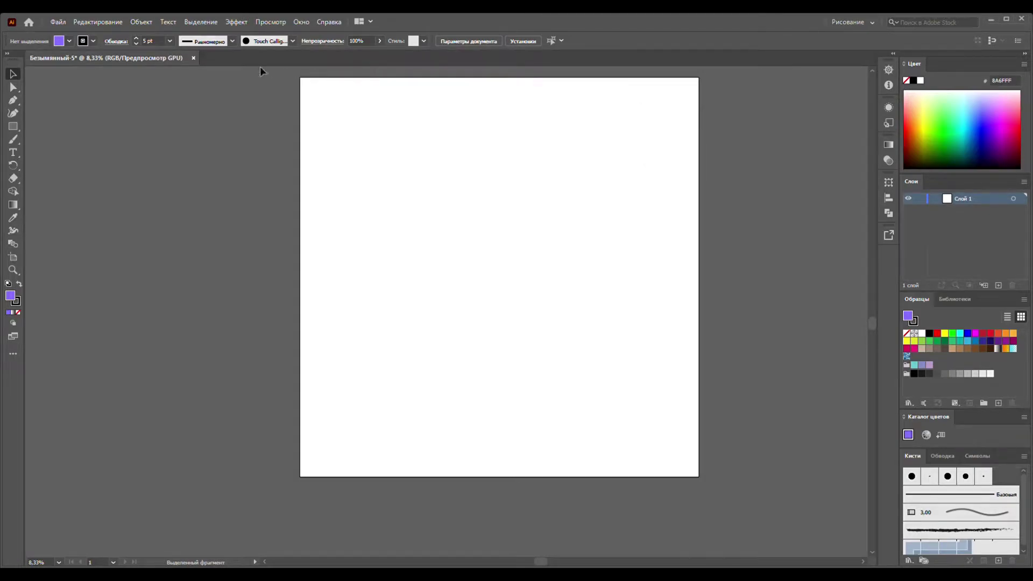
- Draw a tall purple rectangle on the artboard
click(11, 127)
drag(457, 159, 529, 357)
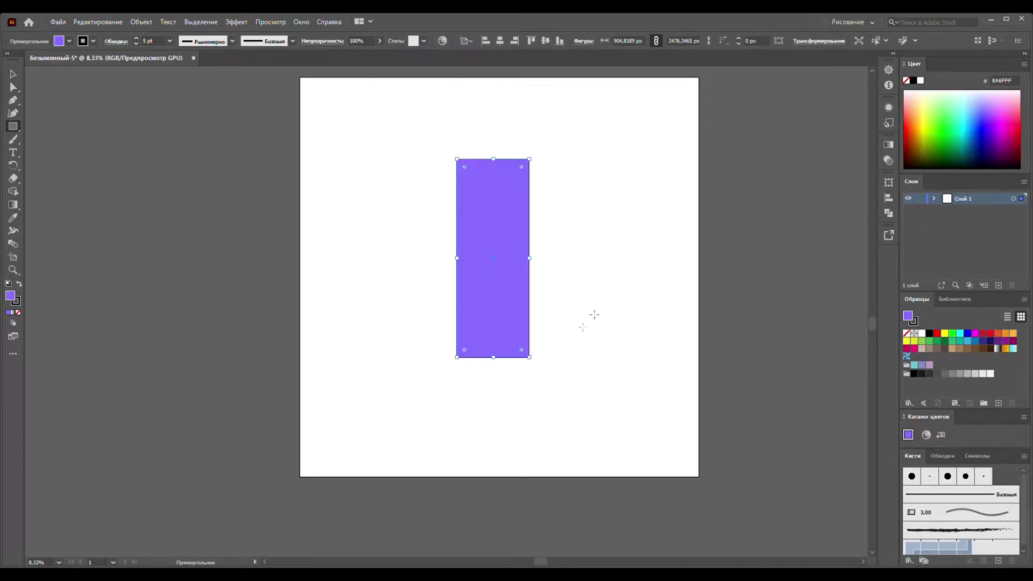
click(14, 78)
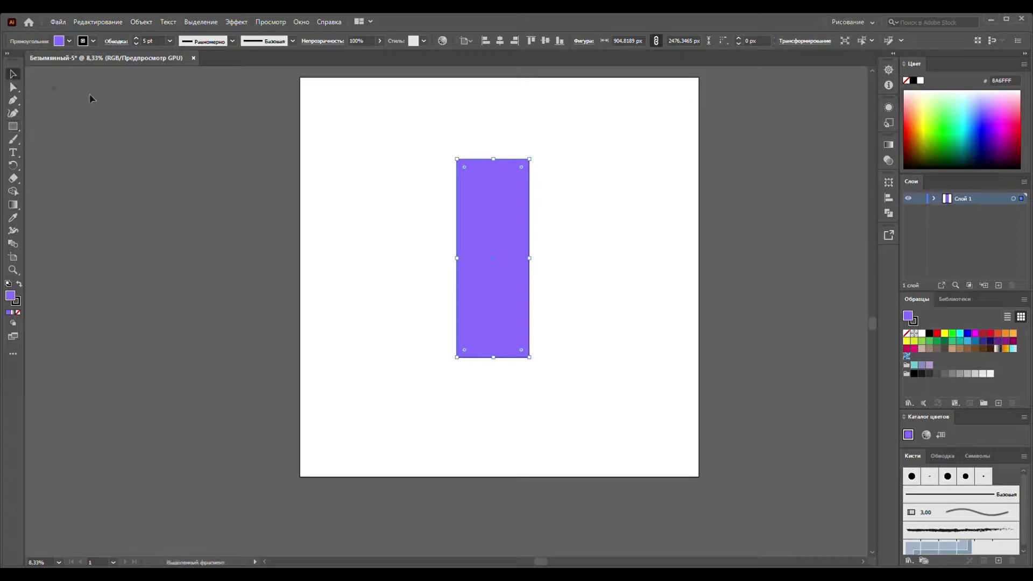
- Use the Curvature tool to bow the rectangle's left edge outward and right edge inward
click(14, 113)
drag(456, 210, 450, 208)
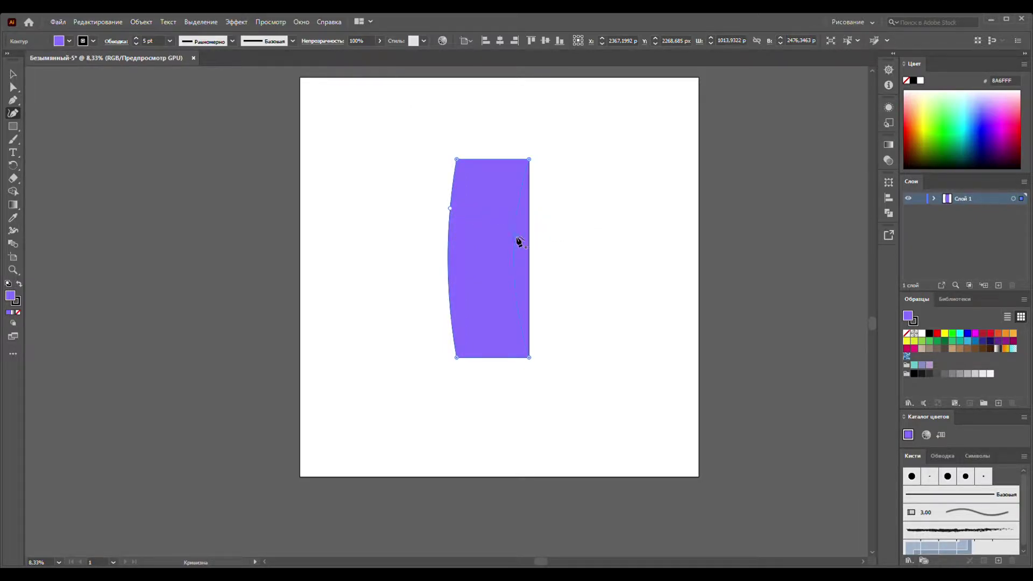
drag(529, 237, 515, 235)
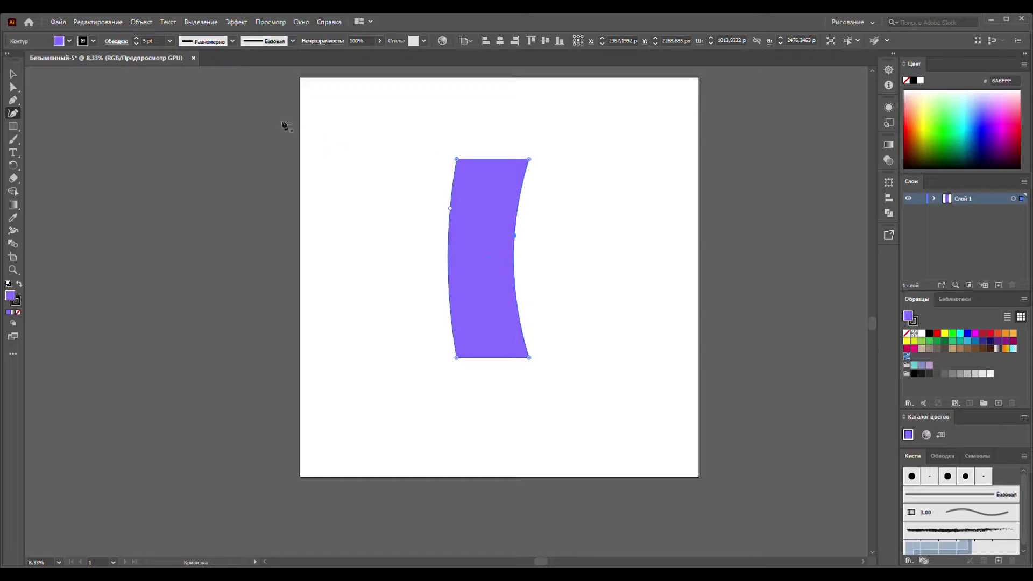
click(13, 74)
click(467, 210)
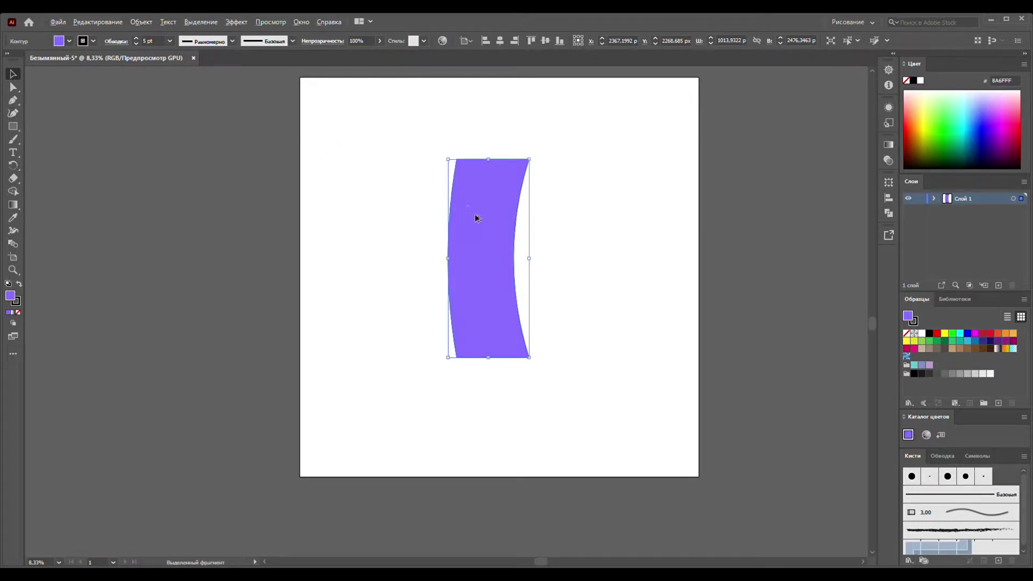
- Alt-drag a copy of the curved shape and align it as a lighter purple strip along the right edge
drag(475, 219, 465, 219)
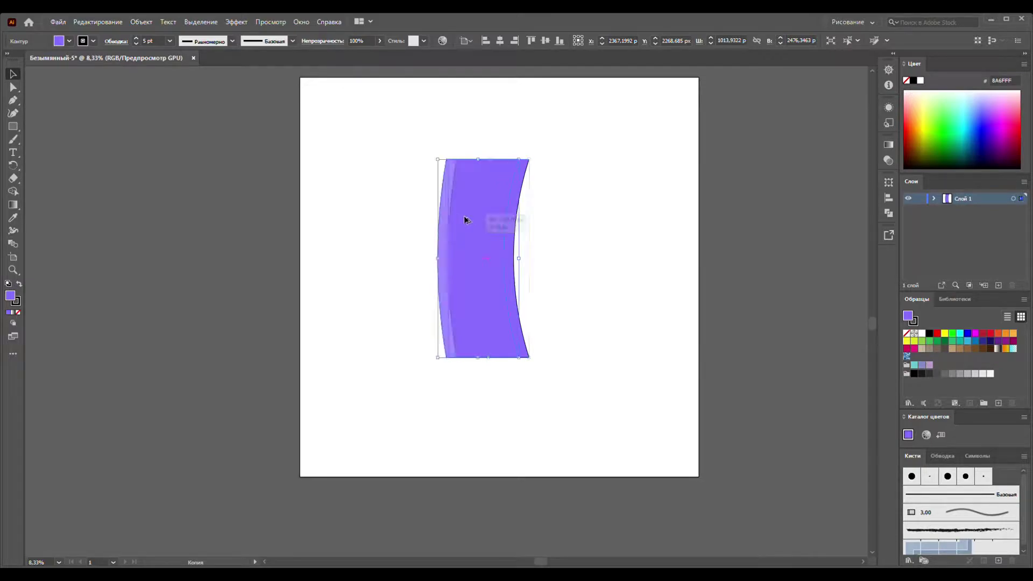
drag(527, 166, 527, 168)
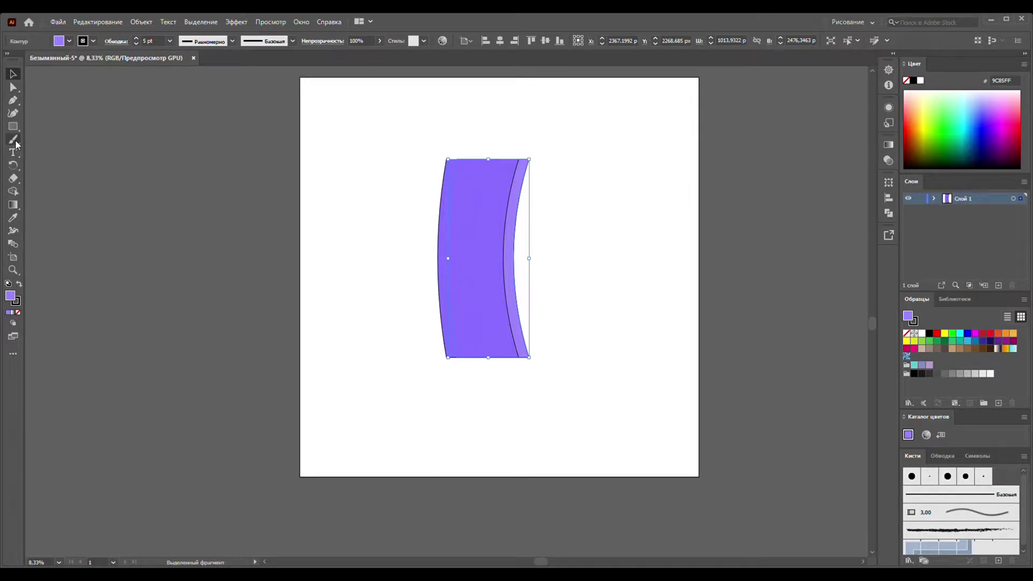
click(13, 100)
- Draw two long horizontal tick marks on the ruler's right edge, one near the top and one lower down
scroll(438, 191, up, 3)
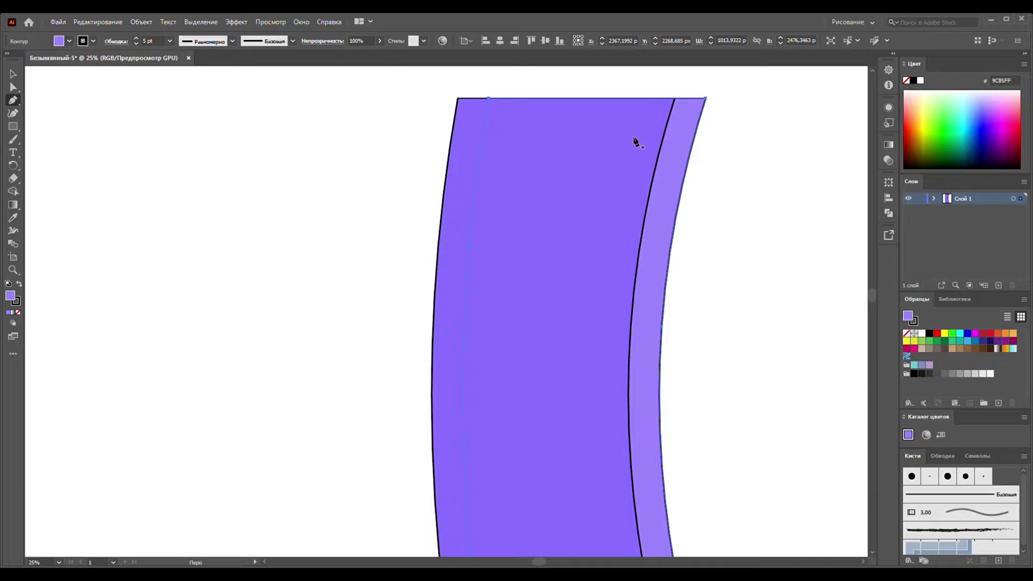
click(659, 133)
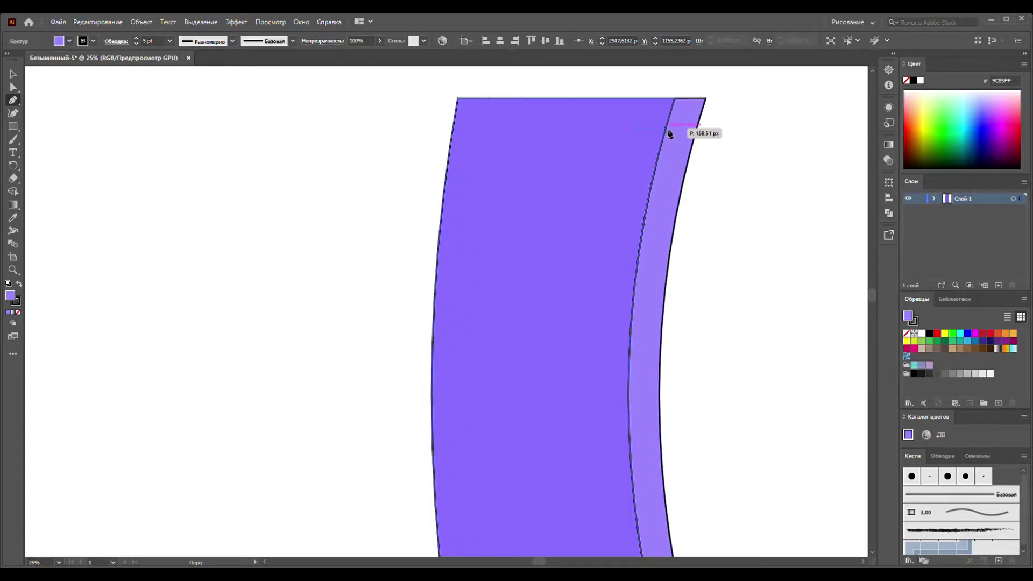
click(665, 128)
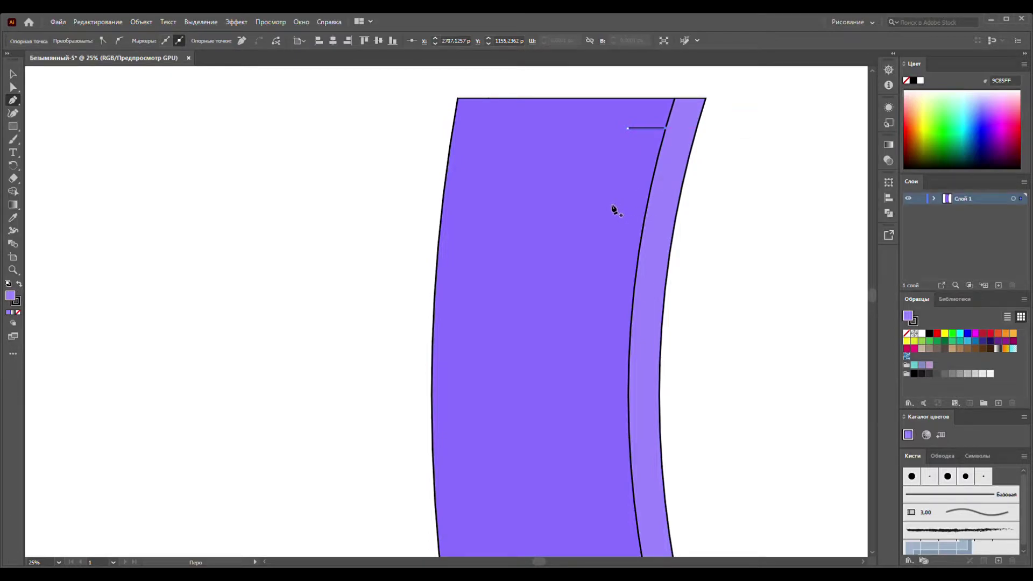
ctrl+click(646, 211)
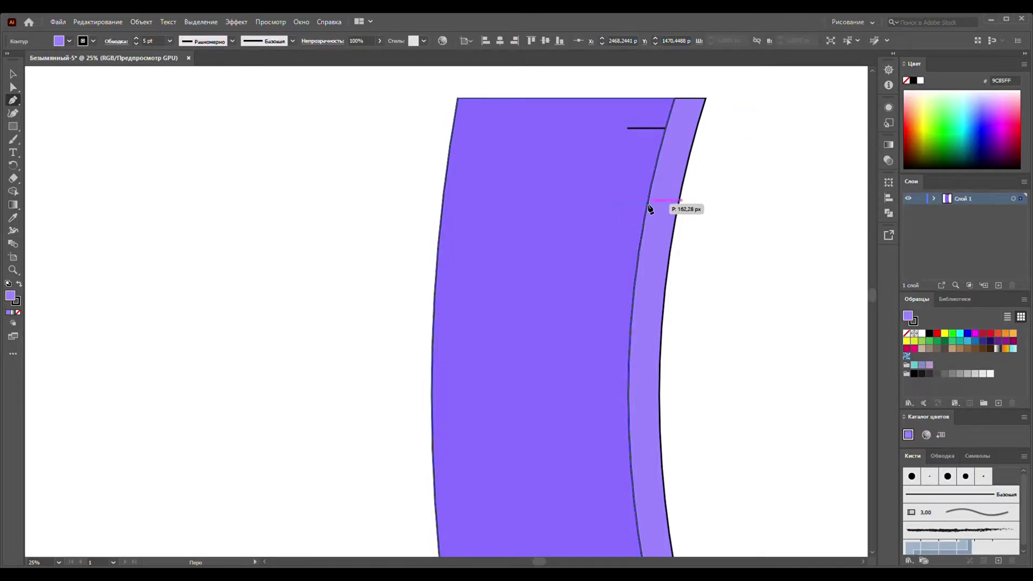
click(648, 204)
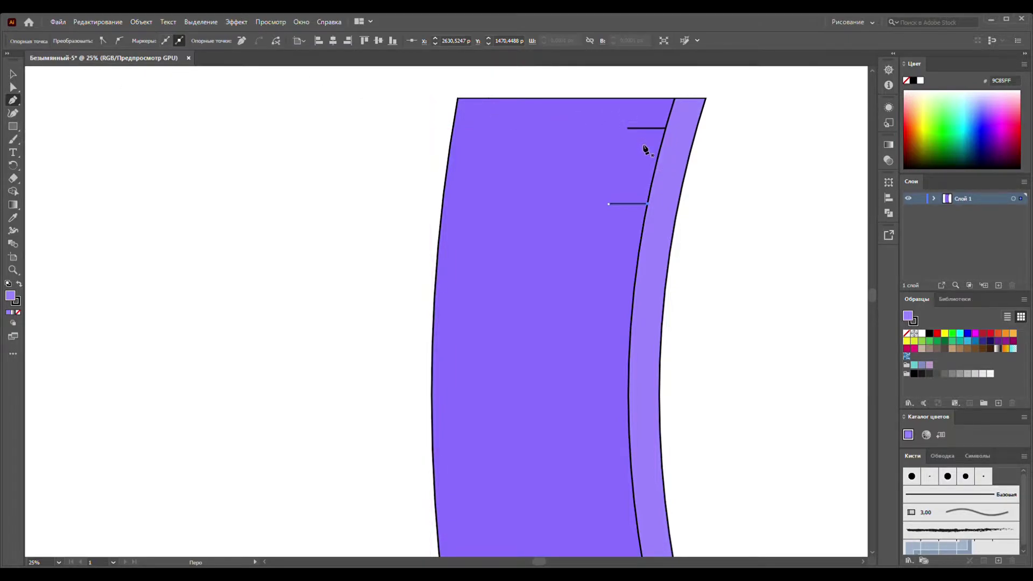
key(Escape)
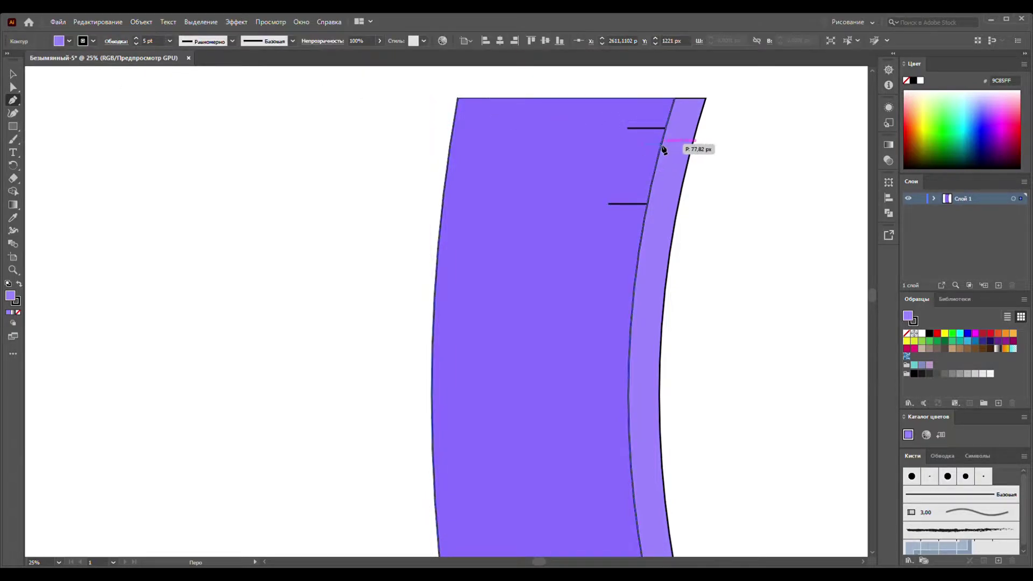
- Add four short tick marks between the two long ticks
click(643, 144)
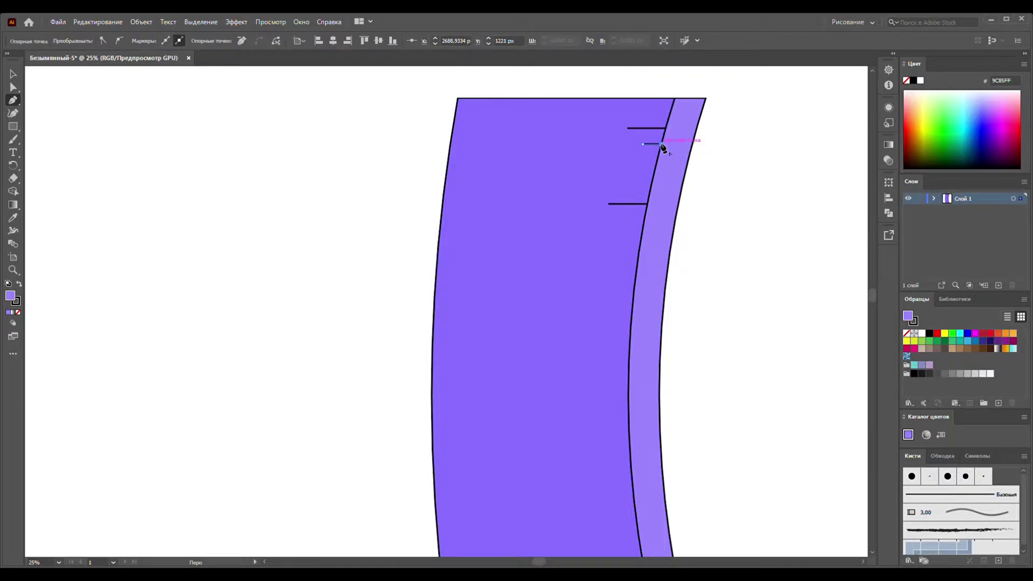
click(661, 144)
key(Escape)
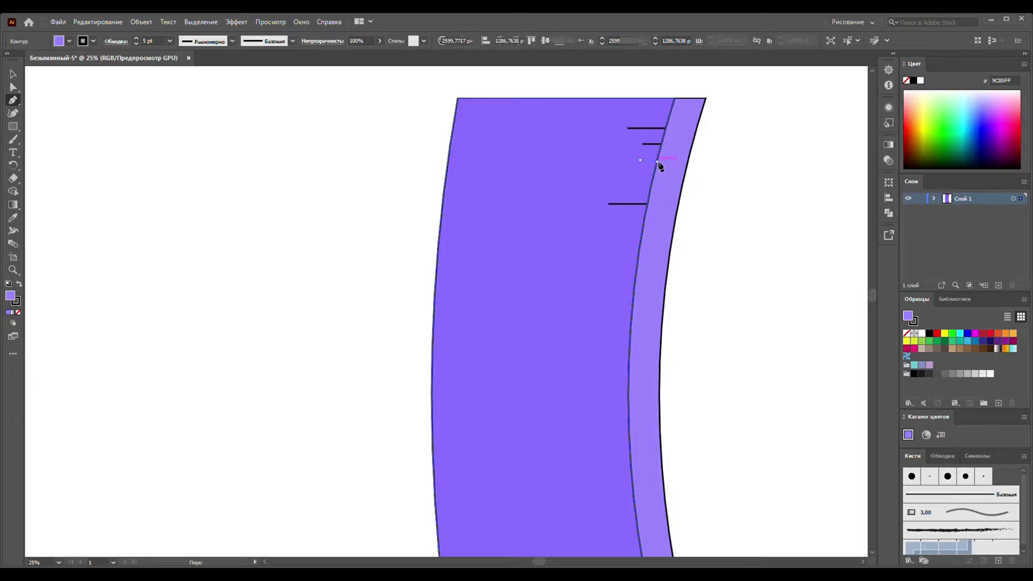
click(640, 160)
key(Escape)
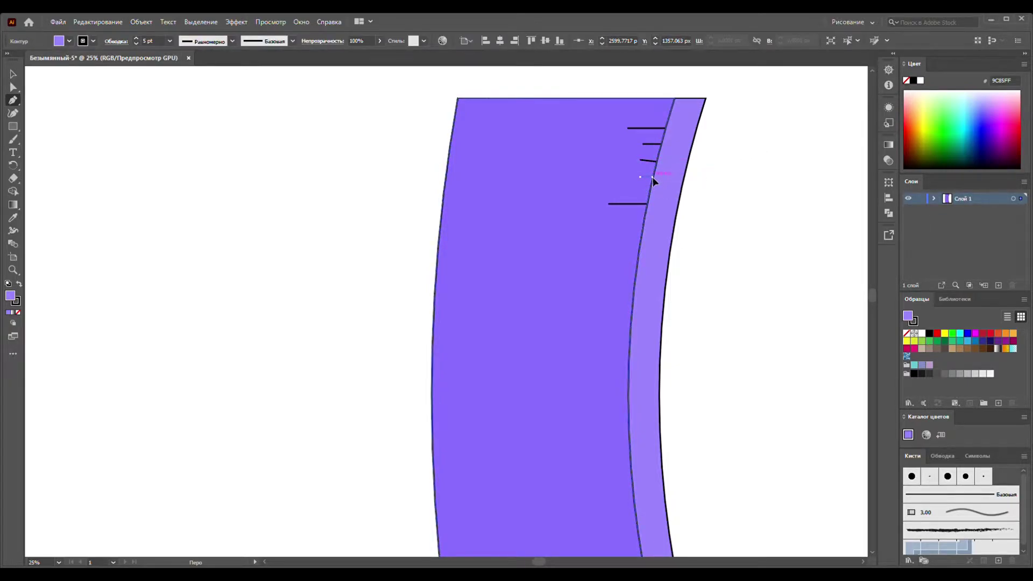
click(651, 177)
click(640, 176)
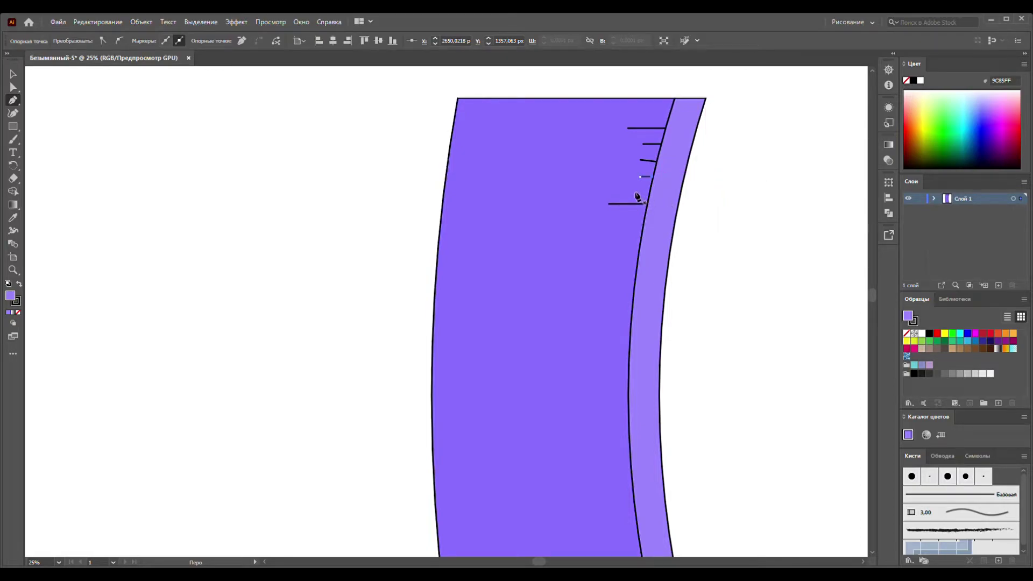
key(Escape)
click(647, 191)
click(635, 191)
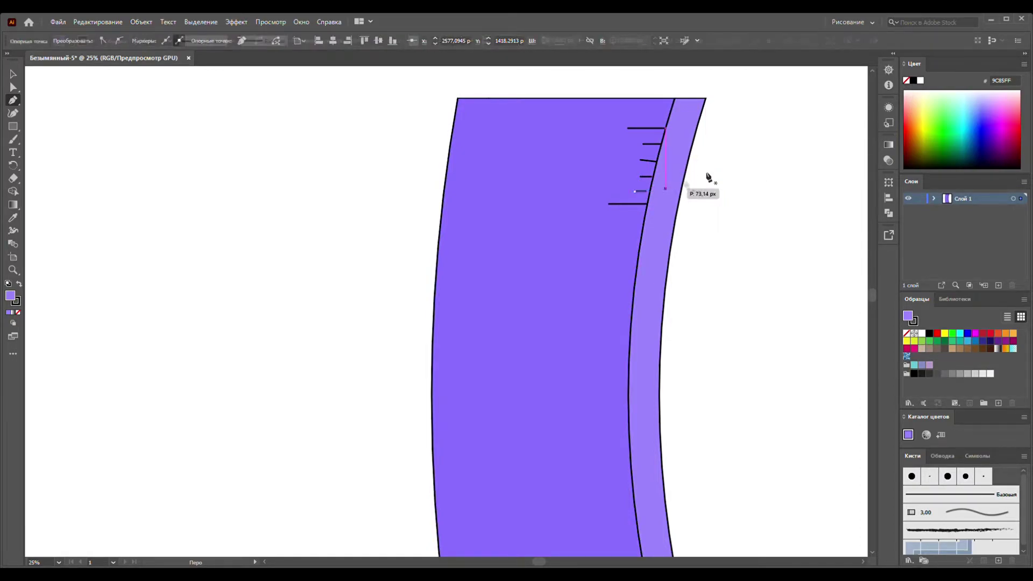
click(13, 74)
click(313, 141)
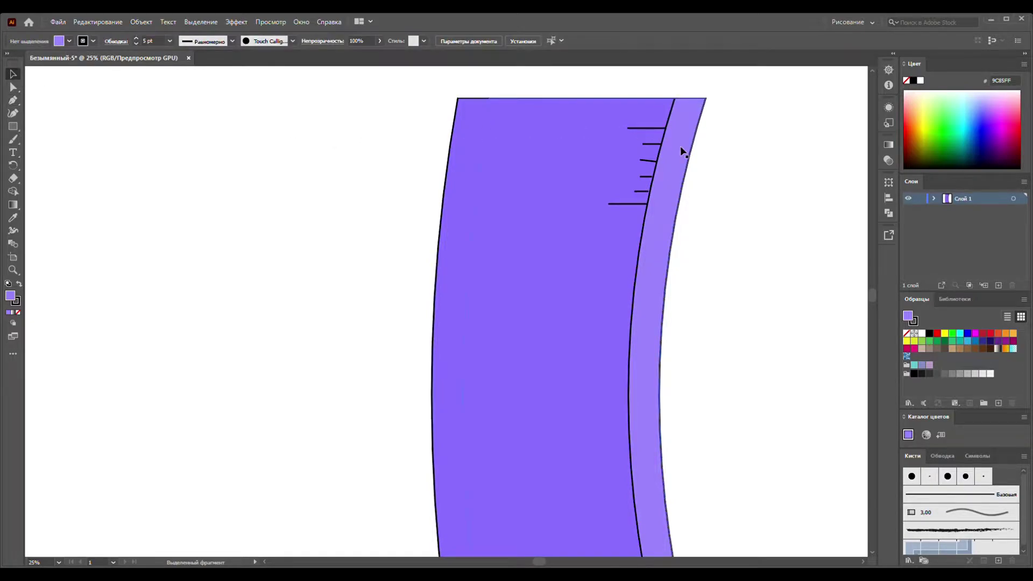
- Alt-drag a copy of the tick set further down the ruler and rotate it to follow the curve
click(646, 130)
click(648, 148)
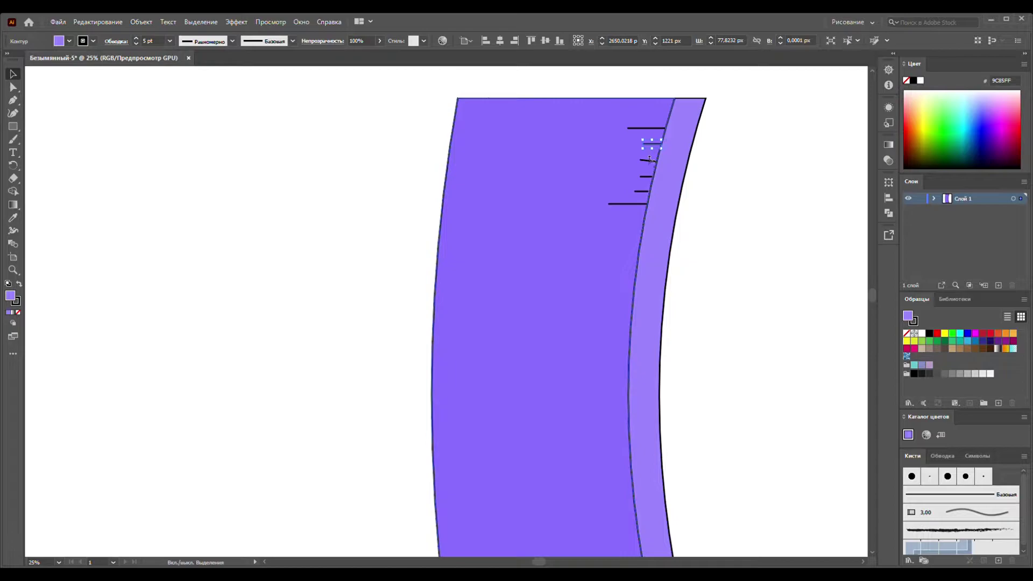
shift+click(647, 162)
shift+click(645, 177)
shift+click(644, 192)
shift+click(636, 206)
scroll(700, 161, down, 1)
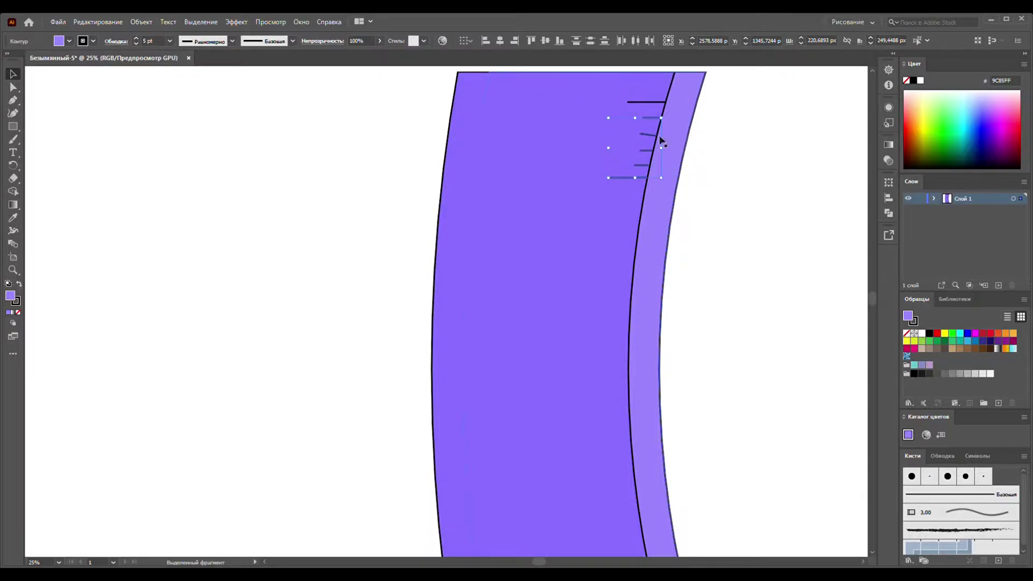
drag(653, 143, 619, 251)
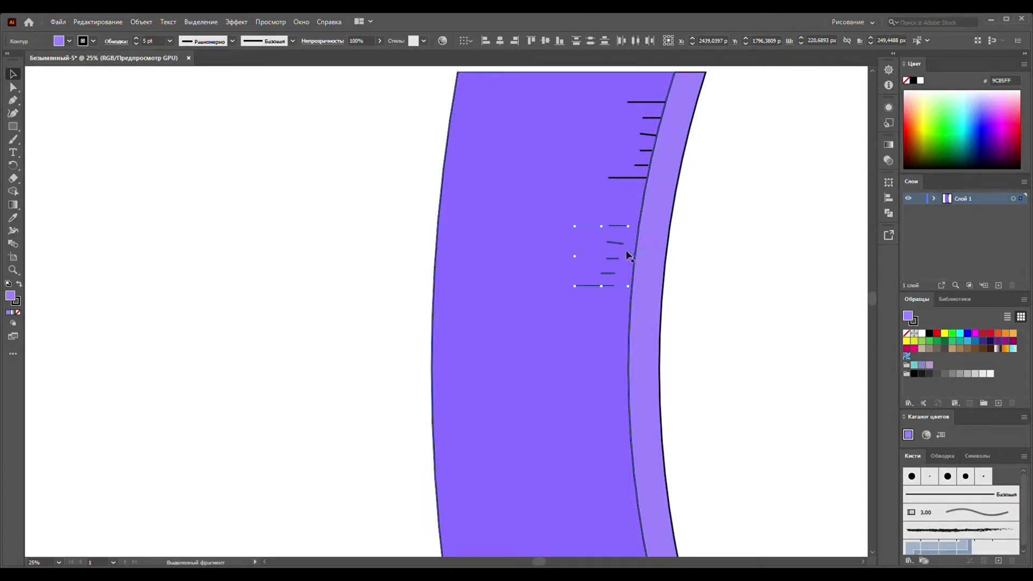
drag(618, 243, 622, 244)
drag(622, 244, 633, 213)
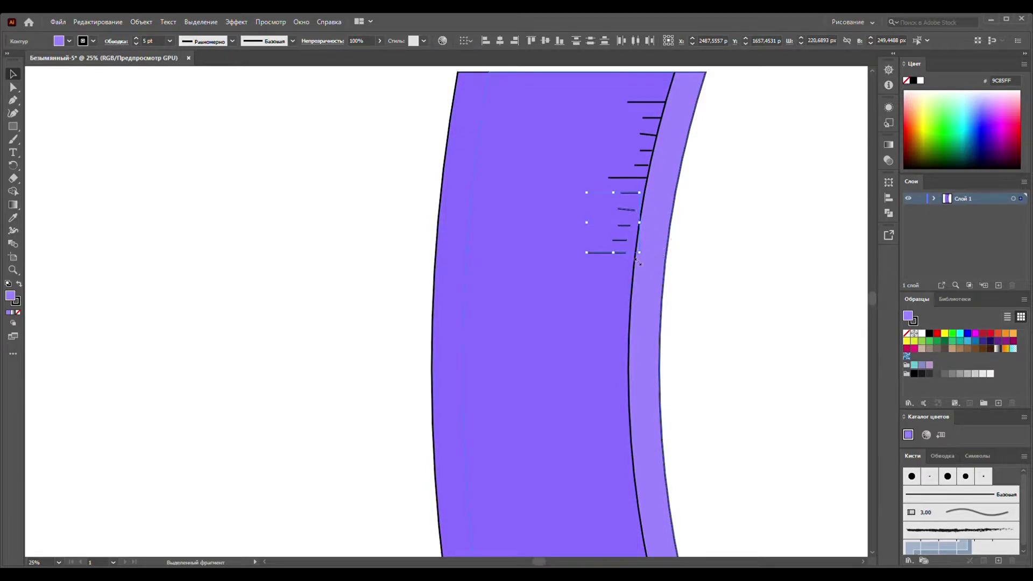
drag(587, 259, 590, 256)
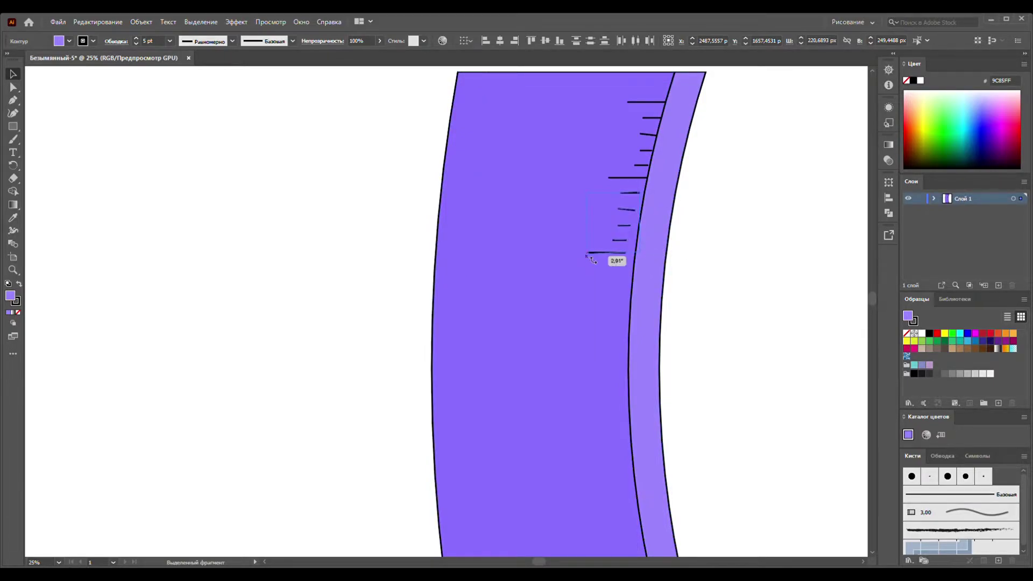
click(704, 213)
- Nudge individual copied ticks and the long lower tick against the curved edge
drag(629, 211, 639, 209)
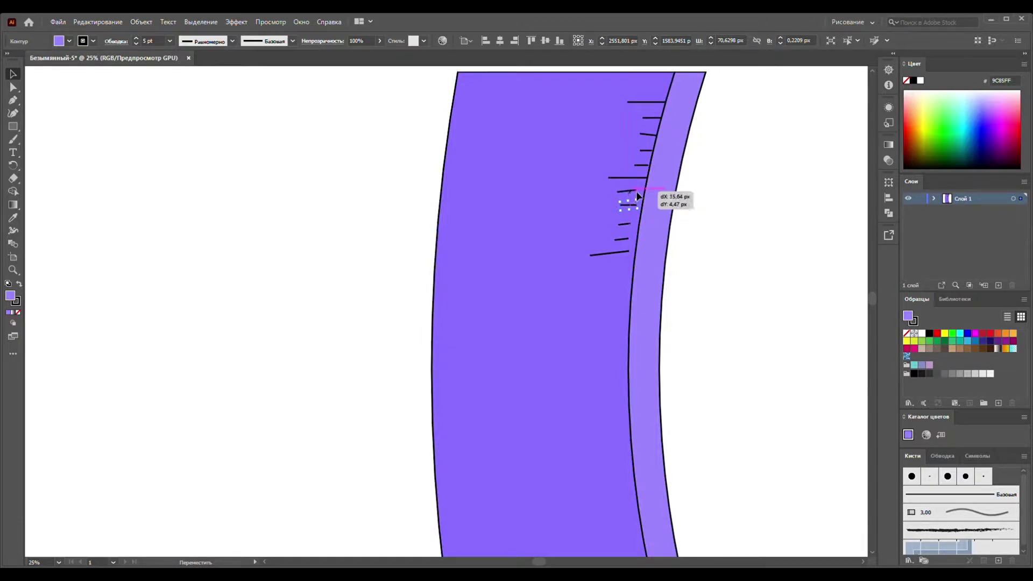
drag(633, 197, 634, 195)
click(694, 223)
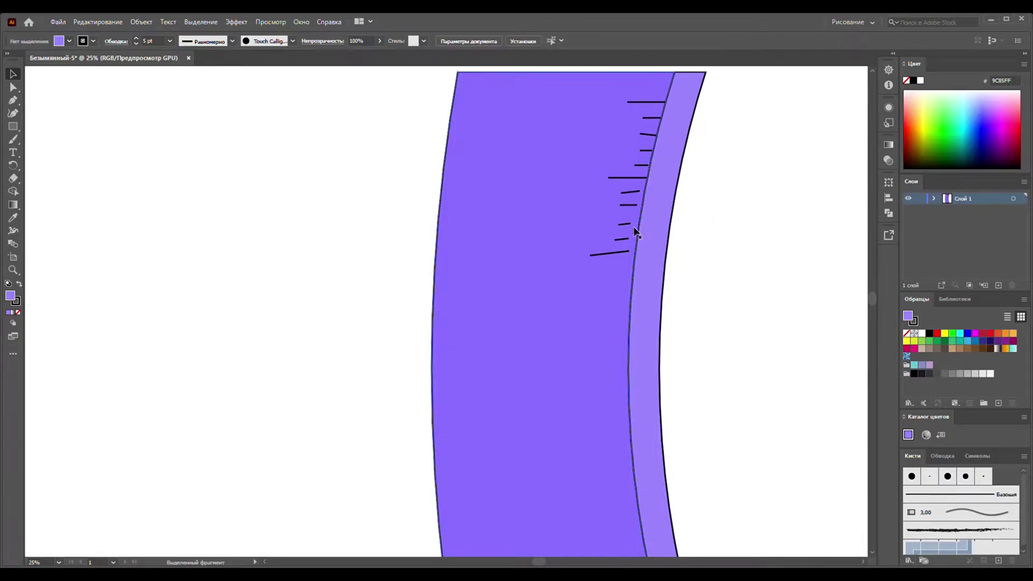
drag(628, 224, 626, 237)
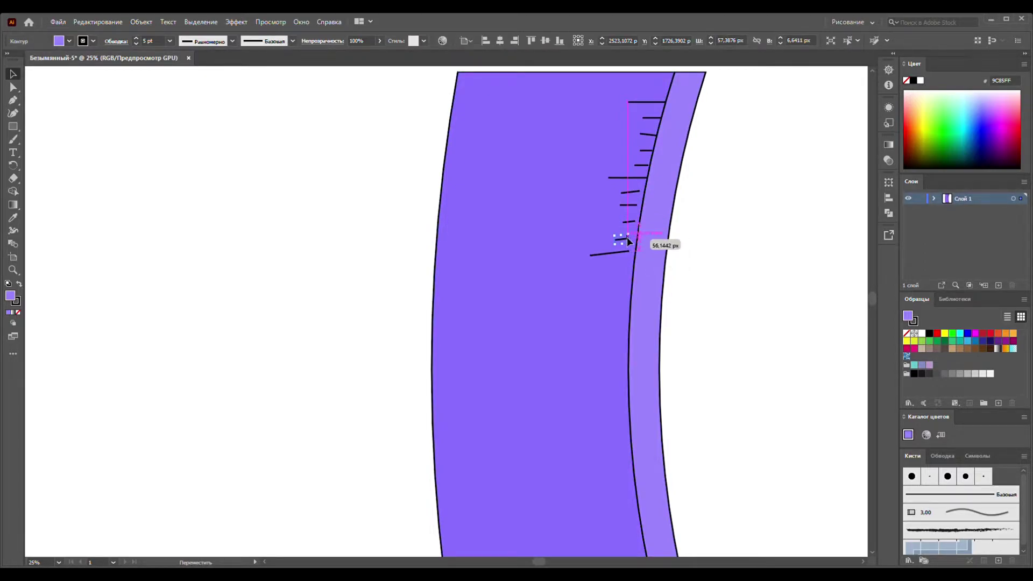
drag(626, 237, 631, 262)
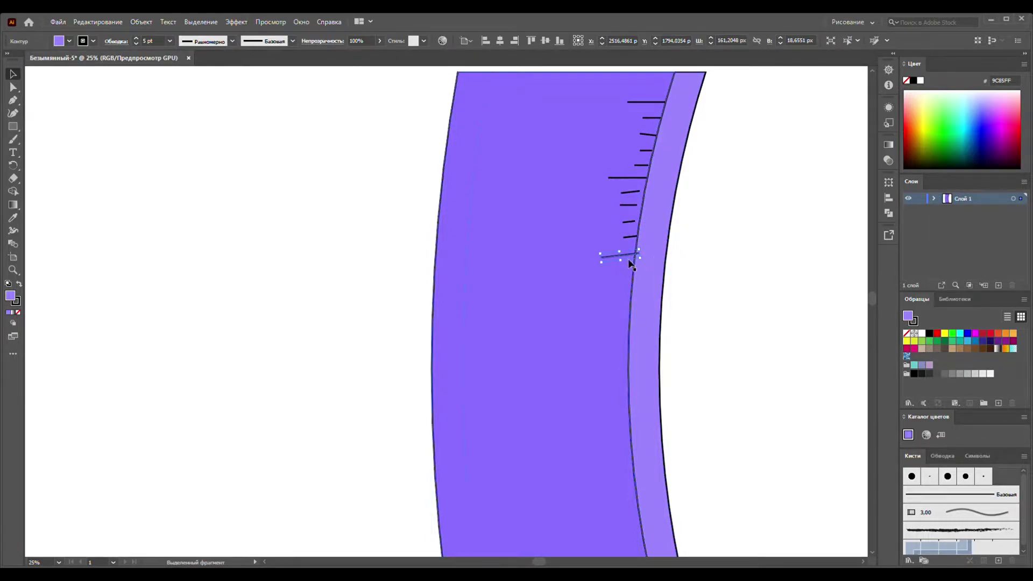
drag(624, 258, 614, 255)
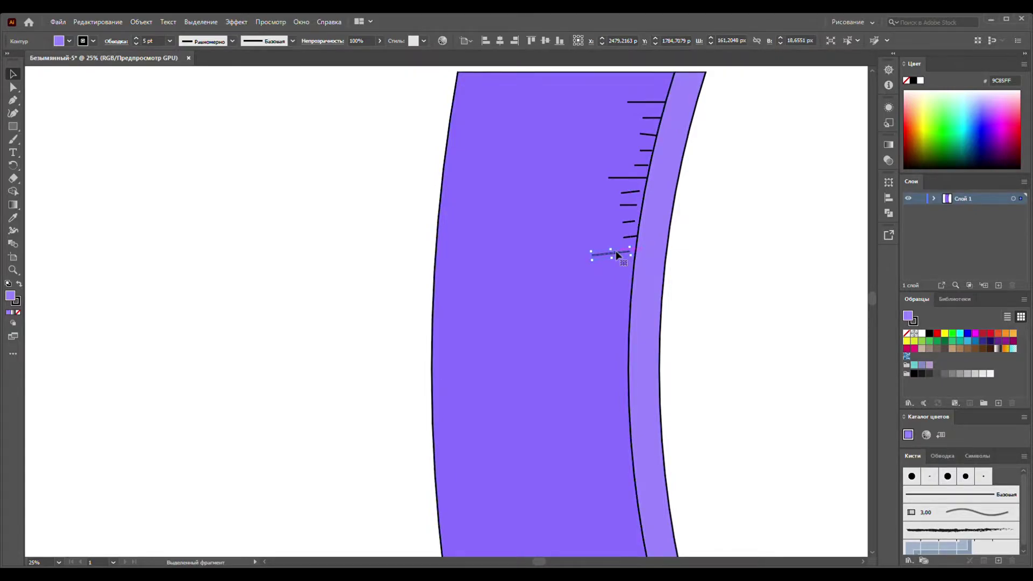
drag(614, 255, 620, 255)
click(706, 264)
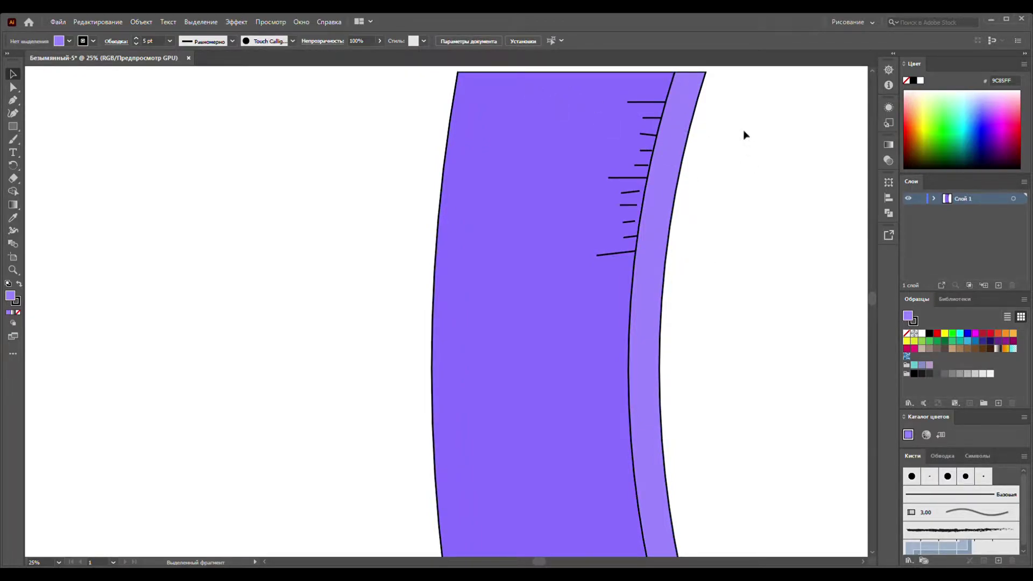
- Copy the tick marks further down the ruler and rotate them to match the curve
scroll(645, 242, right, 1)
scroll(807, 162, right, 1)
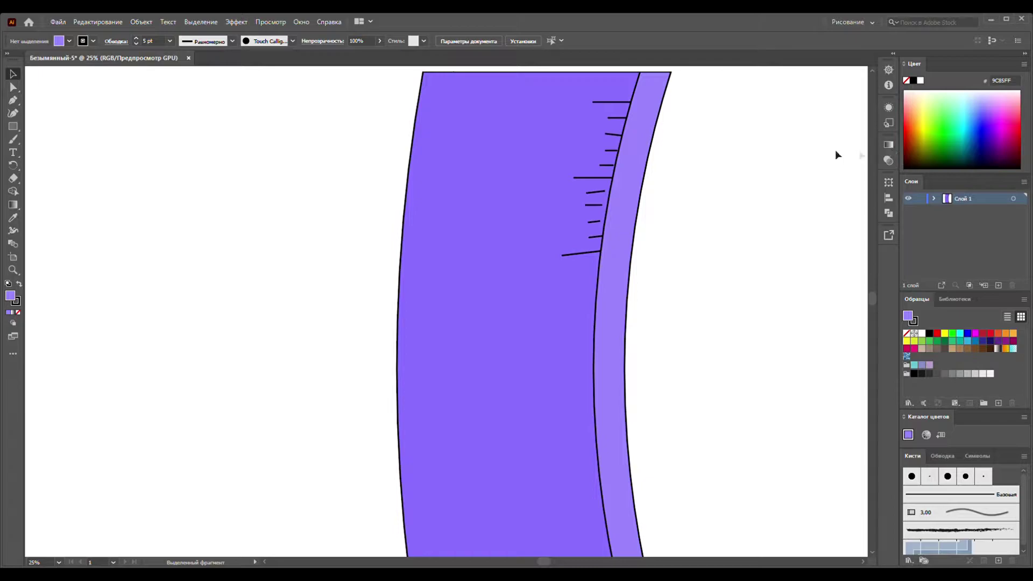
mouse_move(728, 101)
mouse_down()
mouse_move(571, 296)
mouse_move(632, 286)
mouse_up()
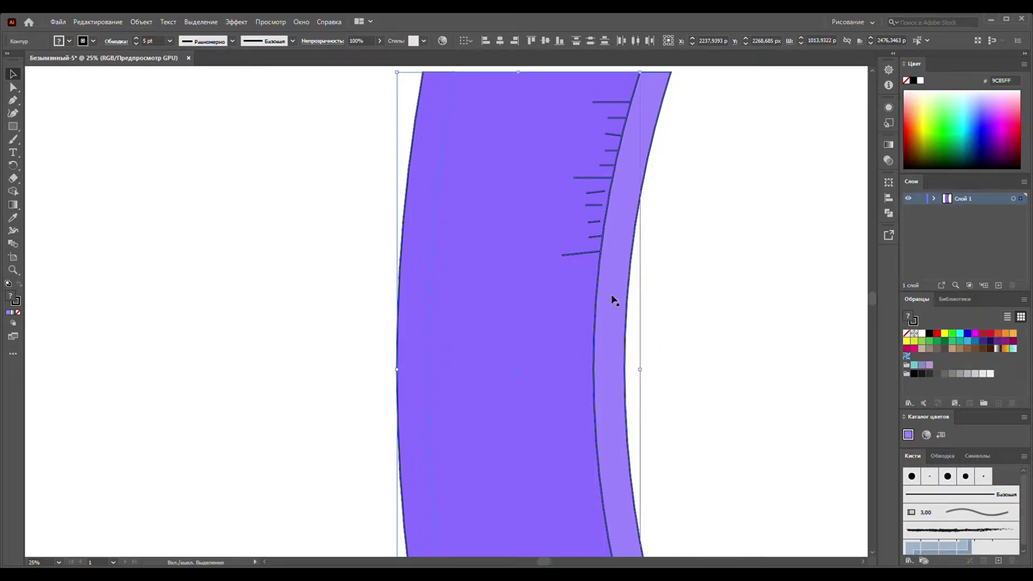
shift+click(596, 311)
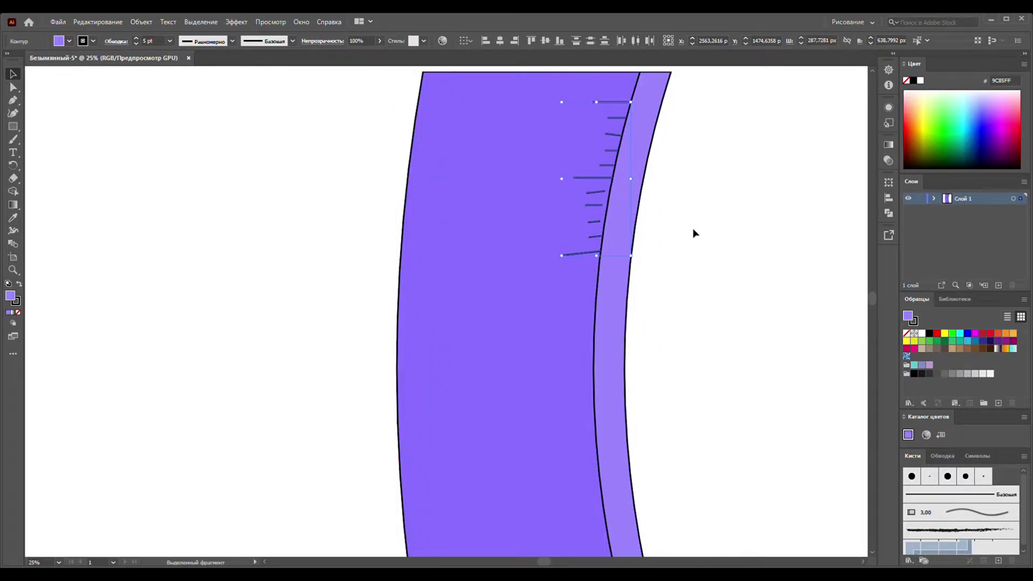
scroll(692, 233, down, 1)
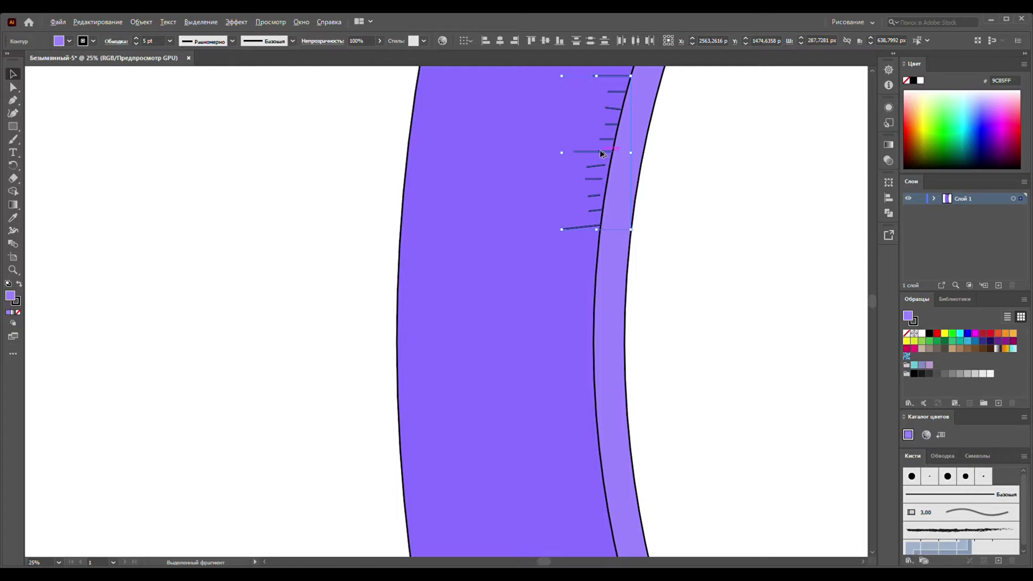
drag(601, 156, 578, 353)
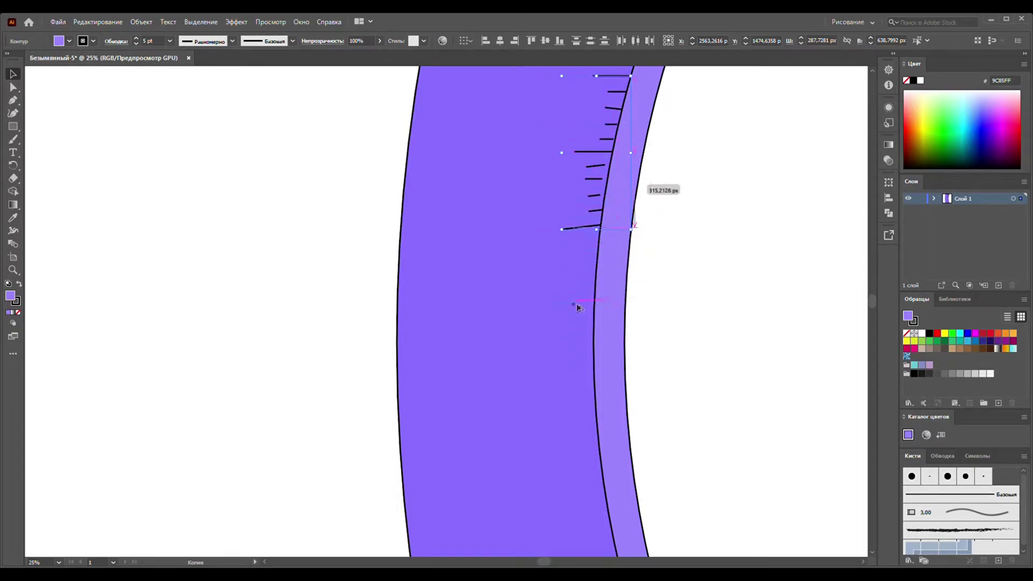
mouse_move(578, 354)
mouse_down()
mouse_move(563, 349)
mouse_move(563, 330)
mouse_up()
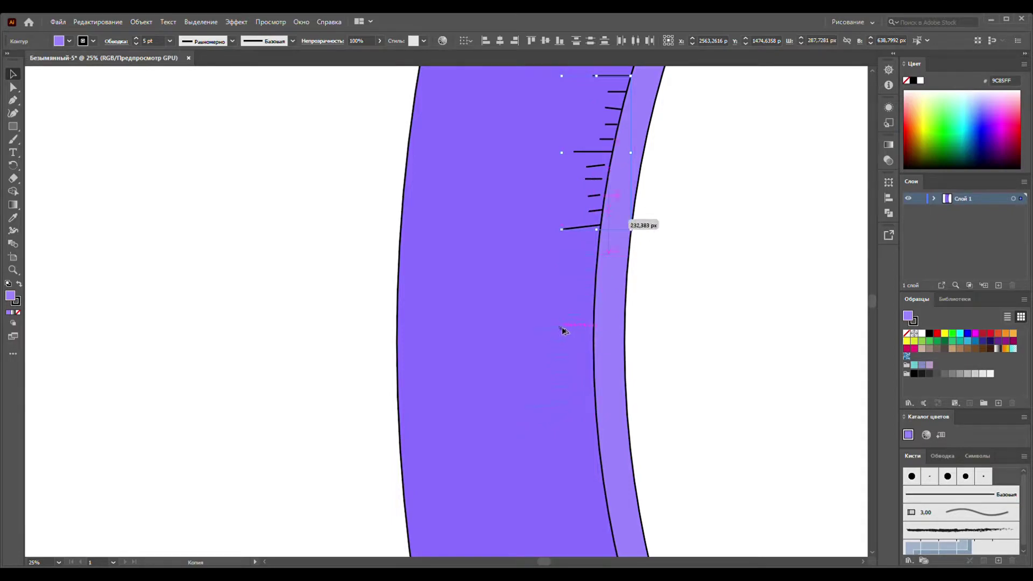
drag(560, 329, 570, 304)
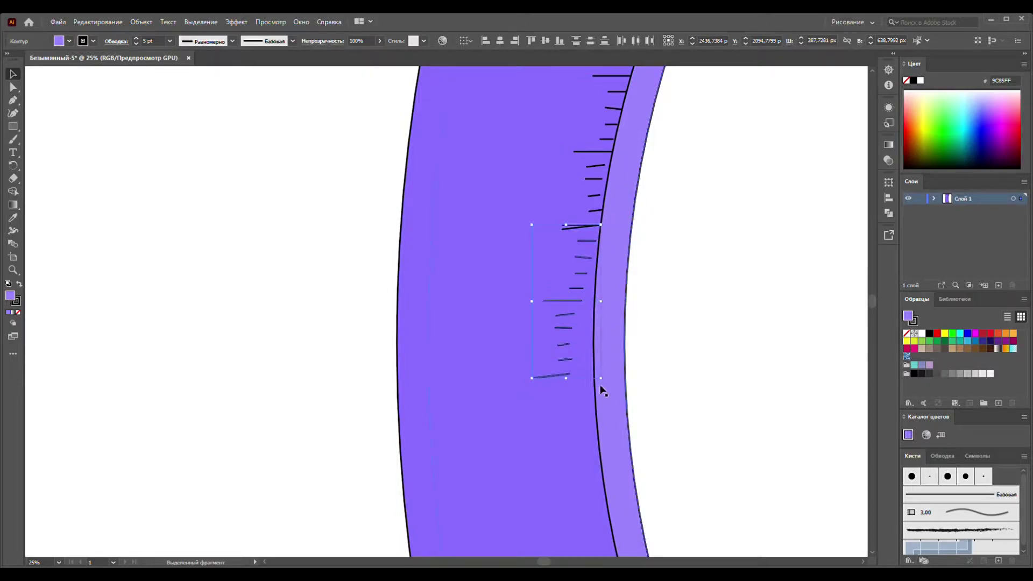
drag(606, 388, 635, 387)
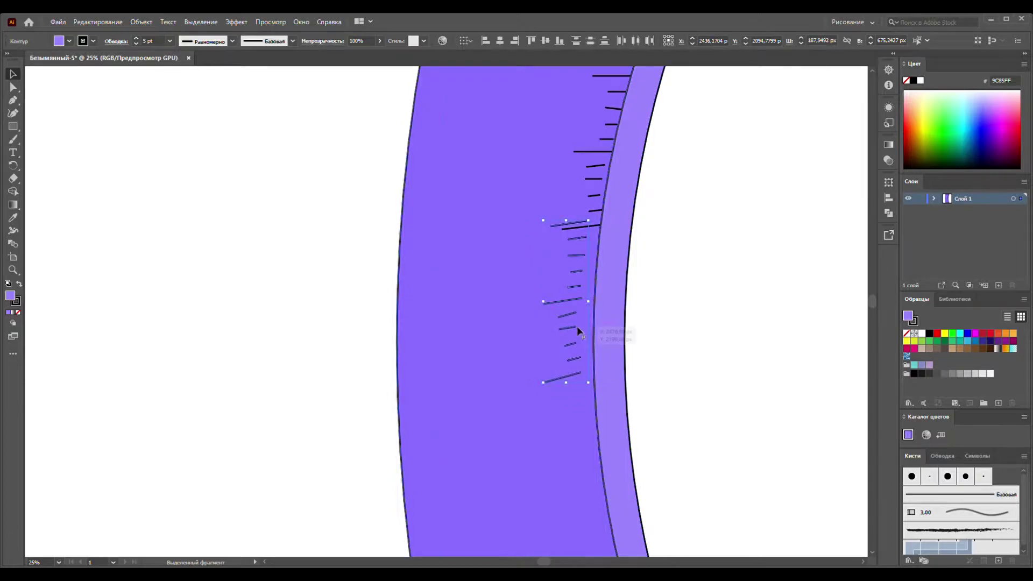
drag(566, 299, 571, 299)
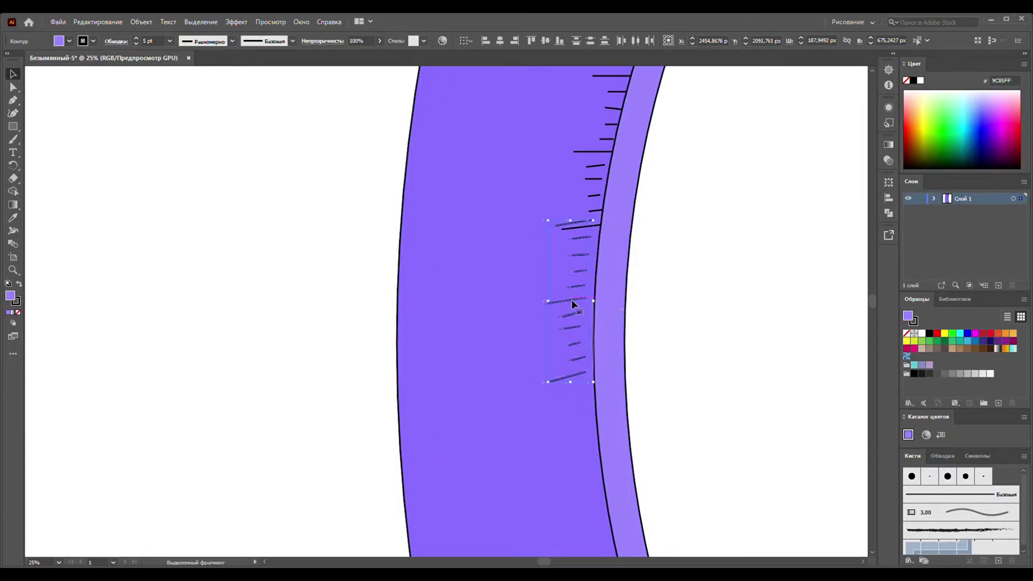
drag(572, 299, 573, 302)
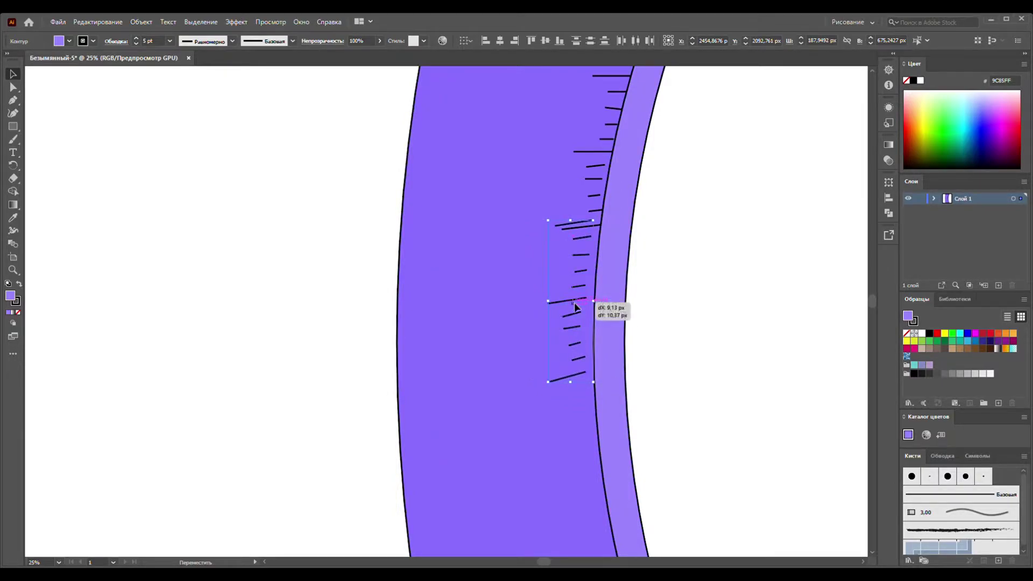
click(696, 290)
drag(589, 230, 752, 249)
- Copy the ticks again toward the ruler's bottom, rotated and shifted onto the curved edge
scroll(707, 290, down, 2)
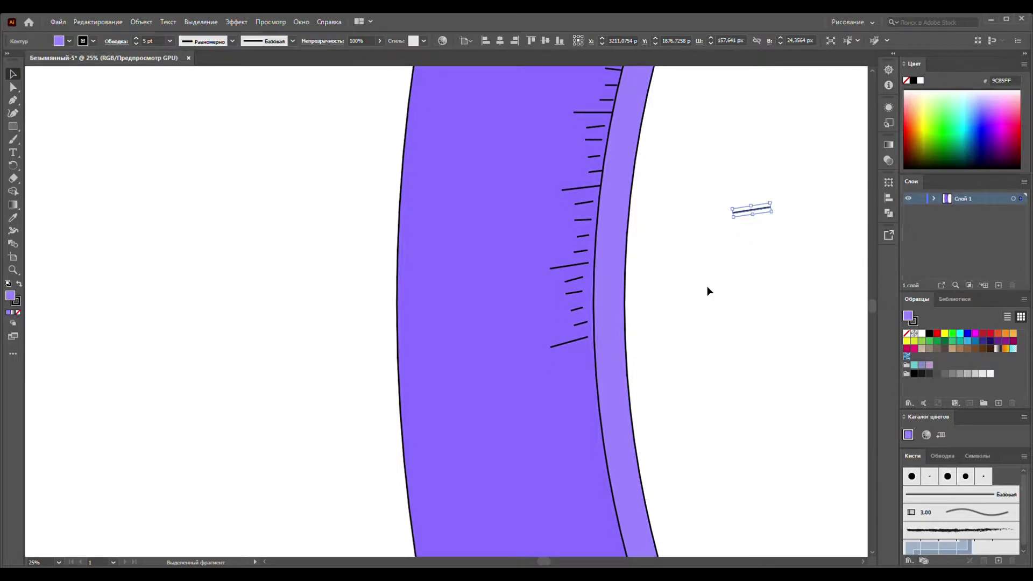
scroll(706, 290, down, 1)
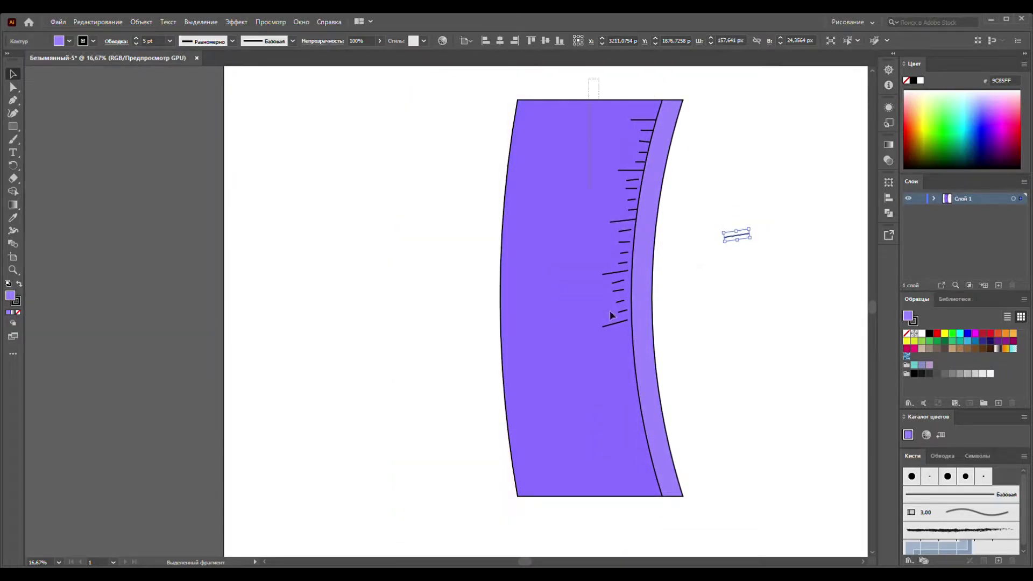
drag(601, 262, 703, 454)
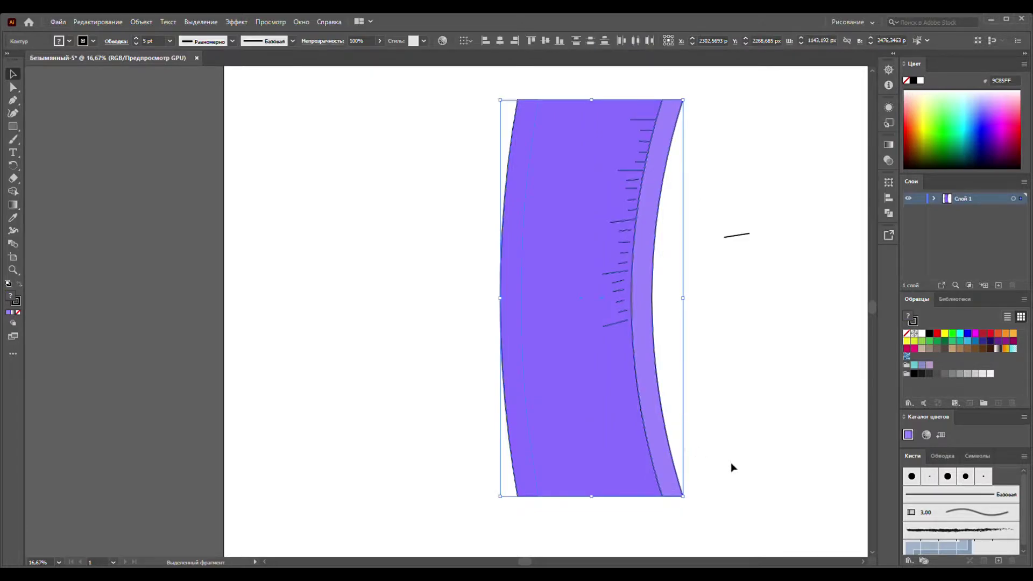
shift+click(563, 486)
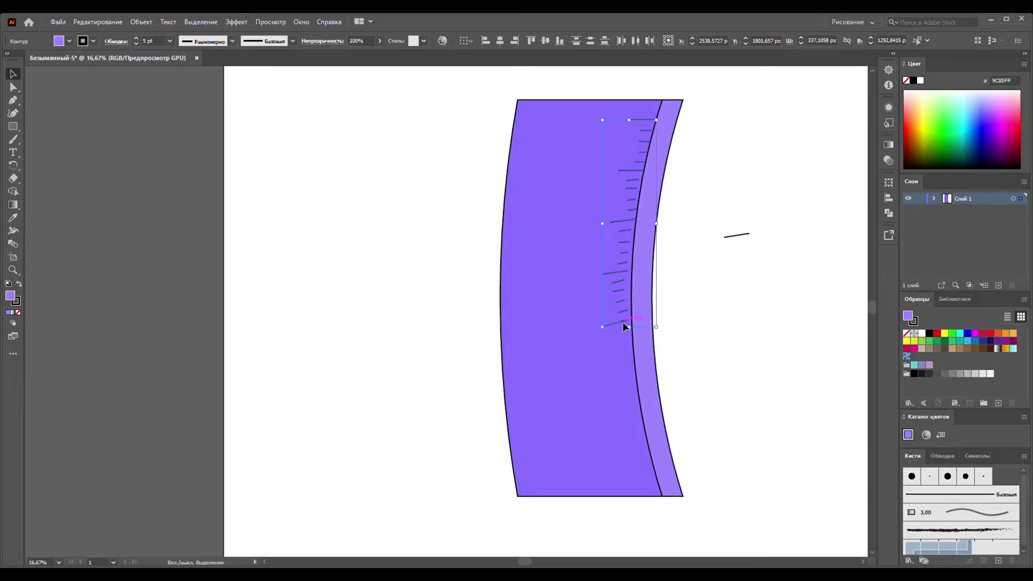
mouse_move(624, 326)
mouse_down()
mouse_move(649, 465)
mouse_move(603, 531)
mouse_up()
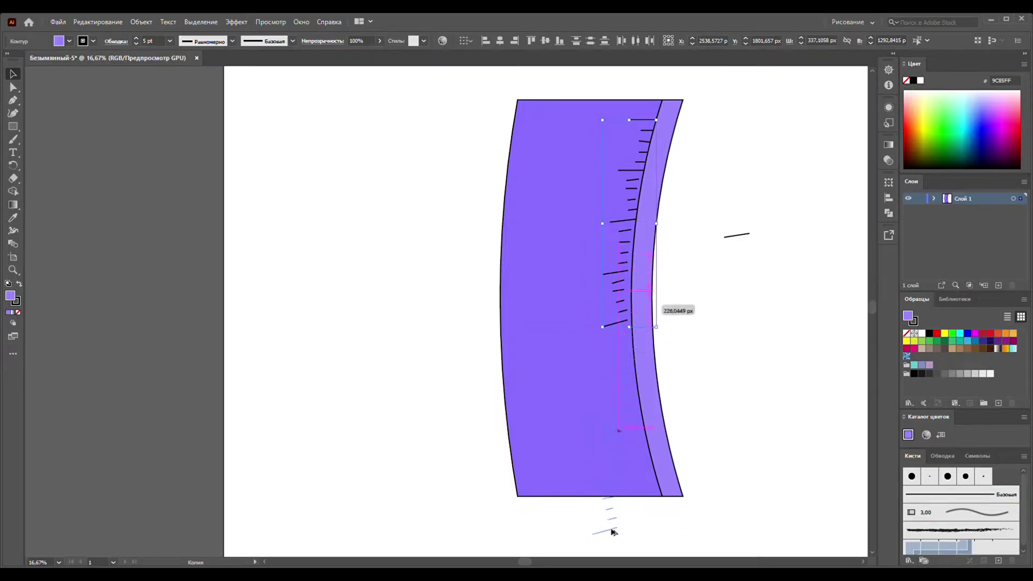
drag(604, 531, 603, 530)
scroll(695, 465, down, 2)
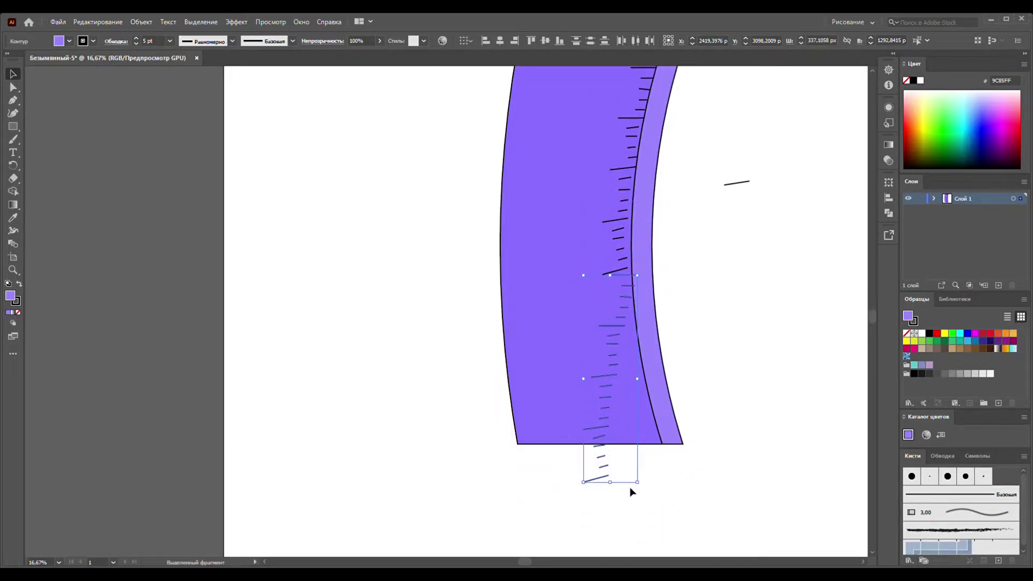
drag(640, 486, 670, 478)
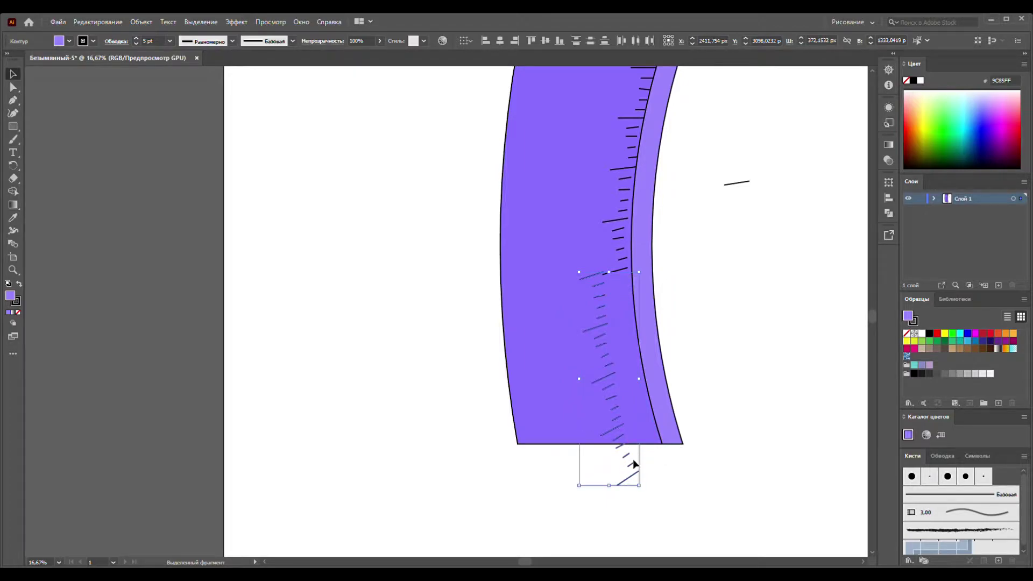
drag(635, 467, 655, 462)
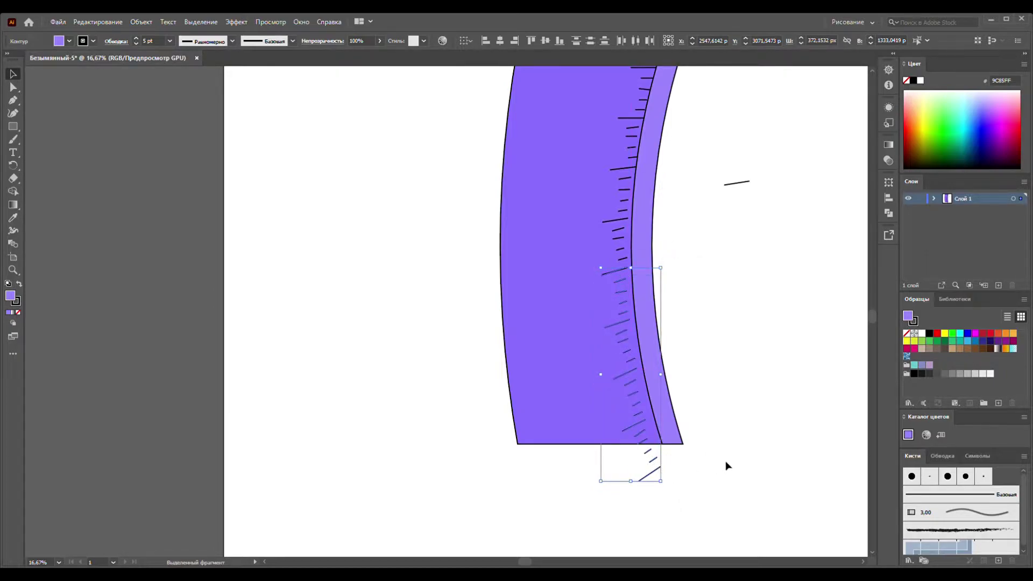
click(724, 438)
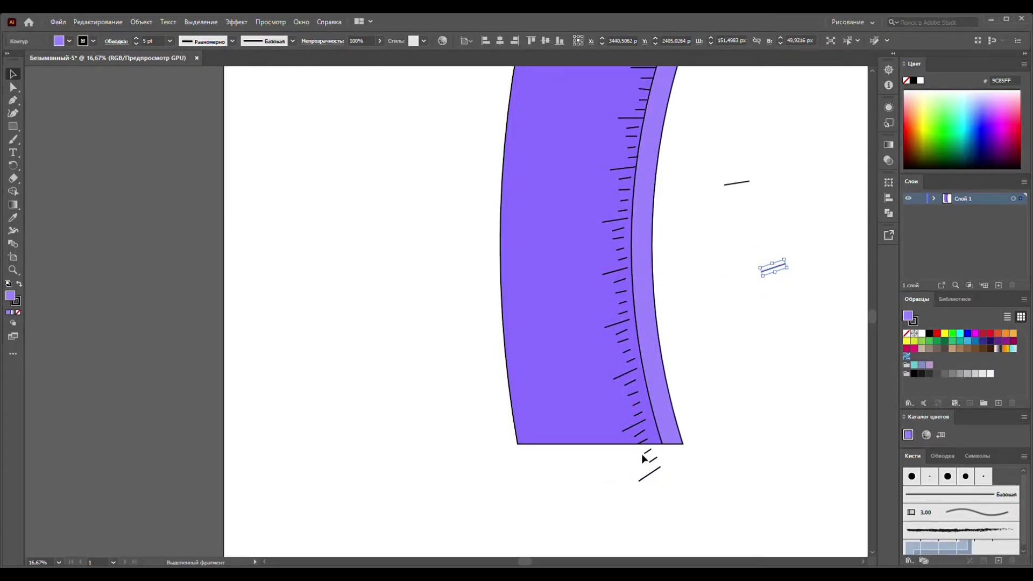
- Delete the tick marks hanging past the bottom of the ruler
drag(643, 449, 716, 461)
drag(642, 449, 714, 504)
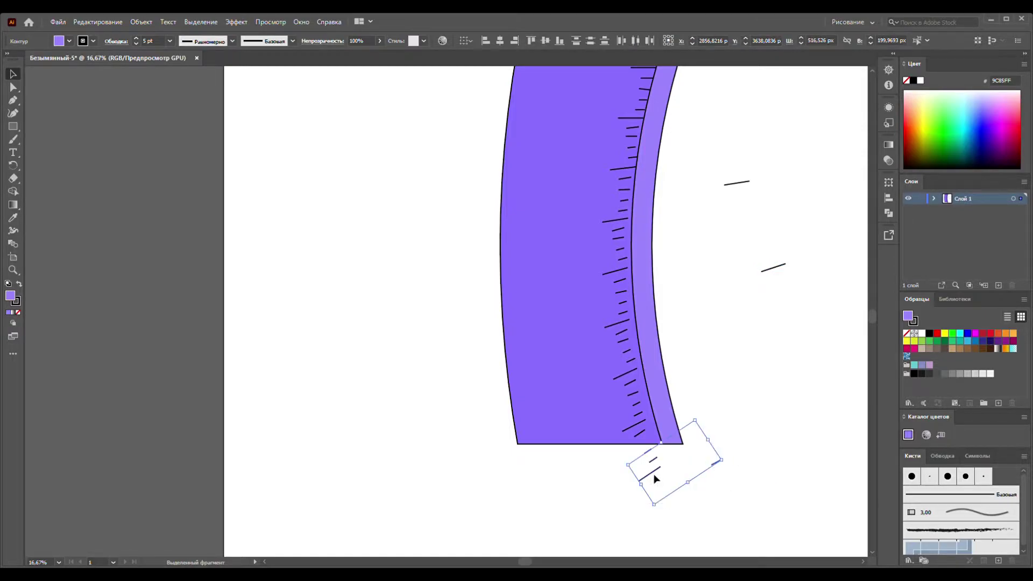
drag(654, 478, 756, 220)
drag(719, 153, 784, 326)
key(Delete)
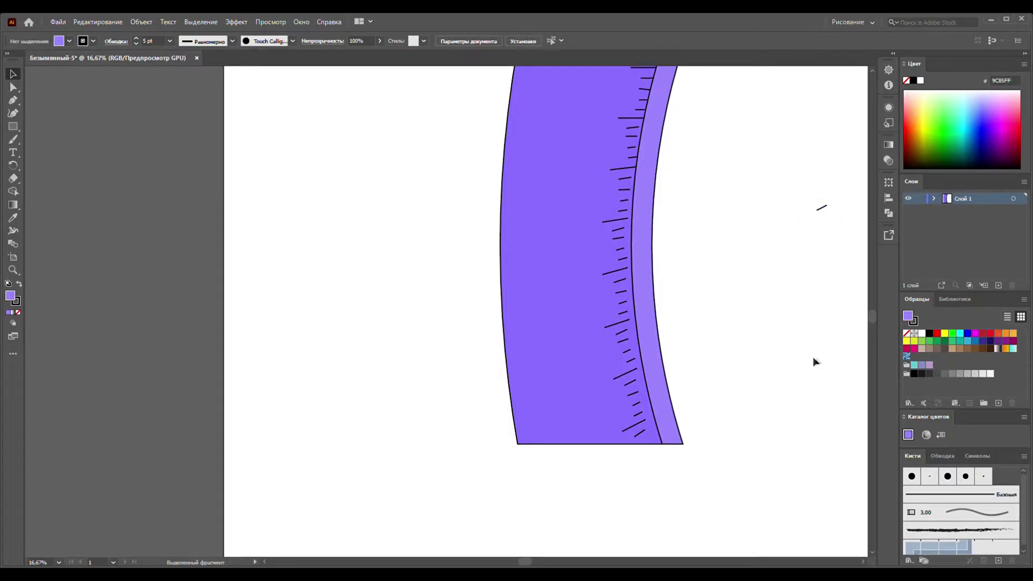
drag(797, 100, 854, 250)
- Delete the stray stroke and draw a flat ellipse left of the ruler with black fill and no outline
key(Delete)
click(15, 130)
key(l)
drag(316, 189, 397, 208)
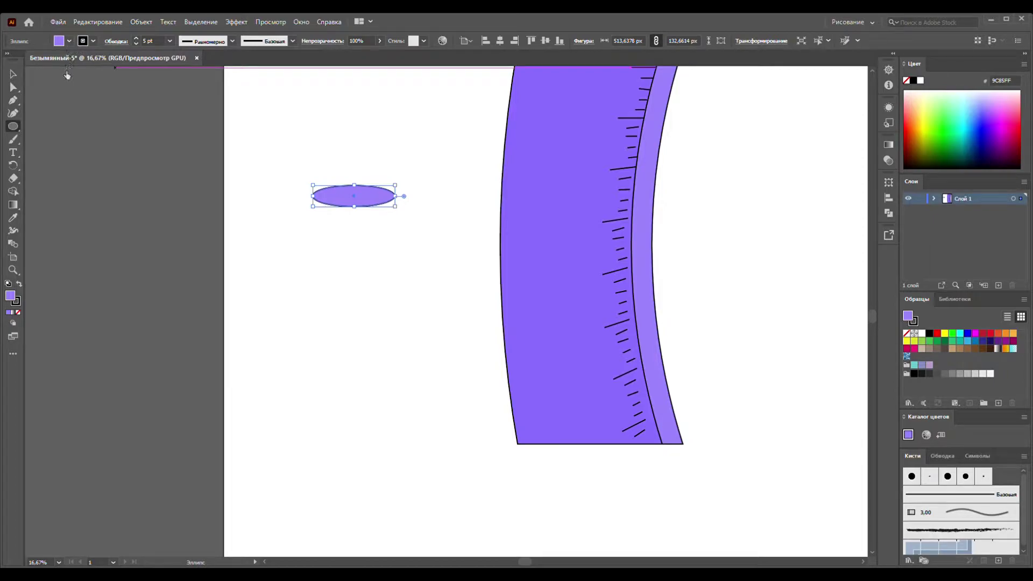
key(shift+x)
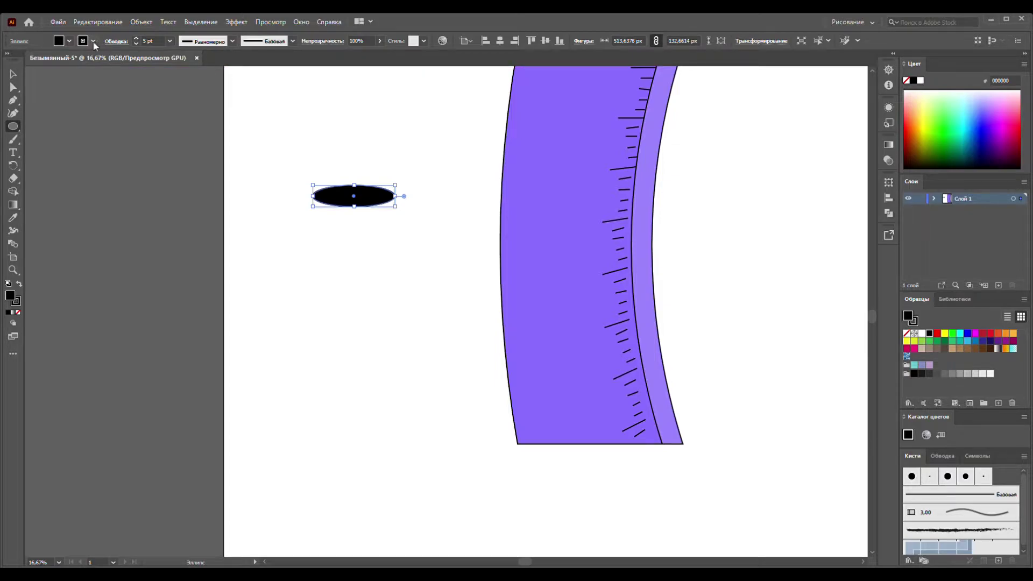
key(slash)
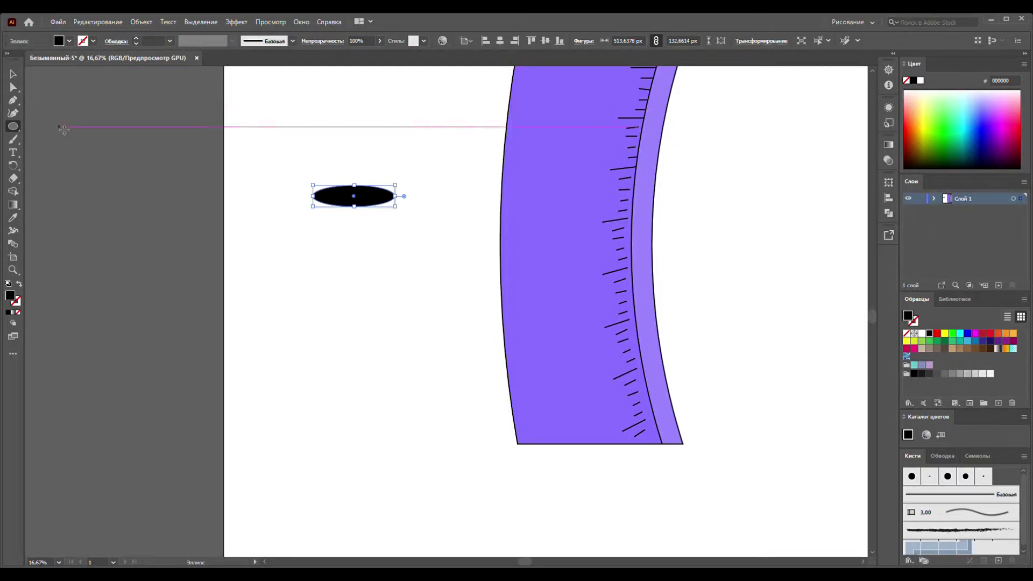
- Reshape the ellipse with the Curvature tool into a tapered brow with a long pointed right tip
click(12, 112)
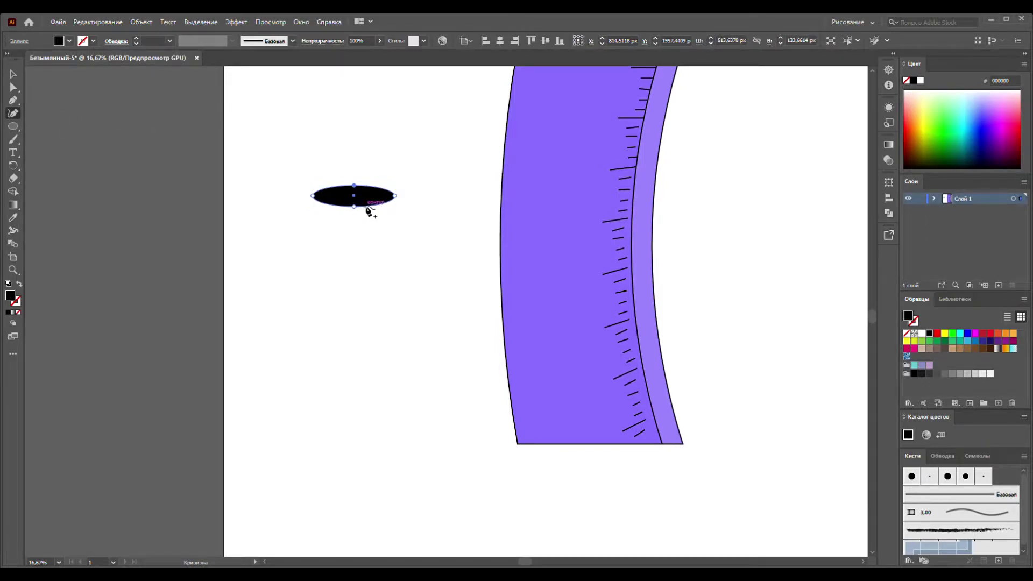
drag(366, 207, 367, 200)
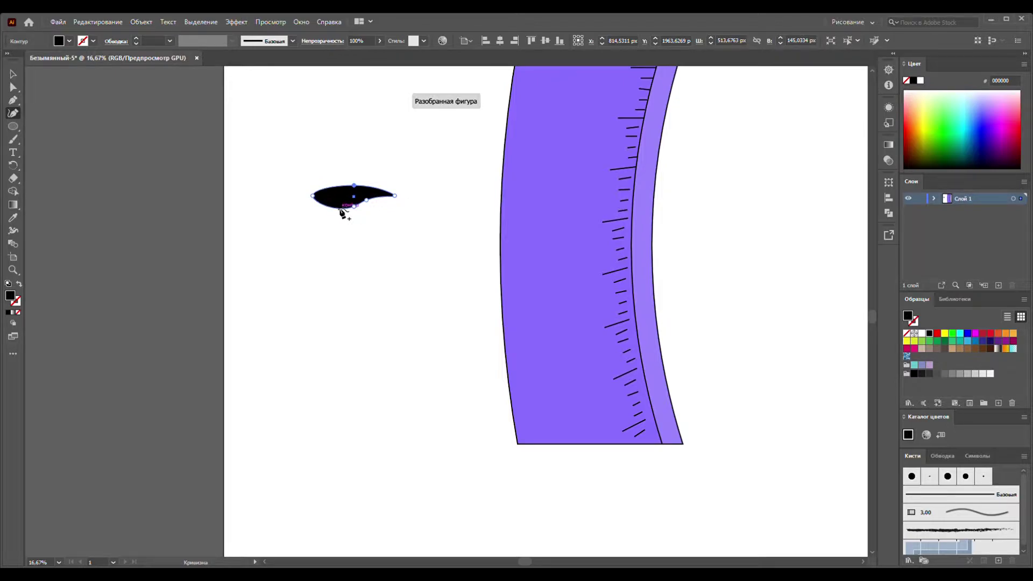
mouse_move(342, 214)
mouse_down()
mouse_move(336, 203)
mouse_move(358, 197)
mouse_up()
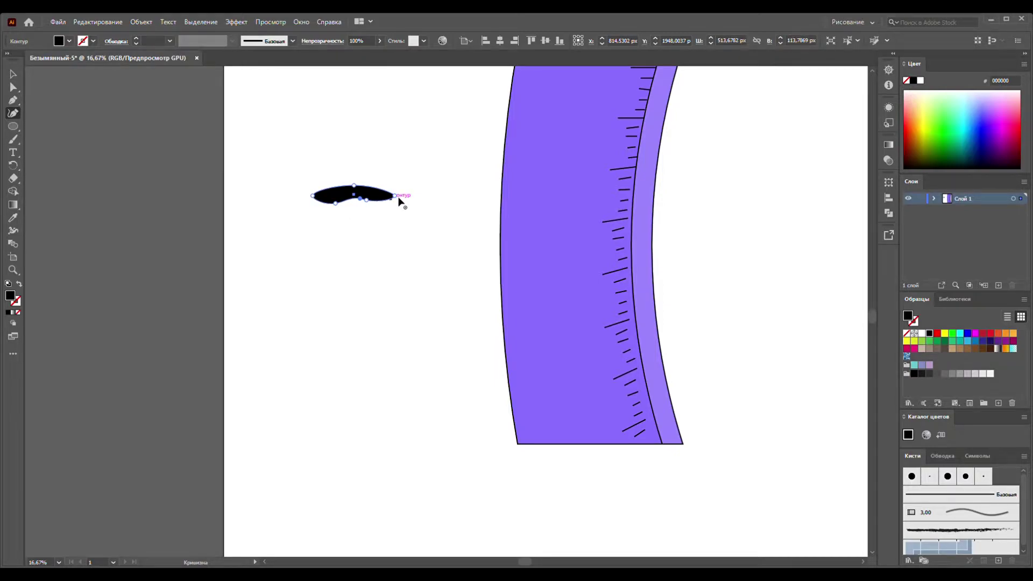
drag(397, 199, 409, 203)
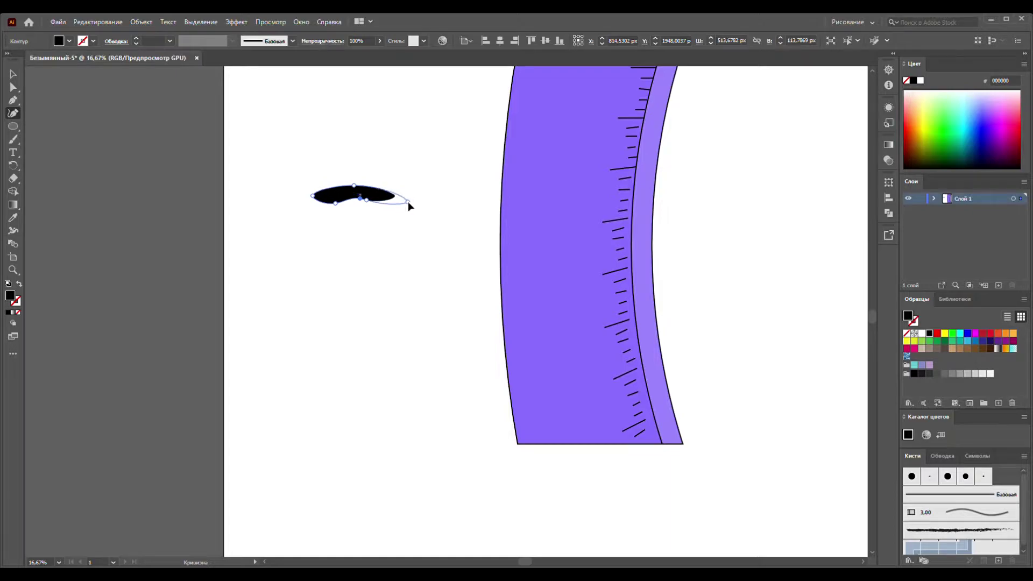
click(335, 204)
drag(354, 186, 337, 182)
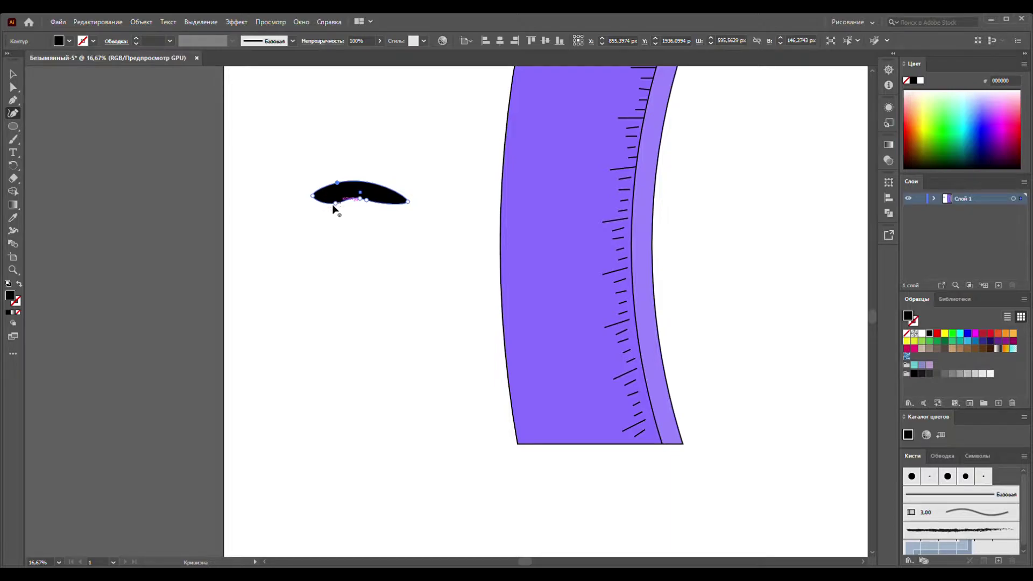
drag(321, 201, 368, 197)
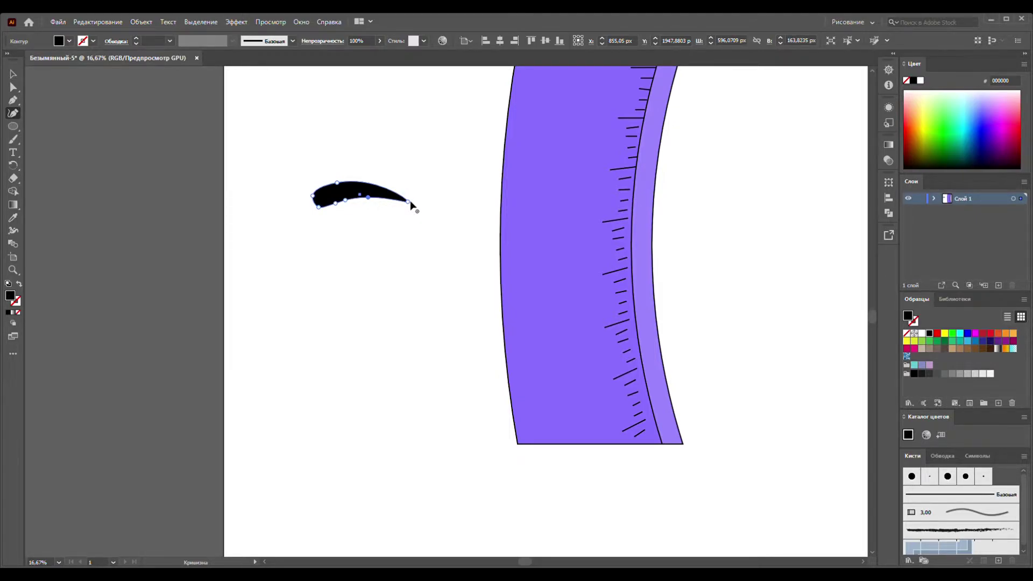
click(379, 186)
drag(408, 202, 422, 190)
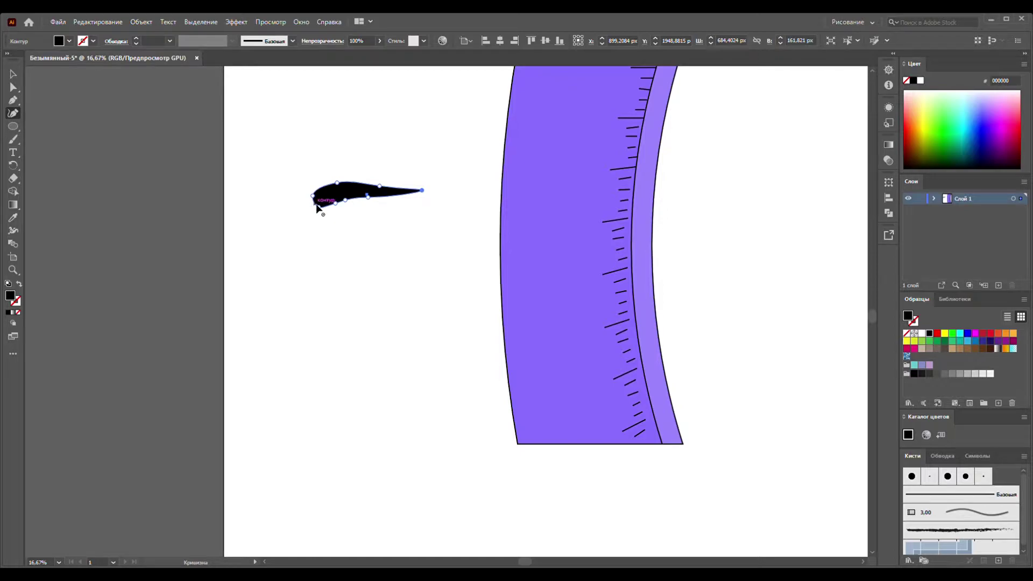
scroll(318, 210, down, 2)
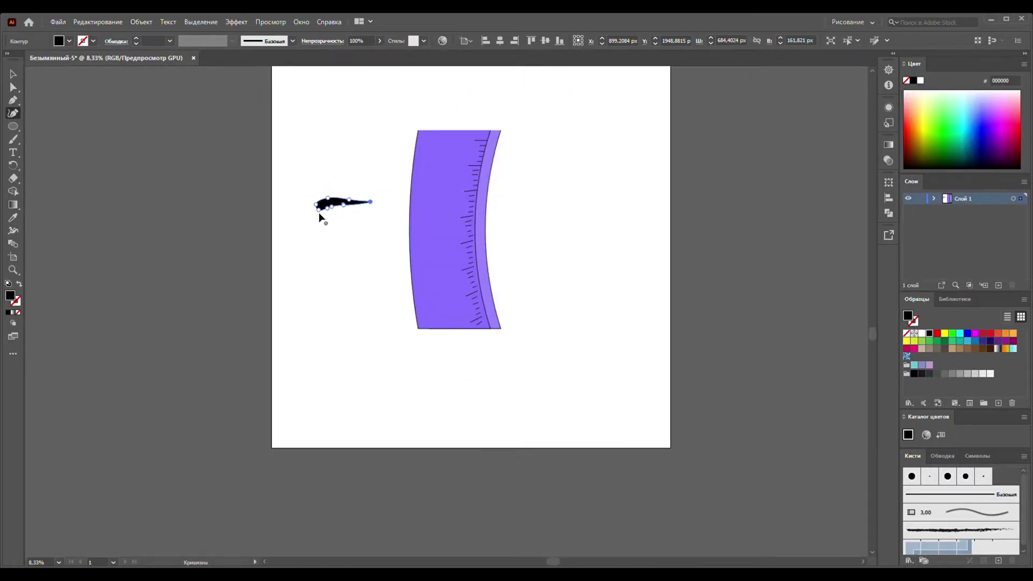
click(13, 74)
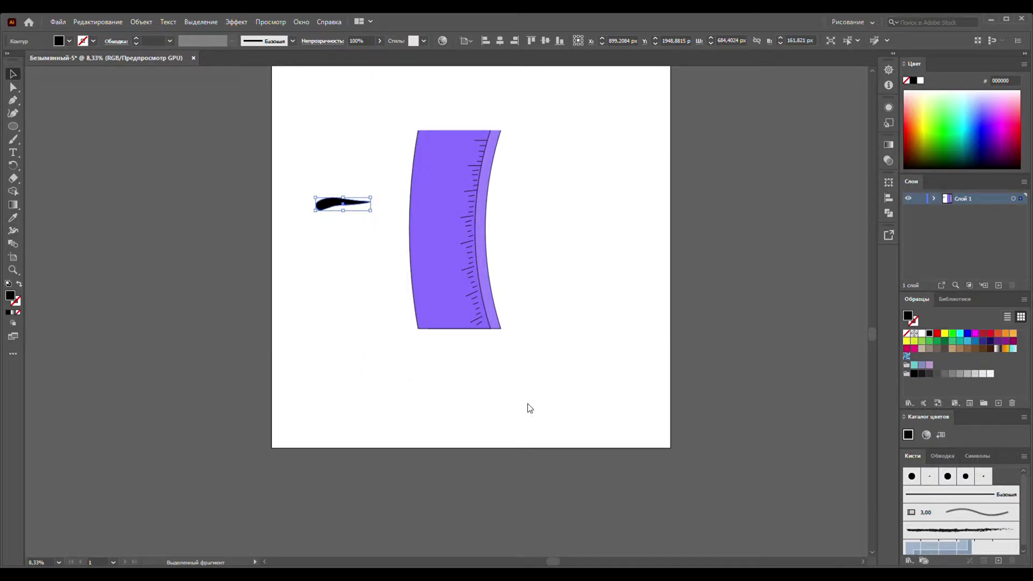
- Place a second brow further left and draw a tall oval eye under the right brow
key(ctrl+z)
key(ctrl+z)
drag(357, 210, 272, 208)
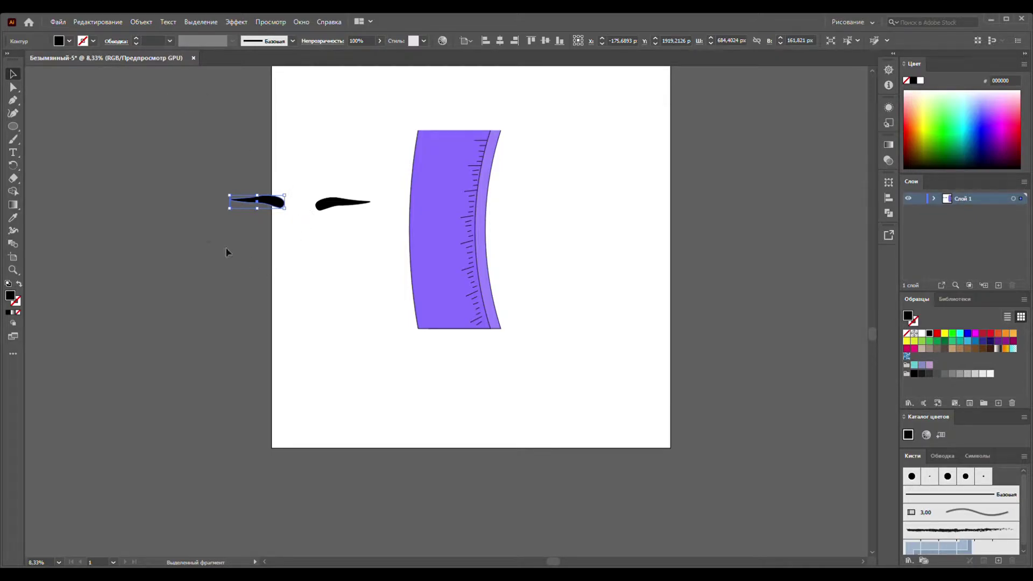
click(14, 128)
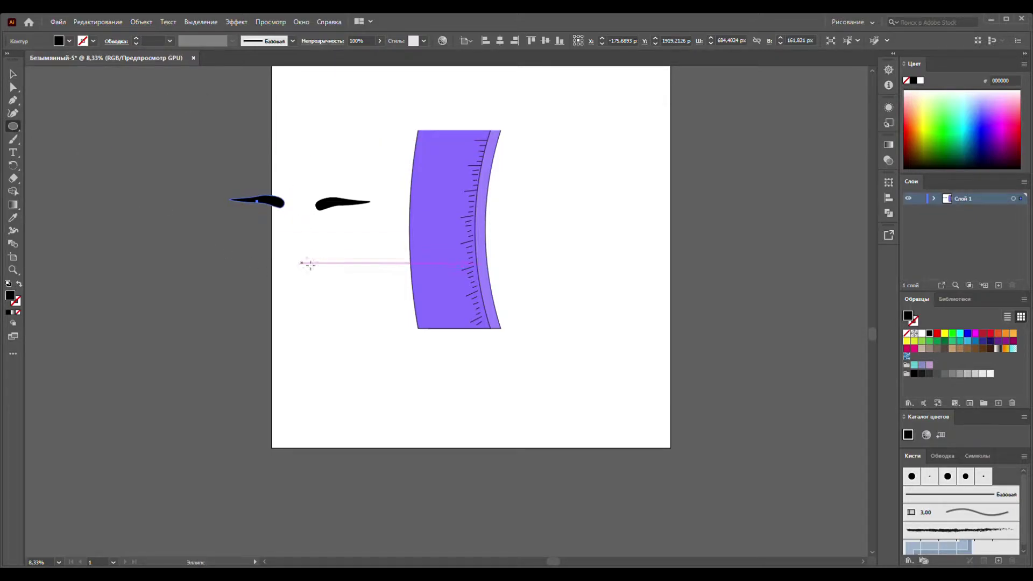
drag(329, 225, 366, 311)
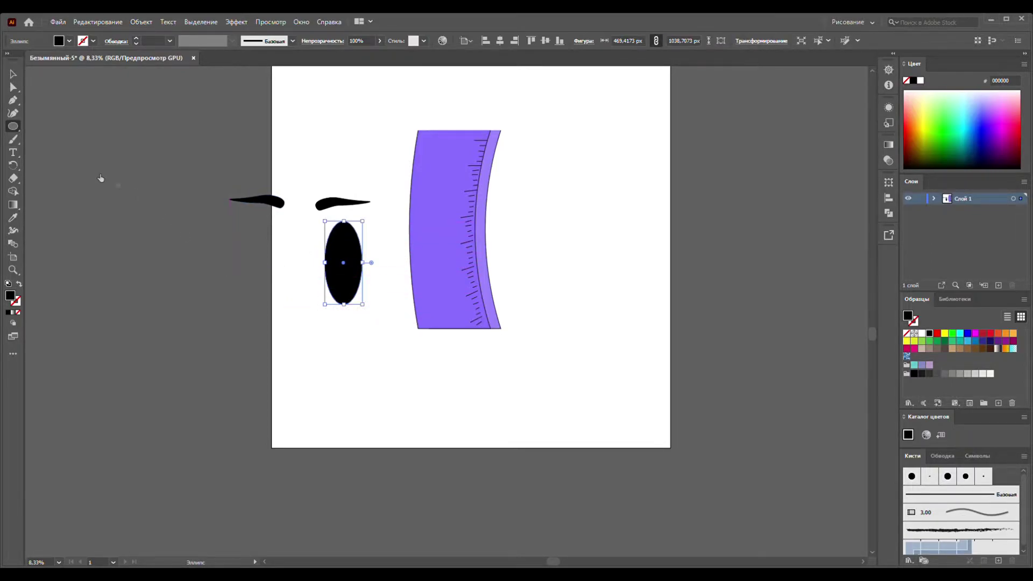
- Draw a small curved Pen arc beneath the oval eye
click(13, 102)
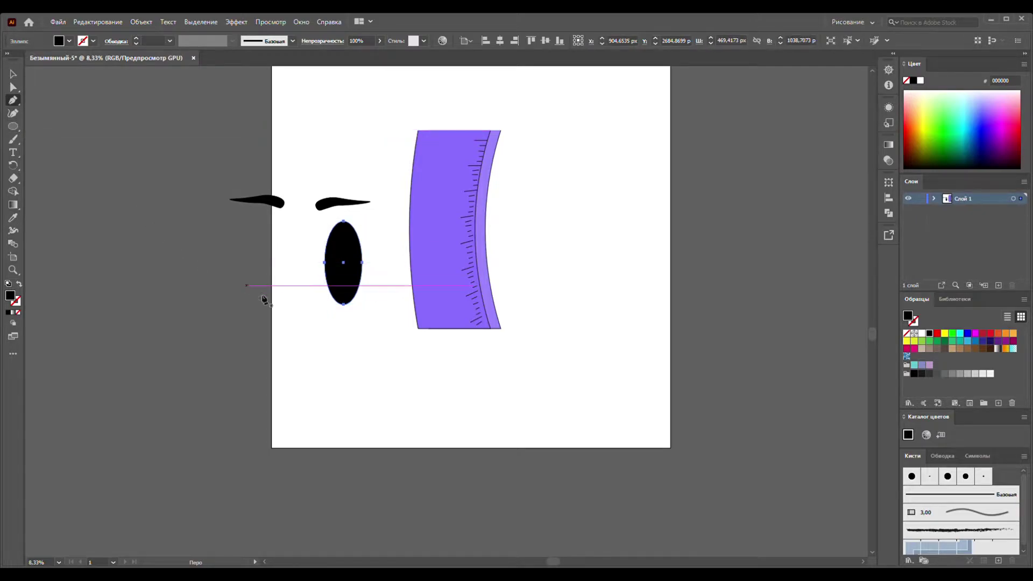
click(320, 303)
drag(366, 303, 394, 317)
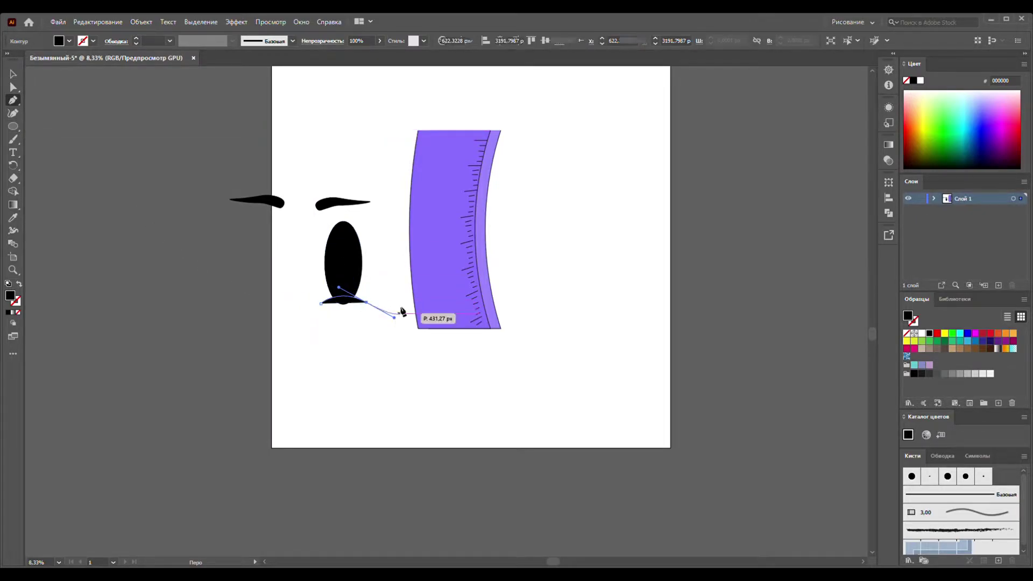
drag(394, 318, 395, 318)
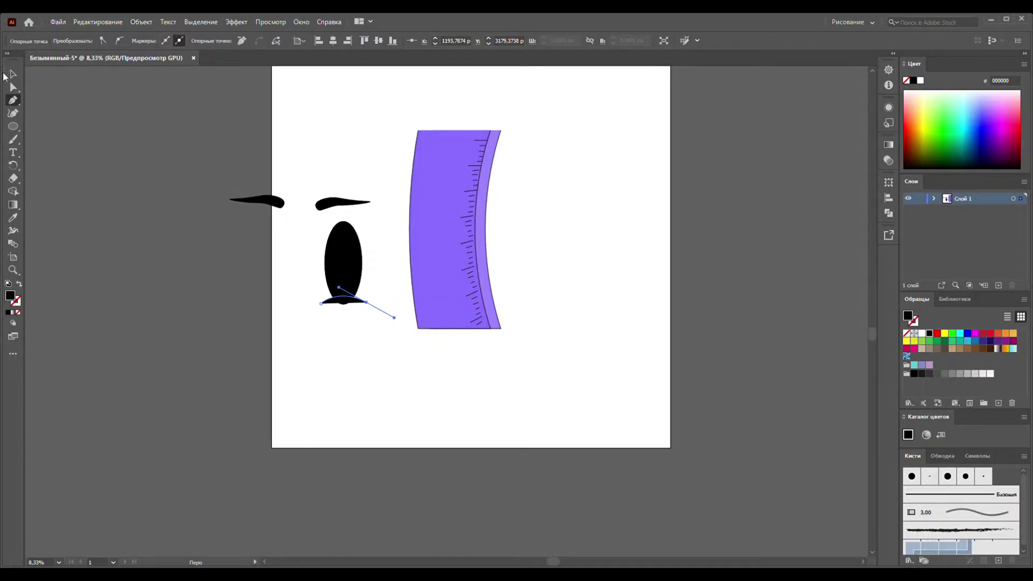
click(11, 74)
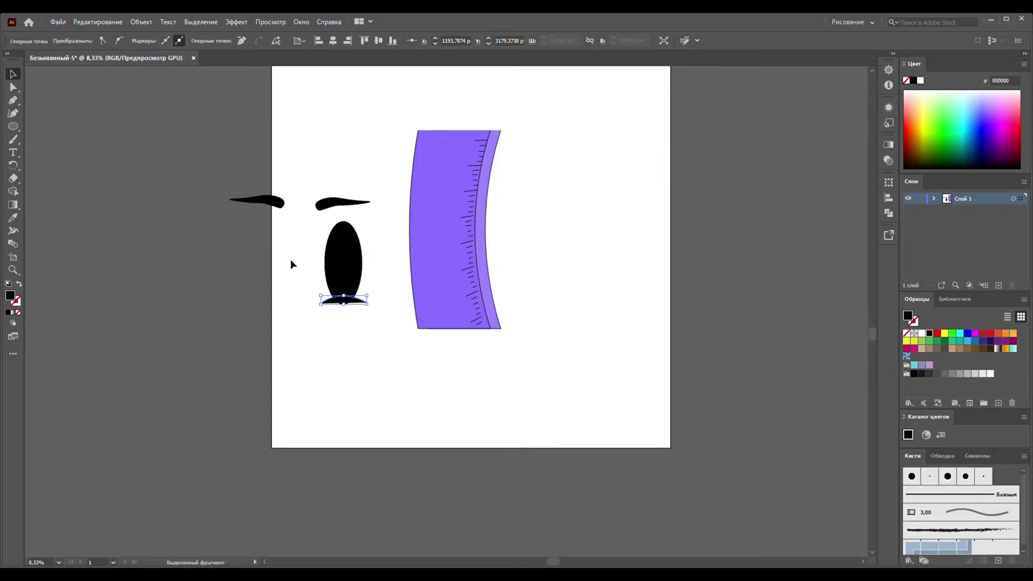
click(245, 254)
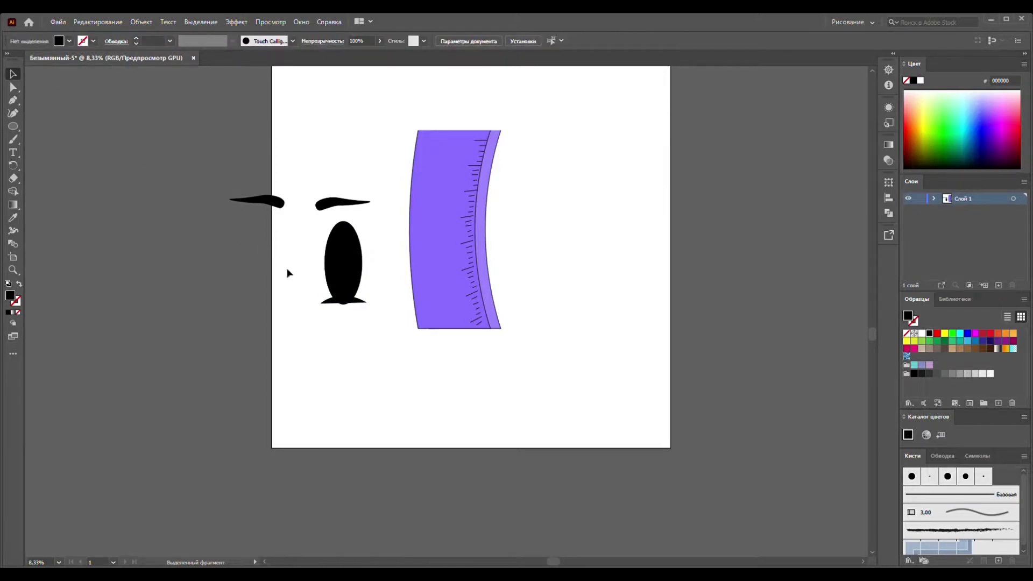
- Turn the small arc and the oval eye into unfilled black outlines with 10 pt strokes
drag(325, 311, 344, 296)
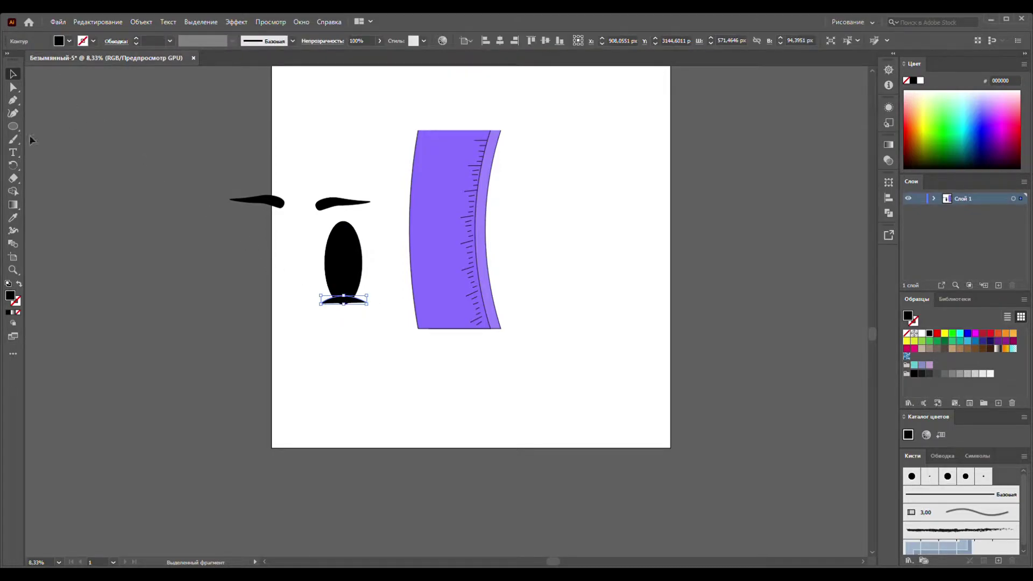
click(20, 286)
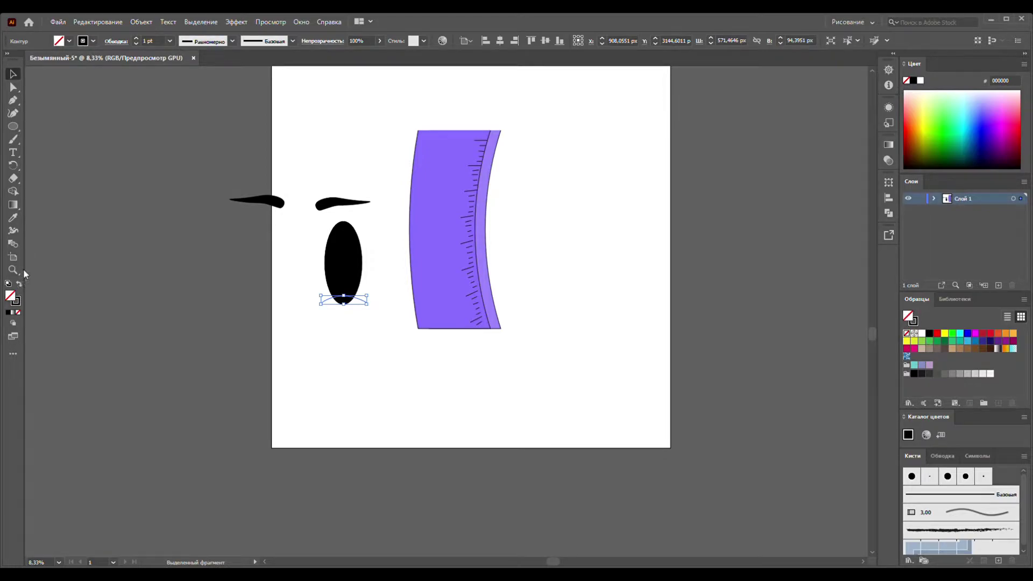
click(137, 38)
drag(309, 273, 331, 300)
click(18, 284)
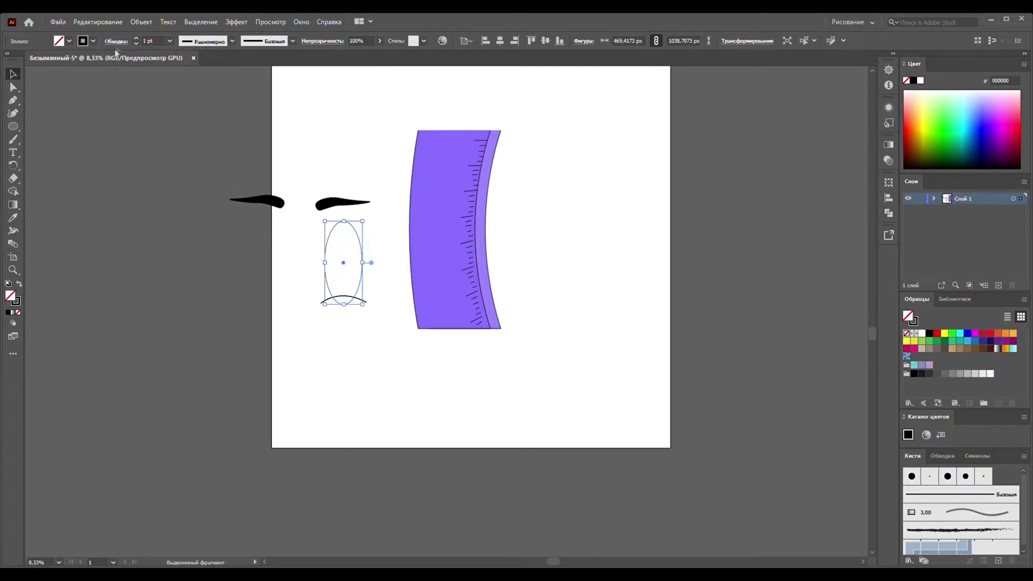
click(136, 39)
- Group the eye with the arc, then move the small arc down to become the mouth
drag(295, 253, 385, 330)
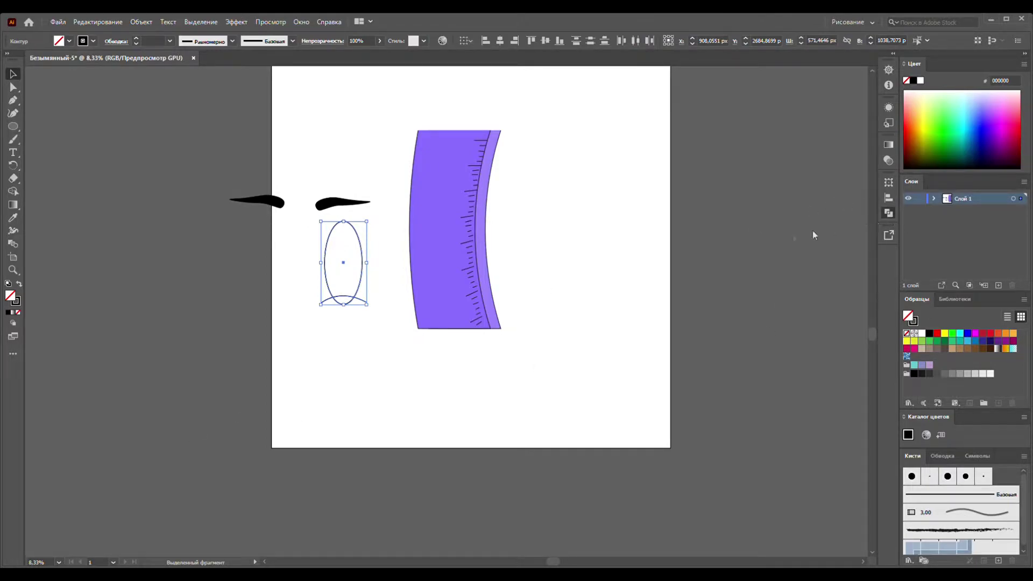
key(ctrl+4)
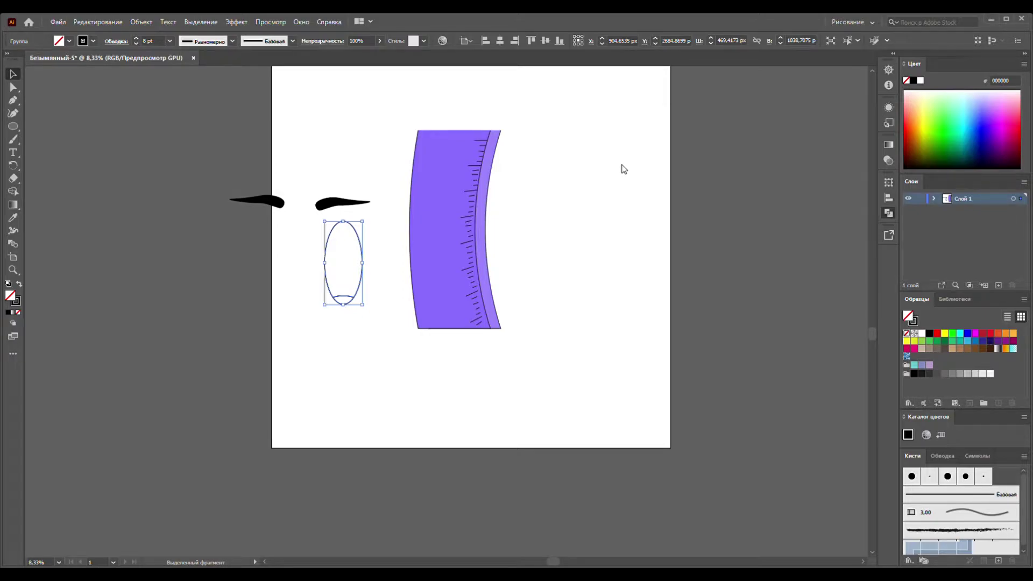
click(366, 291)
mouse_move(353, 308)
mouse_down()
mouse_move(365, 313)
mouse_move(358, 358)
mouse_up()
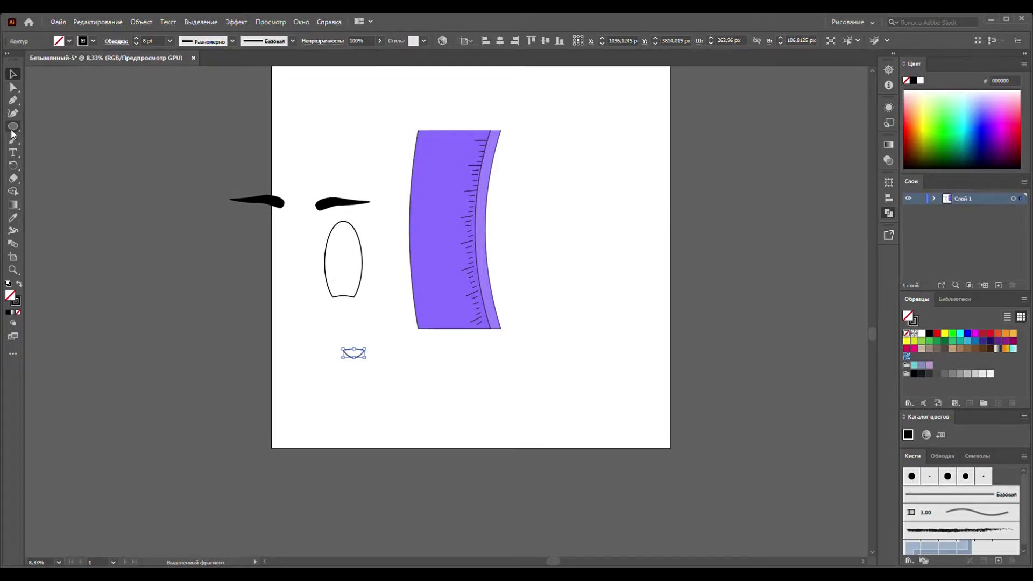
- Draw a curved lid line beneath the eye and move the oval down onto it
click(13, 100)
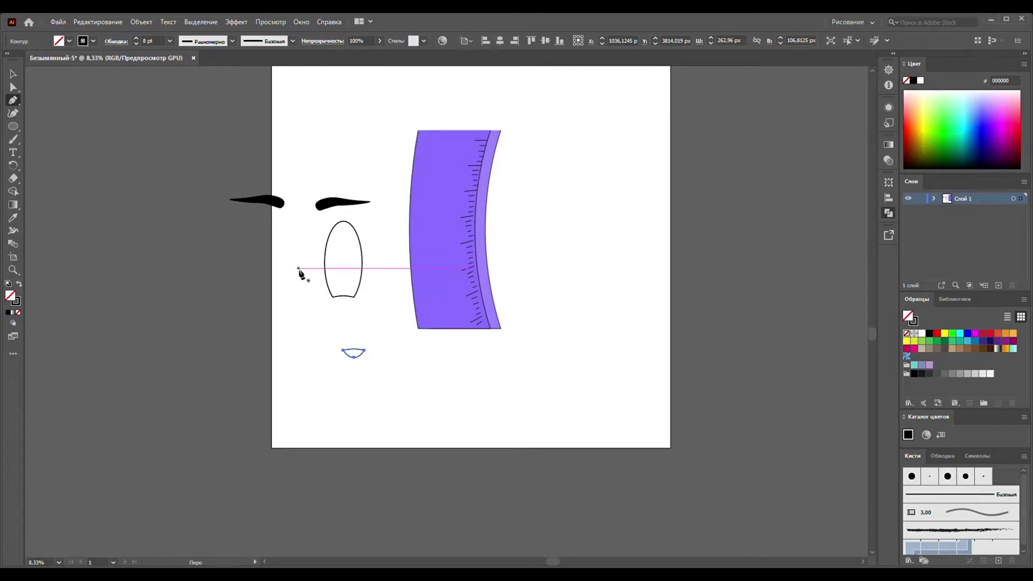
click(320, 302)
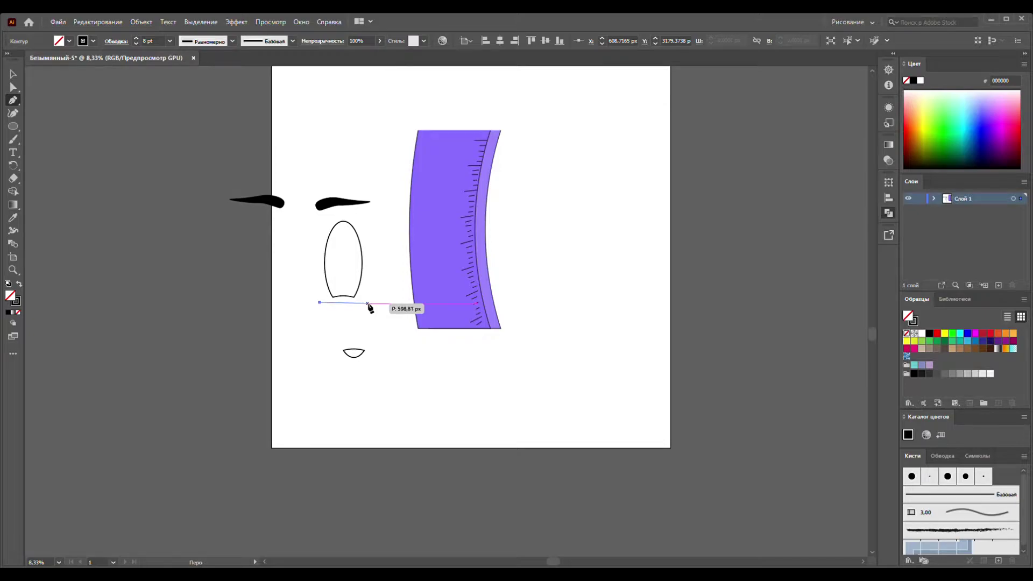
drag(354, 289, 395, 319)
drag(395, 319, 393, 318)
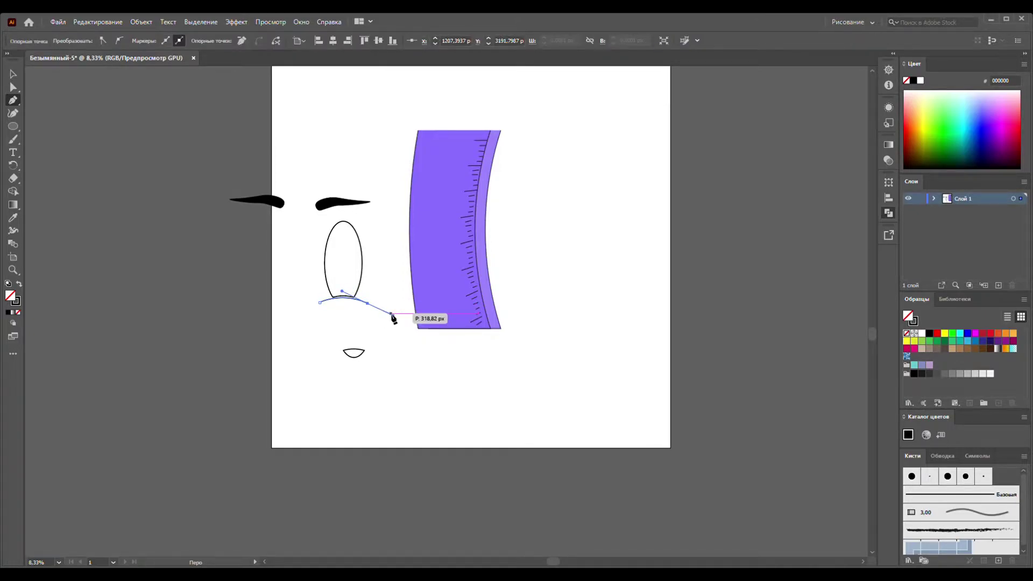
click(12, 68)
click(47, 92)
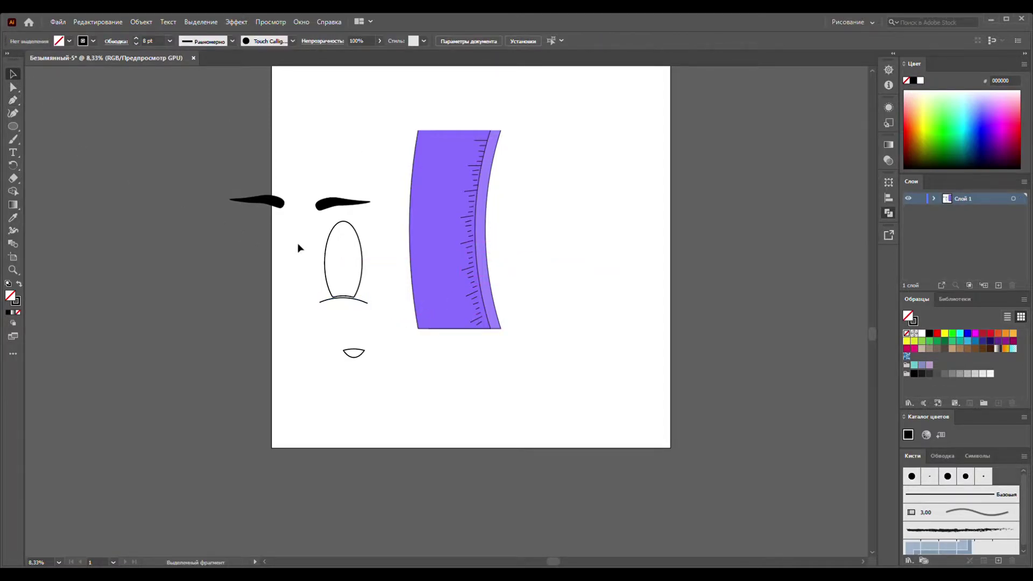
scroll(321, 252, up, 3)
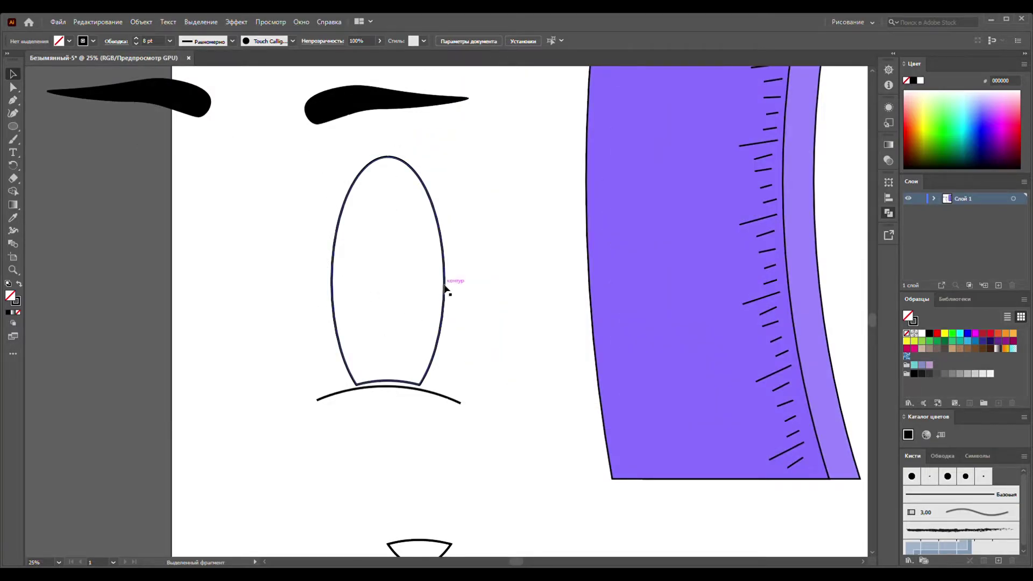
drag(446, 284, 444, 291)
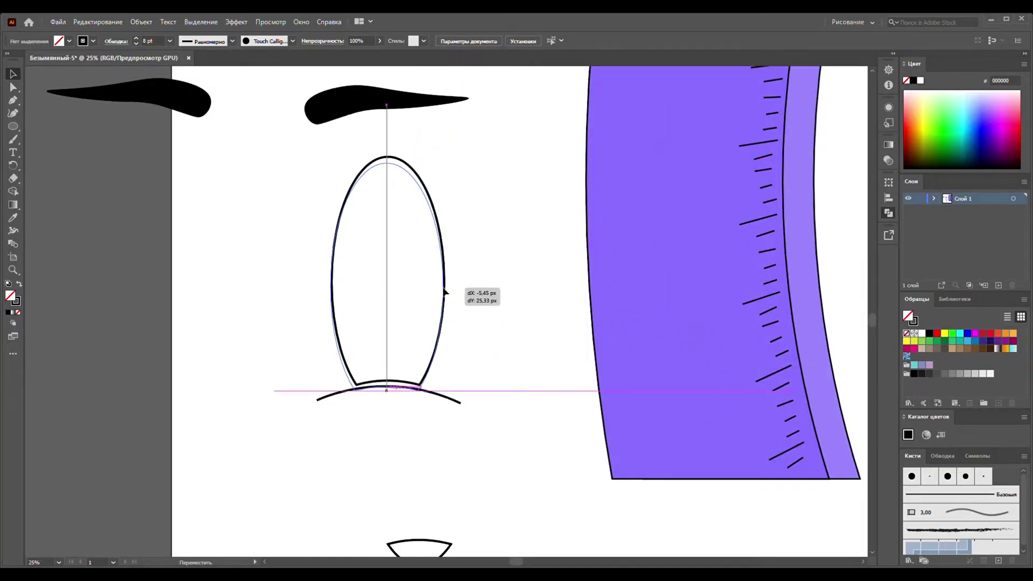
drag(444, 291, 444, 291)
click(480, 241)
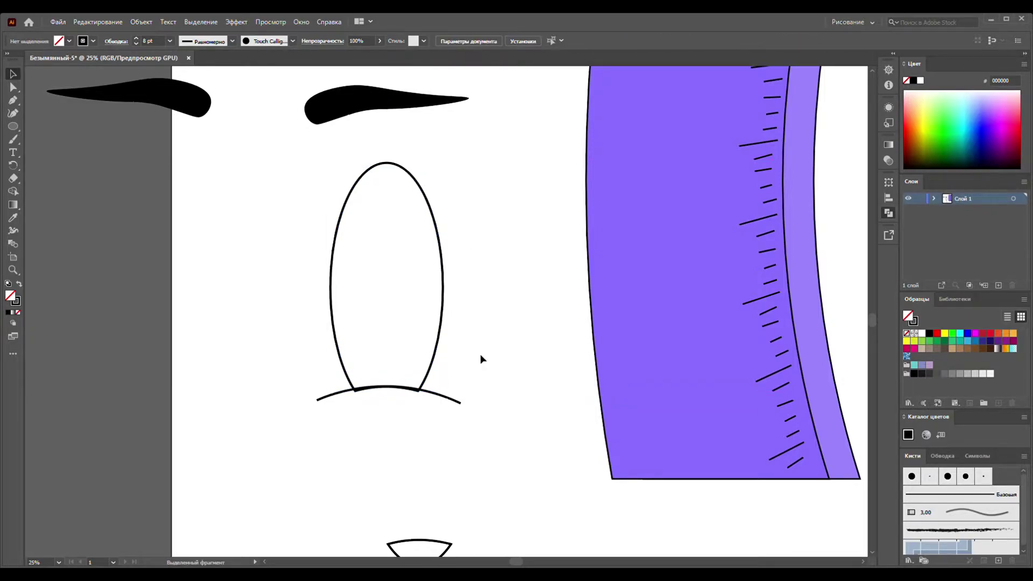
- Nudge and slightly tilt the lid curve, then group it with the oval eye
scroll(442, 401, up, 4)
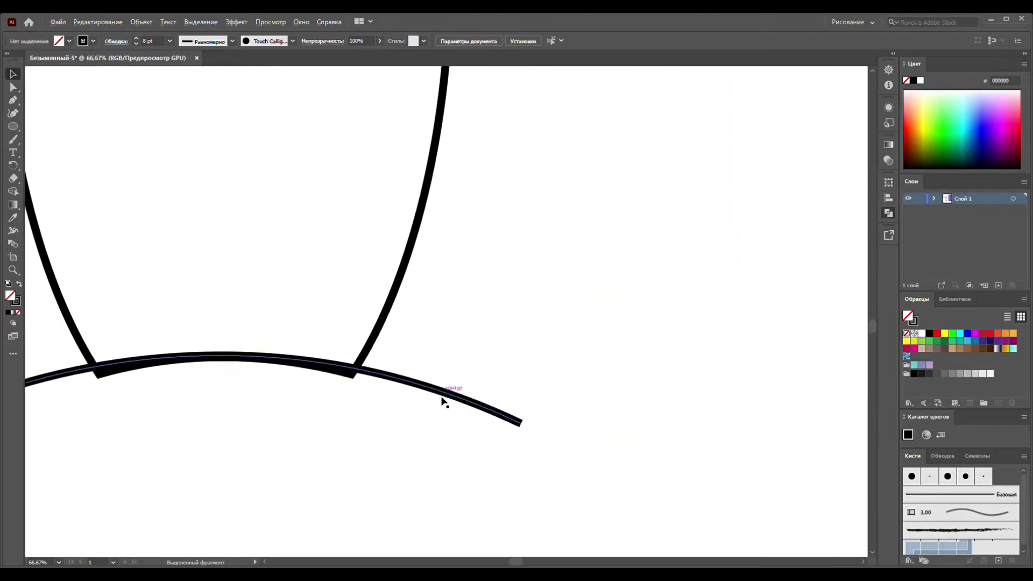
scroll(399, 379, down, 2)
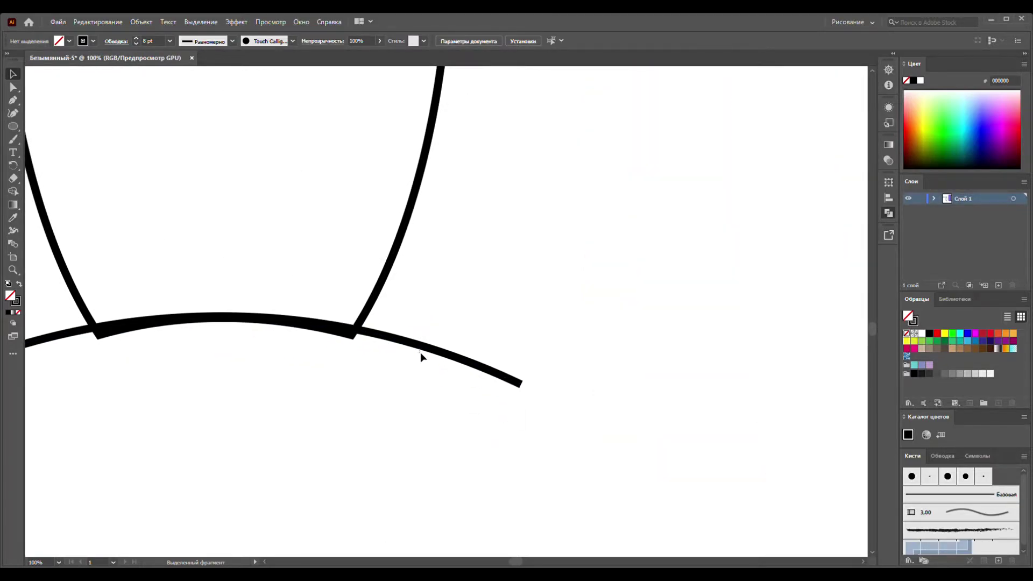
click(420, 355)
drag(421, 352, 421, 355)
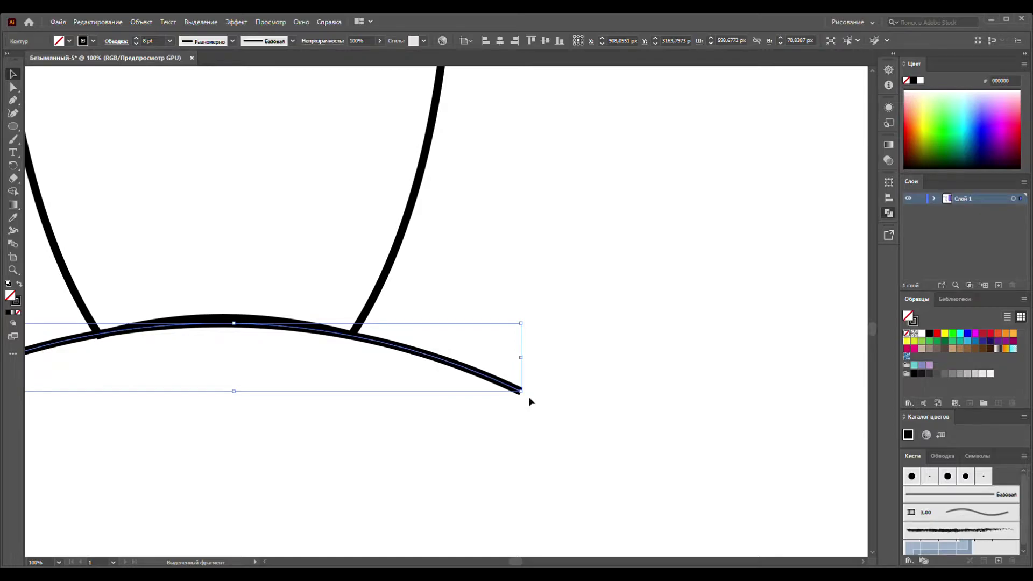
drag(531, 399, 527, 393)
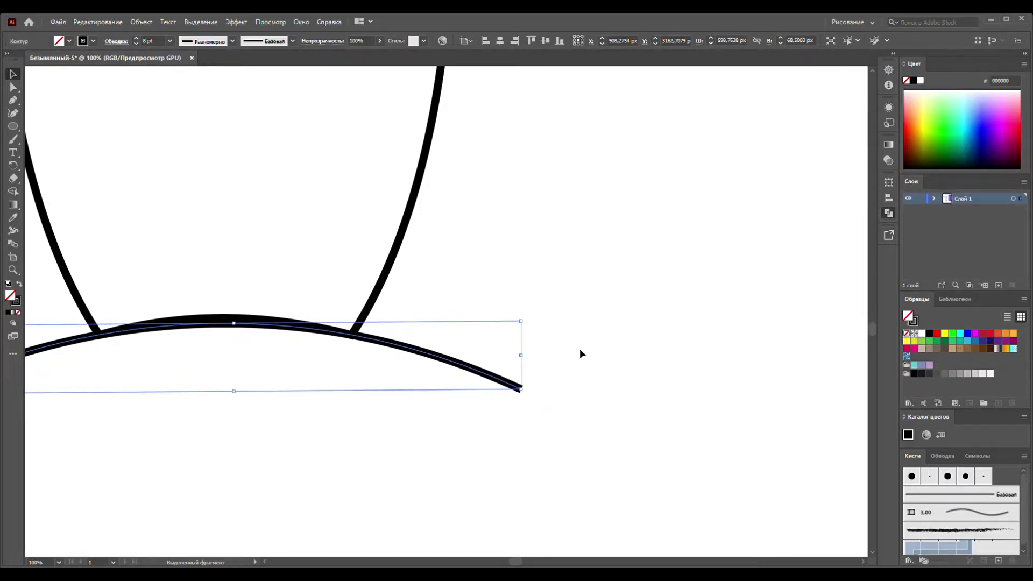
scroll(577, 322, down, 4)
mouse_move(382, 138)
mouse_down()
mouse_move(576, 375)
mouse_move(578, 347)
mouse_up()
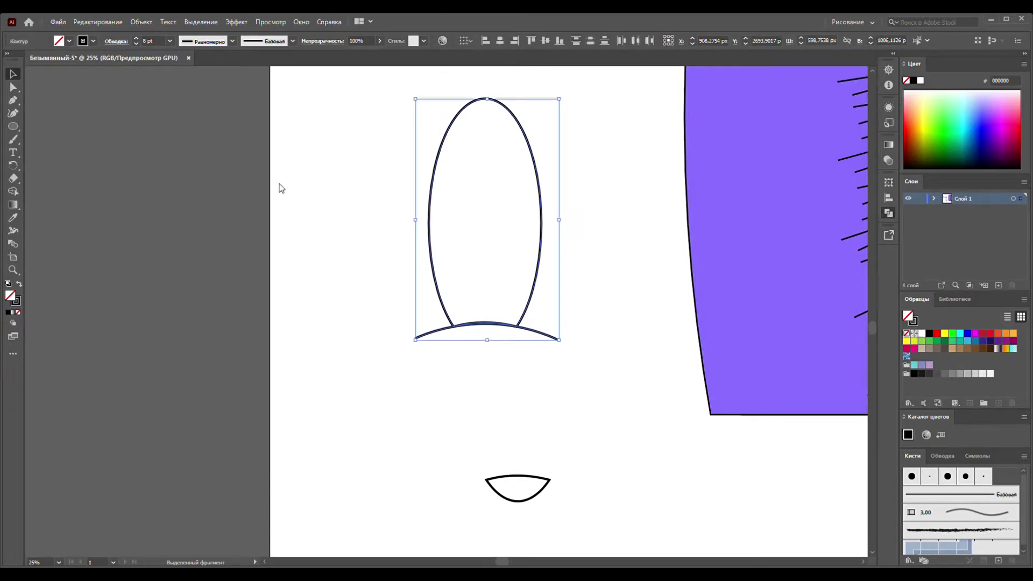
key(ctrl+g)
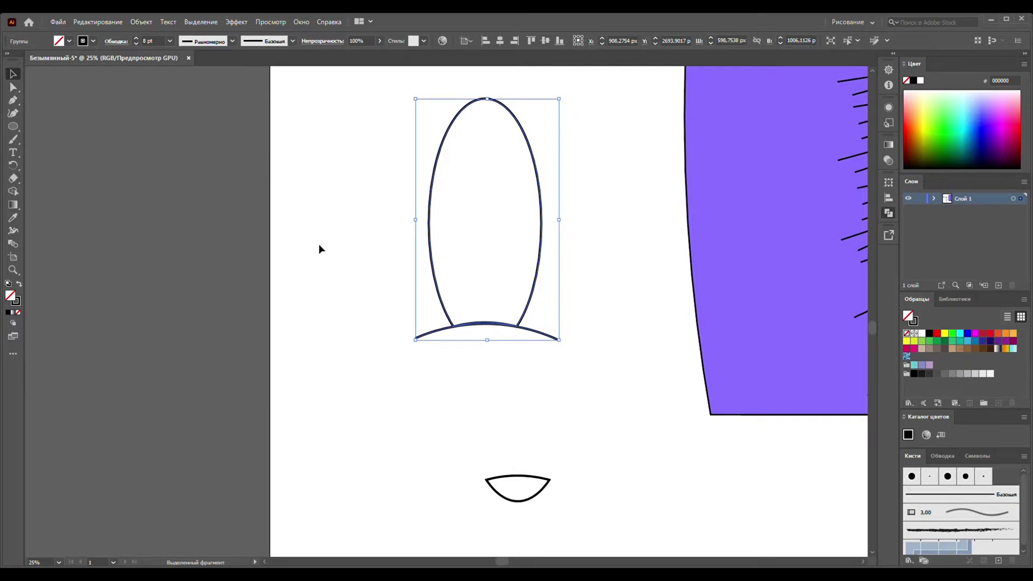
click(13, 126)
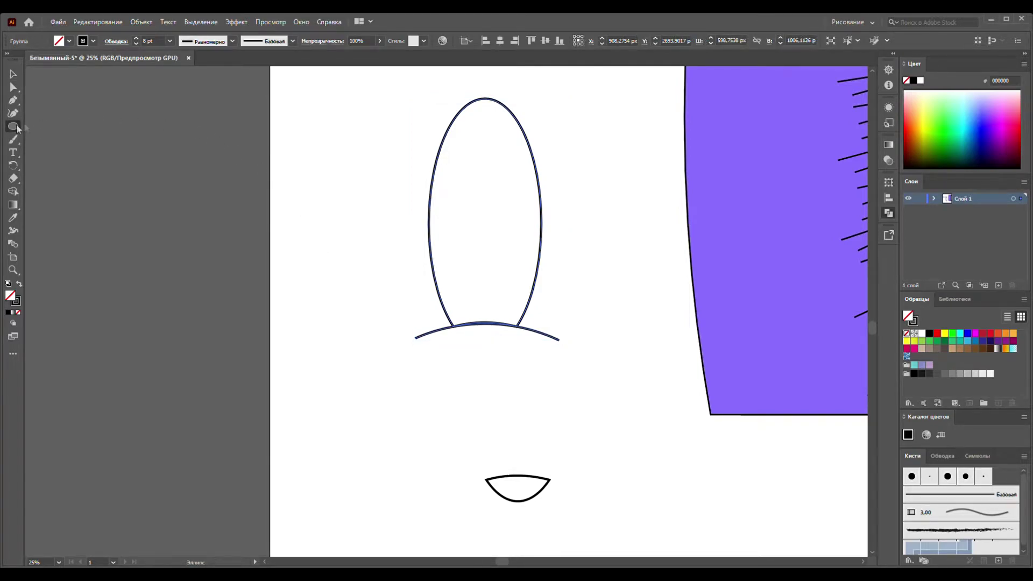
- Draw a thin solid black oval pupil inside the eye, shift it left and widen it
mouse_move(468, 133)
mouse_down()
mouse_move(472, 191)
mouse_move(528, 289)
mouse_up()
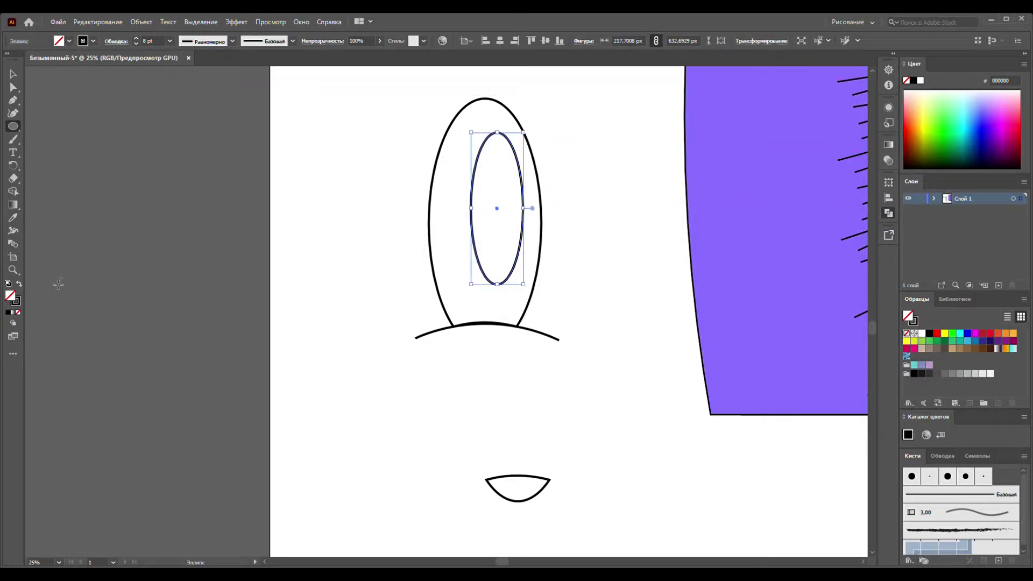
click(21, 285)
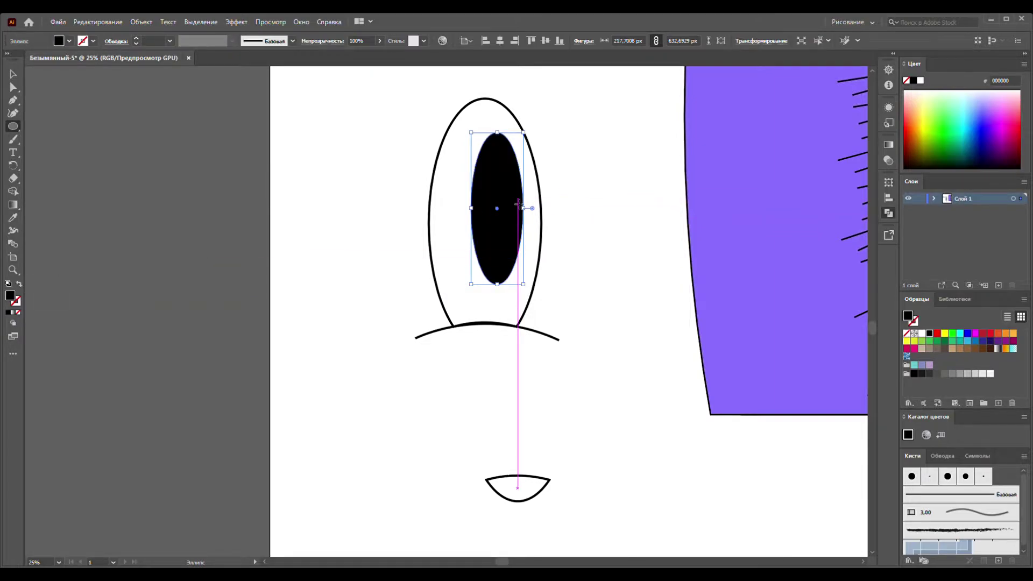
drag(504, 217, 498, 217)
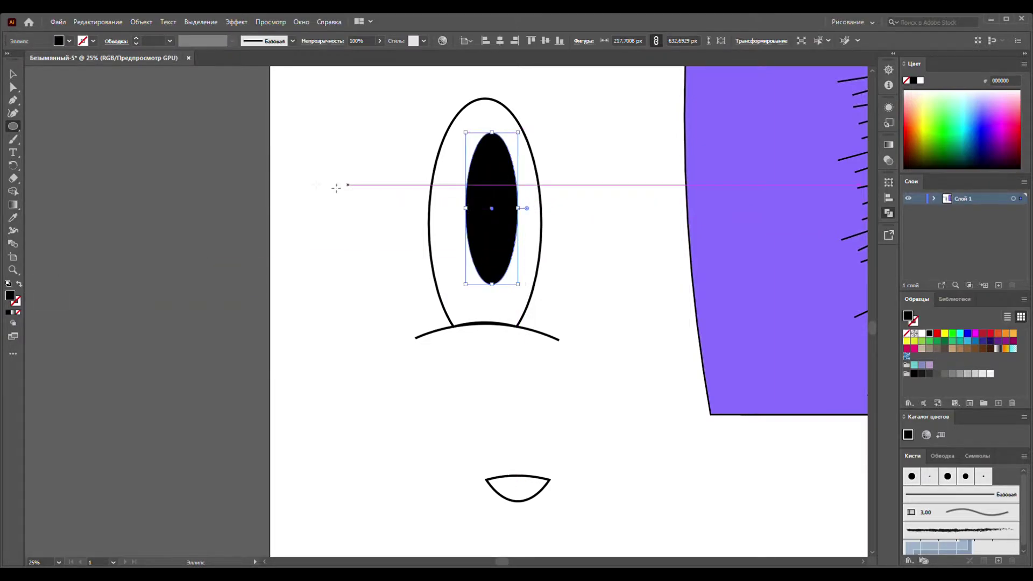
click(13, 113)
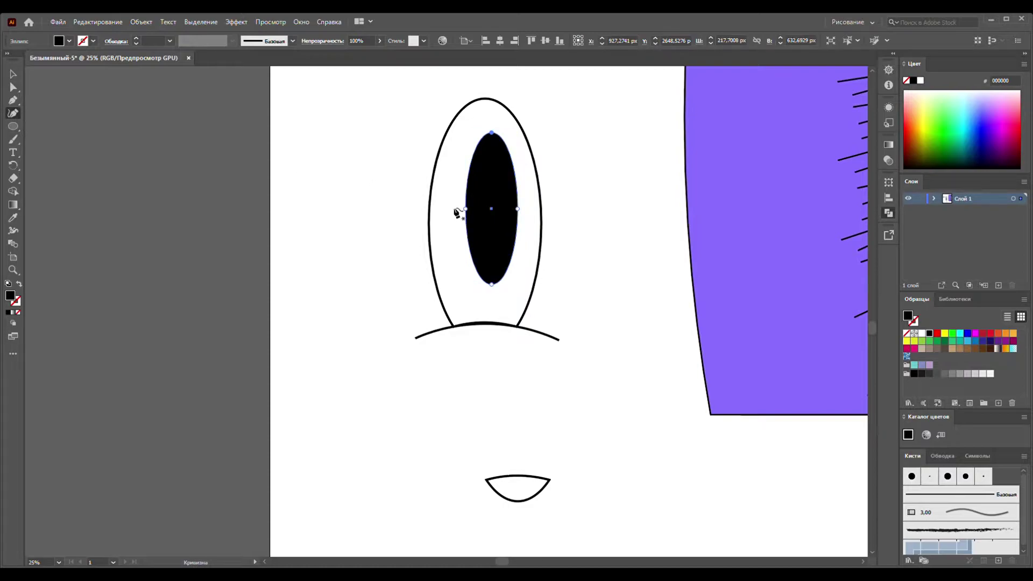
mouse_move(466, 209)
mouse_down()
mouse_move(457, 210)
mouse_move(523, 206)
mouse_up()
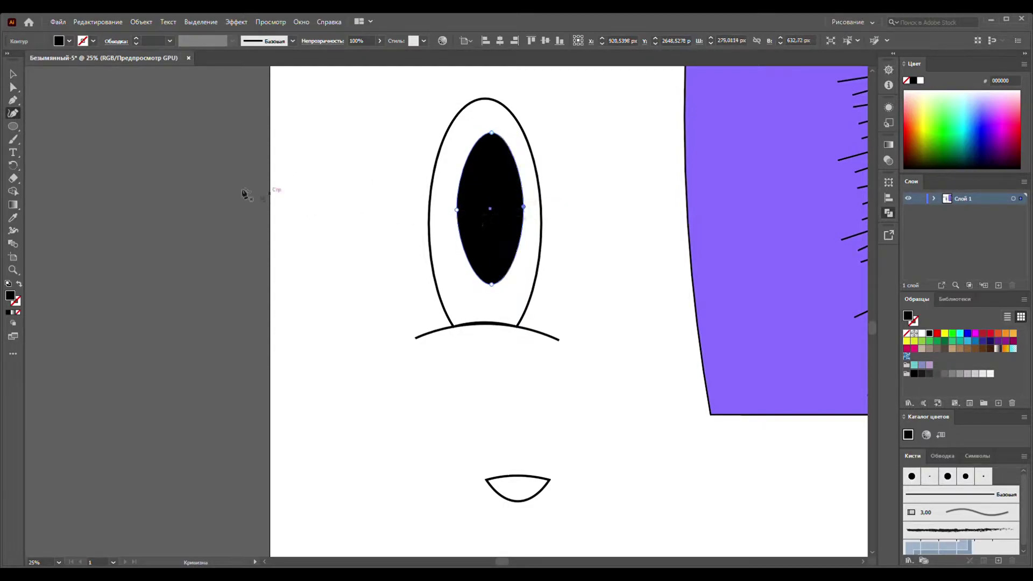
click(14, 78)
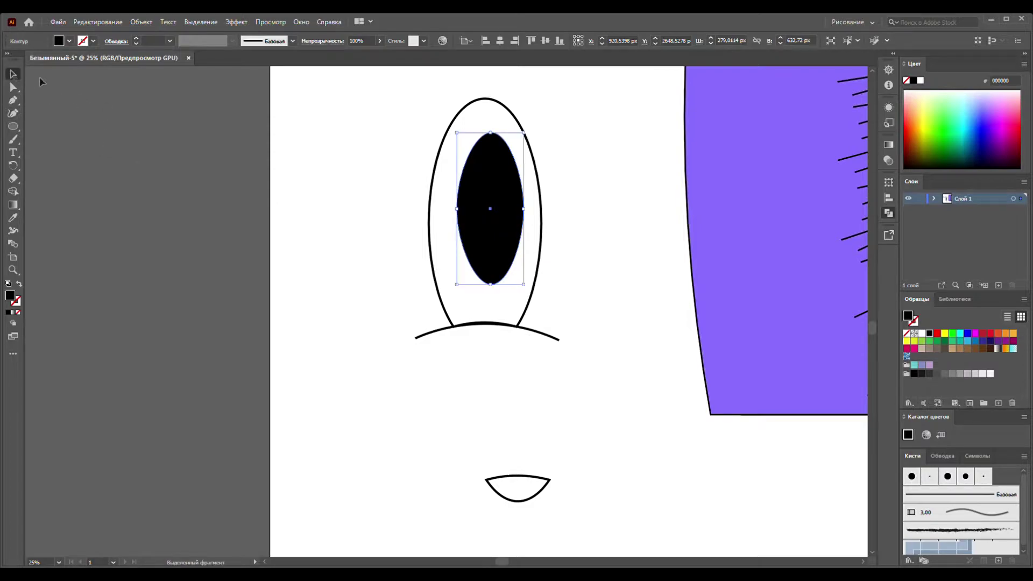
- Move the mouth shape onto the pupil and shrink it into a small white, stroke-less highlight
mouse_move(520, 484)
mouse_down()
mouse_move(504, 226)
mouse_move(510, 156)
mouse_move(520, 210)
mouse_move(521, 148)
mouse_up()
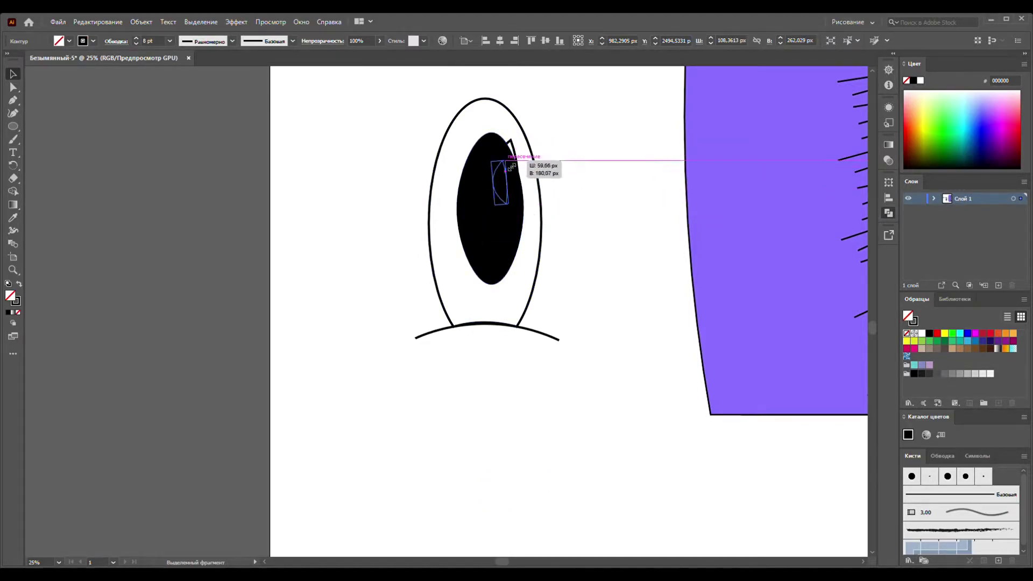
drag(520, 144, 511, 164)
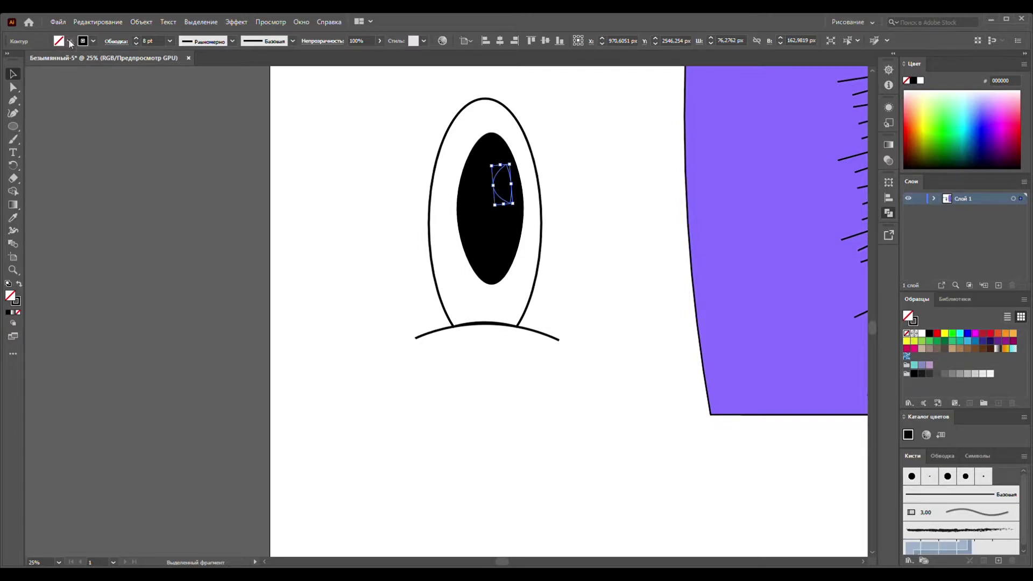
key(d)
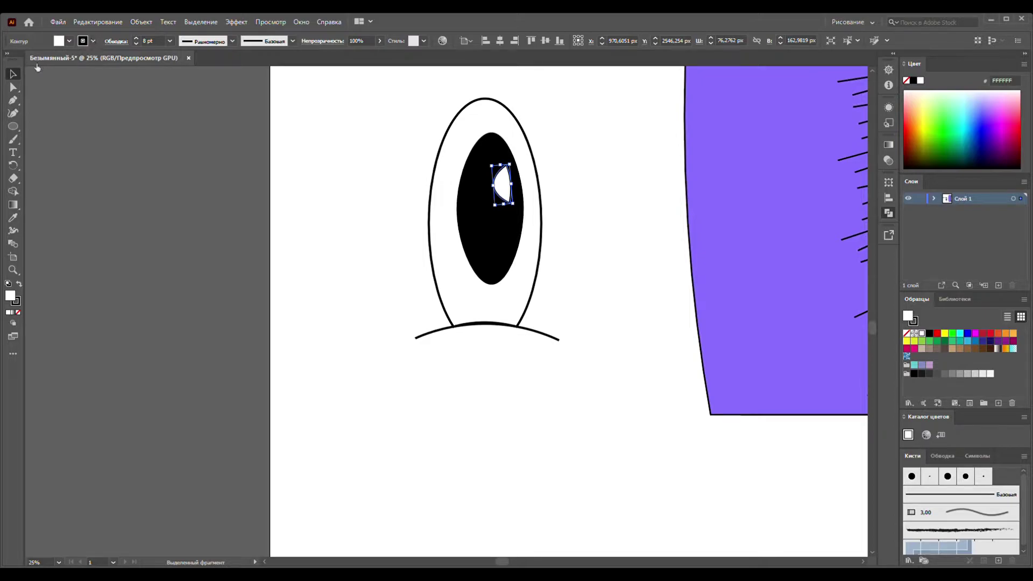
key(slash)
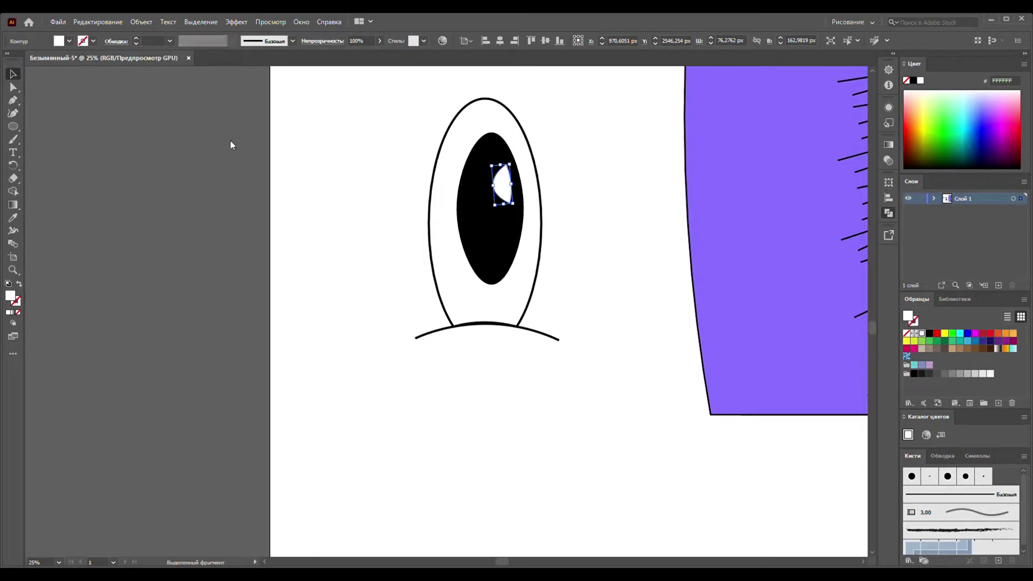
click(239, 142)
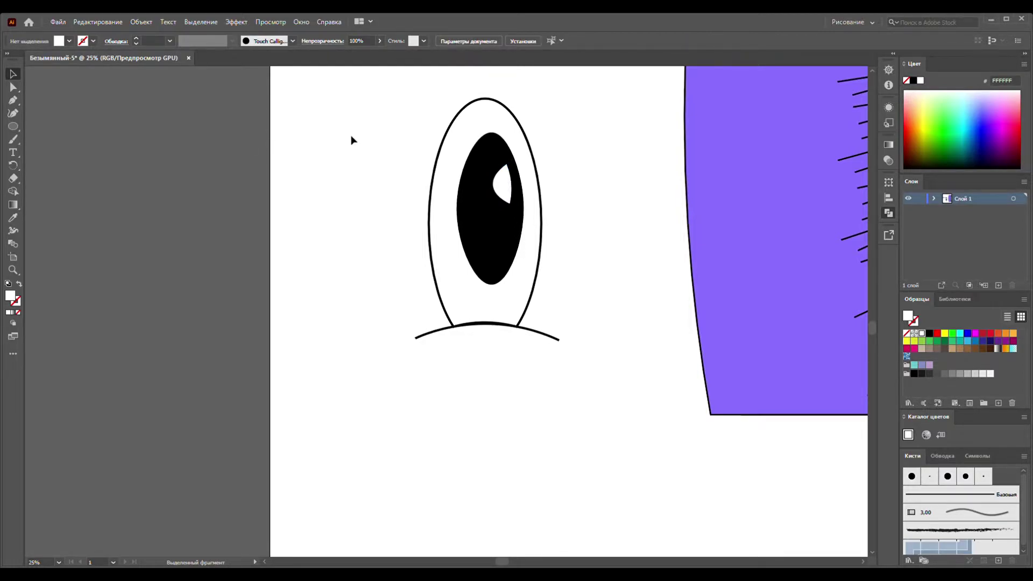
- Group the eye's outline, pupil and highlight, reflect it, and place a copy to the left
drag(372, 172, 538, 397)
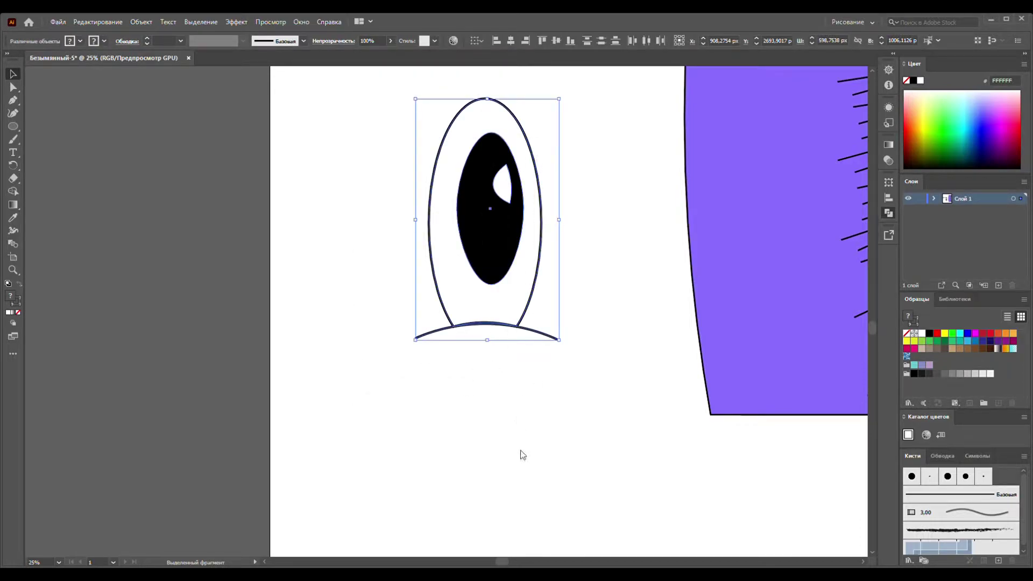
key(ctrl+g)
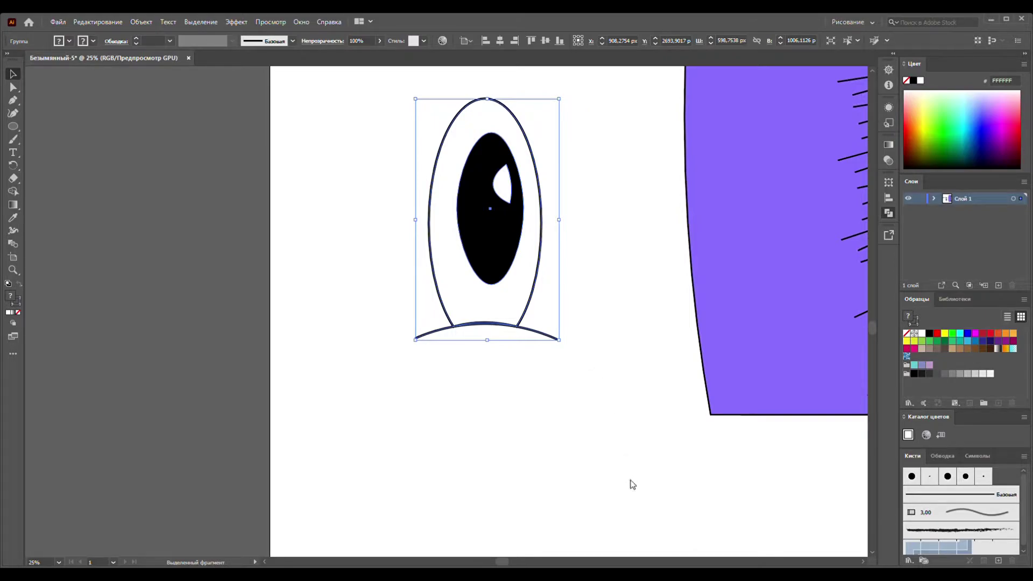
key(shift+o)
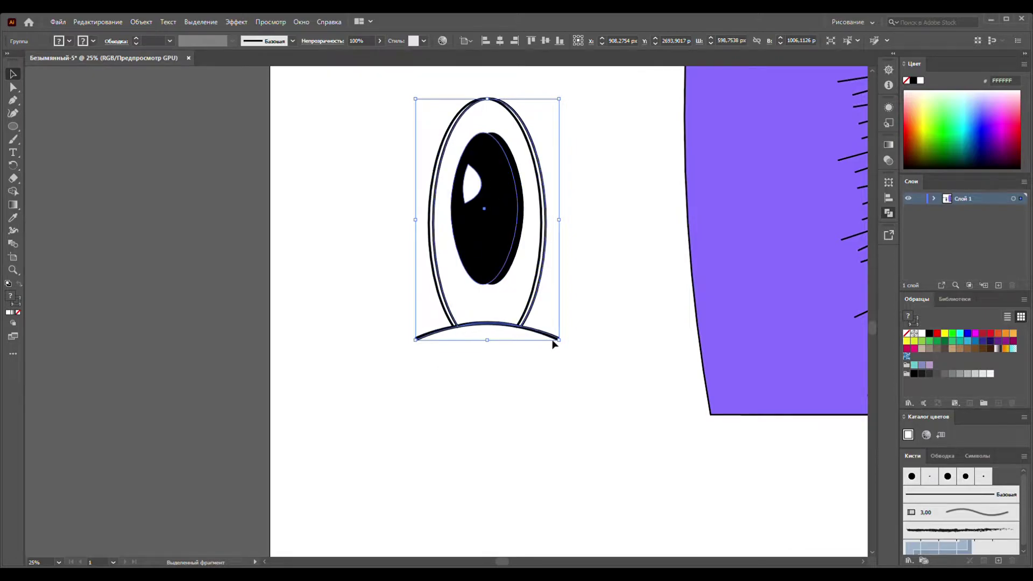
drag(504, 327, 318, 327)
click(453, 412)
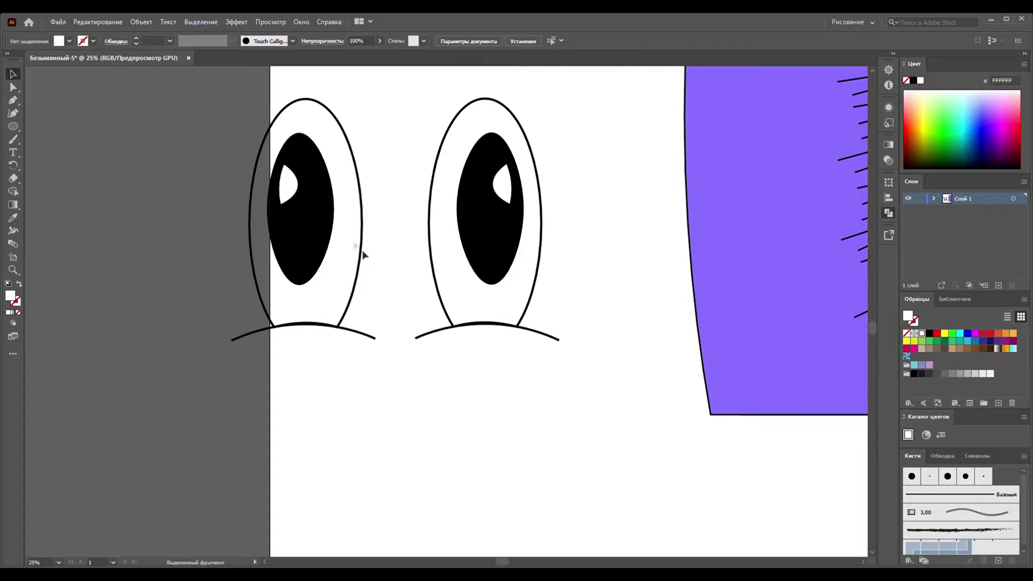
- Pull the left eye's highlight out of its pupil
drag(295, 203, 289, 197)
click(291, 198)
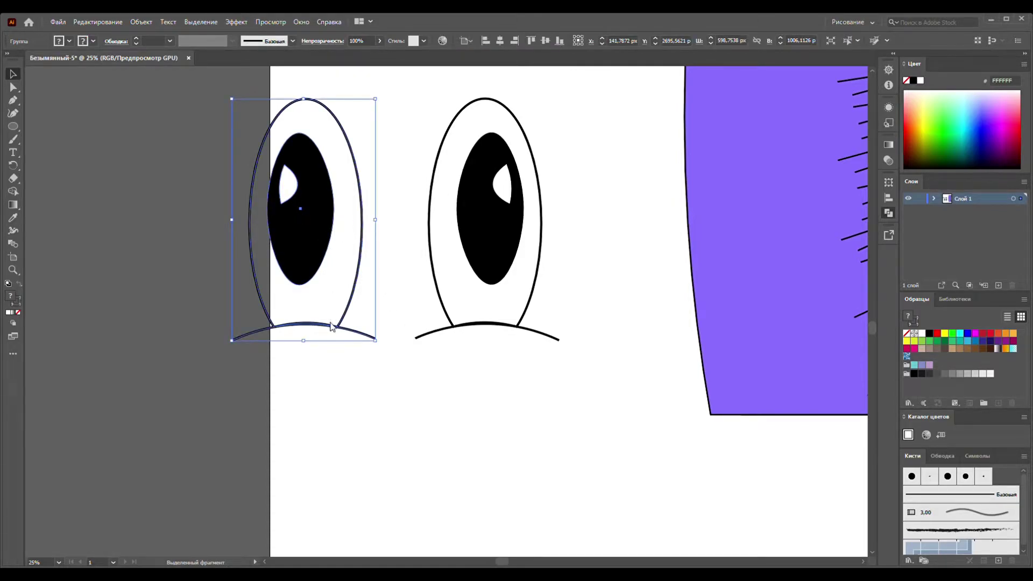
click(377, 403)
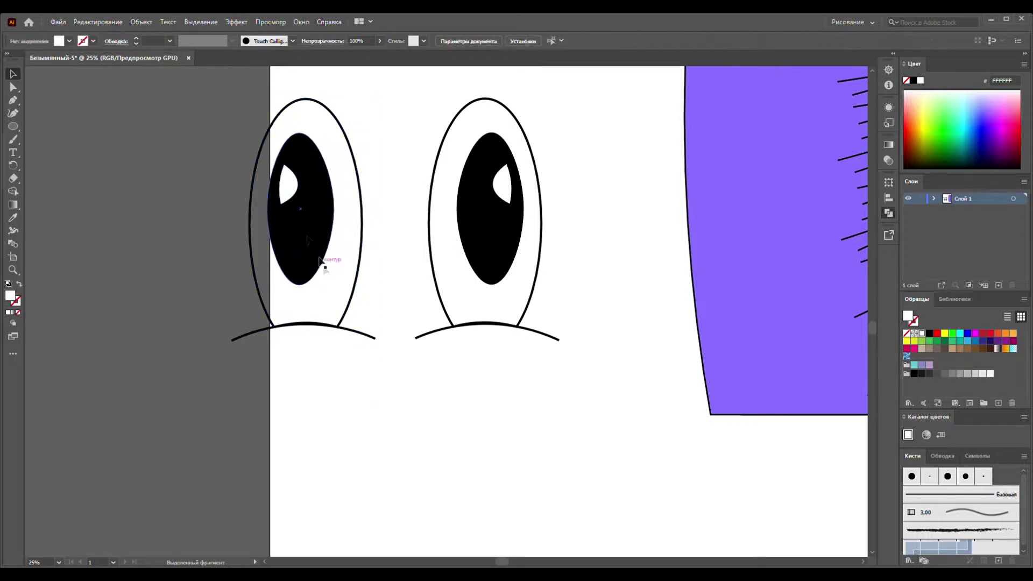
drag(287, 199, 406, 417)
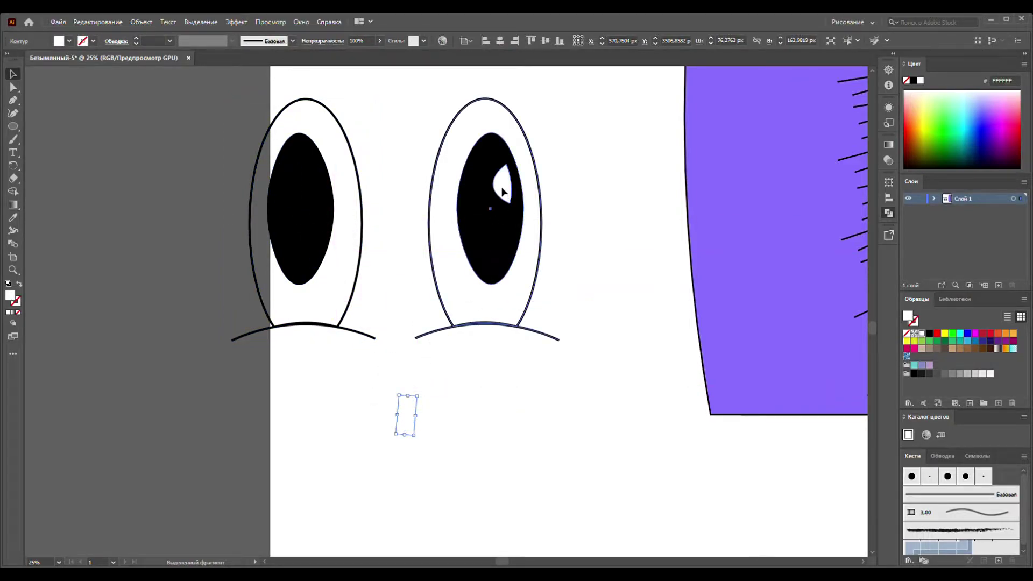
- Make a slightly offset duplicate of the right eye
mouse_move(502, 198)
mouse_down()
mouse_move(379, 175)
mouse_move(503, 190)
mouse_up()
click(576, 199)
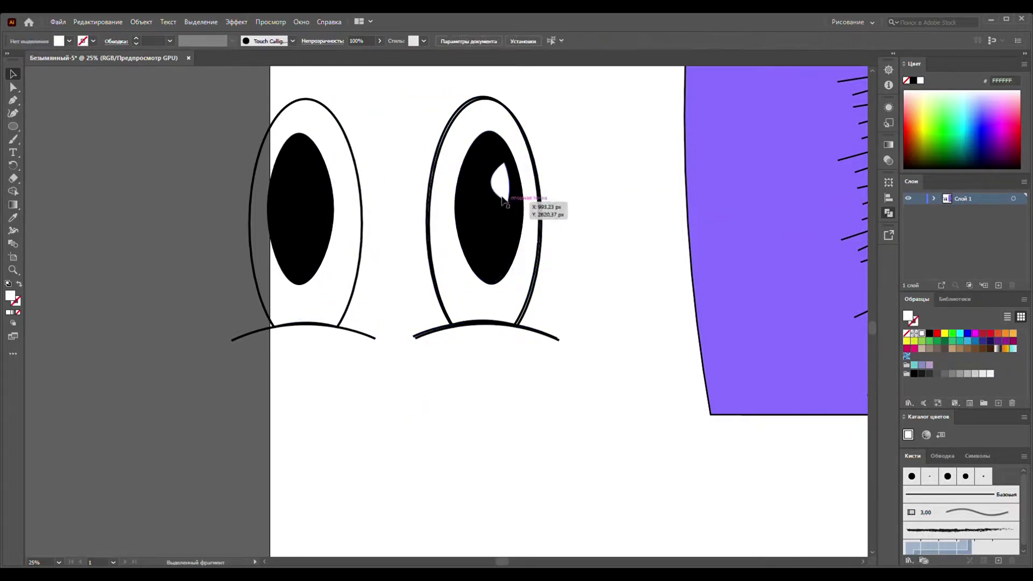
click(503, 192)
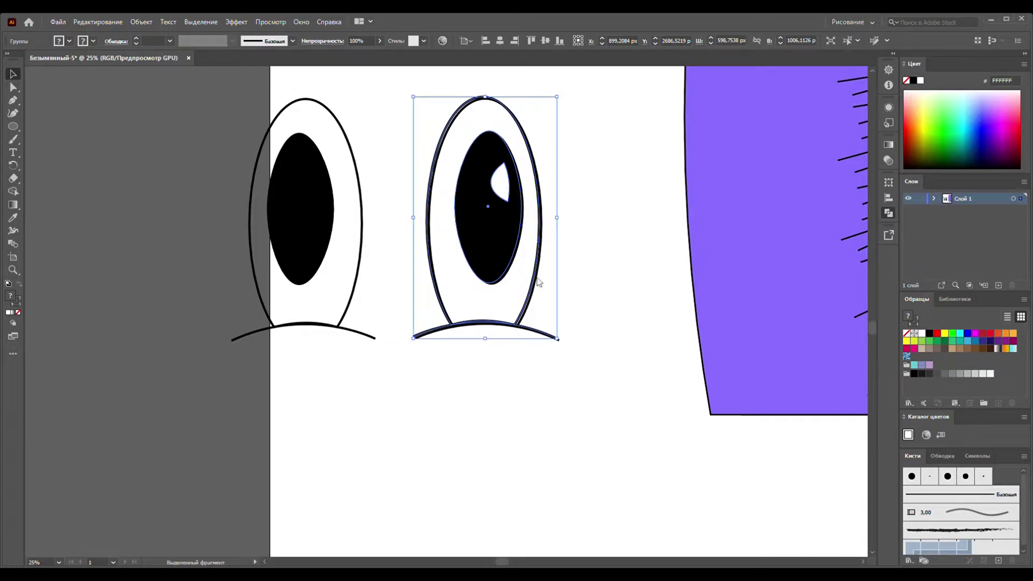
click(593, 373)
- Place a white highlight inside the left pupil and drag the right pupil copy out to the lower right
drag(500, 190, 298, 185)
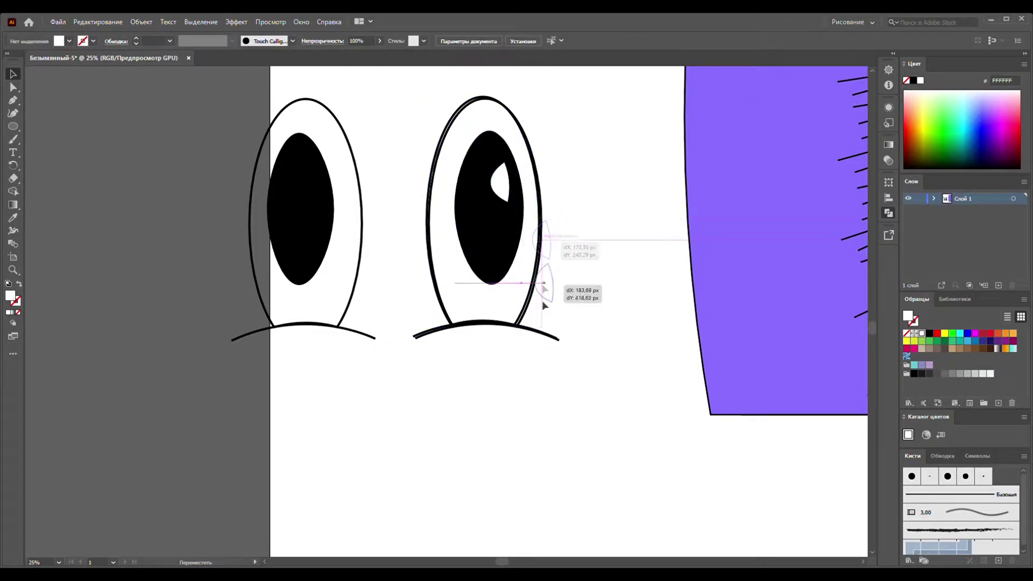
drag(298, 185, 310, 179)
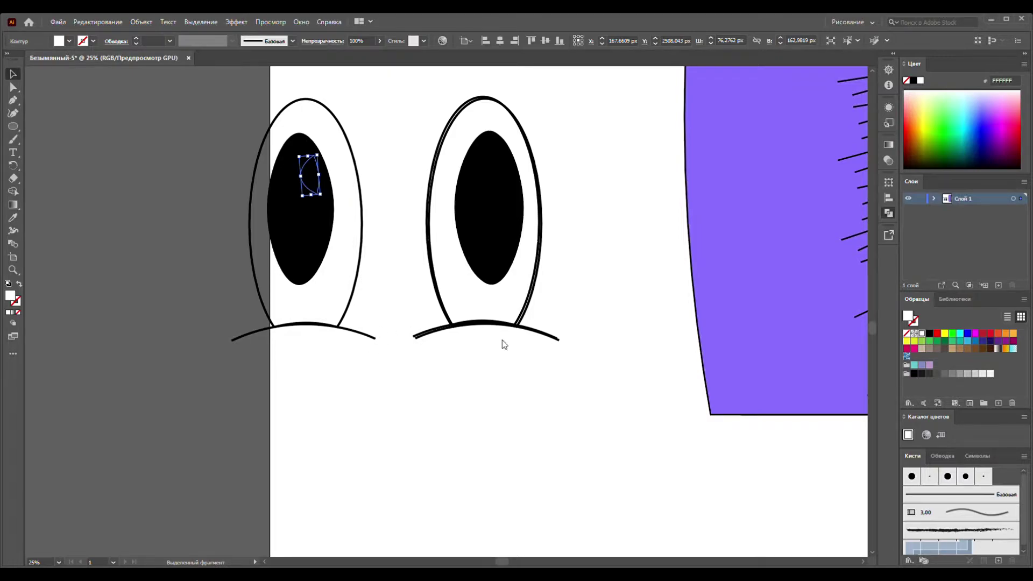
key(ctrl+shift+bracketright)
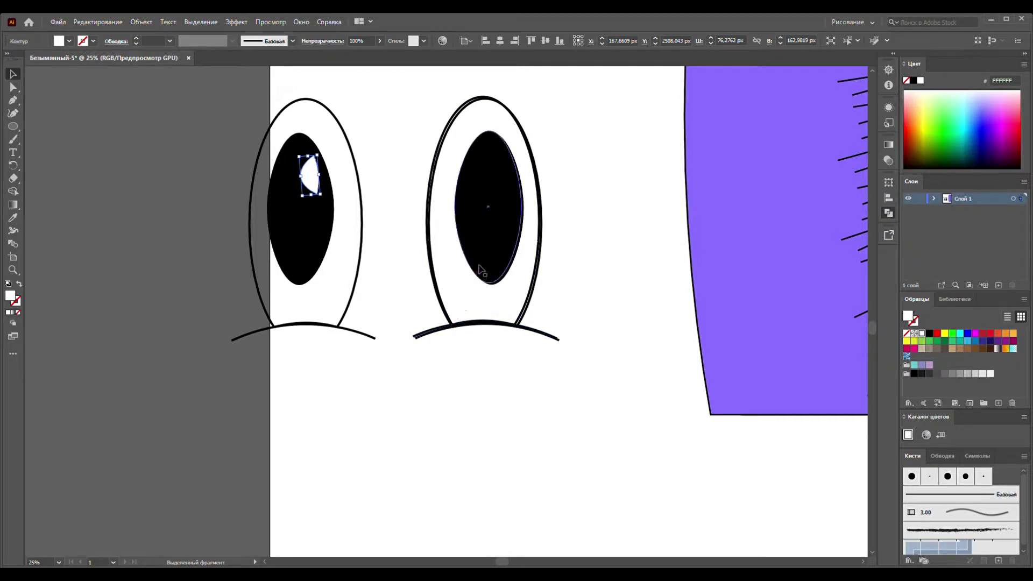
drag(480, 262, 663, 472)
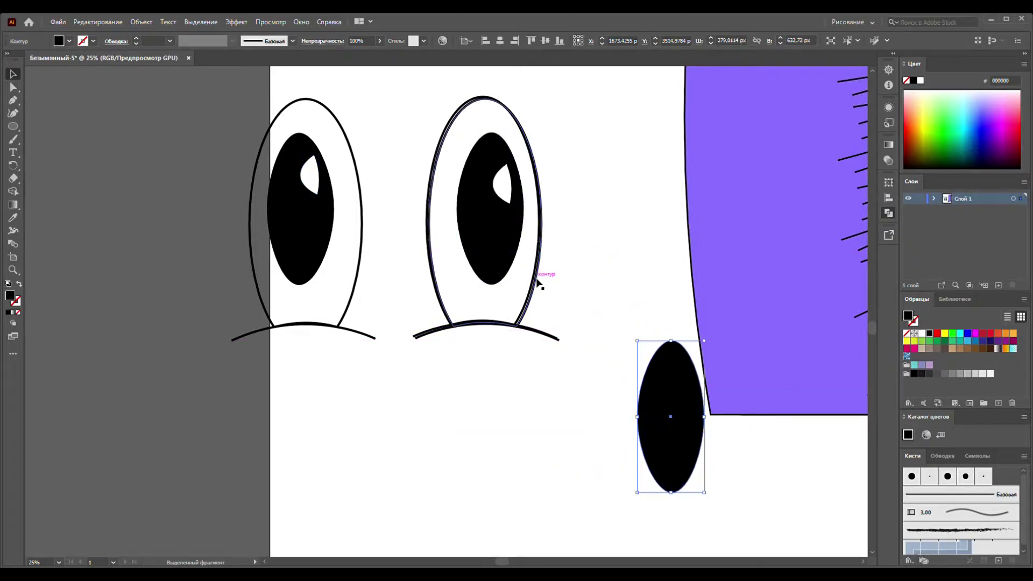
- Delete the empty duplicate eye outline
drag(531, 284, 640, 411)
click(583, 296)
drag(472, 112, 655, 318)
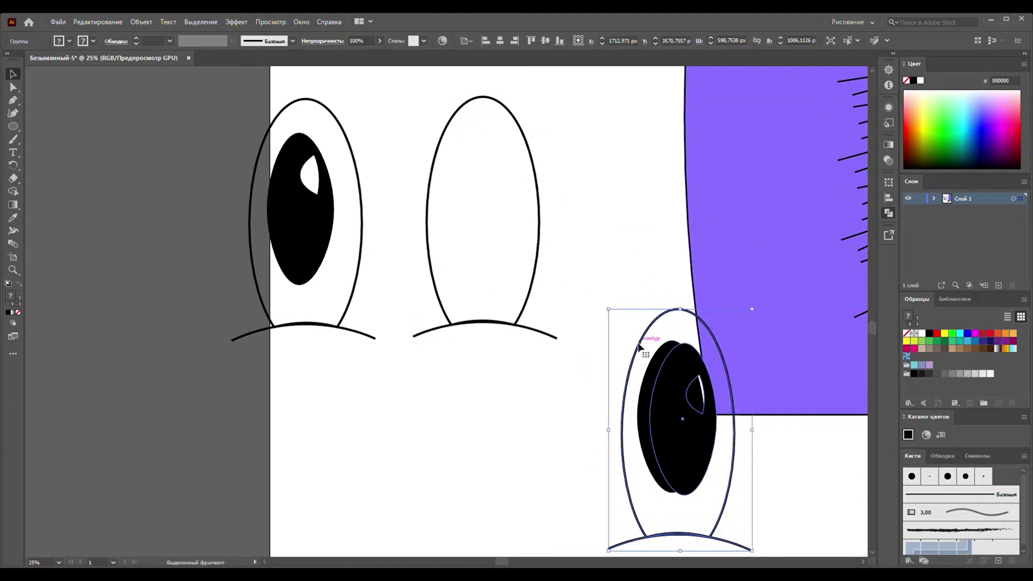
click(434, 214)
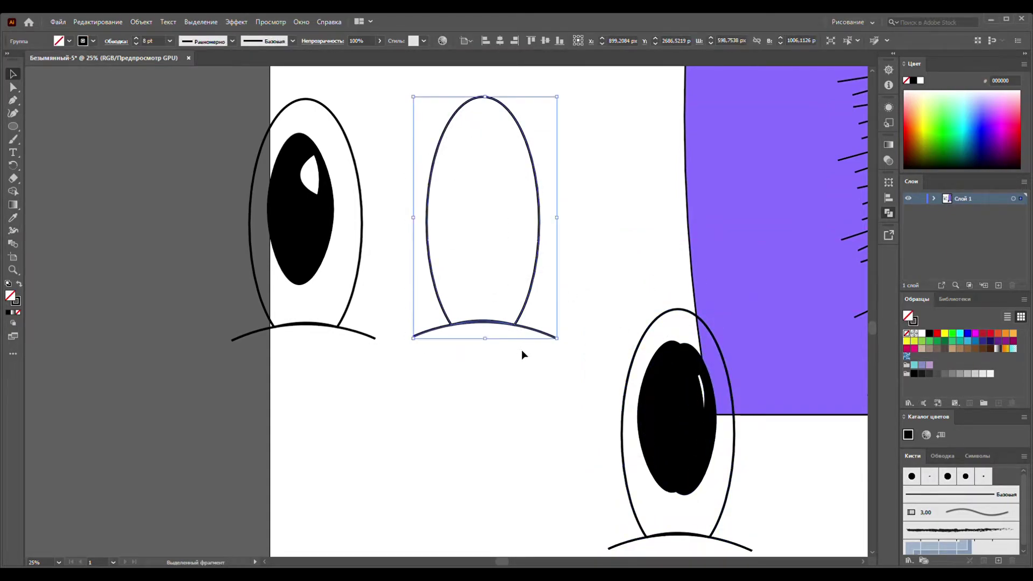
key(Delete)
- Undo the stray pupil move and set the complete eye level beside the left eye
drag(686, 423, 515, 181)
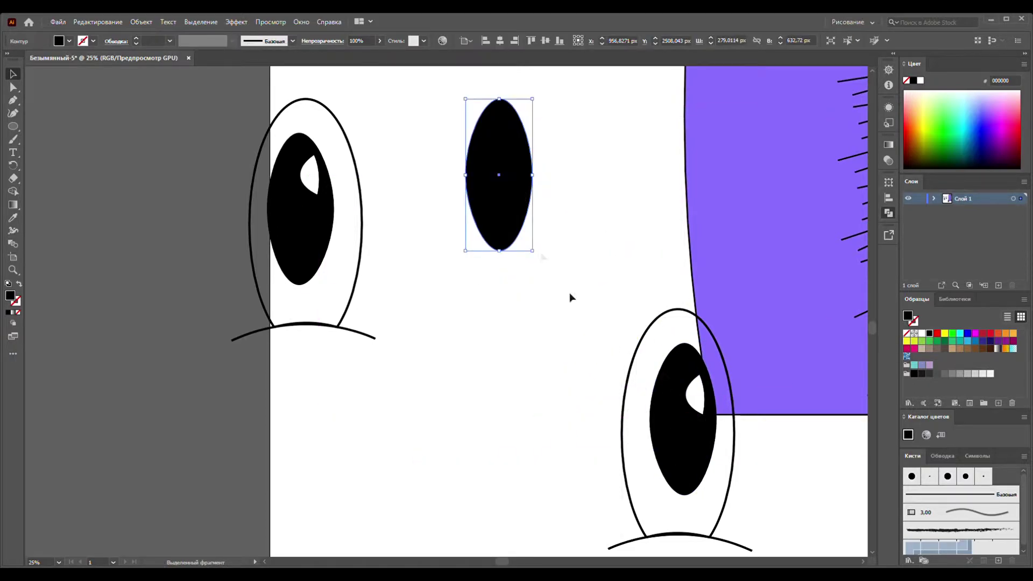
key(ctrl+z)
click(517, 215)
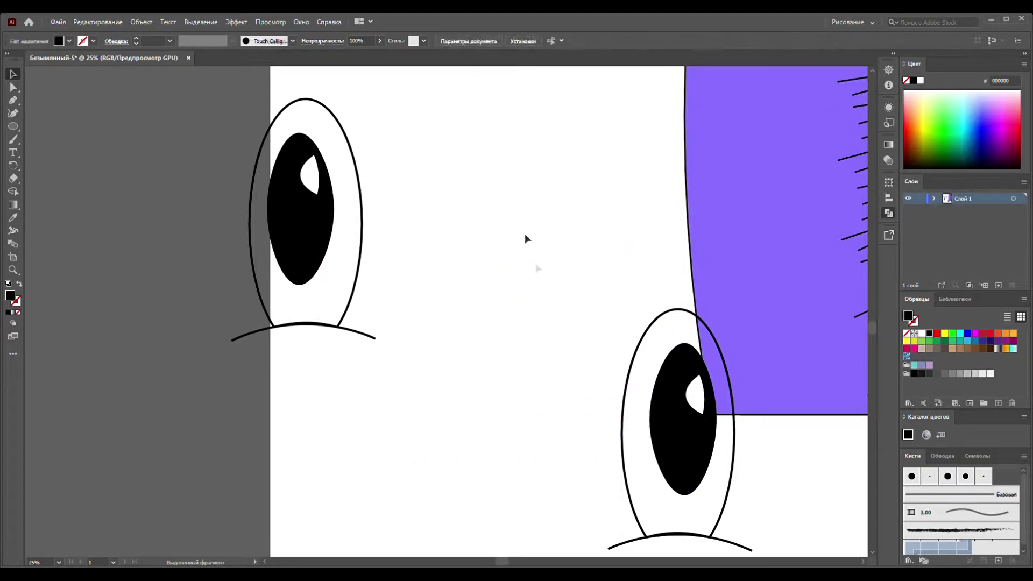
drag(674, 437, 505, 231)
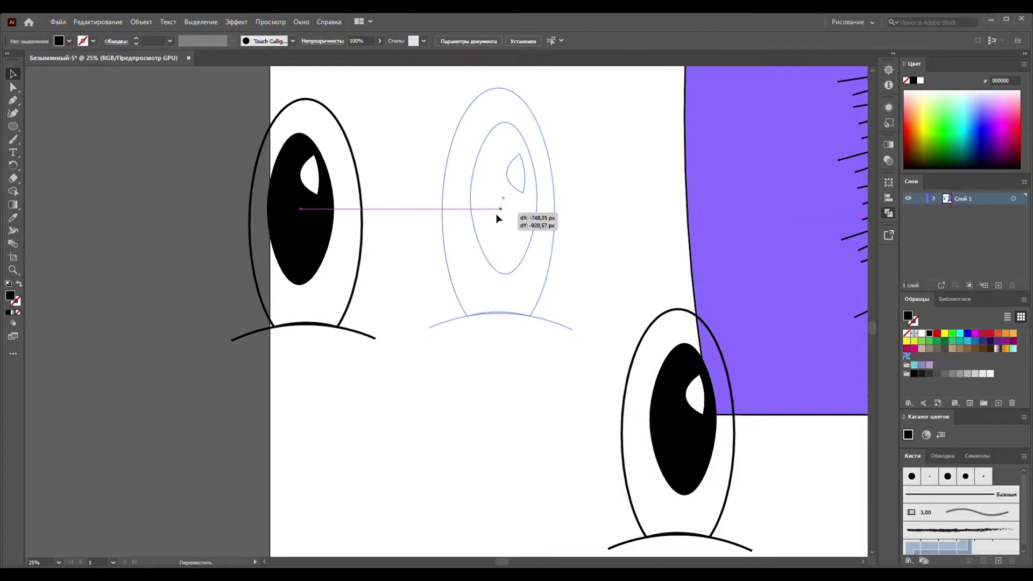
click(572, 409)
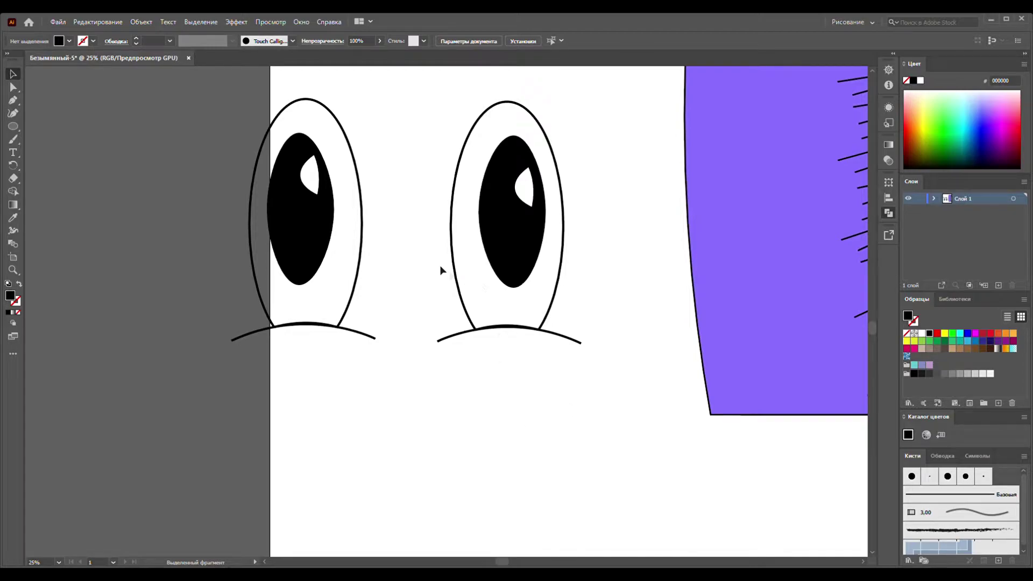
click(16, 126)
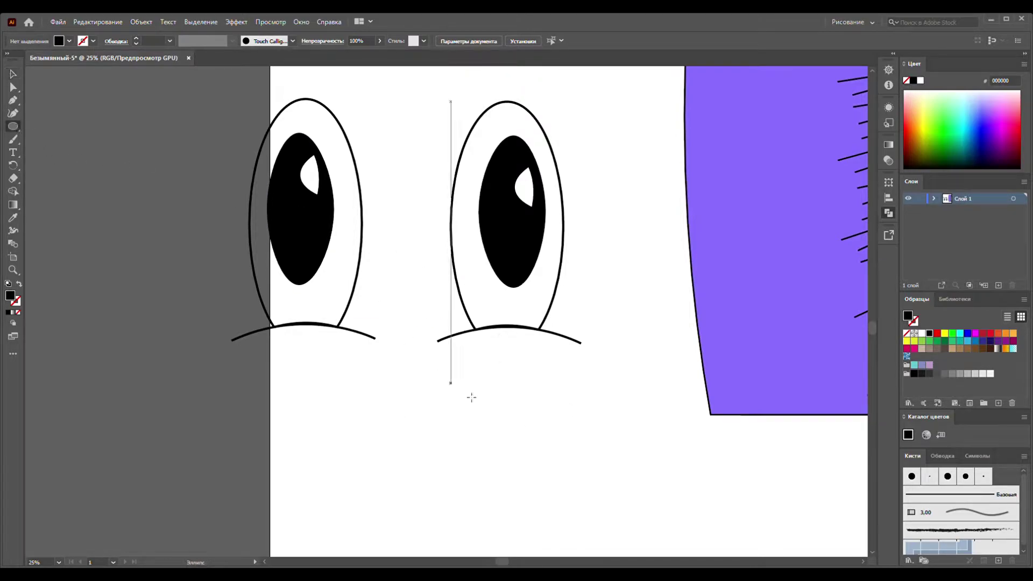
- Draw a small black ellipse below the eyes and reshape it into a V-shaped nose
drag(400, 343, 421, 426)
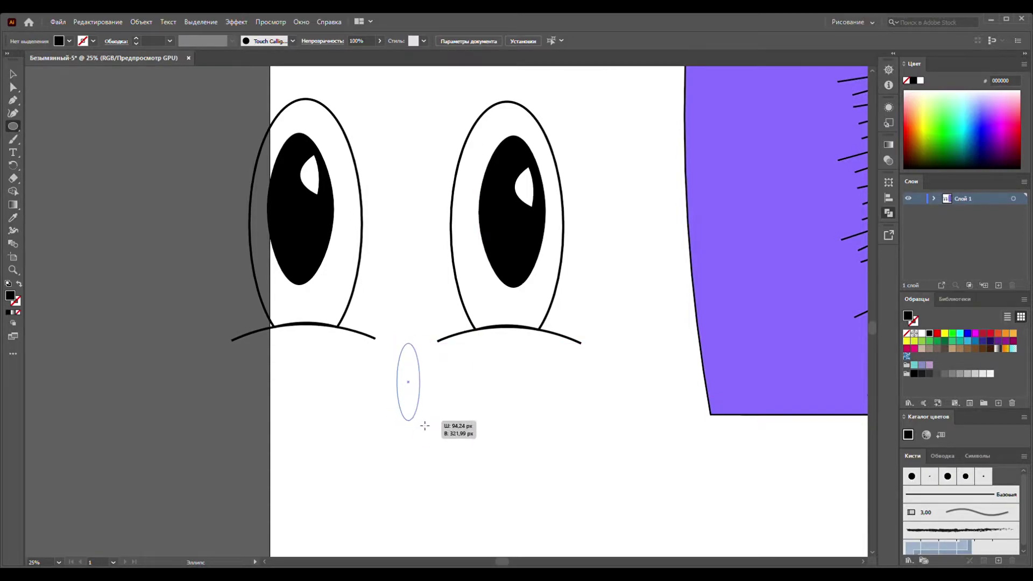
drag(422, 426, 423, 418)
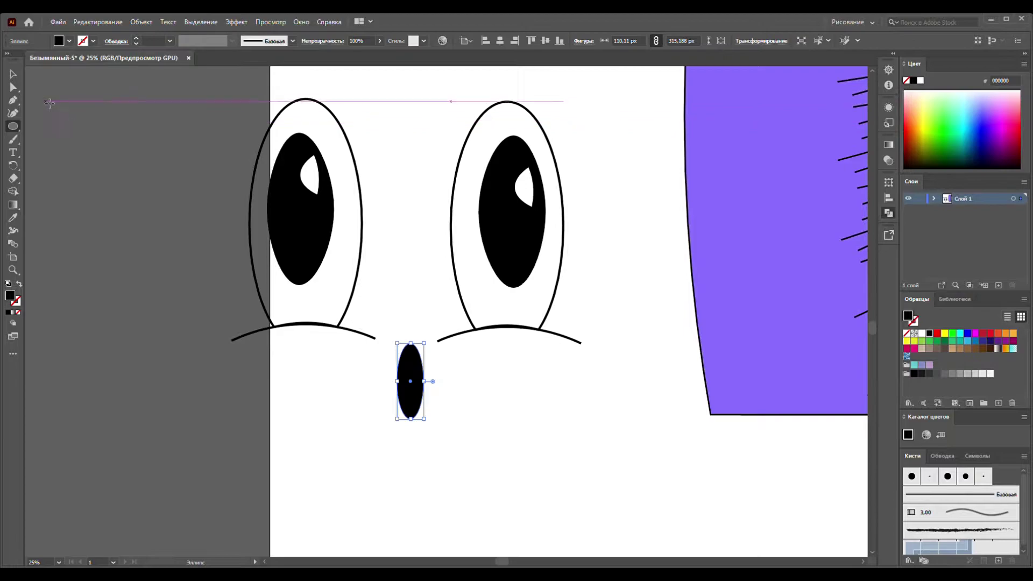
click(13, 113)
drag(412, 345, 412, 404)
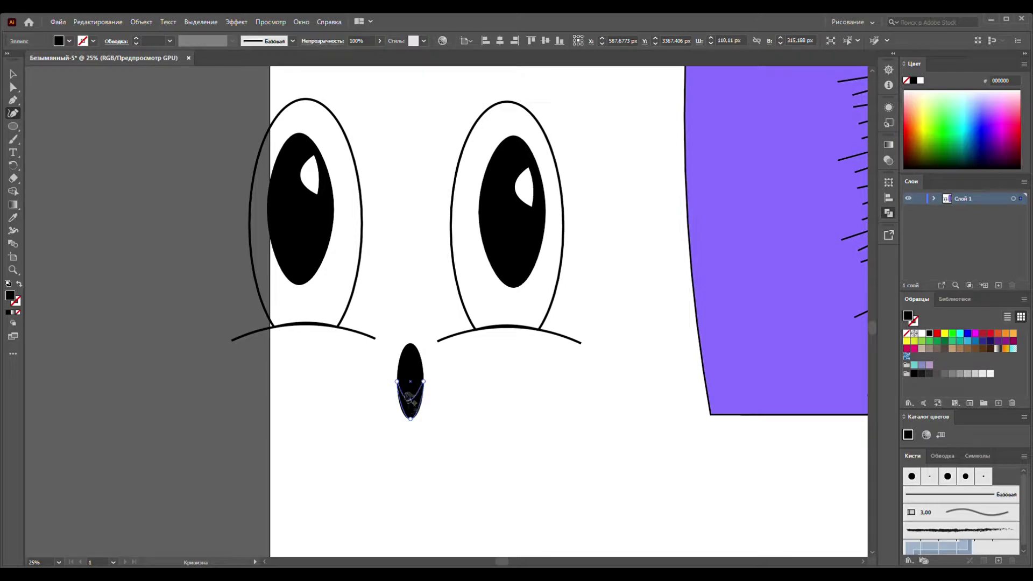
drag(413, 407, 412, 410)
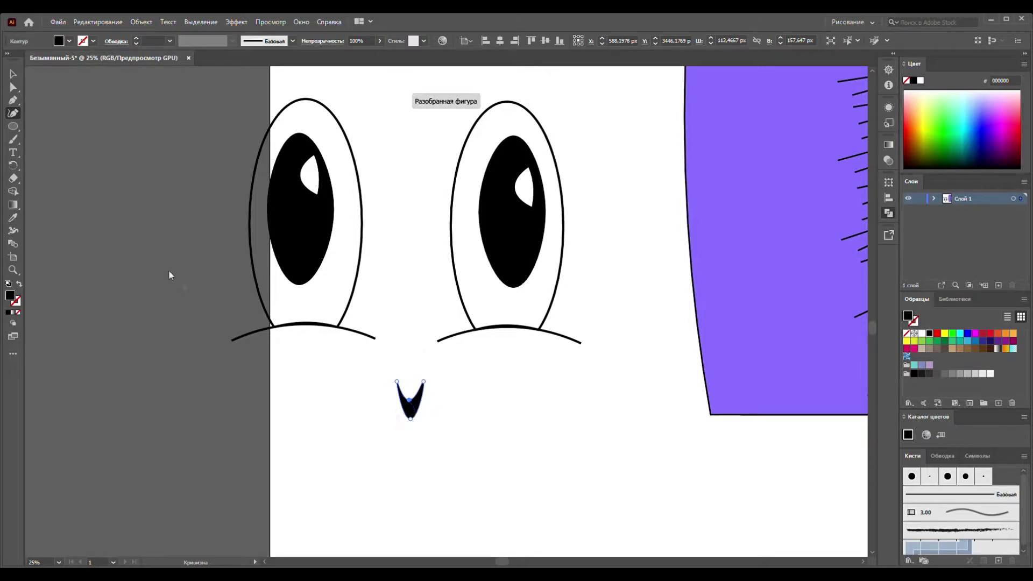
click(398, 413)
click(398, 433)
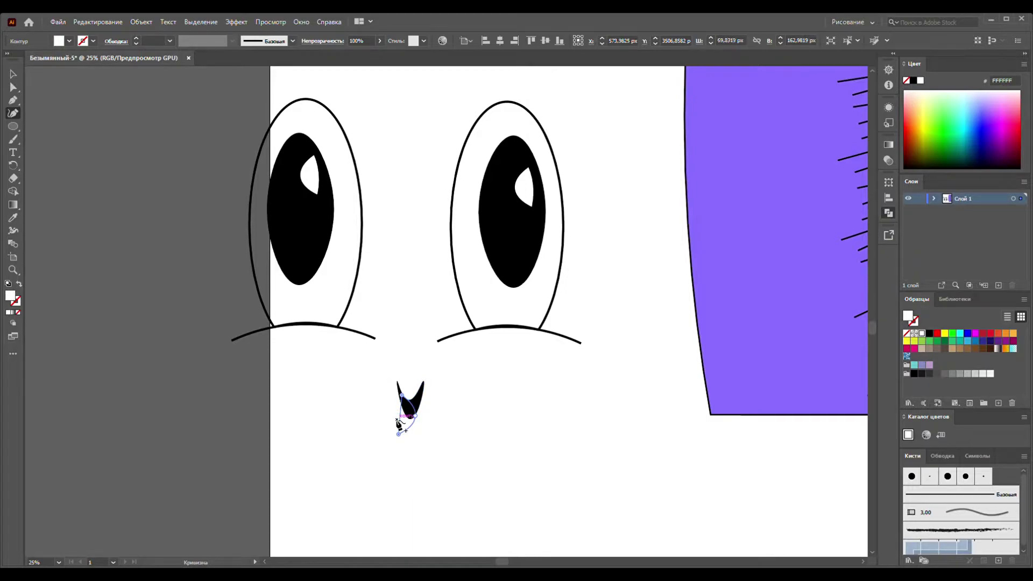
key(Escape)
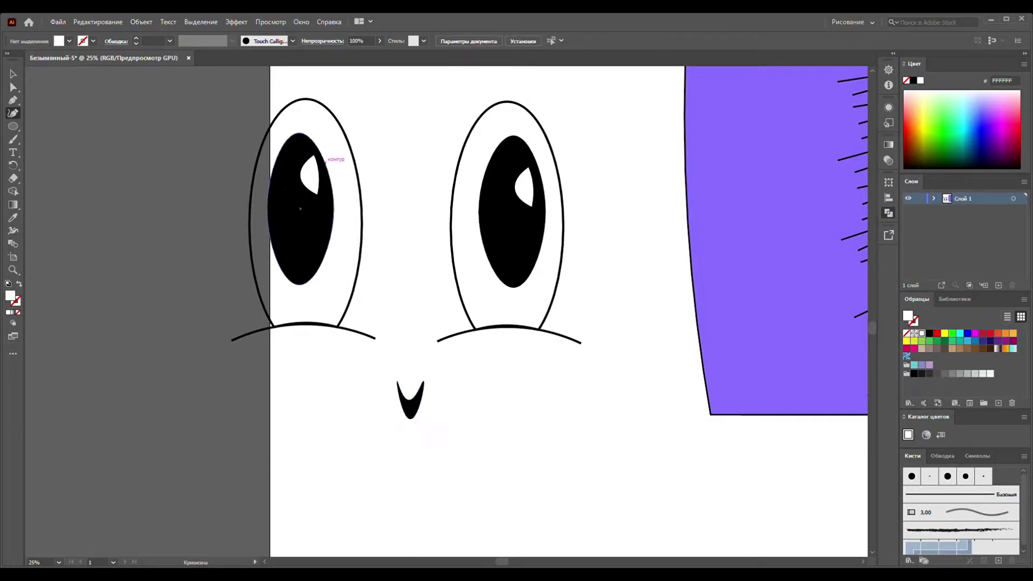
- Move the nose, rotate it more upright, and lengthen its top with an extra anchor
key(v)
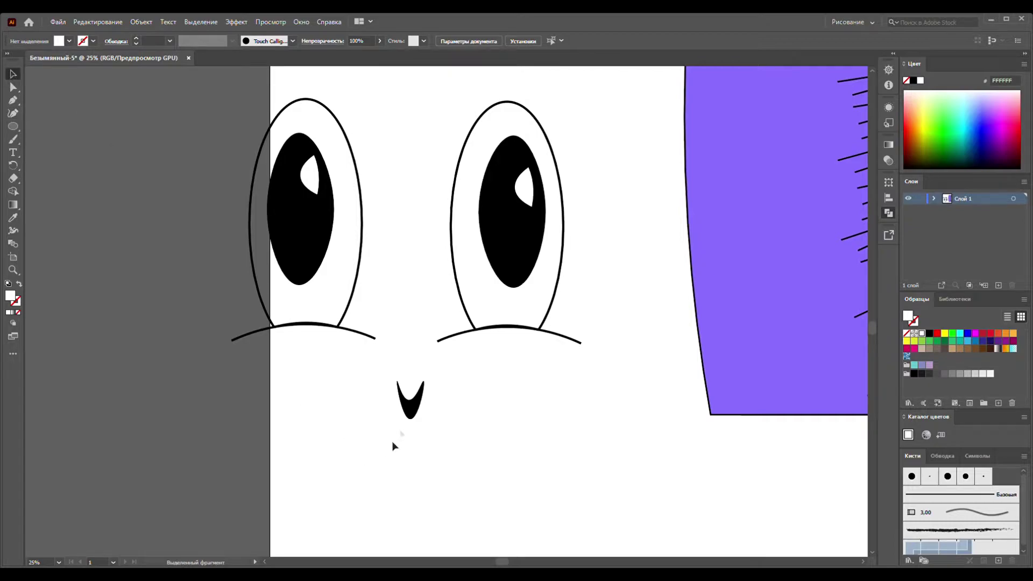
mouse_move(411, 409)
mouse_down()
mouse_move(406, 386)
mouse_move(417, 417)
mouse_up()
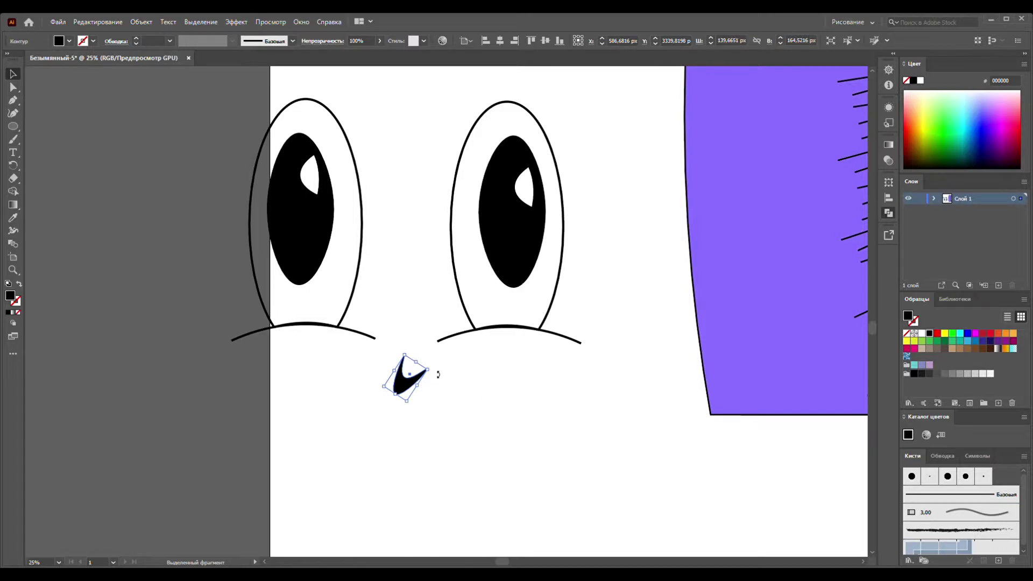
drag(438, 374, 439, 364)
click(13, 112)
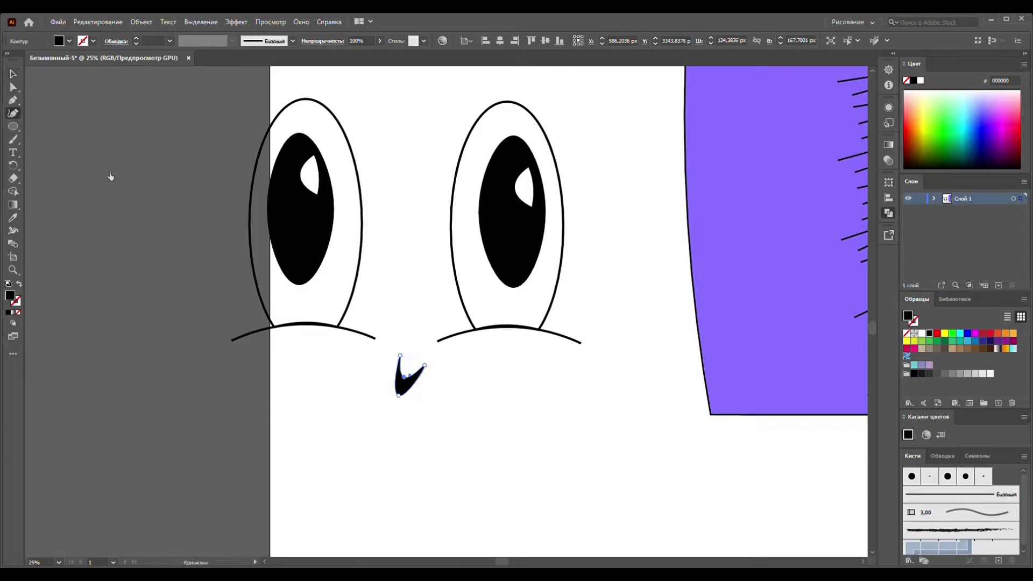
drag(400, 356, 404, 334)
click(395, 368)
key(v)
click(72, 158)
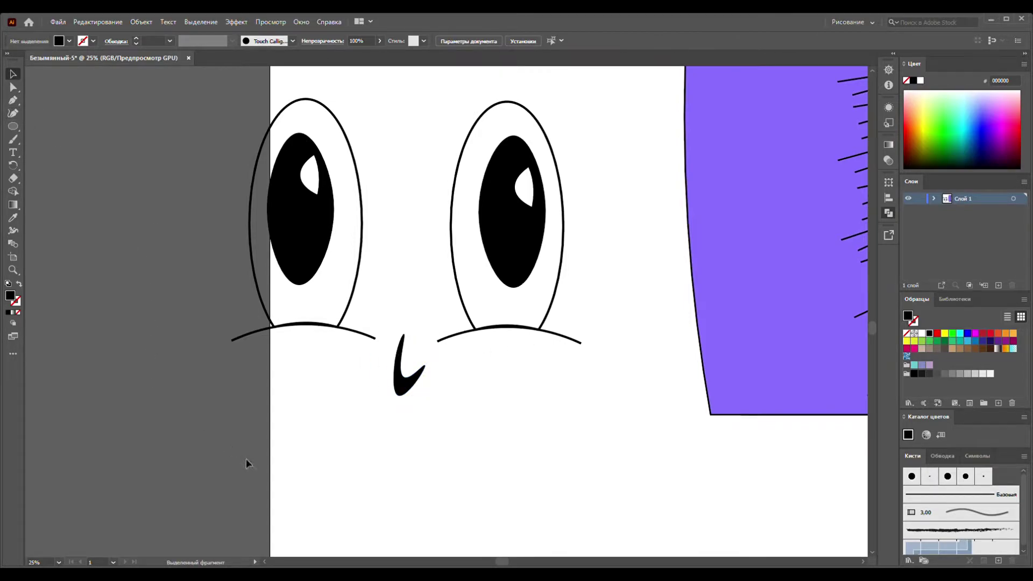
- Draw a black rectangle beneath the nose
click(12, 130)
key(m)
drag(371, 420, 434, 496)
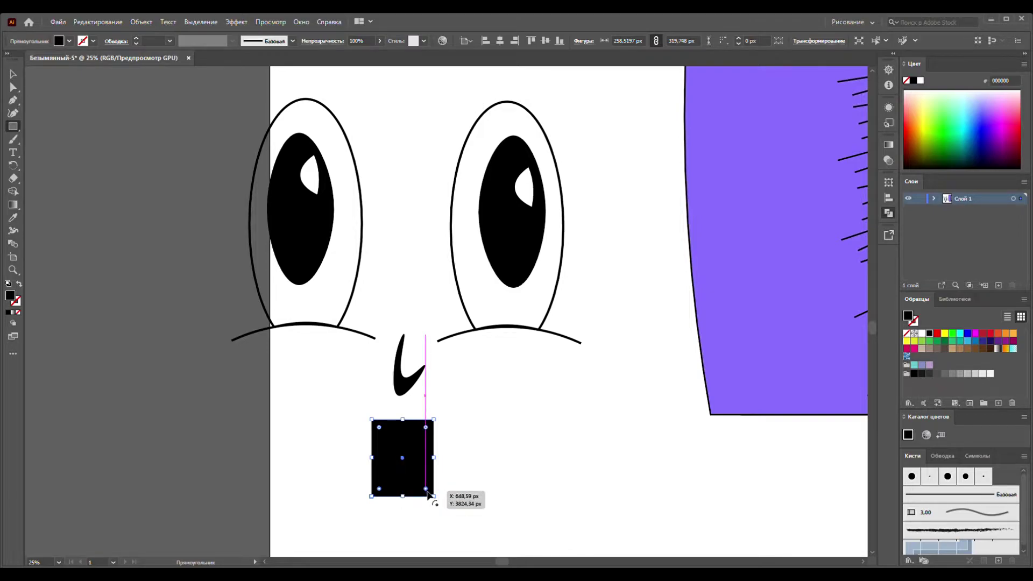
- Round the rectangle's bottom corners, widen its top corners and curve the top edge into a smile
drag(380, 488, 397, 472)
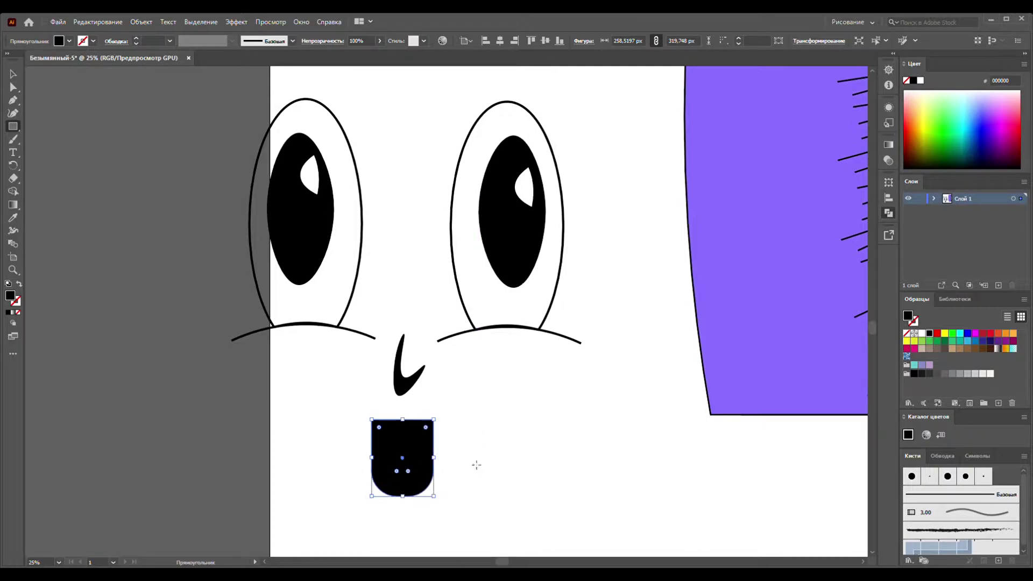
click(13, 74)
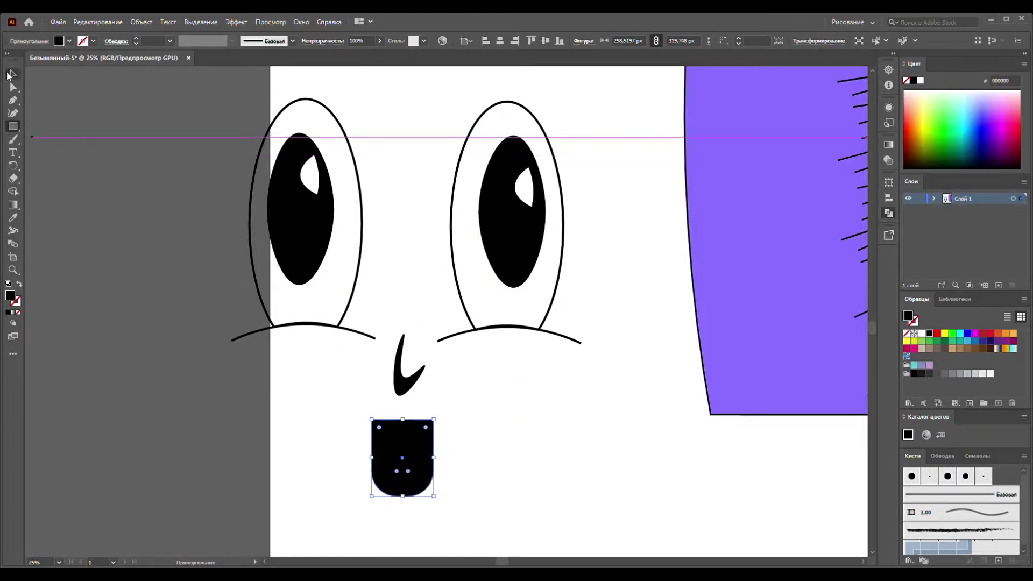
click(13, 113)
drag(434, 419, 469, 411)
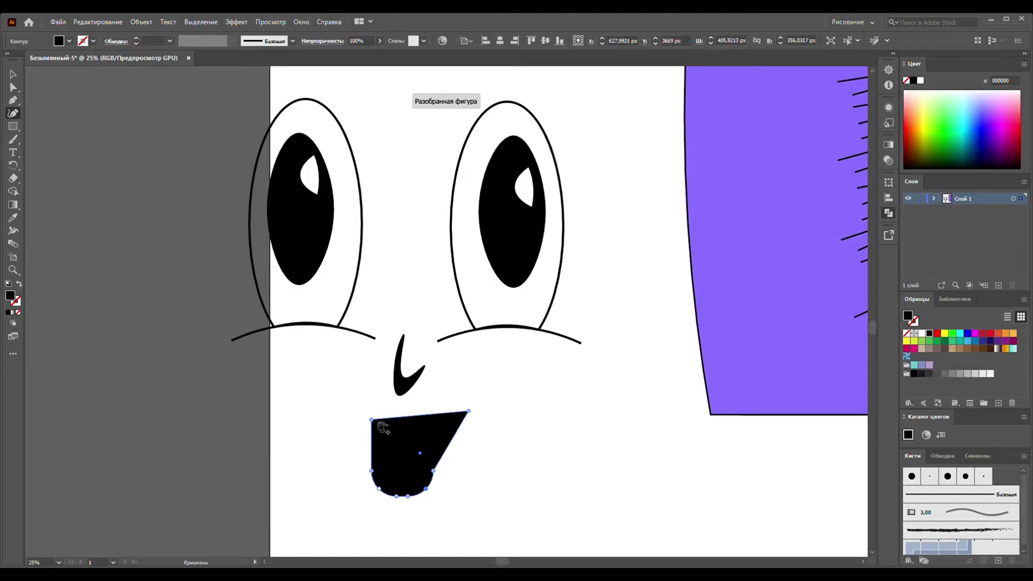
drag(371, 419, 339, 407)
drag(404, 409, 404, 423)
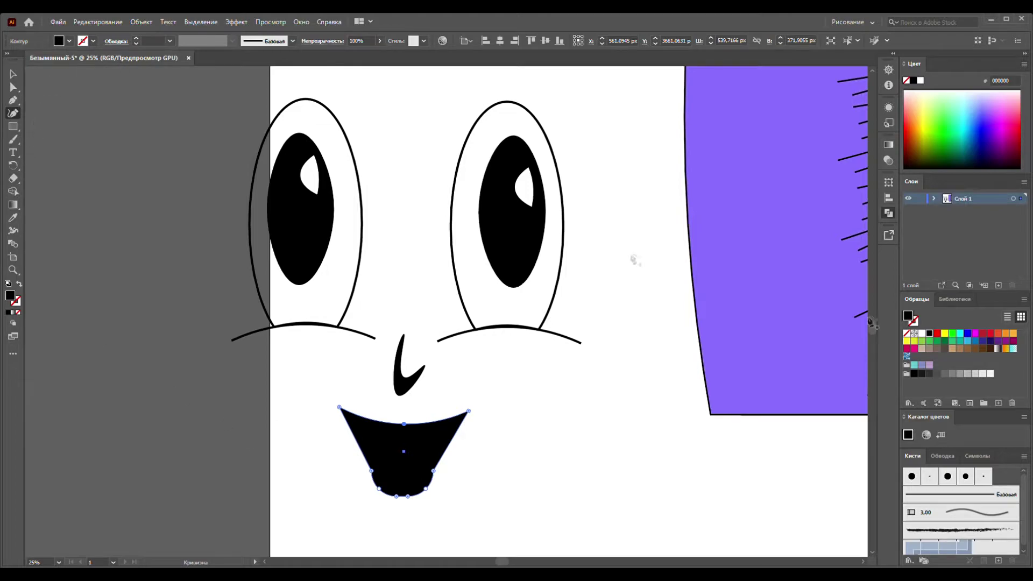
click(12, 76)
click(36, 89)
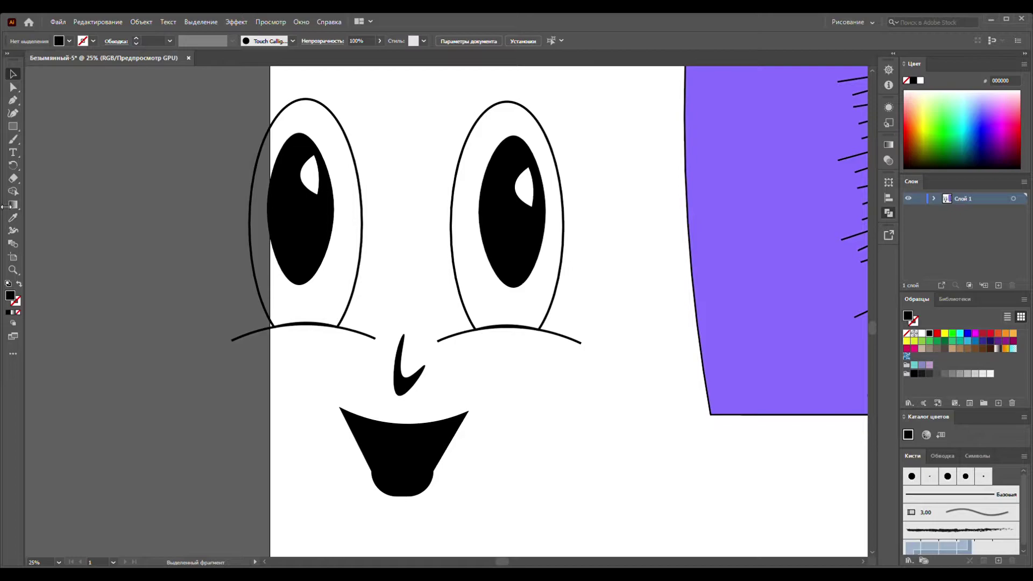
click(13, 127)
- Draw two small white rectangular teeth at the top of the mouth
drag(385, 414, 405, 444)
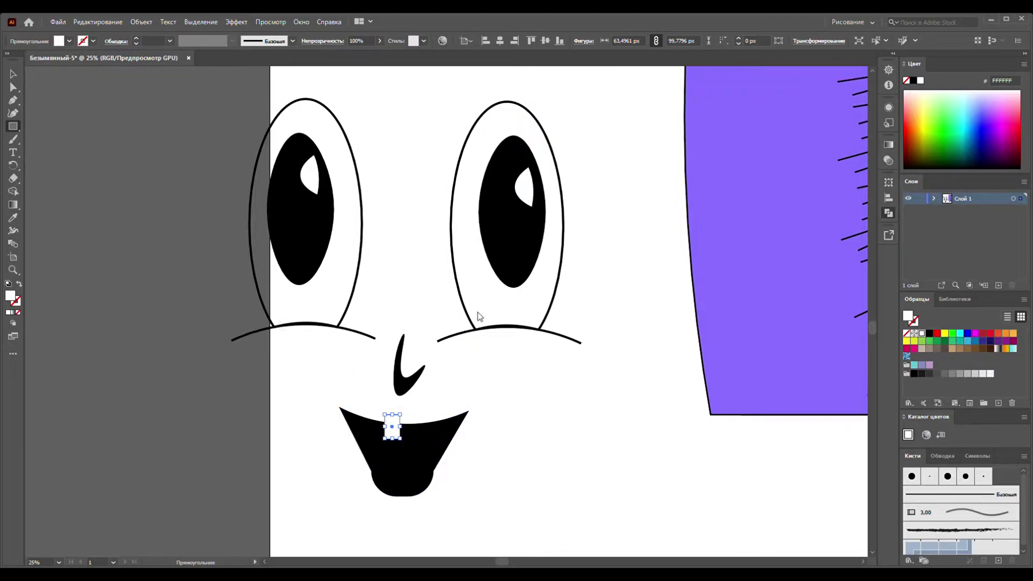
drag(440, 398, 458, 424)
click(13, 74)
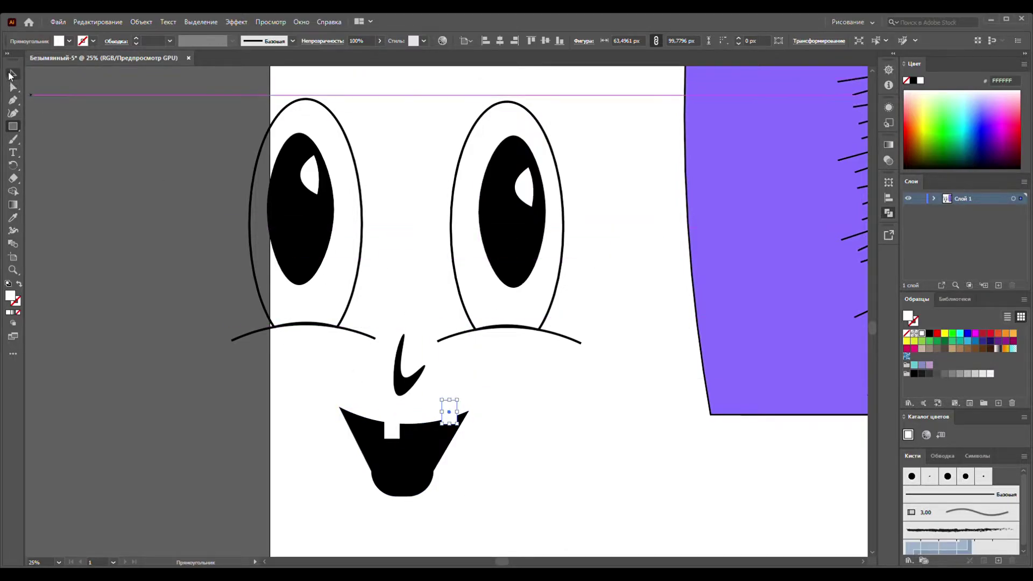
click(527, 376)
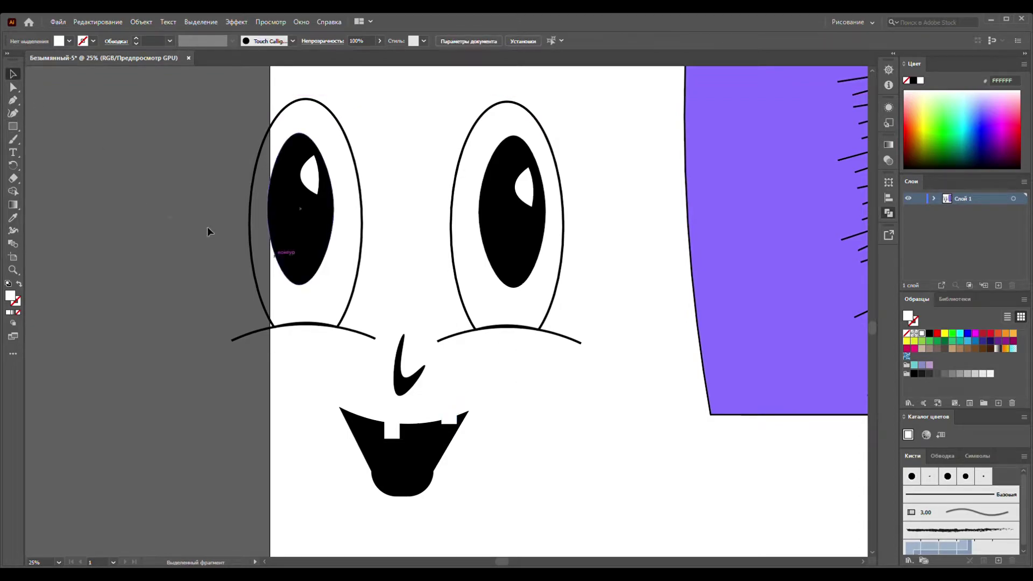
- Copy teeth across the mouth's top edge to make four teeth
scroll(504, 433, down, 1)
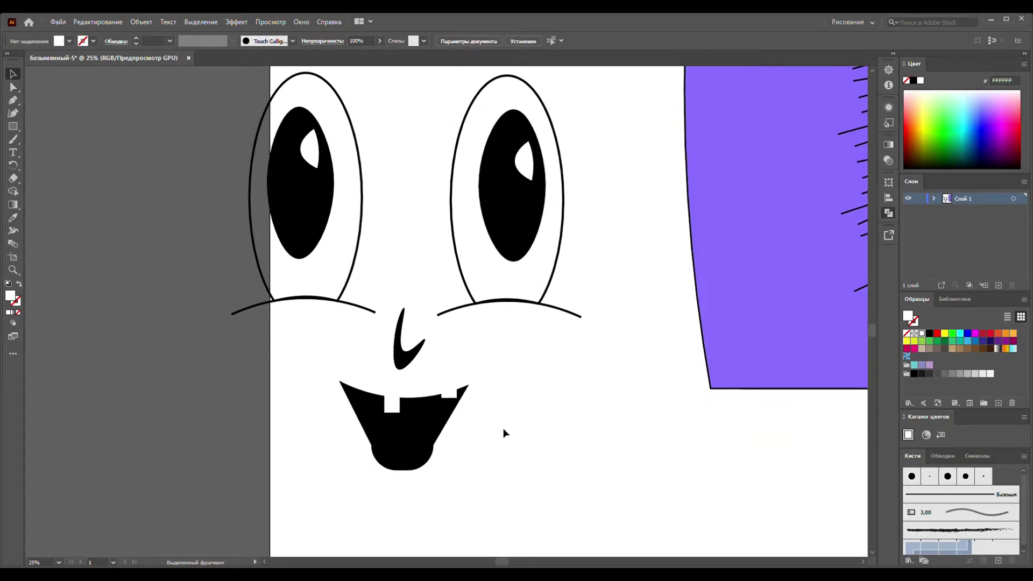
drag(447, 403, 424, 410)
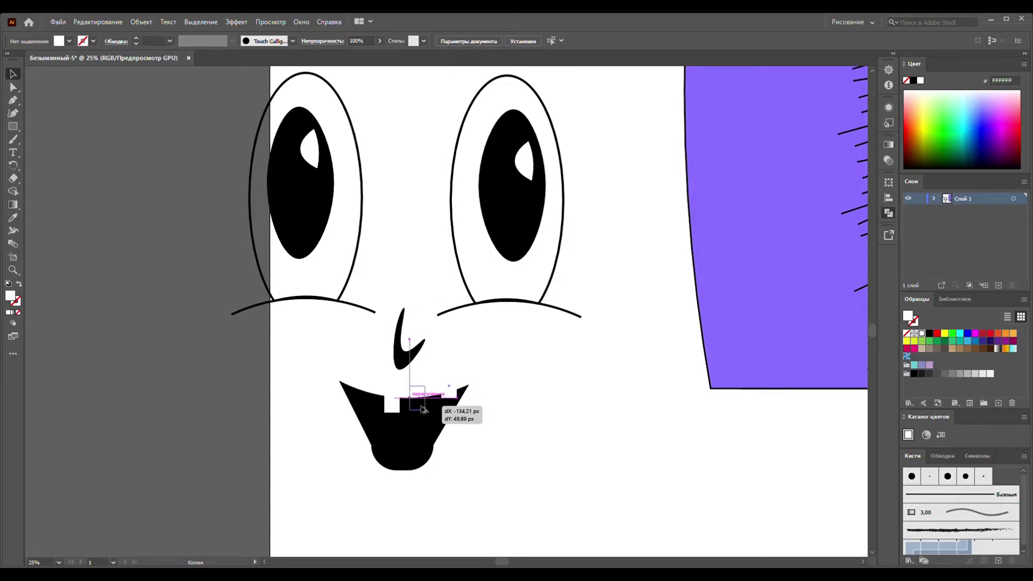
drag(421, 410, 418, 411)
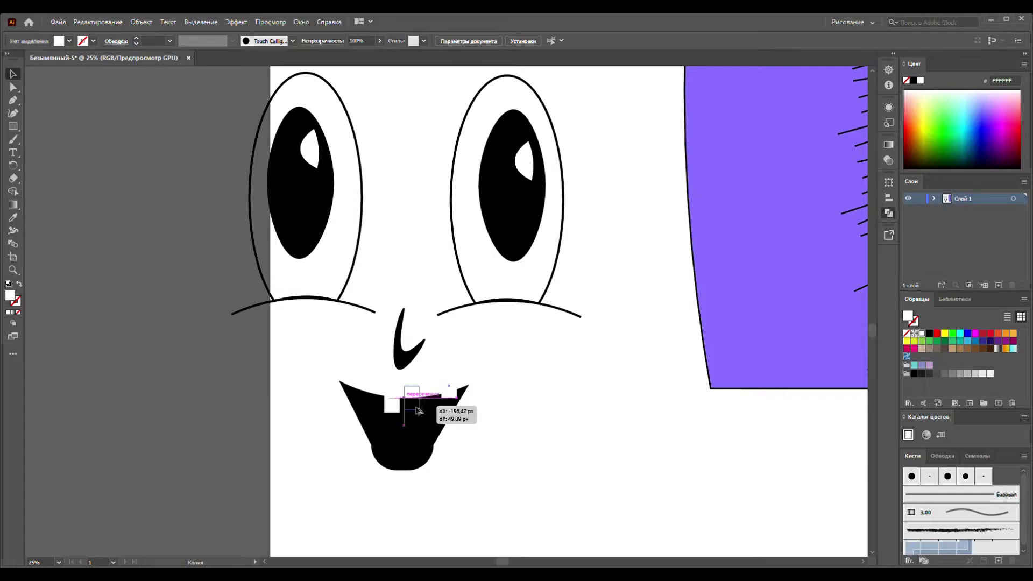
drag(418, 410, 444, 401)
click(544, 434)
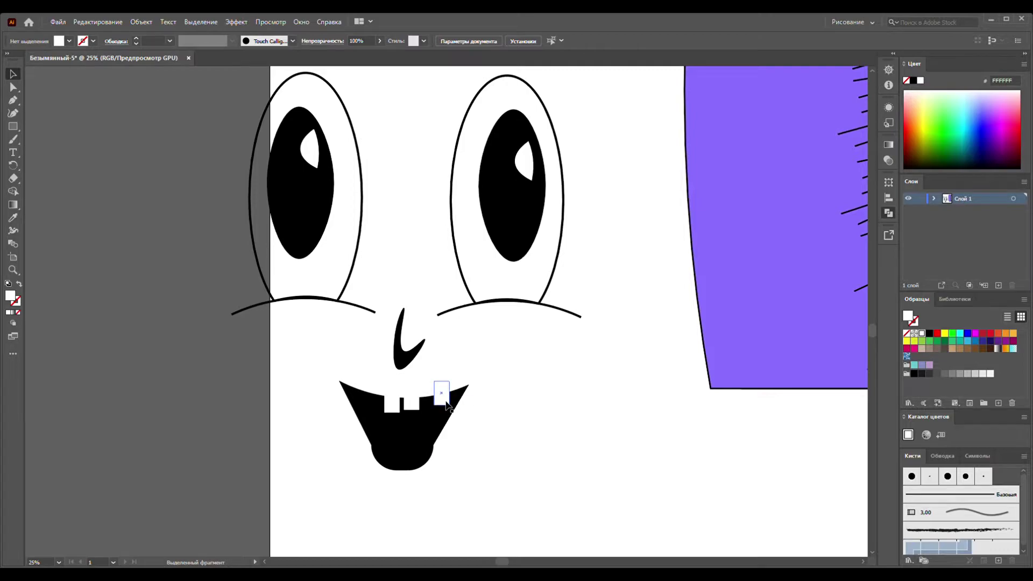
mouse_move(446, 405)
mouse_down()
mouse_move(375, 404)
mouse_move(386, 403)
mouse_up()
click(544, 406)
- Group the mouth with its four teeth
drag(311, 372, 509, 479)
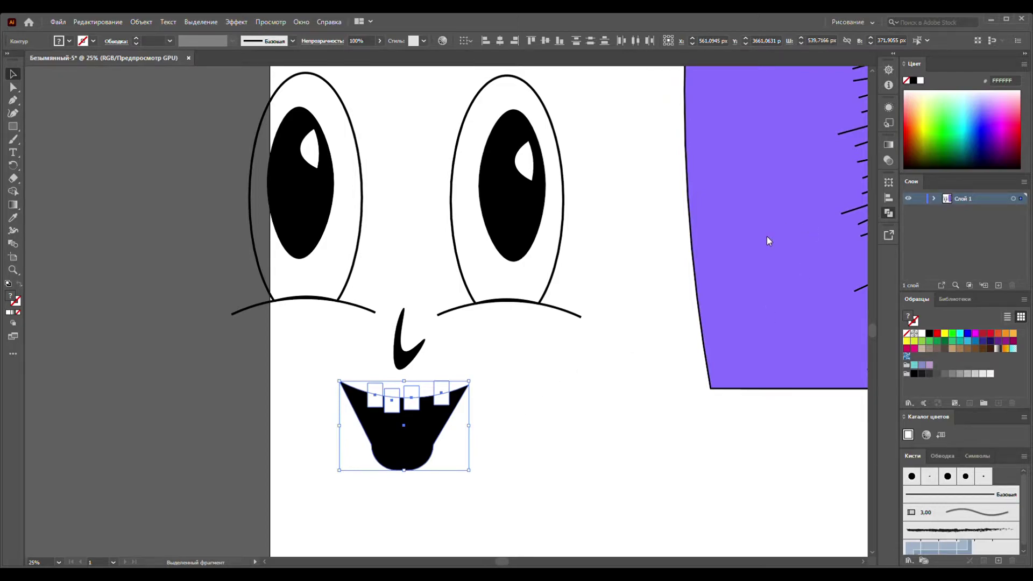
key(ctrl+g)
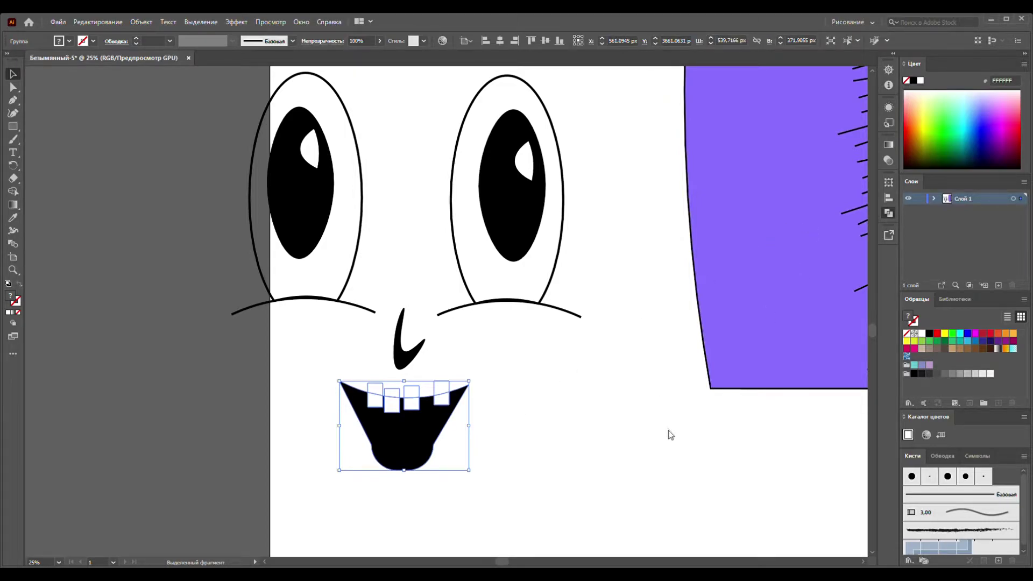
click(616, 426)
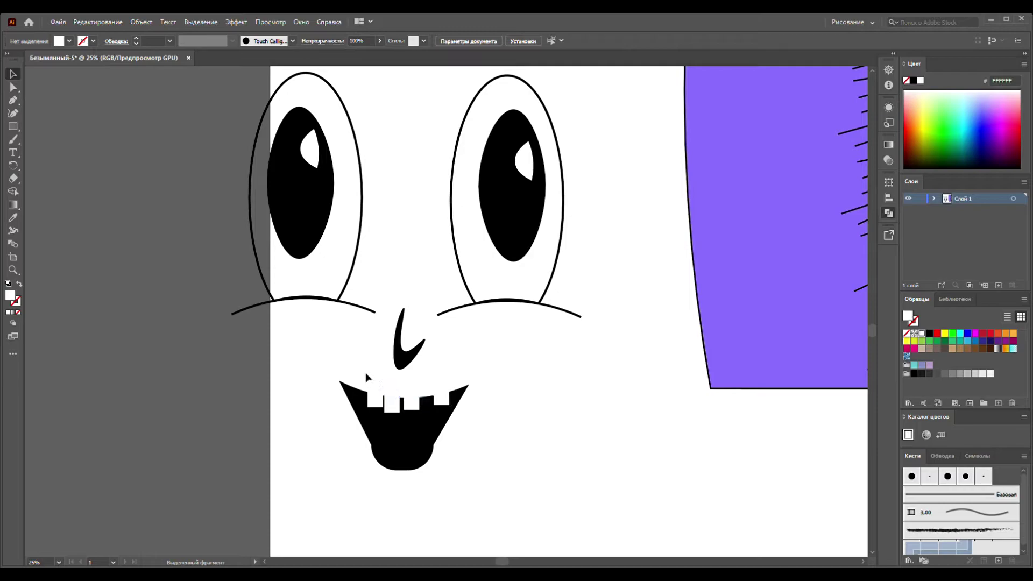
drag(387, 393, 456, 395)
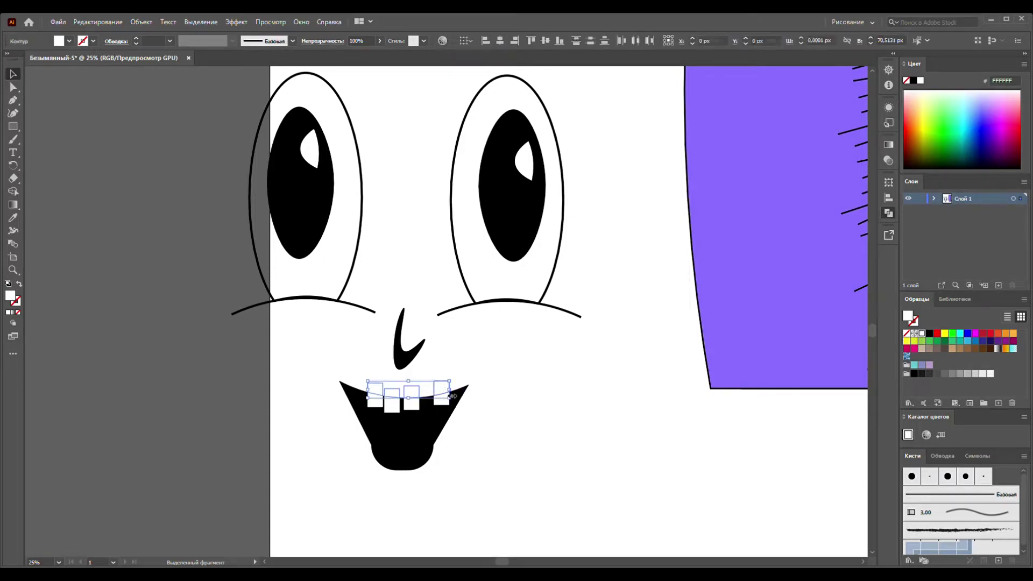
key(ctrl+shift+a)
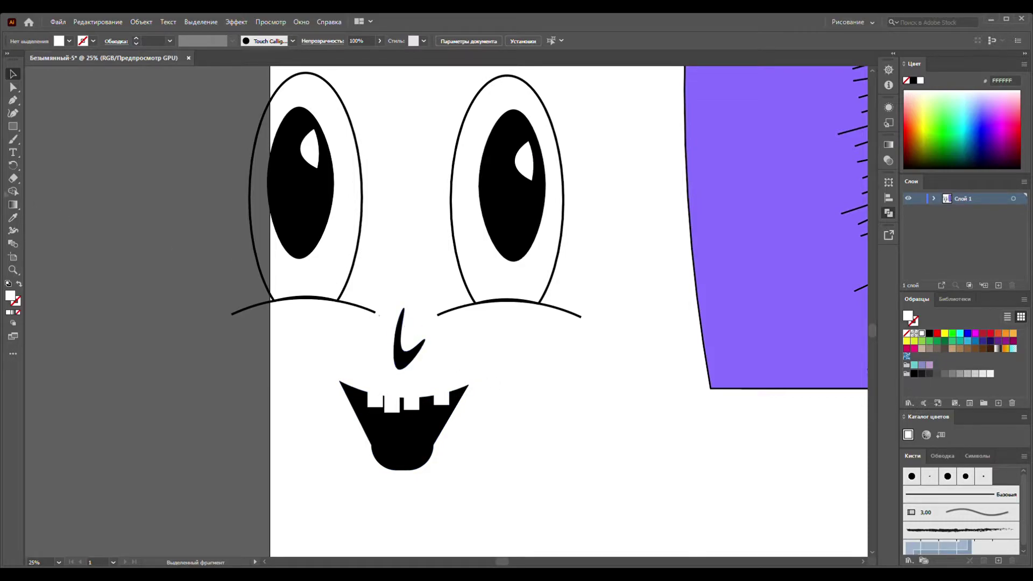
- Draw an ellipse below the mouth with a red fill and a 4 pt black stroke
click(12, 127)
key(l)
drag(490, 449, 537, 505)
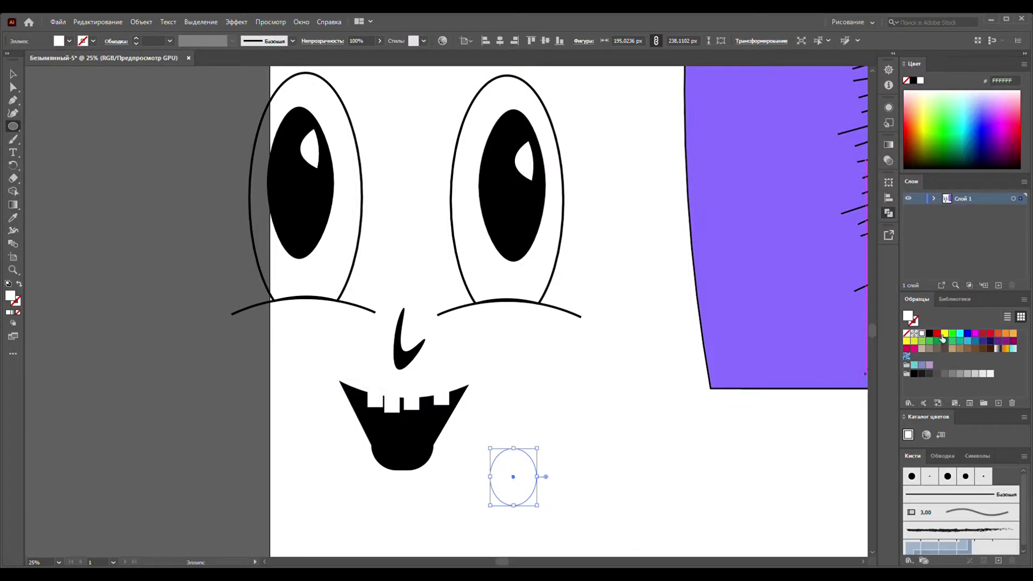
click(990, 333)
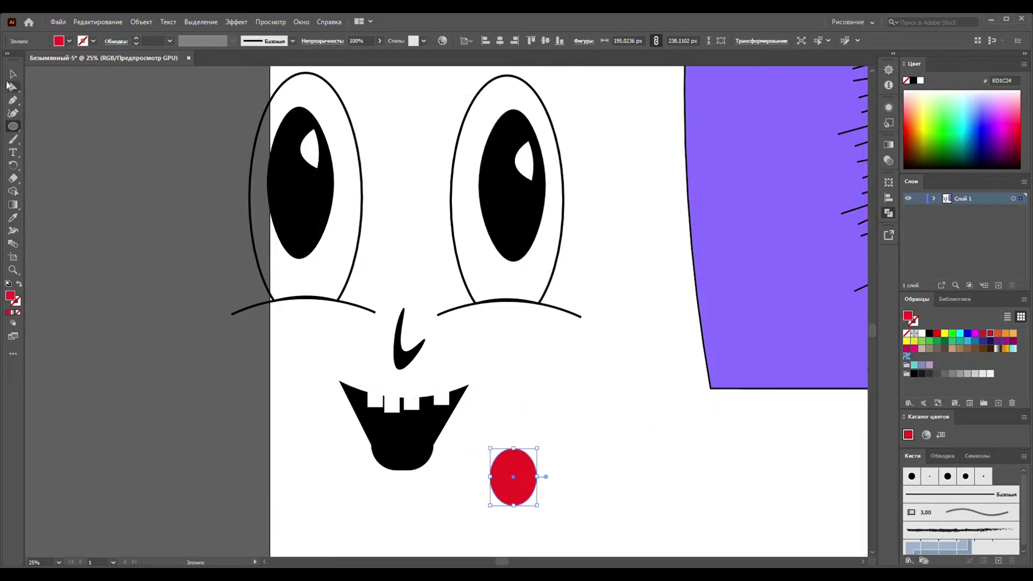
click(13, 74)
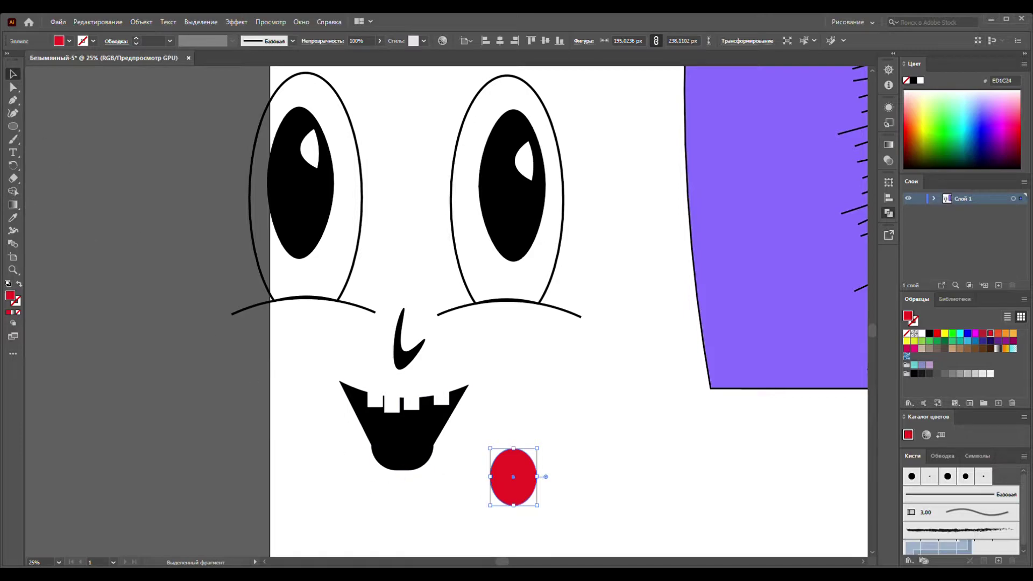
click(137, 39)
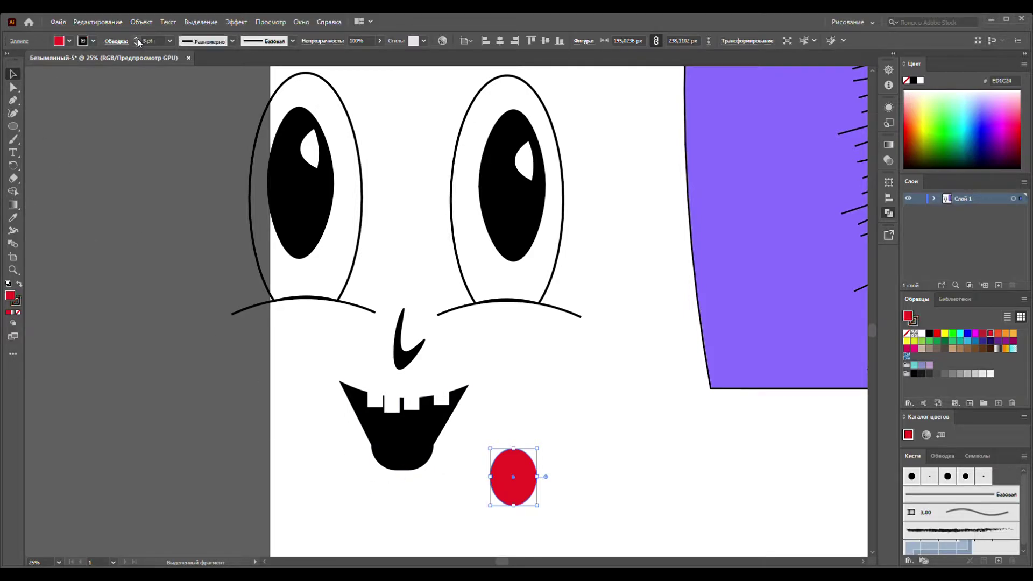
click(137, 40)
- Reshape the red ellipse into a heart using the Curvature tool
click(13, 113)
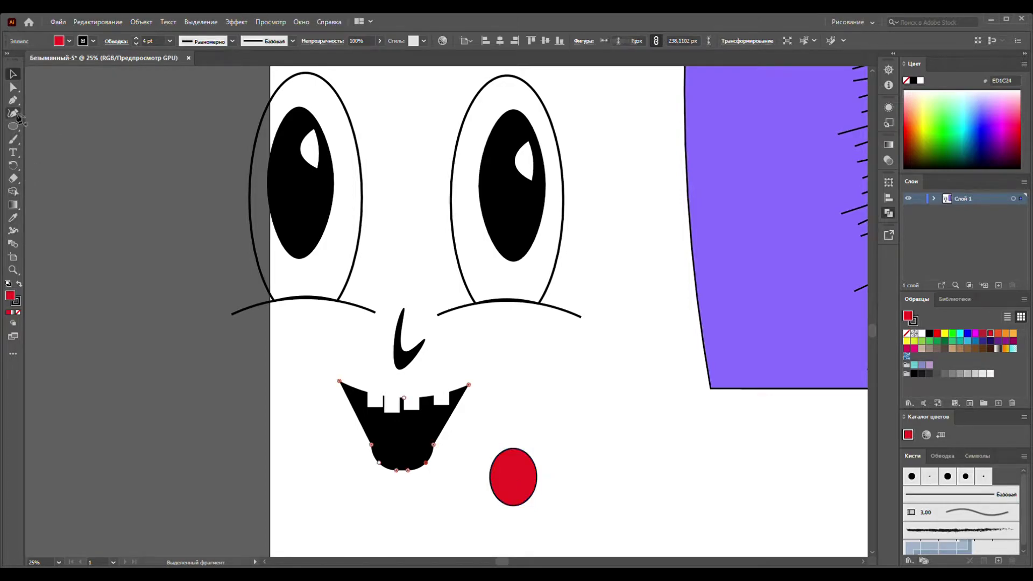
mouse_move(513, 448)
mouse_down()
mouse_move(508, 476)
mouse_move(488, 462)
mouse_move(516, 478)
mouse_up()
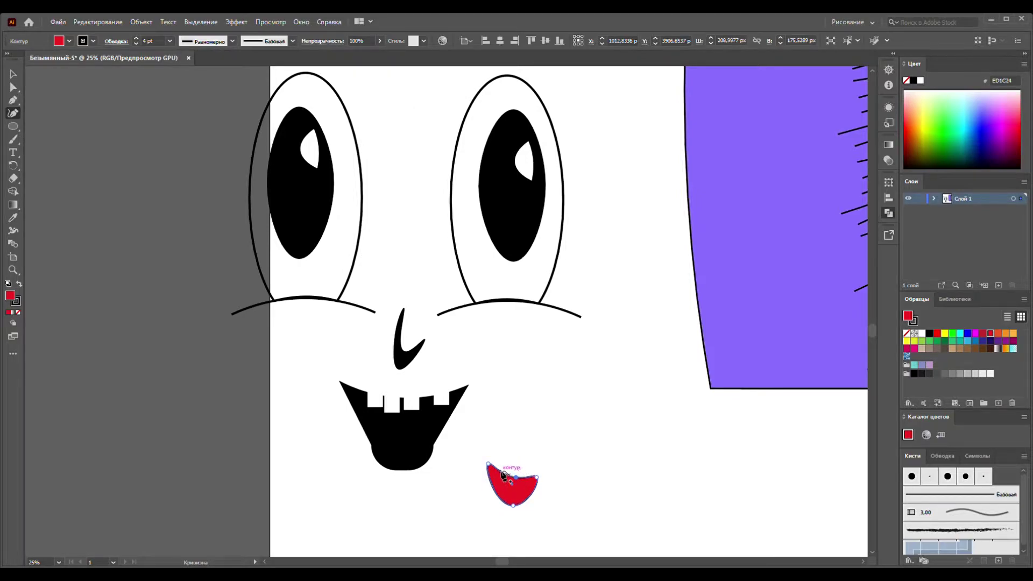
drag(489, 463, 482, 479)
click(511, 478)
drag(510, 477, 500, 489)
drag(500, 488, 499, 477)
- Move the red heart into the bottom of the mouth as a slightly narrower tongue
click(13, 74)
drag(521, 489, 415, 453)
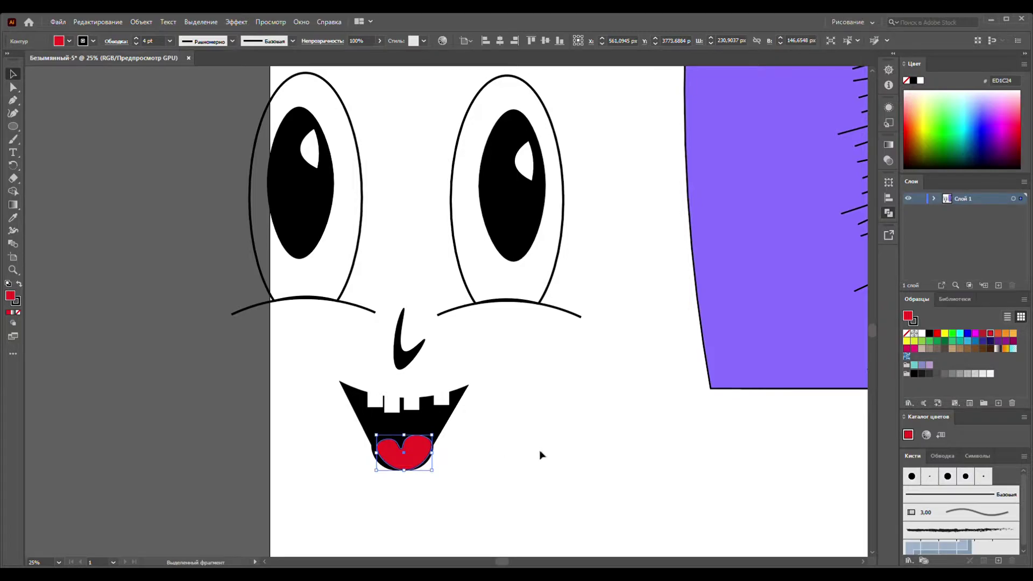
click(414, 458)
drag(414, 458, 416, 465)
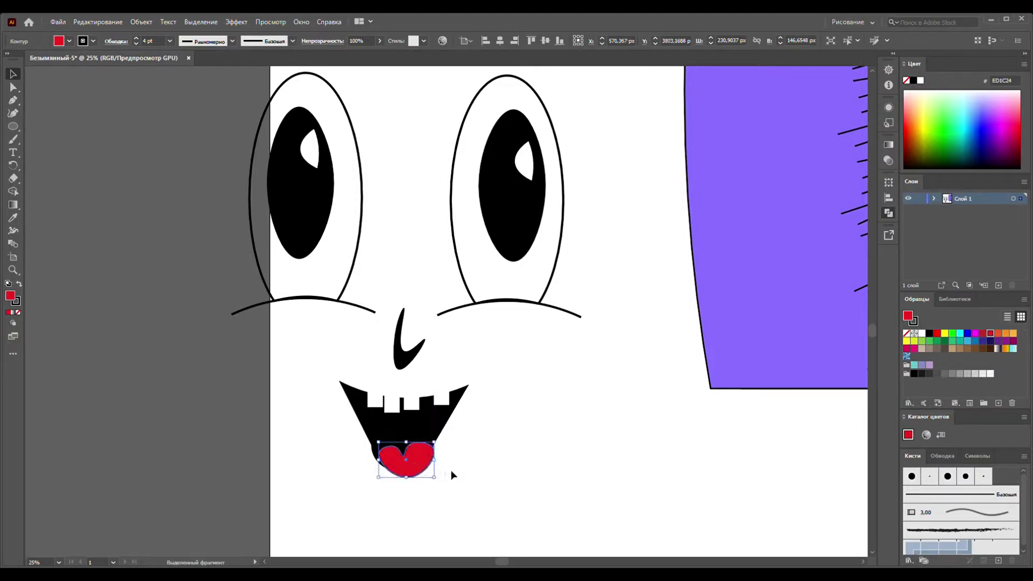
mouse_move(436, 464)
mouse_down()
mouse_move(429, 462)
mouse_move(438, 483)
mouse_up()
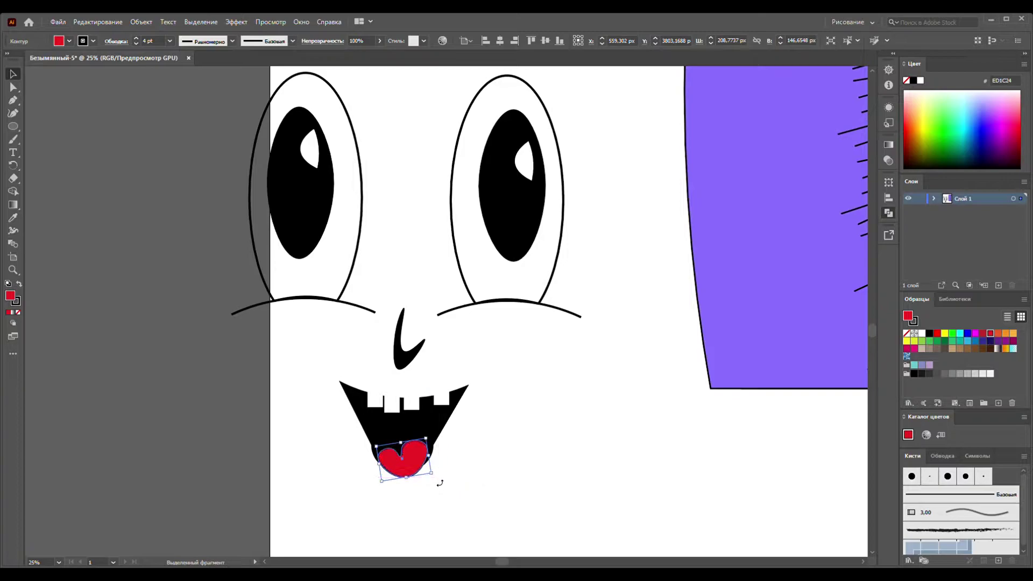
drag(341, 440, 445, 488)
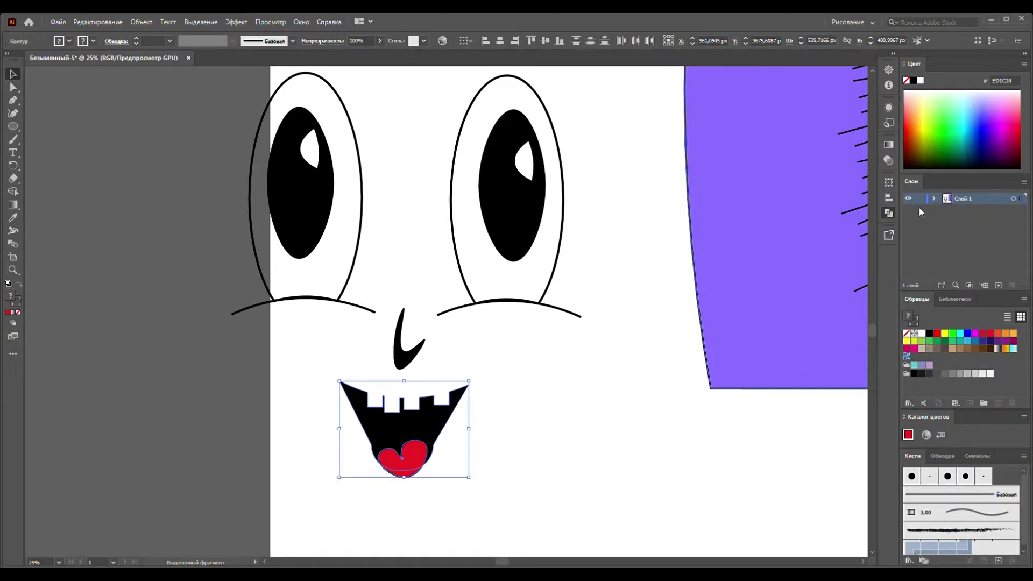
- Ungroup the mouth and settle the red heart tongue back inside it
key(ctrl+g)
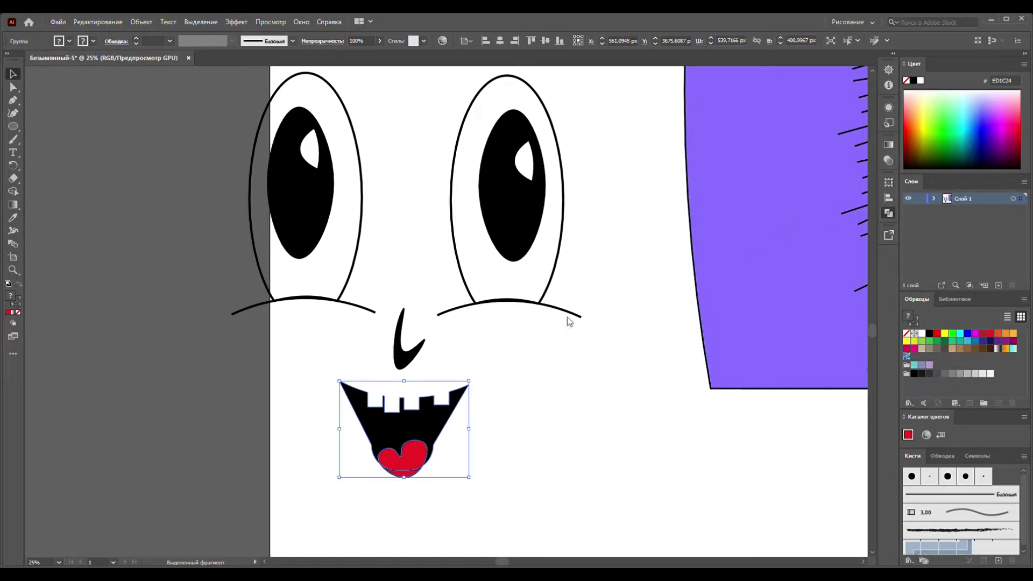
key(ctrl+shift+g)
click(399, 487)
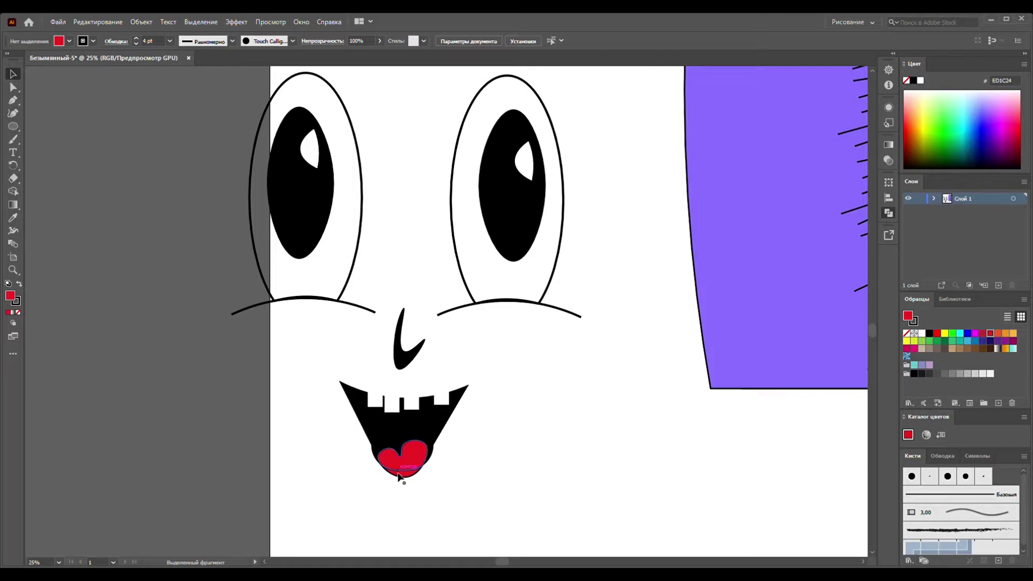
drag(400, 478, 518, 474)
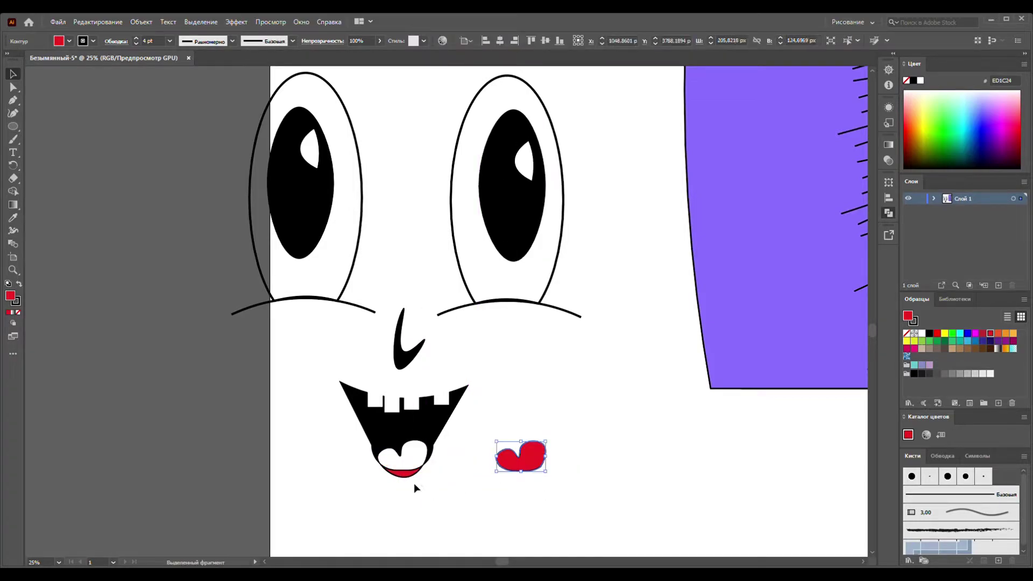
drag(410, 480, 458, 512)
drag(530, 465, 410, 469)
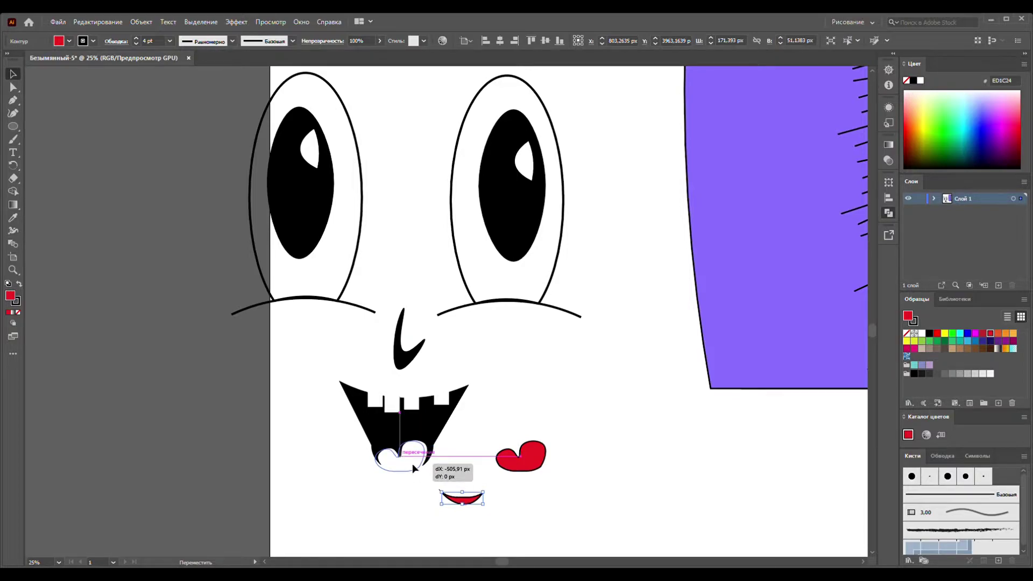
drag(411, 467, 412, 460)
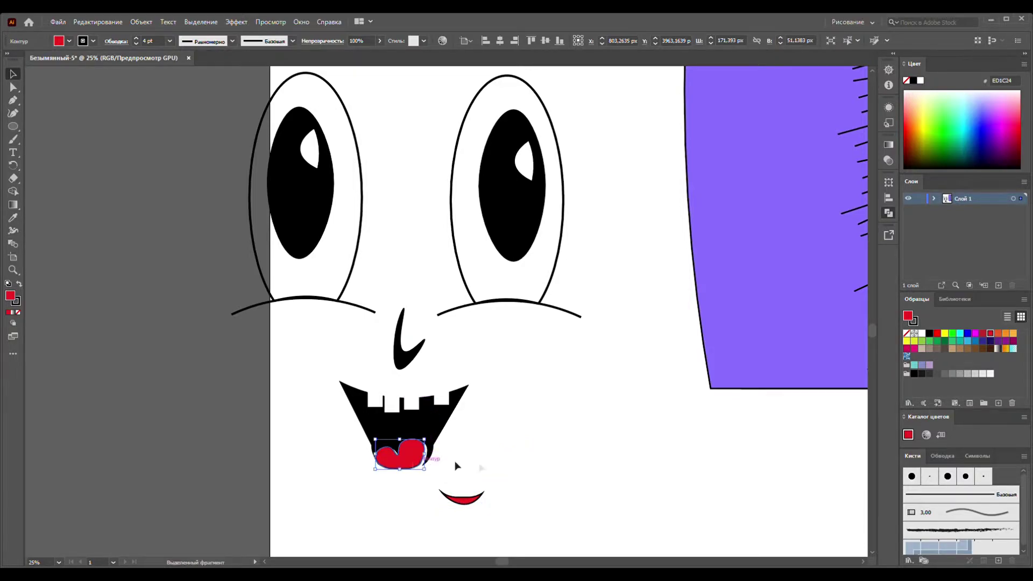
key(ctrl+z)
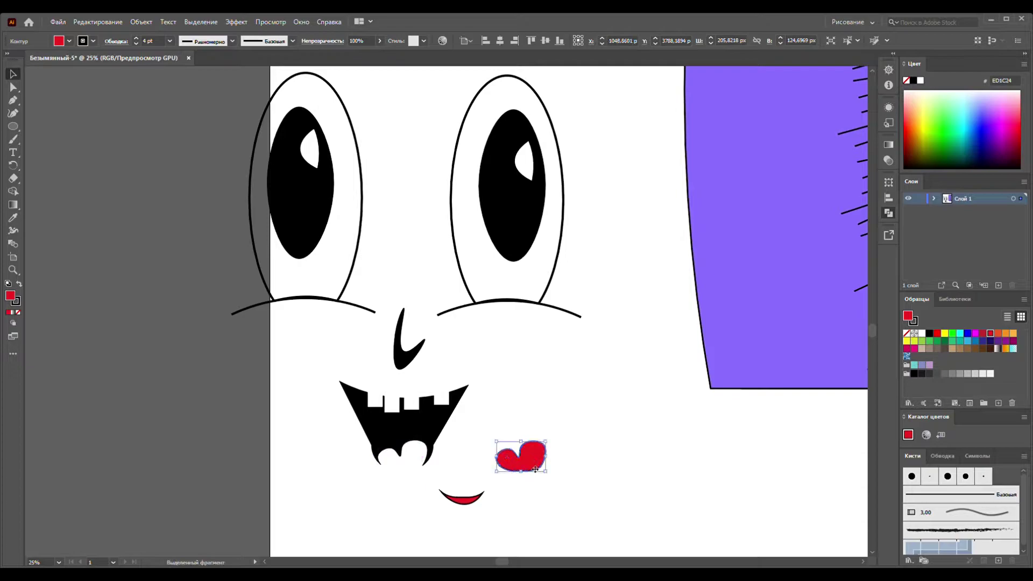
key(ctrl+z)
key(ctrl+shift+z)
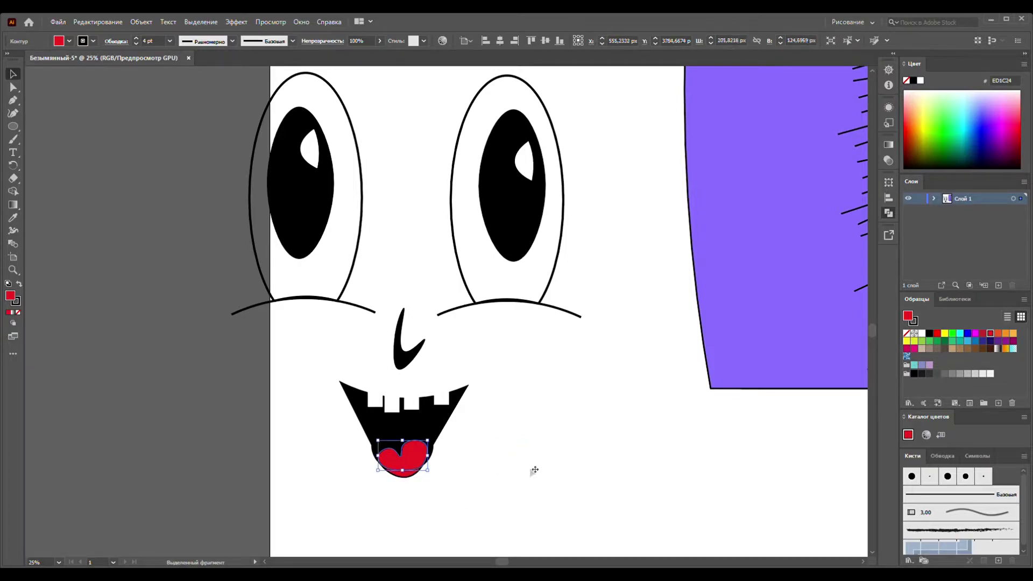
click(513, 484)
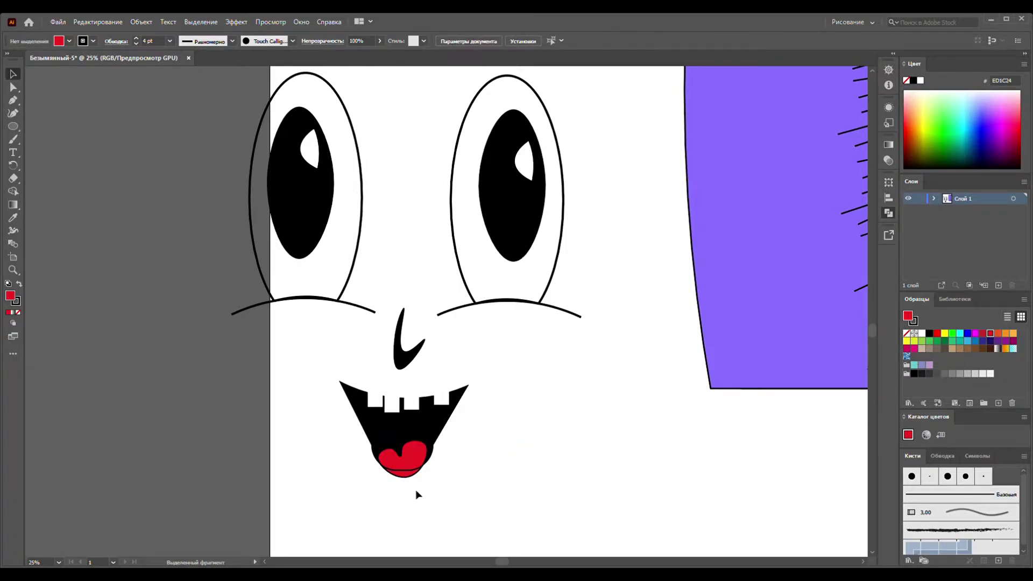
- Drag the red lip shape out from under the tongue and delete it
click(410, 476)
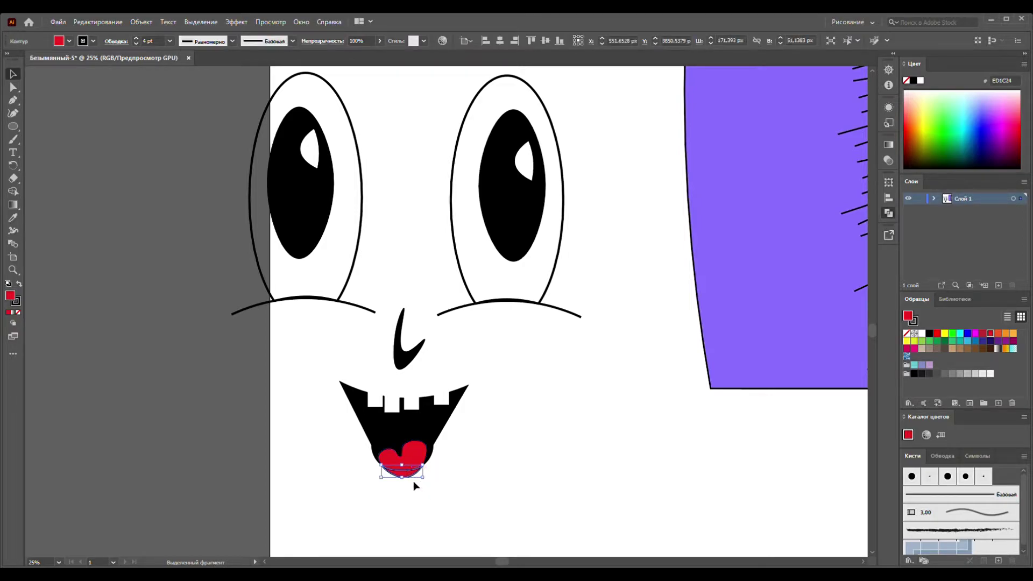
drag(416, 472, 518, 493)
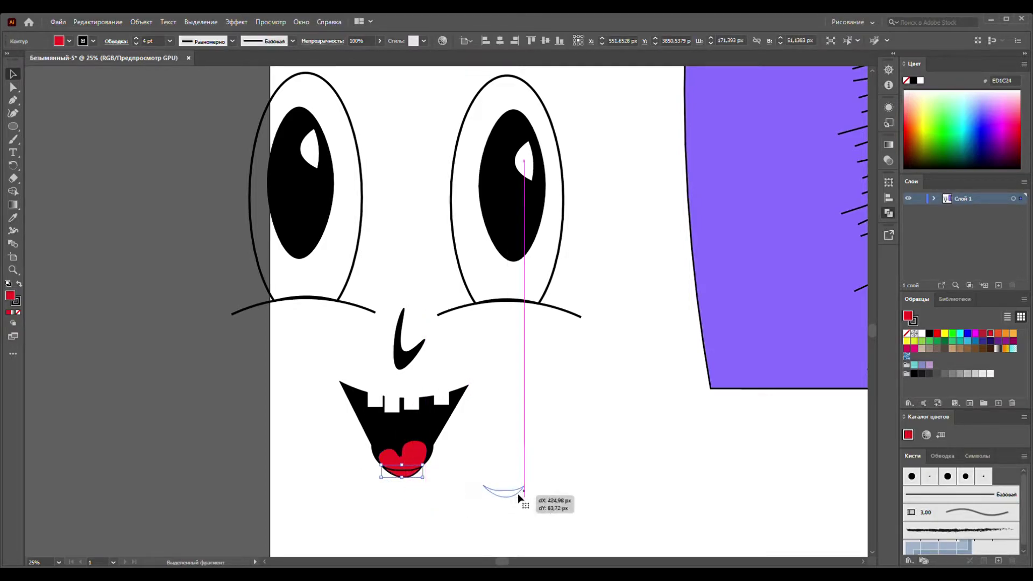
key(Delete)
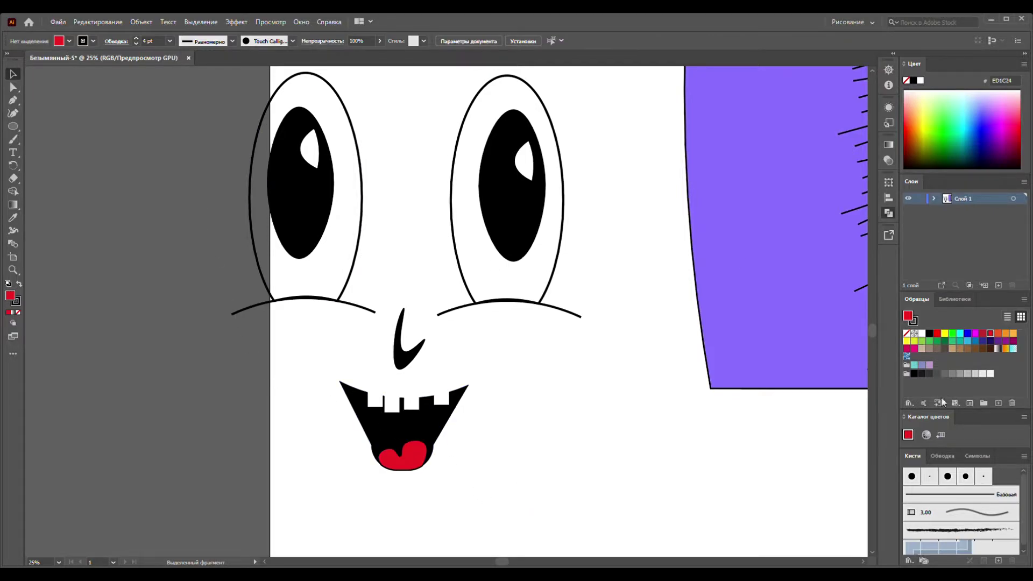
click(13, 127)
- Draw a wide ellipse across the mouth's top with a black fill and no stroke
drag(329, 374, 485, 395)
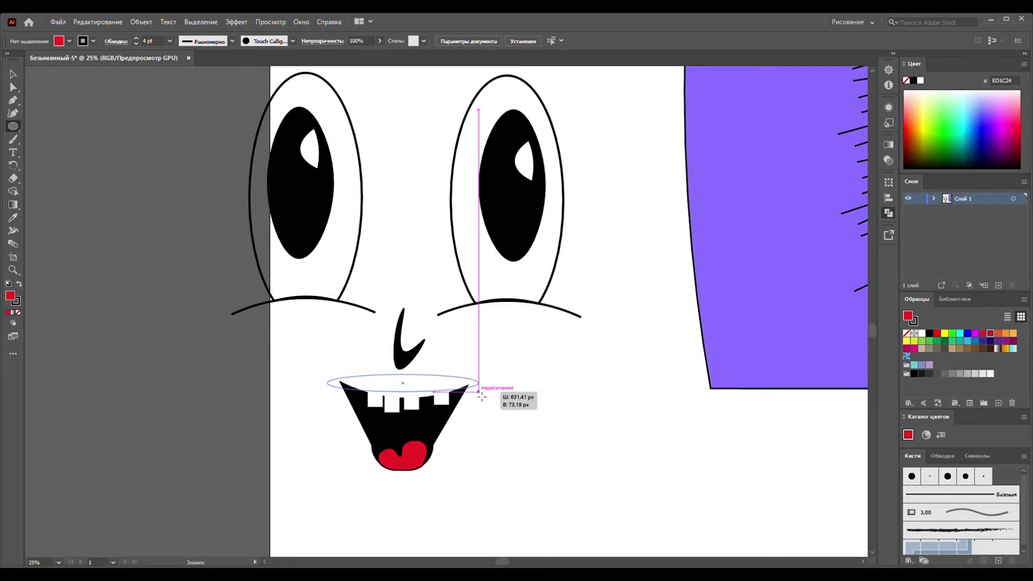
drag(482, 395, 481, 394)
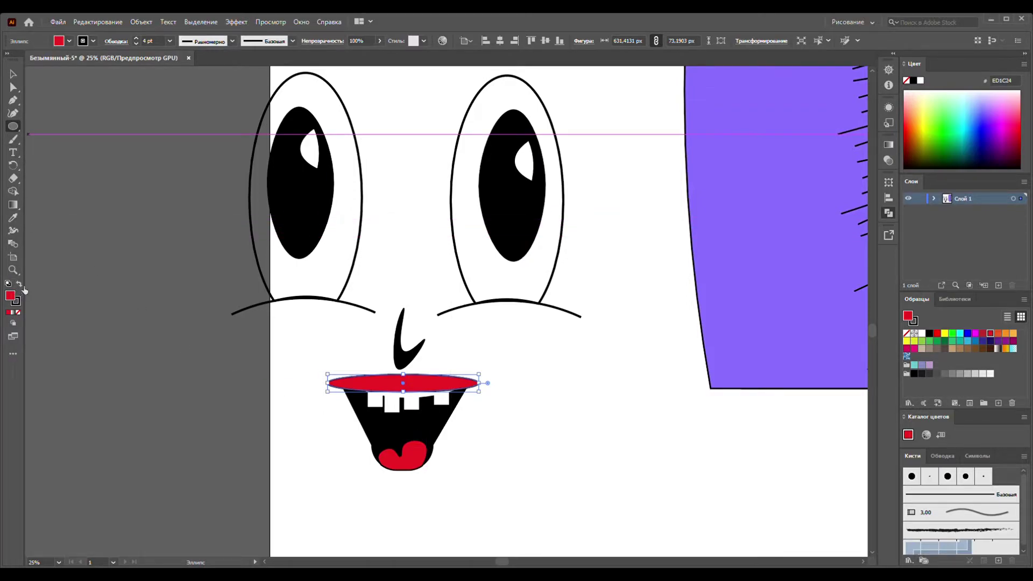
click(20, 285)
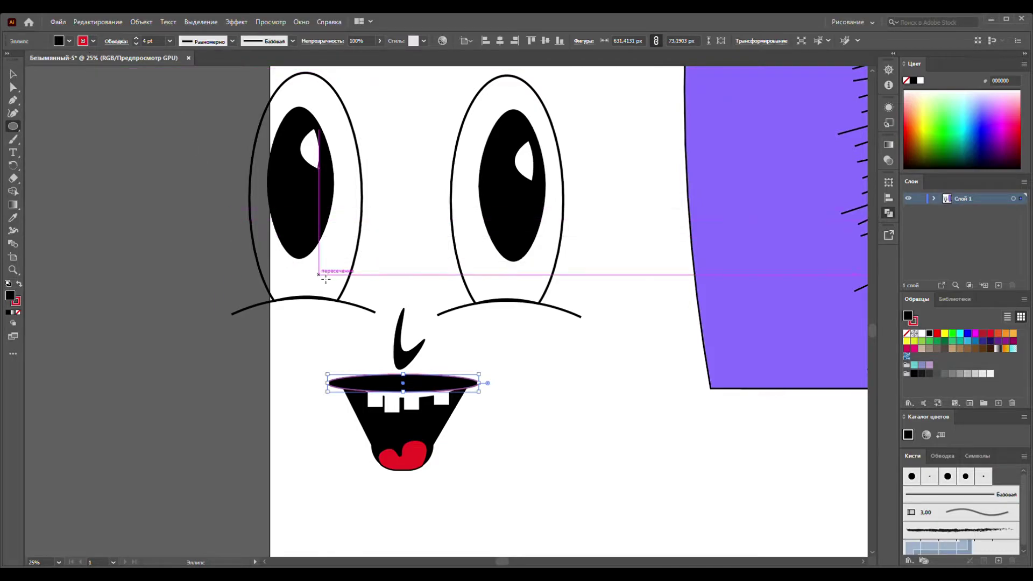
click(13, 74)
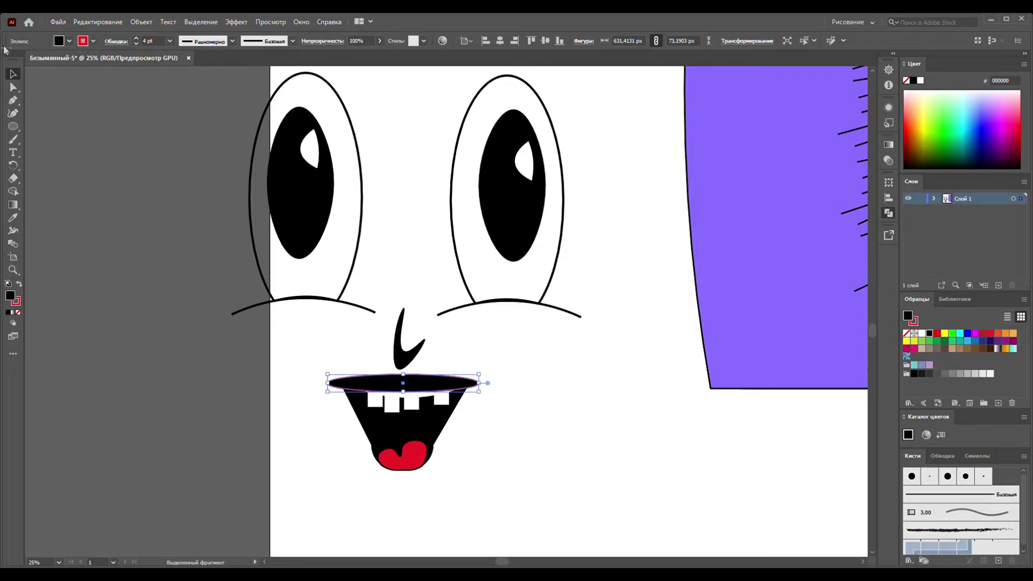
key(slash)
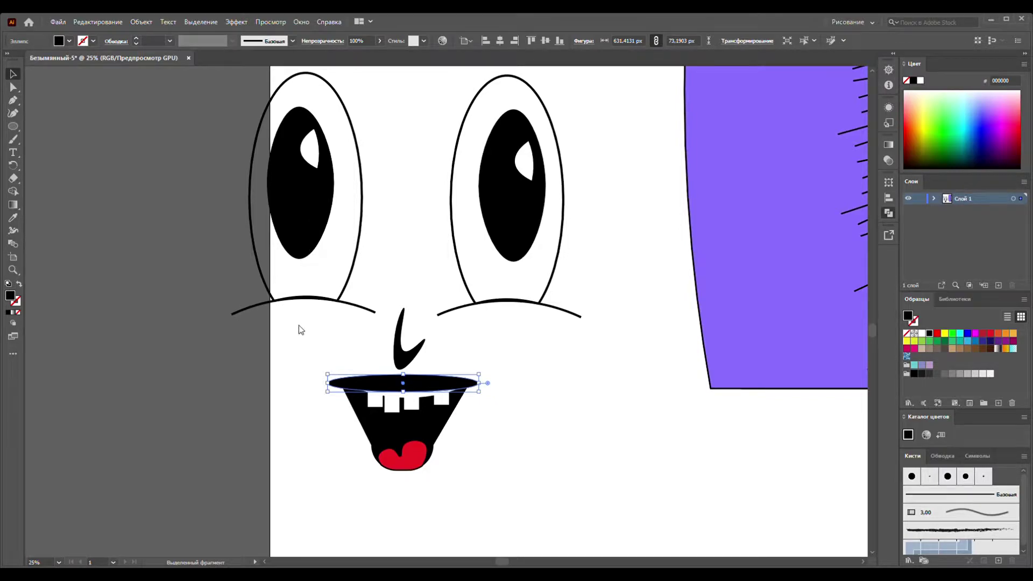
click(508, 361)
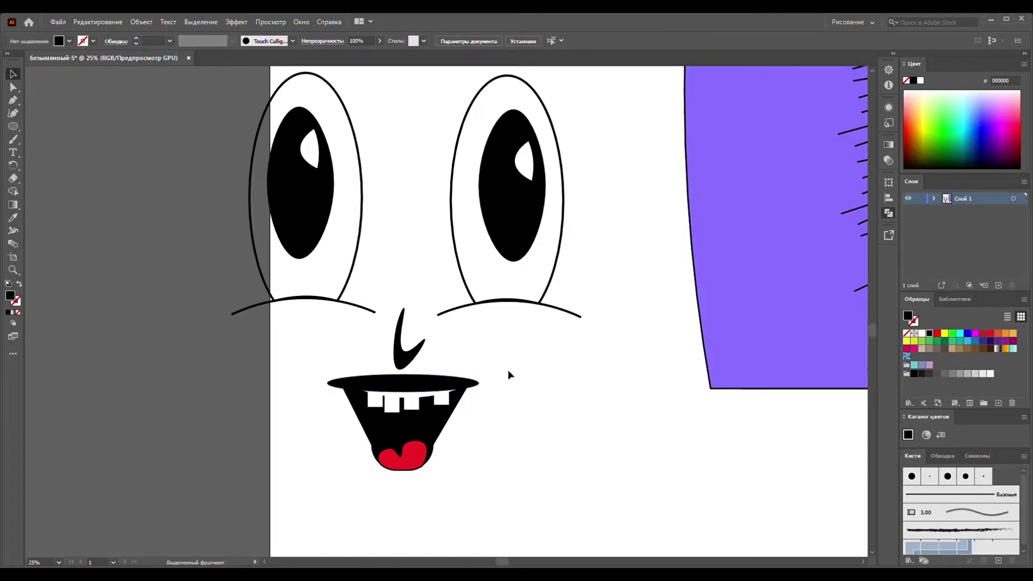
- Reposition the black ellipse level over the top edge of the mouth
scroll(438, 401, up, 2)
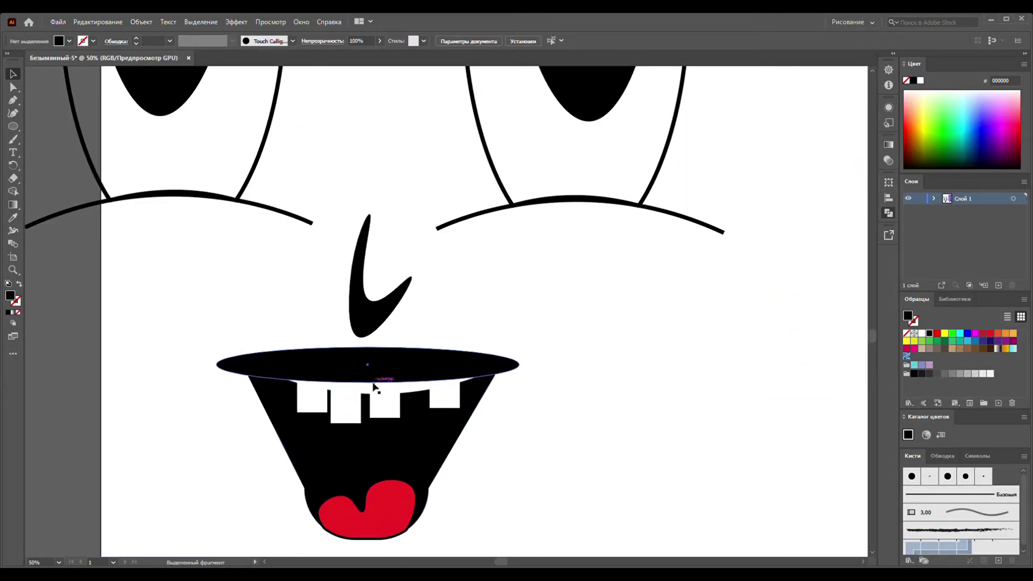
drag(368, 366, 366, 379)
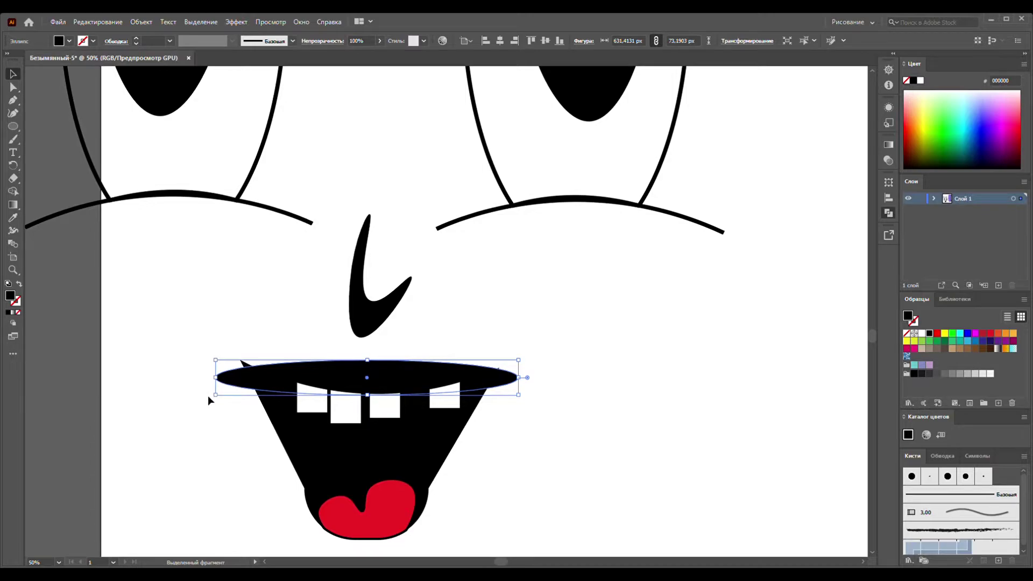
drag(215, 404, 214, 384)
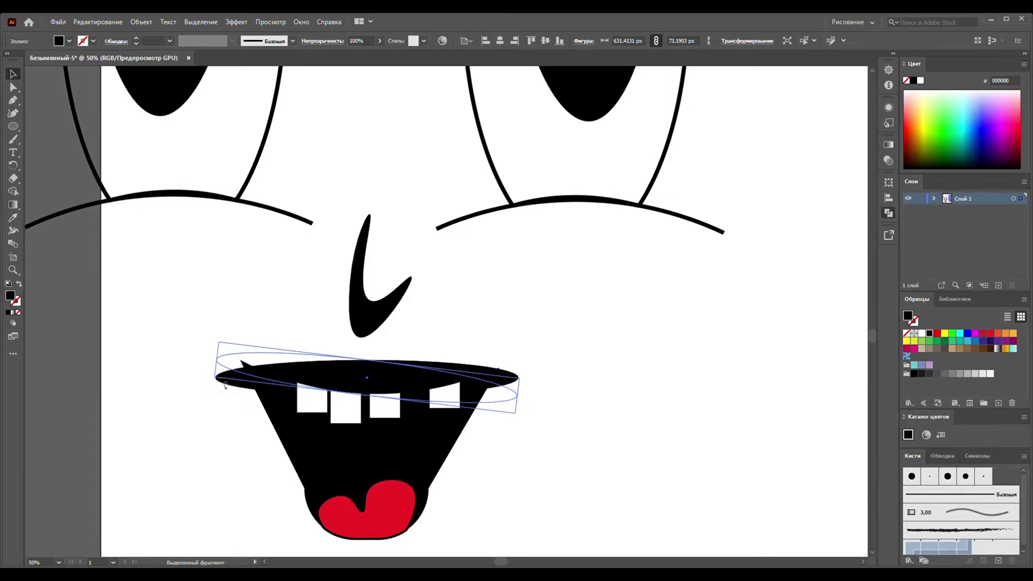
mouse_move(523, 420)
mouse_down()
mouse_move(535, 401)
mouse_move(519, 409)
mouse_up()
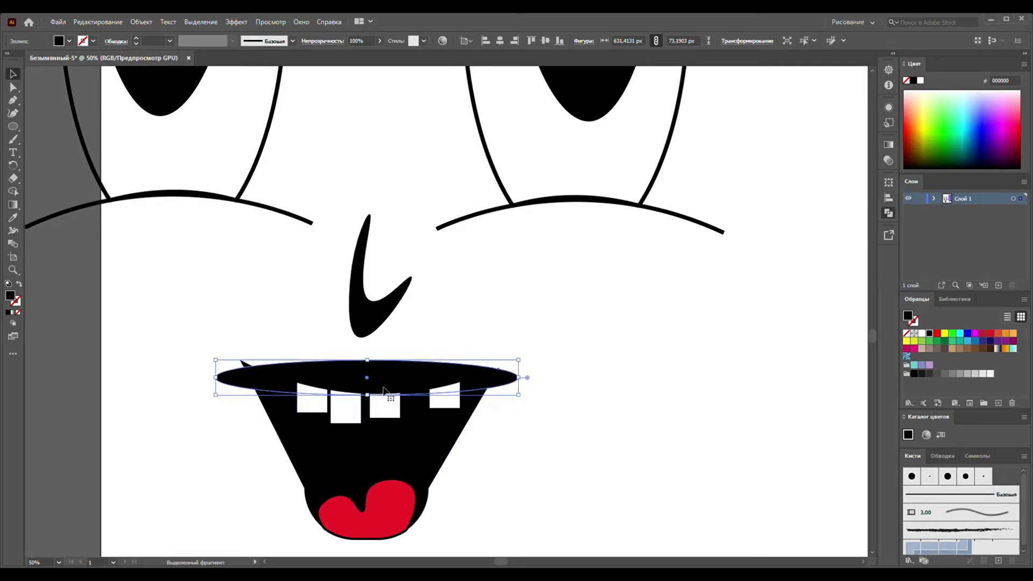
drag(367, 378, 366, 371)
click(626, 439)
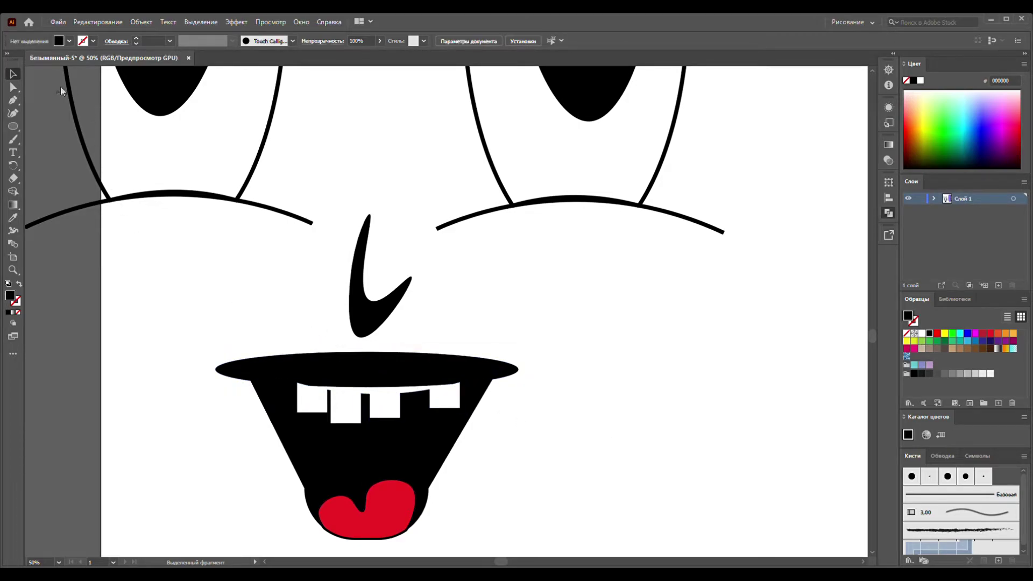
click(13, 113)
click(375, 352)
drag(367, 352, 363, 377)
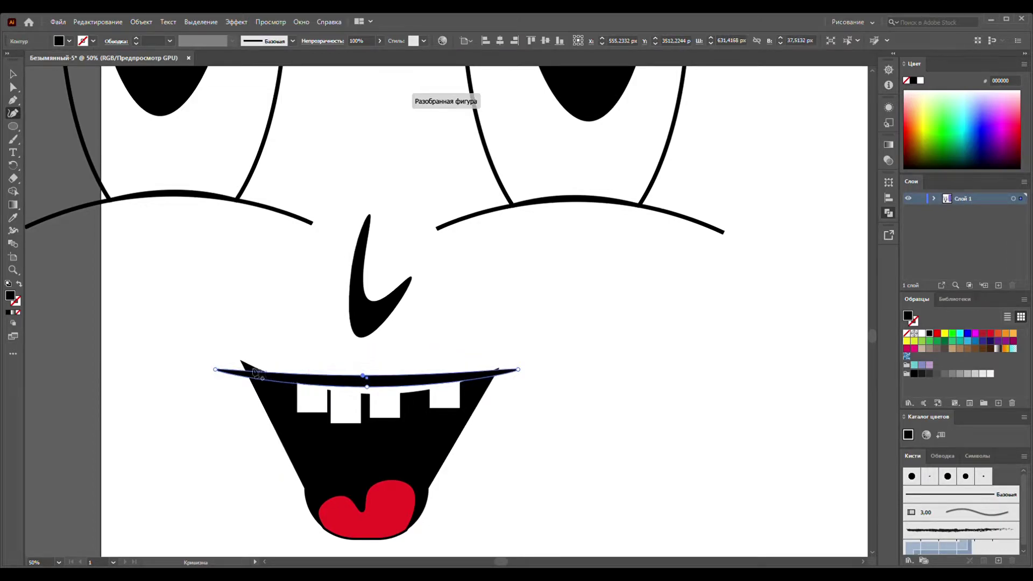
drag(214, 371, 213, 358)
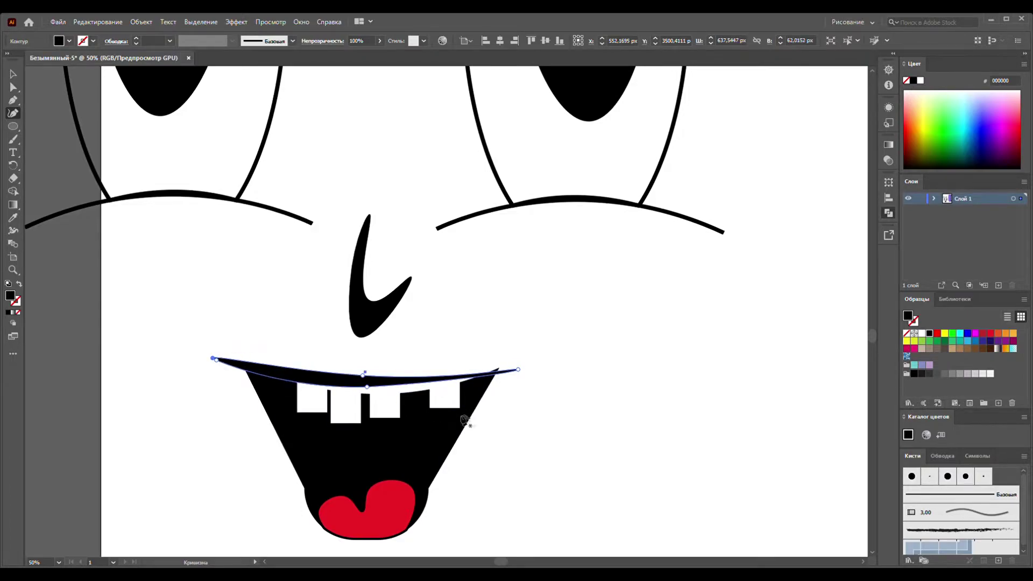
drag(518, 369, 520, 363)
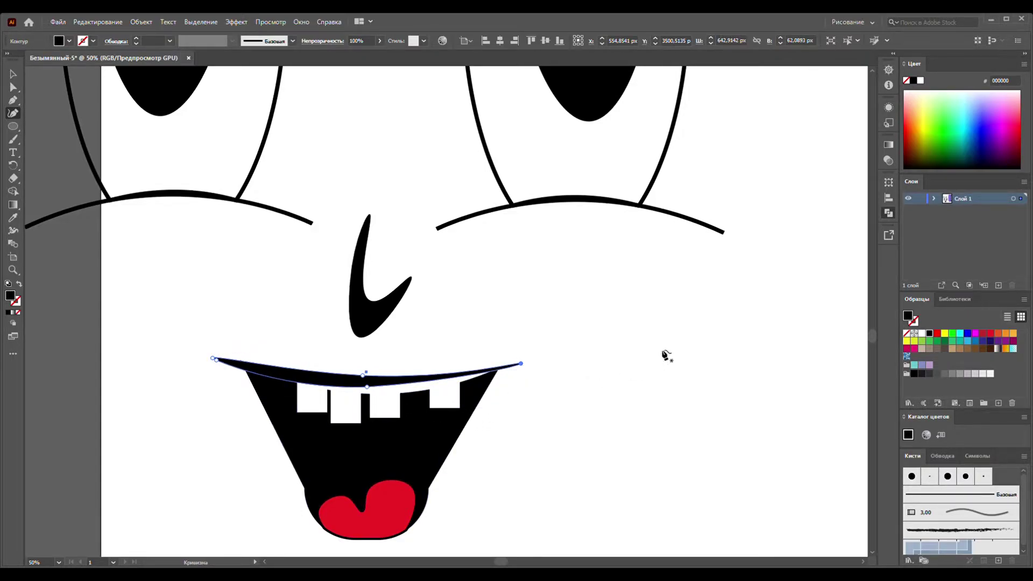
click(604, 356)
scroll(608, 365, down, 2)
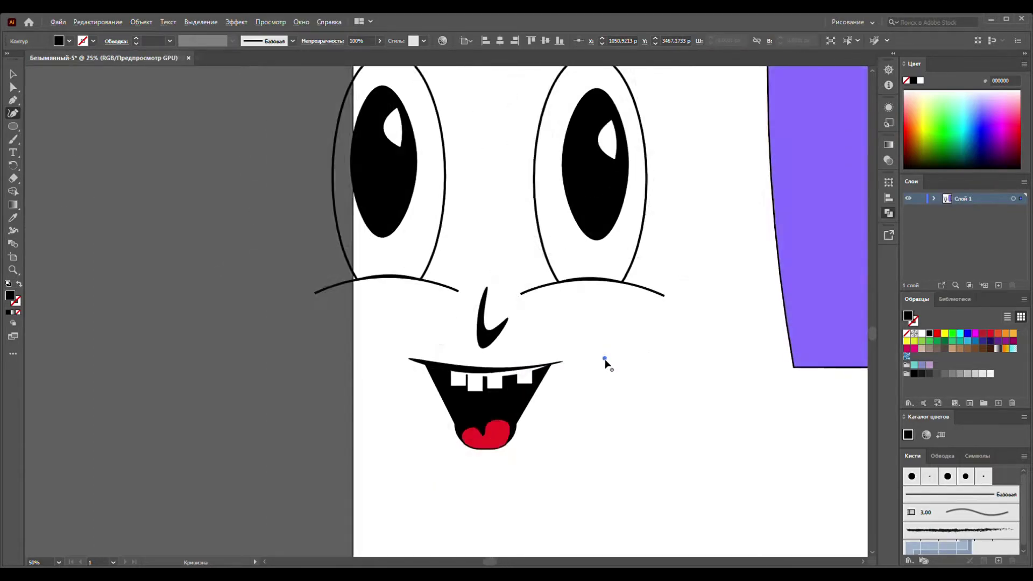
scroll(608, 365, down, 2)
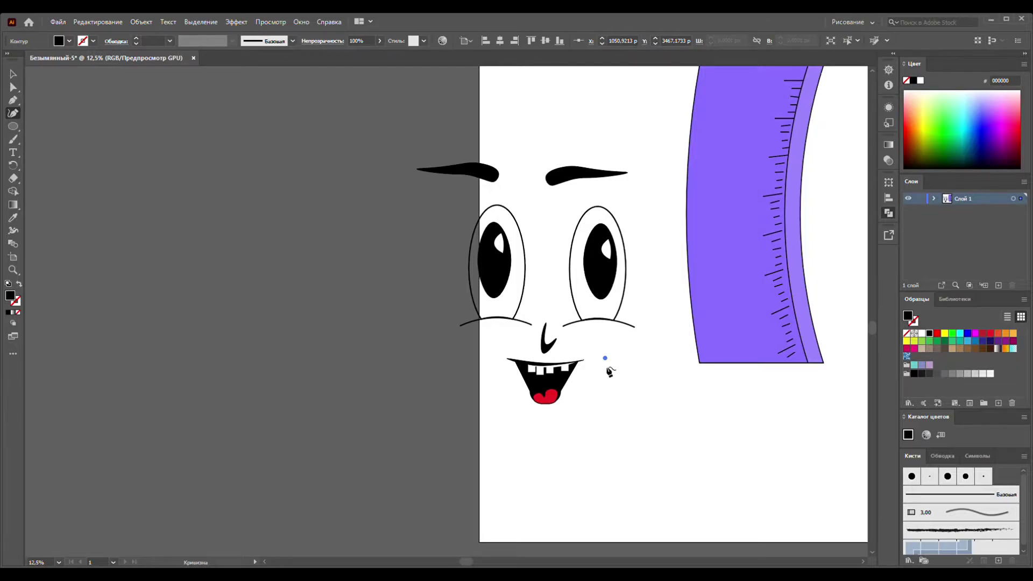
key(Escape)
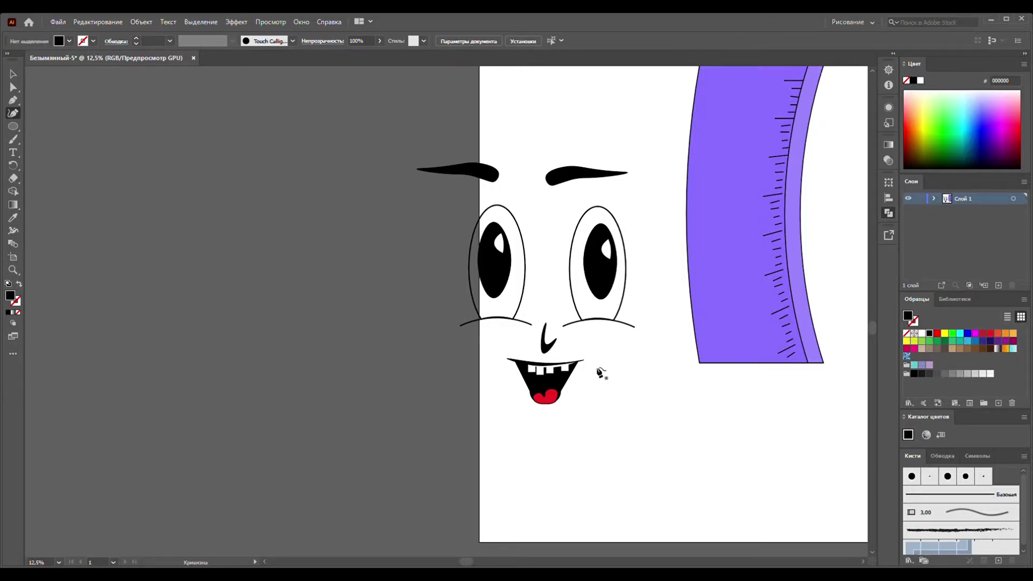
scroll(567, 363, up, 4)
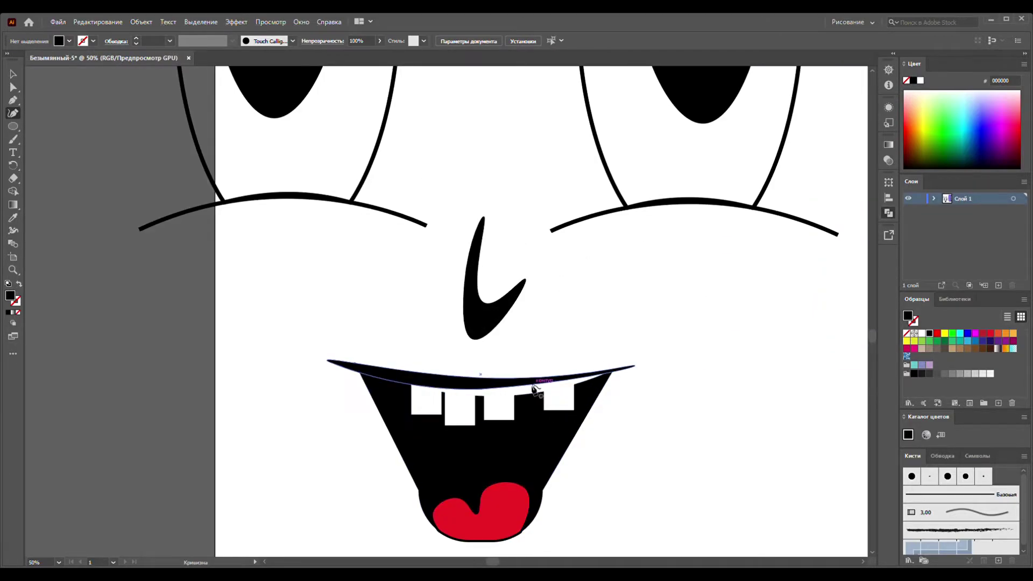
click(522, 388)
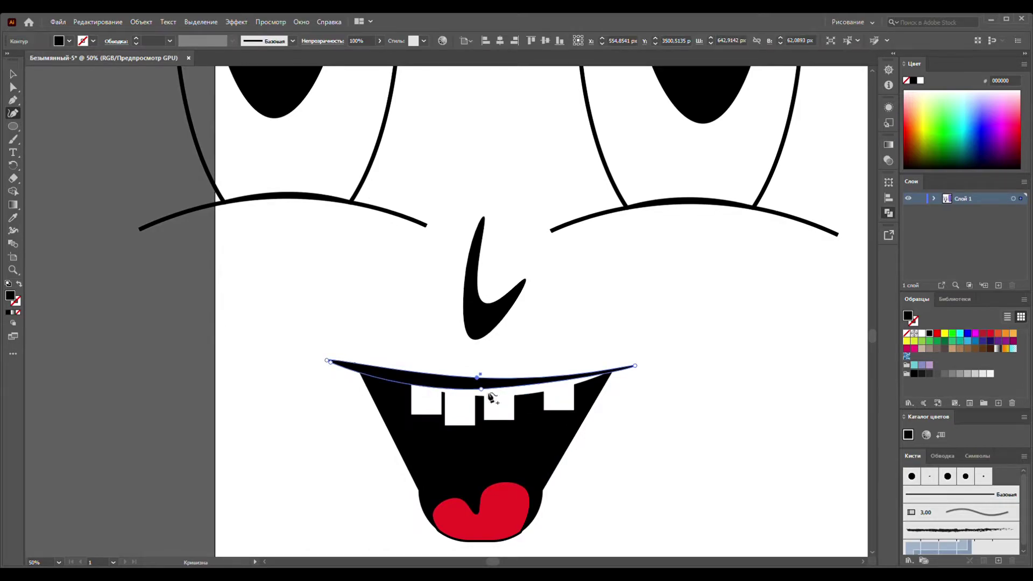
drag(481, 389, 487, 400)
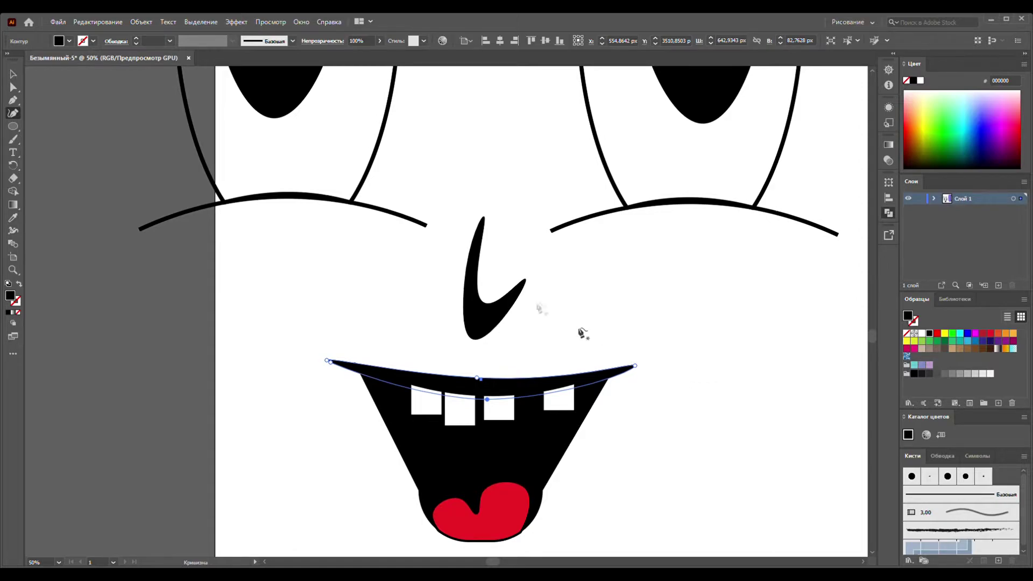
click(13, 74)
drag(291, 312, 360, 413)
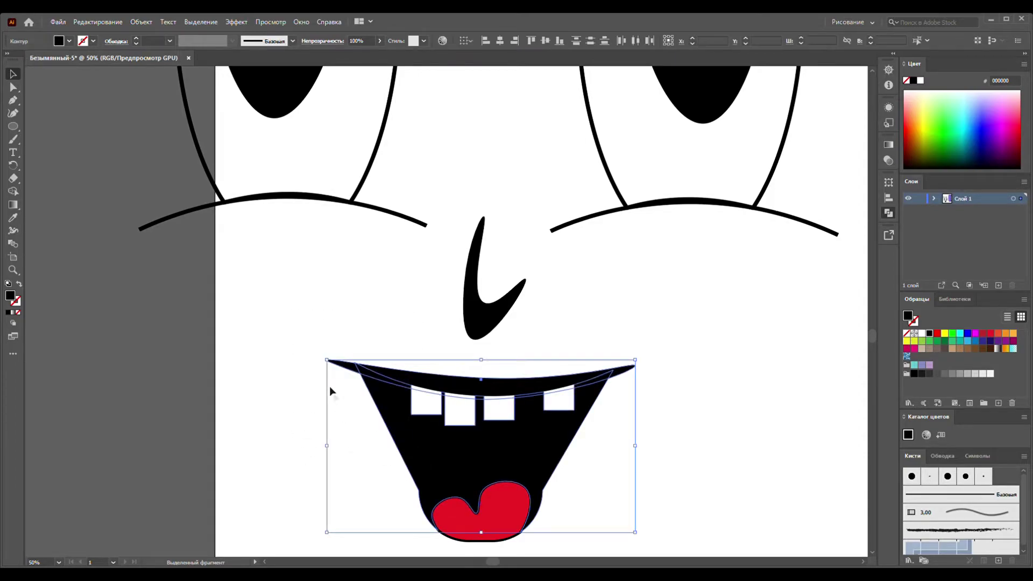
drag(312, 331, 624, 535)
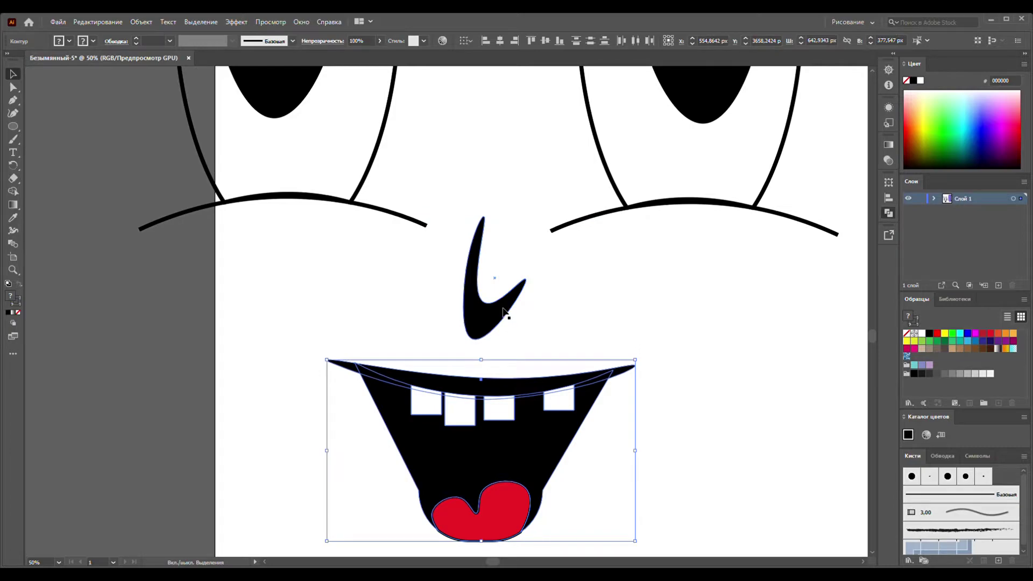
shift+click(504, 315)
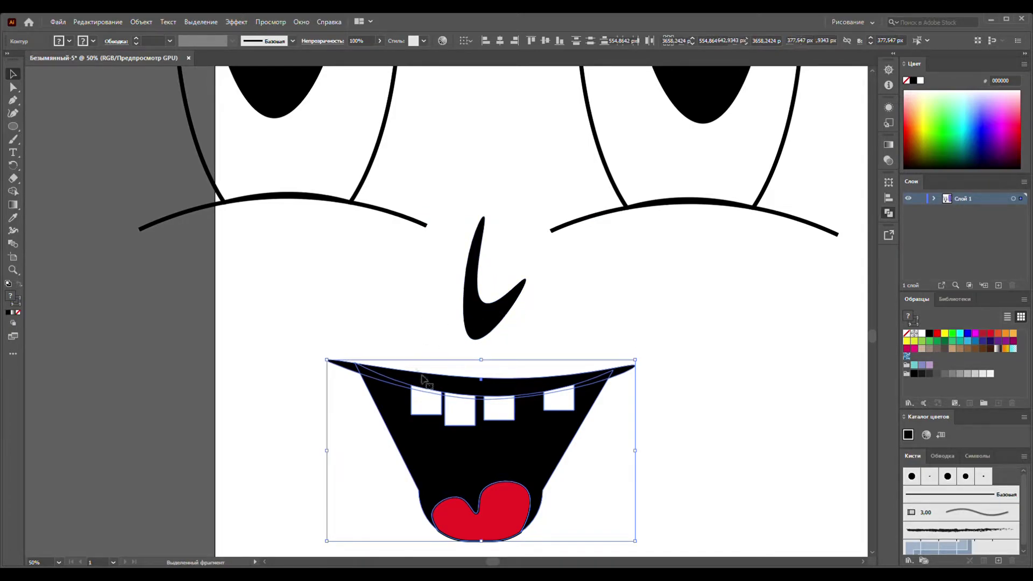
click(408, 333)
scroll(406, 332, down, 2)
- Shrink the smiling face and position it on top of the purple ruler
scroll(407, 331, down, 2)
scroll(409, 335, down, 1)
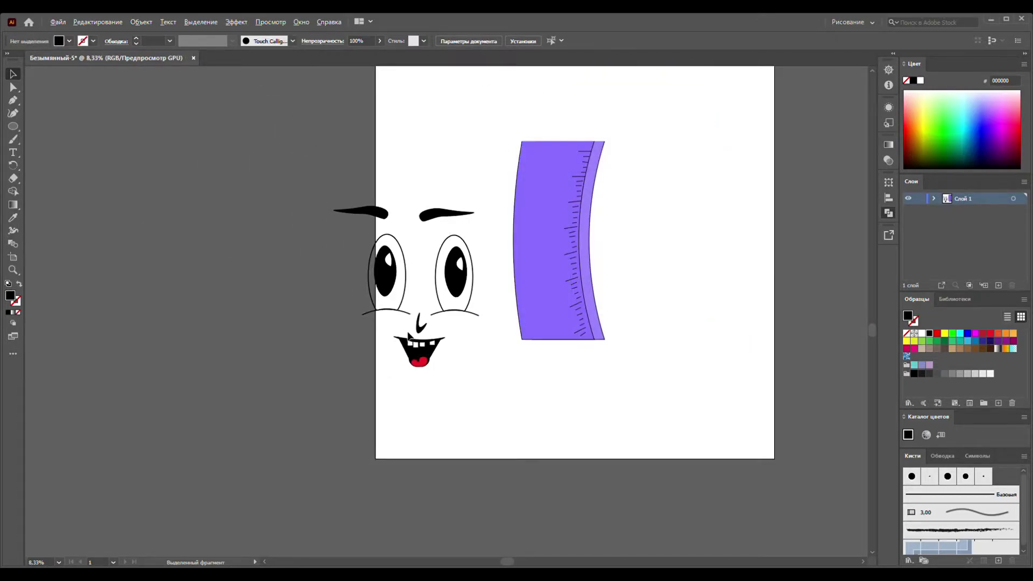
mouse_move(324, 155)
mouse_down()
mouse_move(478, 396)
mouse_move(484, 356)
mouse_up()
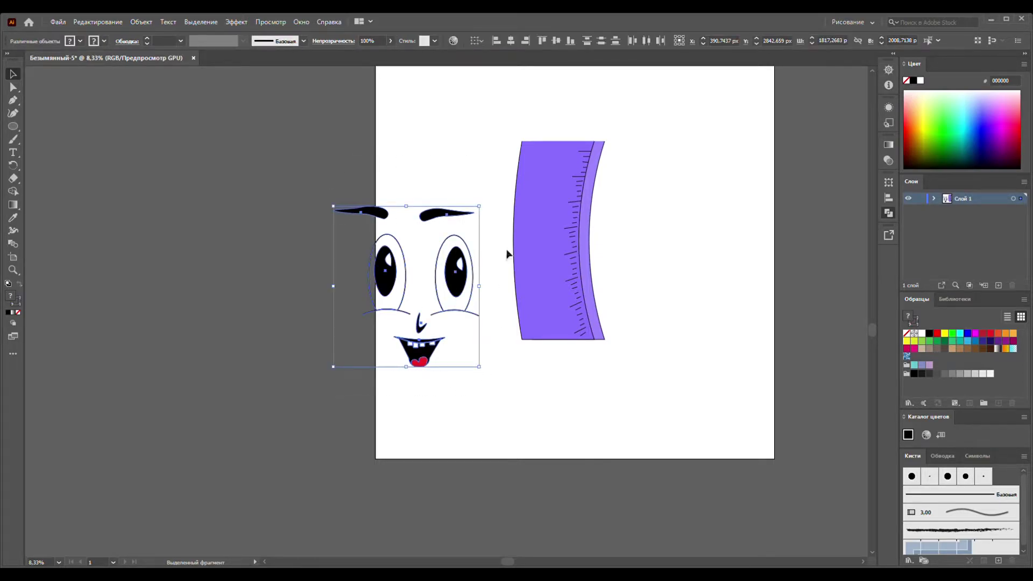
drag(482, 208, 379, 328)
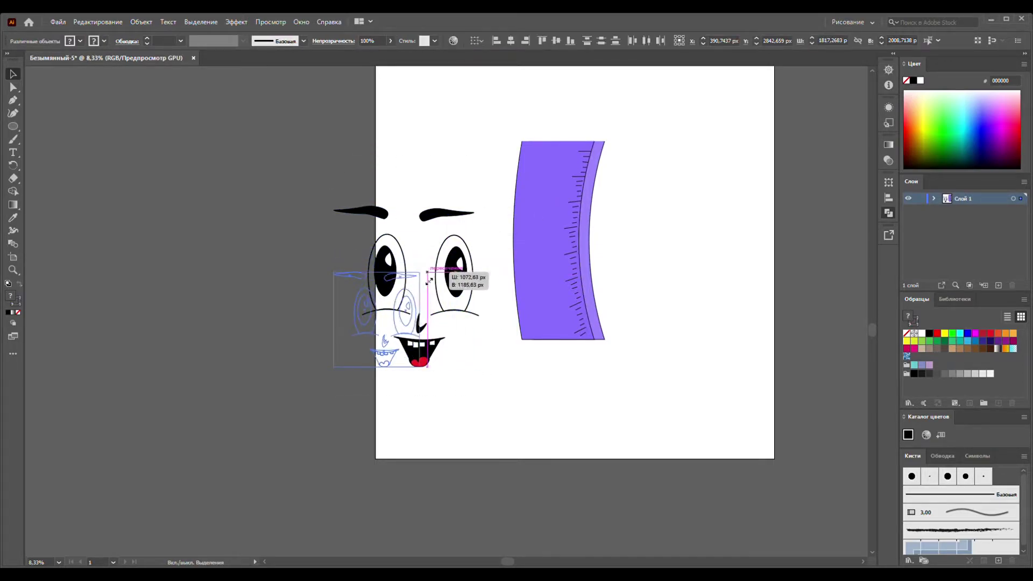
mouse_move(379, 328)
mouse_down()
mouse_move(367, 330)
mouse_move(572, 191)
mouse_move(556, 177)
mouse_up()
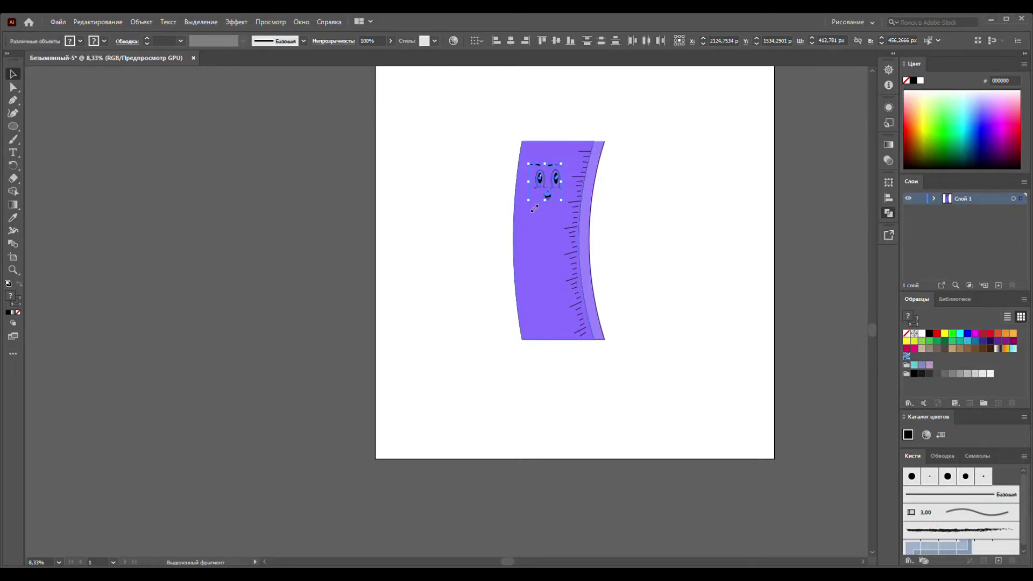
drag(532, 205, 521, 216)
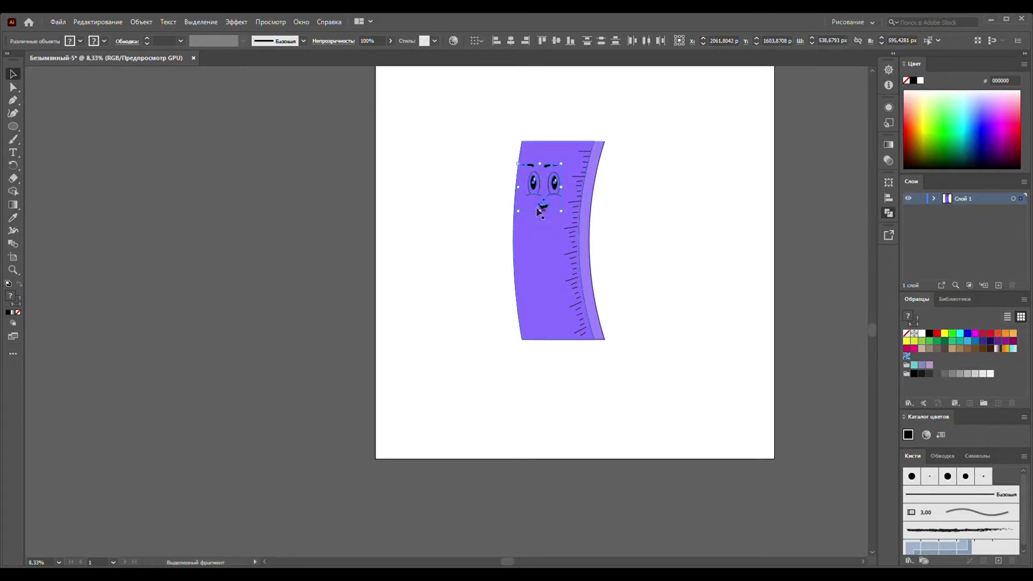
drag(556, 190, 560, 192)
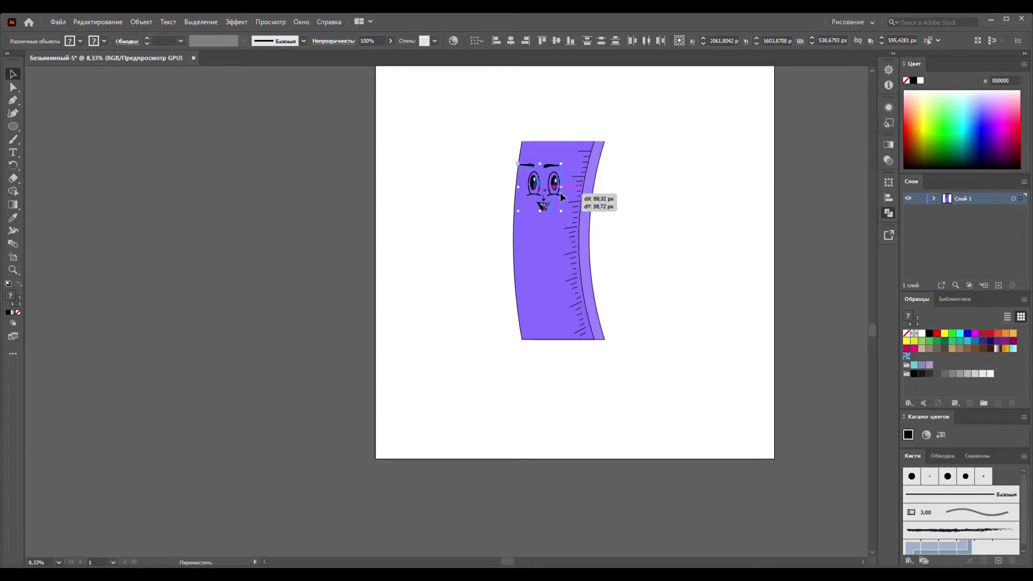
click(624, 200)
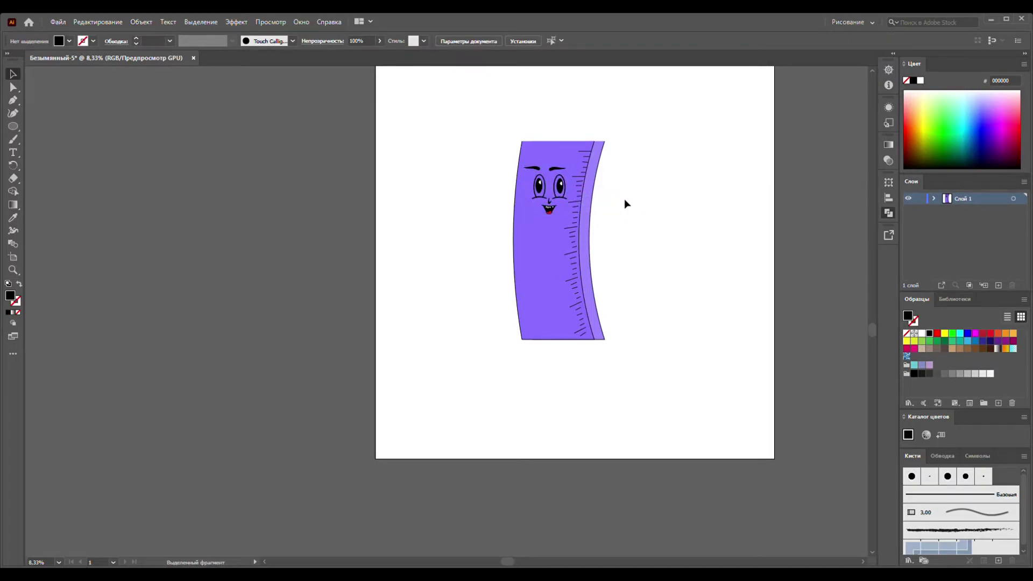
- Group the face with the ruler and move the group to the artboard's top-left
drag(469, 114, 676, 394)
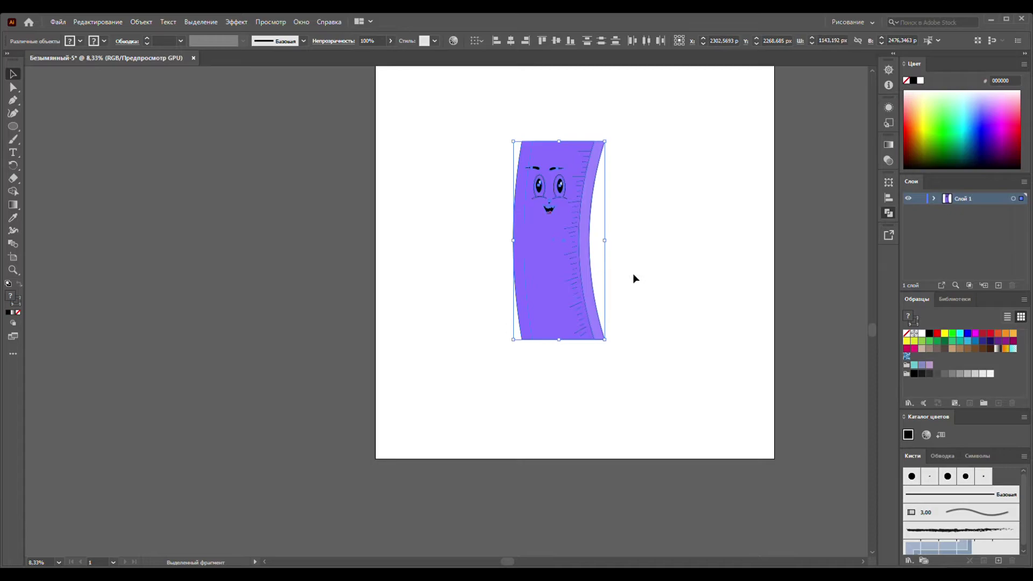
key(ctrl+g)
click(650, 341)
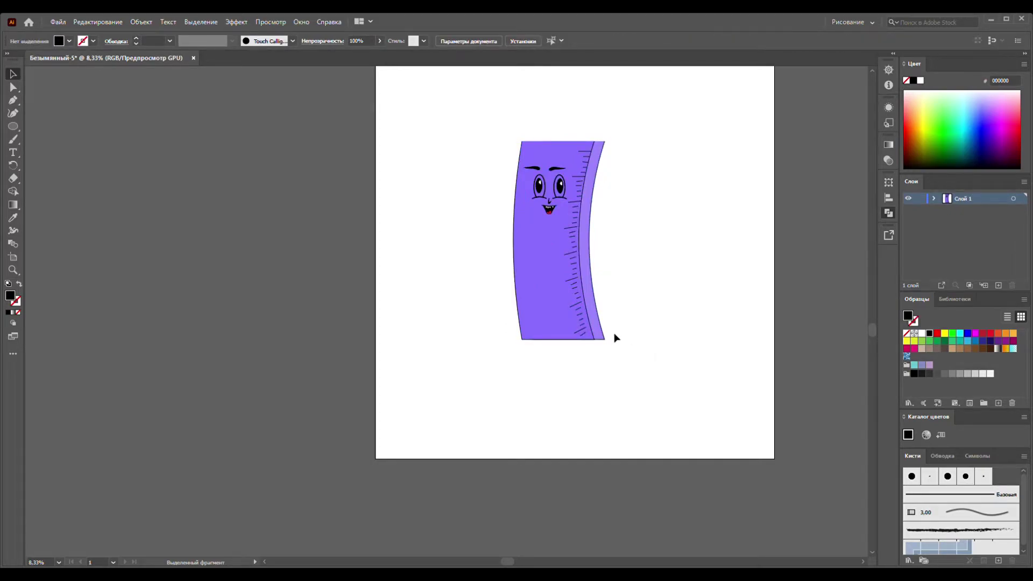
drag(603, 340, 529, 274)
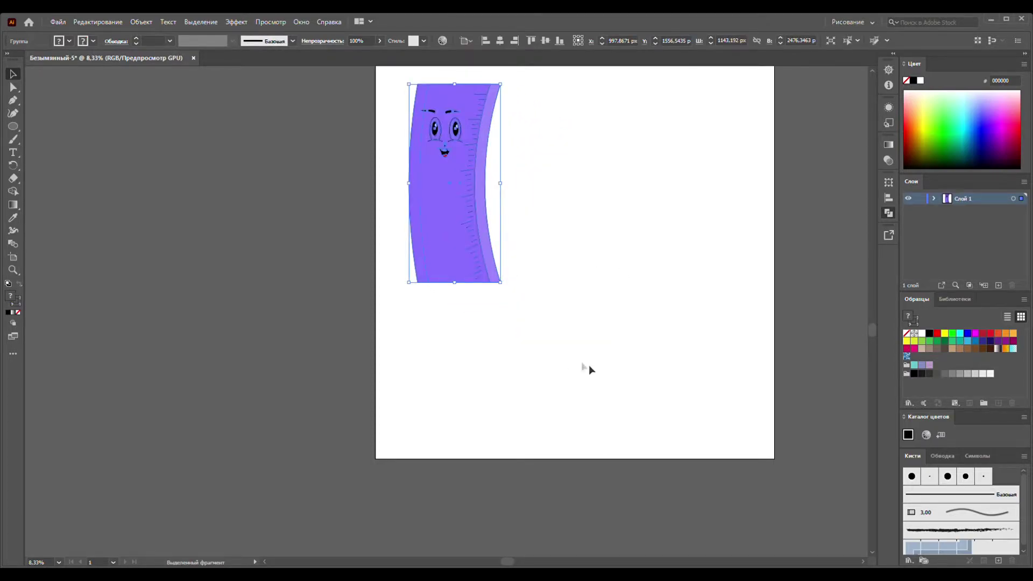
click(217, 309)
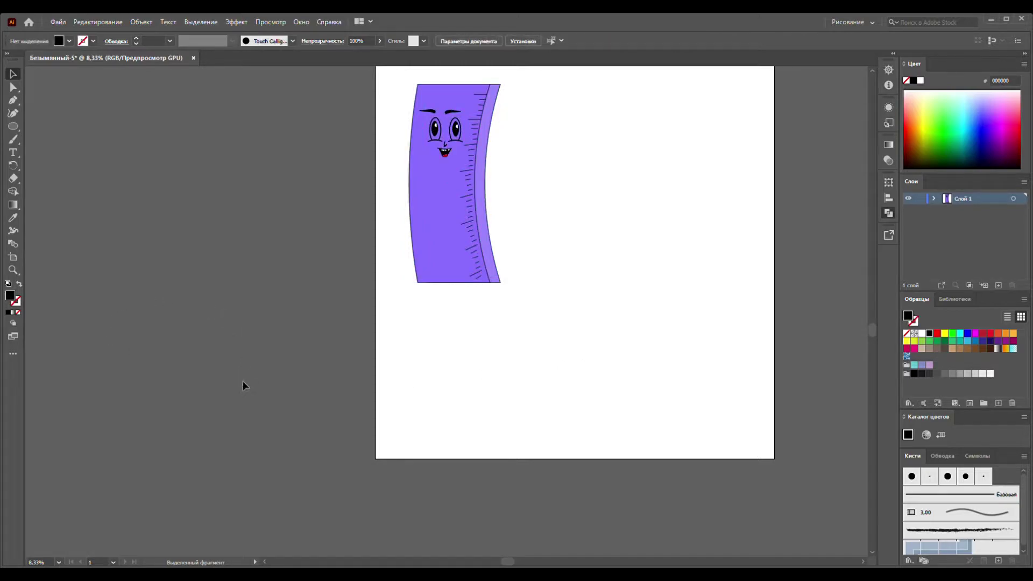
click(14, 127)
- Draw a rectangle below the ruler character and fill it with a medium sky blue
key(m)
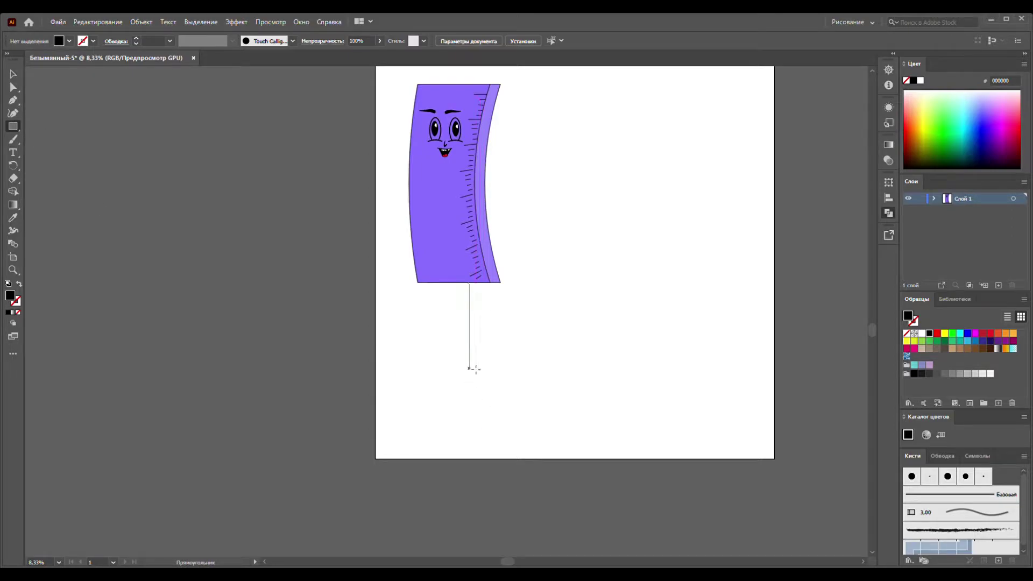
drag(515, 338, 600, 441)
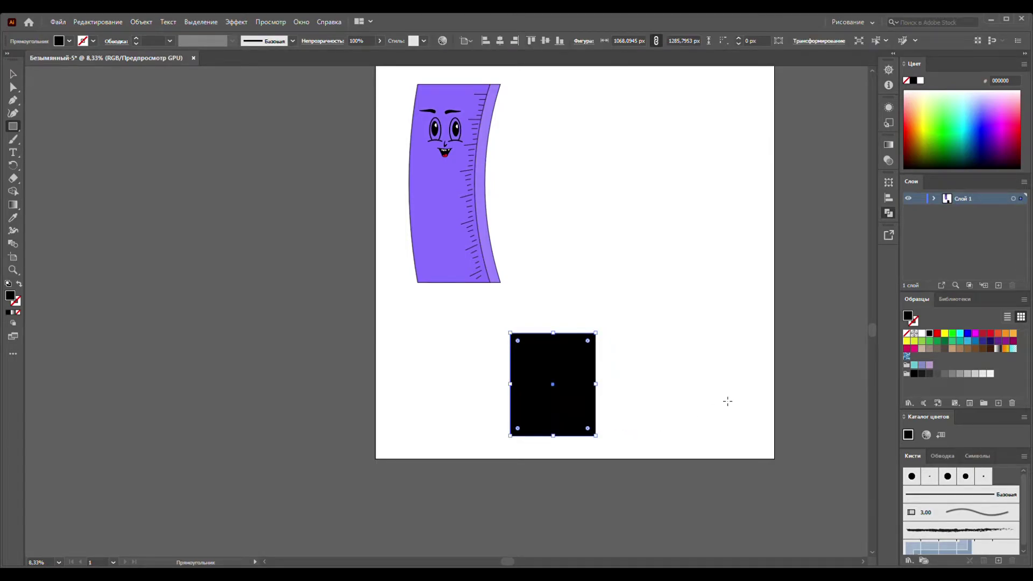
click(979, 153)
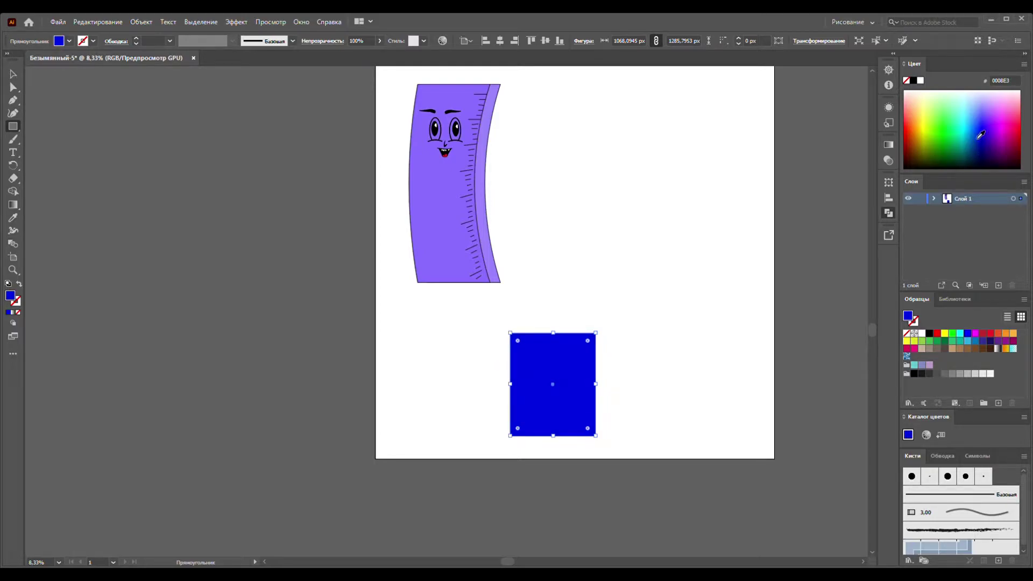
click(980, 136)
click(972, 141)
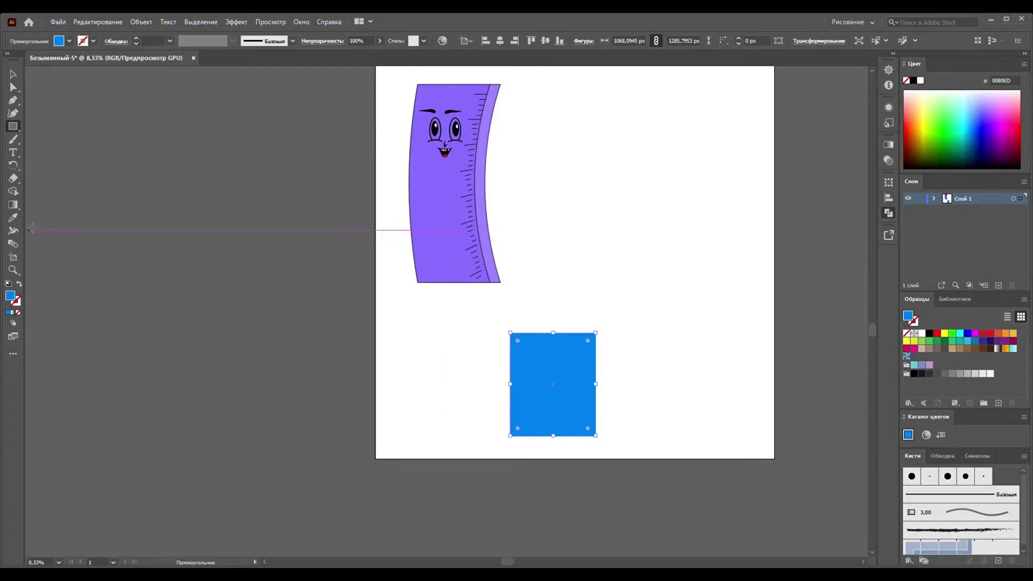
click(13, 75)
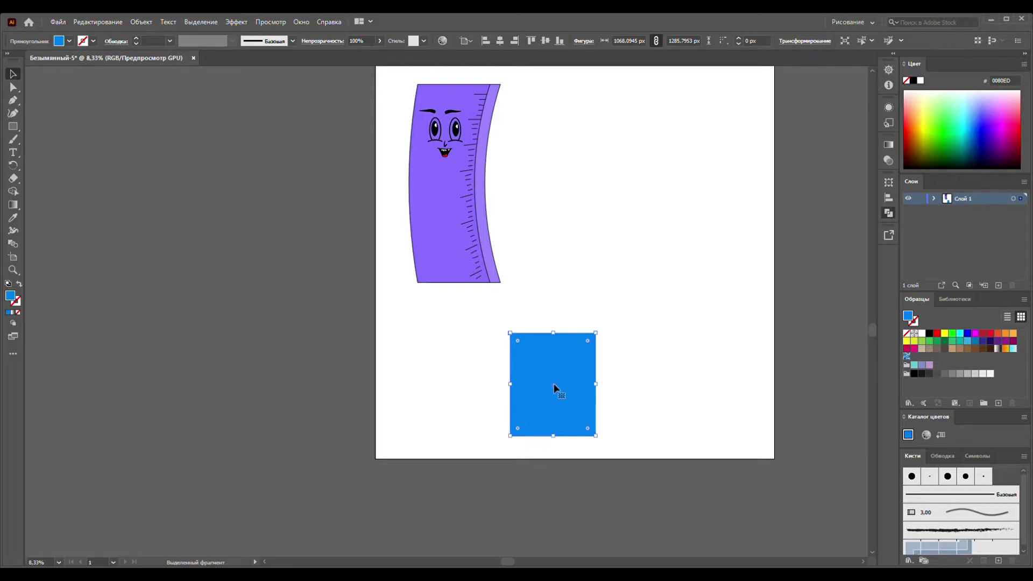
- Duplicate the blue rectangle offset down and right, keeping the darker back copy's blue
drag(554, 387, 553, 398)
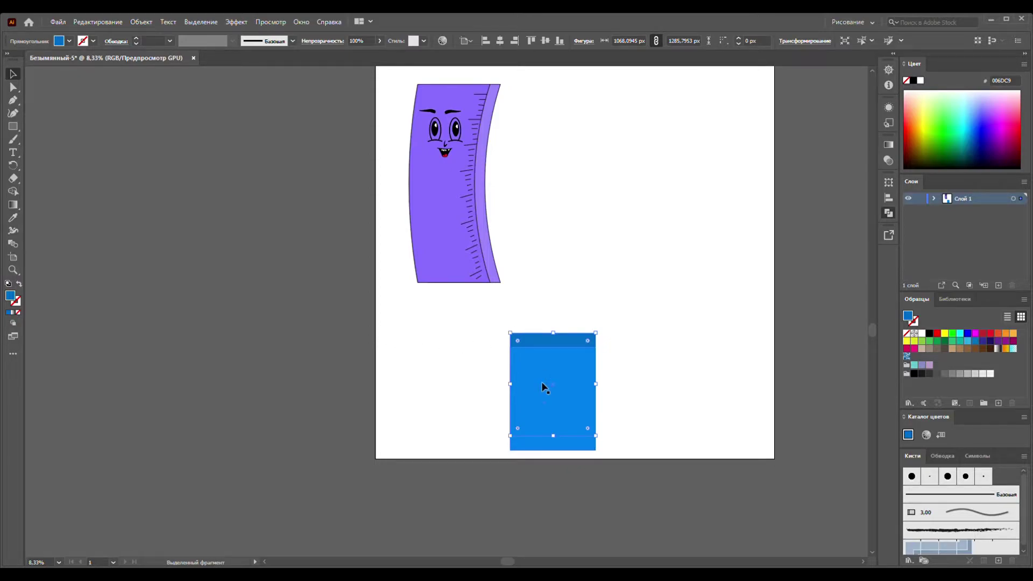
drag(542, 383, 554, 382)
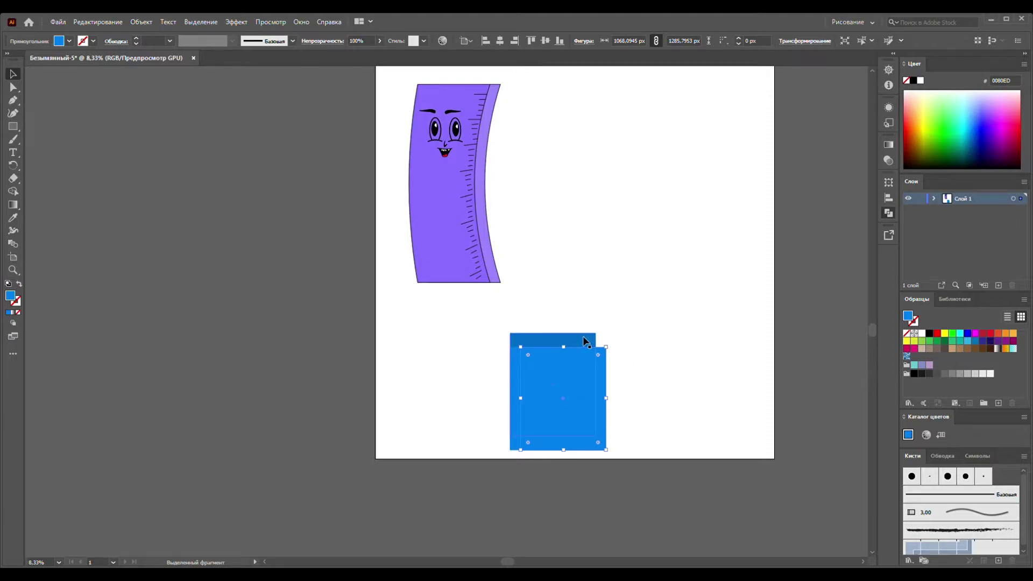
click(583, 337)
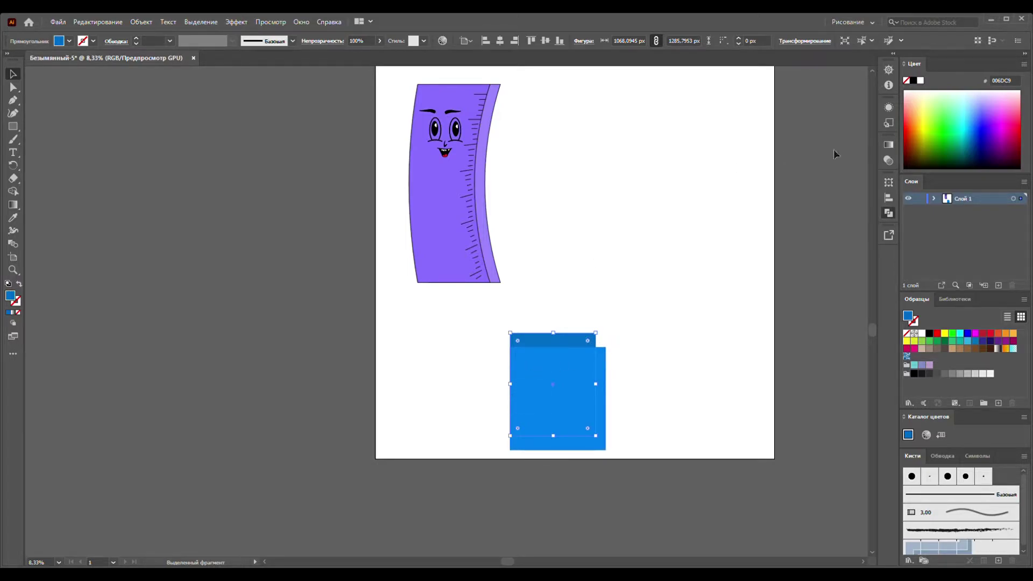
click(980, 124)
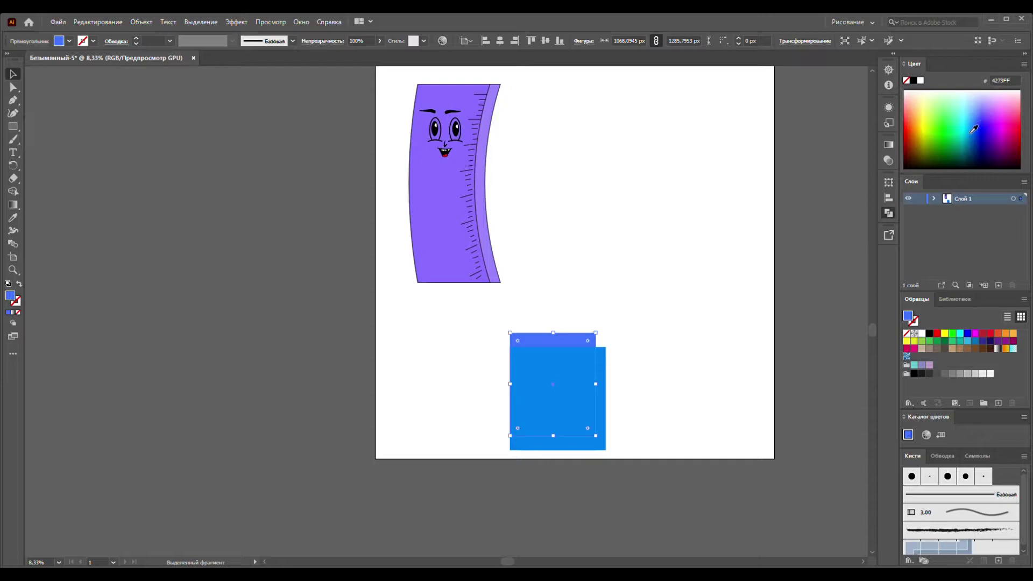
key(ctrl+z)
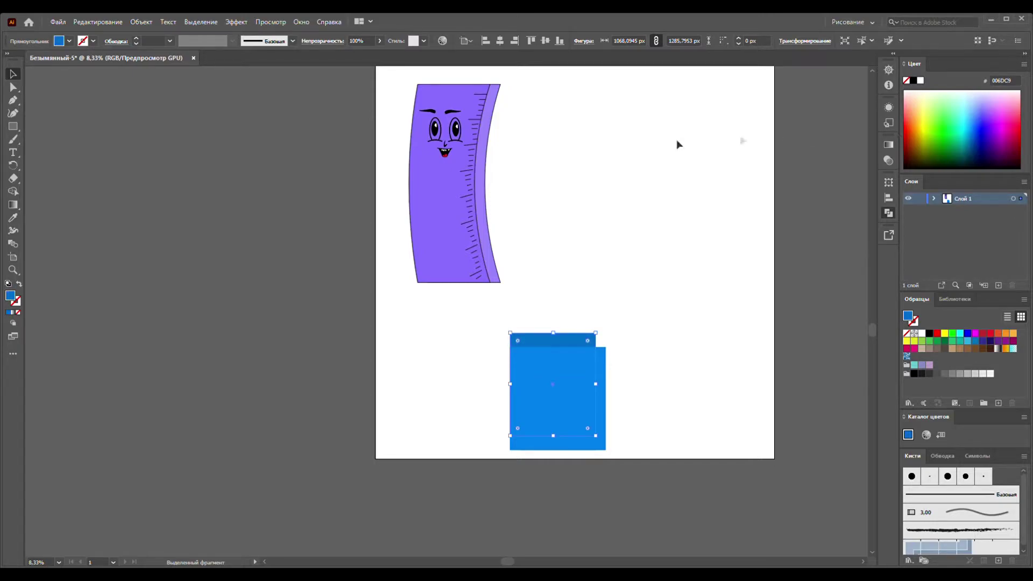
click(480, 302)
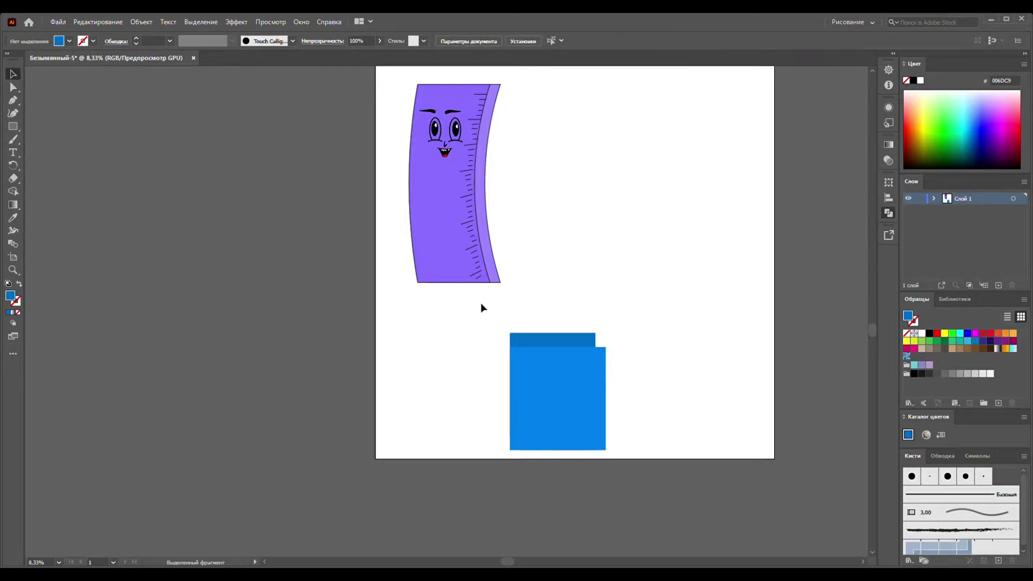
drag(479, 321, 564, 433)
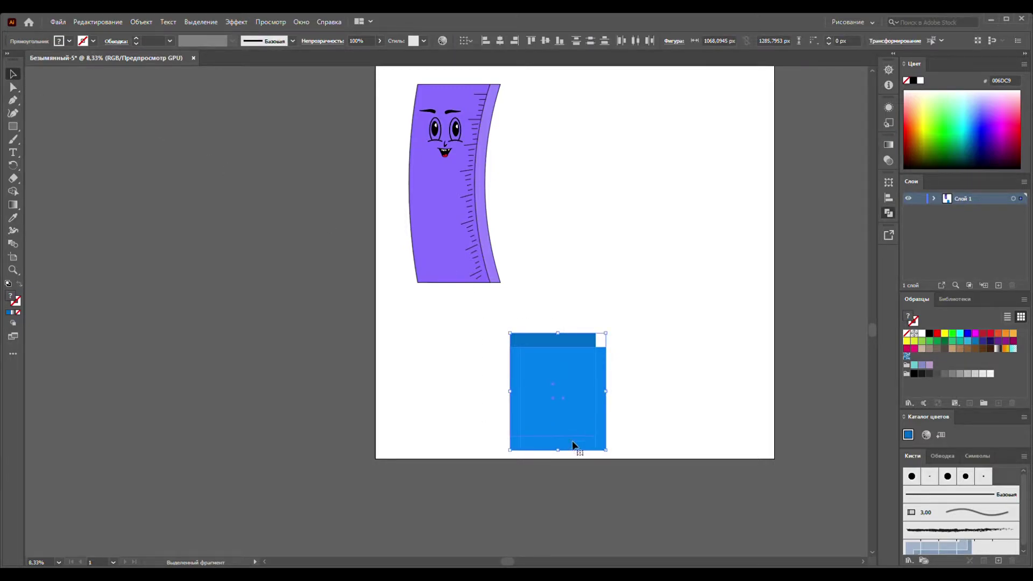
click(644, 415)
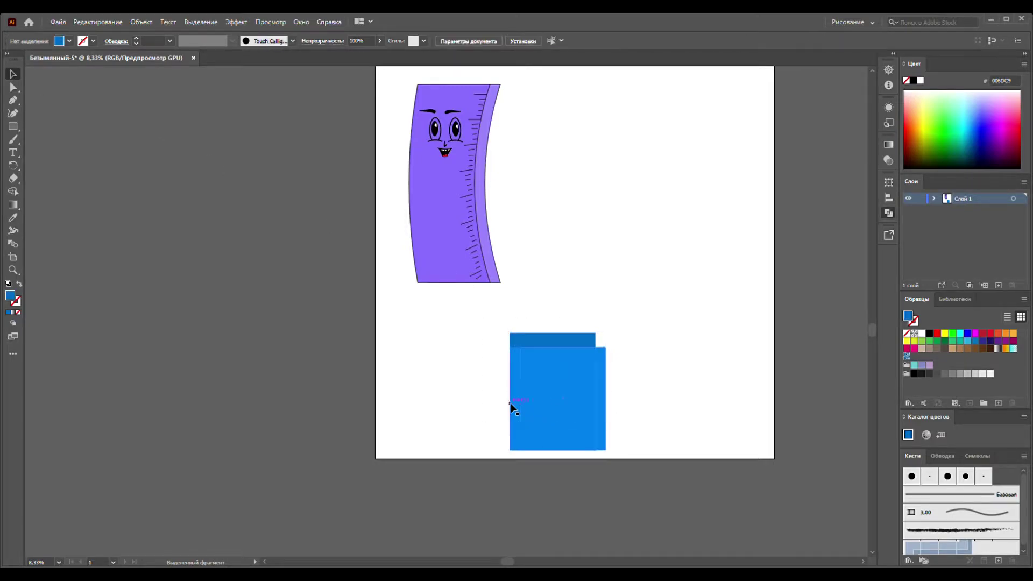
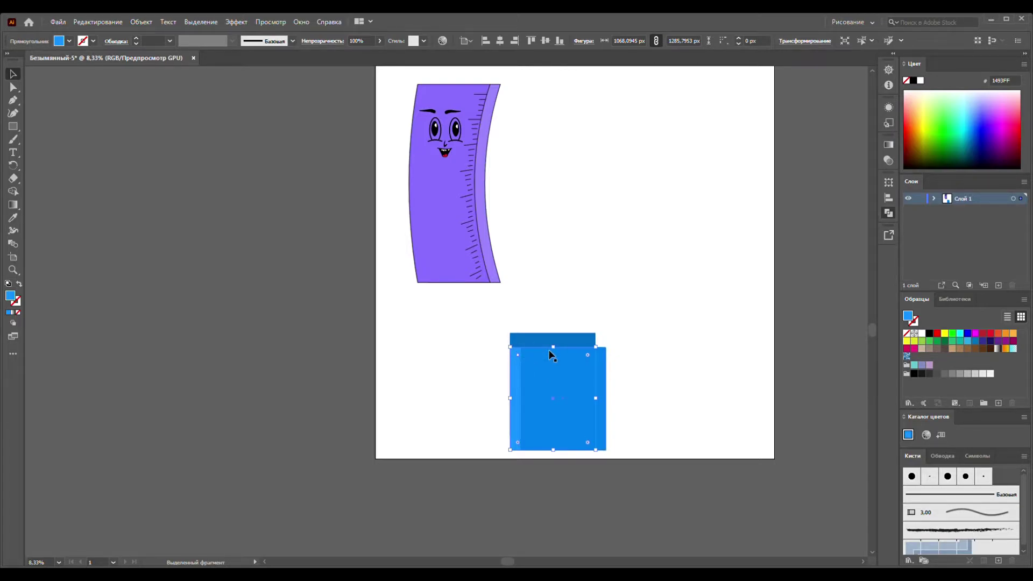
- Using the Curvature tool, pull the spine's top corner up to the top band and curve its top and bottom edges
scroll(558, 387, up, 3)
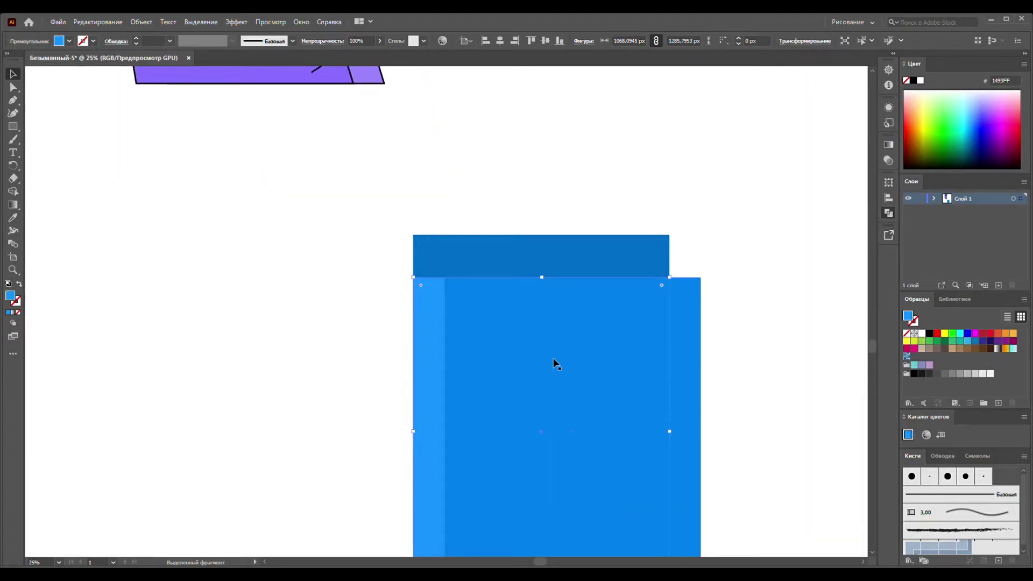
scroll(556, 358, down, 3)
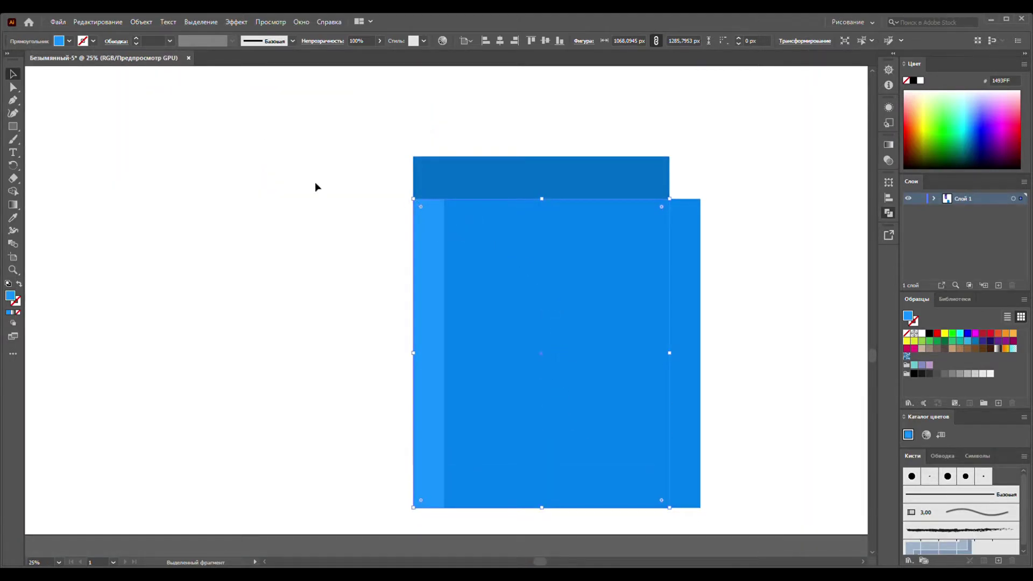
click(13, 114)
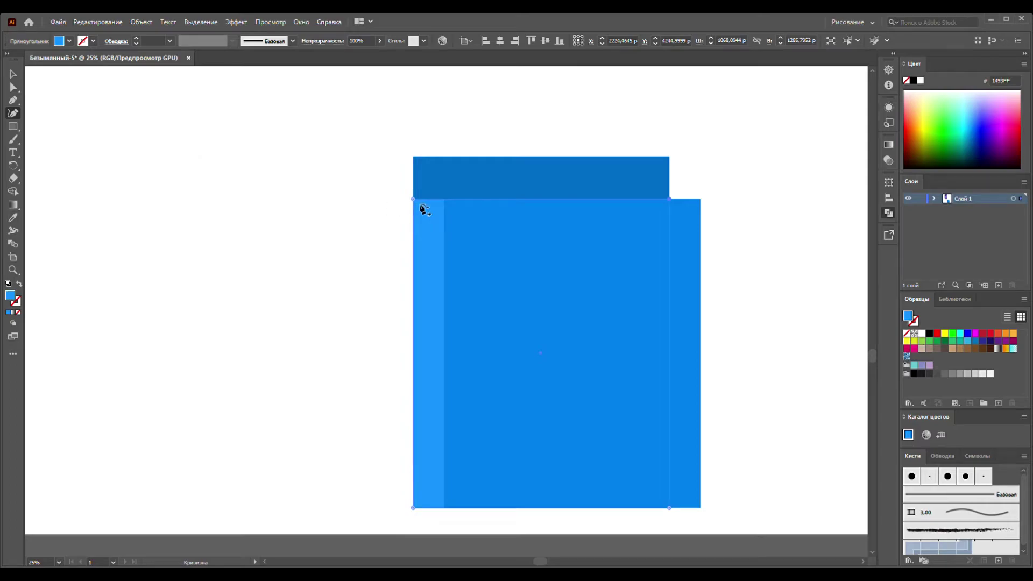
drag(413, 198, 413, 156)
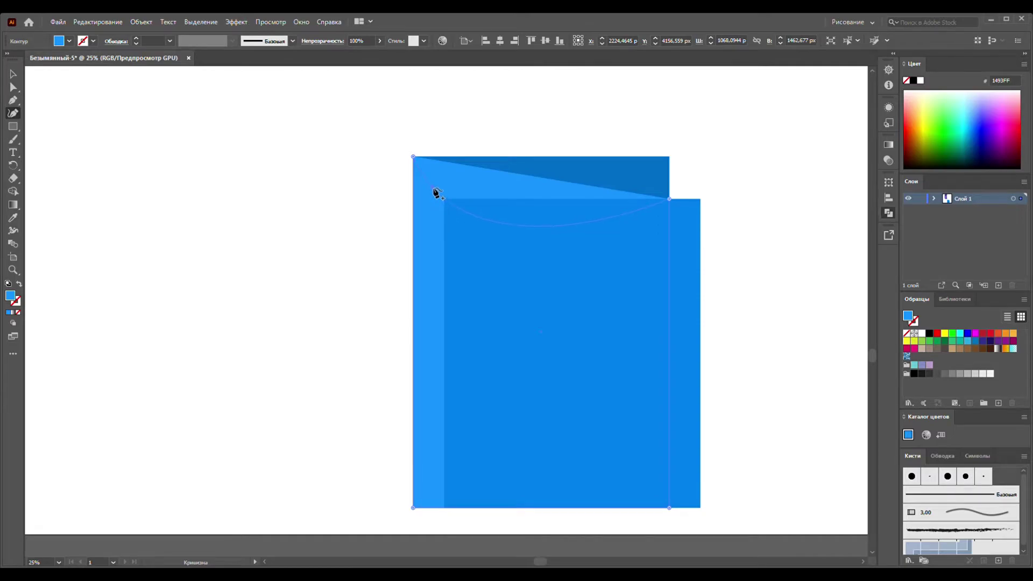
click(435, 190)
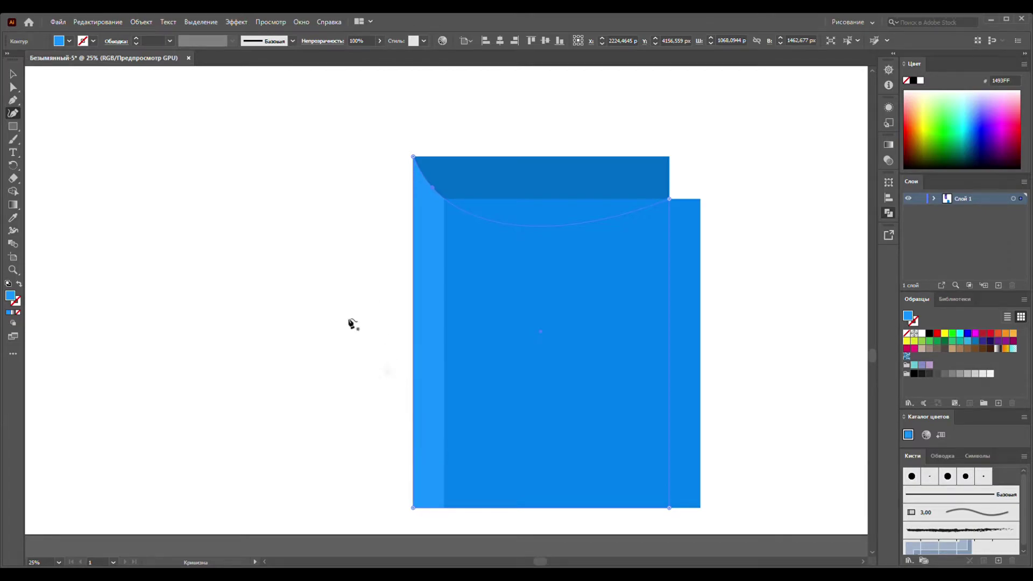
scroll(344, 307, down, 2)
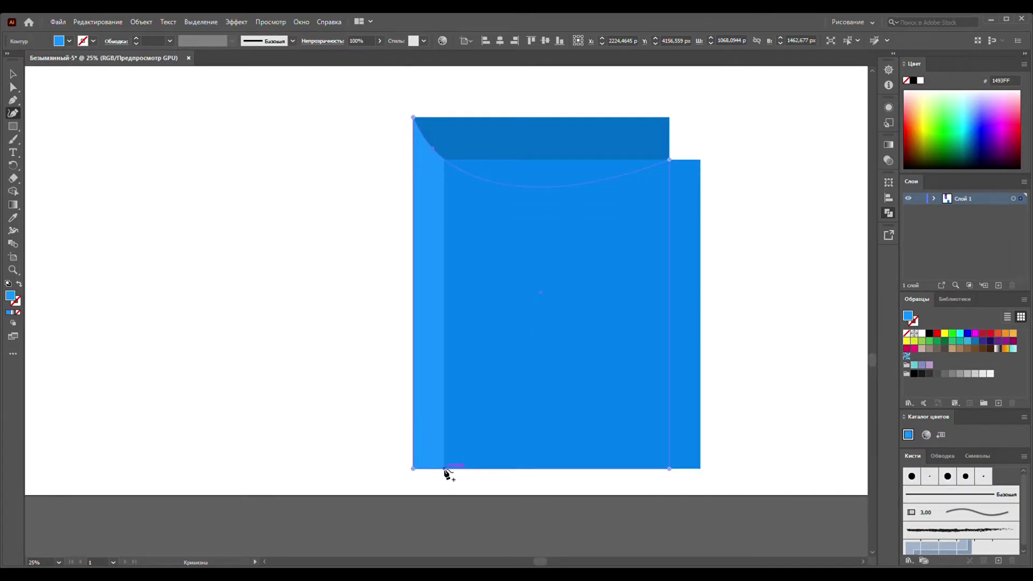
drag(434, 469, 428, 480)
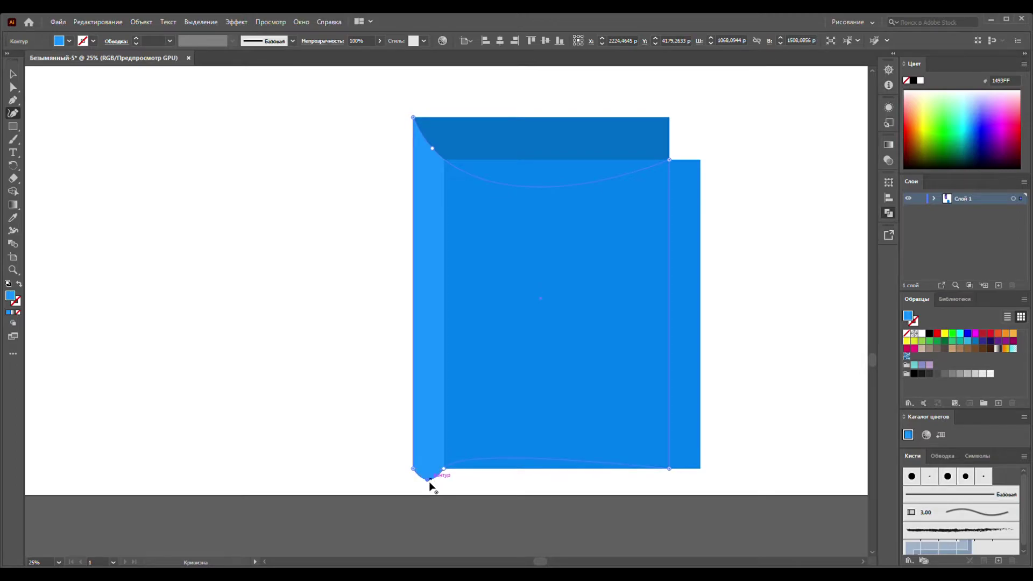
drag(430, 479, 429, 475)
- Bow the front cover panel's bottom edge downward into a curve
click(575, 468)
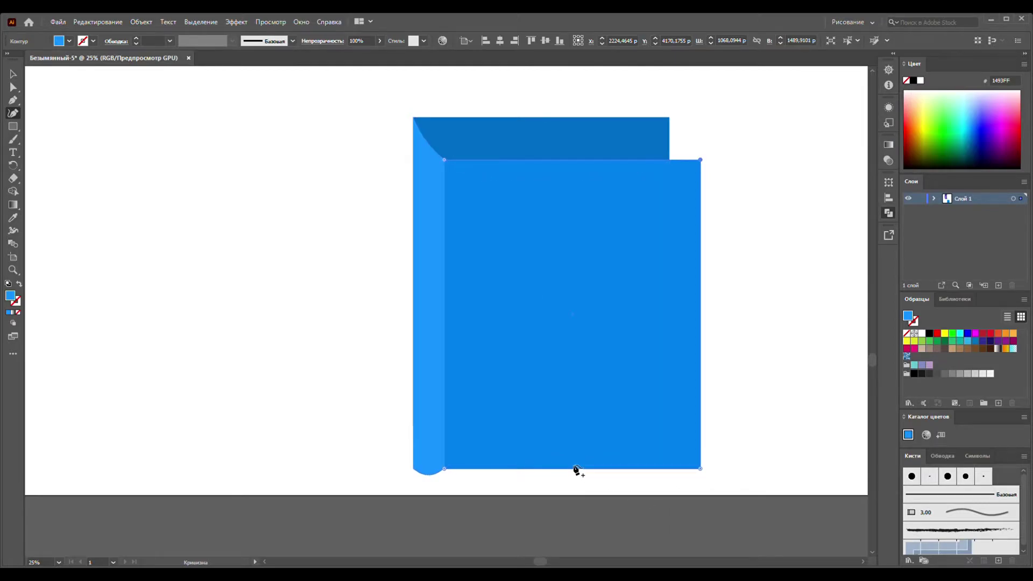
drag(574, 468, 574, 463)
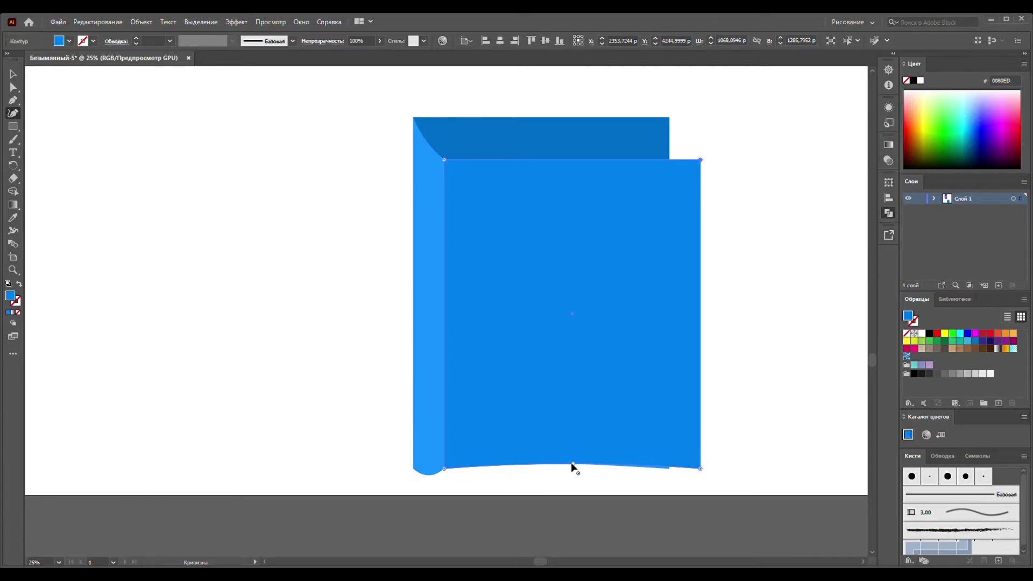
drag(572, 466, 573, 477)
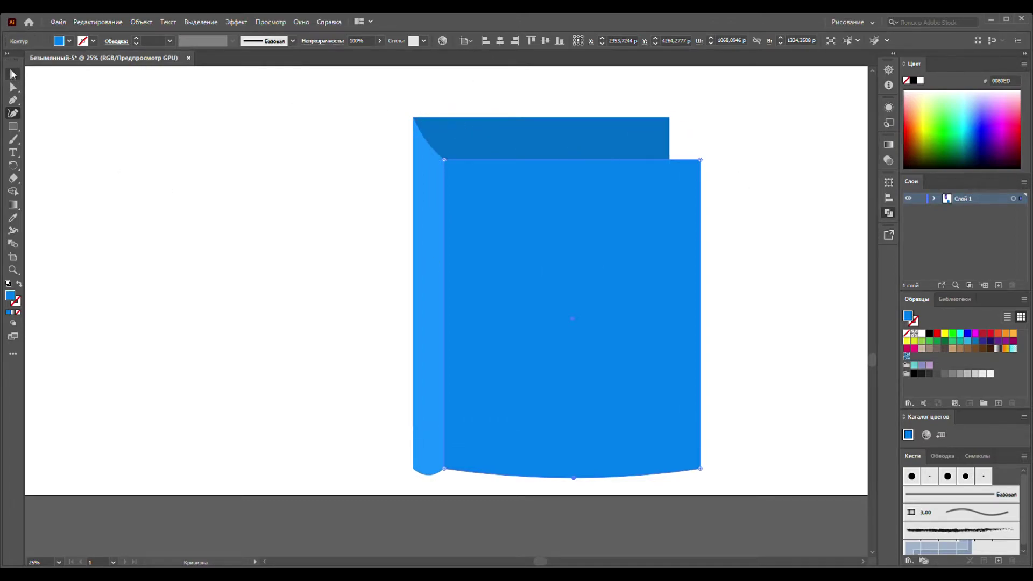
click(12, 75)
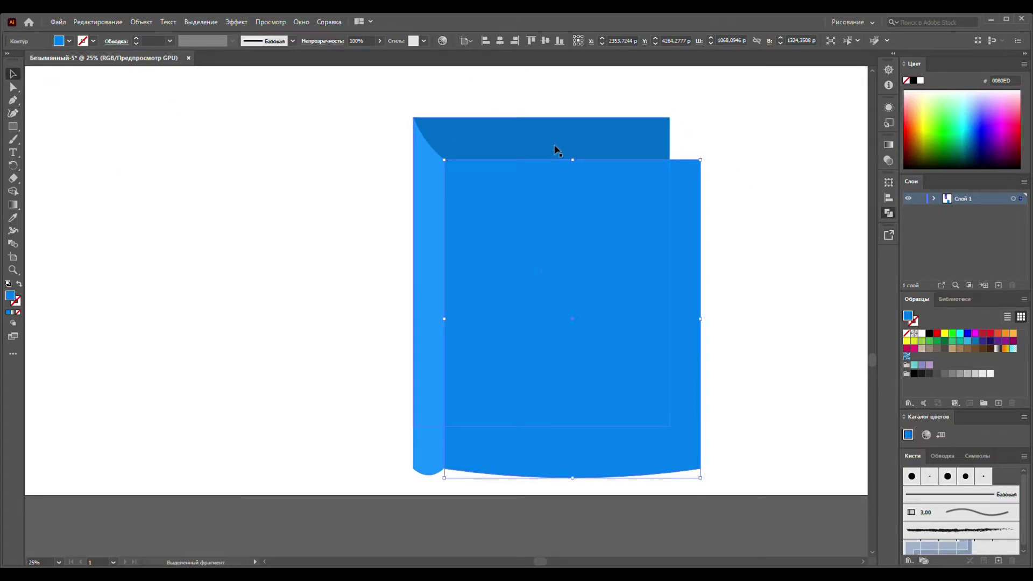
- Draw a small rectangle at the back cover's top-right corner, send it backward, and delete its top-right anchor
click(13, 126)
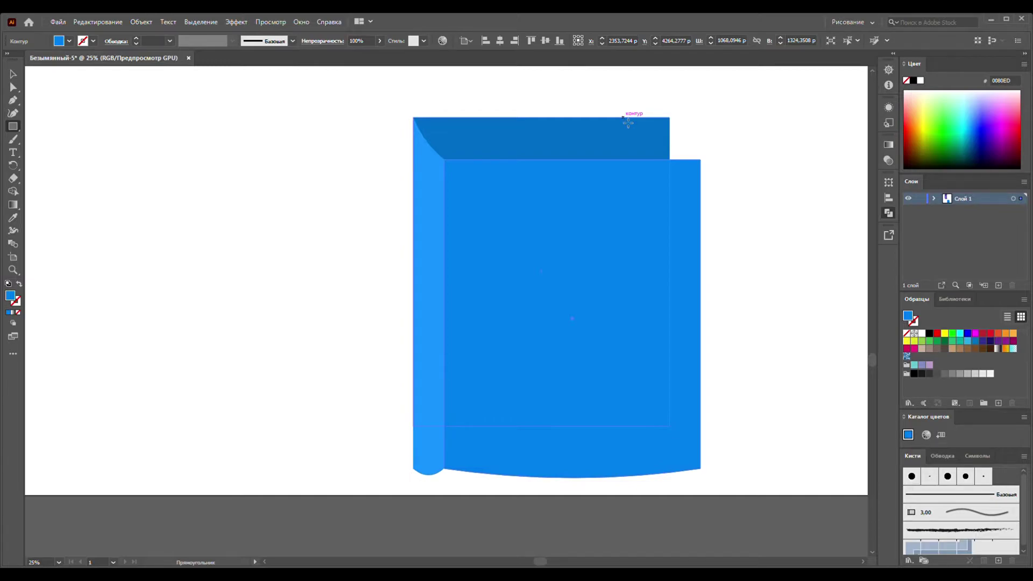
drag(674, 124, 704, 193)
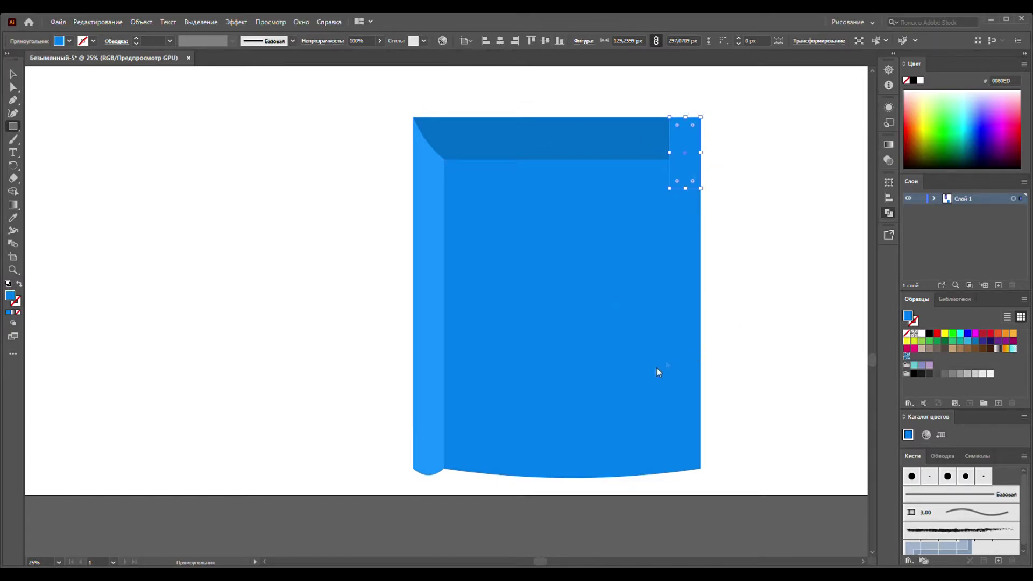
key(ctrl+bracketleft)
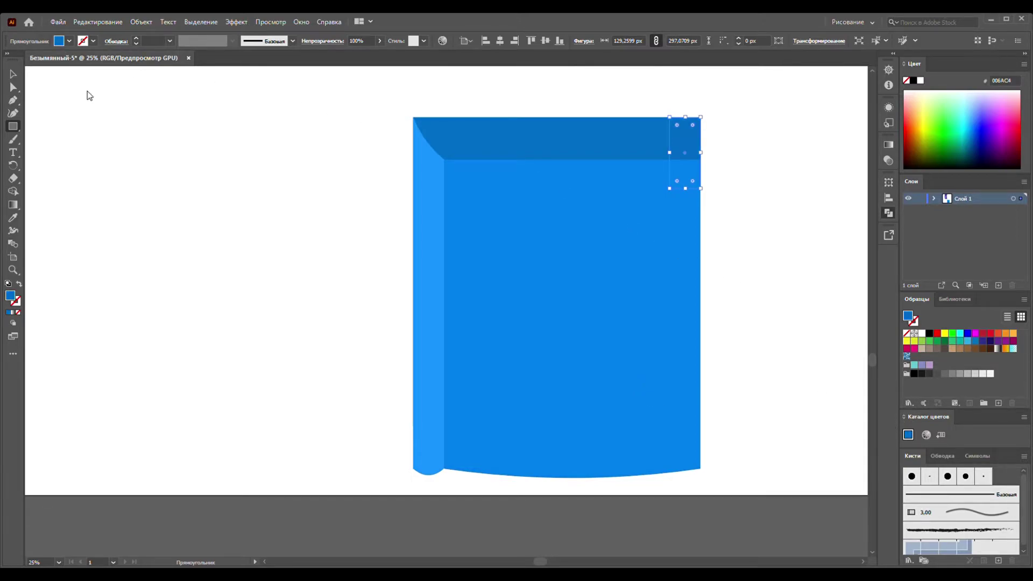
click(13, 100)
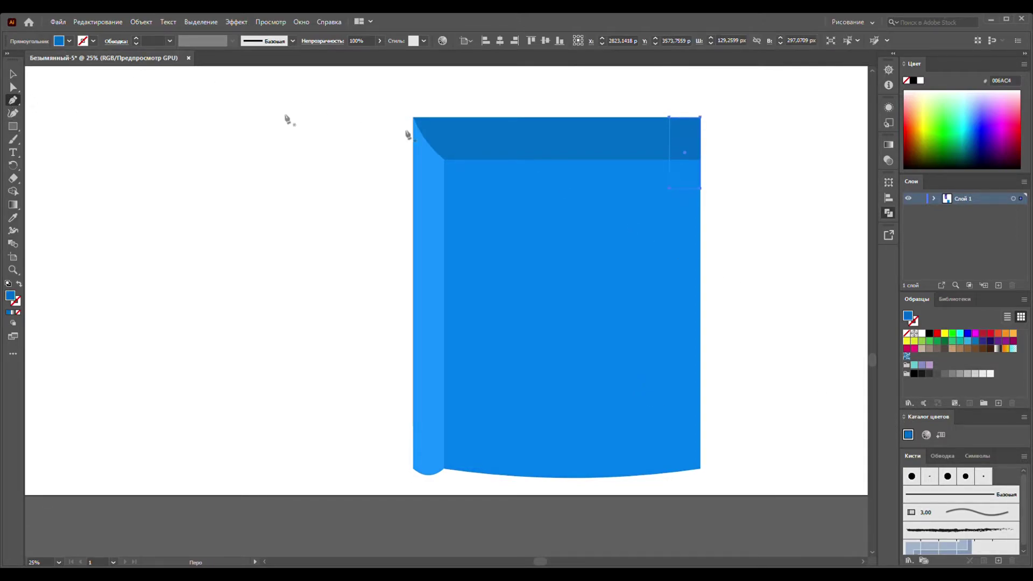
click(701, 116)
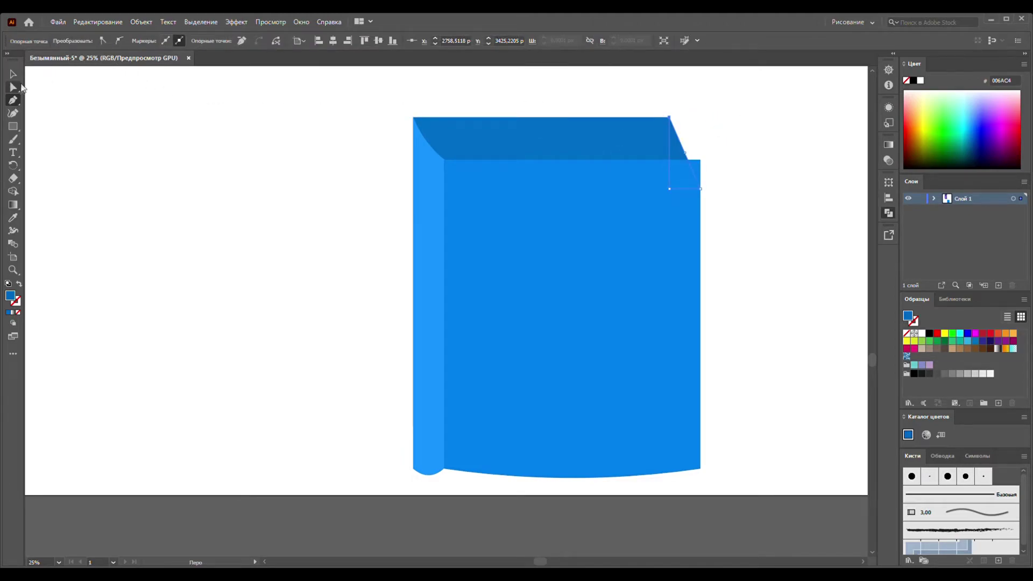
- Curve the corner piece's diagonal edge inward and round its outer point into a curl
click(13, 113)
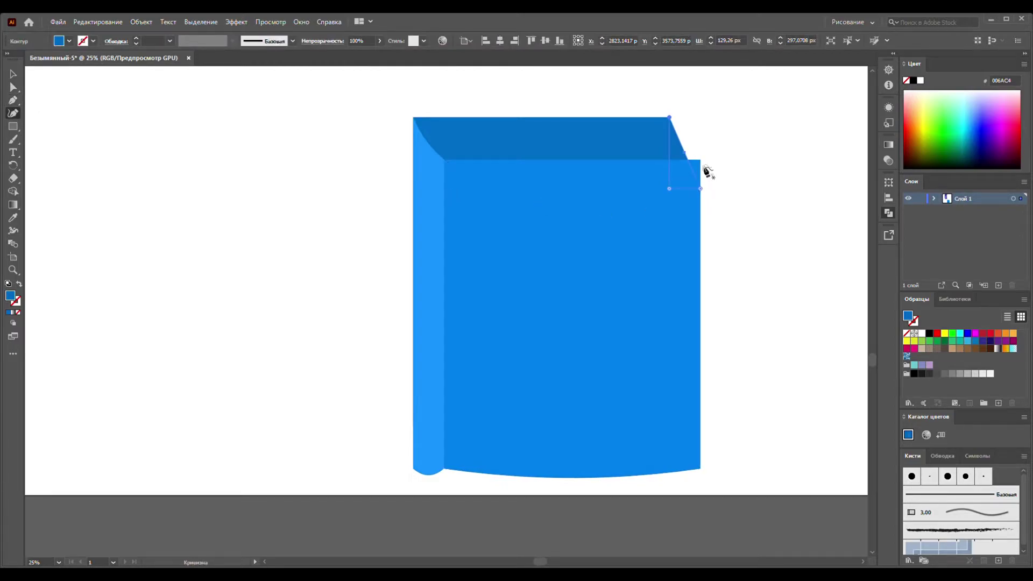
drag(685, 153, 678, 146)
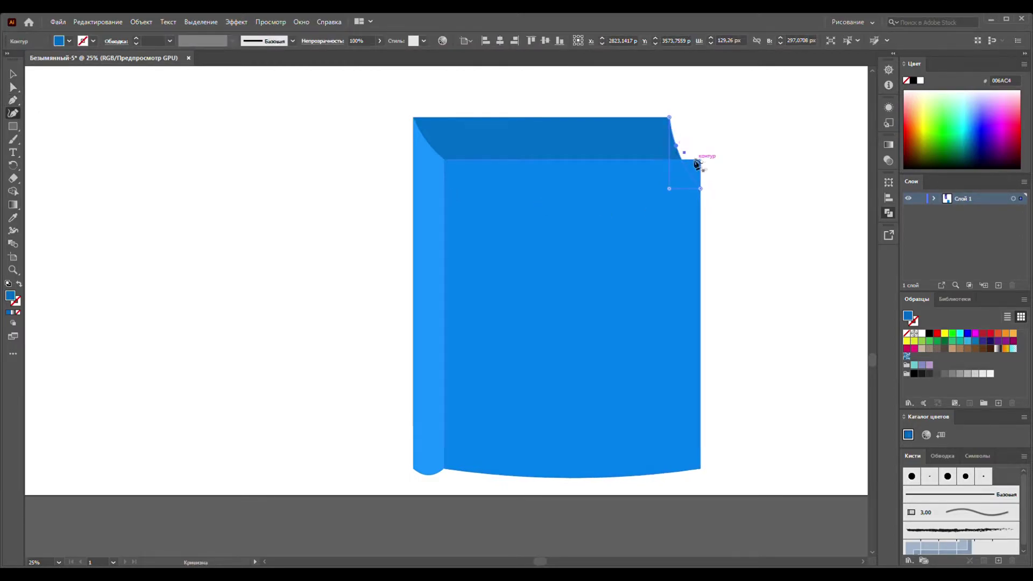
drag(697, 163, 699, 163)
double_click(699, 162)
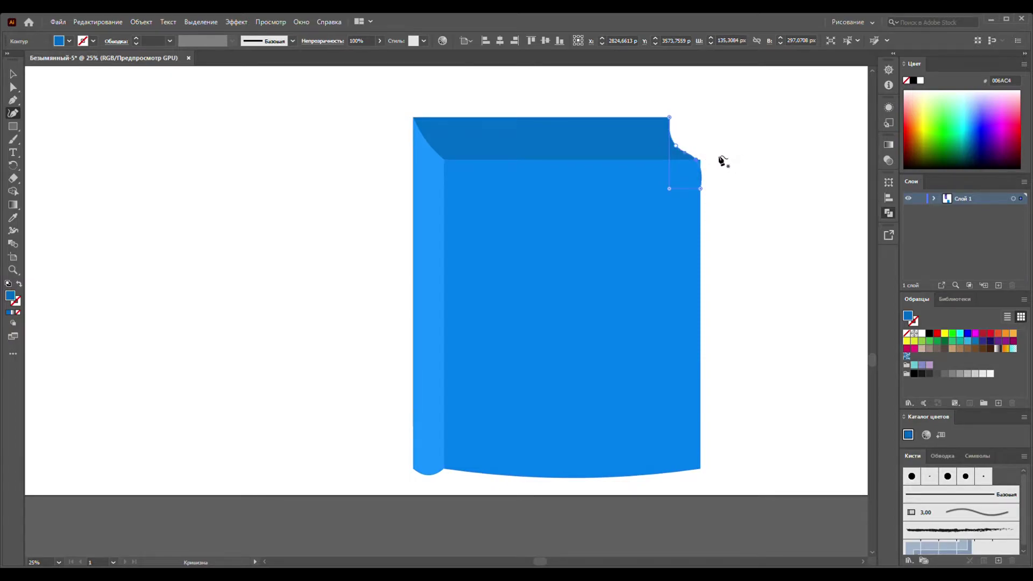
scroll(689, 136, down, 1)
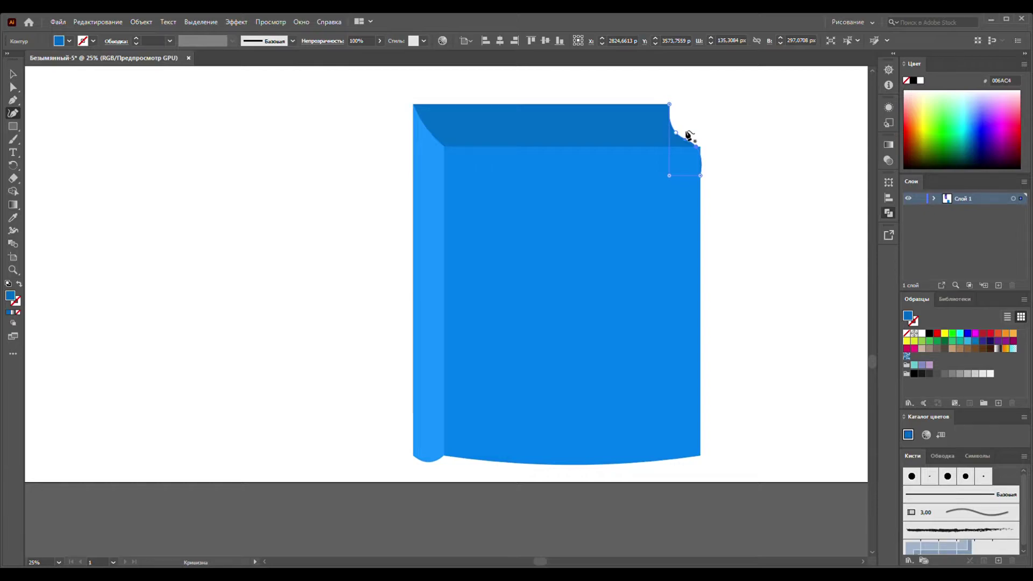
key(ctrl+shift+a)
click(562, 152)
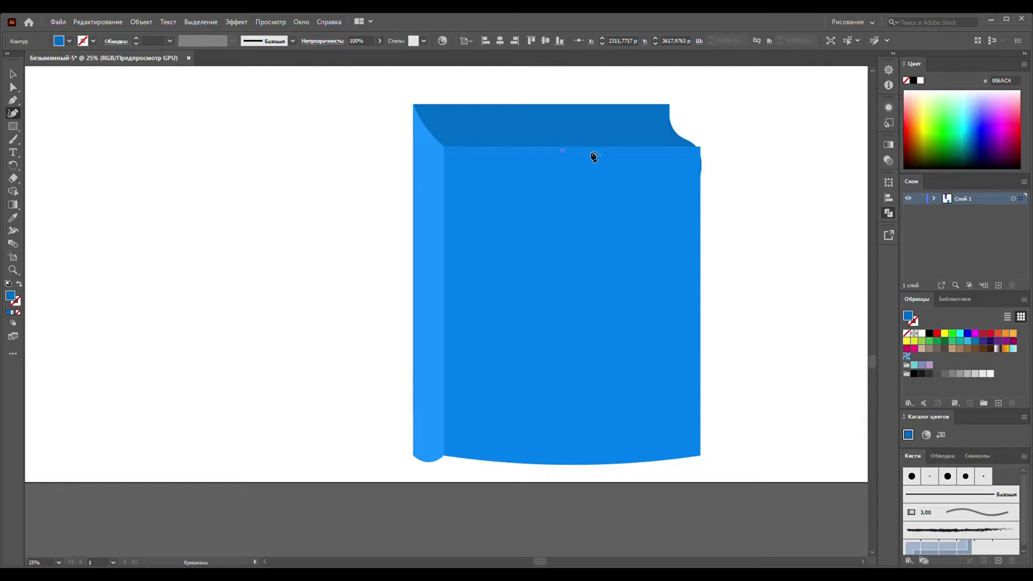
- Add a point to the front cover's top edge and dip it slightly
key(ctrl+shift+a)
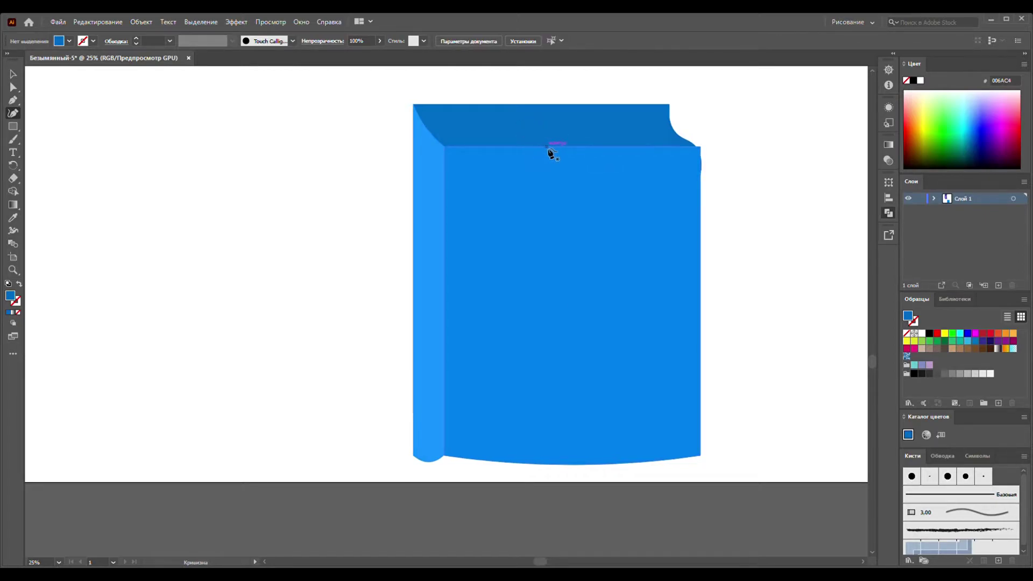
click(555, 149)
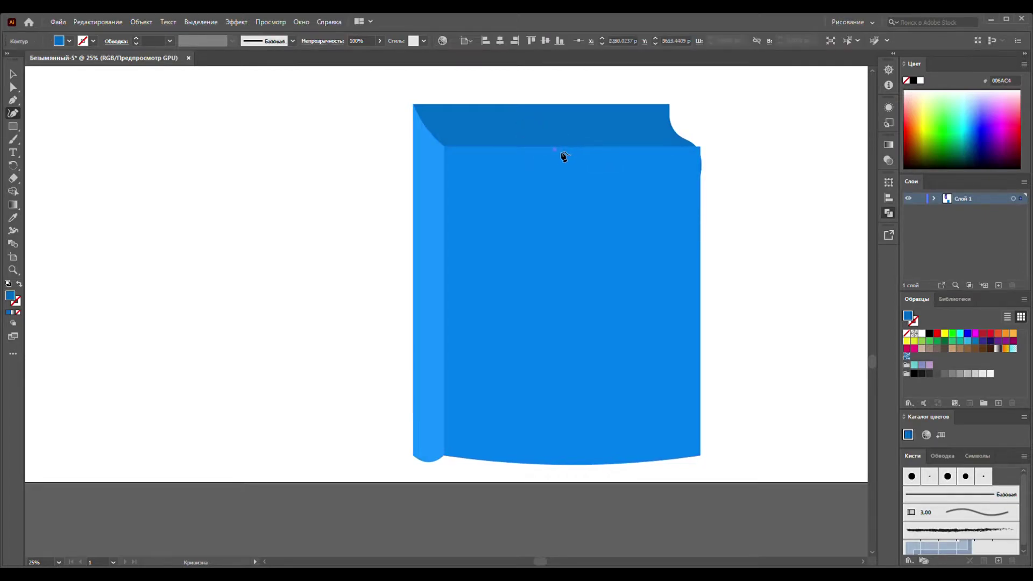
key(ctrl+shift+a)
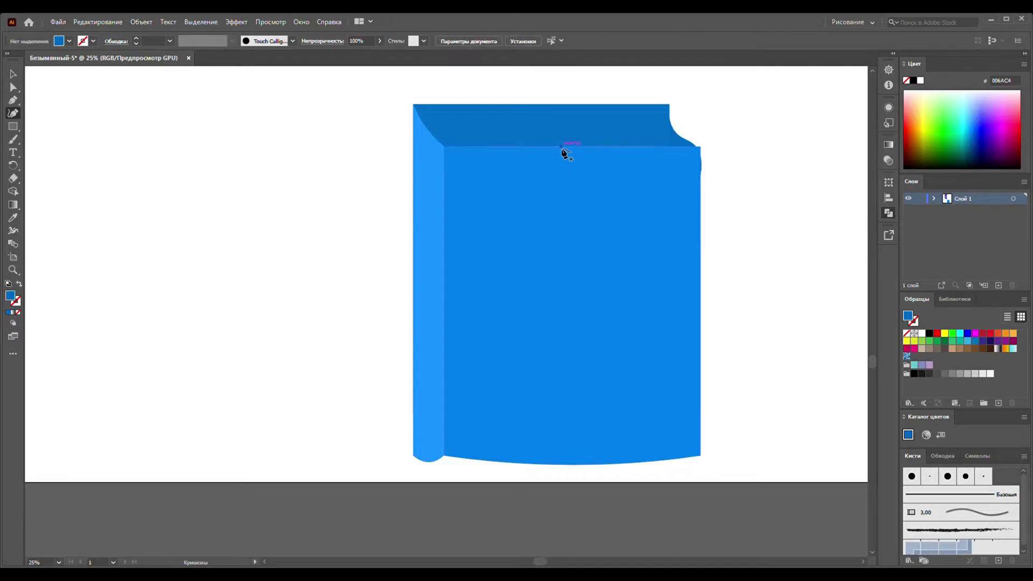
click(566, 155)
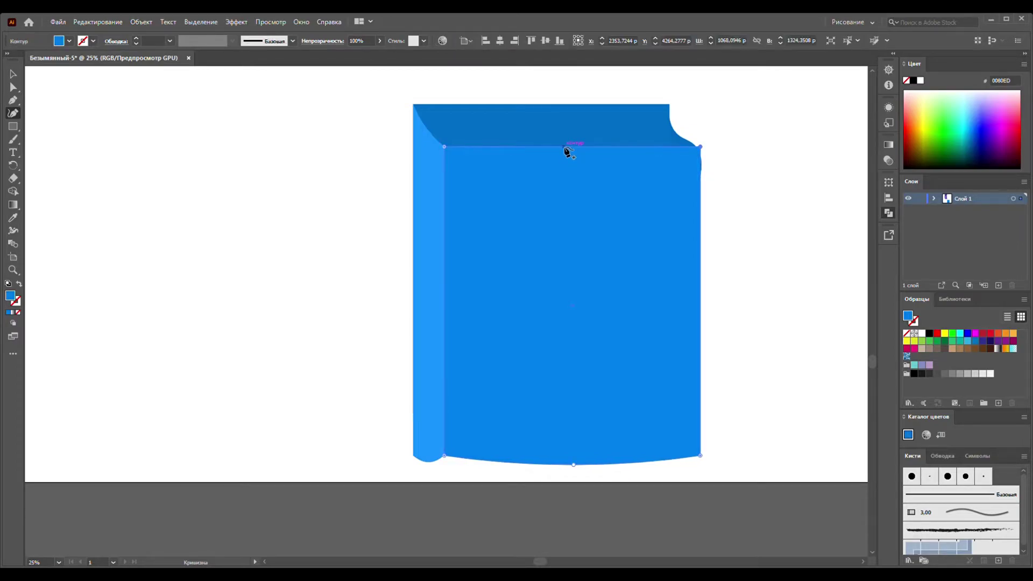
click(565, 150)
drag(566, 151, 567, 152)
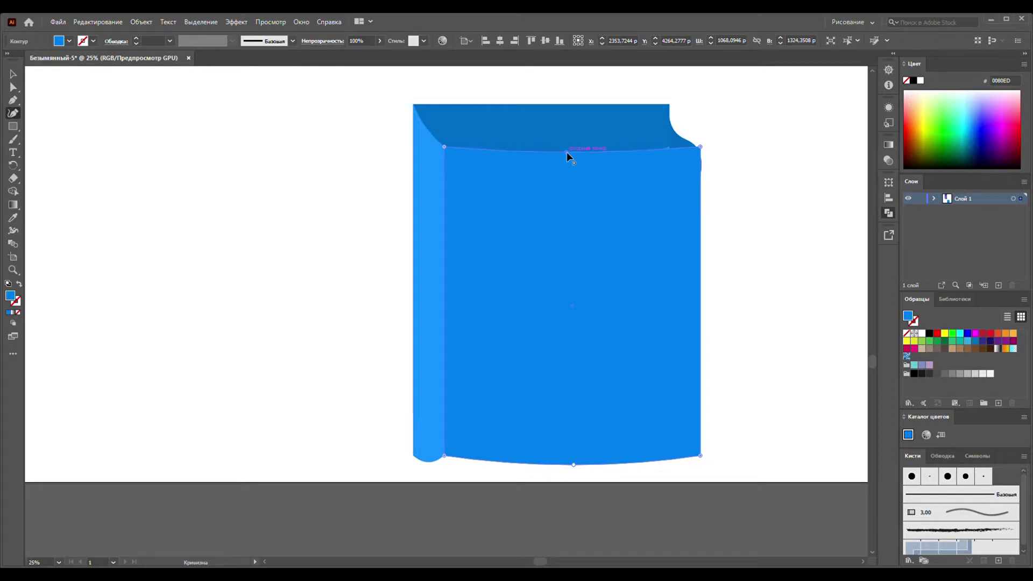
- Narrow the curled corner piece to fit the cover edge
click(15, 73)
scroll(769, 142, up, 4)
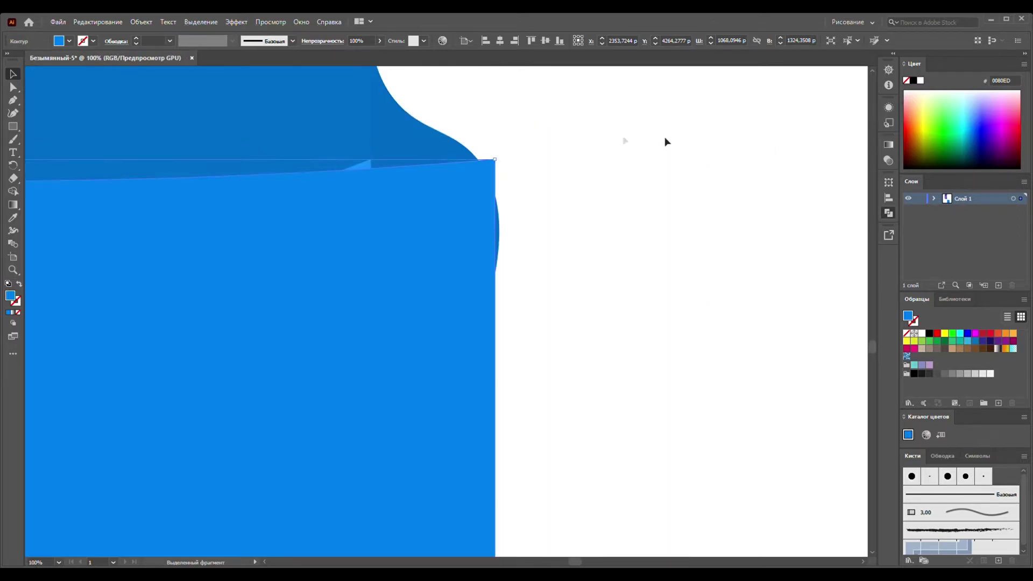
scroll(466, 177, down, 2)
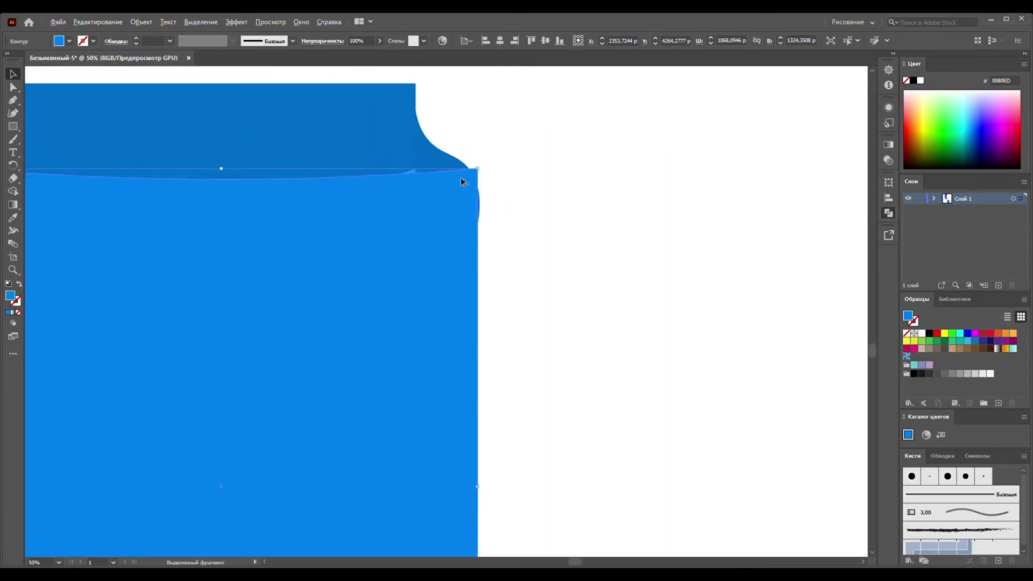
click(442, 159)
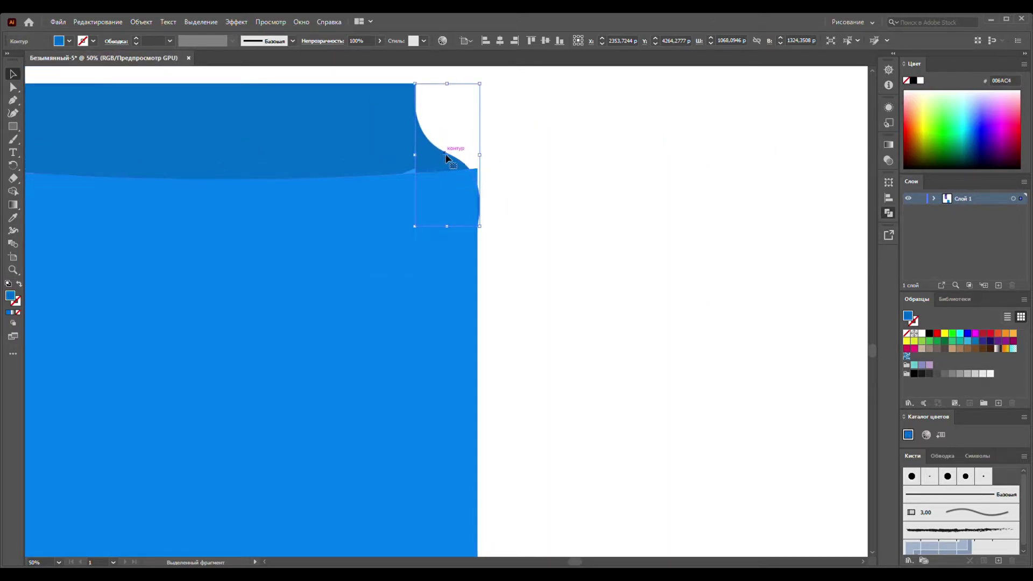
drag(484, 162, 477, 159)
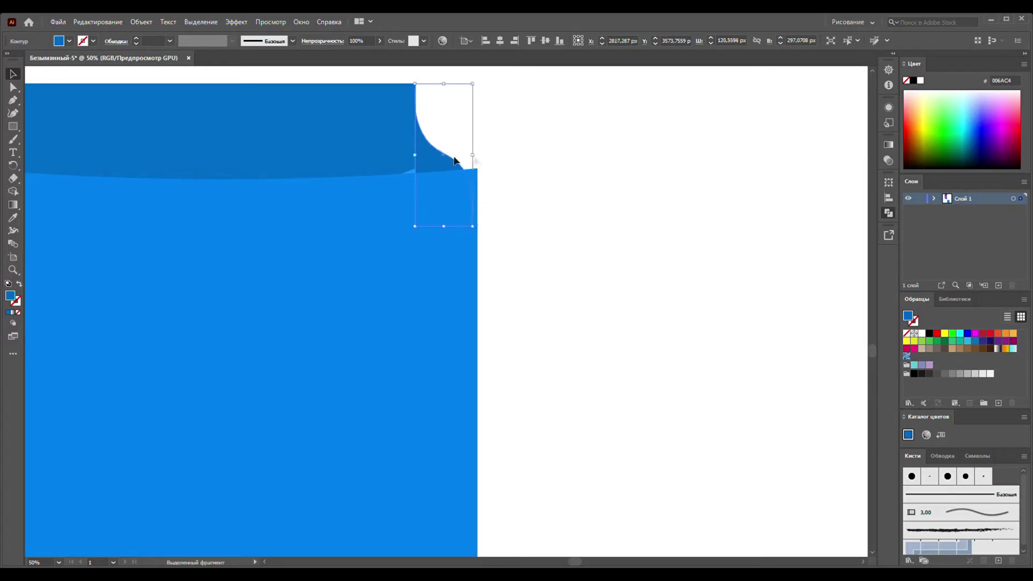
- Bend the front cover's top edge into a smooth curve down toward the right corner
click(411, 173)
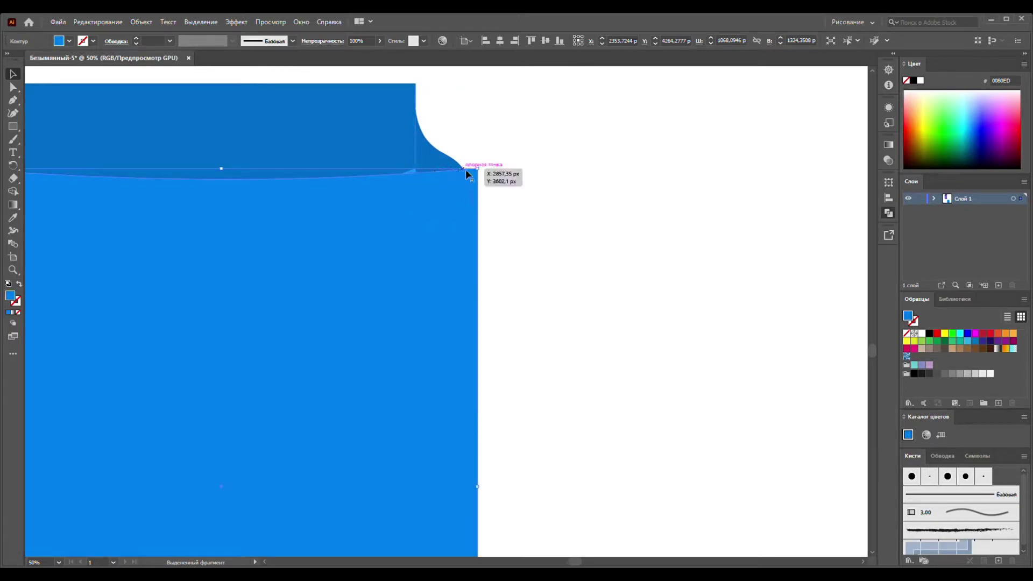
scroll(466, 173, down, 2)
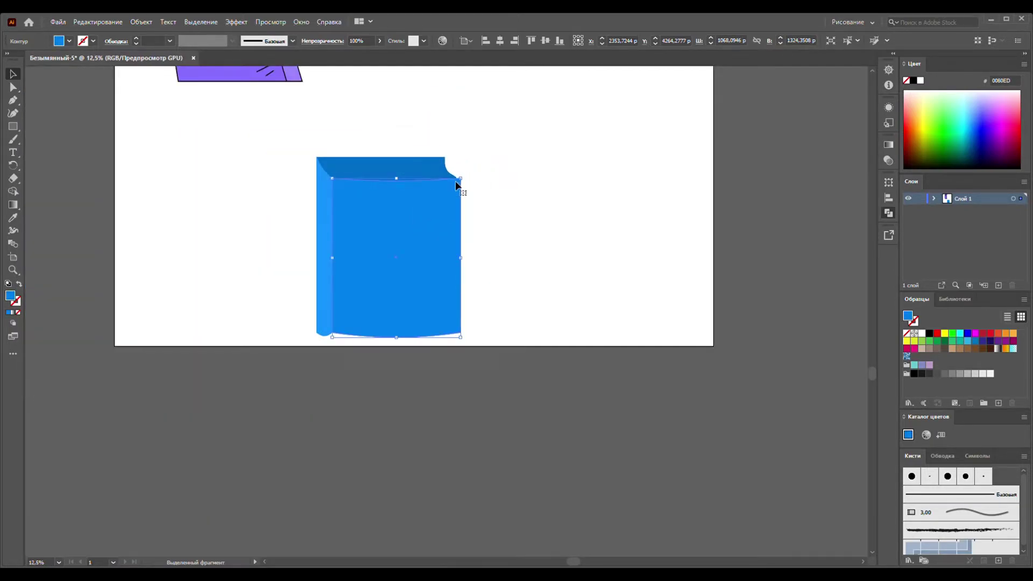
scroll(461, 180, up, 1)
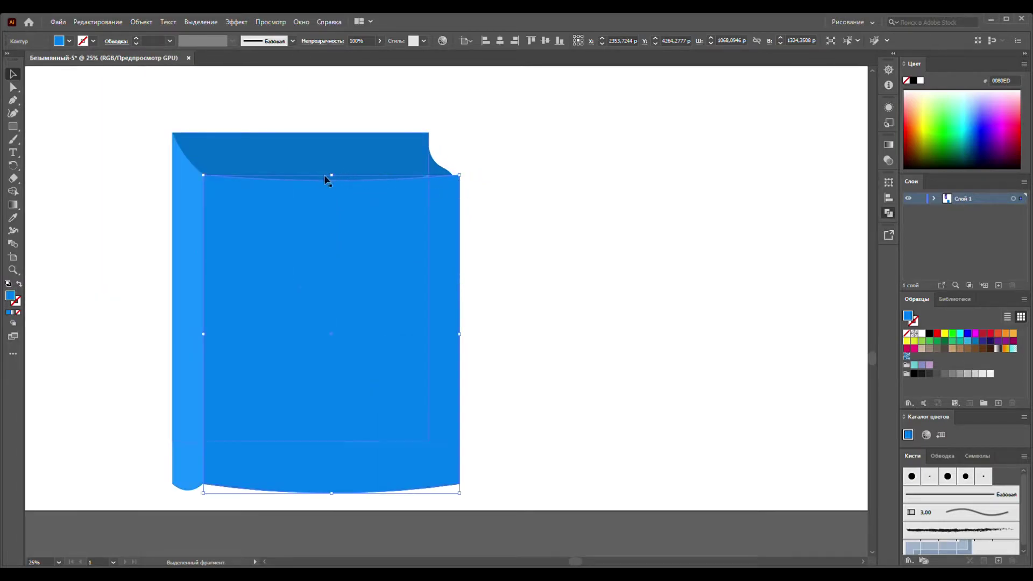
click(14, 114)
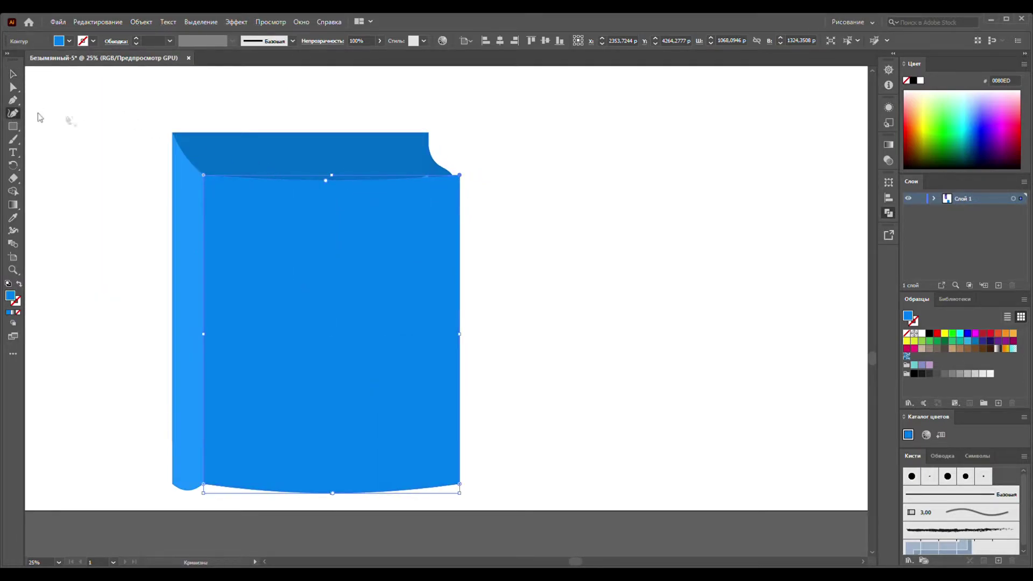
drag(430, 179, 425, 188)
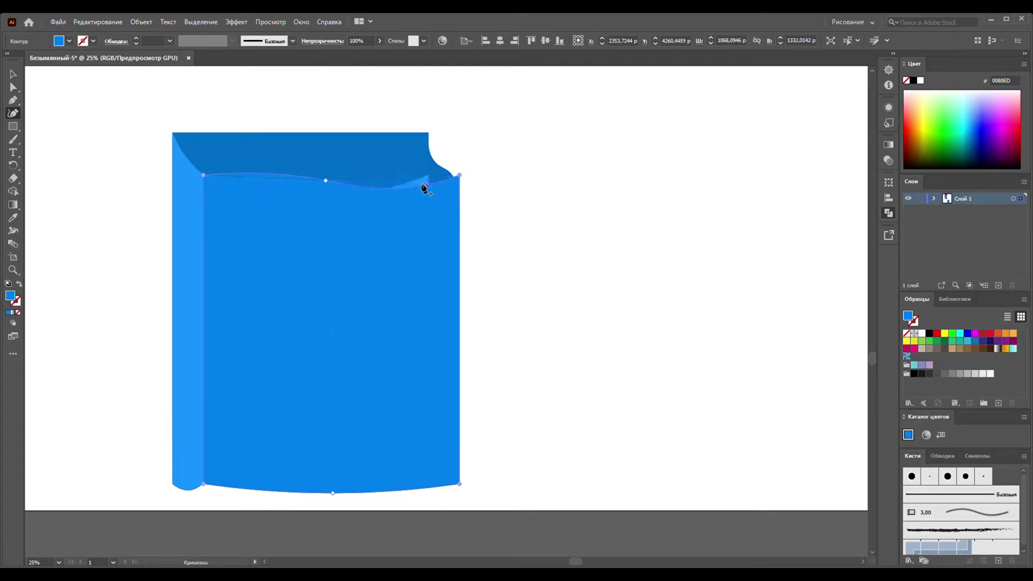
click(429, 178)
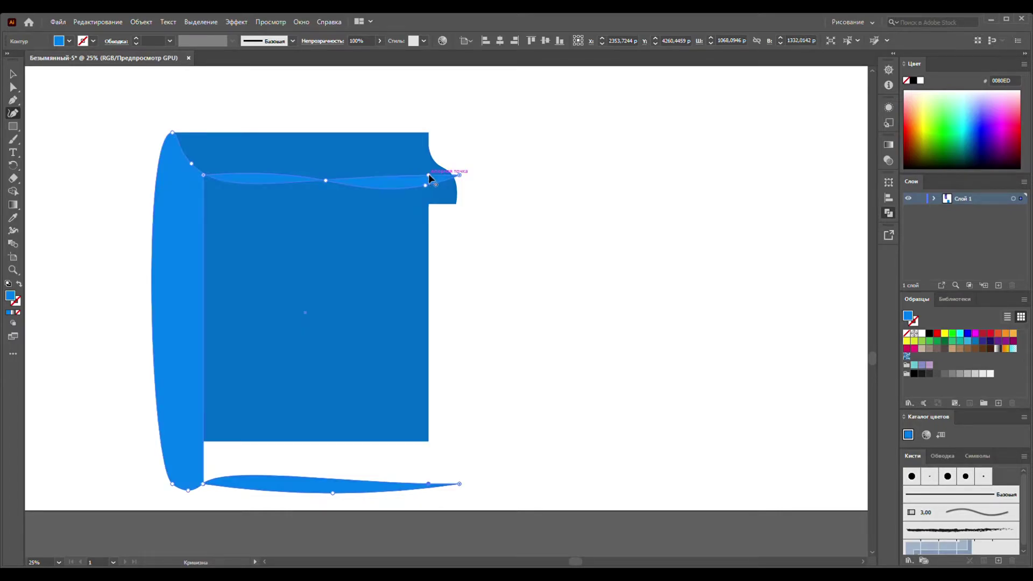
click(428, 187)
key(Escape)
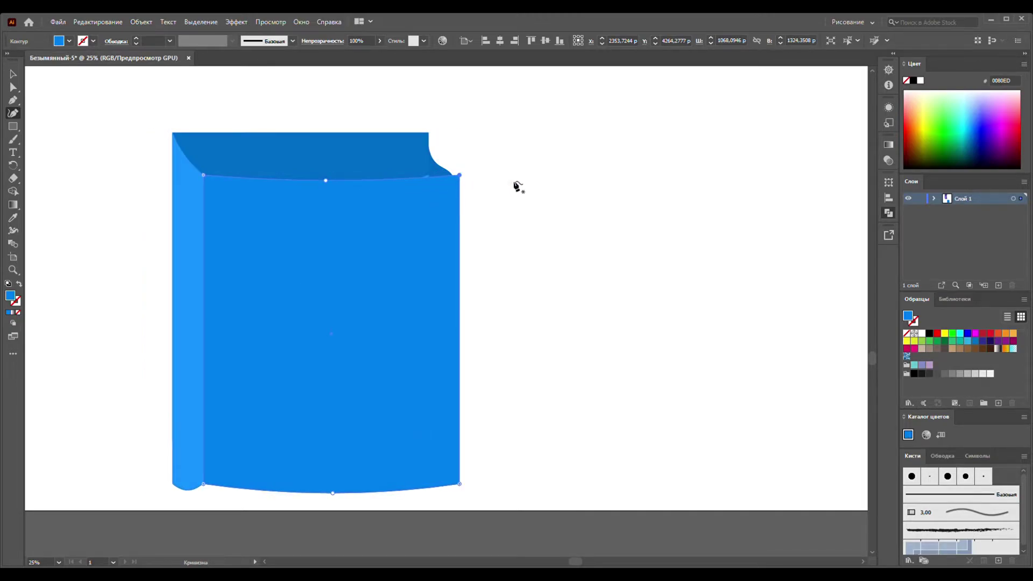
scroll(396, 182, up, 4)
click(528, 176)
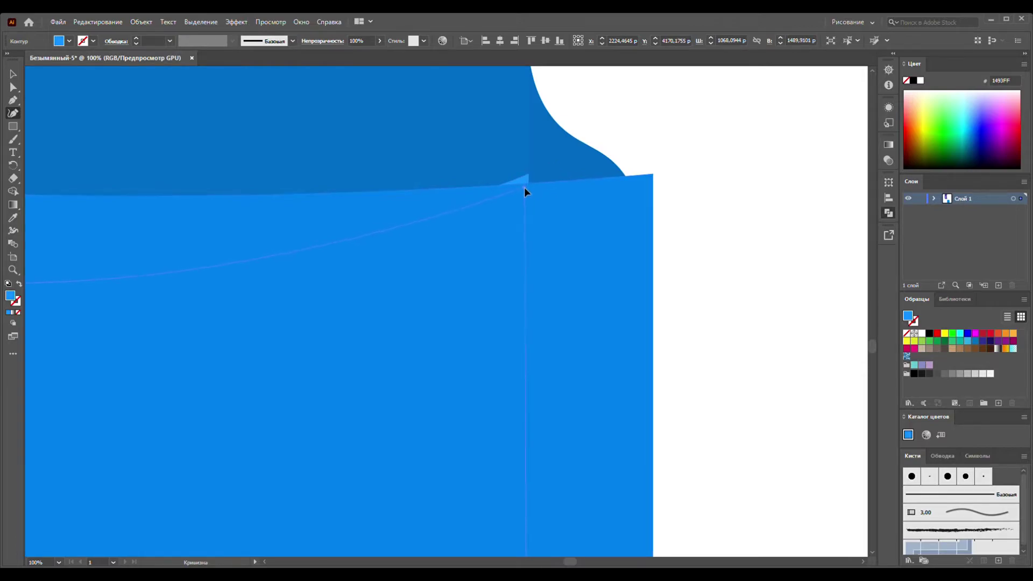
scroll(553, 177, down, 6)
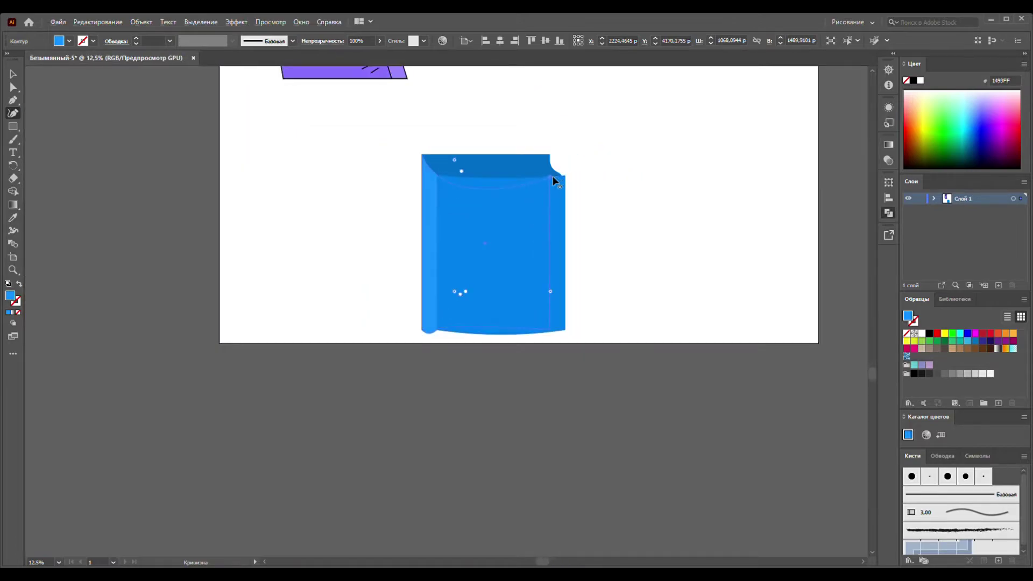
click(11, 71)
- Draw a short curved Pen line across the upper part of the spine
click(273, 144)
click(304, 149)
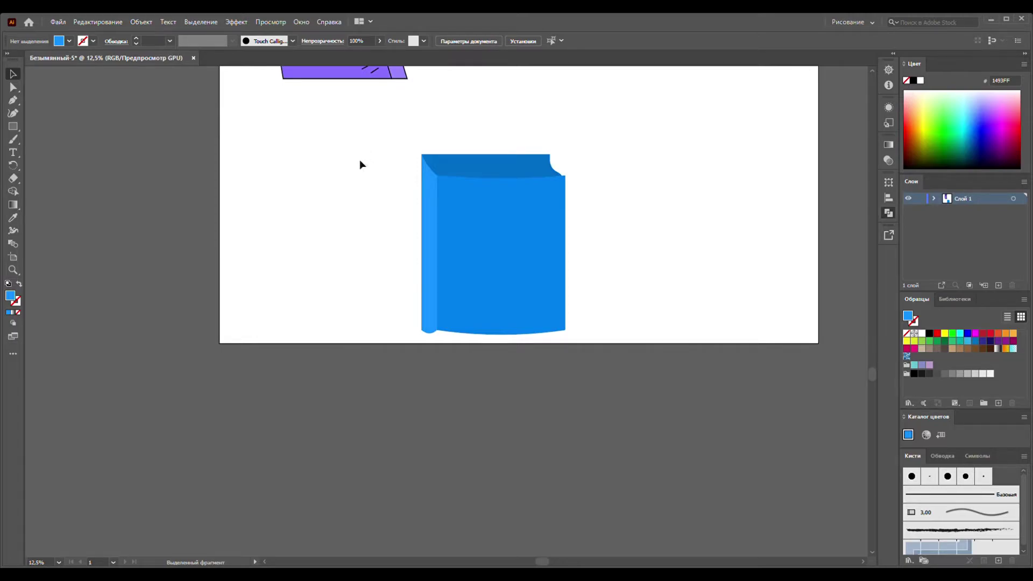
click(13, 100)
scroll(427, 210, up, 3)
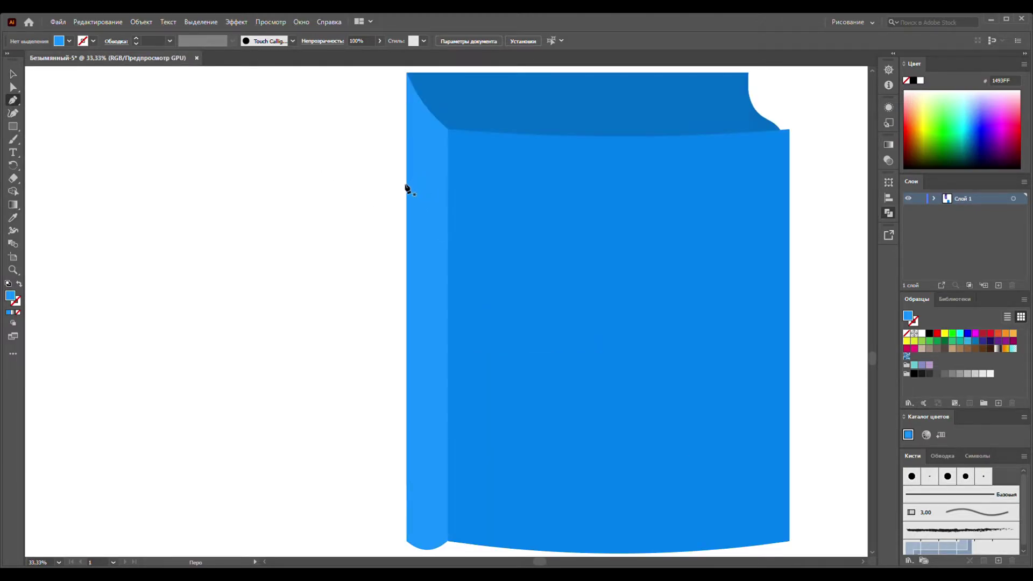
click(406, 184)
click(448, 198)
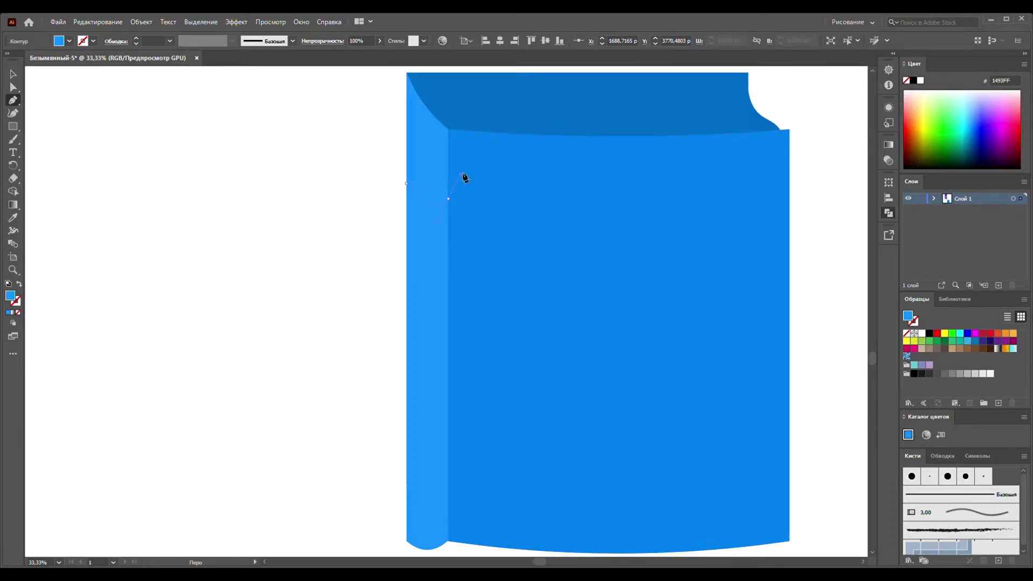
drag(458, 188, 461, 182)
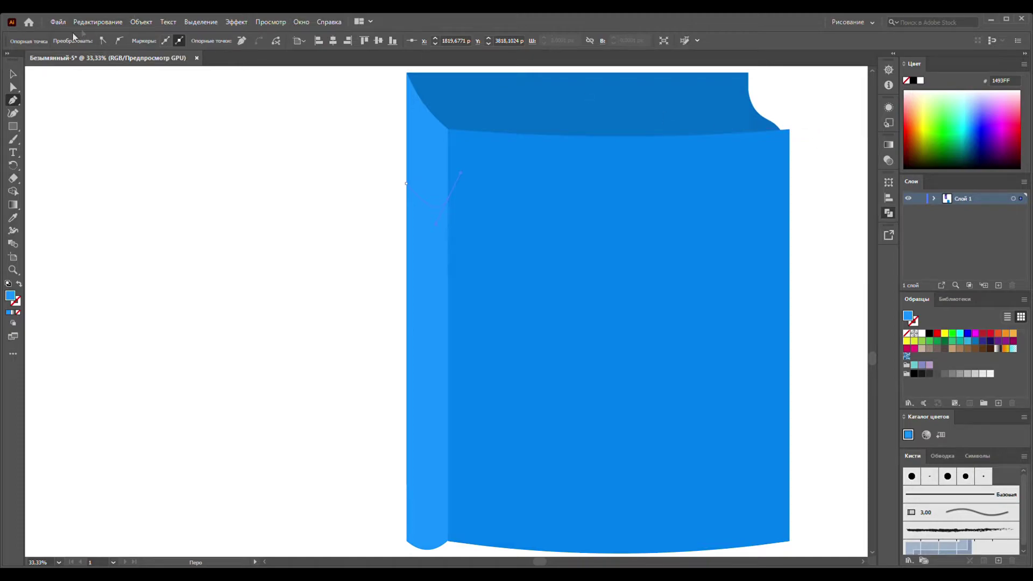
click(13, 74)
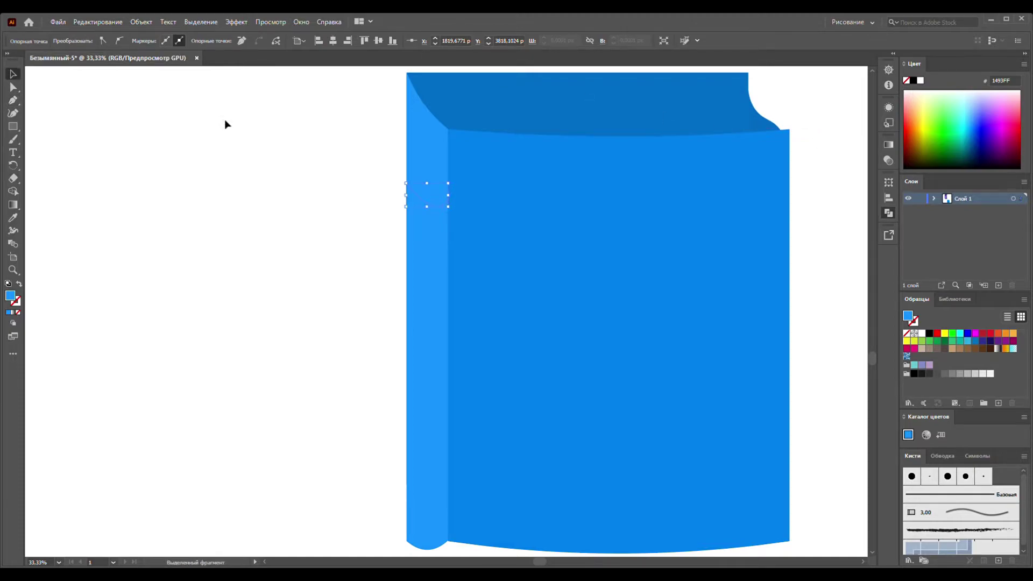
- Give the spine curve no fill and a dark 5 pt stroke
click(225, 119)
click(425, 202)
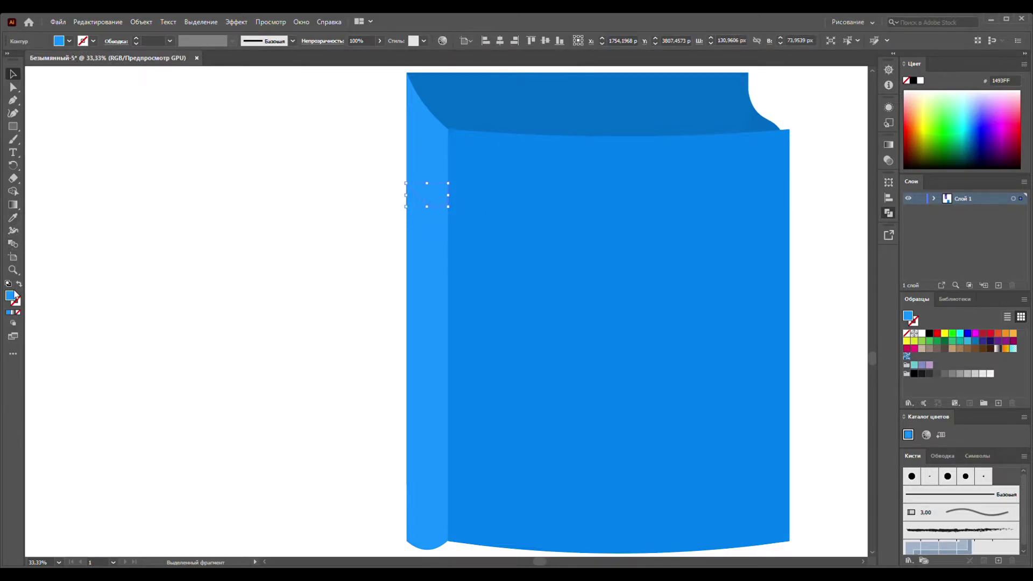
click(19, 285)
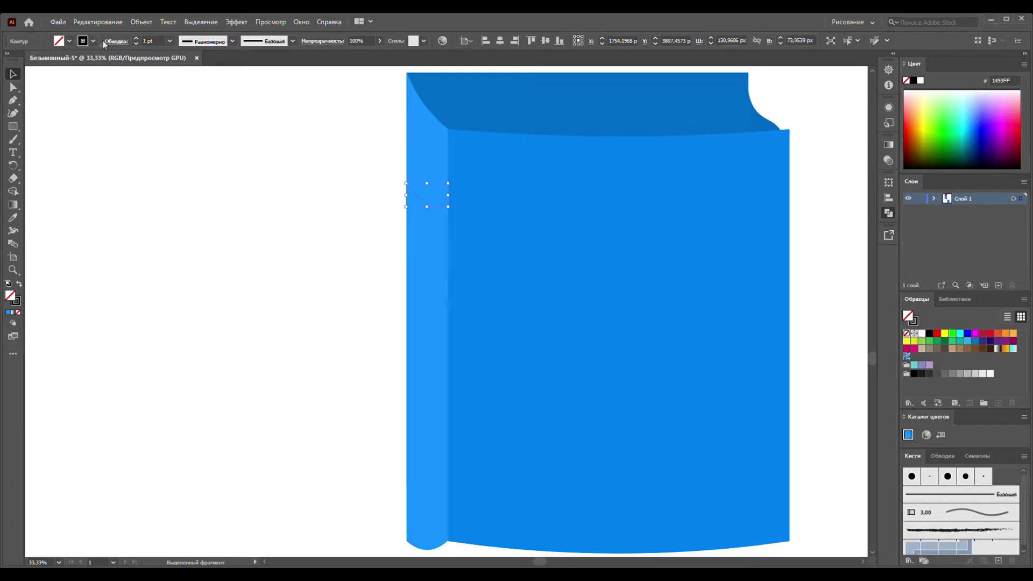
click(135, 40)
click(135, 39)
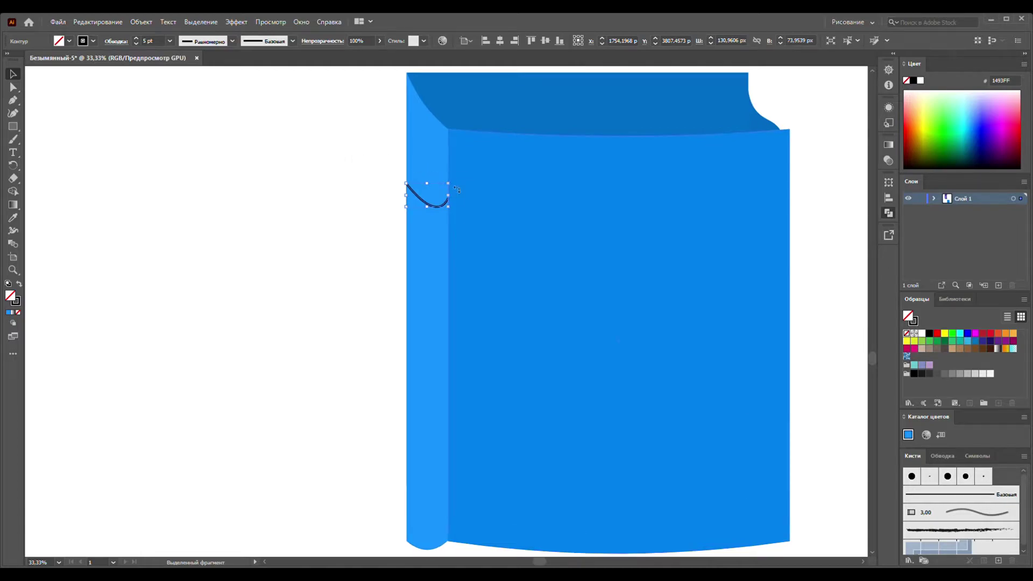
click(327, 156)
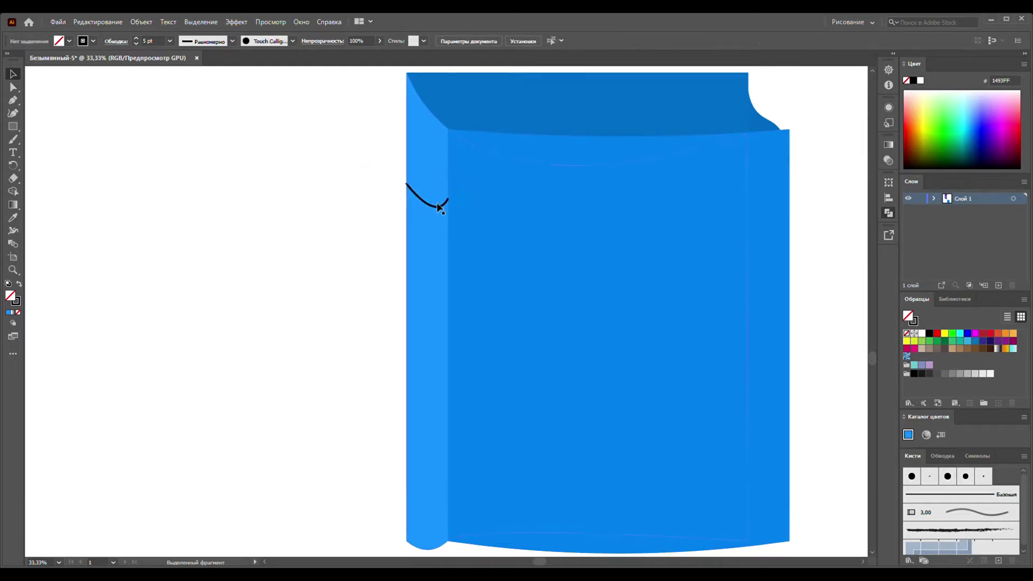
- Narrow the spine curve slightly and move it higher up the spine
scroll(446, 204, up, 2)
scroll(453, 202, down, 1)
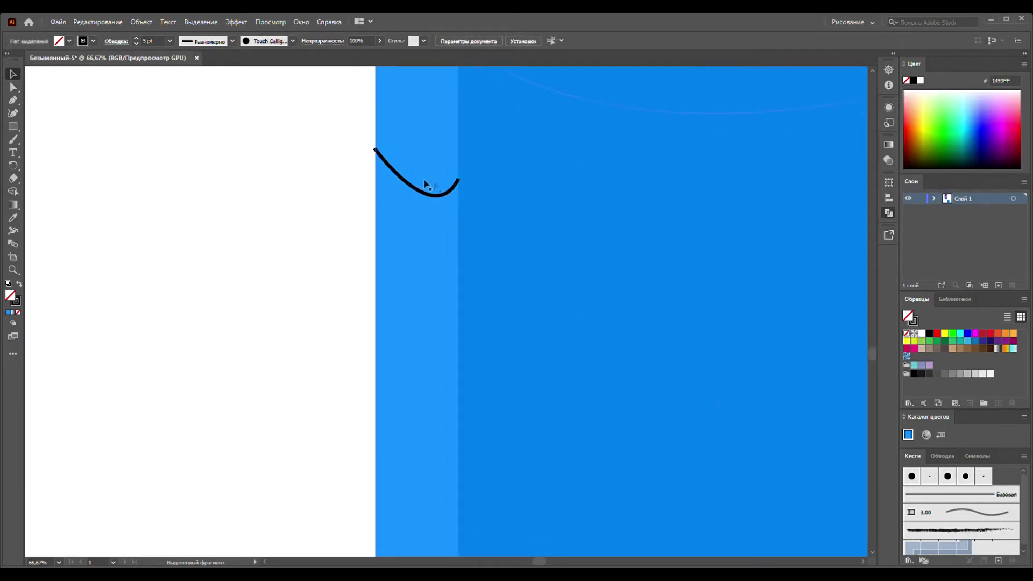
click(410, 187)
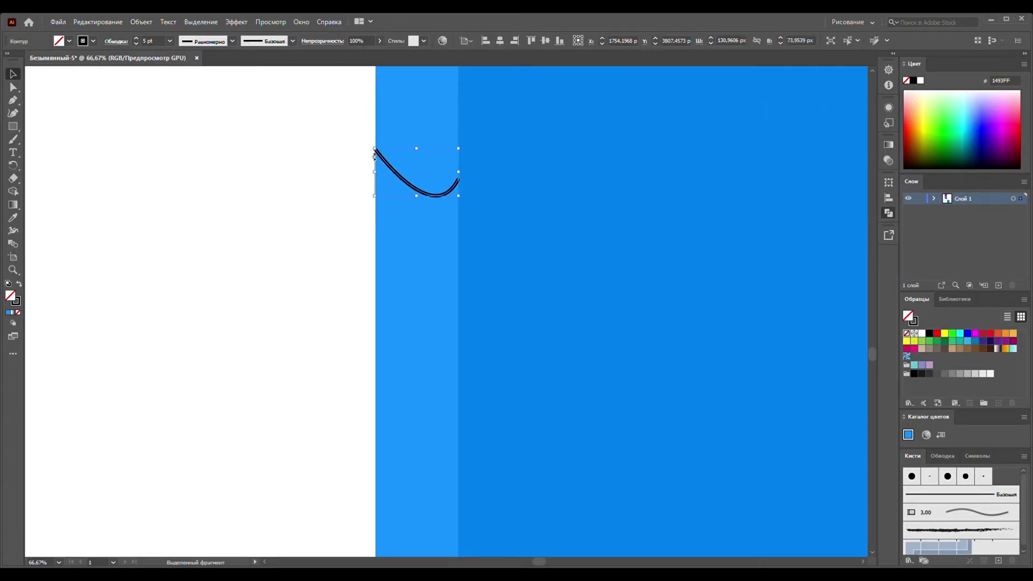
drag(379, 174, 377, 172)
drag(463, 177, 460, 178)
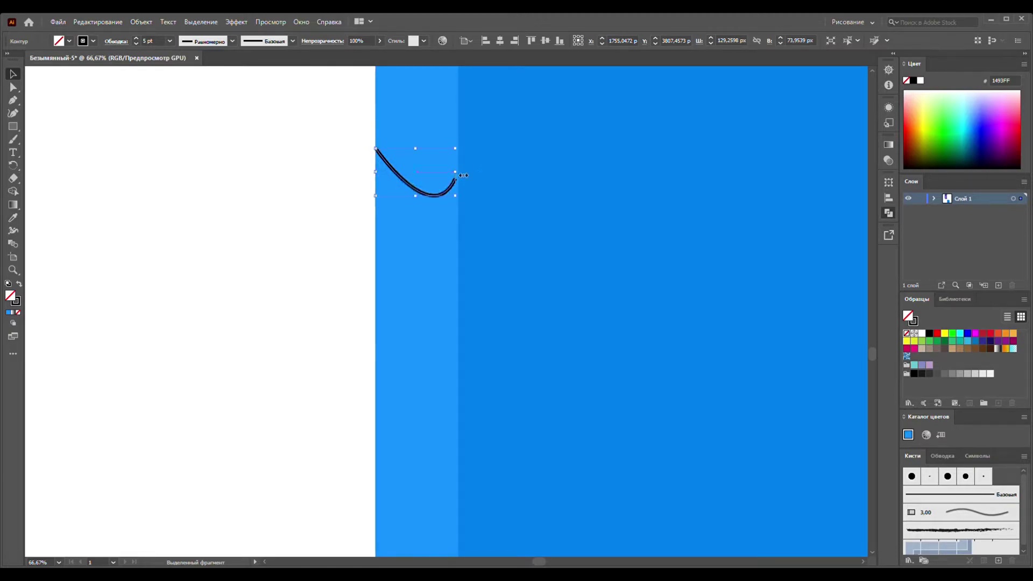
click(358, 157)
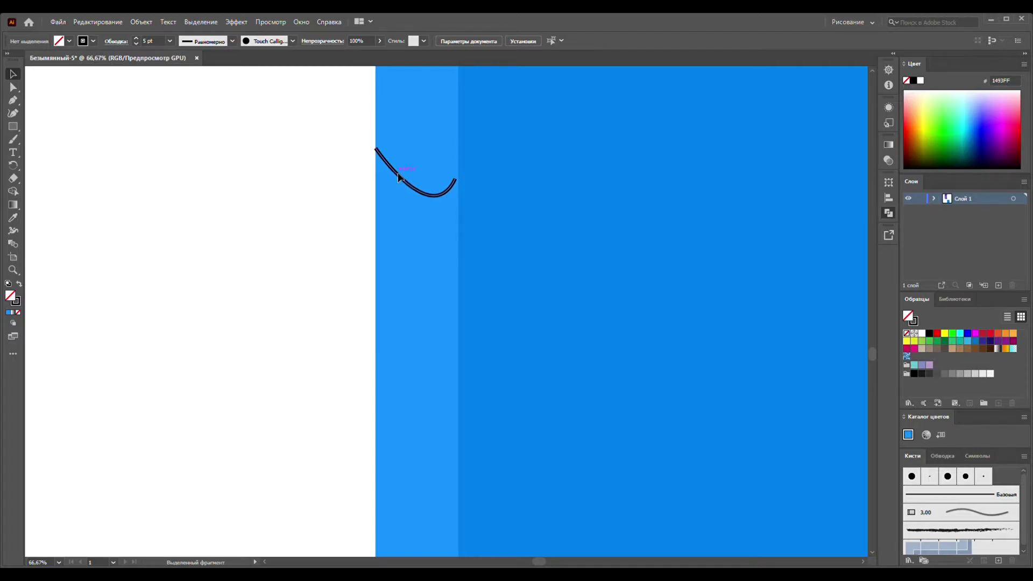
drag(398, 174, 402, 178)
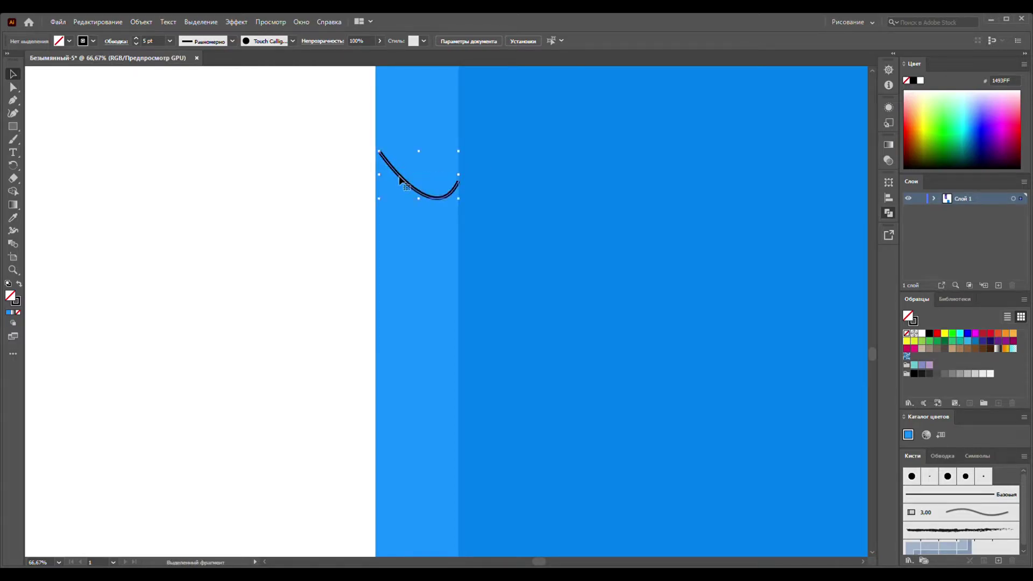
click(357, 169)
drag(435, 199, 436, 147)
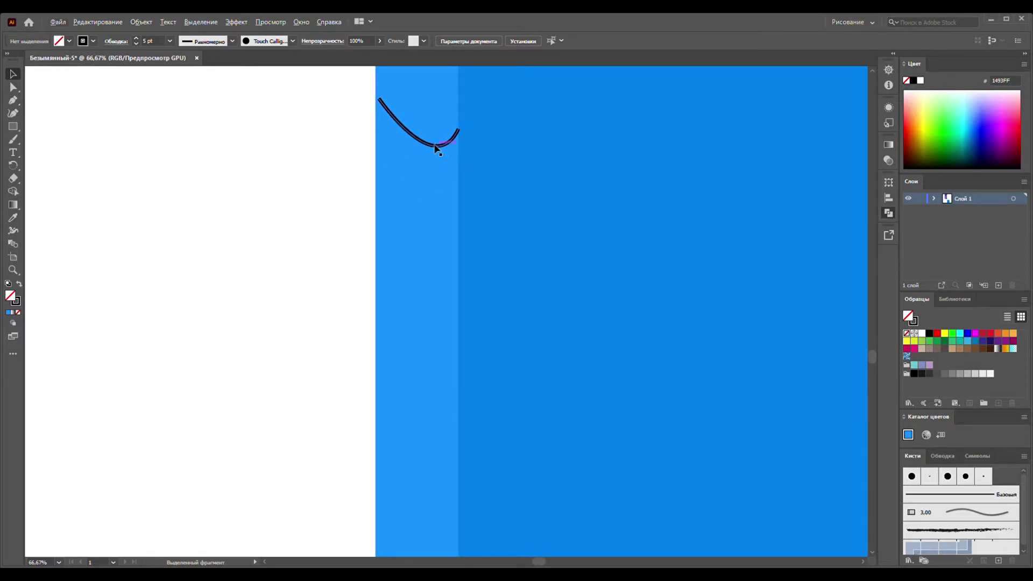
- Alt-drag a copy of the curve just below the original and nudge it left
drag(436, 147, 434, 193)
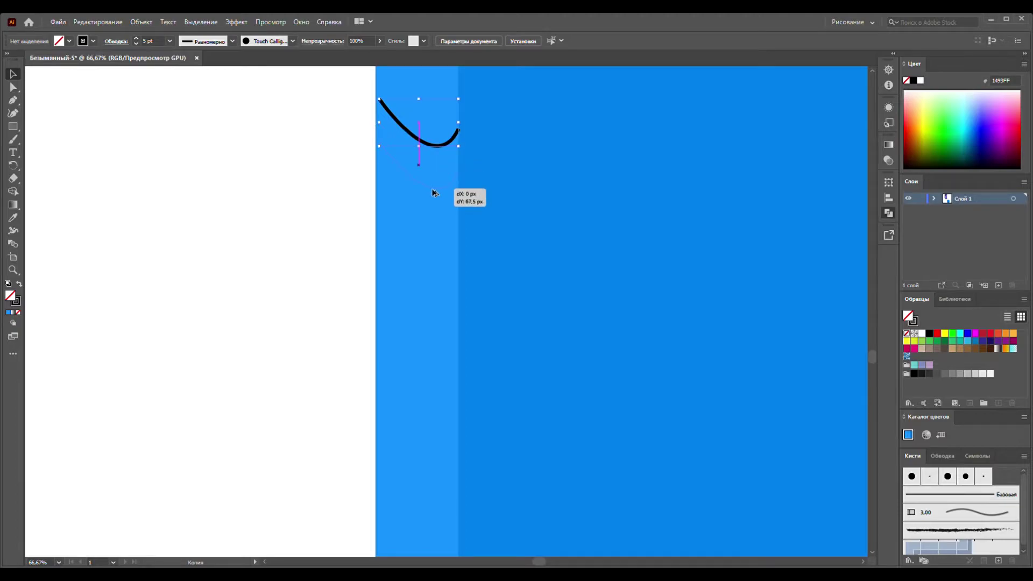
drag(433, 193, 434, 193)
drag(434, 192, 434, 193)
click(330, 170)
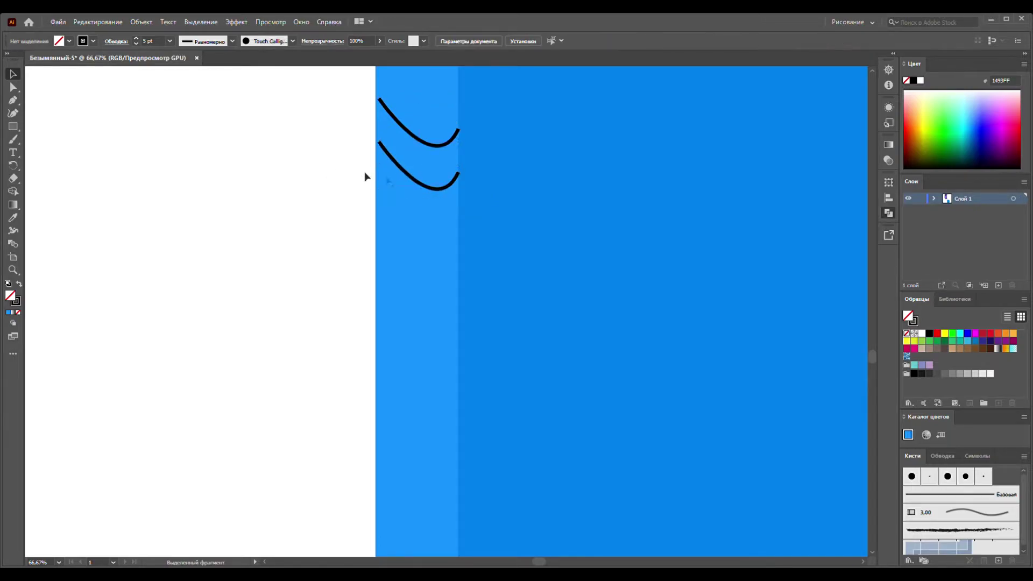
click(418, 184)
key(Left)
click(314, 158)
- Alt-drag a copy of the curve pair down near the bottom of the spine
click(429, 145)
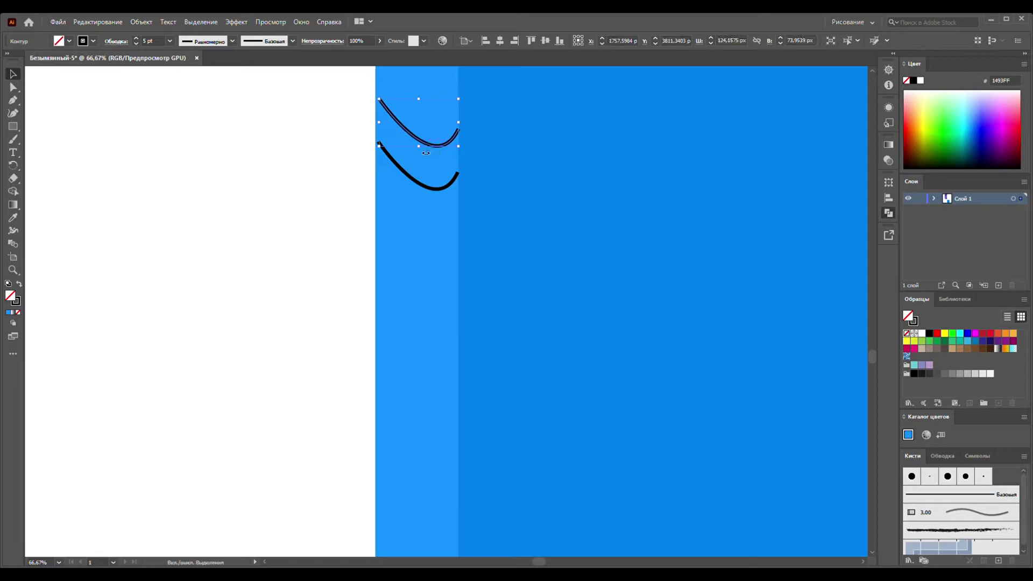
click(422, 188)
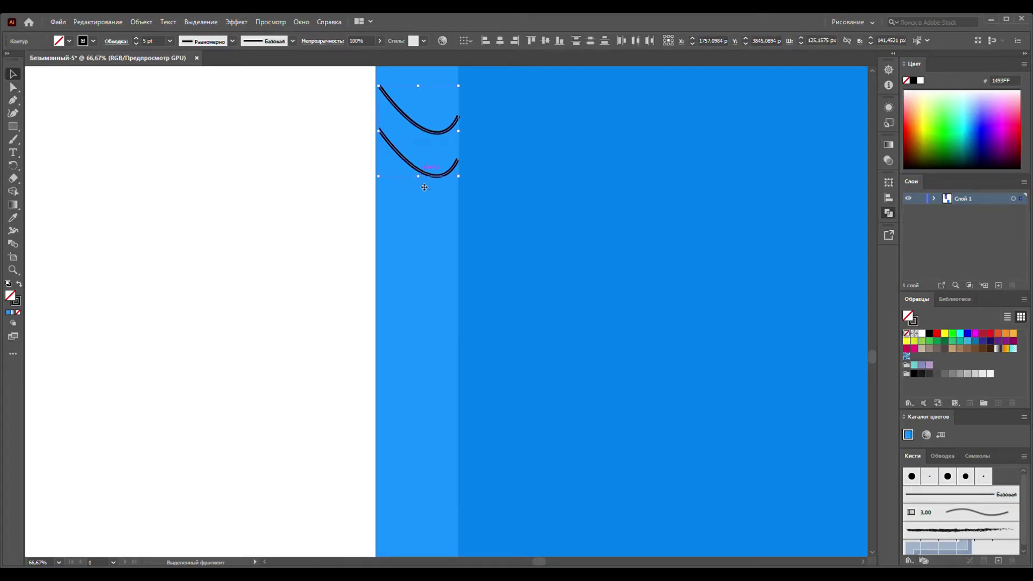
scroll(431, 177, down, 2)
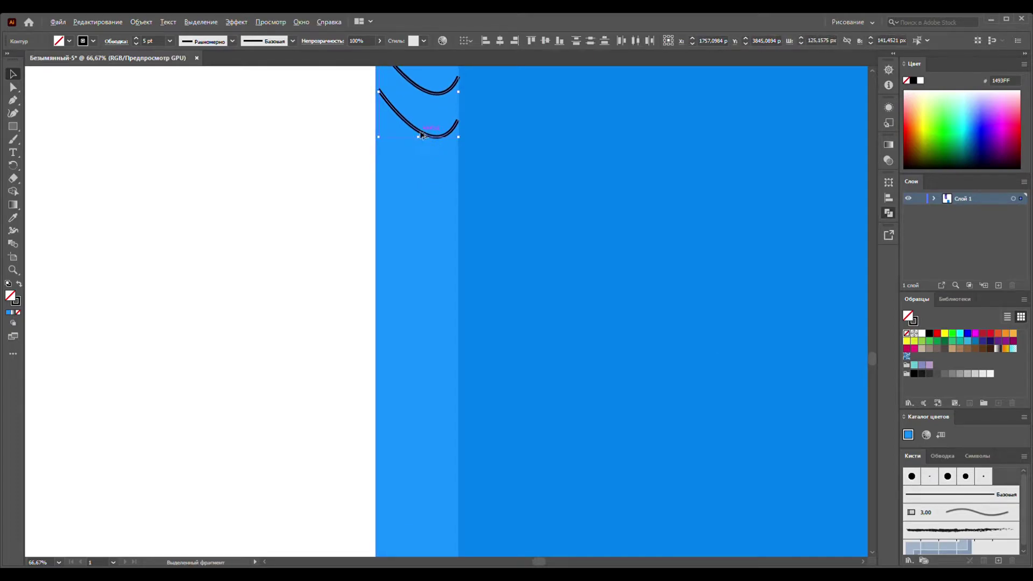
drag(420, 134, 421, 519)
key(ctrl+minus)
key(ctrl+minus)
key(ctrl+minus)
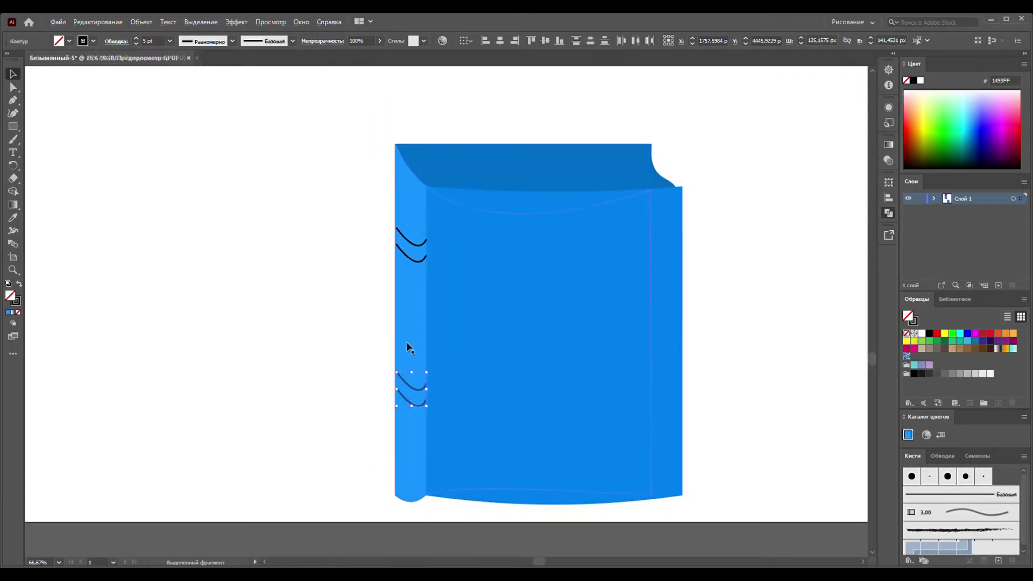
click(336, 295)
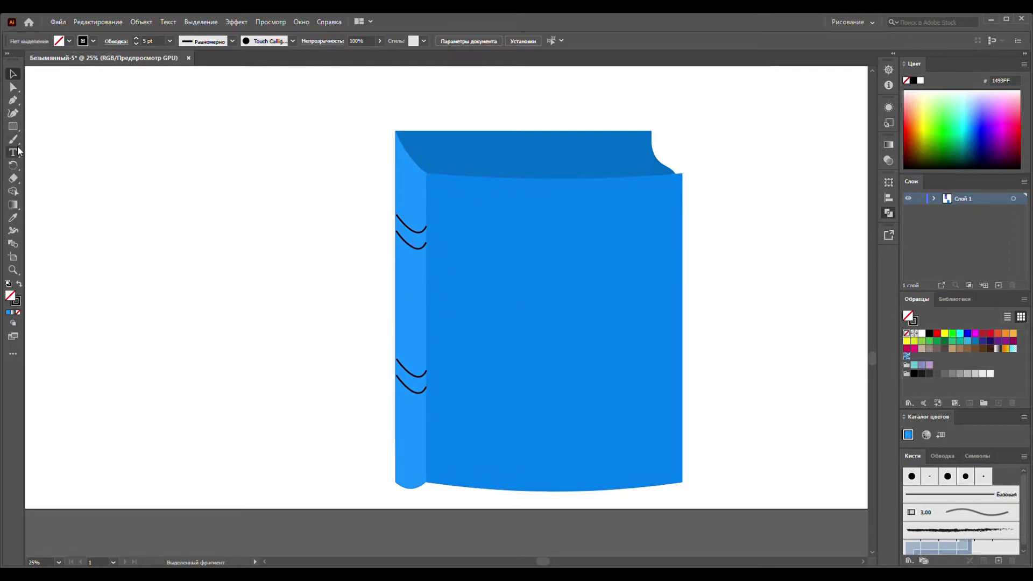
- Draw a tall ellipse beside the book with a smaller black-filled ellipse inside it
click(17, 130)
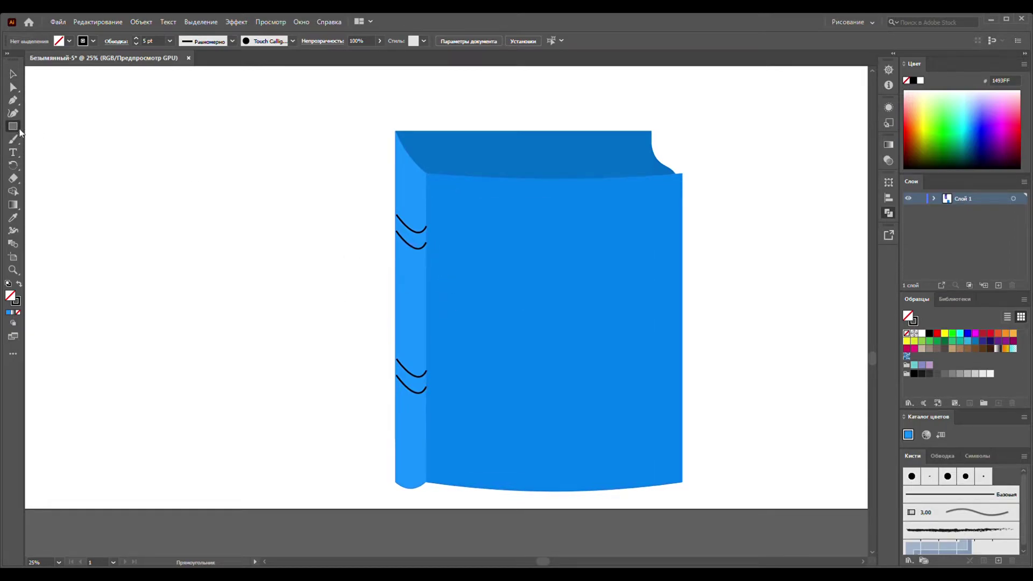
key(l)
mouse_move(281, 192)
mouse_down()
mouse_move(345, 350)
mouse_move(349, 342)
mouse_up()
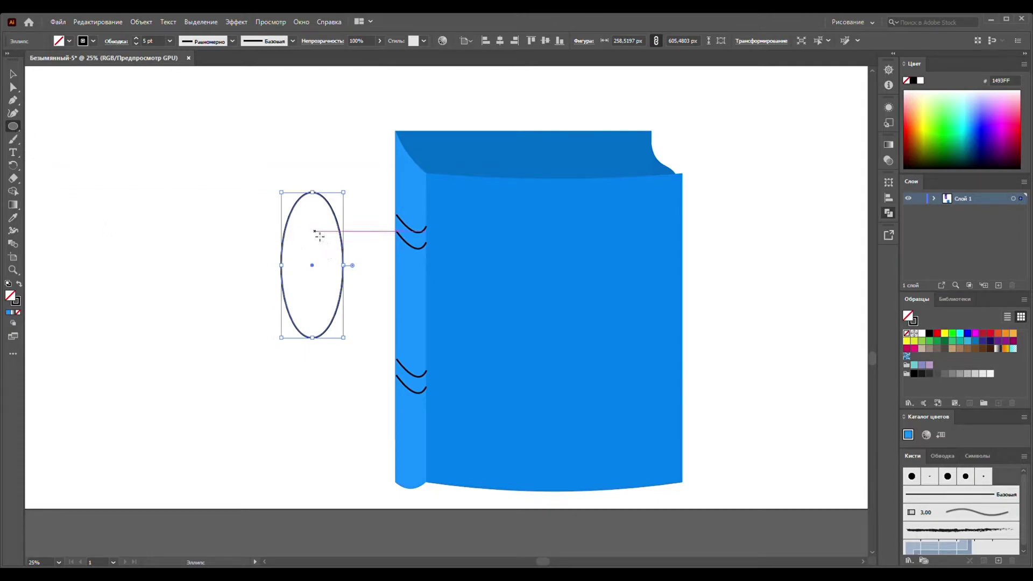
drag(308, 215, 343, 321)
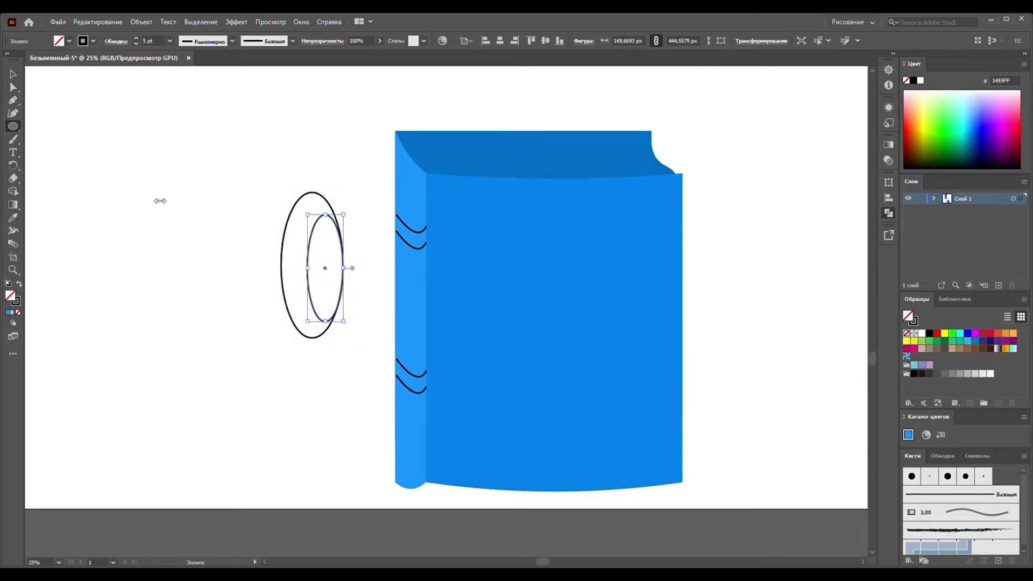
click(25, 290)
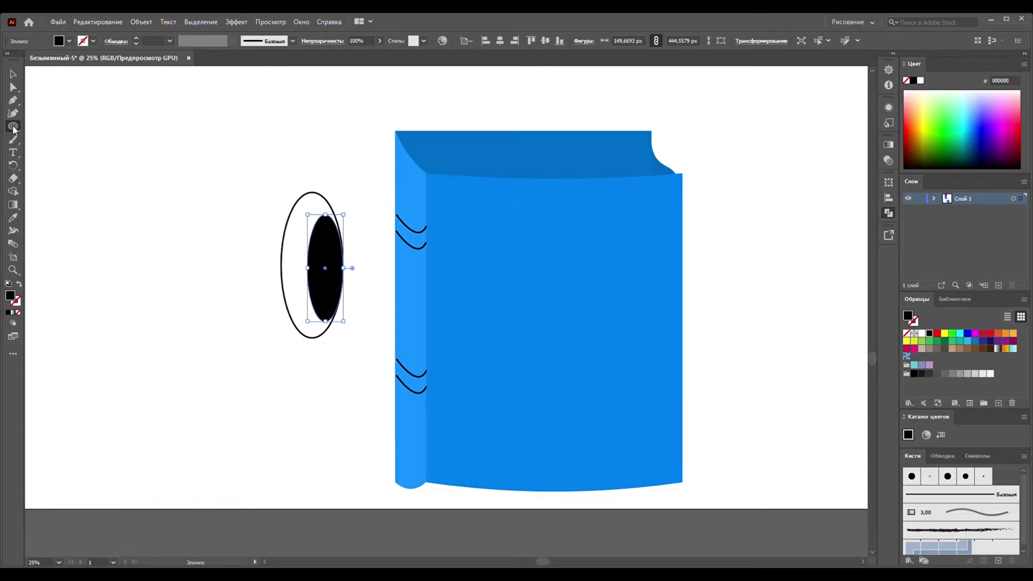
- Stretch the black pupil taller and wider, to about 177 px, and select both ovals
click(13, 74)
click(77, 89)
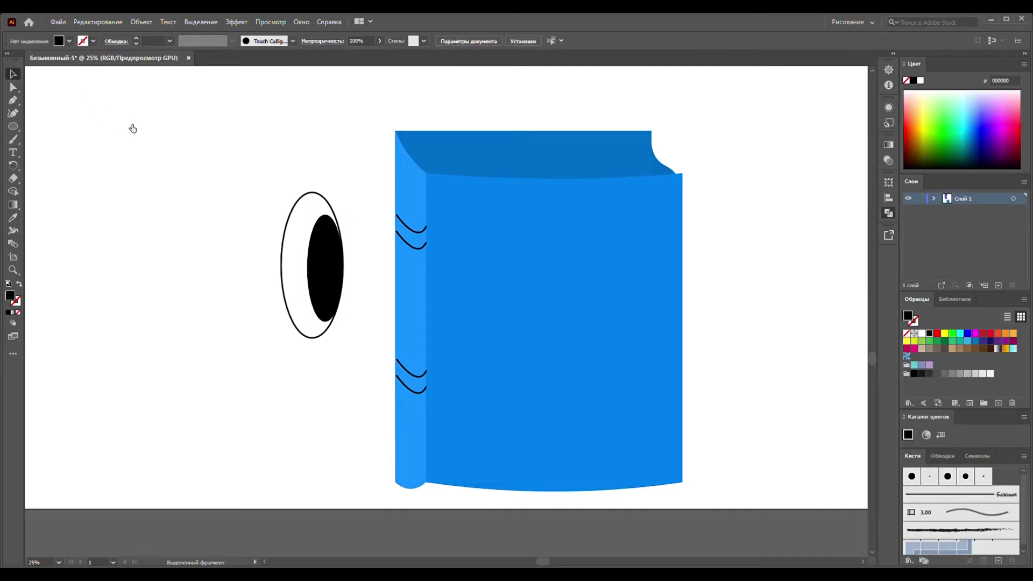
click(330, 244)
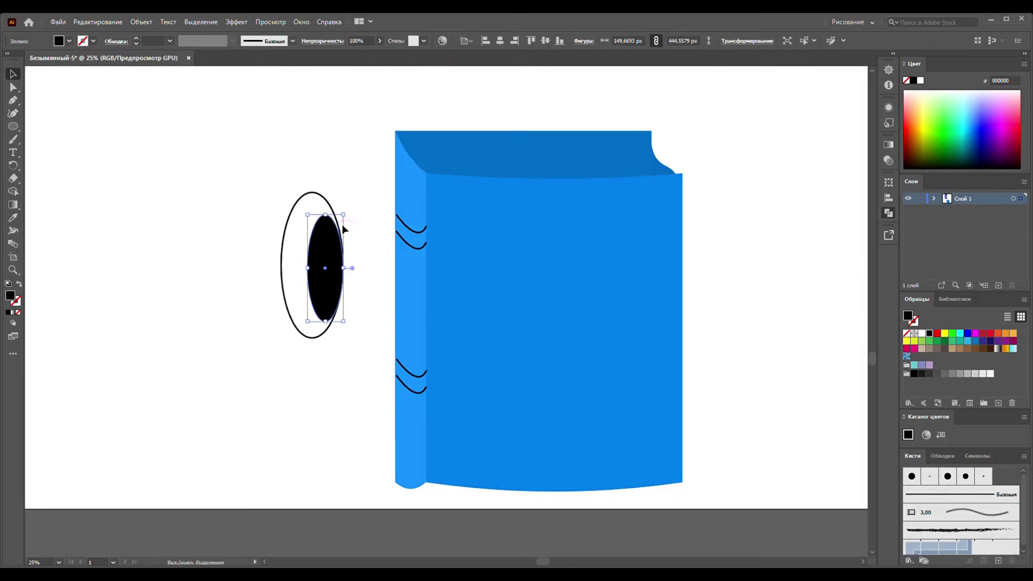
drag(347, 221, 354, 209)
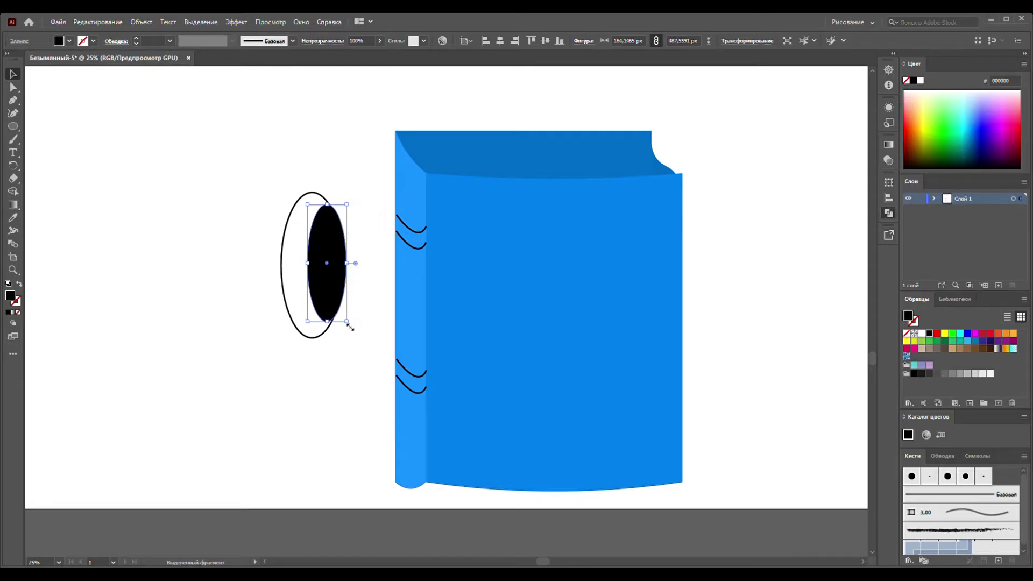
drag(349, 326, 344, 329)
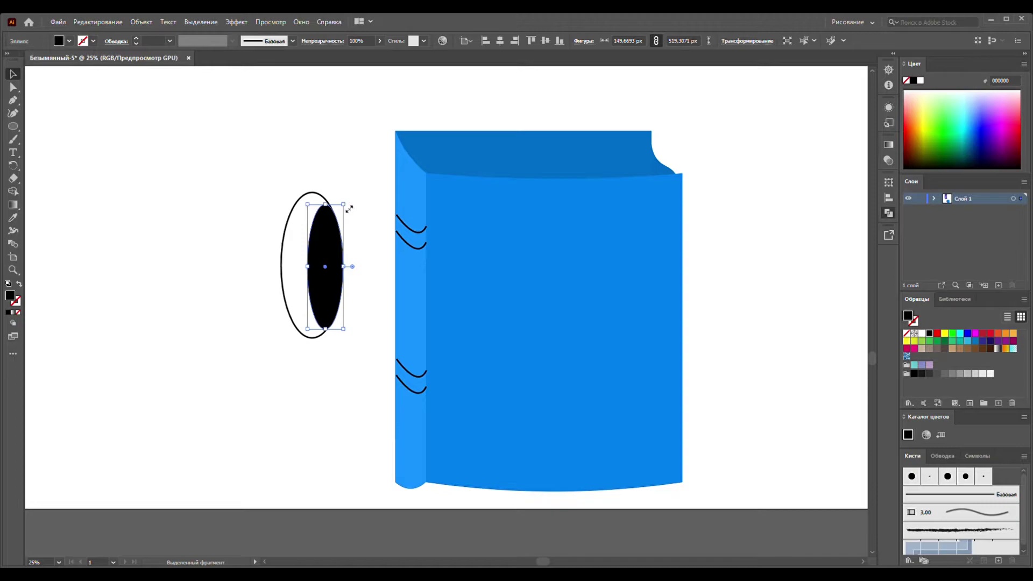
drag(349, 209, 352, 208)
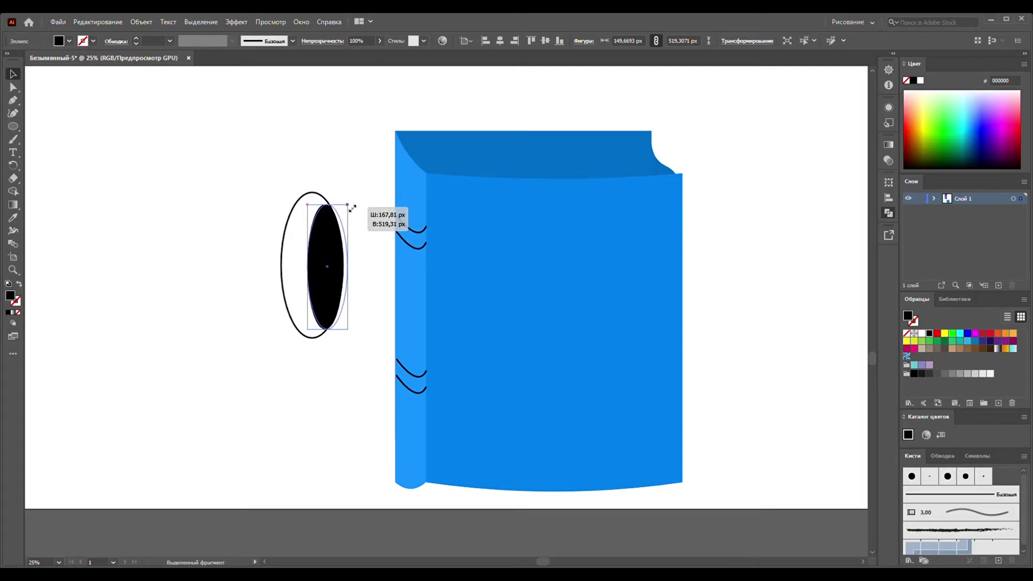
drag(352, 207, 350, 206)
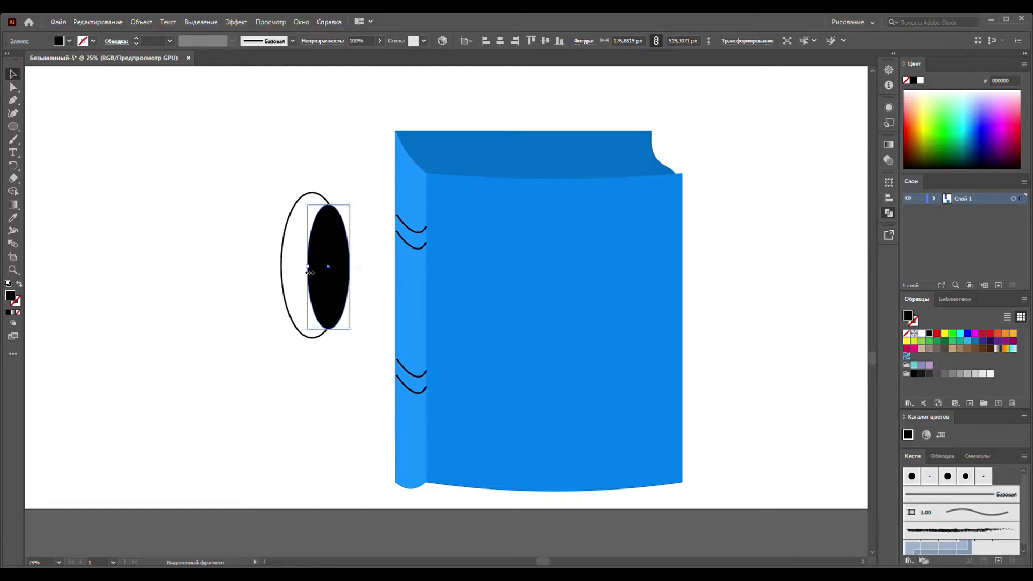
drag(310, 272, 305, 272)
drag(317, 177, 332, 347)
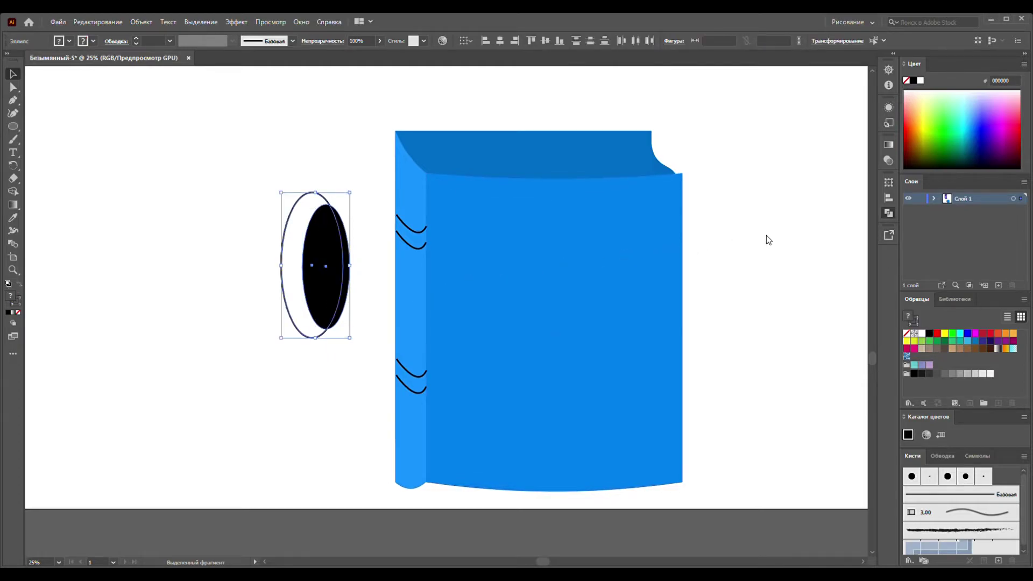
- Group the eye ovals, move the black crescent to the eye's left, and nudge the pupil right
key(ctrl+g)
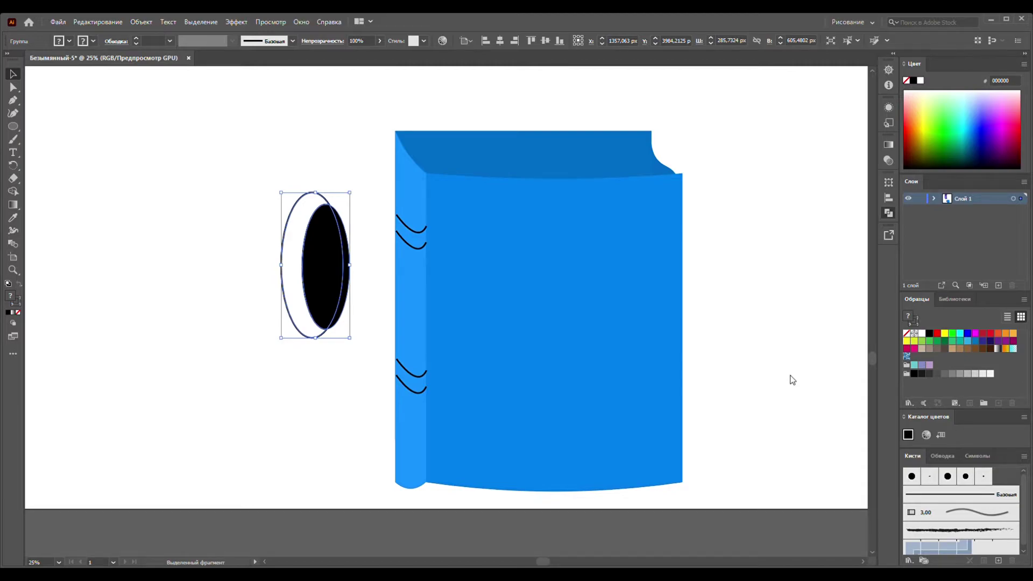
click(790, 347)
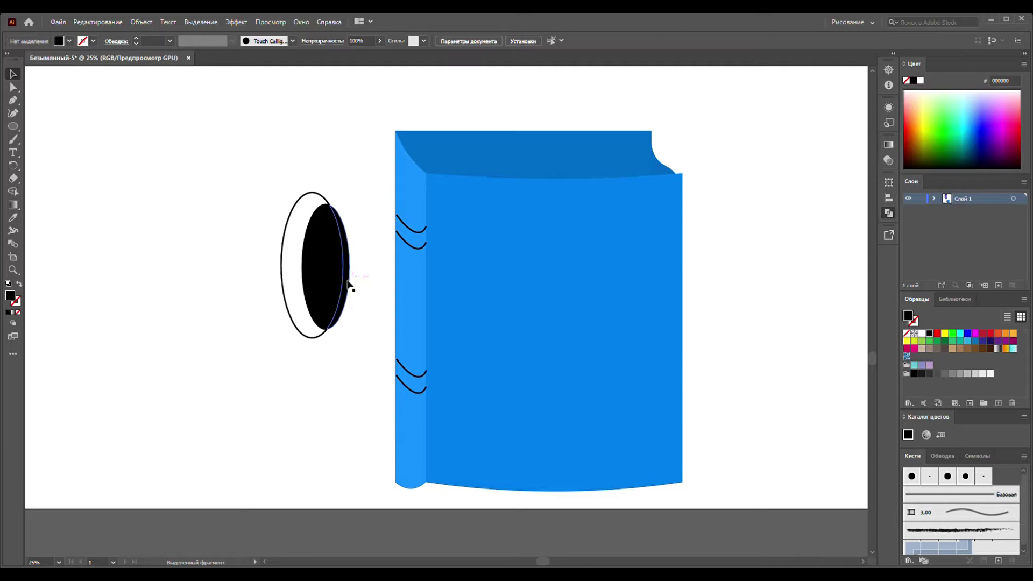
drag(347, 283, 249, 283)
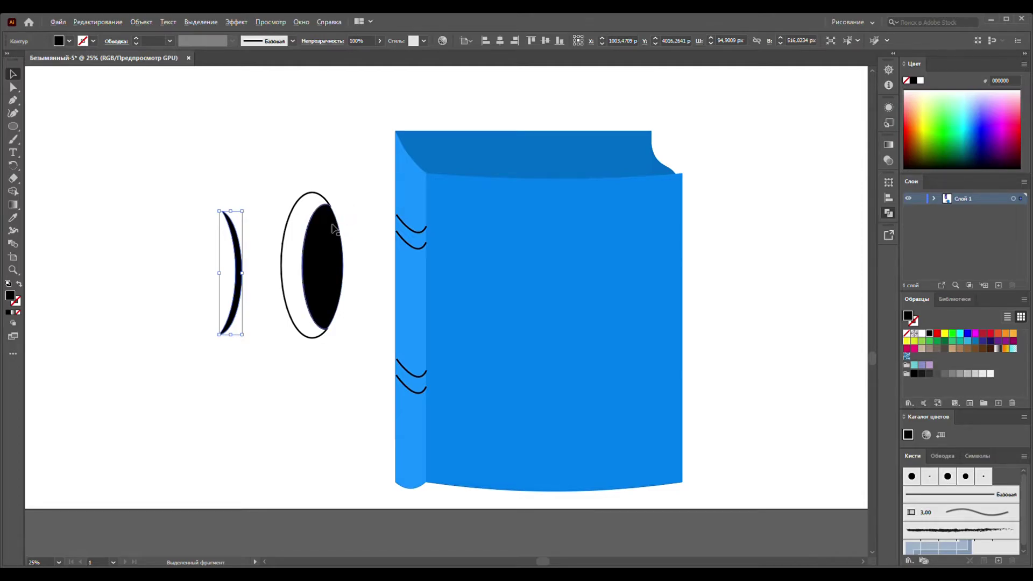
scroll(337, 227, up, 2)
scroll(335, 230, up, 1)
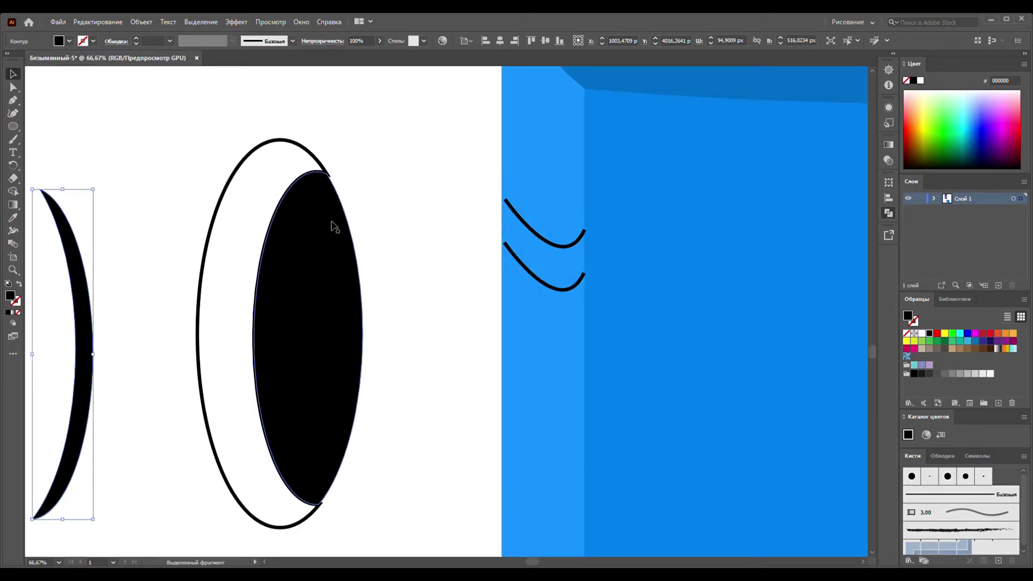
click(334, 226)
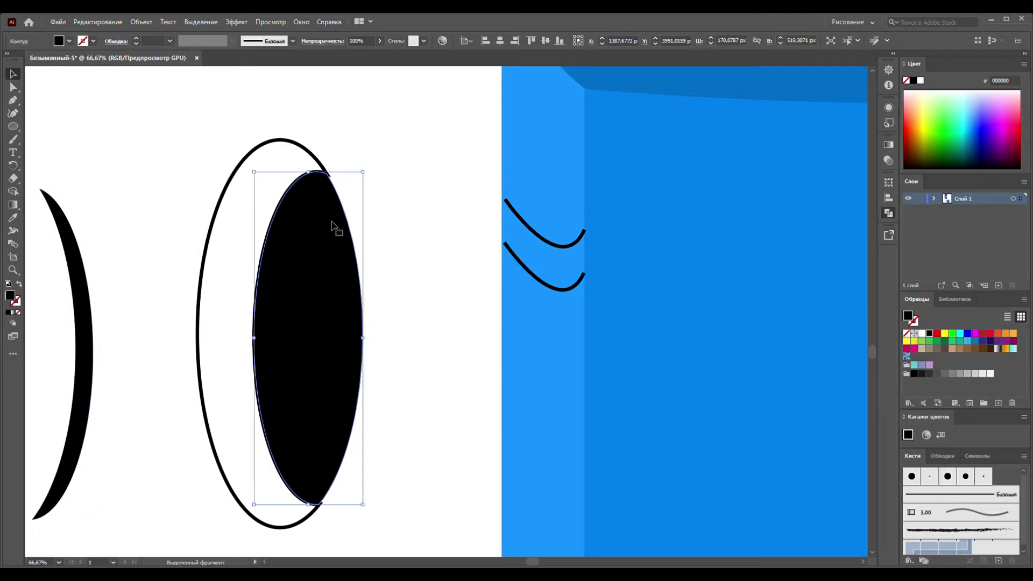
key(Right)
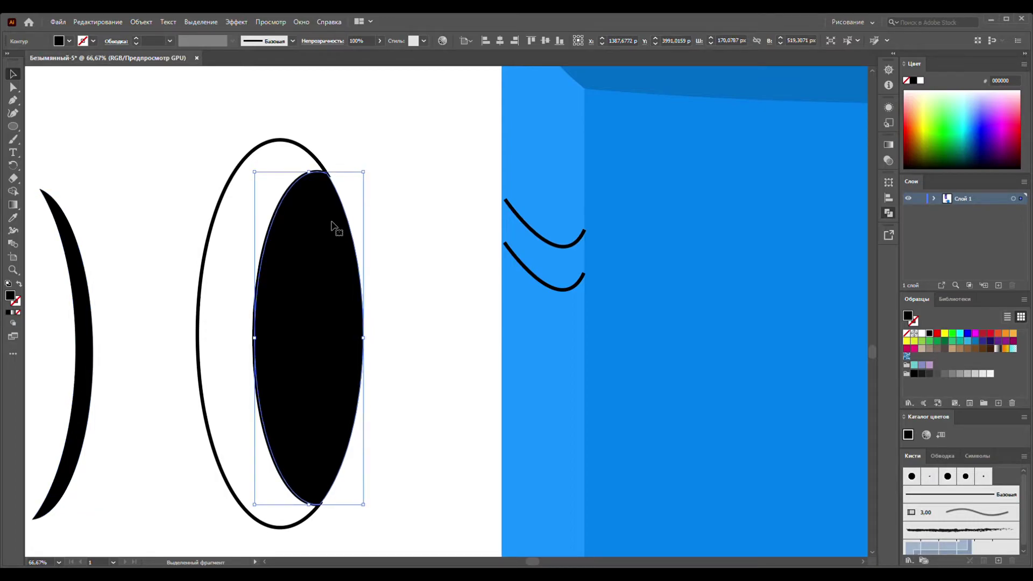
key(Right)
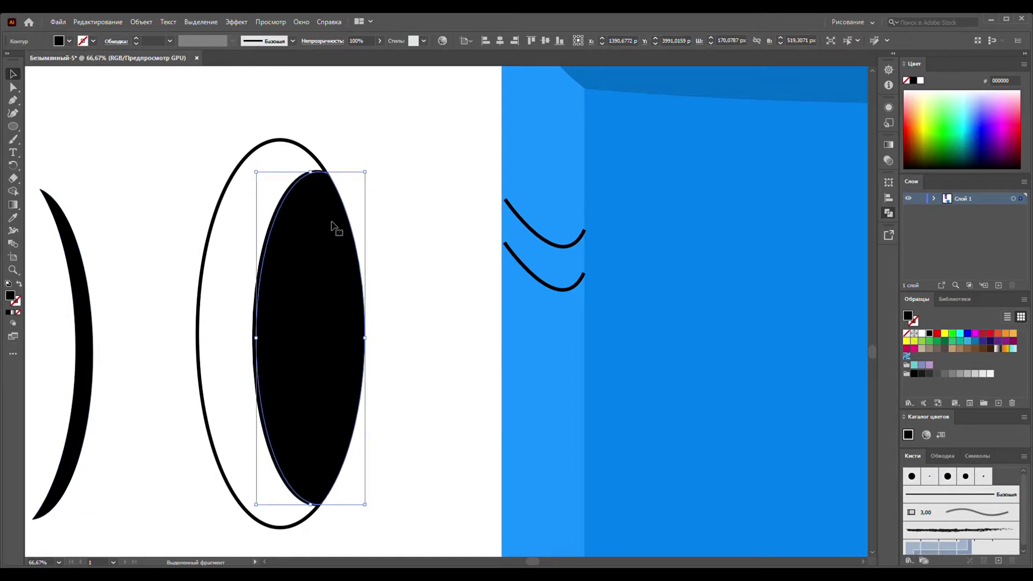
click(402, 229)
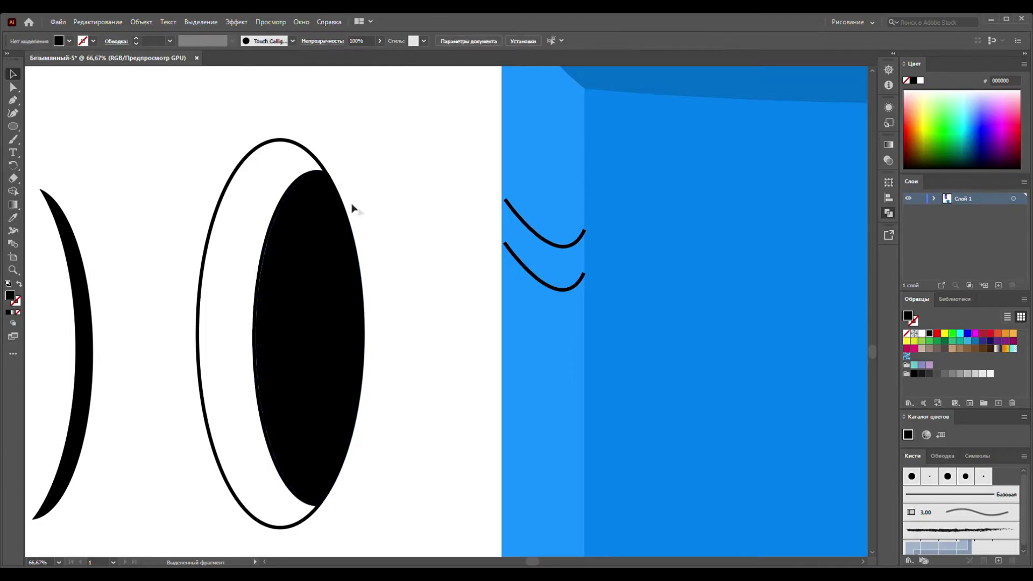
- Draw a small narrow ellipse inside the black pupil
drag(239, 139, 370, 352)
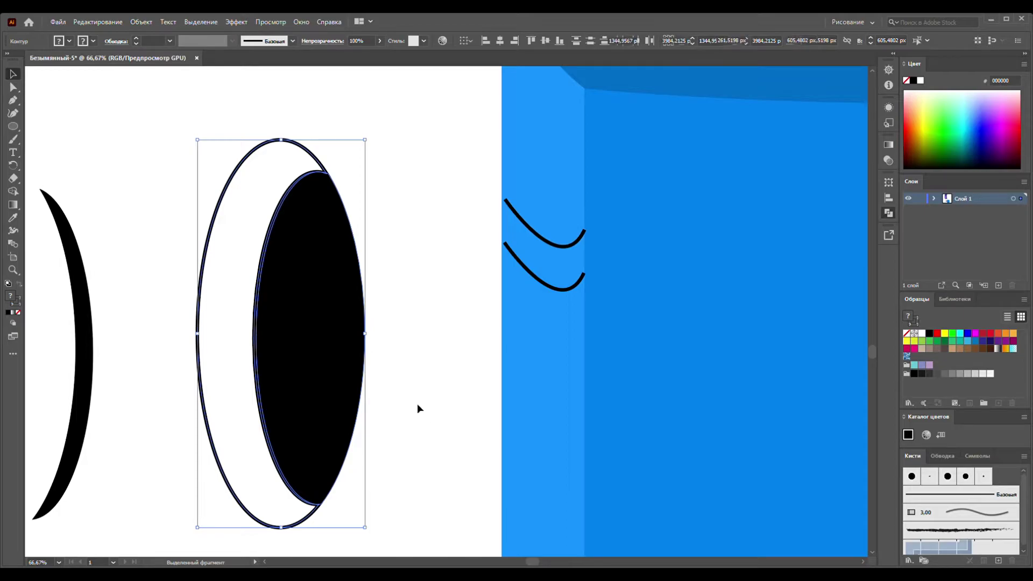
alt+scroll(411, 378, down, 4)
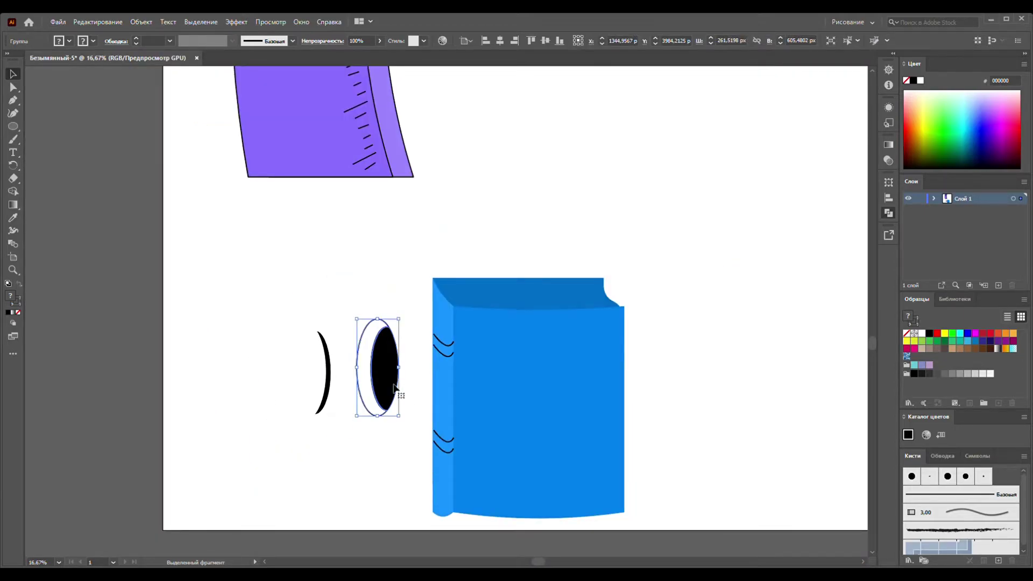
scroll(395, 387, up, 1)
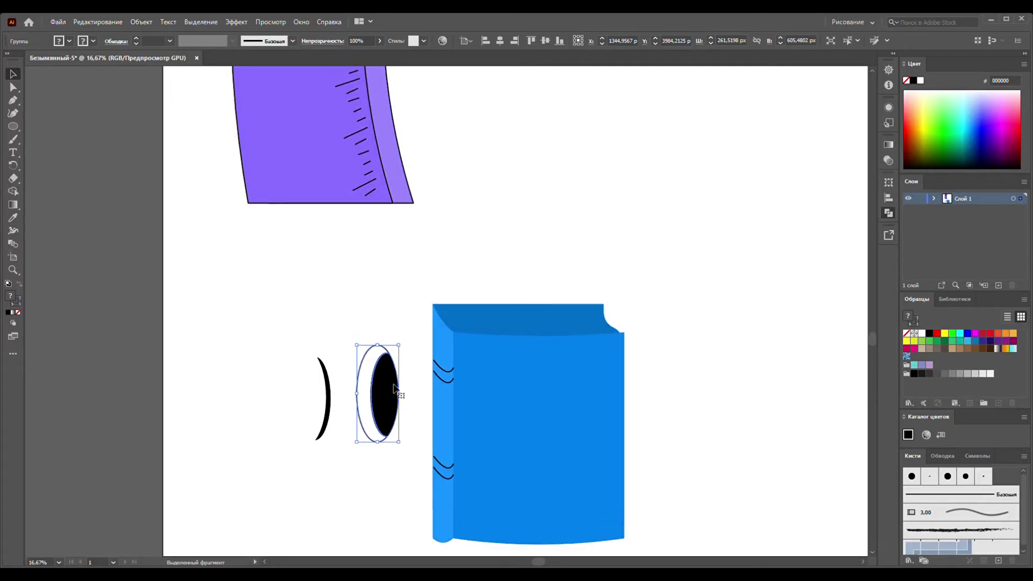
alt+scroll(399, 393, up, 2)
scroll(406, 396, down, 2)
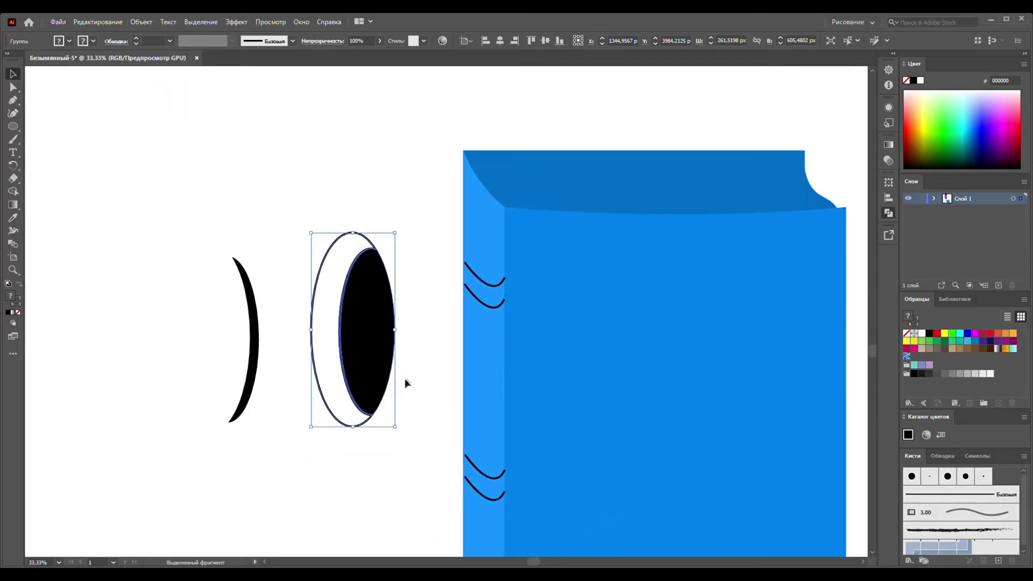
click(14, 126)
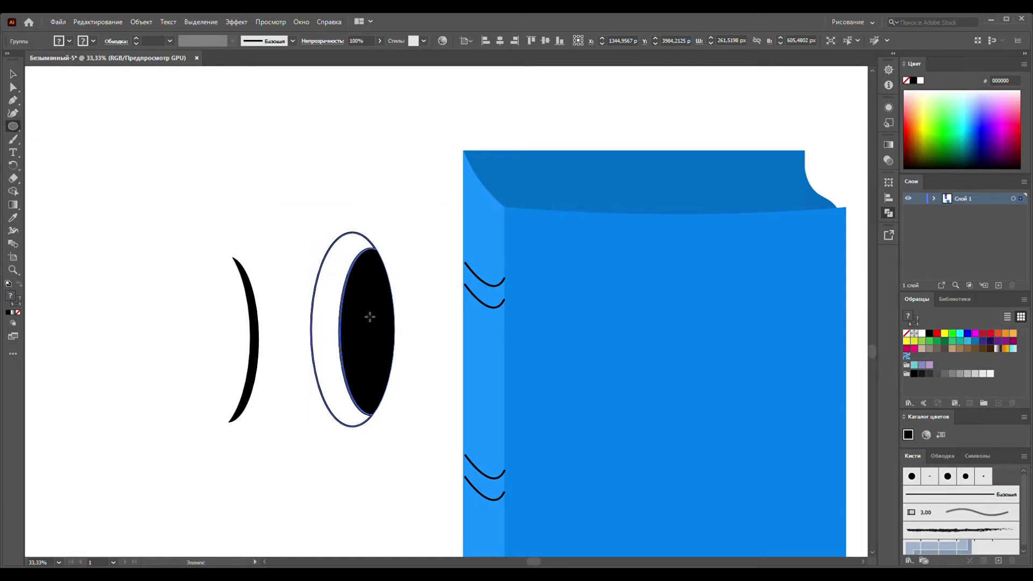
drag(368, 317, 360, 335)
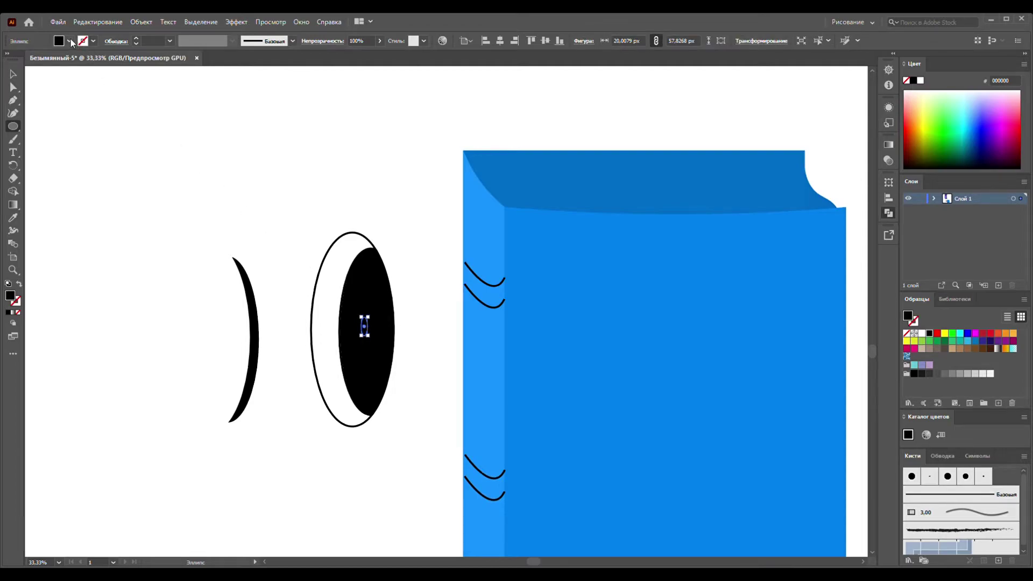
- Add a white oval in the pupil's upper part and curve it into a pointed shine
key(ctrl+z)
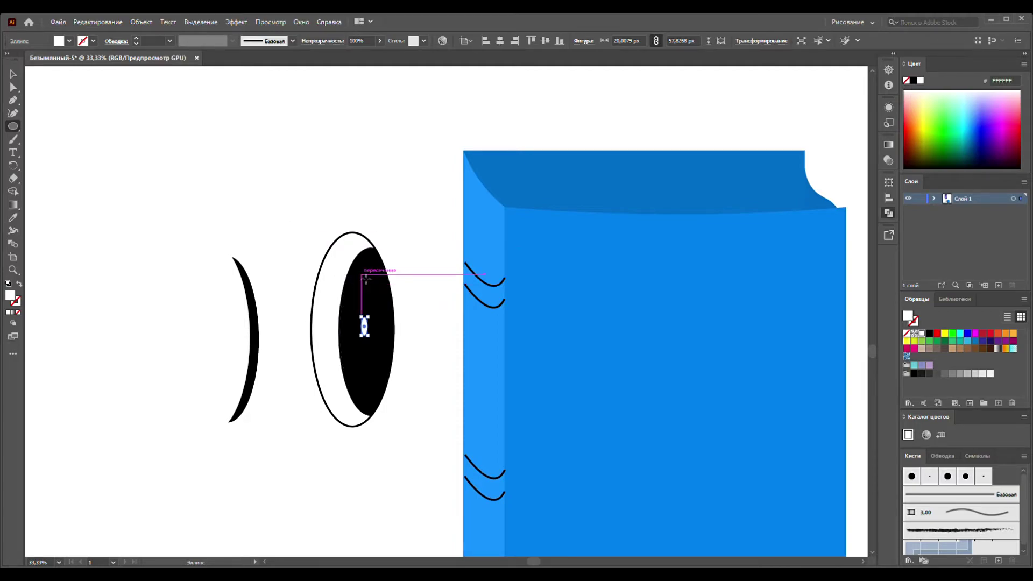
drag(350, 268, 366, 292)
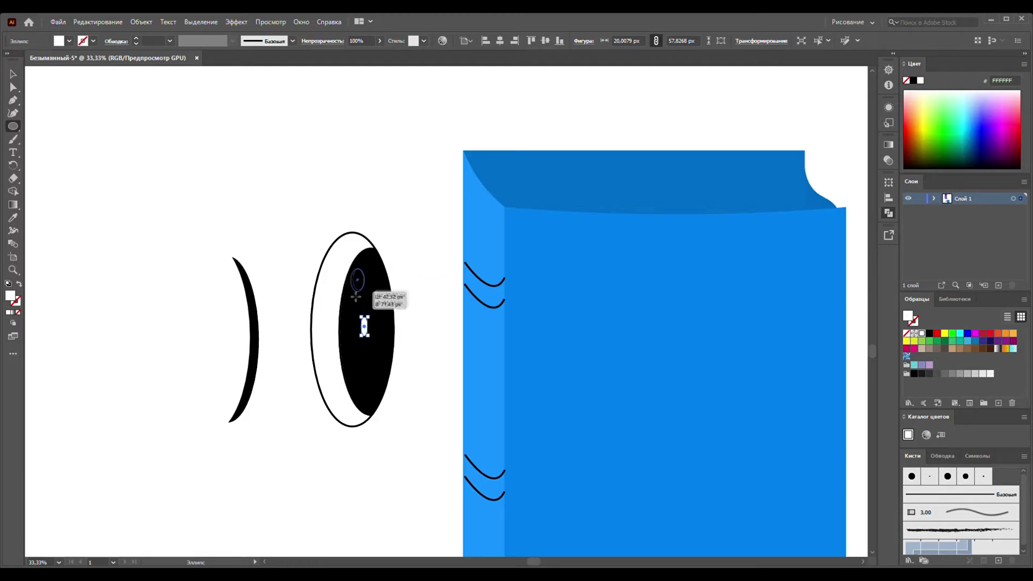
click(13, 114)
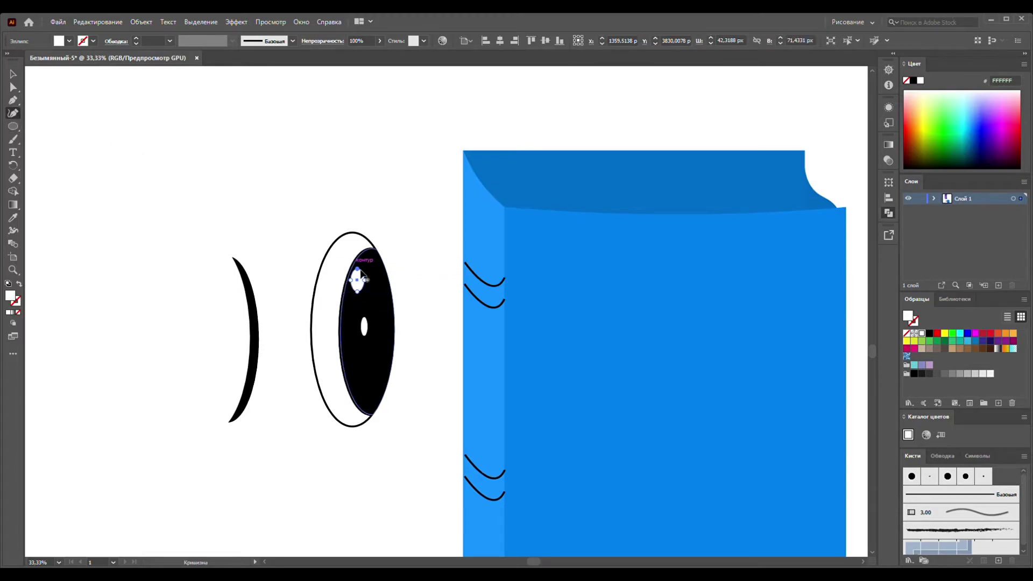
mouse_move(358, 268)
mouse_down()
mouse_move(370, 262)
mouse_move(353, 281)
mouse_up()
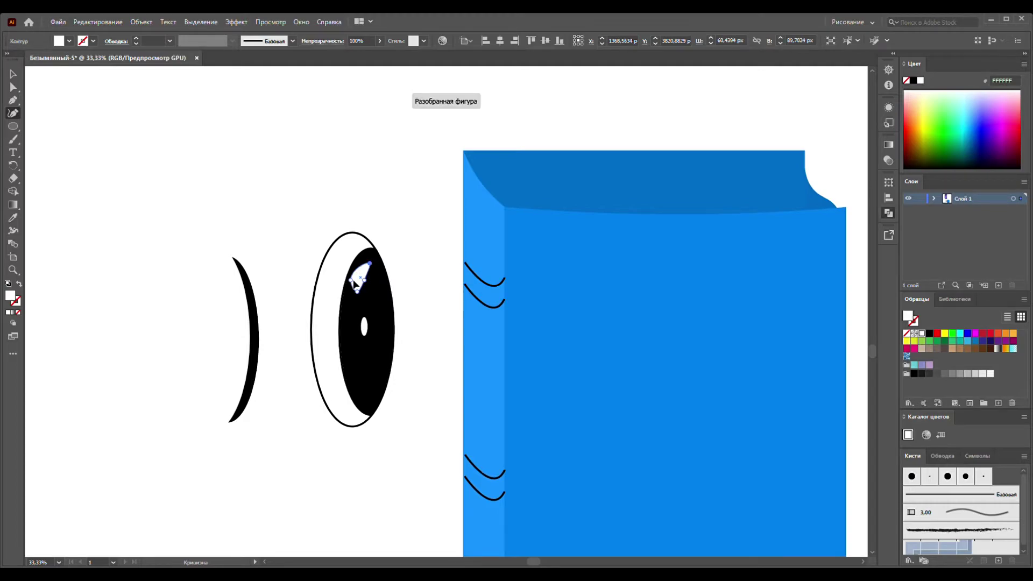
mouse_move(355, 285)
mouse_down()
mouse_move(351, 305)
mouse_move(357, 285)
mouse_up()
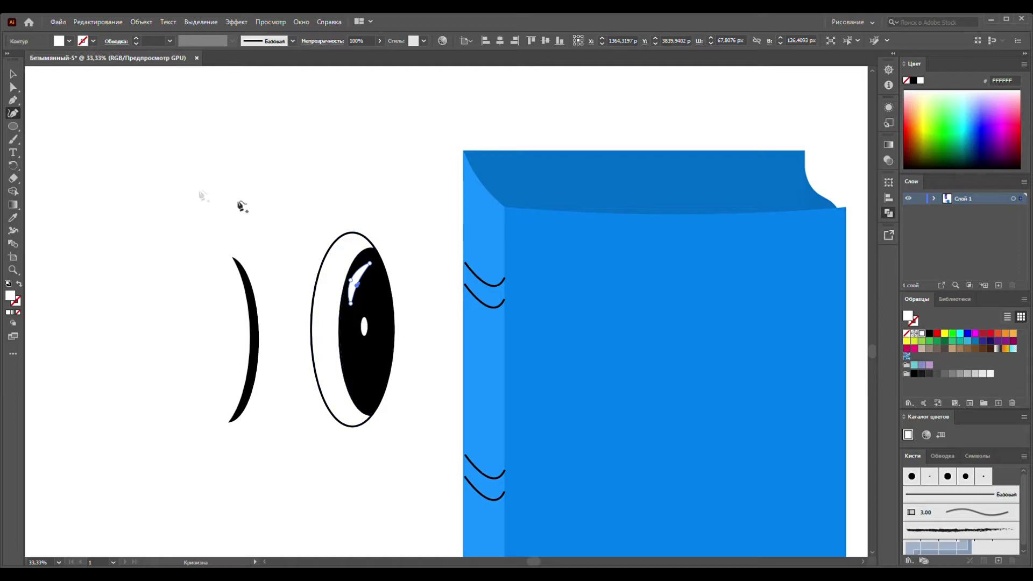
- Select the black crescent to the left of the eye
click(13, 73)
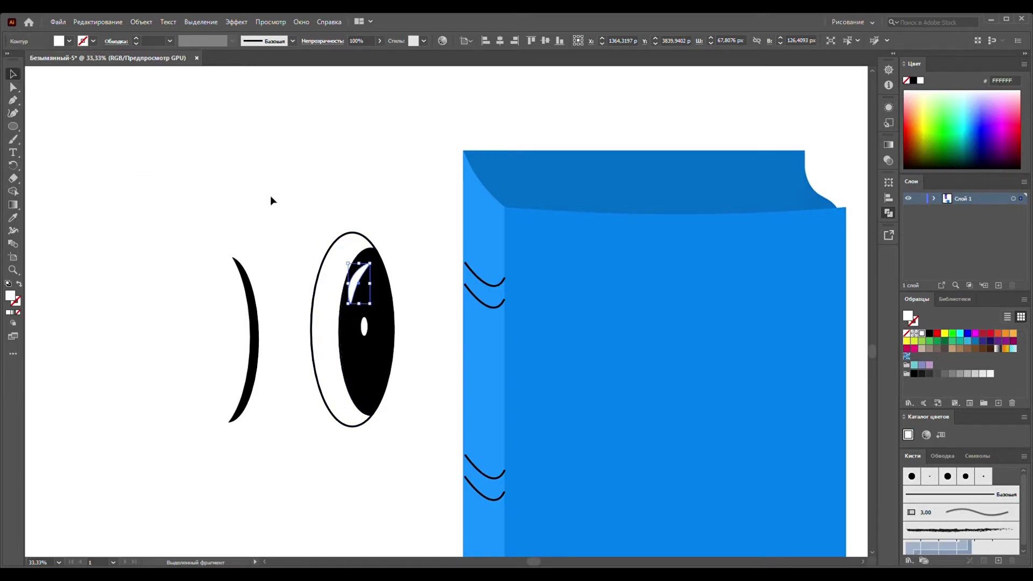
click(269, 318)
click(245, 421)
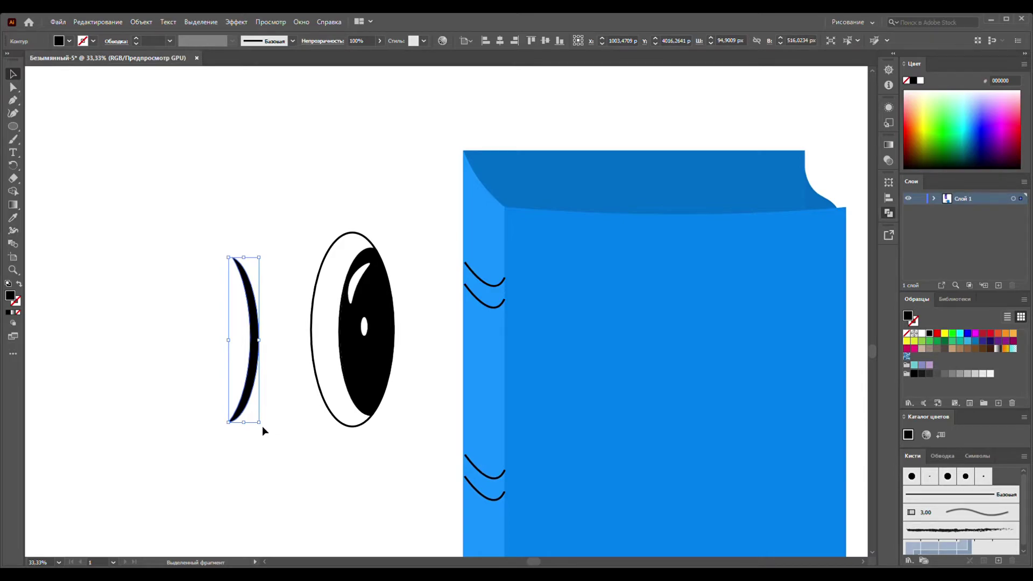
- Rotate the black crescent into a tilted lash stroke and move it near the eye
drag(263, 429, 327, 388)
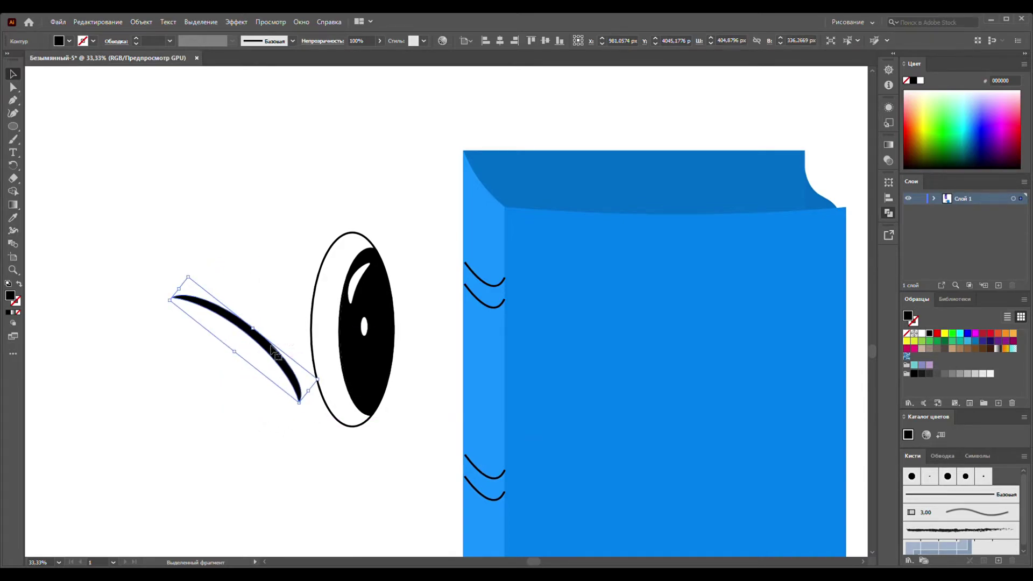
drag(228, 322, 290, 278)
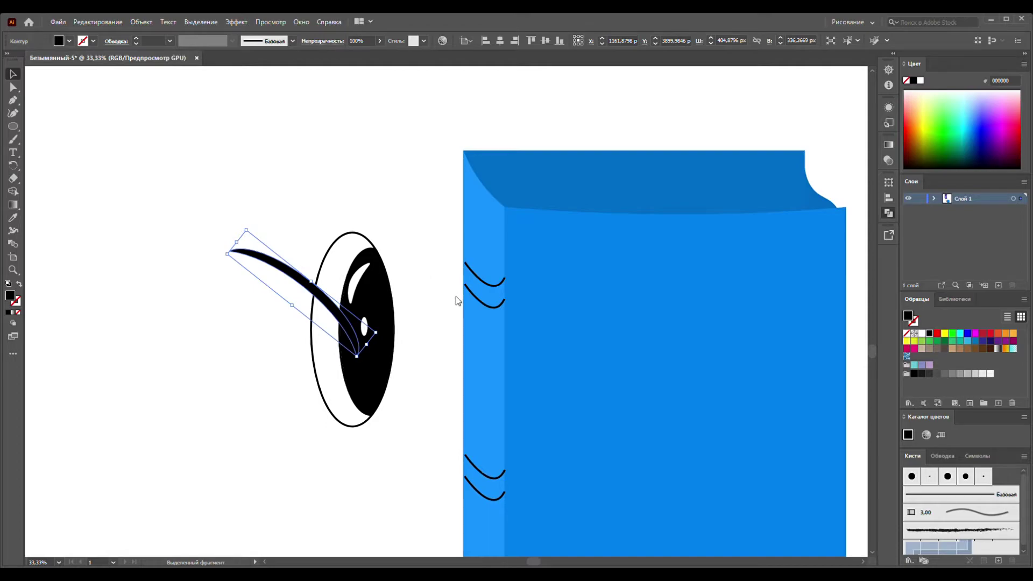
click(313, 210)
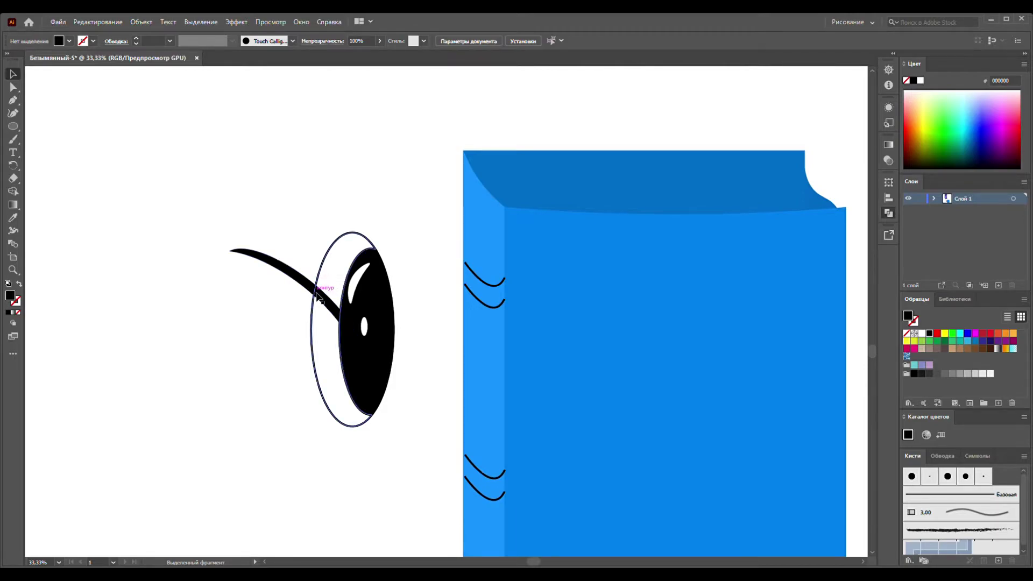
drag(318, 296, 343, 164)
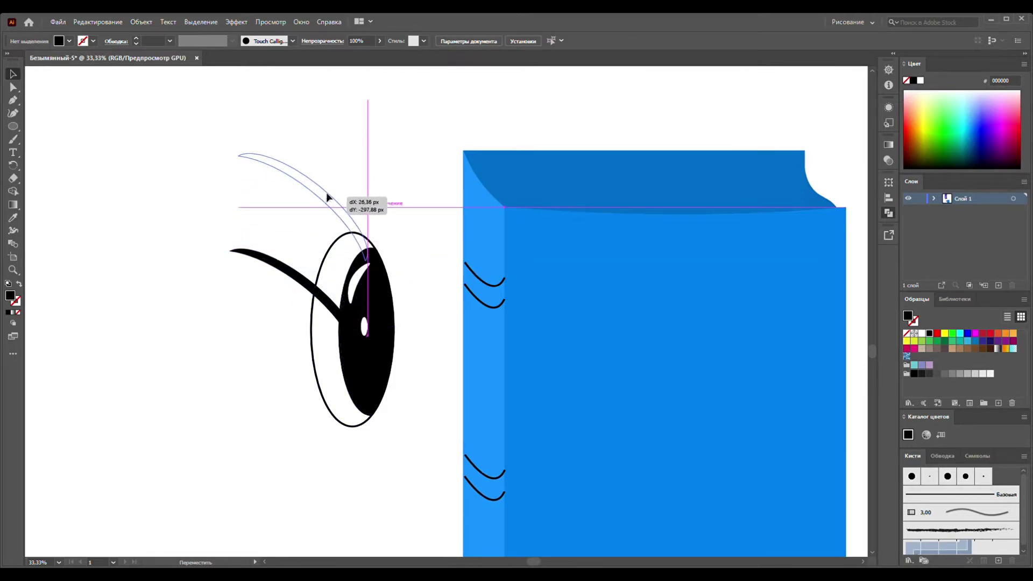
- Set the lash against the eye's upper-left edge and group it with the eye
click(328, 259)
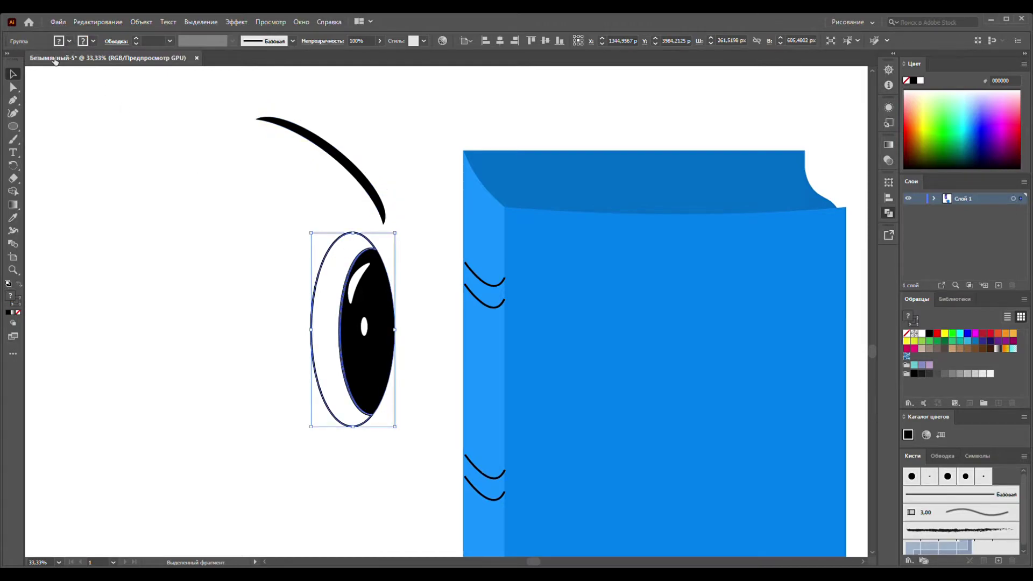
key(d)
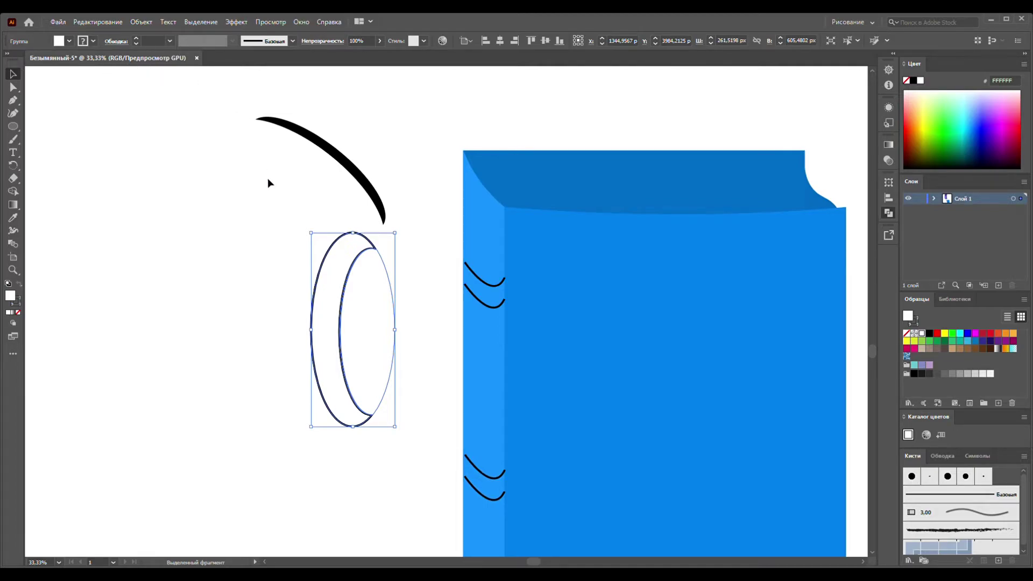
key(ctrl+z)
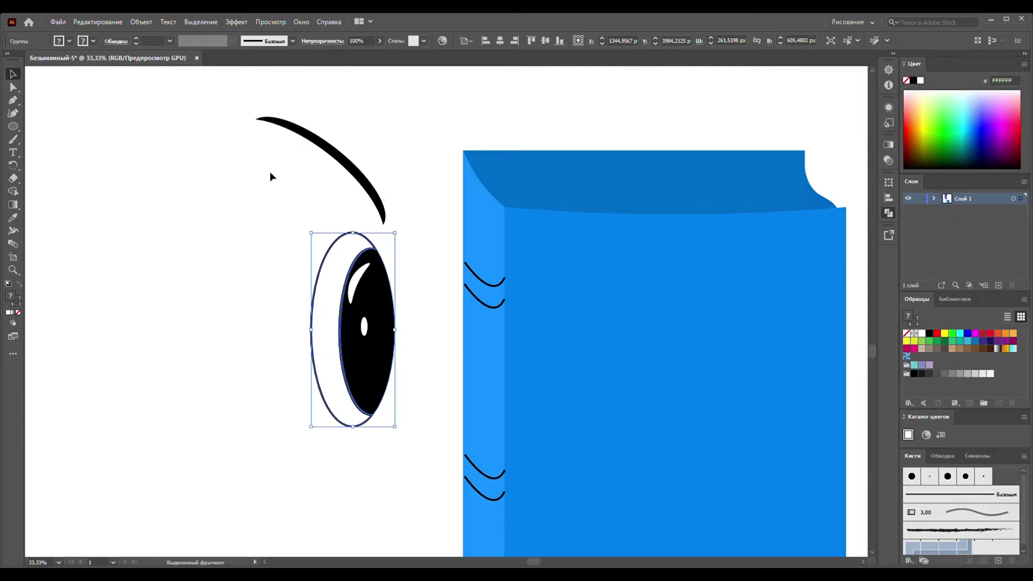
click(271, 176)
mouse_move(359, 181)
mouse_down()
mouse_move(320, 307)
mouse_move(307, 267)
mouse_up()
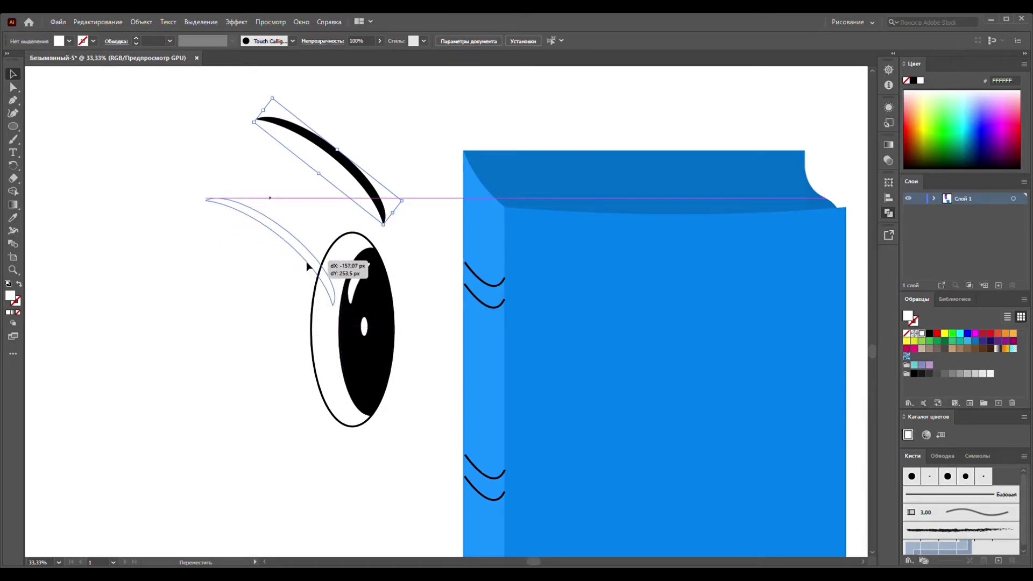
drag(308, 268, 306, 261)
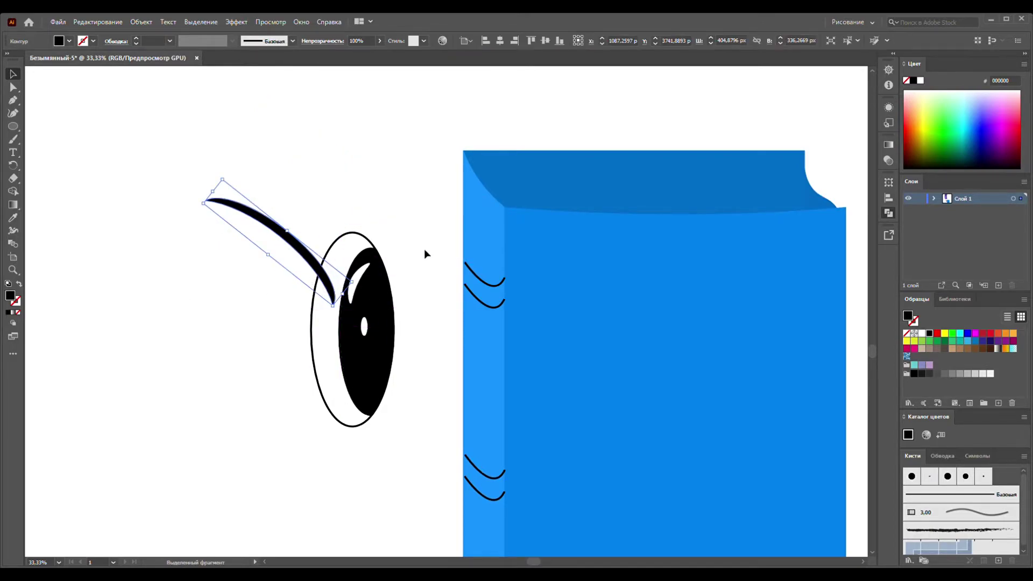
shift+click(321, 305)
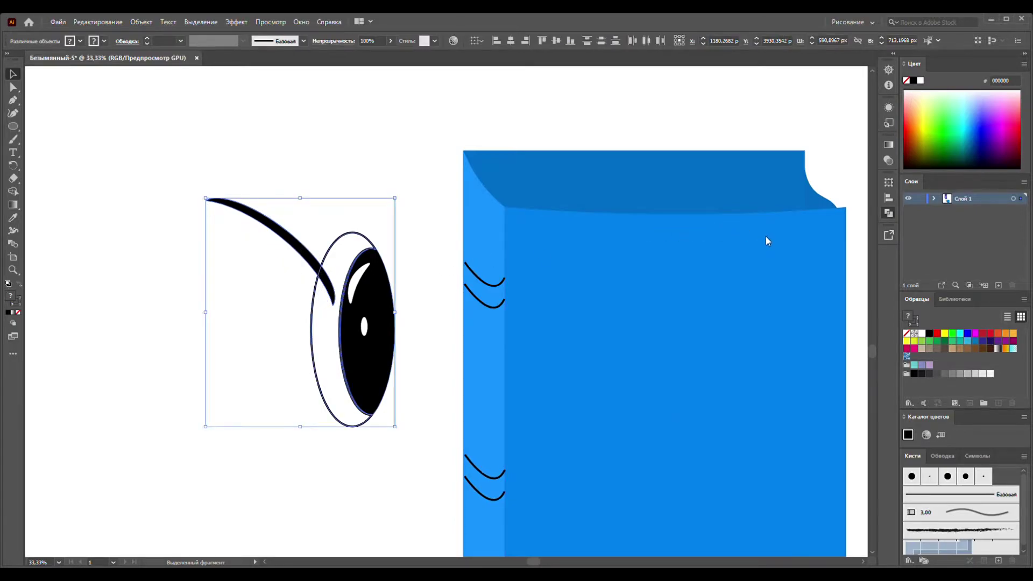
key(ctrl+g)
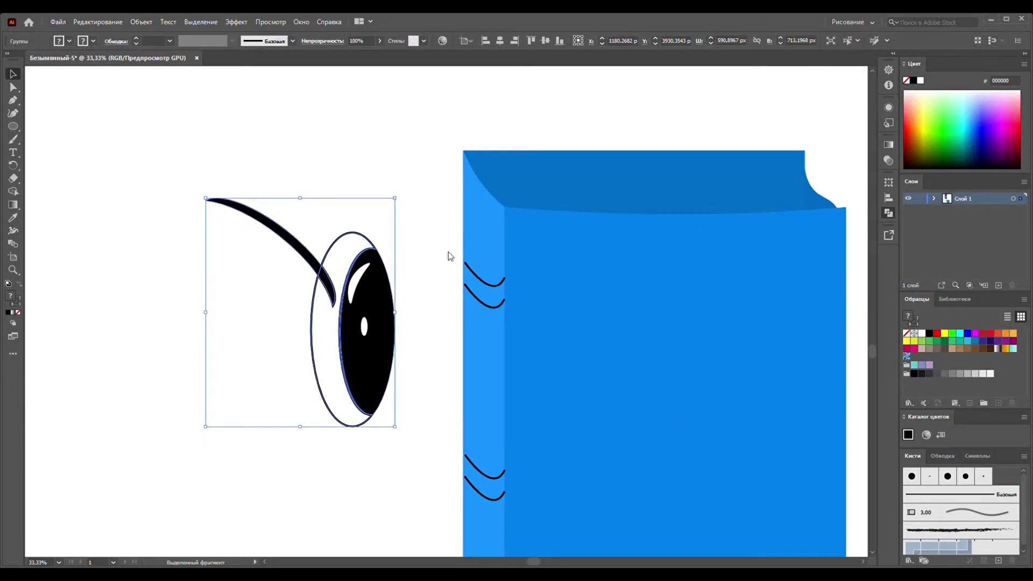
click(447, 236)
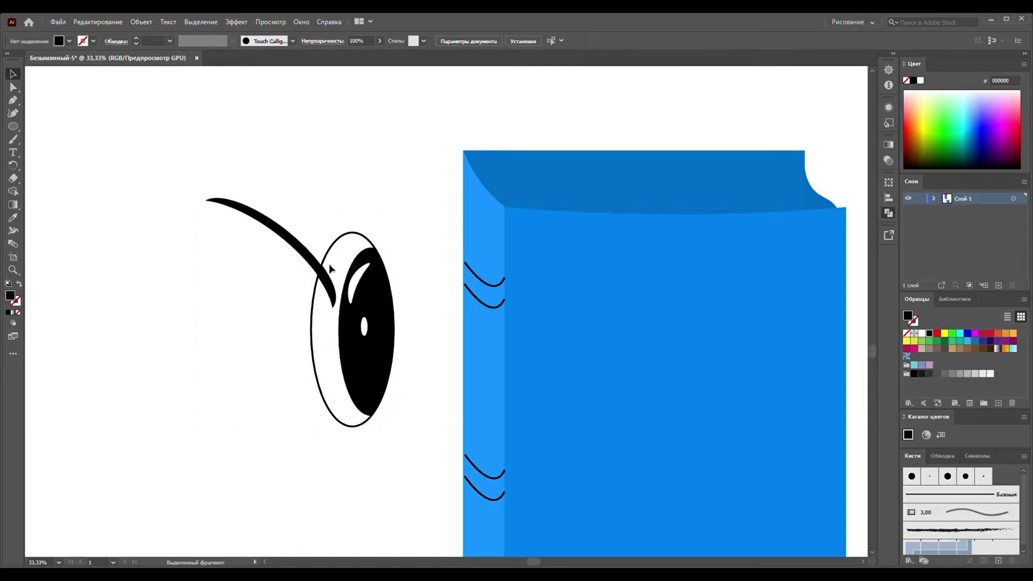
drag(332, 285, 378, 154)
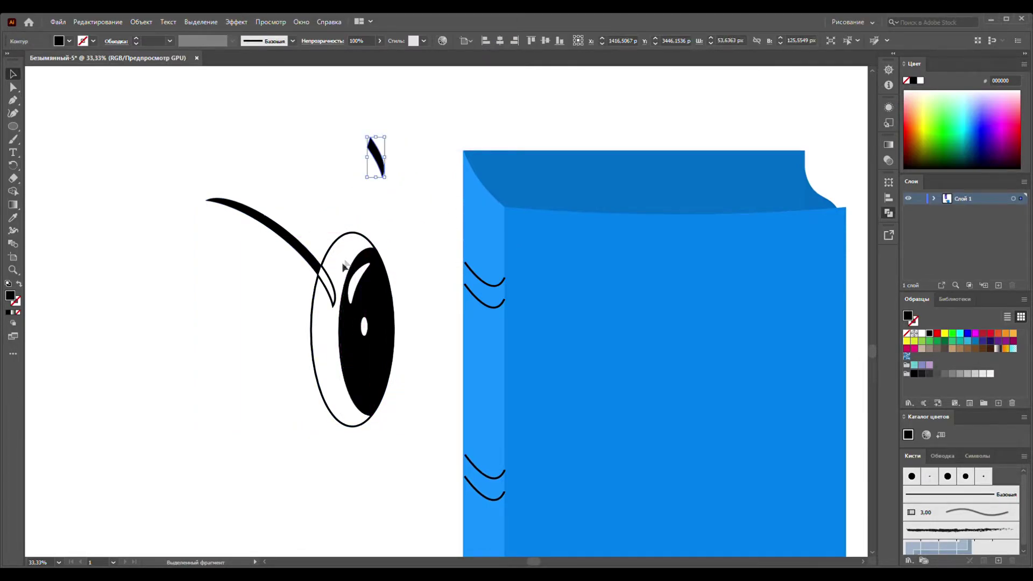
drag(345, 260, 362, 229)
key(ctrl+z)
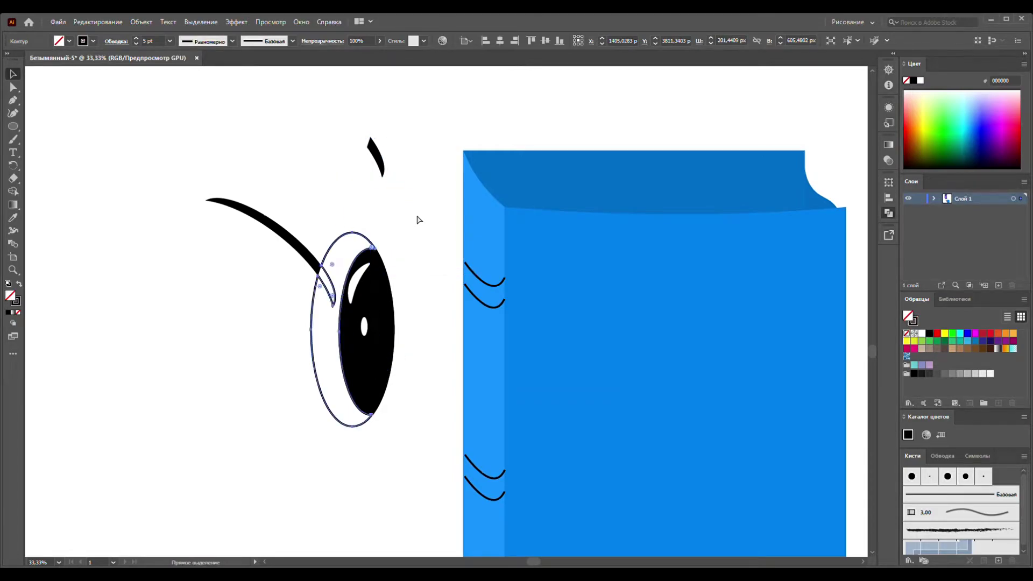
key(ctrl+z)
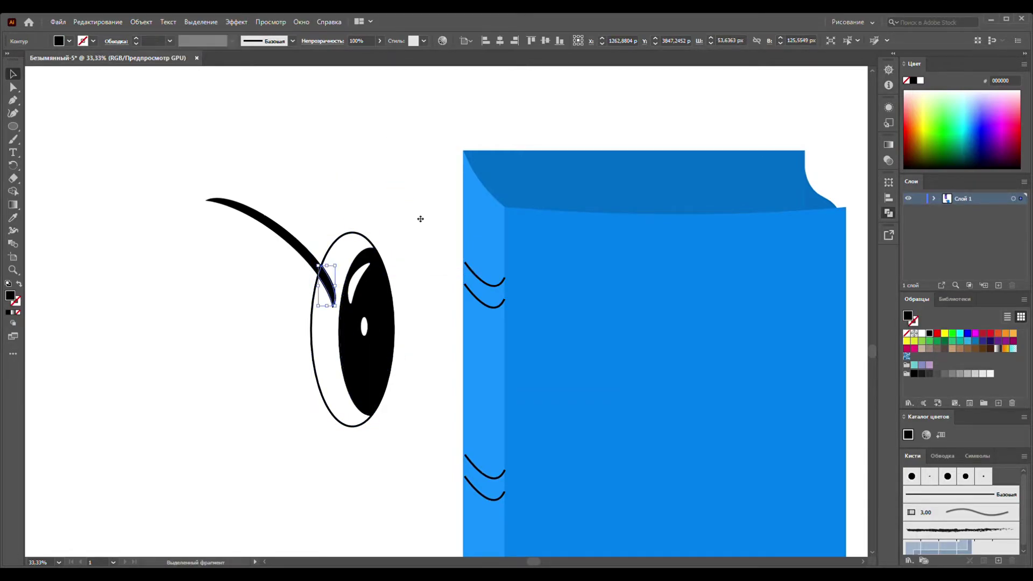
key(ctrl+z)
key(ctrl+z)
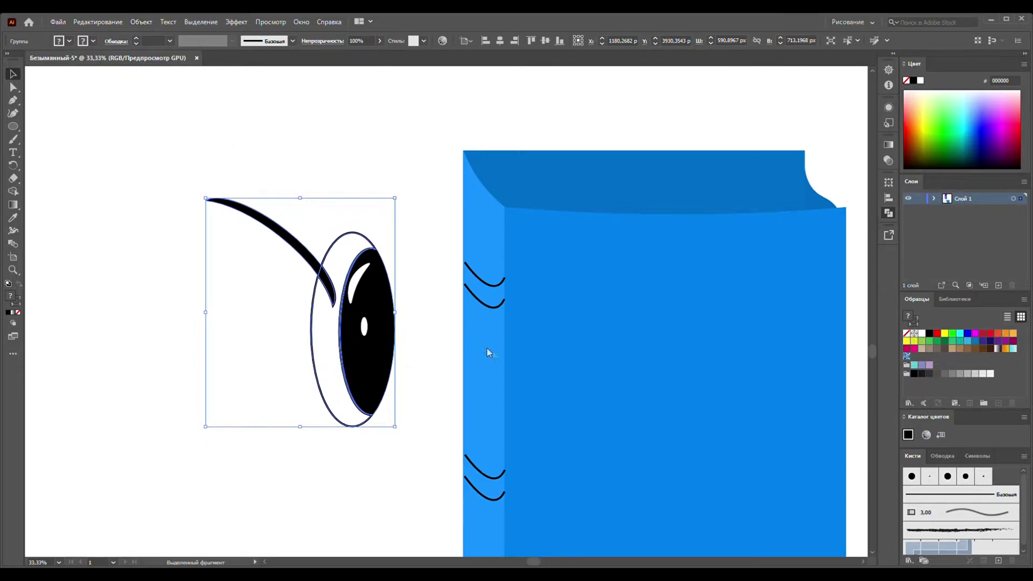
click(373, 115)
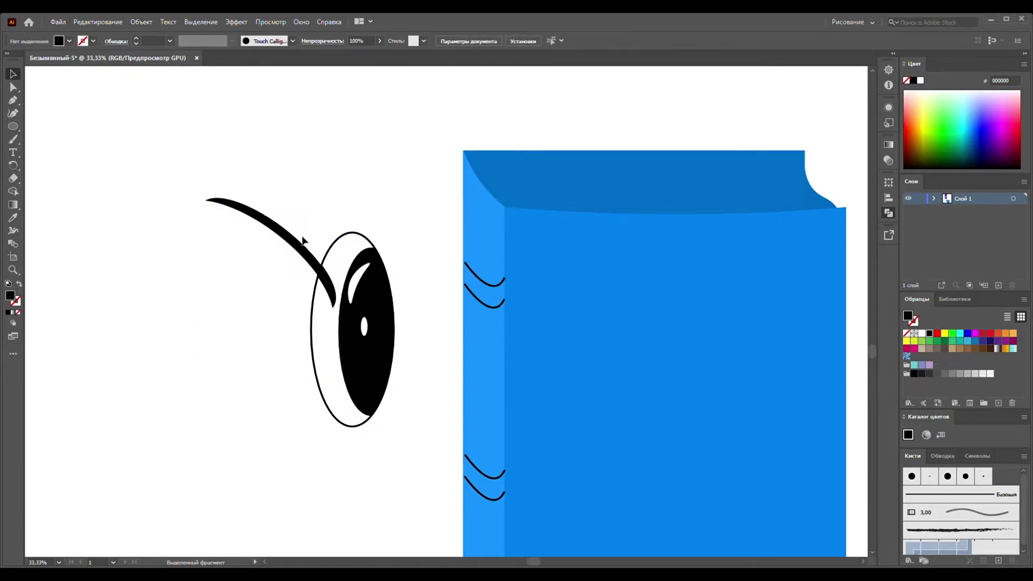
click(309, 259)
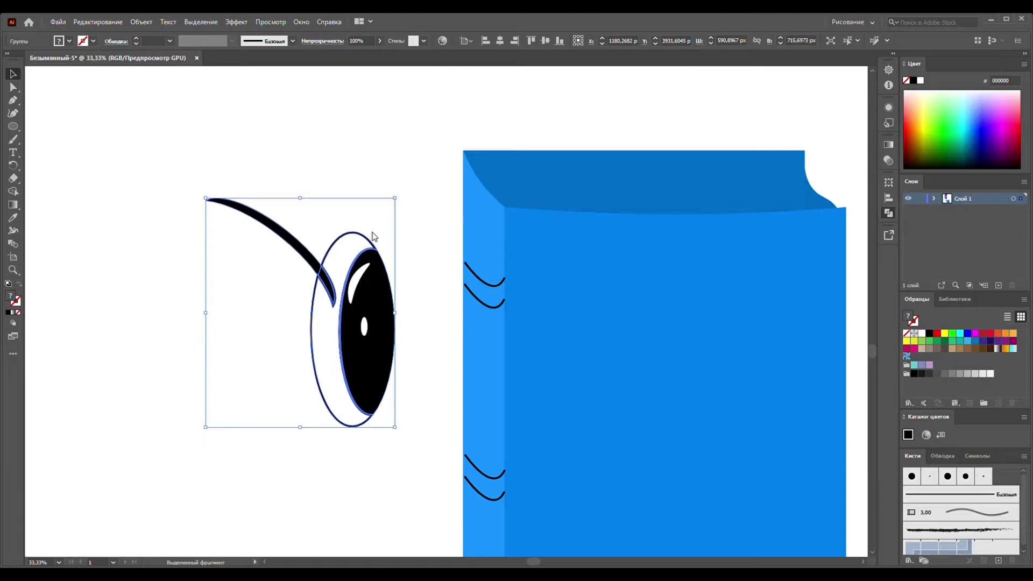
click(365, 208)
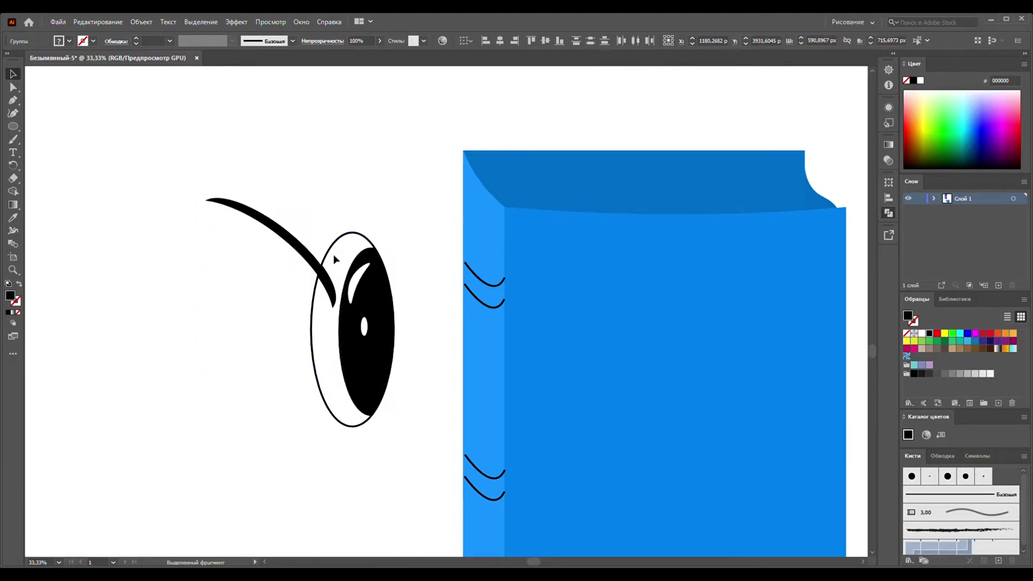
click(327, 296)
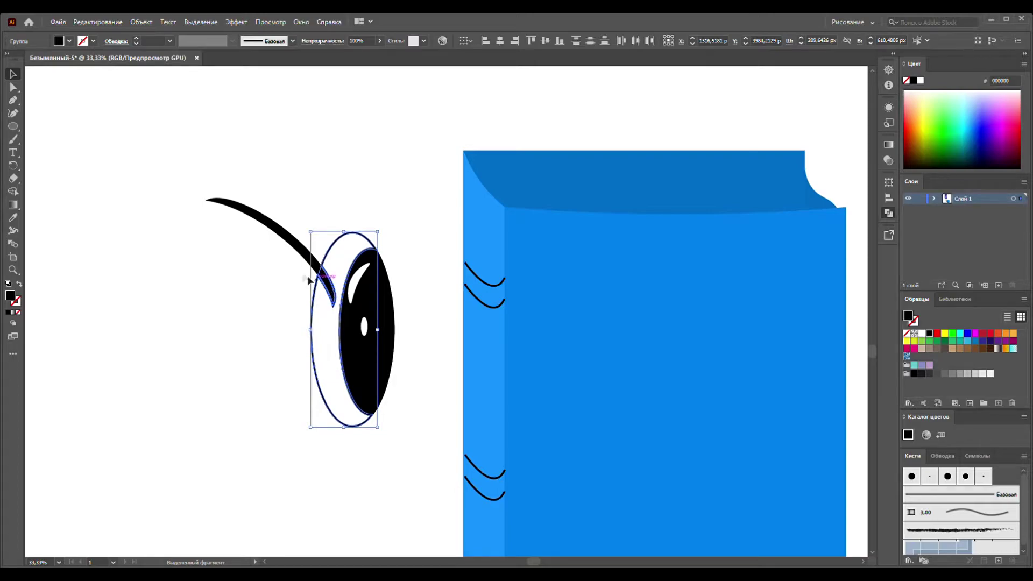
key(a)
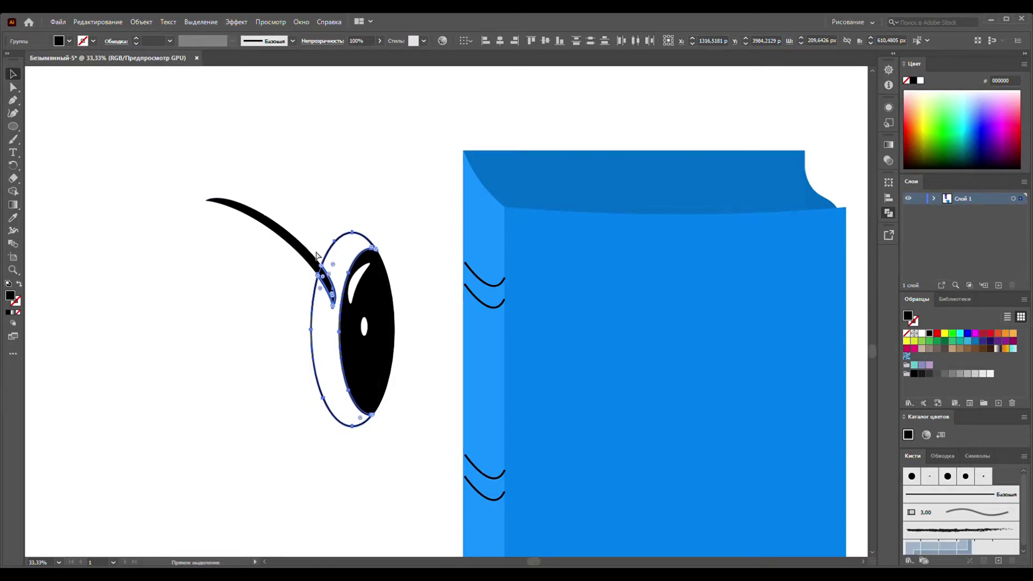
shift+click(316, 257)
shift+click(325, 276)
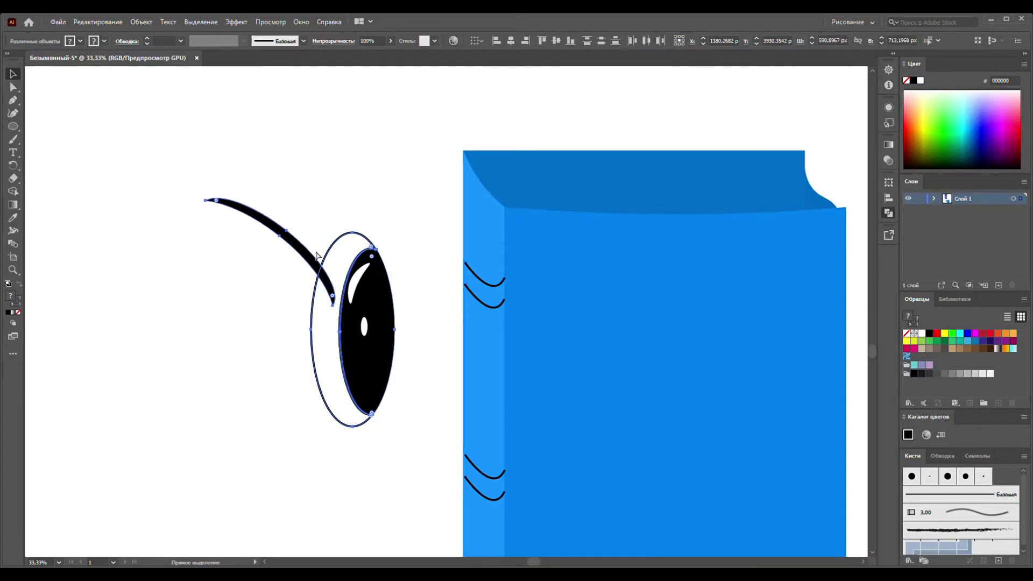
key(ctrl+z)
key(v)
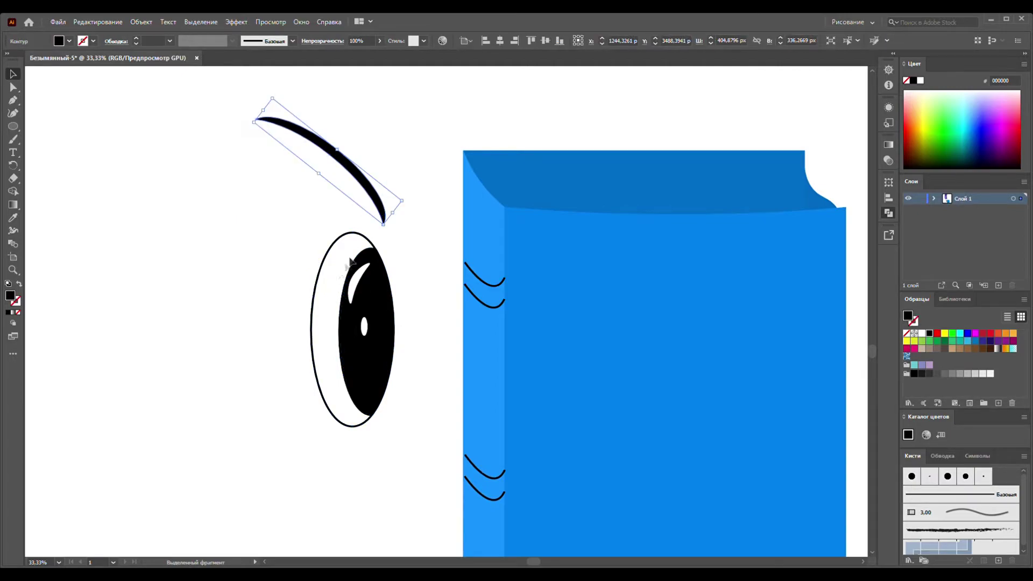
drag(389, 146, 310, 243)
drag(309, 242, 306, 242)
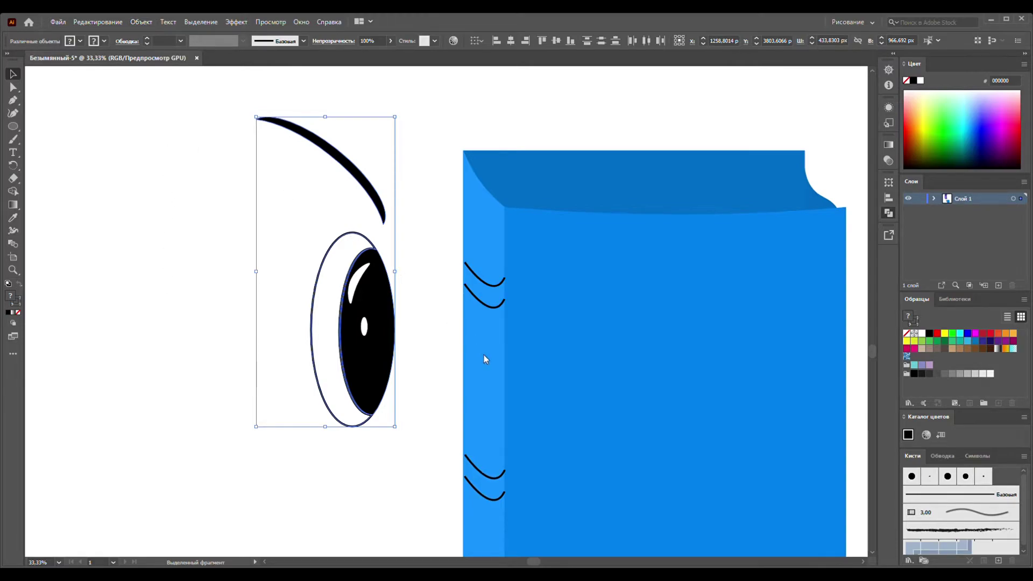
key(ctrl+g)
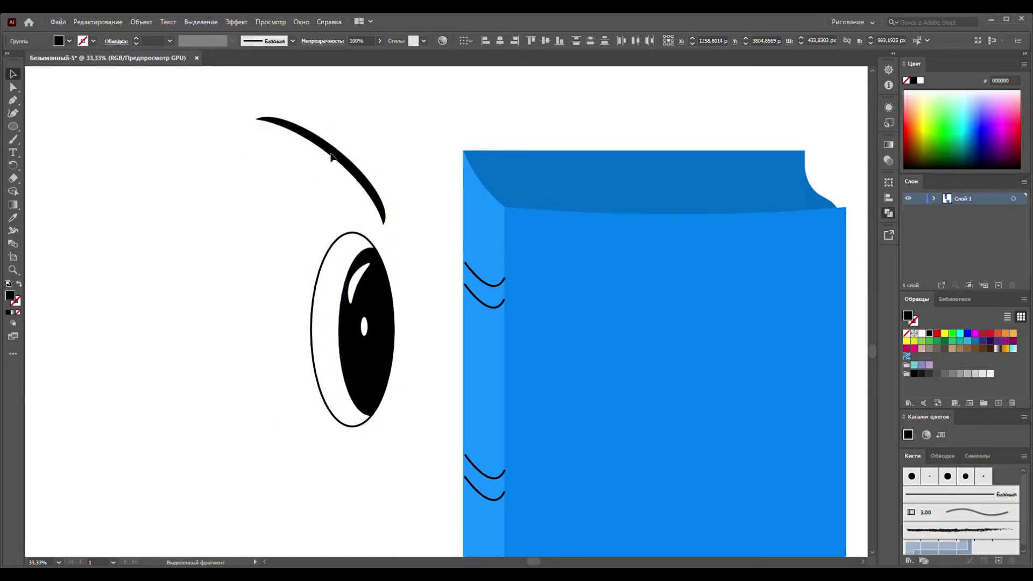
drag(354, 174, 303, 259)
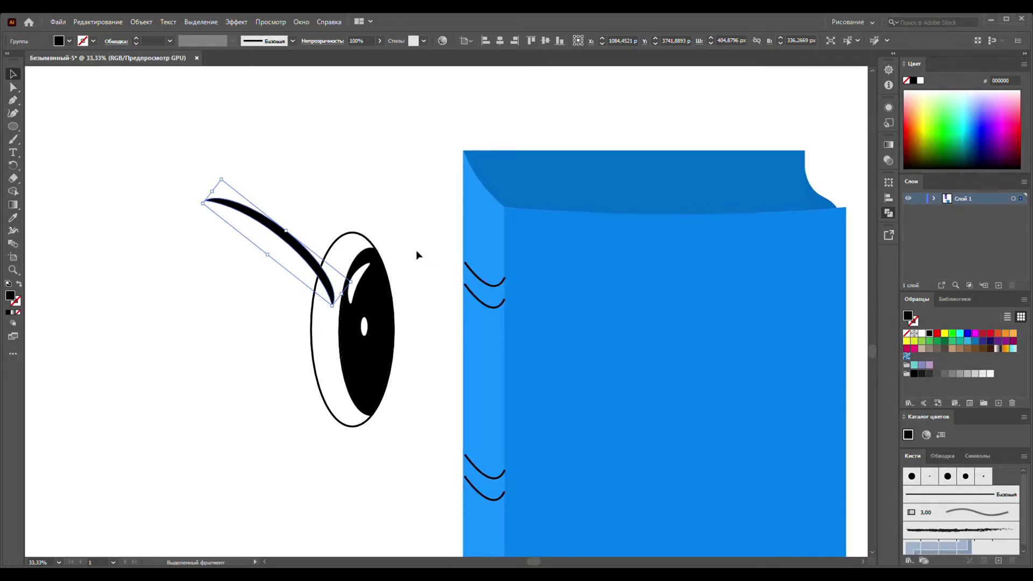
click(420, 228)
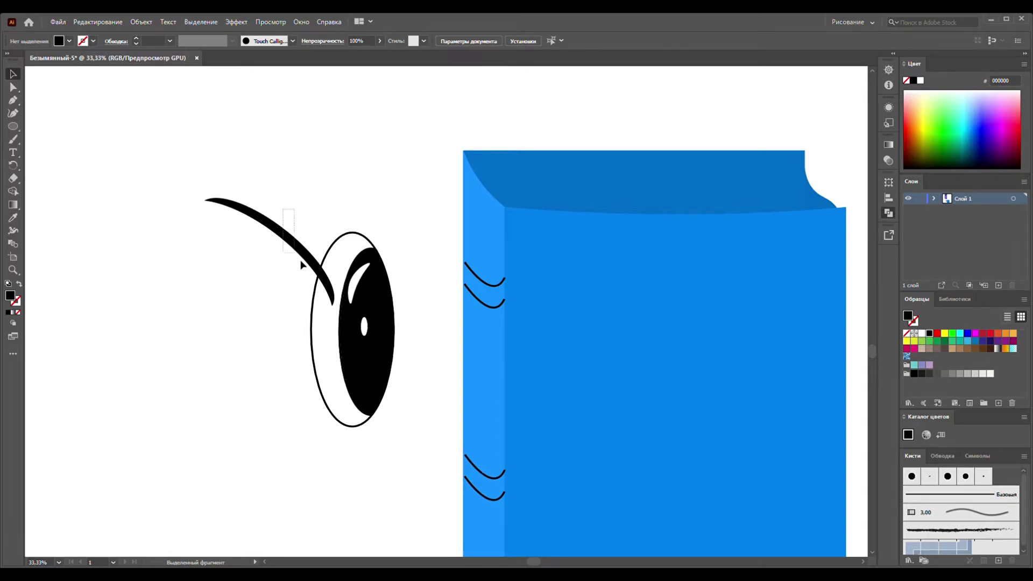
drag(298, 262, 322, 291)
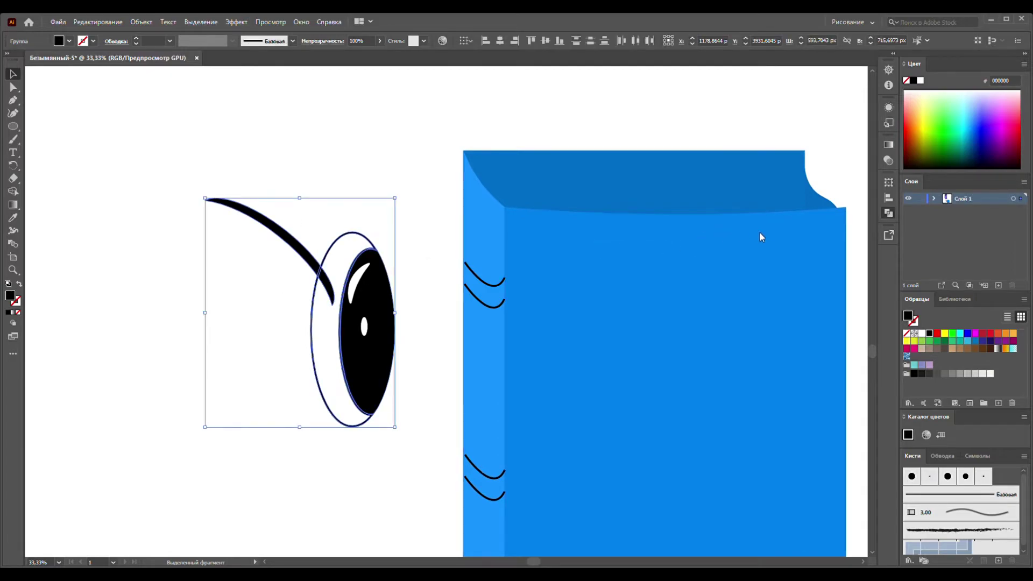
click(366, 171)
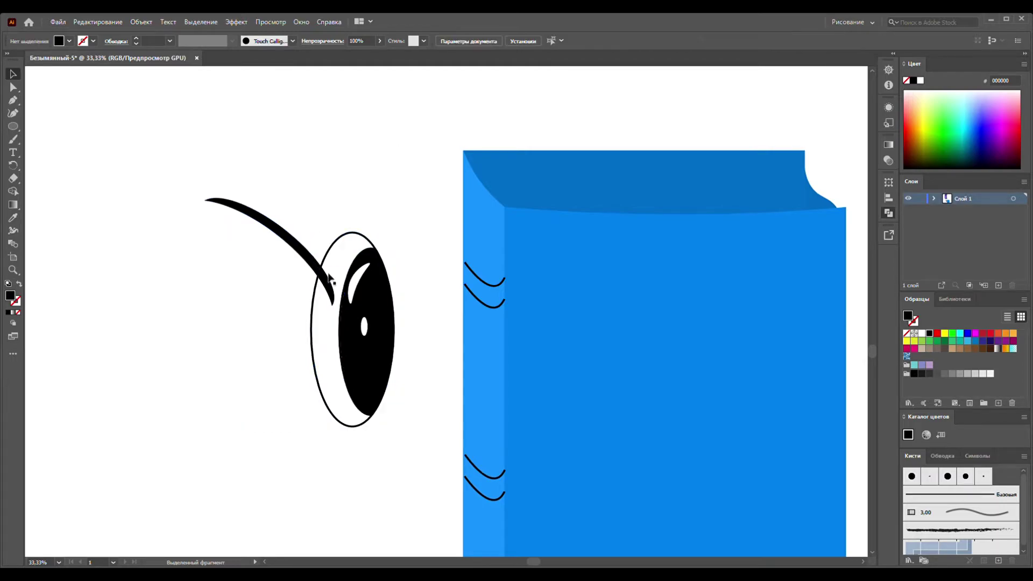
drag(328, 284, 378, 152)
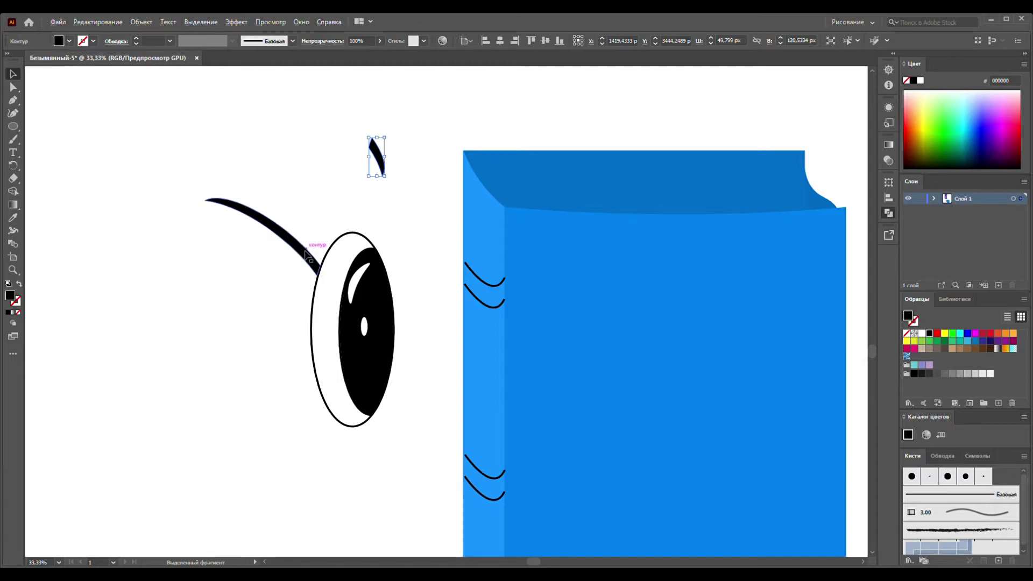
- Alt-drag a copy of the lash stroke to sit just above the original as the third lash
drag(307, 252, 299, 310)
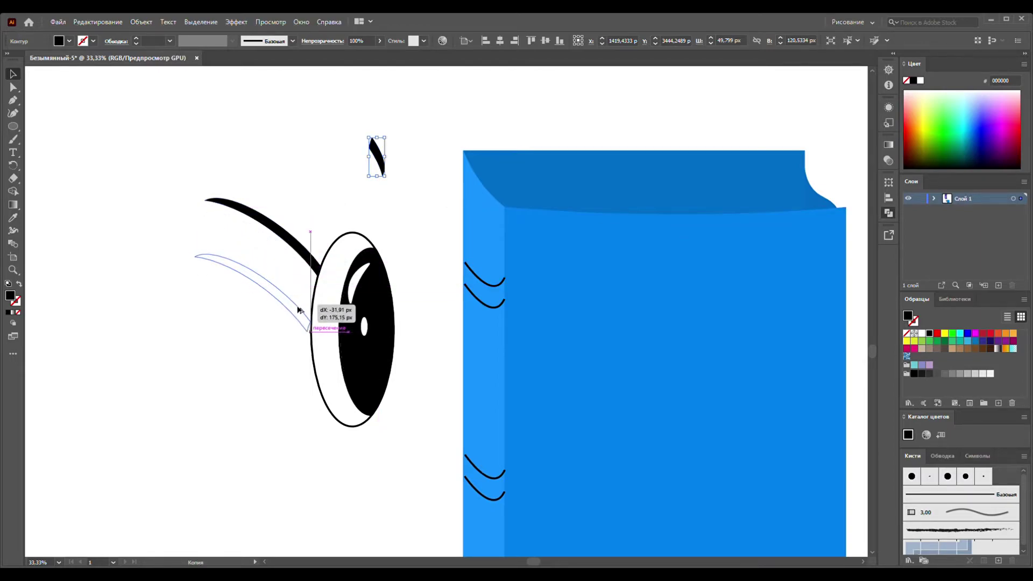
drag(299, 310, 294, 348)
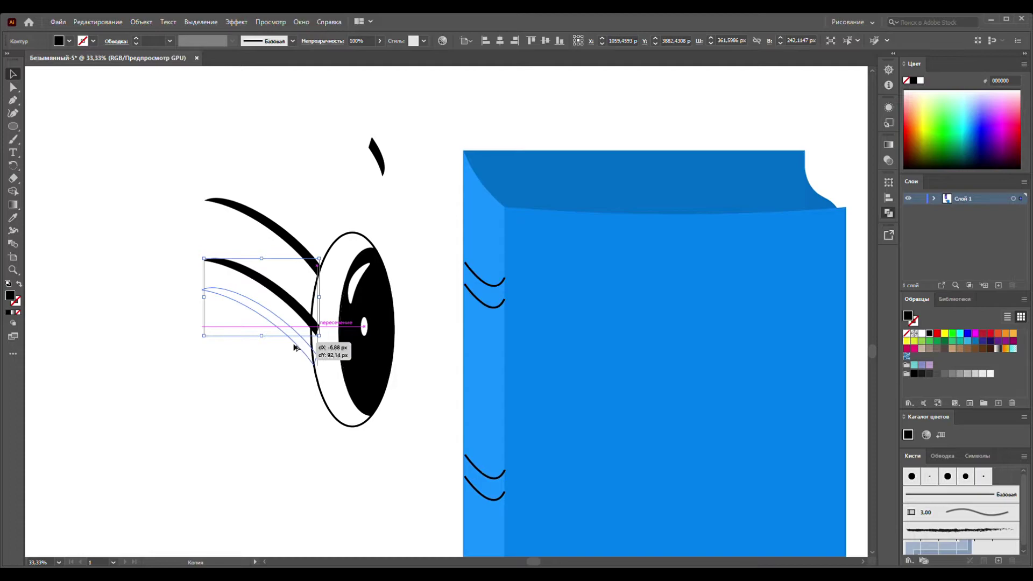
drag(294, 347, 303, 289)
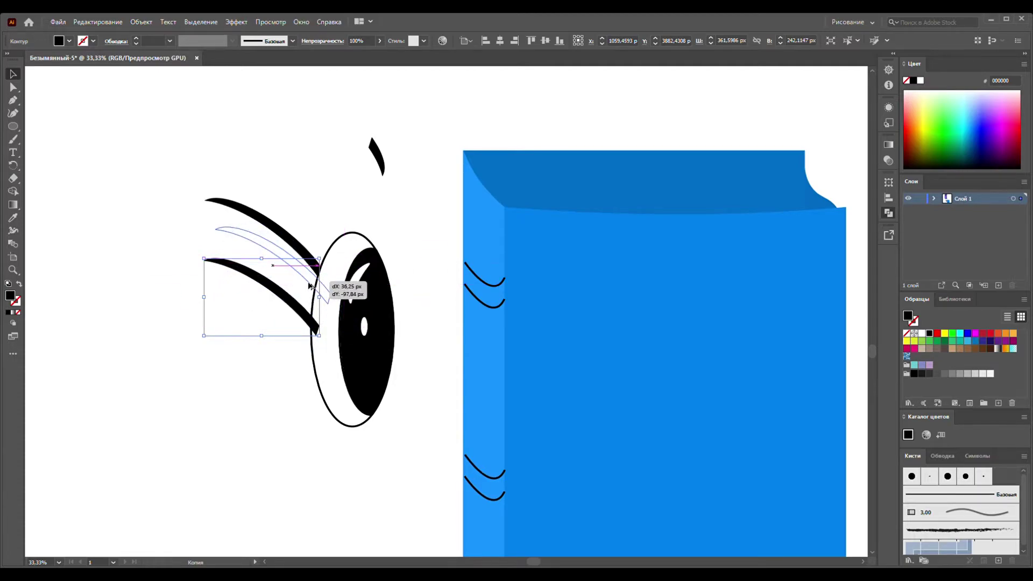
drag(303, 289, 303, 288)
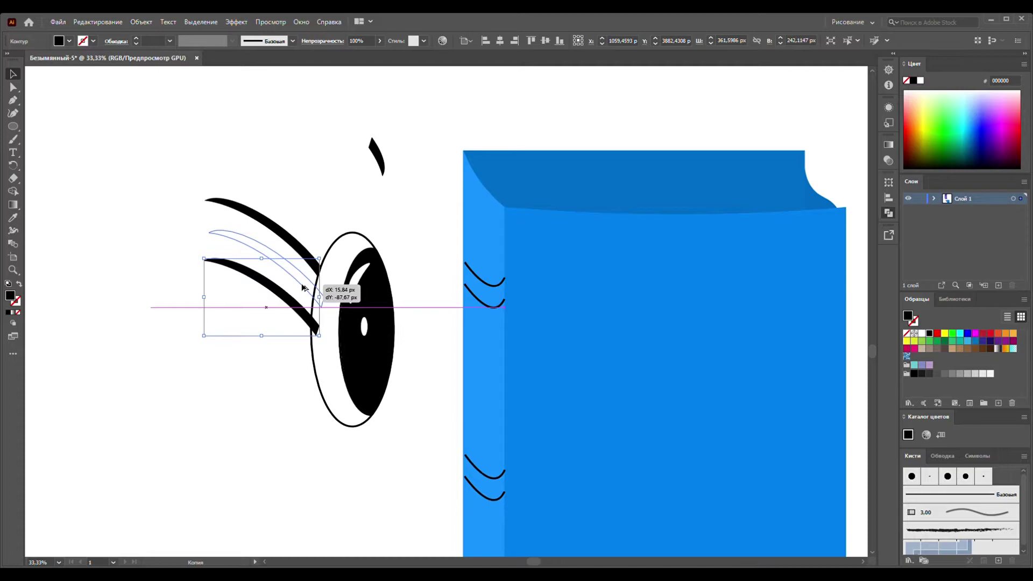
drag(302, 288, 298, 283)
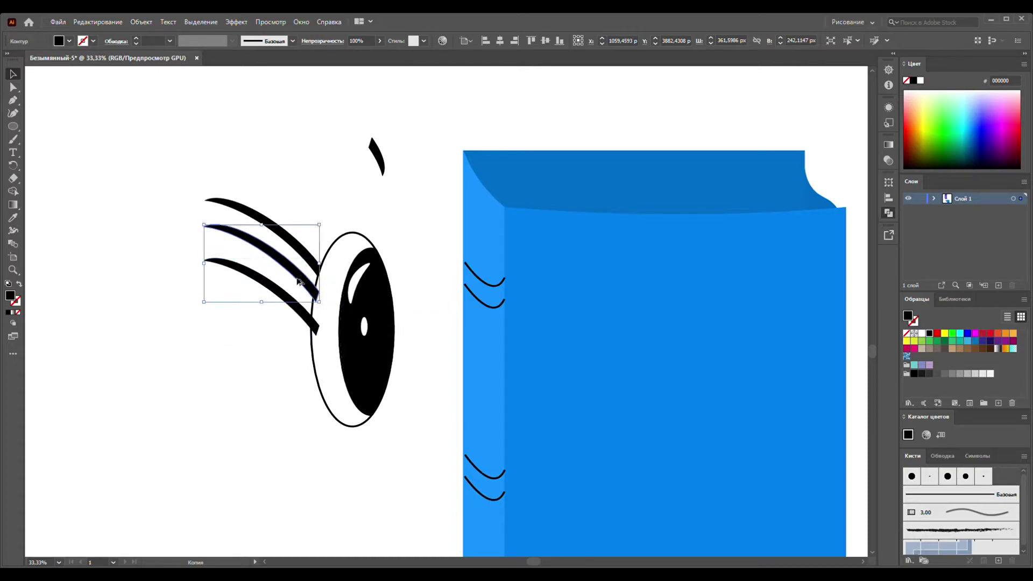
click(273, 373)
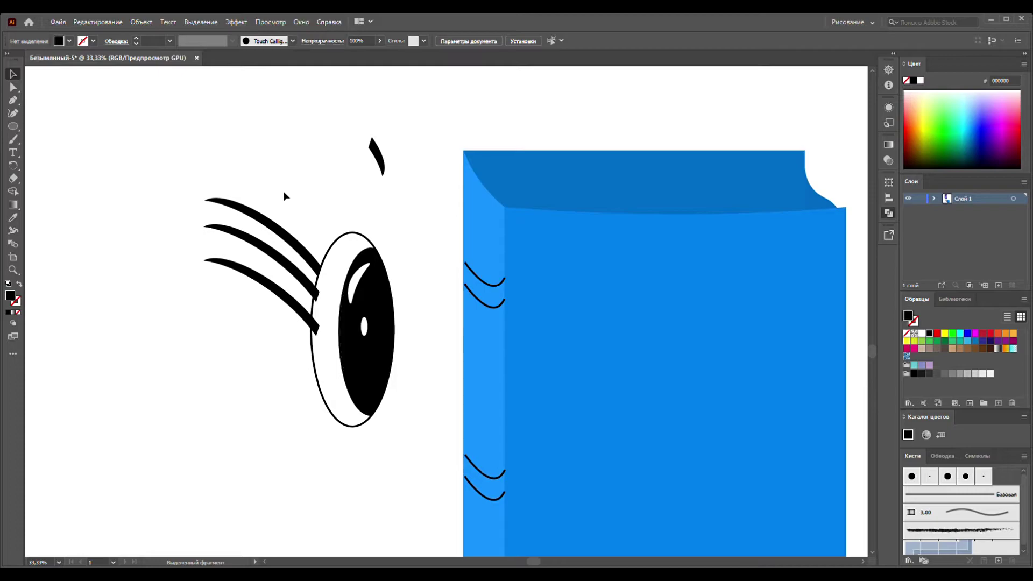
- Try grouping the eye and its lashes, then undo the grouping
drag(284, 195, 318, 359)
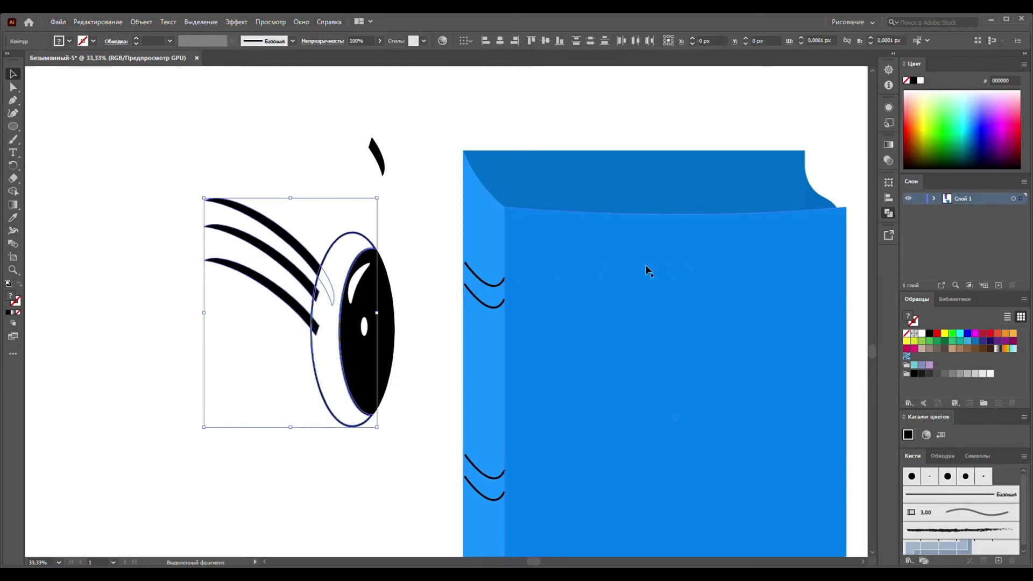
key(ctrl+g)
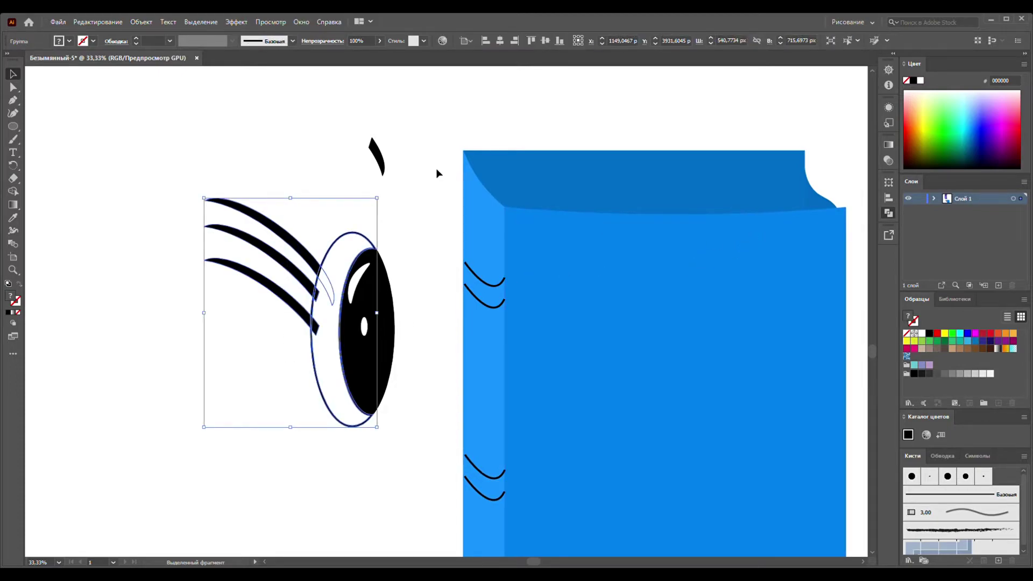
key(ctrl+z)
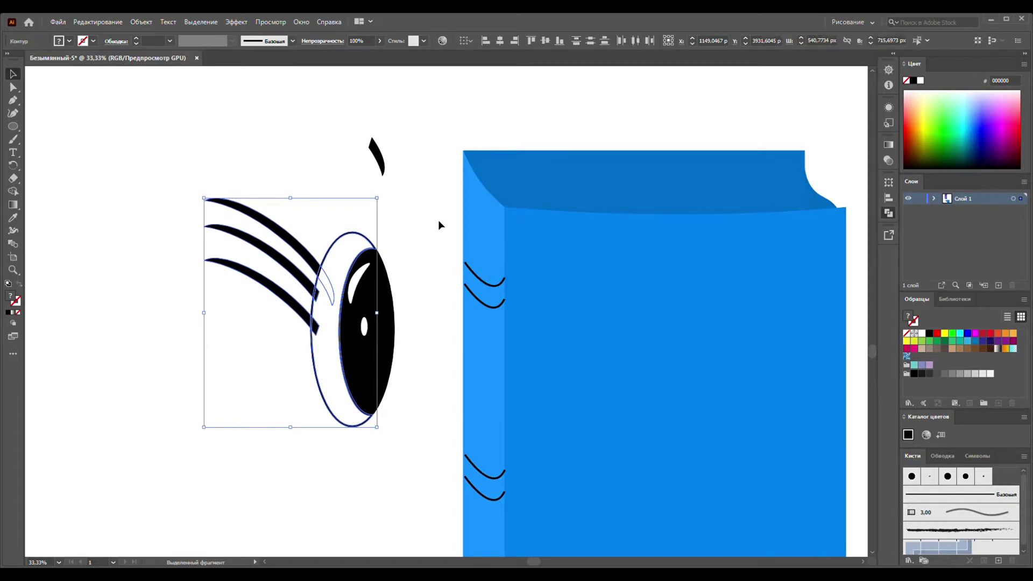
click(436, 220)
- Delete the stray black marks above the eye and select the eye with its lashes
mouse_move(341, 260)
mouse_down()
mouse_move(355, 228)
mouse_move(376, 269)
mouse_up()
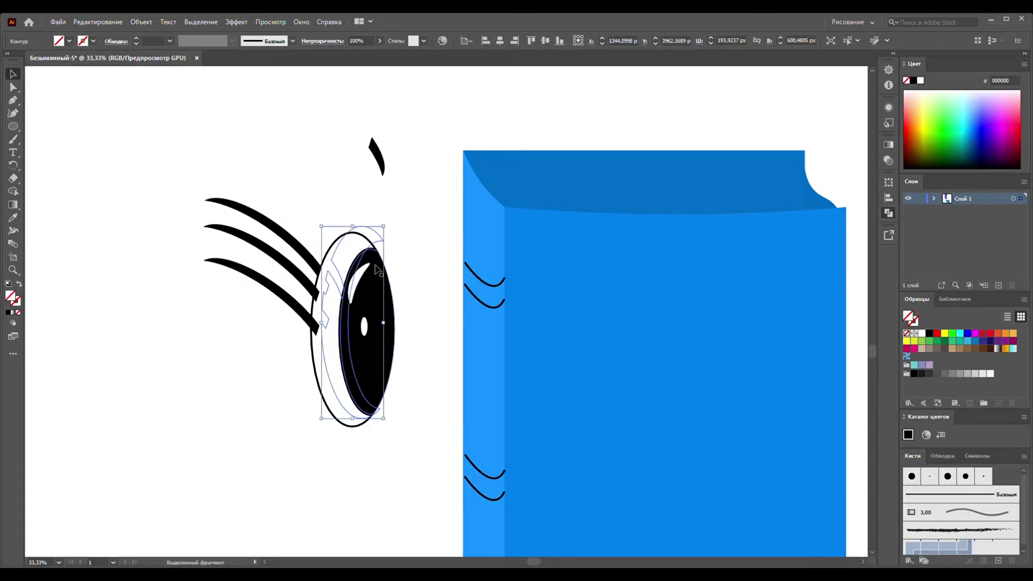
click(429, 247)
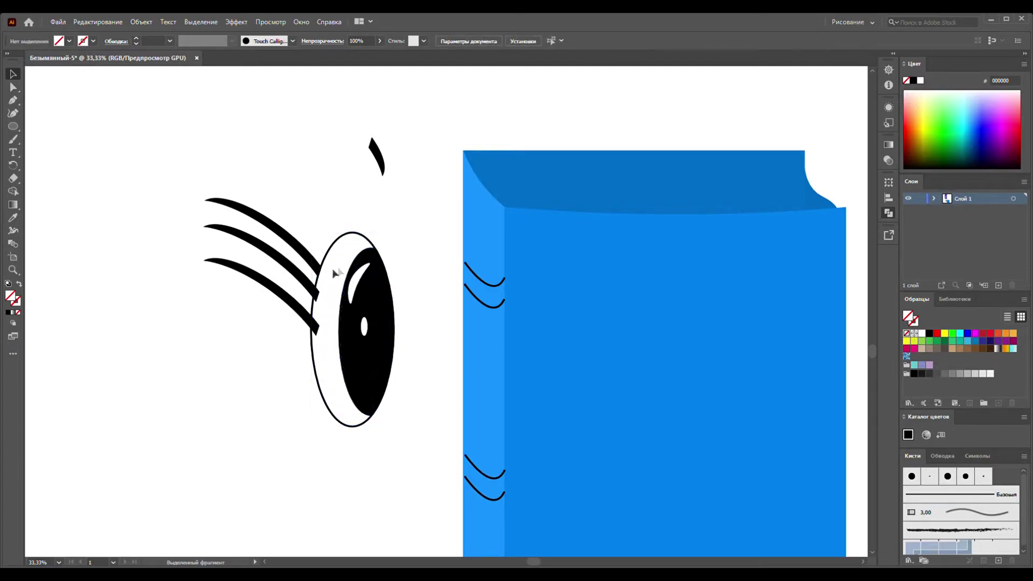
drag(316, 293, 368, 168)
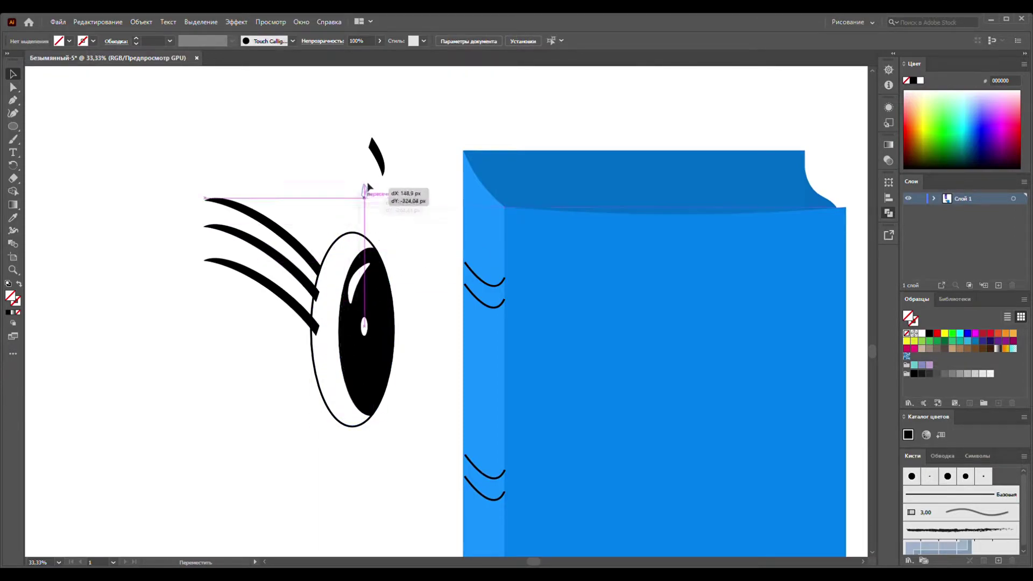
drag(368, 168, 369, 153)
drag(352, 156, 398, 201)
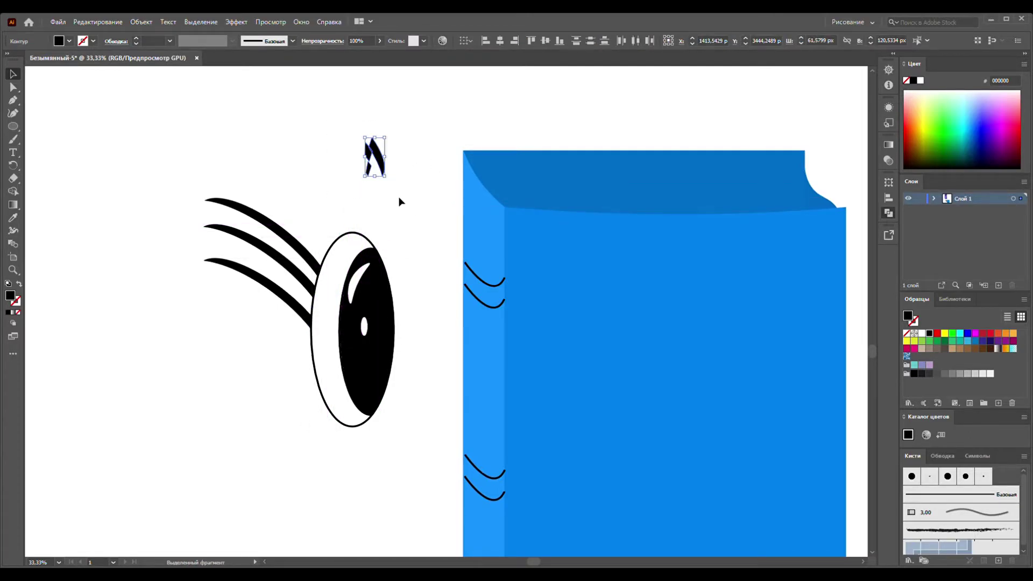
key(Delete)
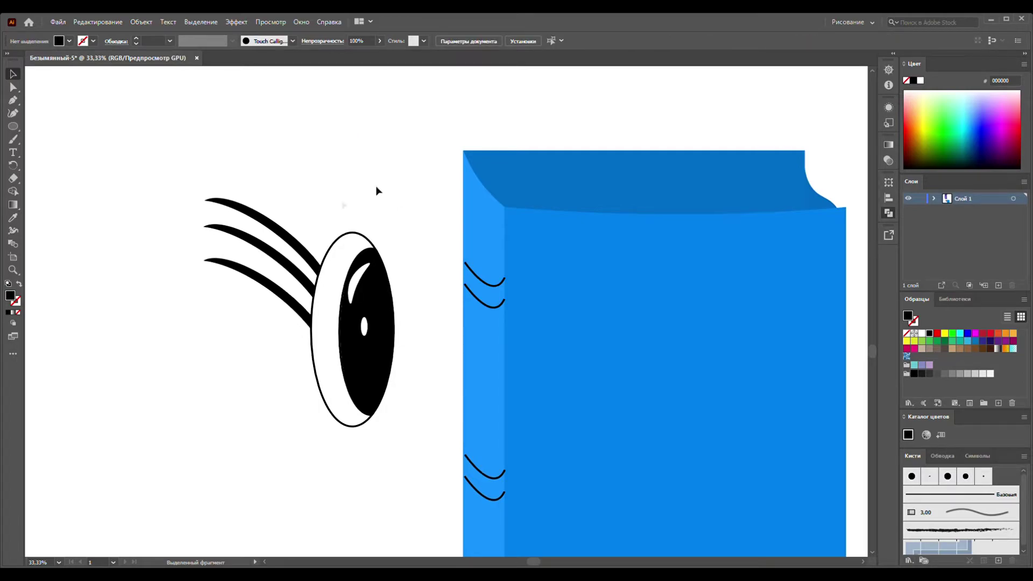
drag(232, 145, 391, 467)
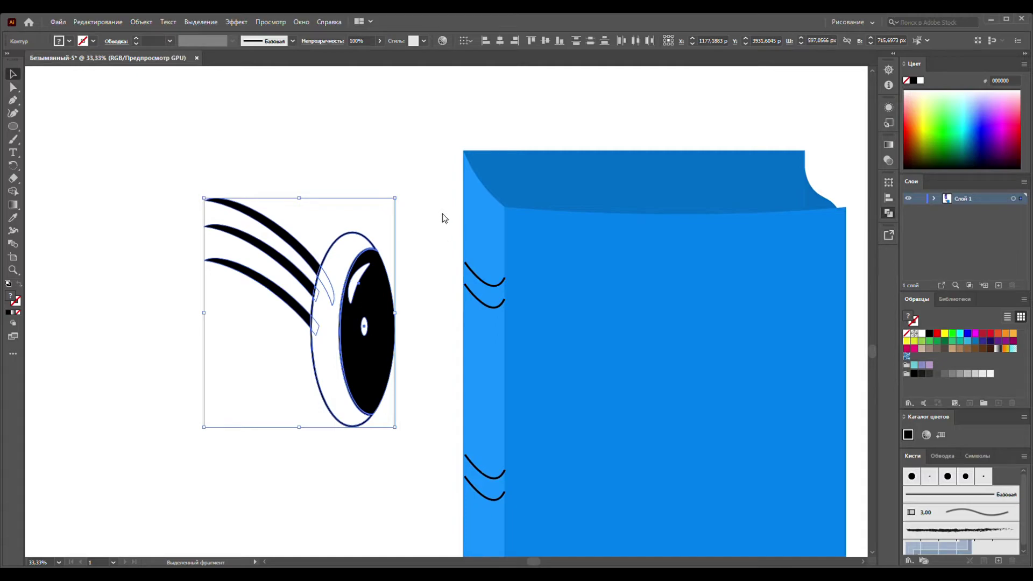
- Draw a large ellipse behind the eye and briefly group it with the eye and lashes
click(13, 126)
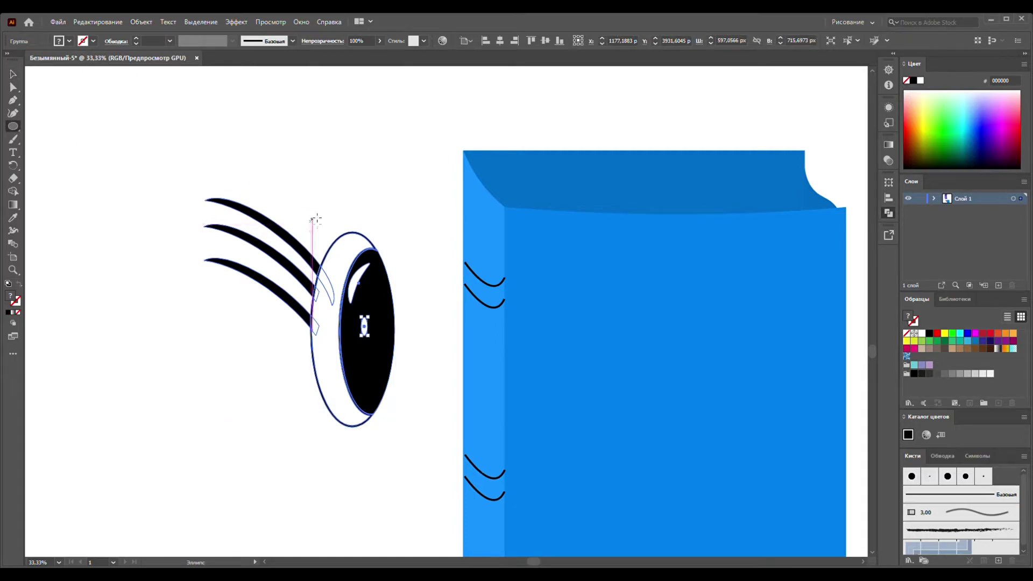
mouse_move(262, 164)
mouse_down()
mouse_move(391, 467)
mouse_move(418, 476)
mouse_up()
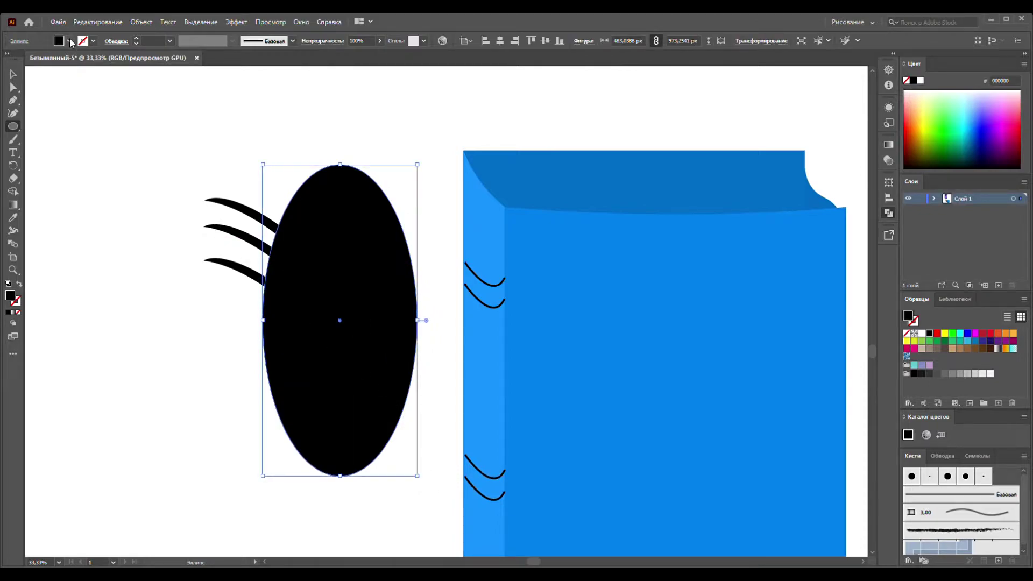
key(ctrl+z)
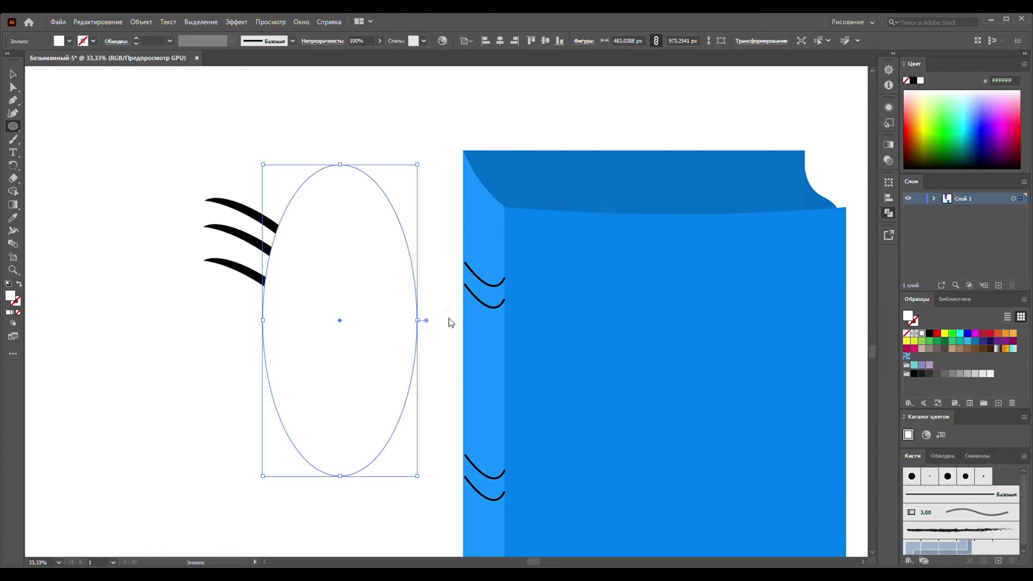
key(ctrl+shift+bracketleft)
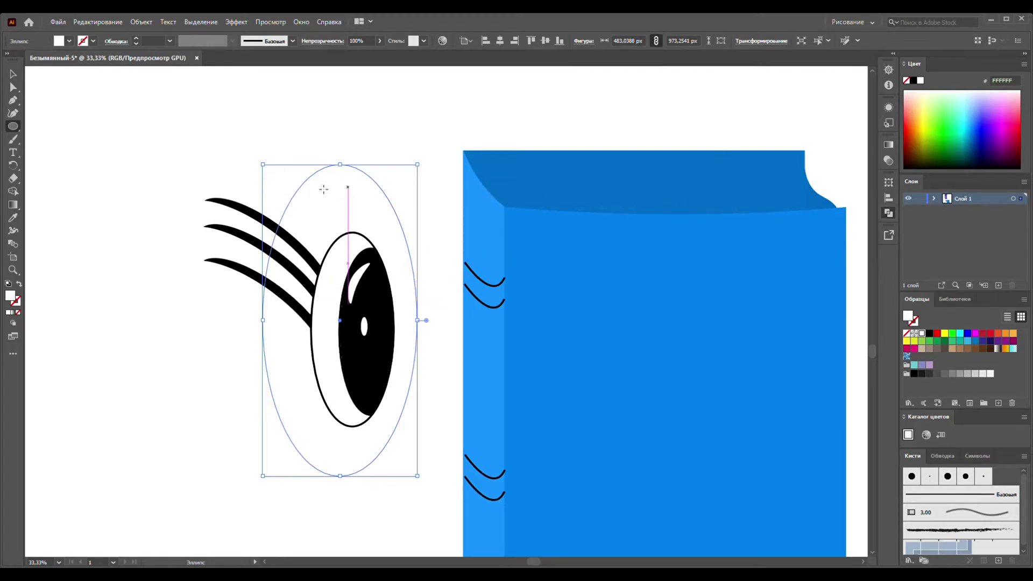
click(13, 74)
mouse_move(227, 121)
mouse_down()
mouse_move(398, 469)
mouse_move(456, 420)
mouse_up()
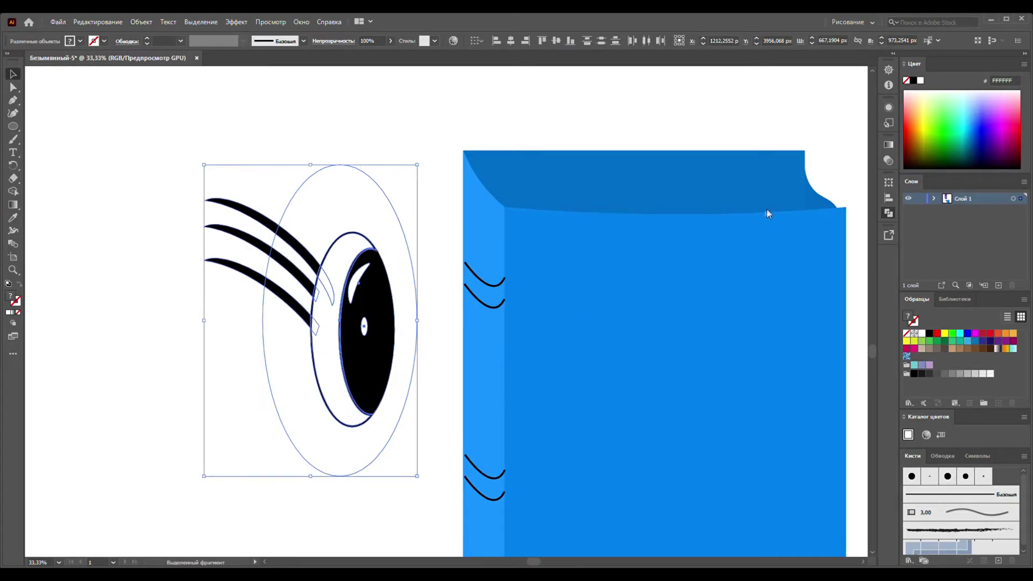
key(ctrl+g)
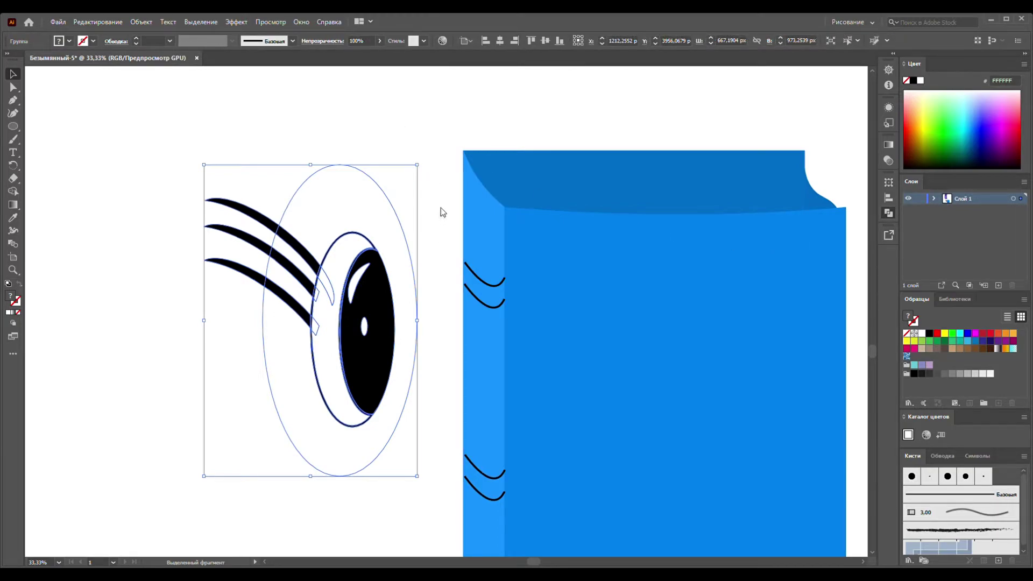
key(ctrl+shift+g)
- Delete the outer ellipse and group the eye with its three lashes
click(389, 126)
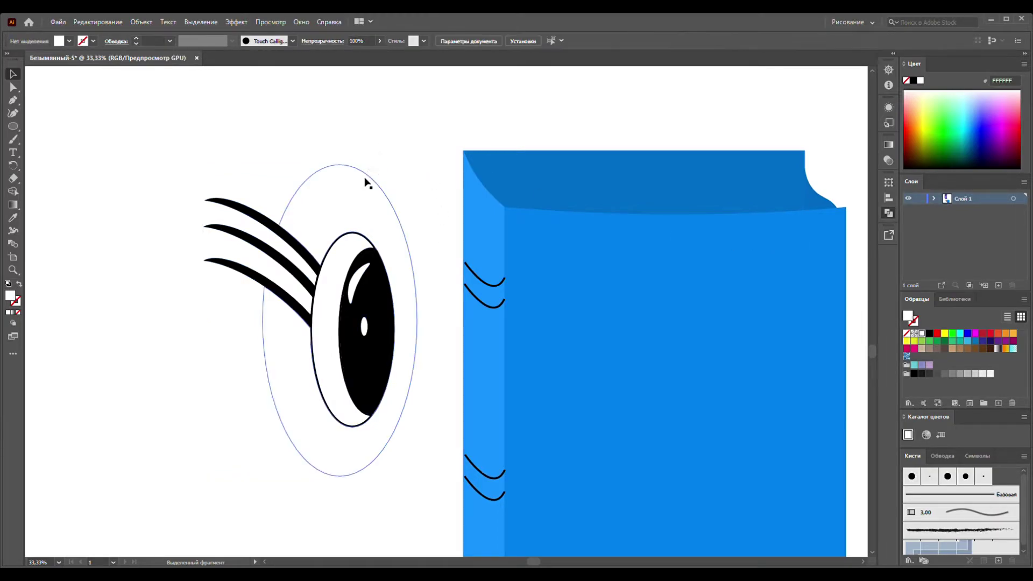
drag(377, 135, 340, 211)
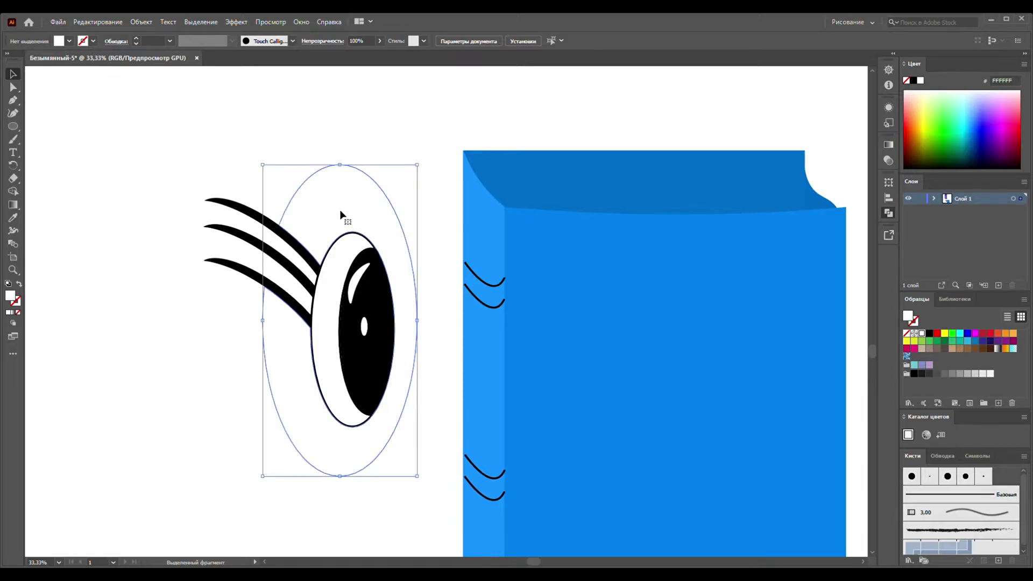
key(Delete)
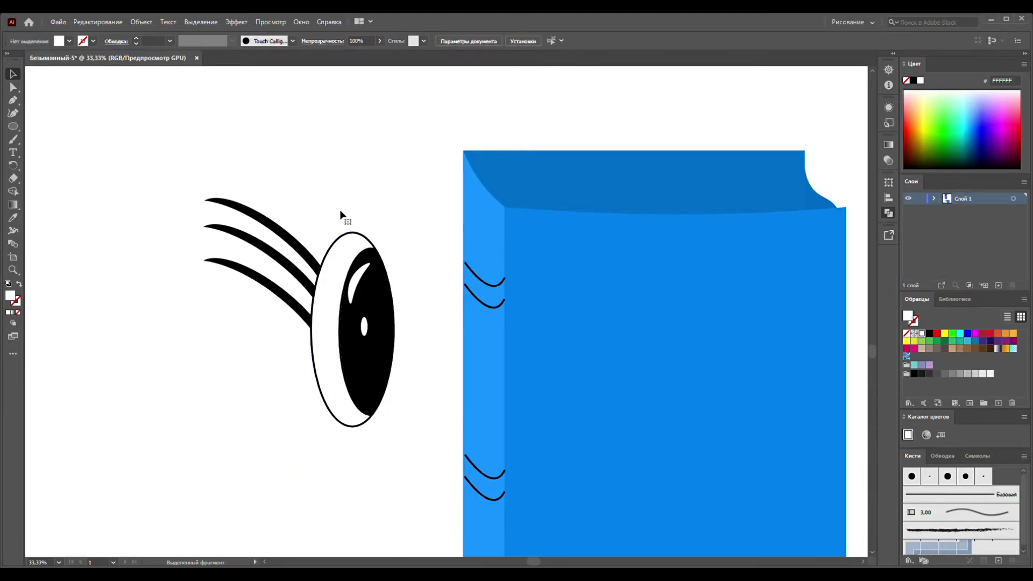
drag(261, 168, 366, 444)
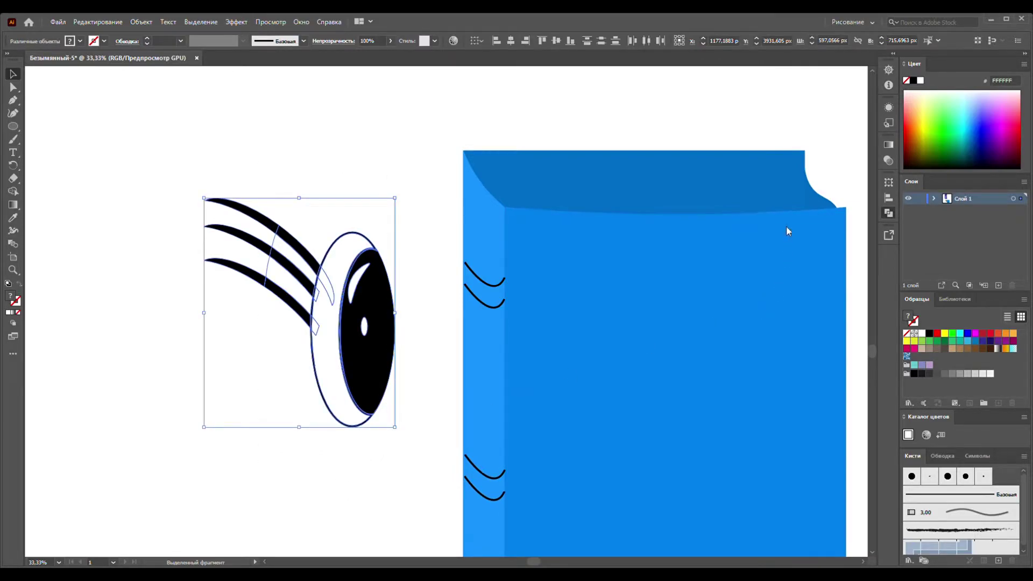
key(ctrl+g)
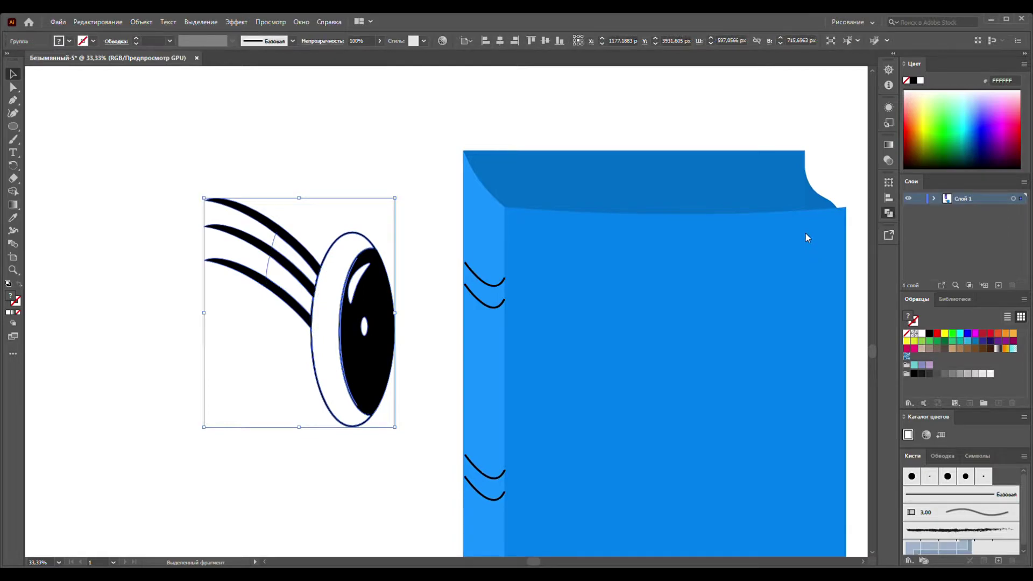
click(396, 163)
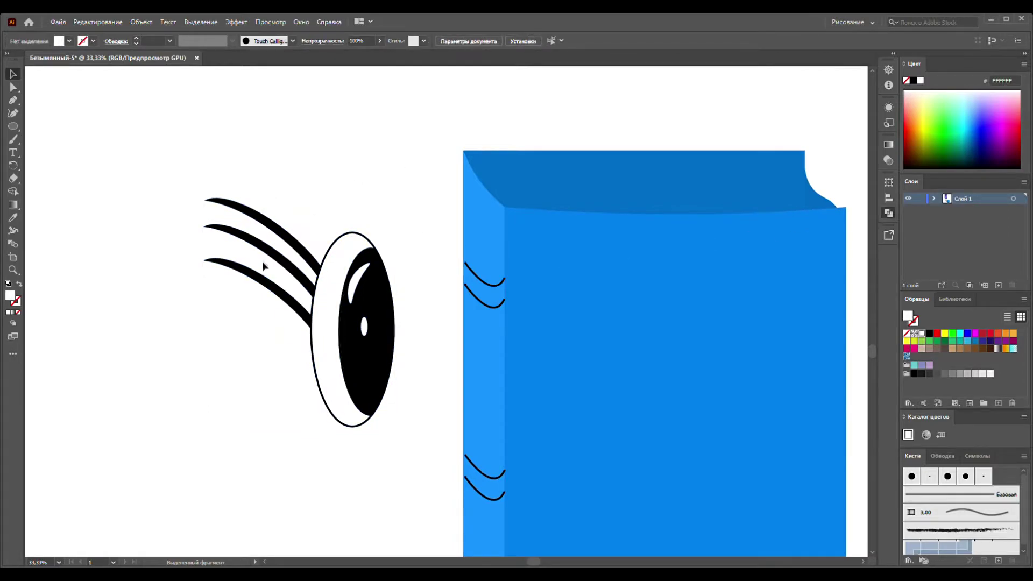
- Test placing the eye group on the blue book, then pull it back off
drag(267, 266, 288, 179)
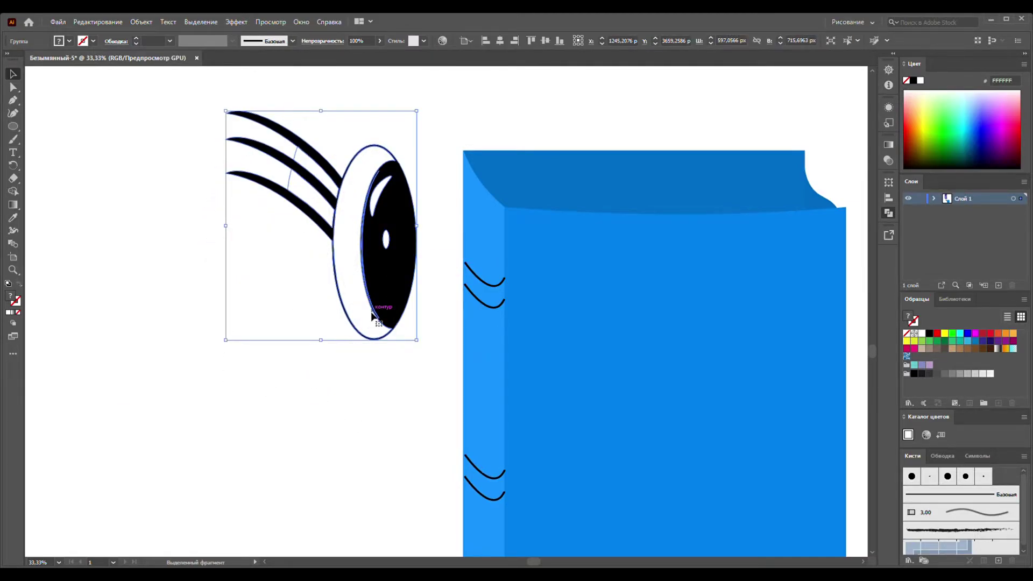
scroll(374, 318, down, 3)
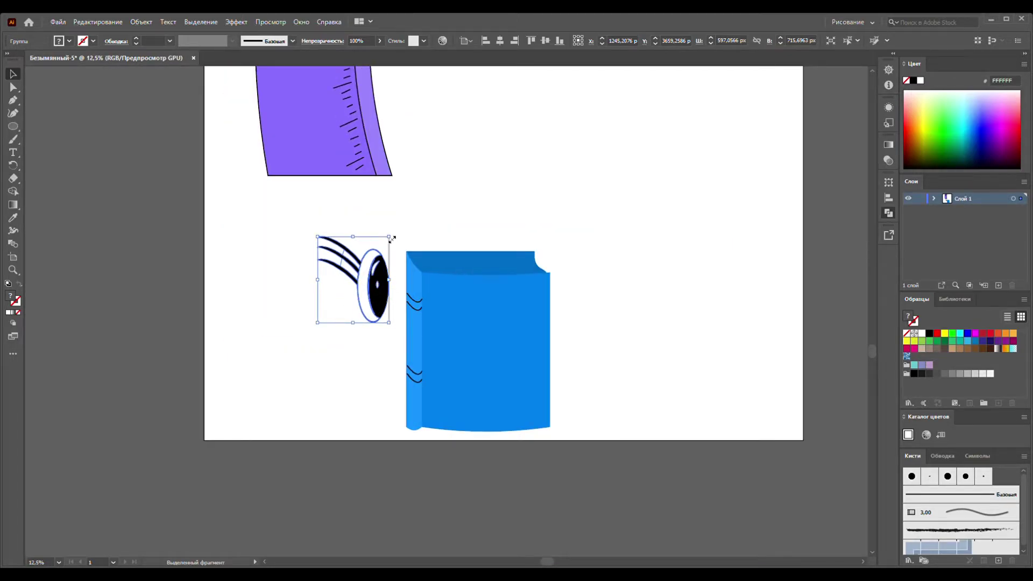
drag(380, 285, 480, 346)
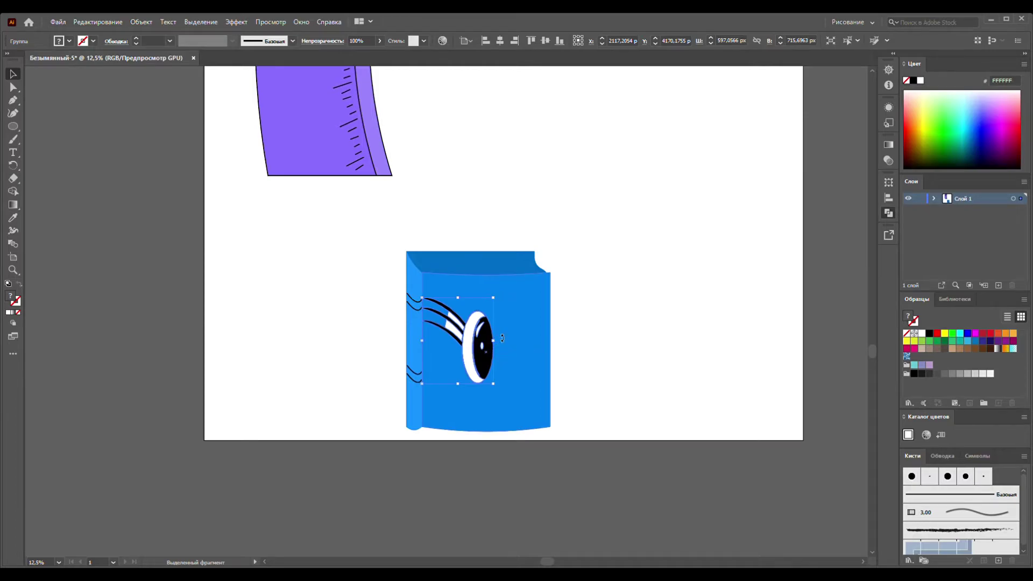
scroll(491, 337, up, 4)
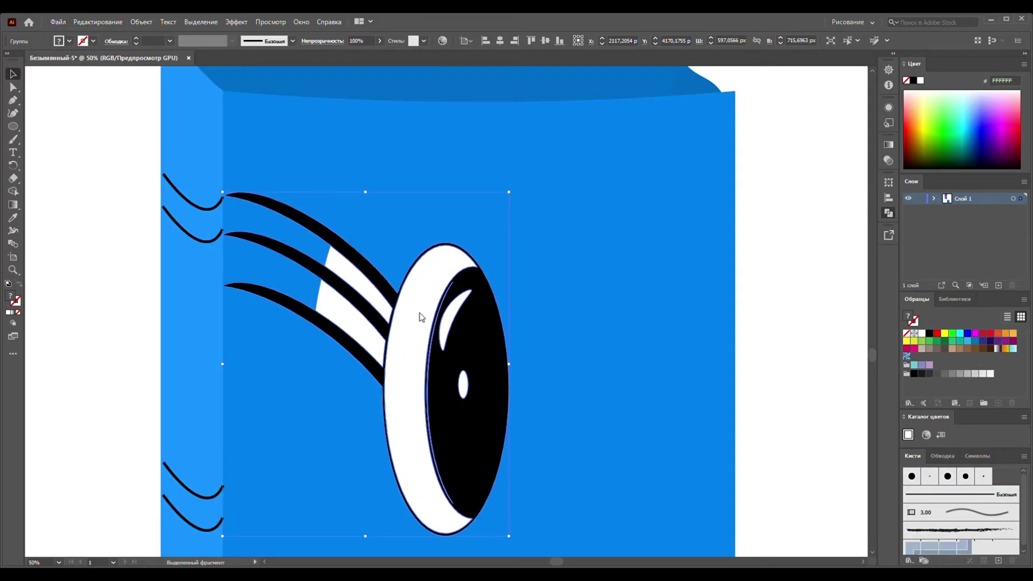
click(588, 268)
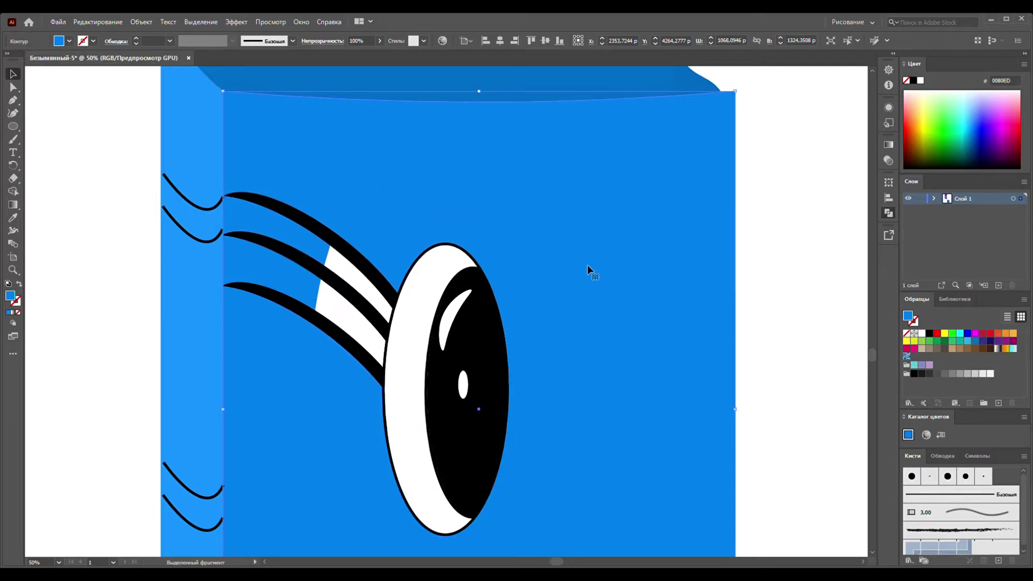
scroll(588, 269, down, 3)
drag(551, 304, 373, 262)
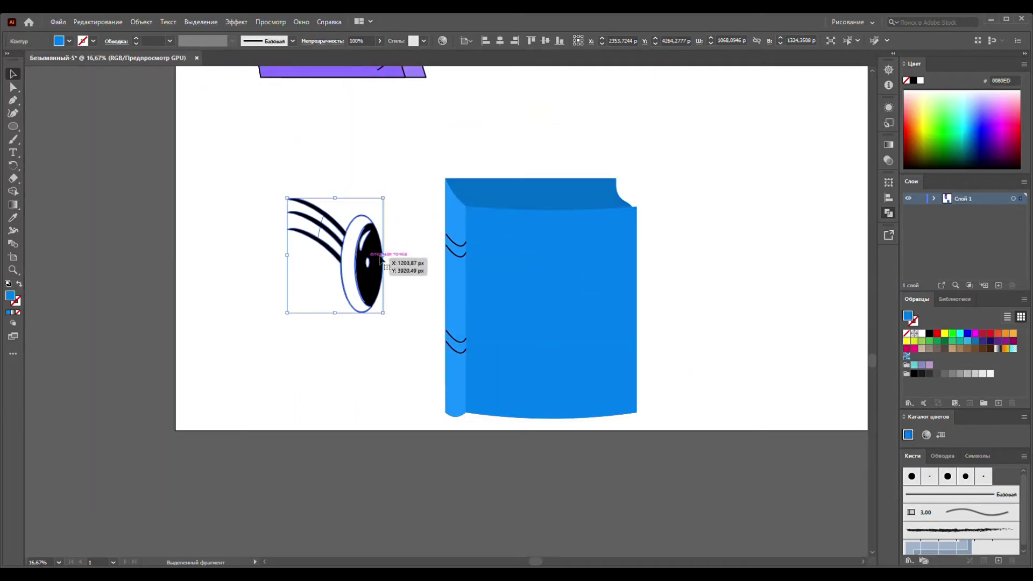
drag(443, 153, 677, 452)
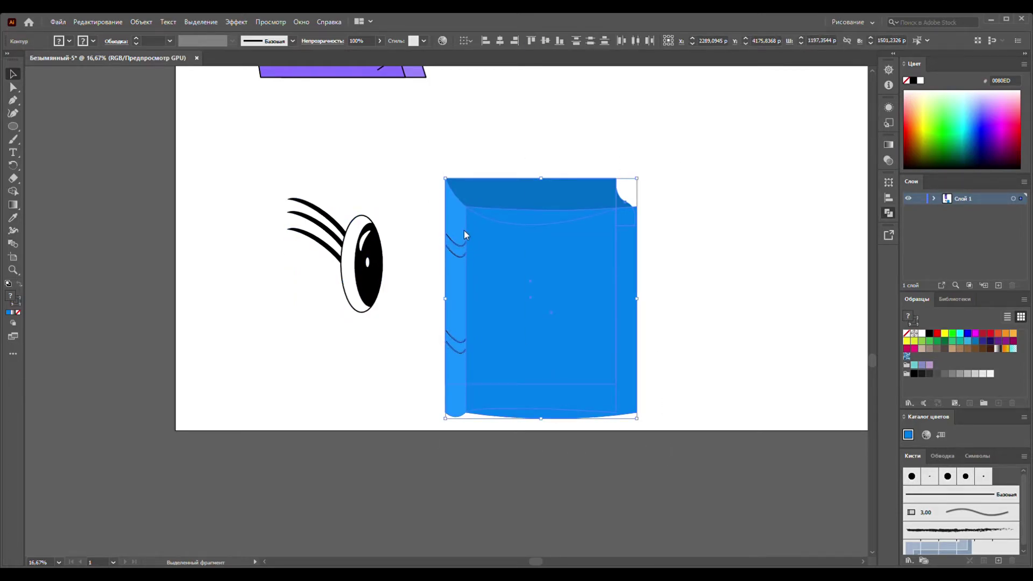
- Move the eye group below the artboard and deselect it
drag(372, 272, 414, 511)
scroll(414, 484, down, 2)
scroll(412, 430, down, 1)
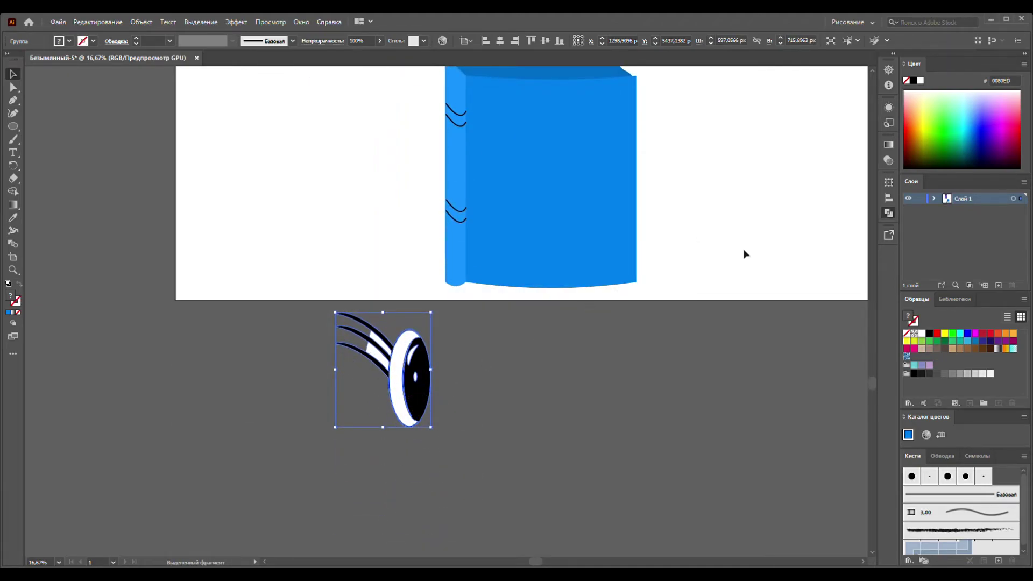
click(557, 444)
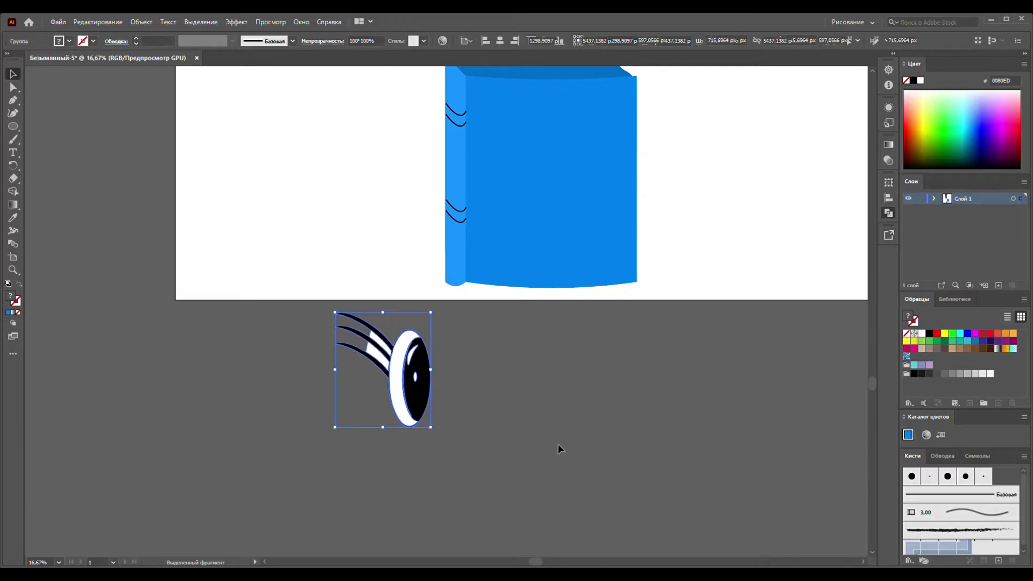
click(442, 404)
scroll(396, 363, up, 2)
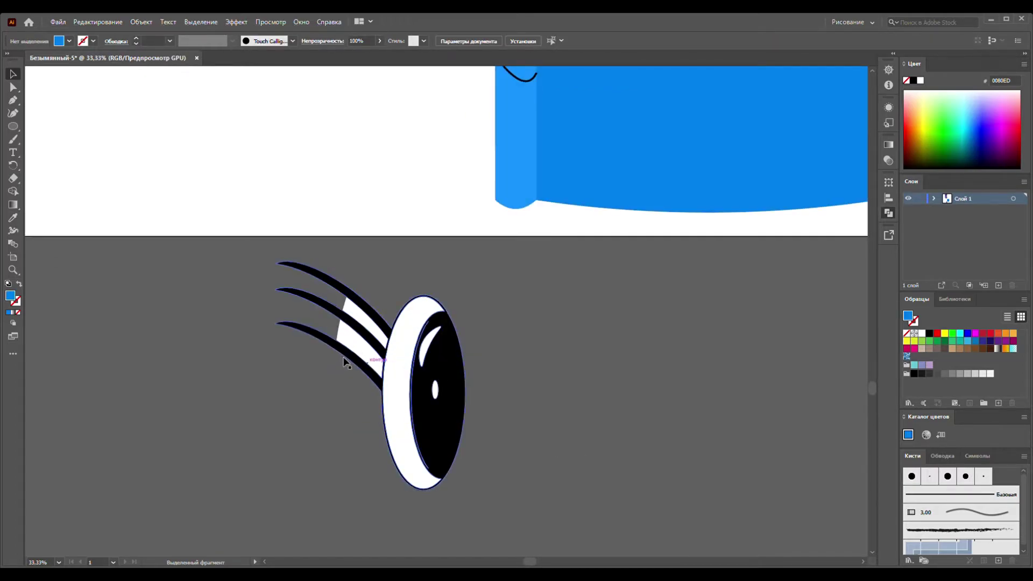
- Delete the loose white highlight stripes from the lashes
drag(359, 349, 300, 438)
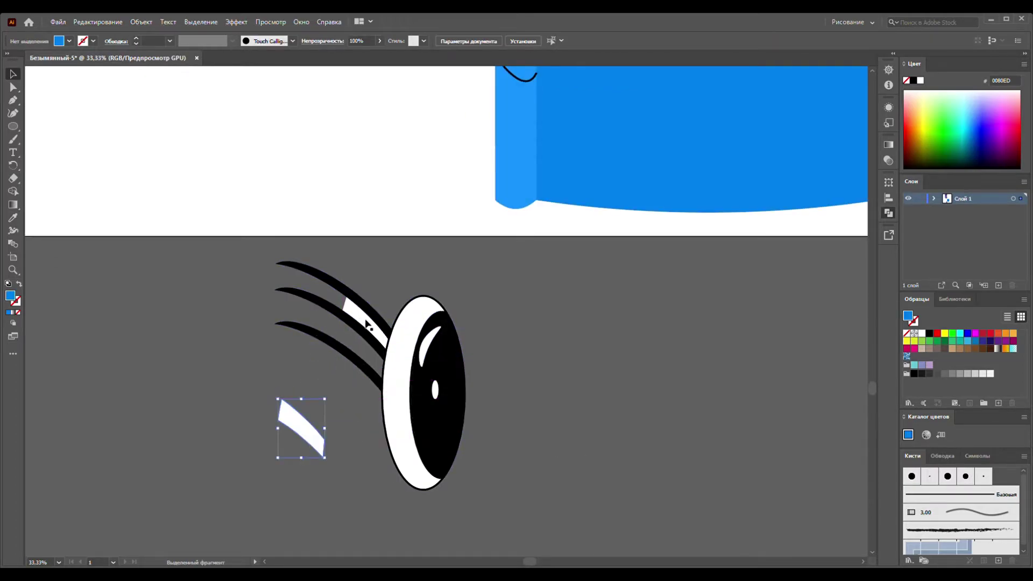
click(366, 316)
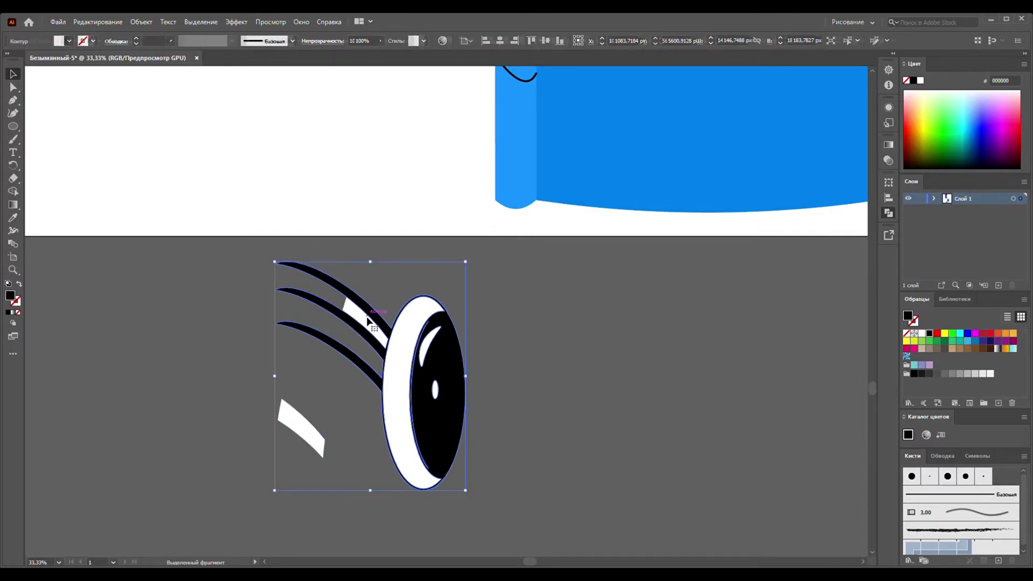
drag(367, 324, 303, 435)
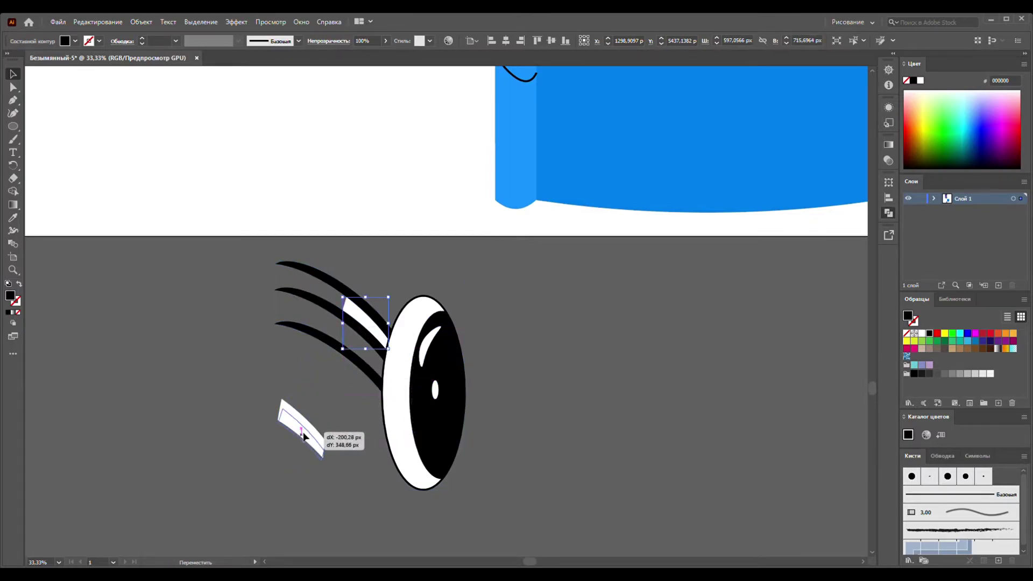
drag(257, 363, 357, 531)
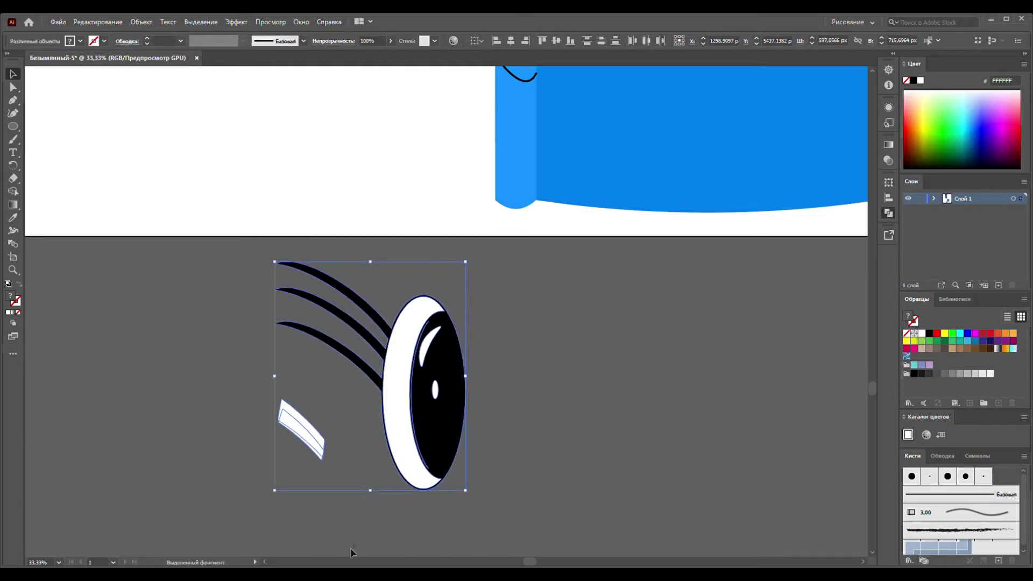
click(552, 464)
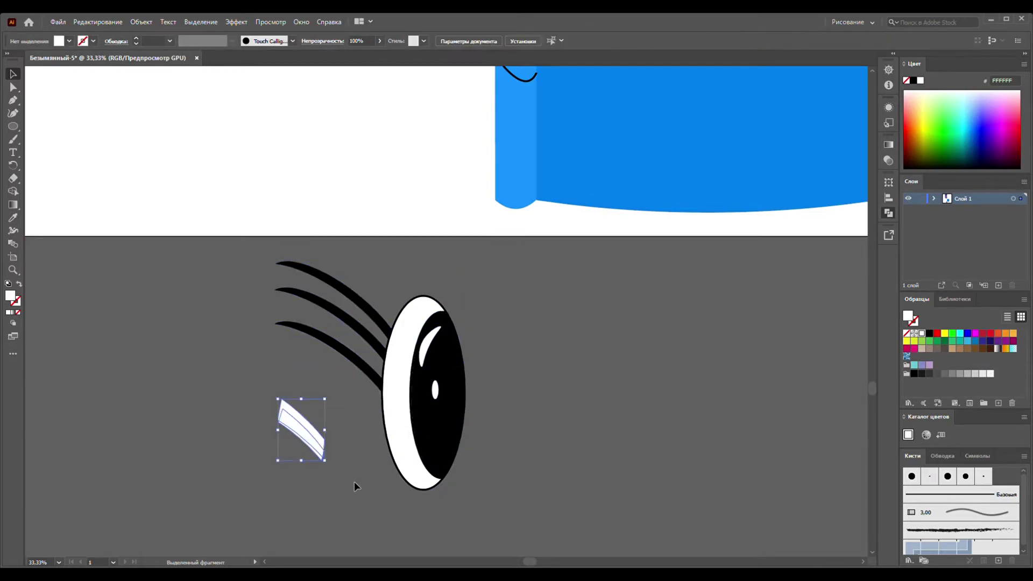
key(Delete)
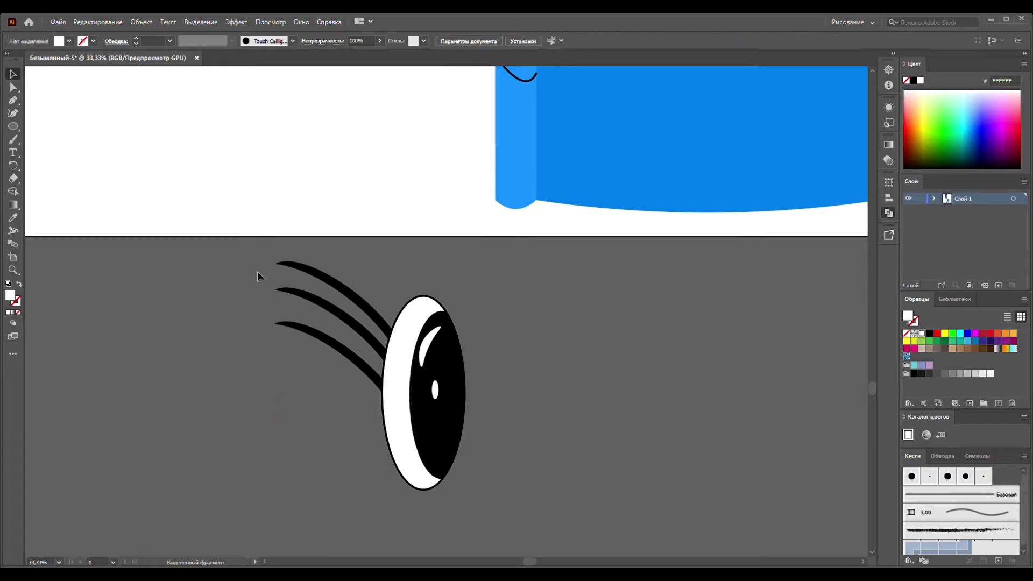
- Group the eye, then paste a reflected copy and move it aside as a pair
key(ctrl+a)
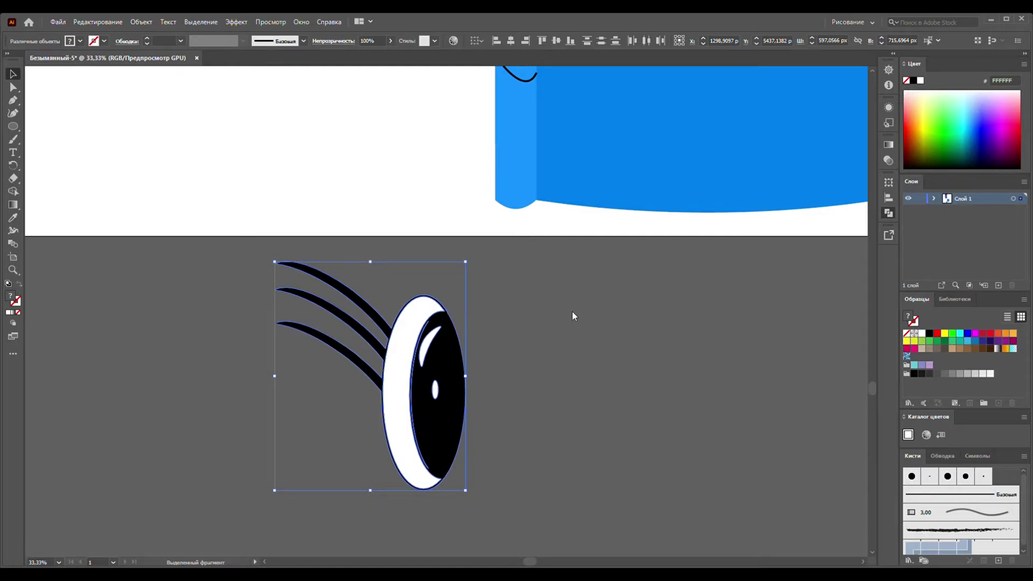
key(ctrl+g)
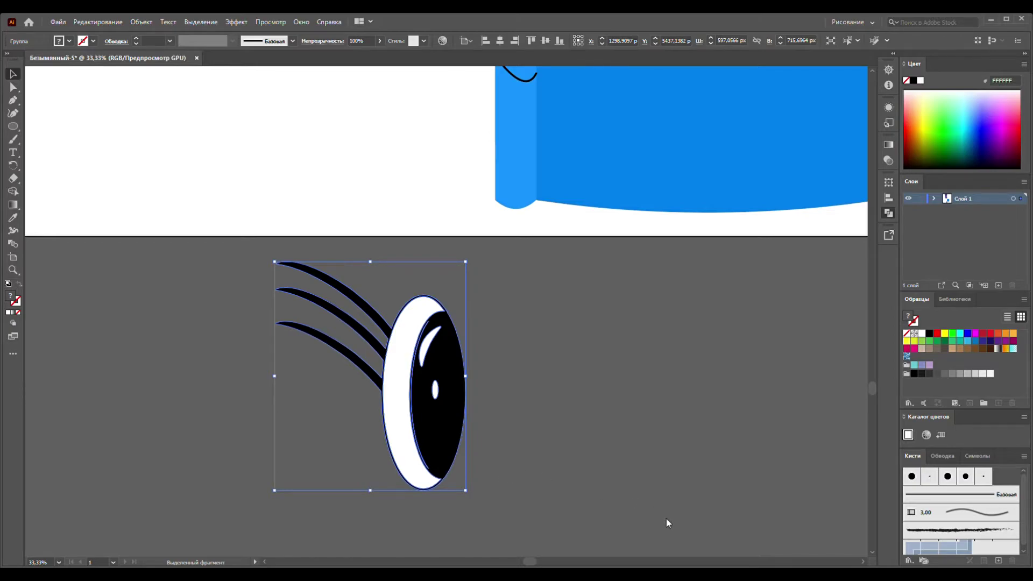
key(ctrl+shift+r)
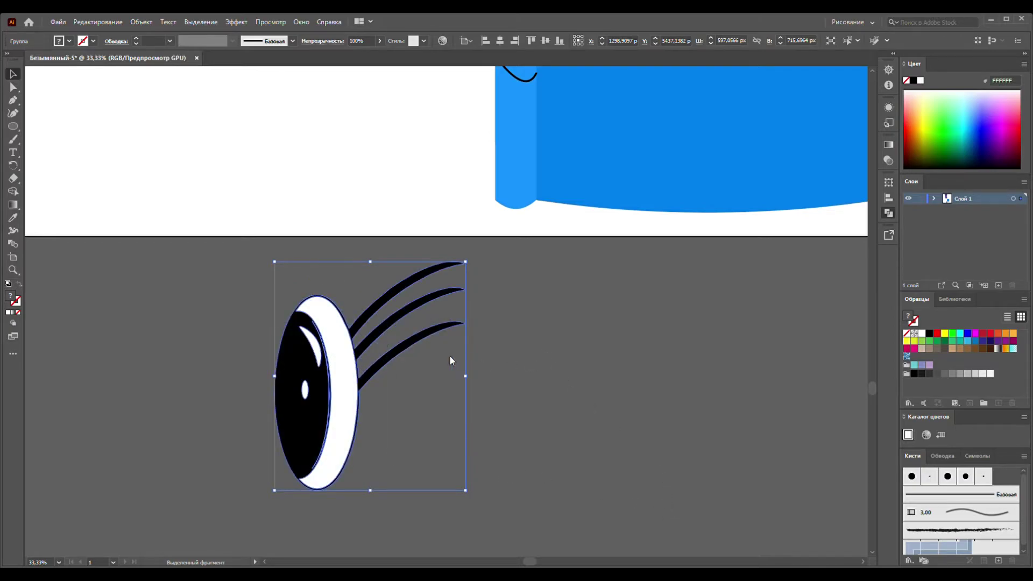
key(ctrl+c)
key(ctrl+f)
key(ctrl+shift+r)
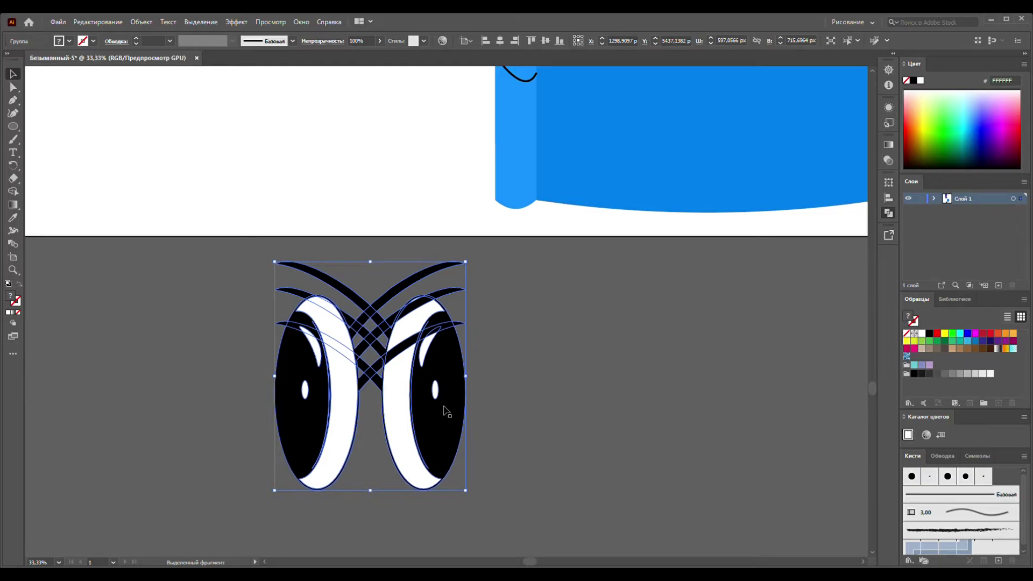
drag(446, 411, 218, 391)
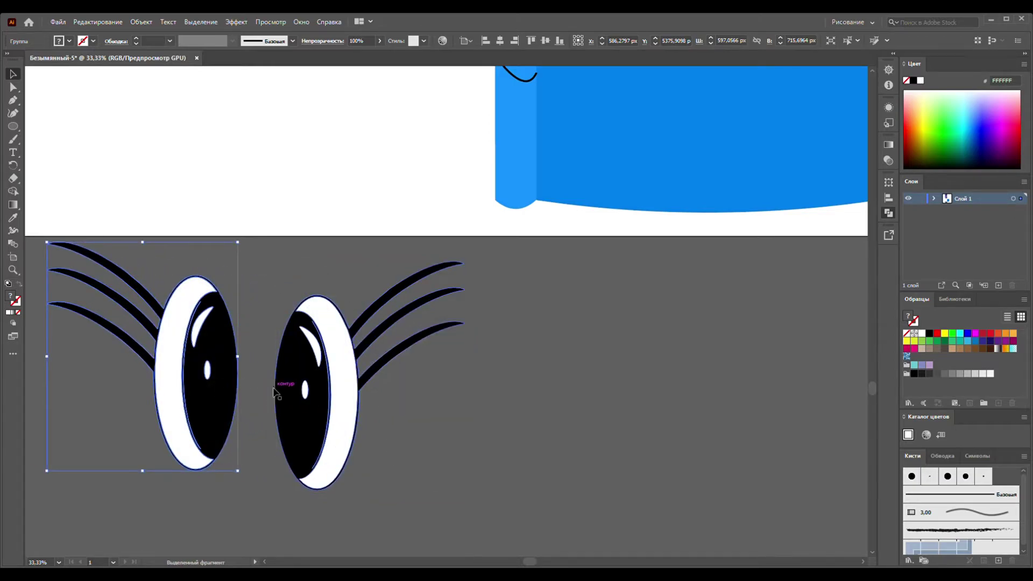
- Spread the two eyes apart and shrink the pair to about half size
drag(339, 376, 420, 353)
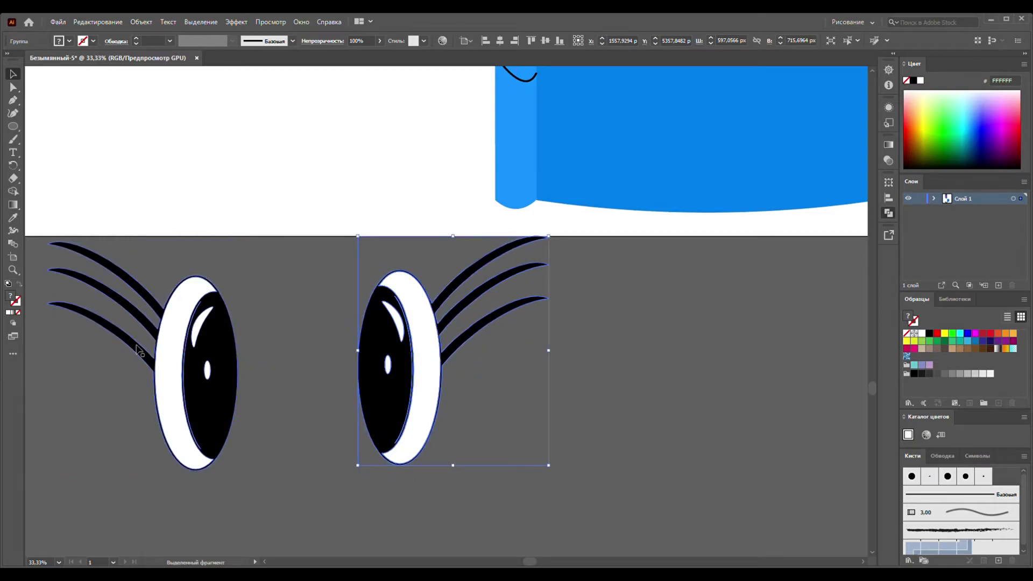
drag(81, 344, 521, 414)
scroll(521, 414, down, 4)
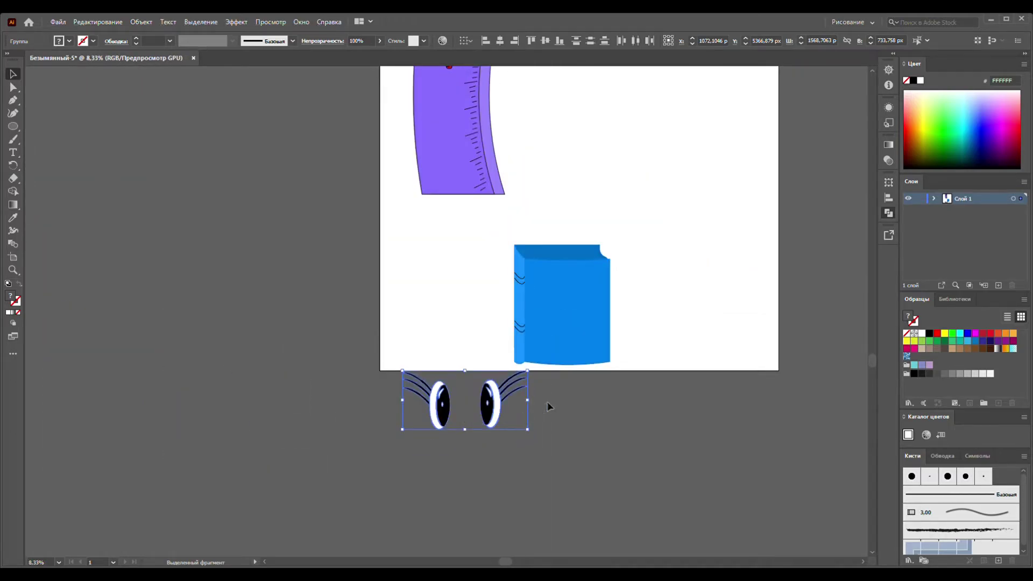
mouse_move(530, 375)
mouse_down()
mouse_move(475, 401)
mouse_move(606, 313)
mouse_up()
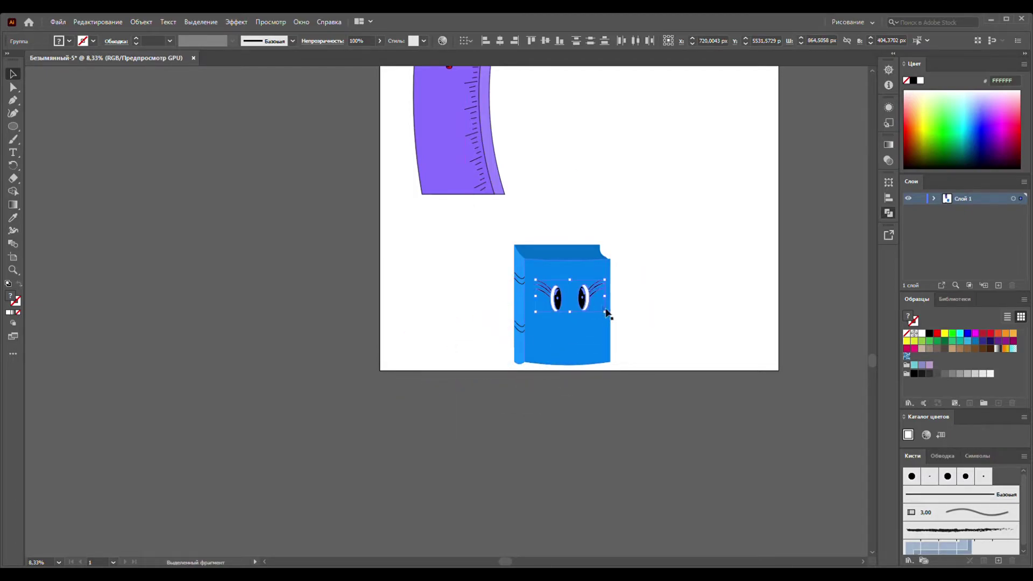
click(582, 438)
- Fine-tune the eyes' spacing on the blue book's front cover
scroll(614, 411, up, 2)
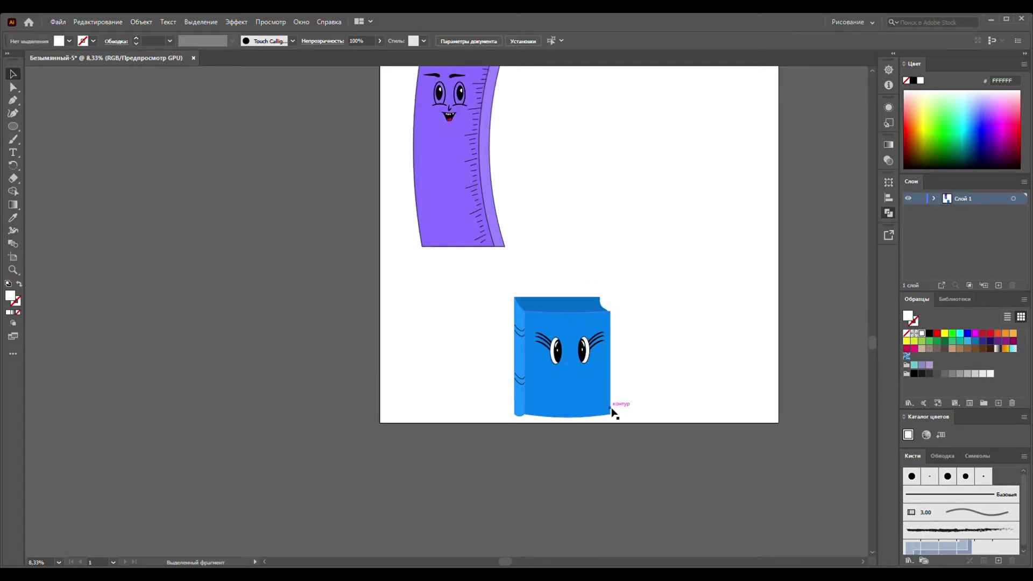
scroll(618, 392, up, 1)
scroll(618, 389, up, 3)
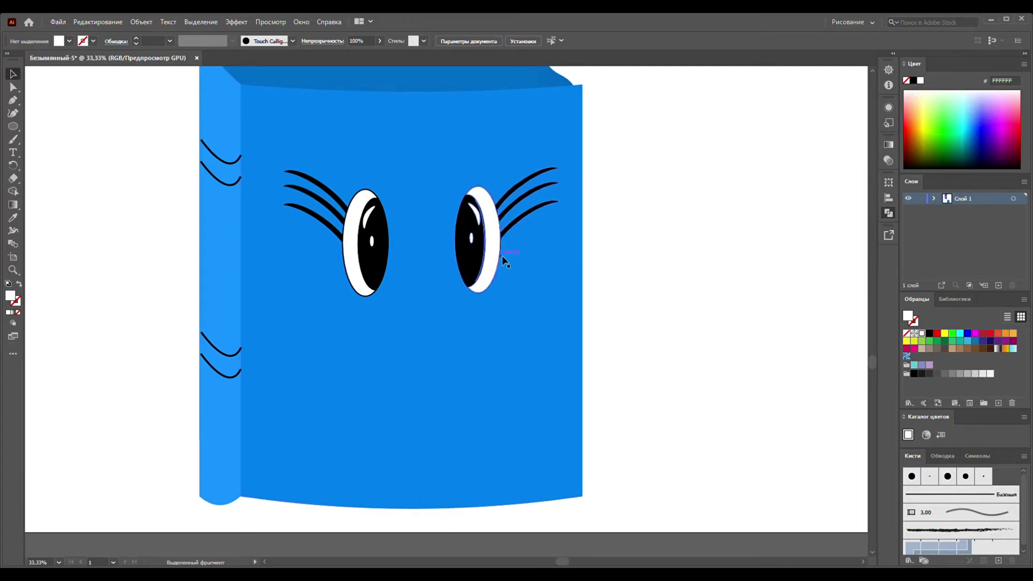
click(520, 222)
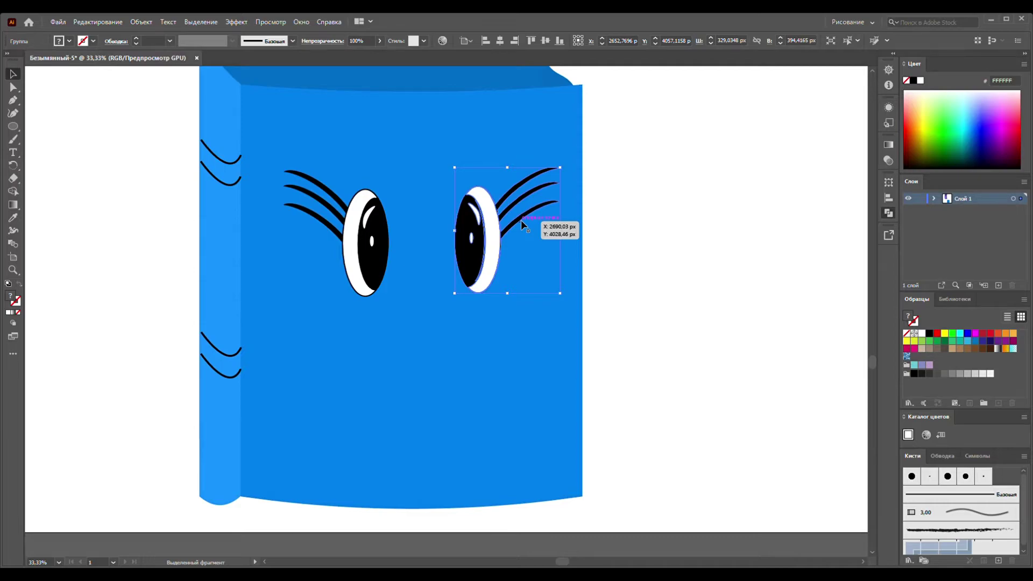
drag(361, 253, 342, 250)
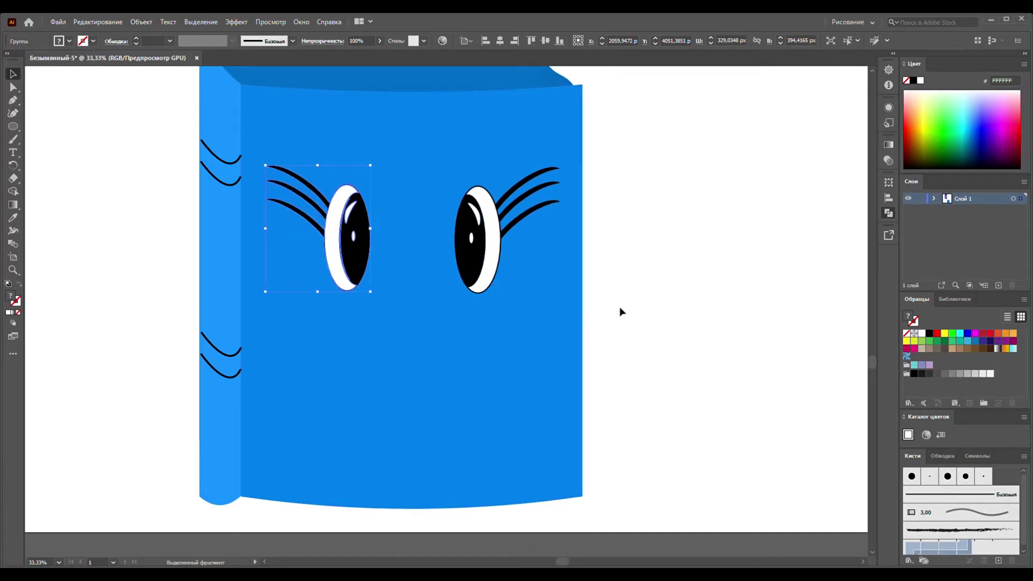
scroll(621, 312, down, 1)
- Draw a black-filled oval below the eyes for the mouth
click(16, 129)
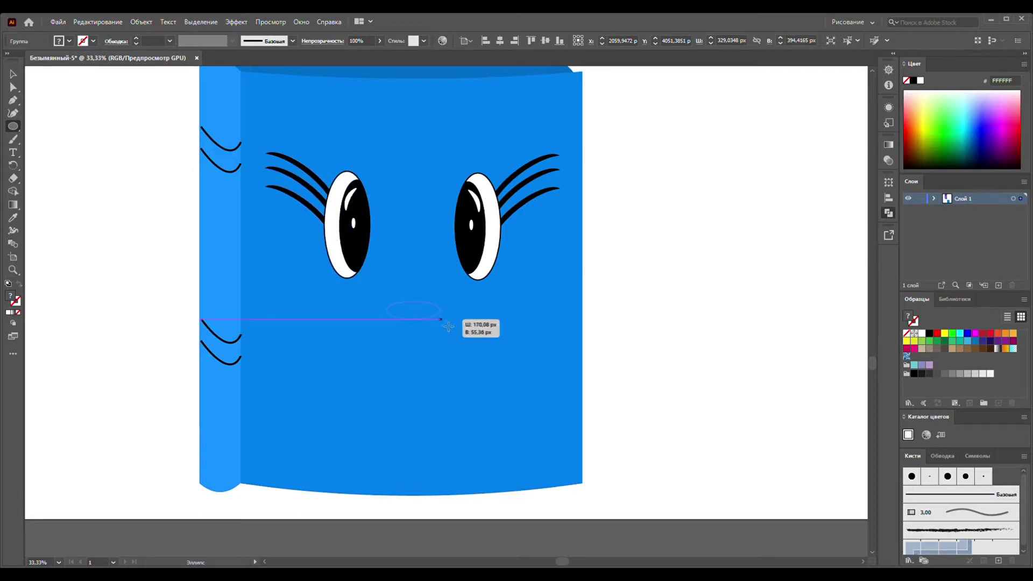
drag(387, 302, 447, 323)
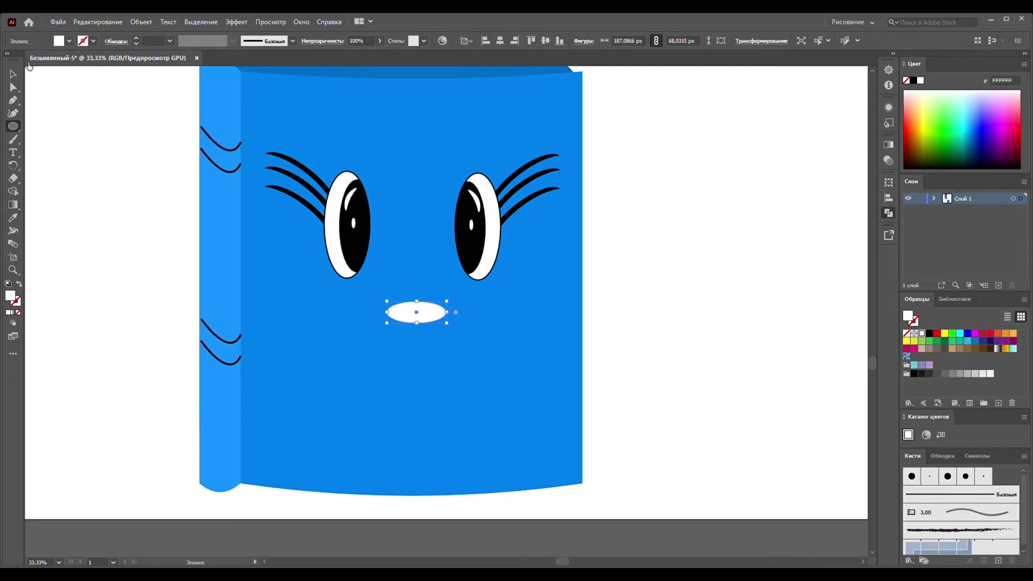
key(comma)
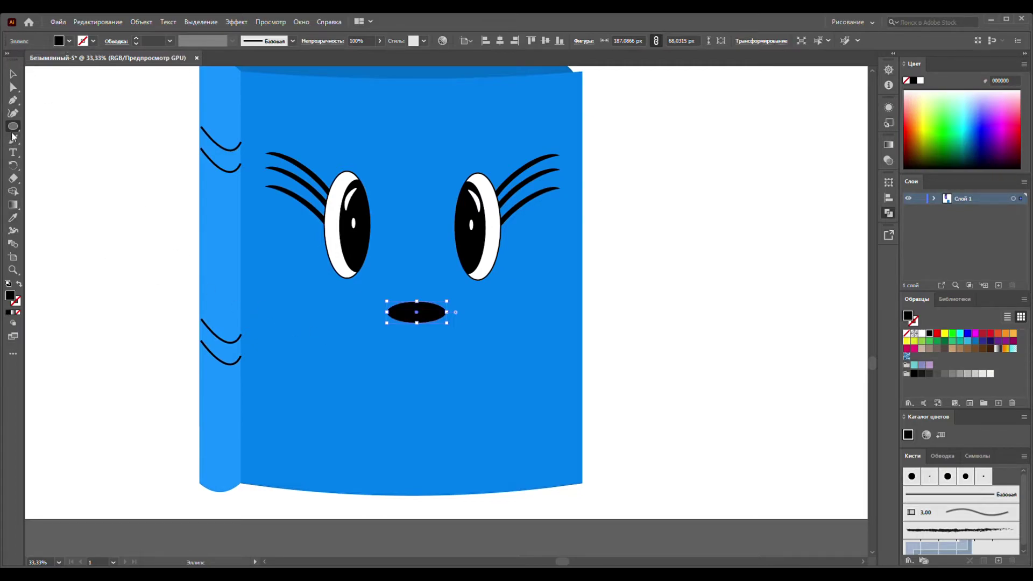
- Reshape the oval into a small curved crescent mouth with the Curvature tool
click(13, 113)
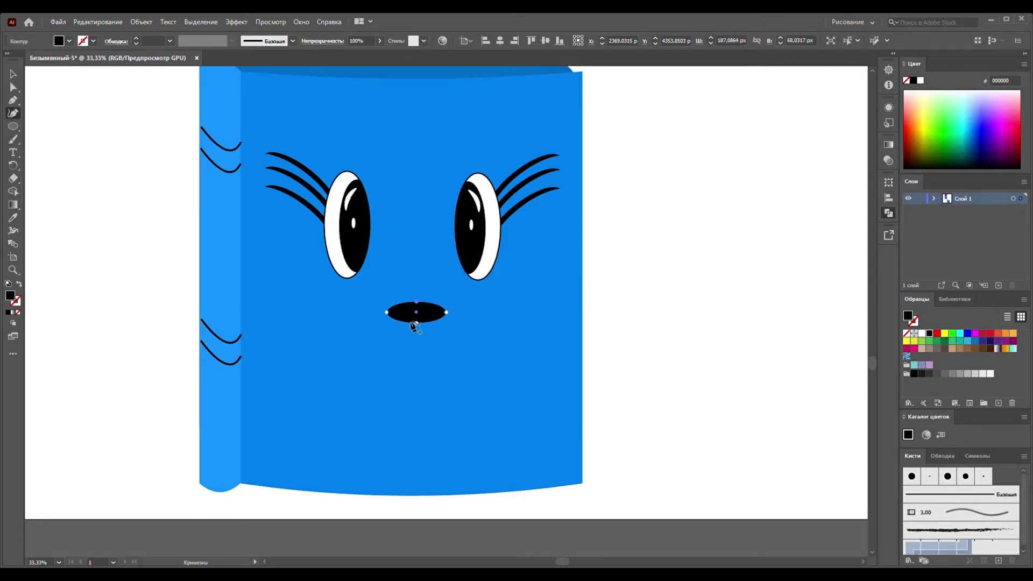
mouse_move(416, 322)
mouse_down()
mouse_move(415, 306)
mouse_move(429, 321)
mouse_up()
drag(413, 310, 424, 316)
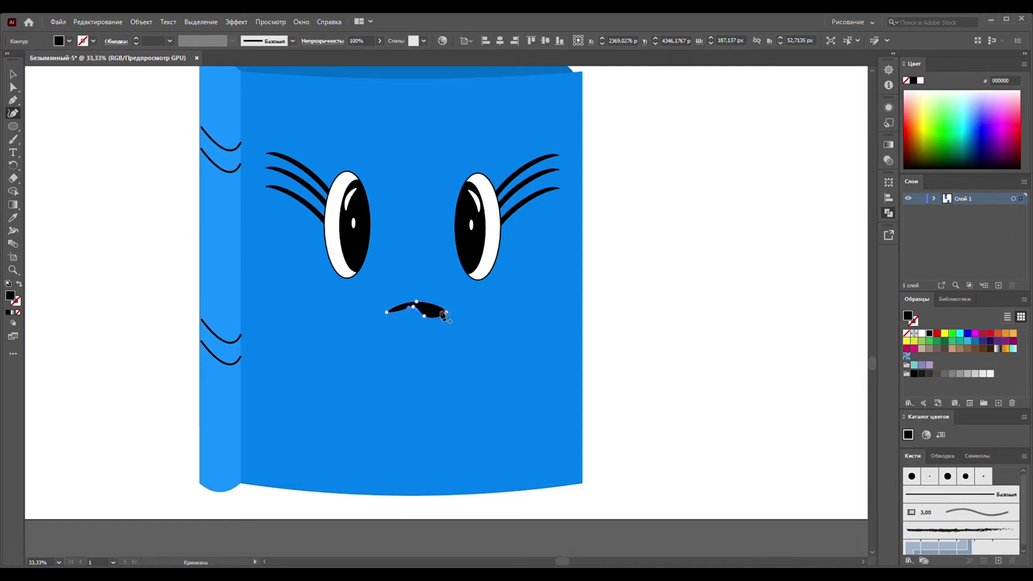
drag(446, 313, 437, 310)
click(14, 74)
click(183, 247)
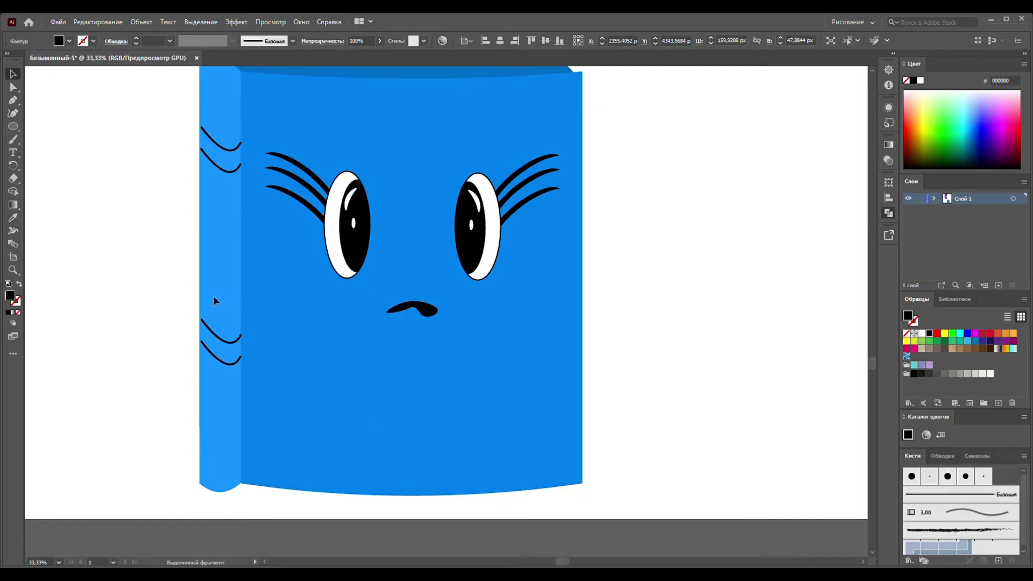
scroll(589, 417, down, 2)
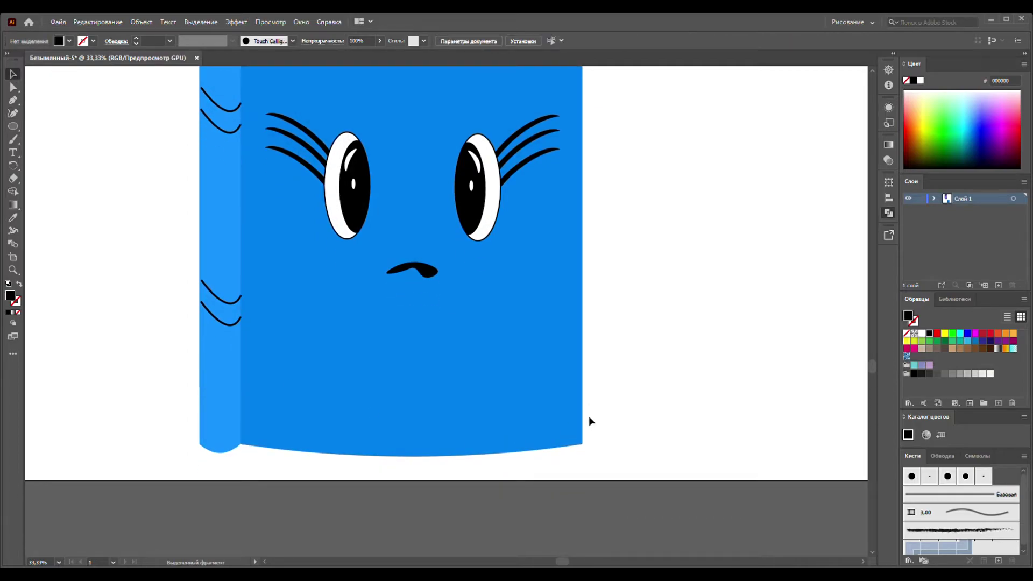
- Draw a large white oval below the artboard with a 5 pt outline
click(13, 125)
scroll(391, 425, down, 3)
scroll(391, 425, down, 1)
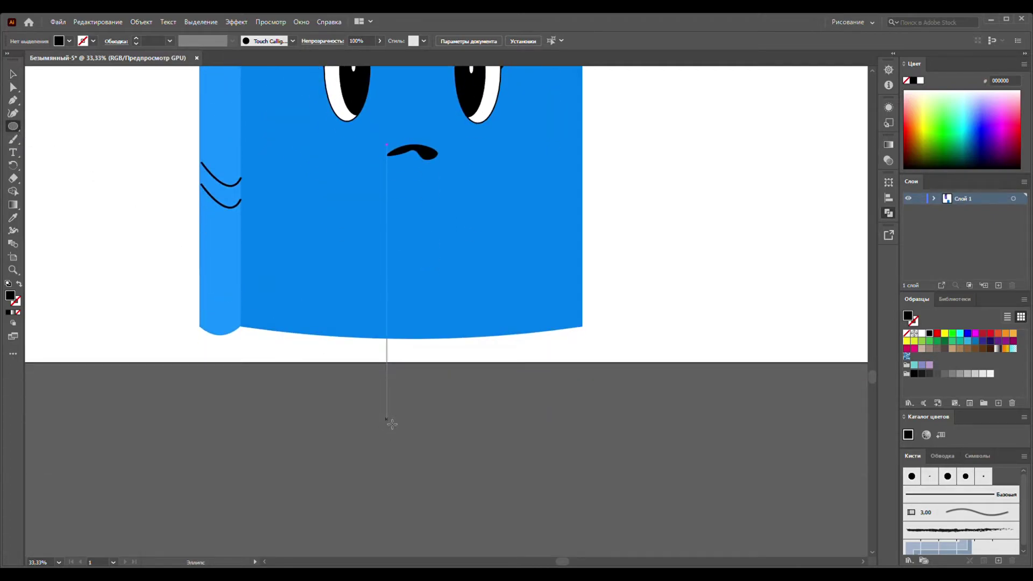
scroll(387, 422, down, 2)
drag(340, 383, 570, 488)
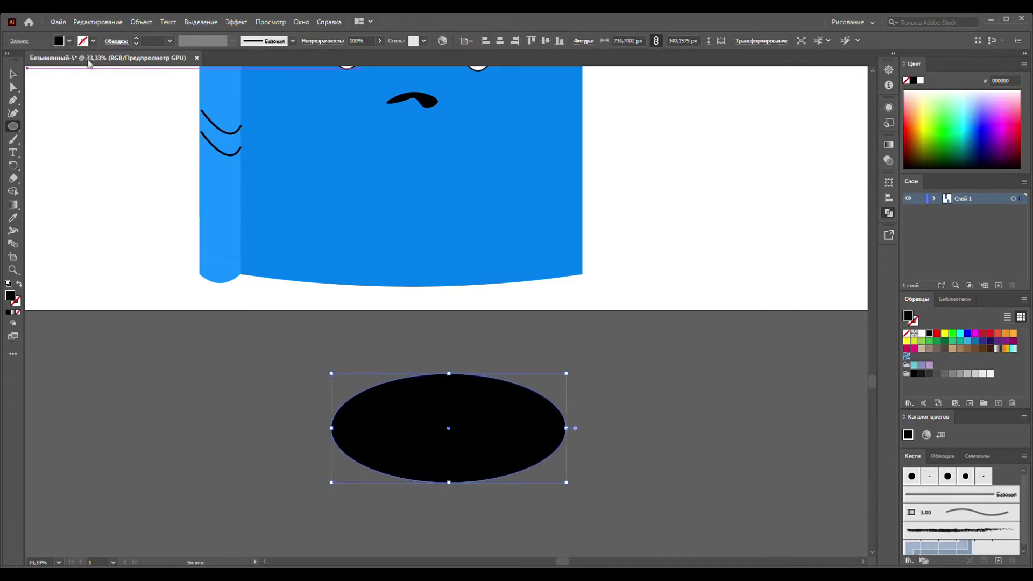
click(19, 285)
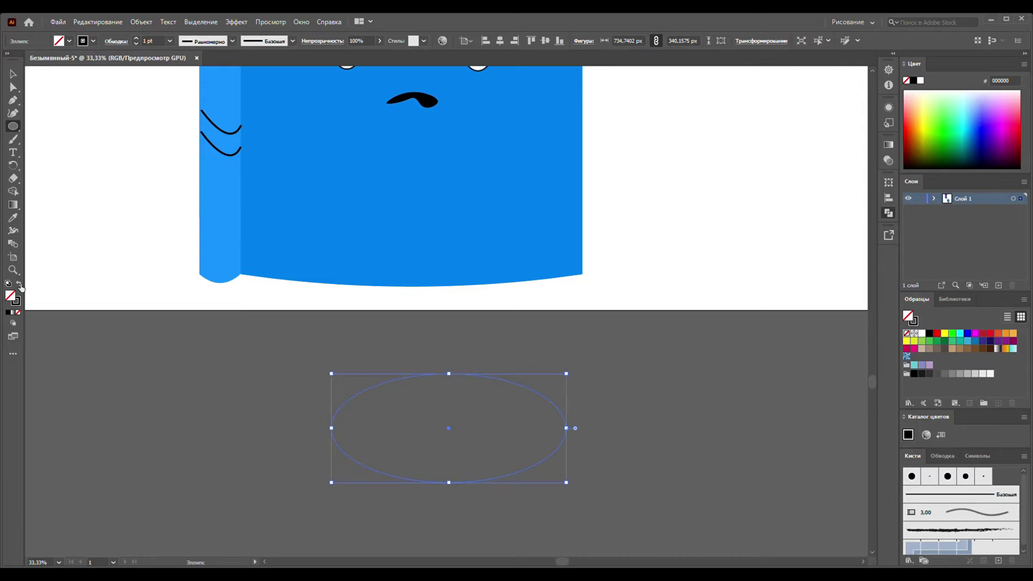
click(137, 40)
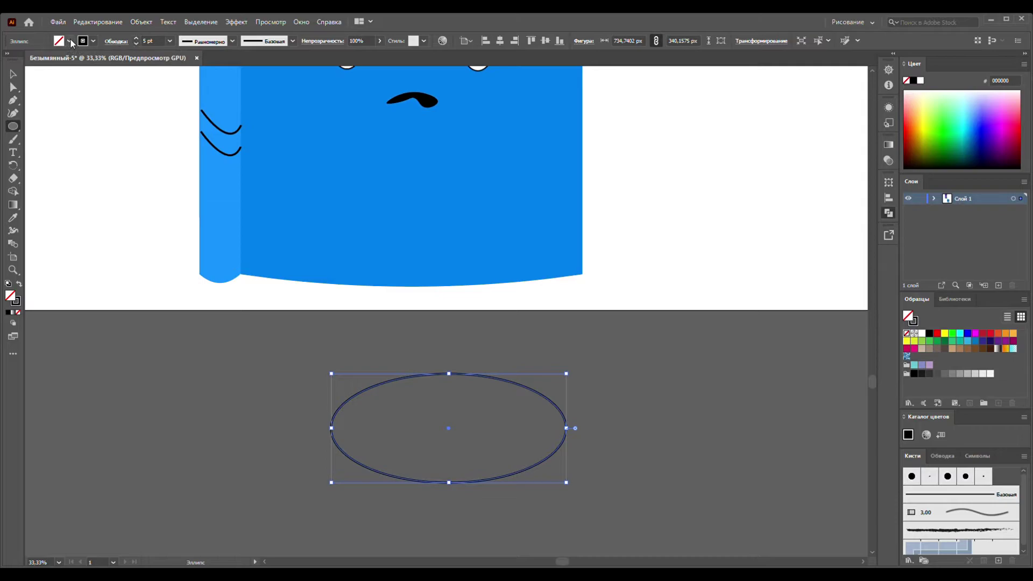
key(d)
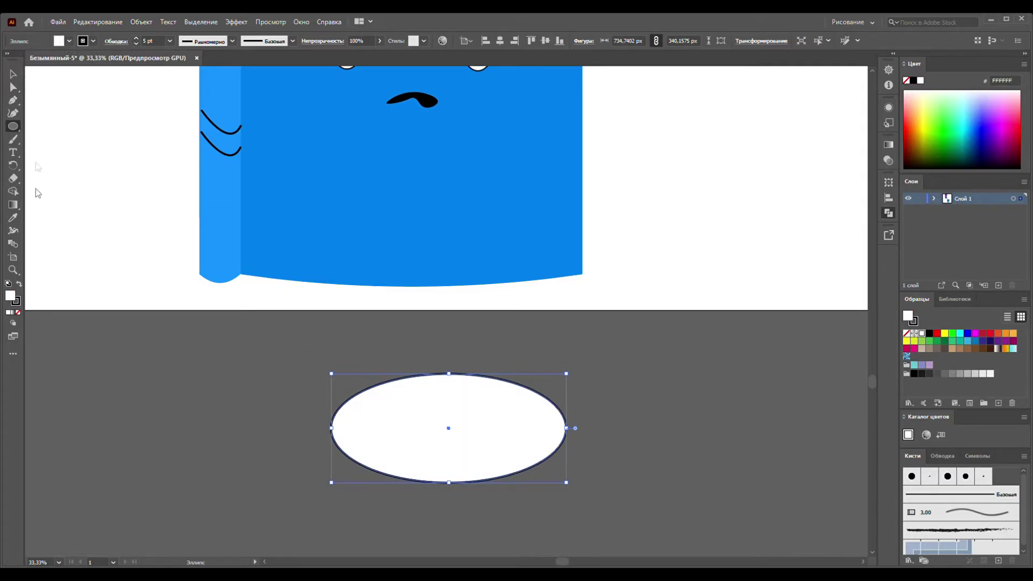
- Bend the white oval into a wide crescent and draw a new oval below its left end
click(15, 114)
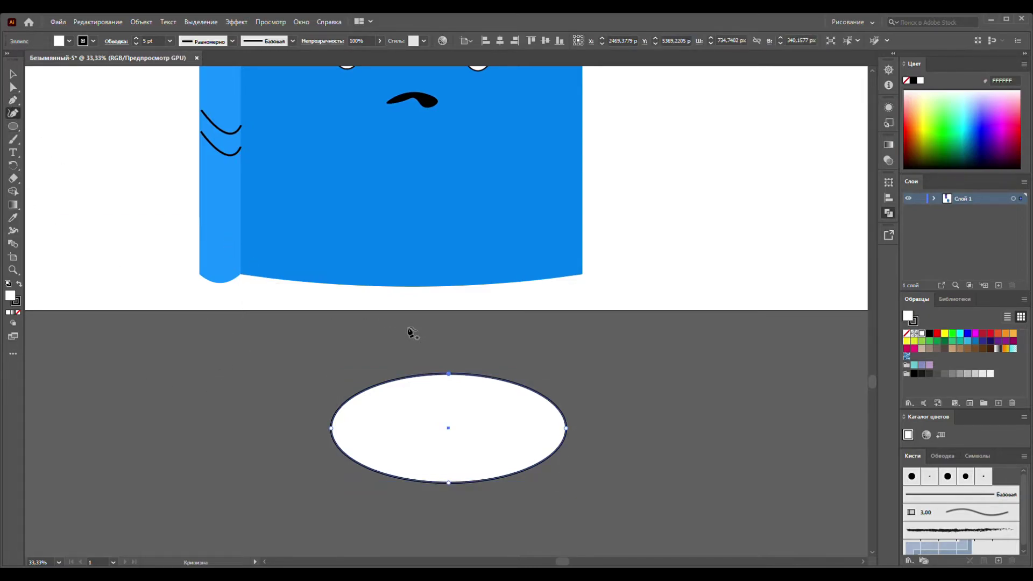
drag(449, 374, 437, 412)
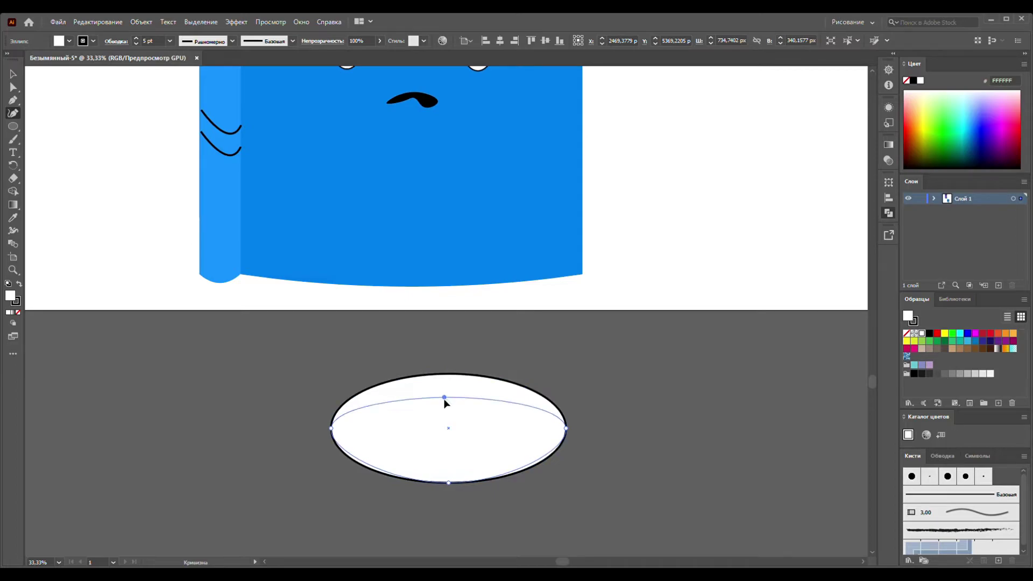
drag(330, 430, 320, 386)
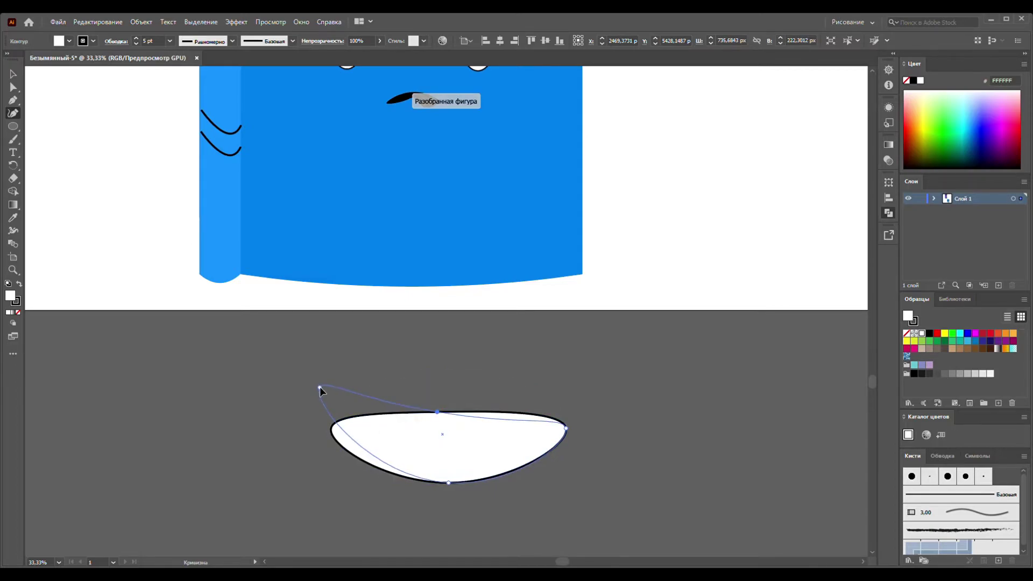
drag(566, 429, 584, 432)
drag(439, 413, 442, 426)
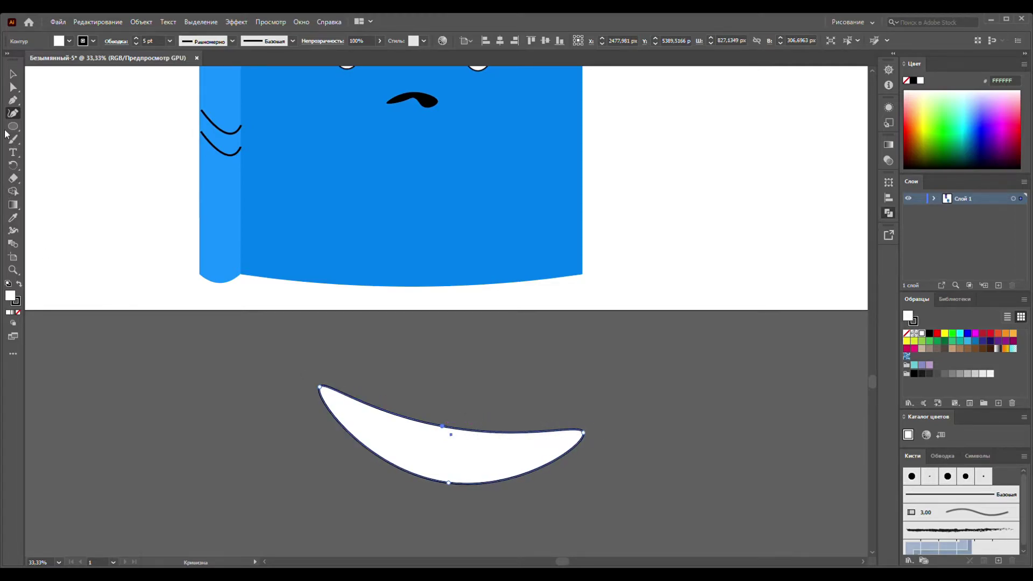
key(l)
drag(261, 443, 381, 537)
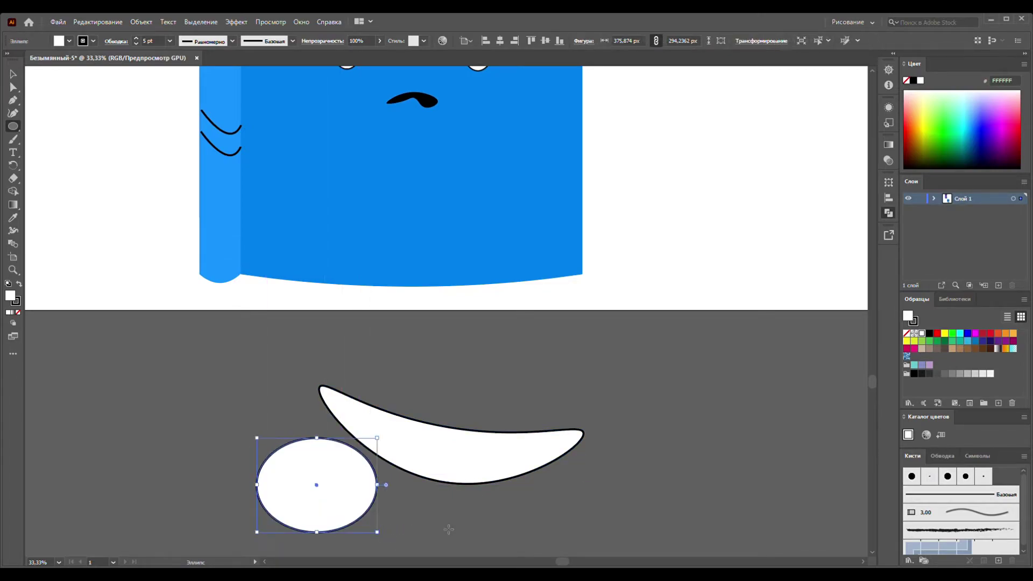
- Fill the new oval red with no outline, shape it into a tongue, and move it into the mouth
click(995, 336)
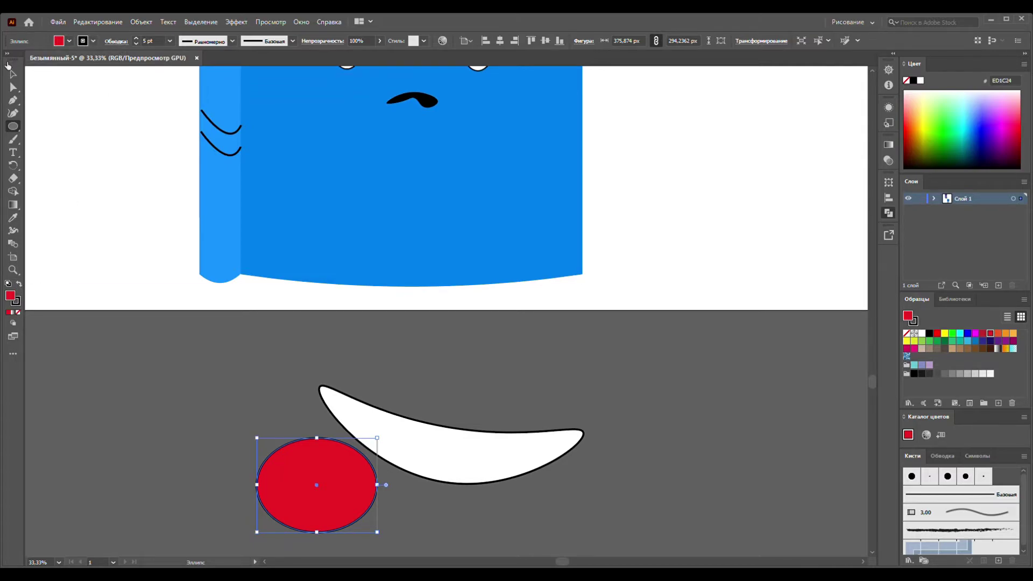
key(slash)
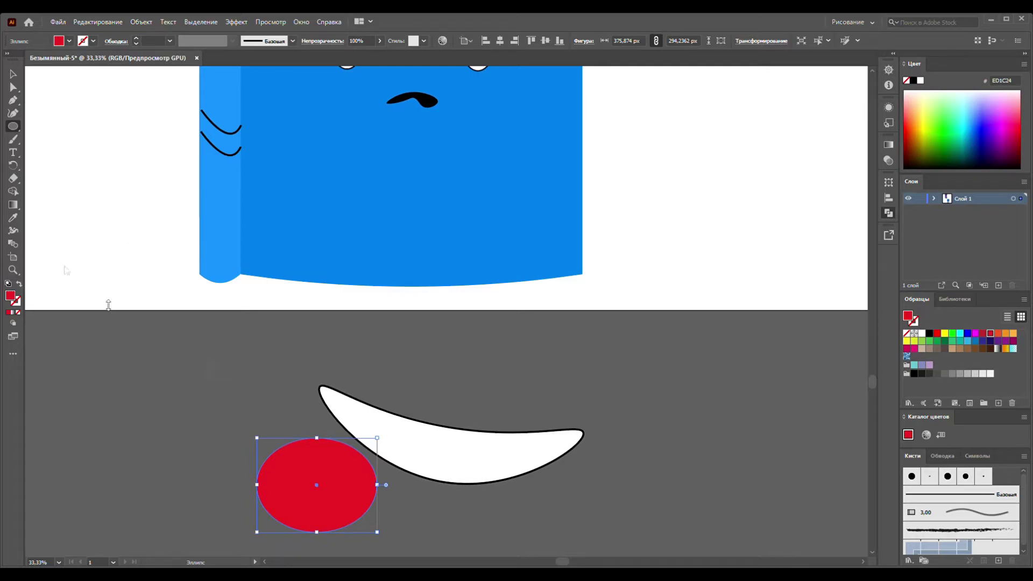
click(13, 114)
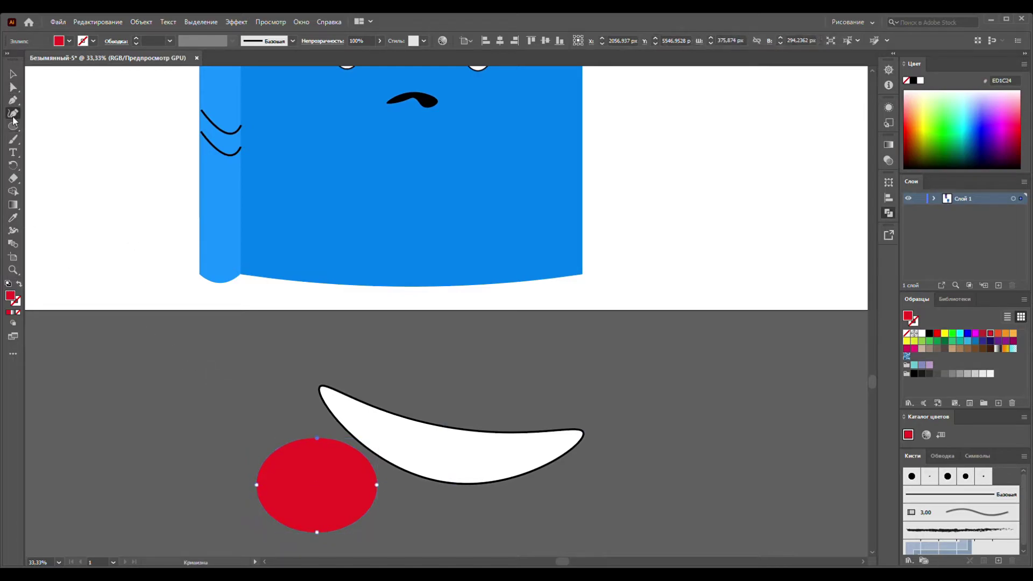
drag(317, 438, 319, 480)
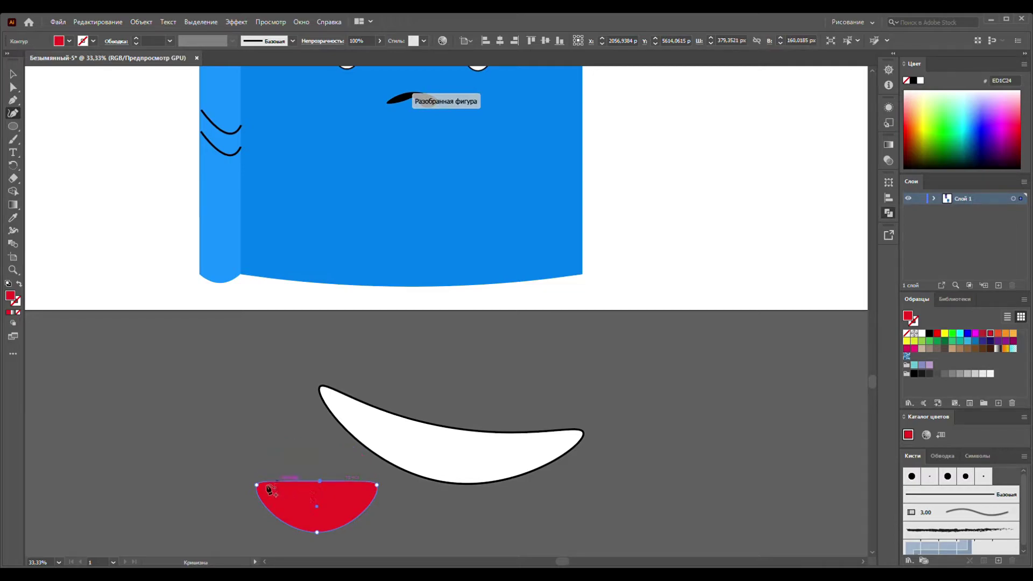
mouse_move(256, 484)
mouse_down()
mouse_move(274, 463)
mouse_move(323, 486)
mouse_move(314, 470)
mouse_move(373, 483)
mouse_up()
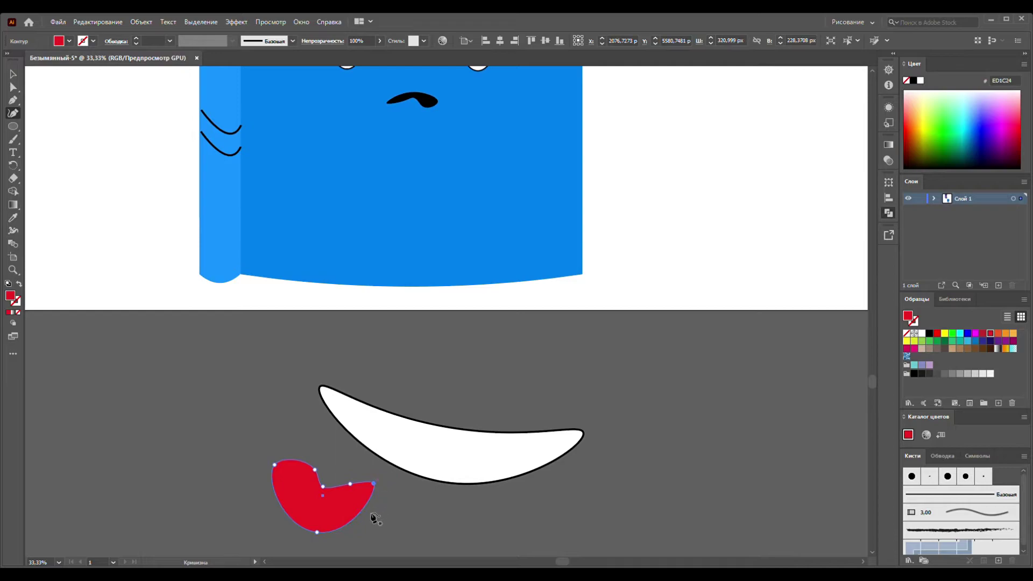
click(14, 76)
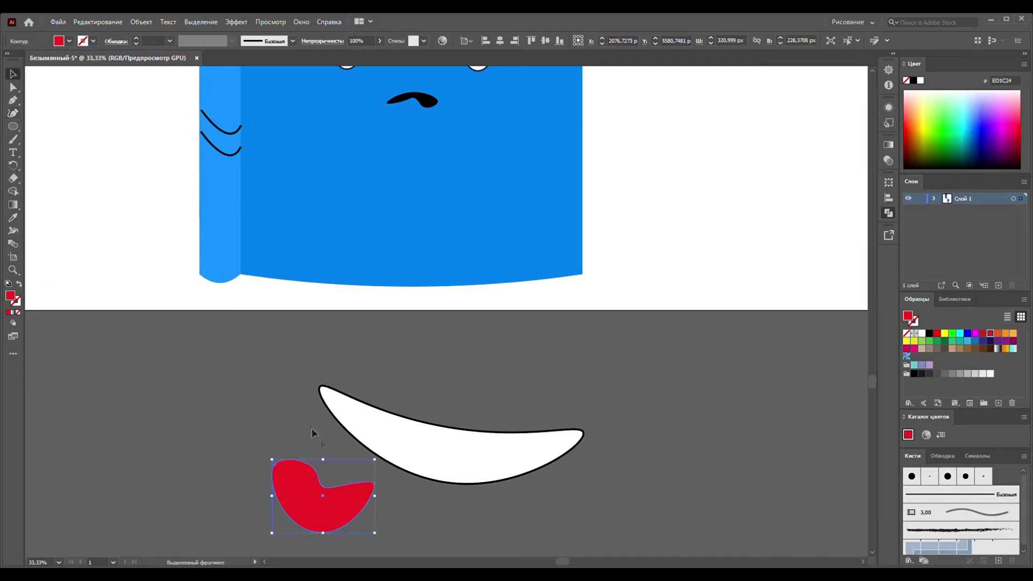
mouse_move(332, 510)
mouse_down()
mouse_move(467, 485)
mouse_move(447, 490)
mouse_up()
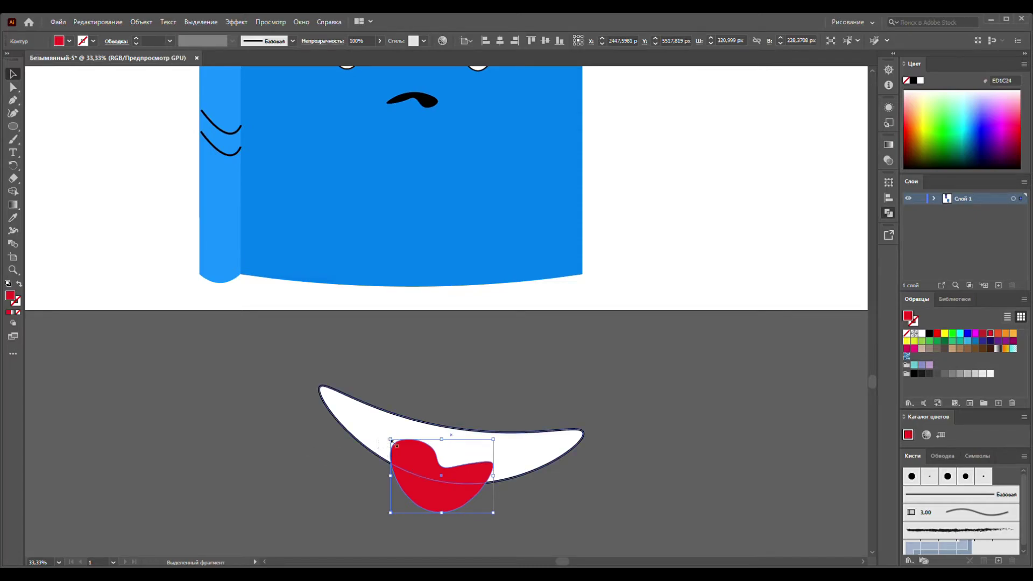
- Refine the tongue's anchors so it fits inside the mouth
drag(391, 440, 383, 441)
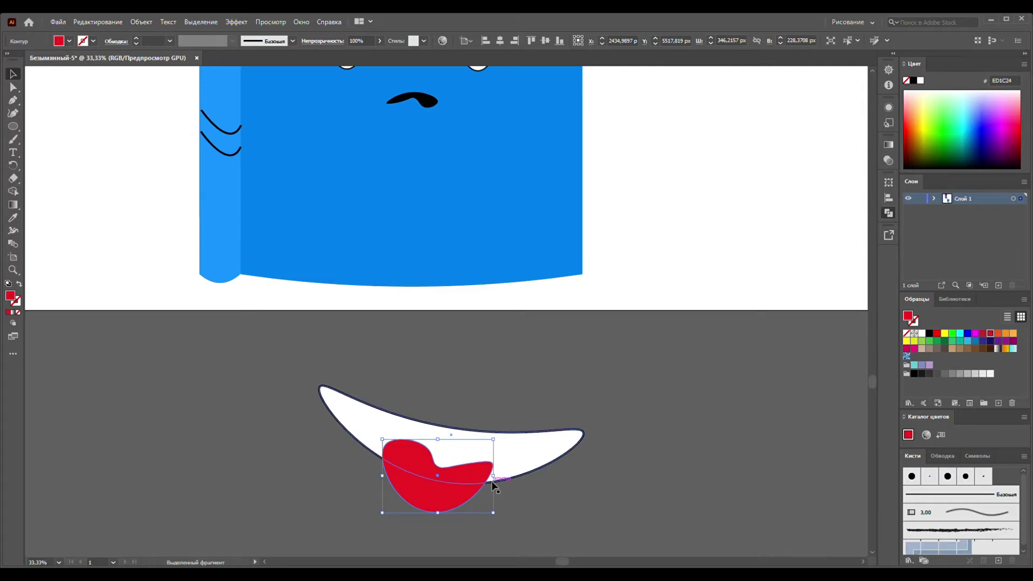
click(12, 113)
mouse_move(493, 466)
mouse_down()
mouse_move(515, 475)
mouse_move(467, 458)
mouse_up()
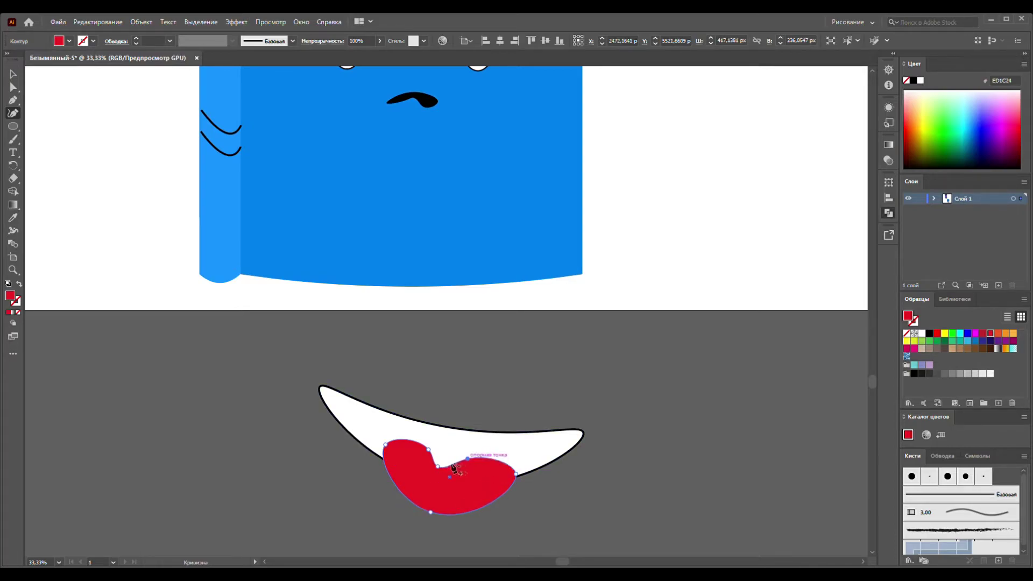
drag(386, 445, 375, 442)
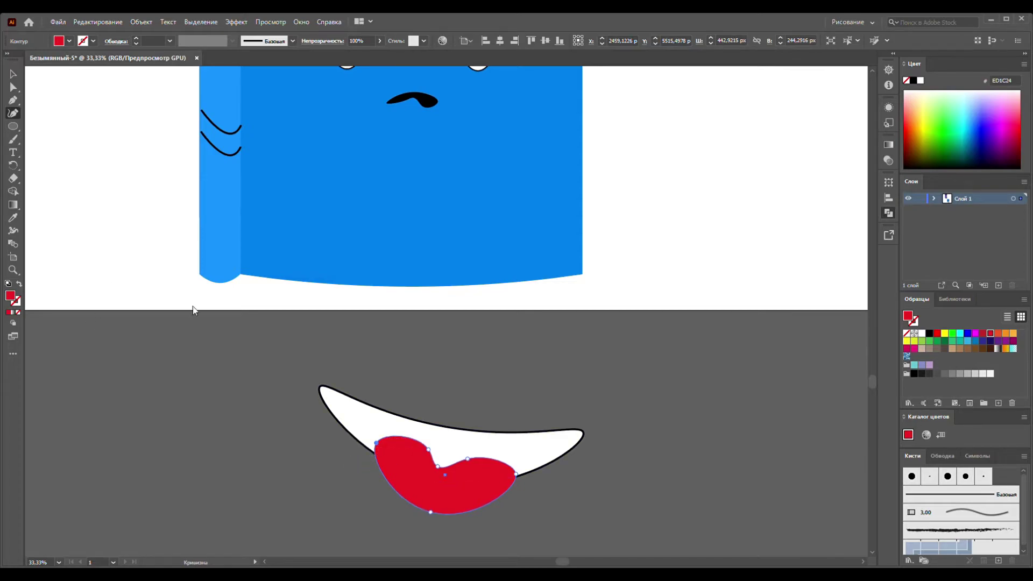
drag(437, 467, 438, 463)
click(10, 74)
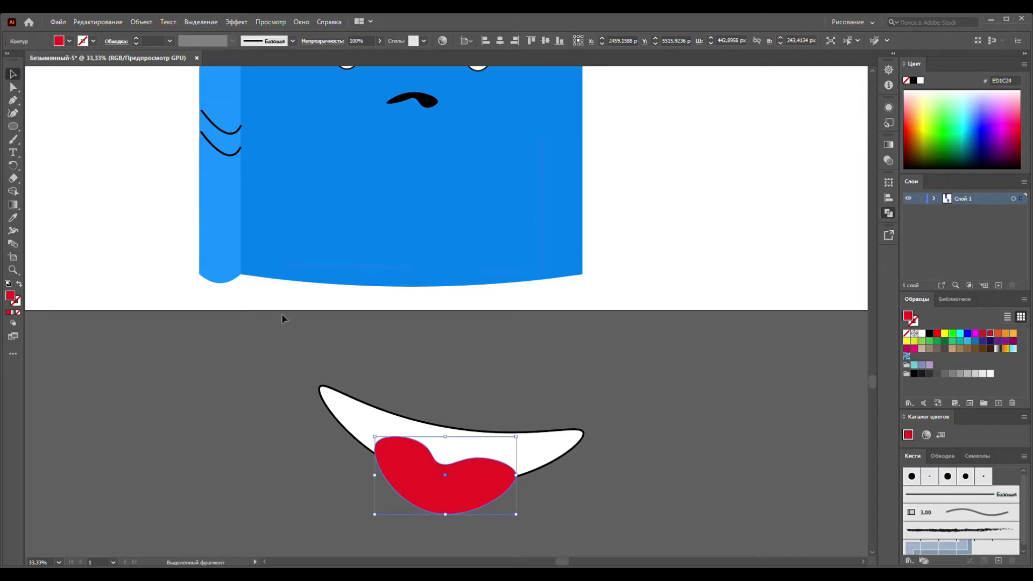
- Remove the mouth shapes' outline, group mouth and tongue, and move the lower red piece right
drag(265, 392, 559, 519)
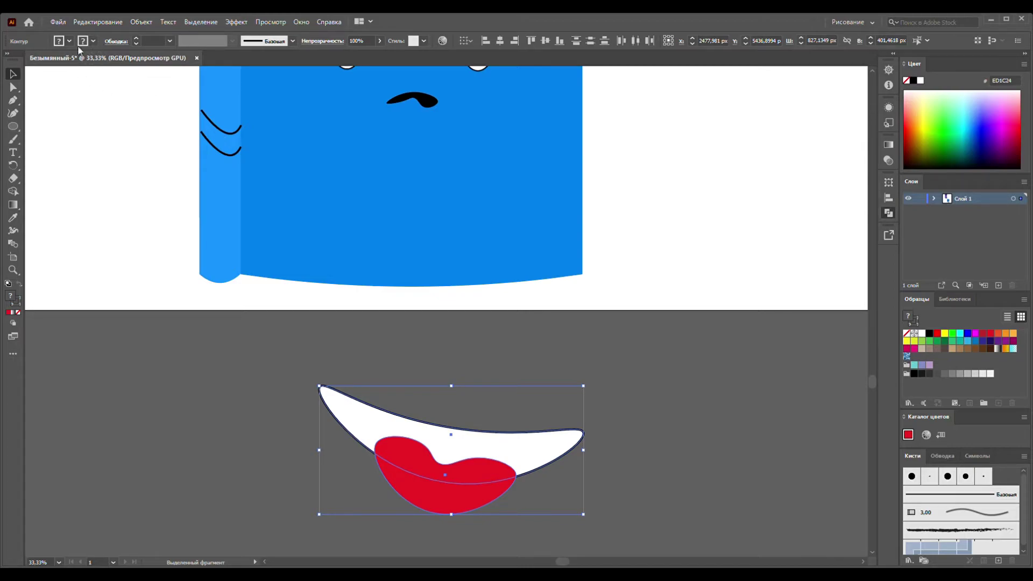
key(slash)
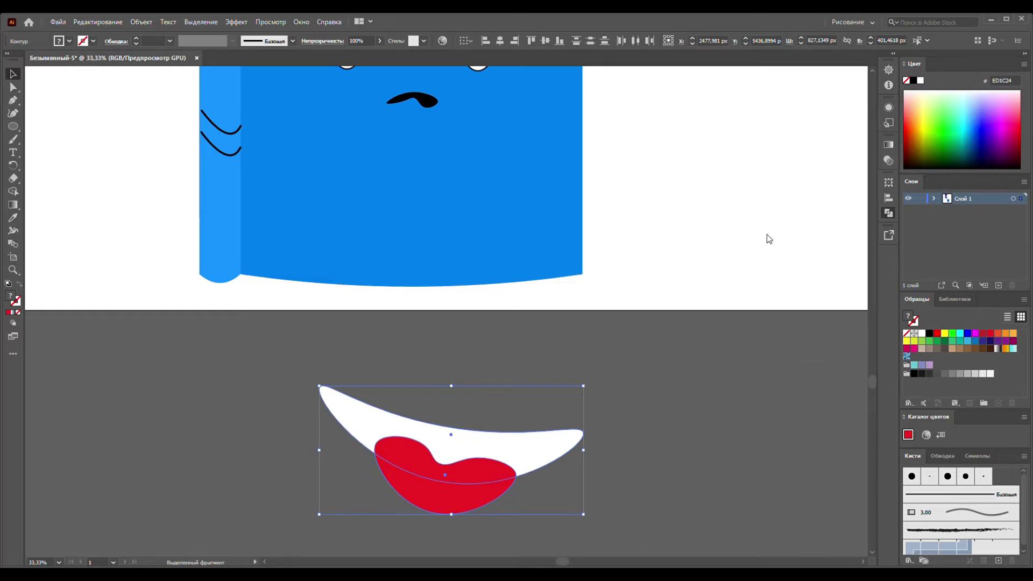
key(ctrl+g)
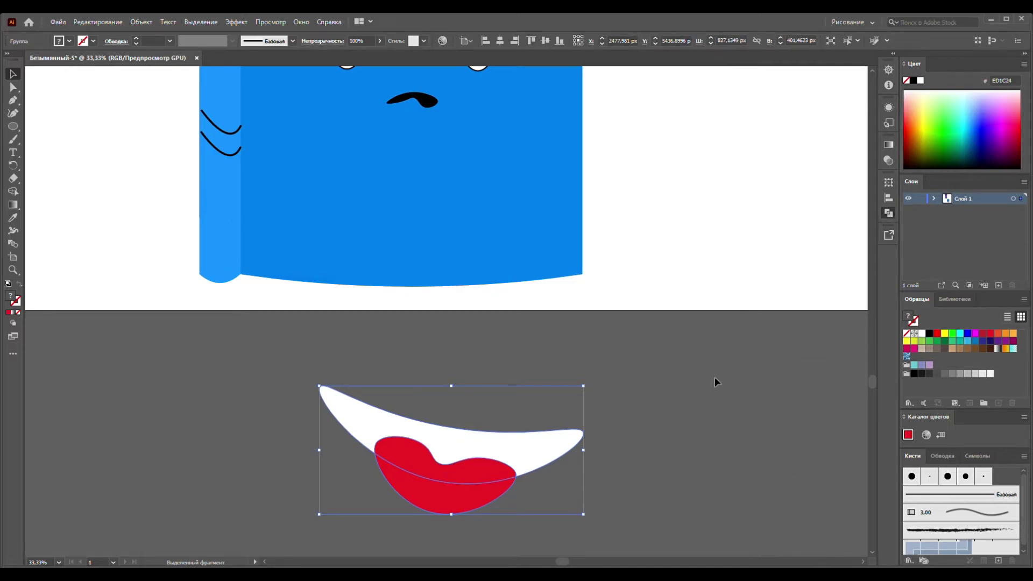
click(571, 467)
drag(473, 496, 754, 460)
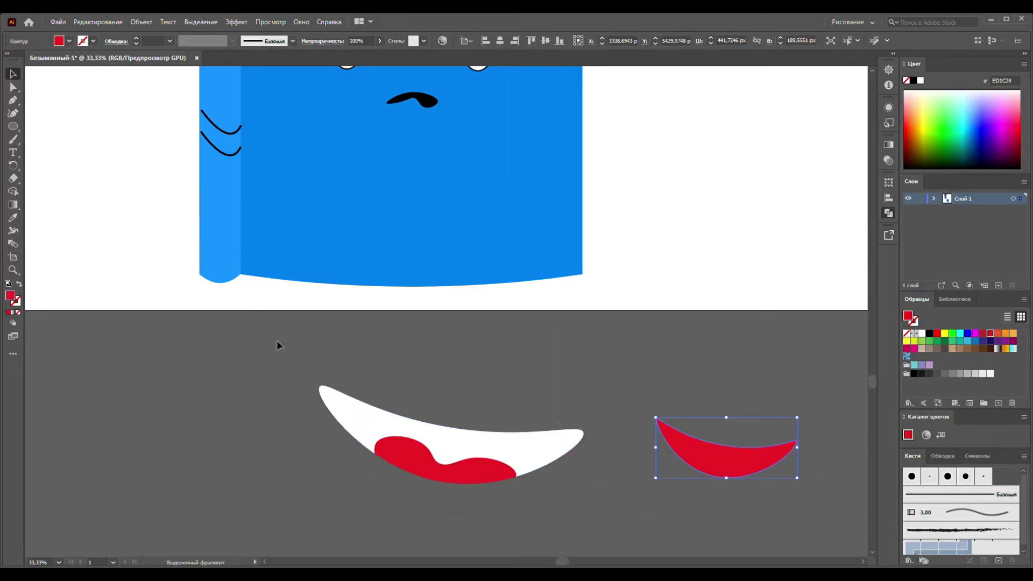
- Give the white mouth a thick dark outline and select the red crescent
click(500, 447)
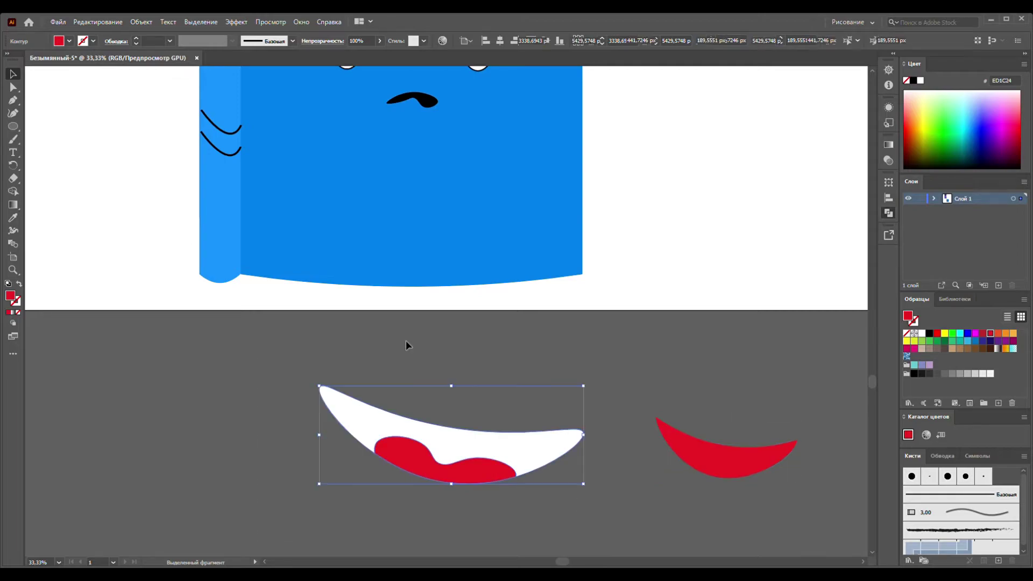
click(137, 38)
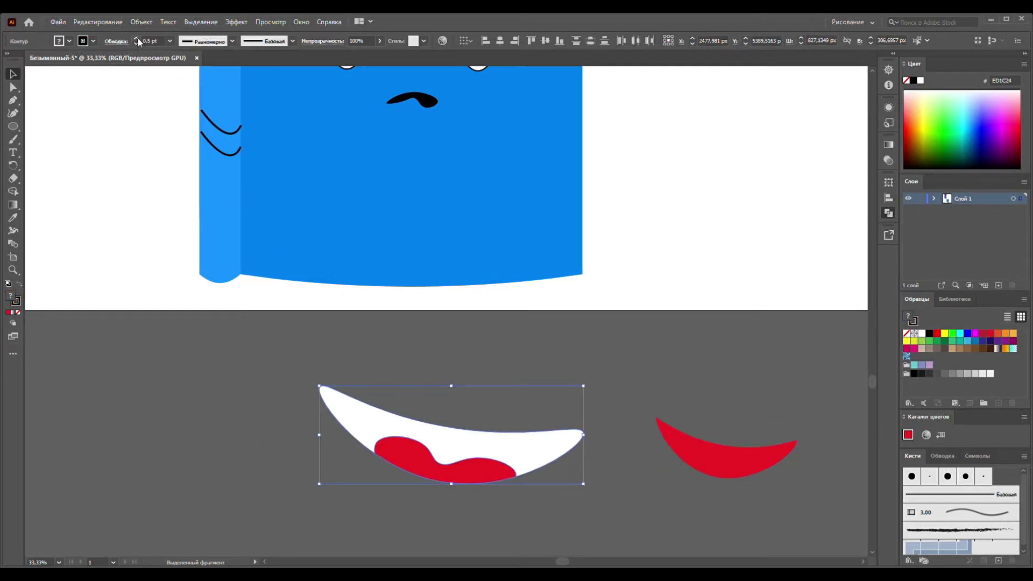
click(136, 37)
click(136, 38)
text(5)
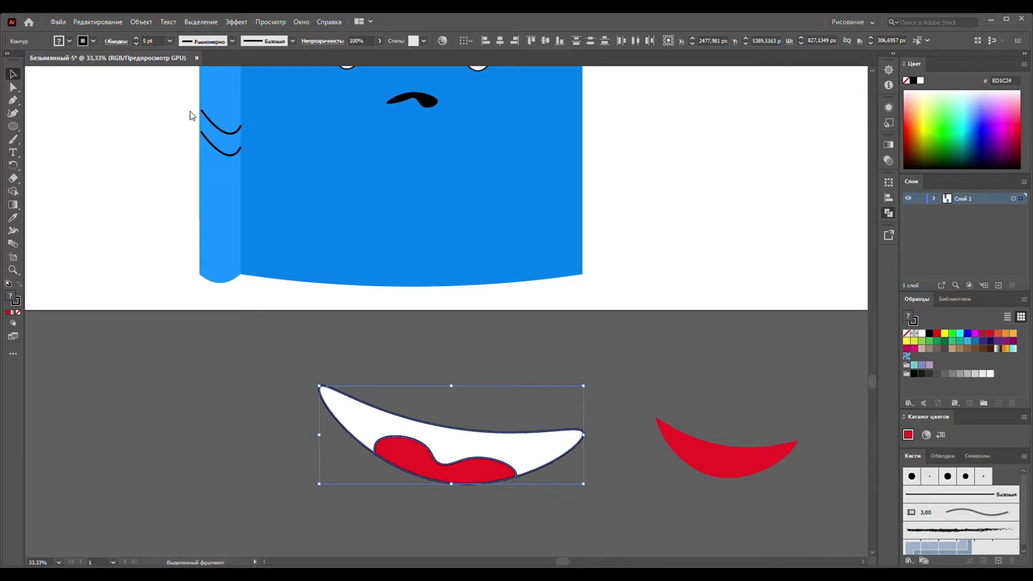
click(293, 368)
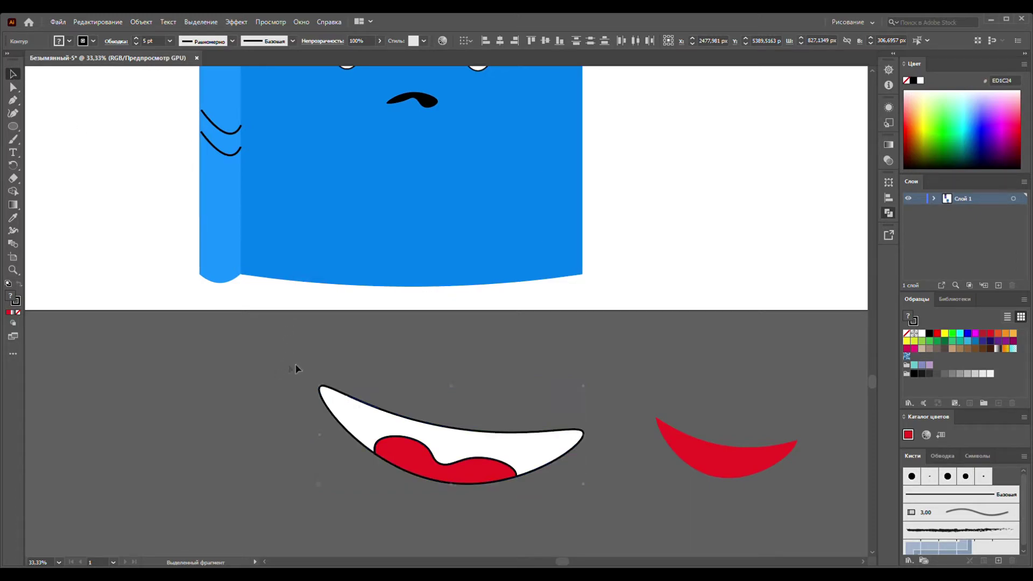
click(744, 461)
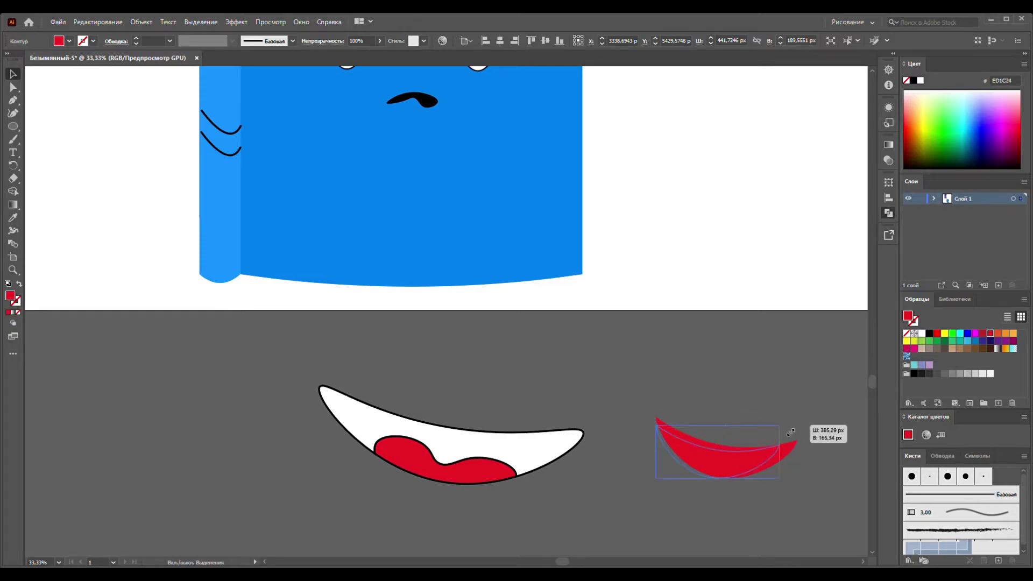
- Shrink the red crescent and place it on the mouth's right tip
mouse_move(803, 420)
mouse_down()
mouse_move(699, 462)
mouse_move(682, 481)
mouse_up()
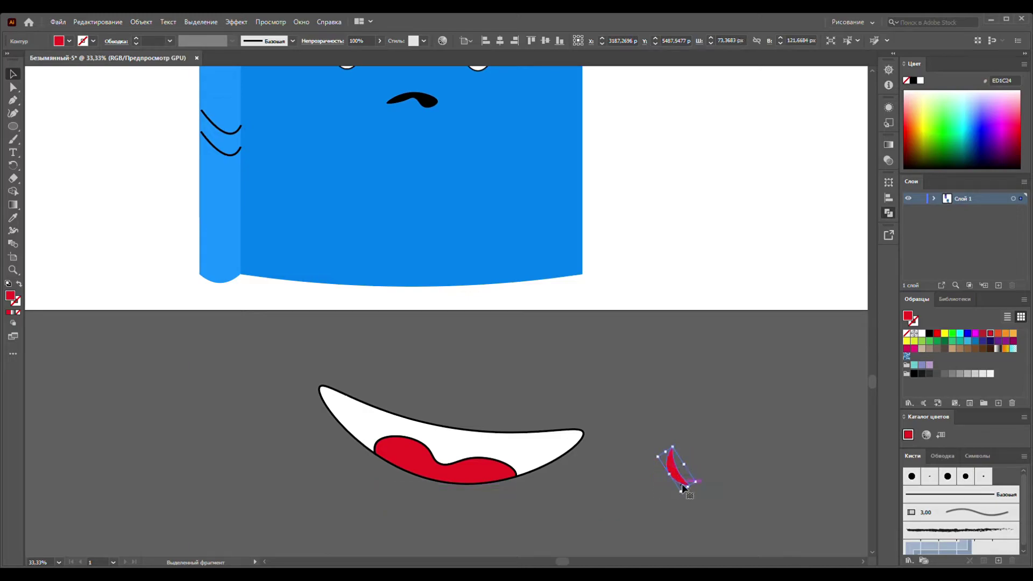
drag(682, 480, 586, 438)
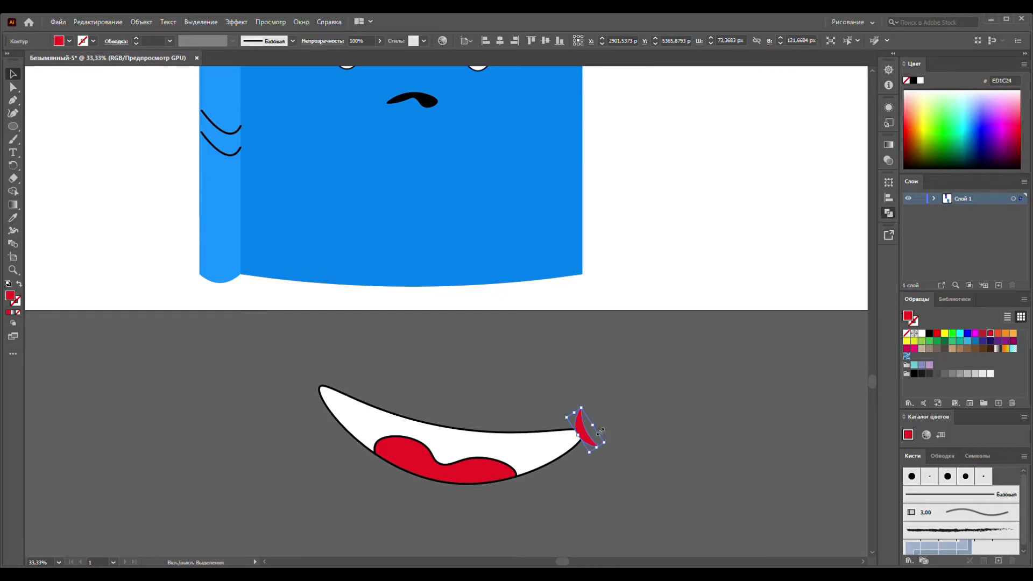
drag(599, 431, 586, 430)
scroll(621, 427, up, 2)
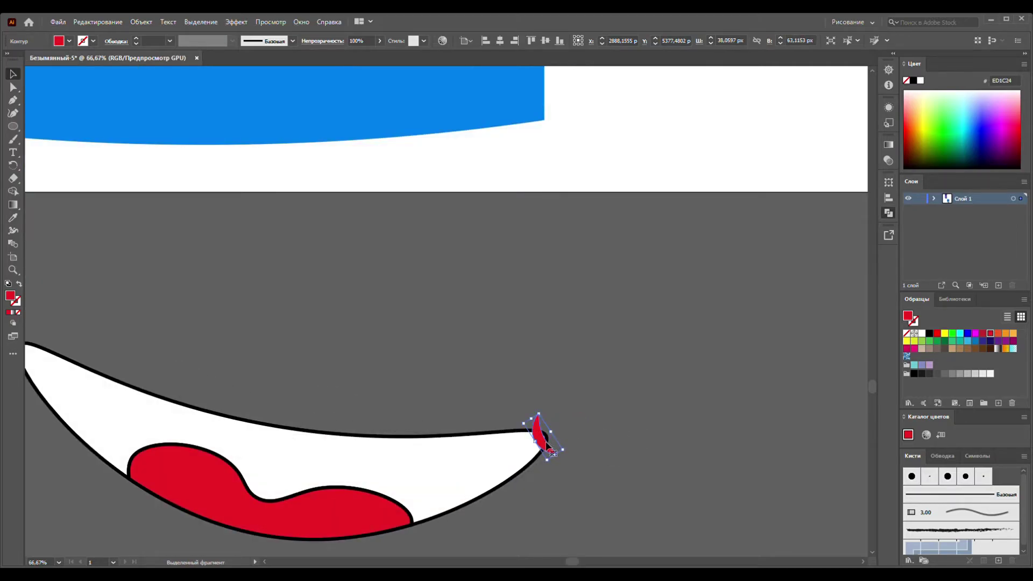
drag(544, 446, 549, 446)
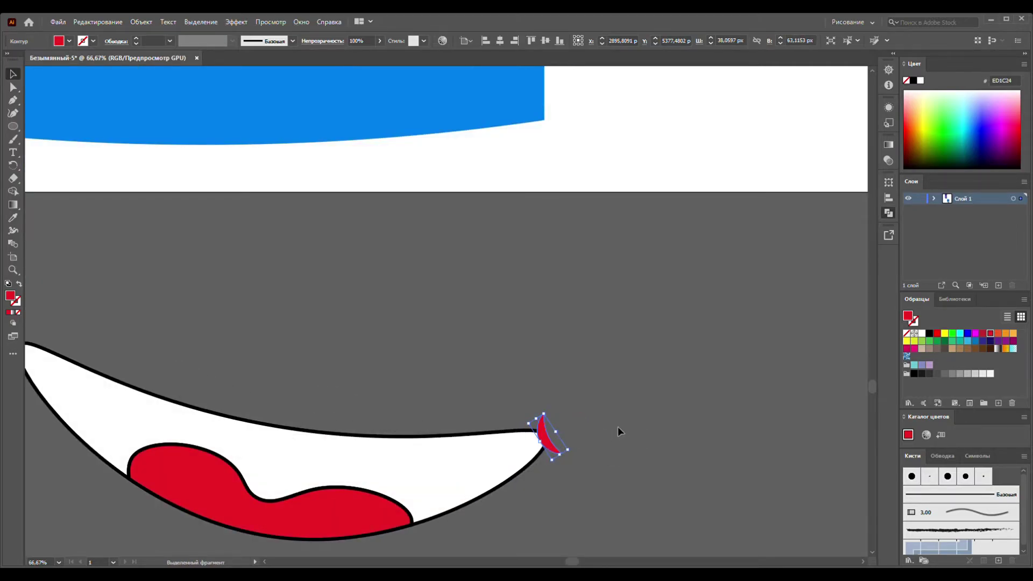
scroll(618, 426, down, 2)
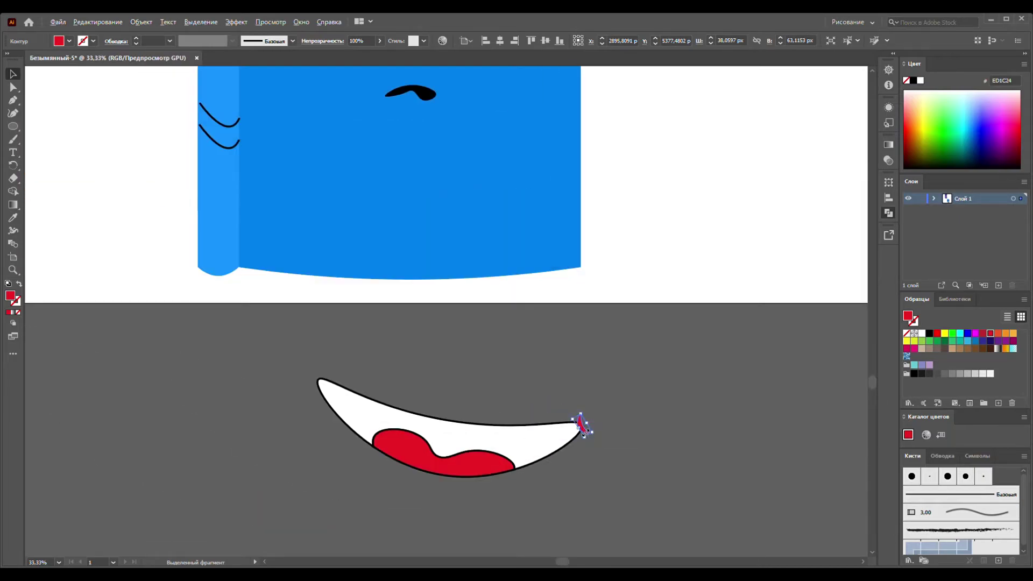
click(677, 448)
- Copy the crescent to the mouth's left tip, resizing and rotating it to fit
drag(584, 434, 311, 374)
drag(328, 376, 335, 365)
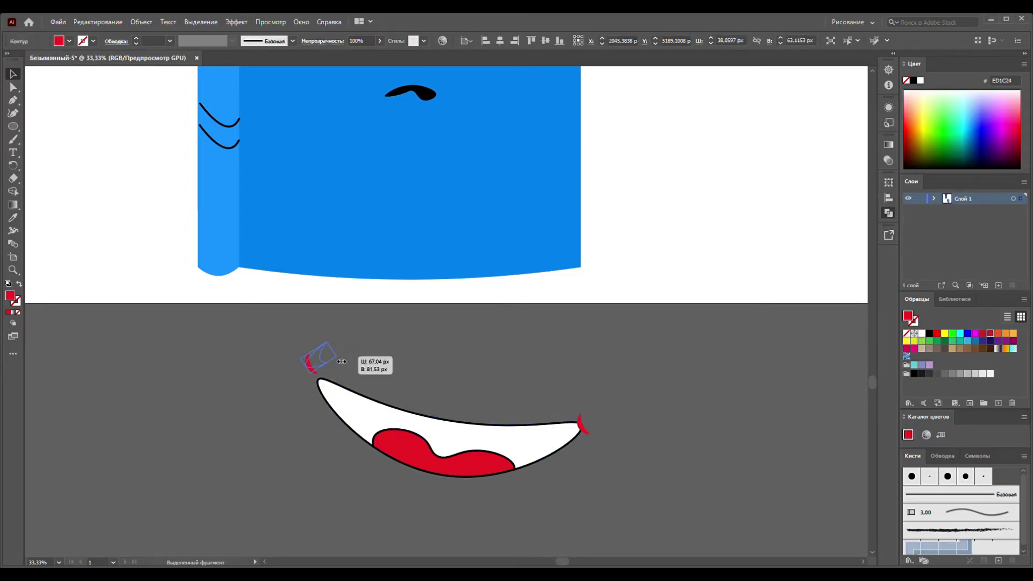
mouse_move(335, 366)
mouse_down()
mouse_move(328, 375)
mouse_move(338, 369)
mouse_move(317, 352)
mouse_move(318, 387)
mouse_up()
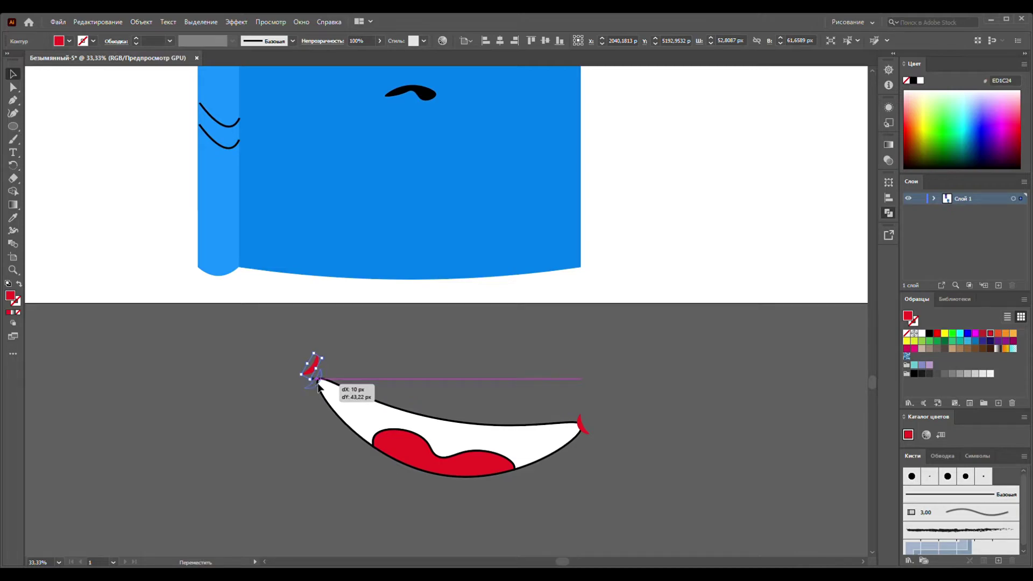
drag(318, 385, 318, 386)
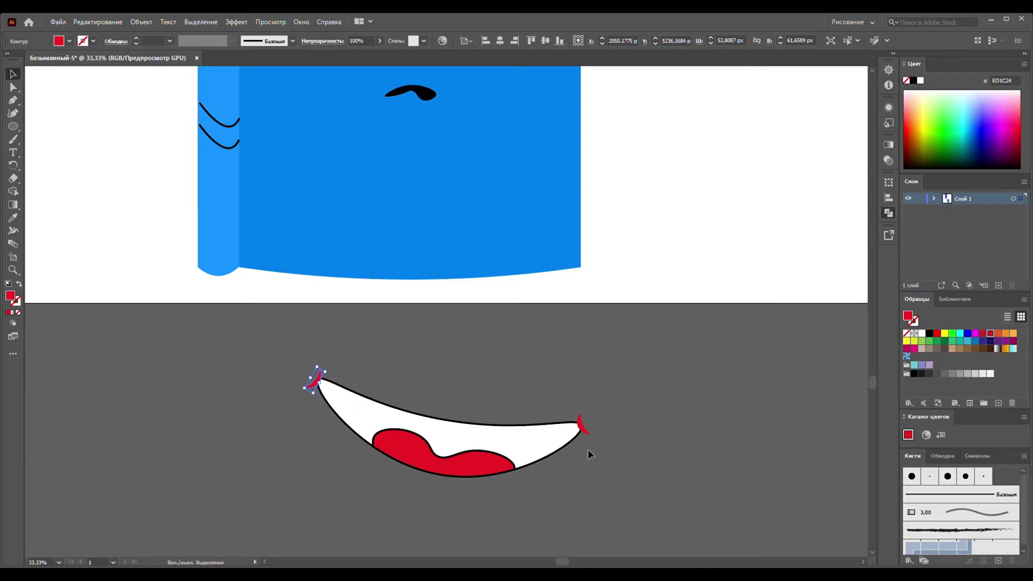
shift+click(587, 431)
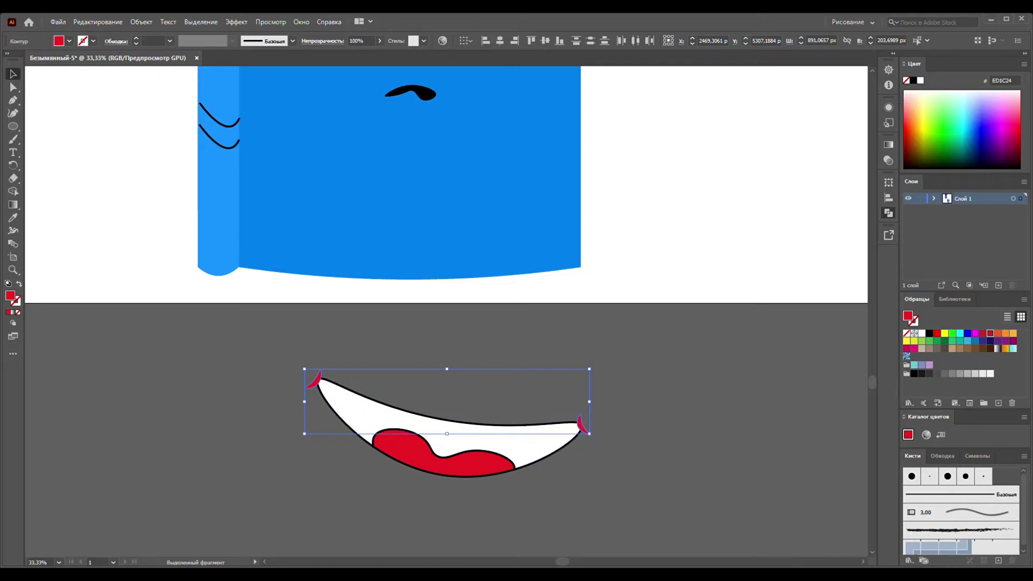
click(12, 217)
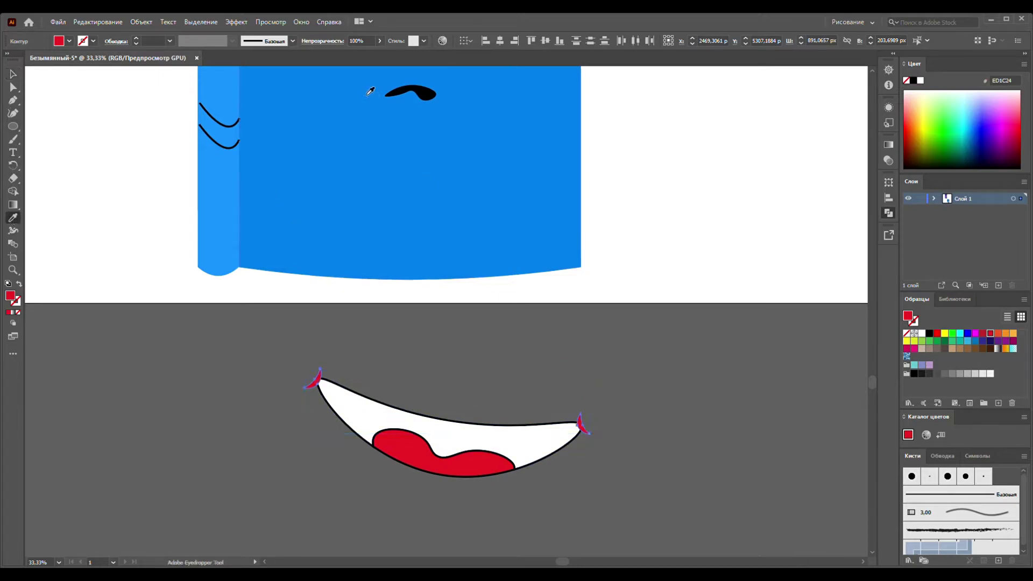
- Color the mouth's corner crescents black by sampling the eyebrow with the Eyedropper
click(423, 95)
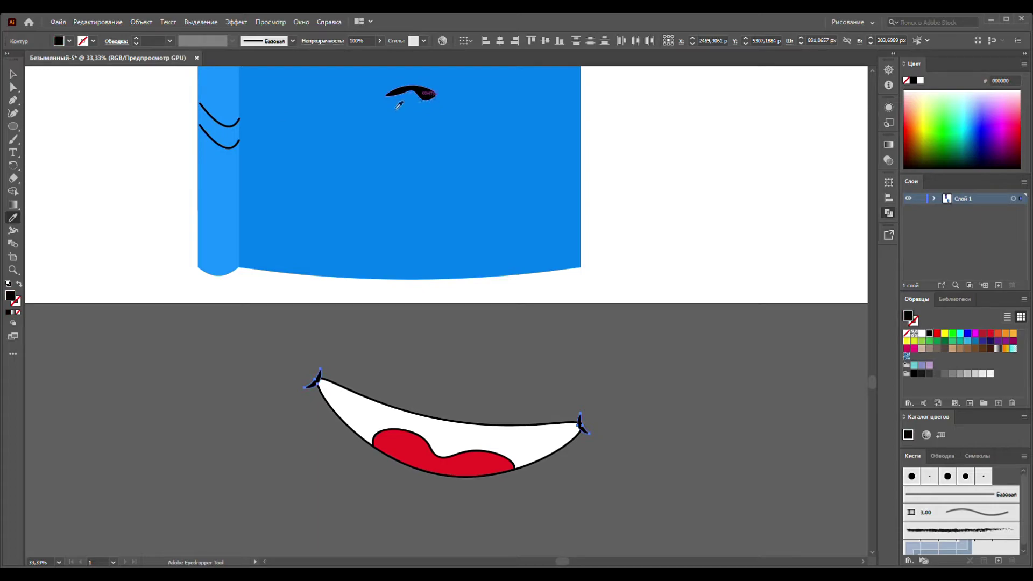
click(12, 76)
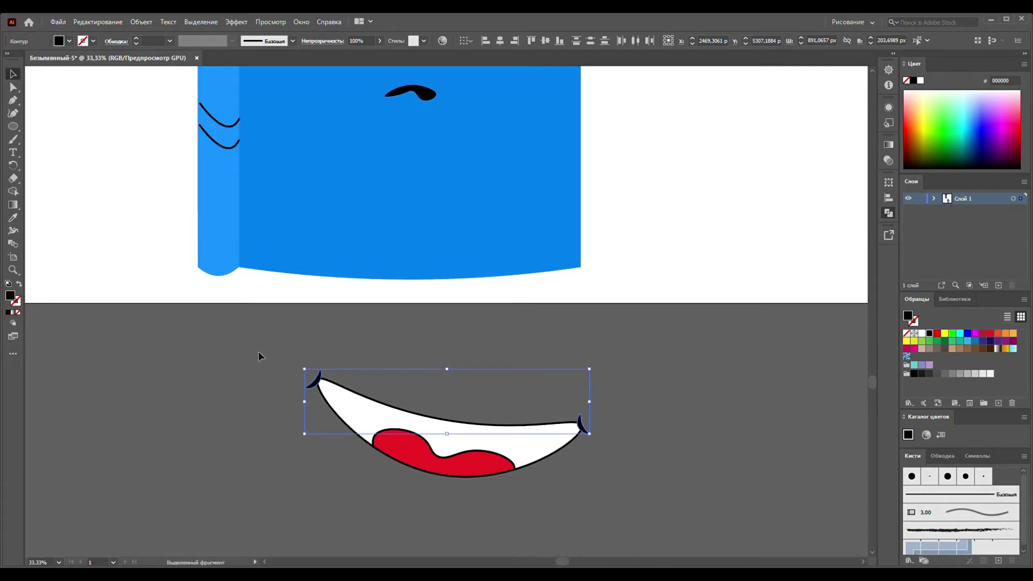
click(240, 354)
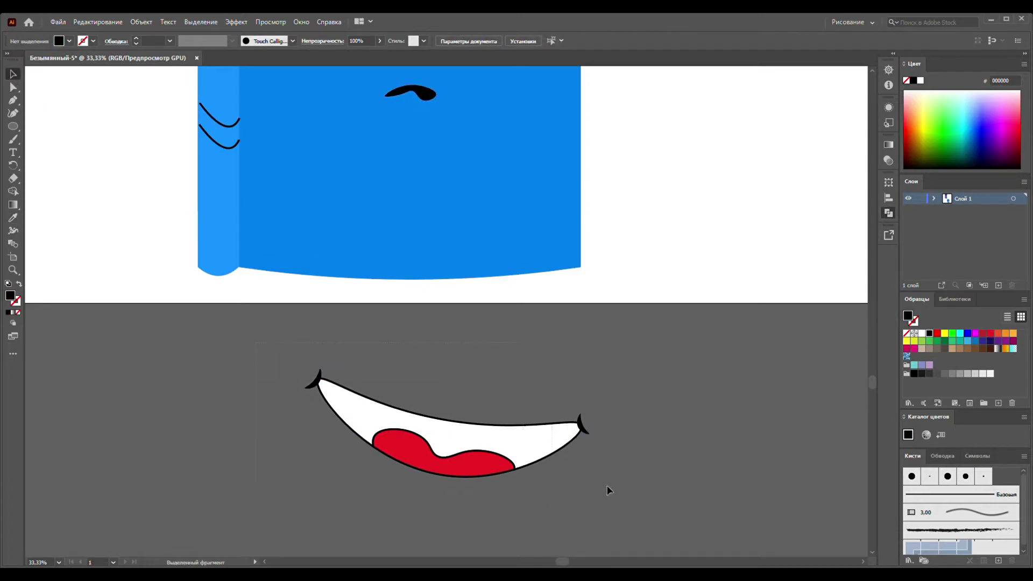
- Move the mouth onto the blue book and scale it narrower, just below the nose
drag(608, 488, 579, 447)
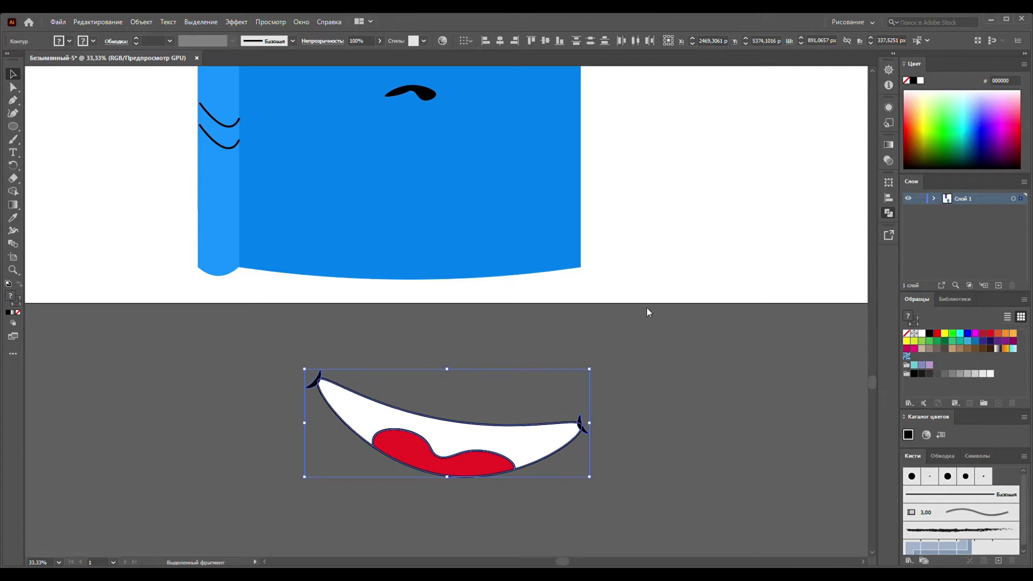
click(654, 398)
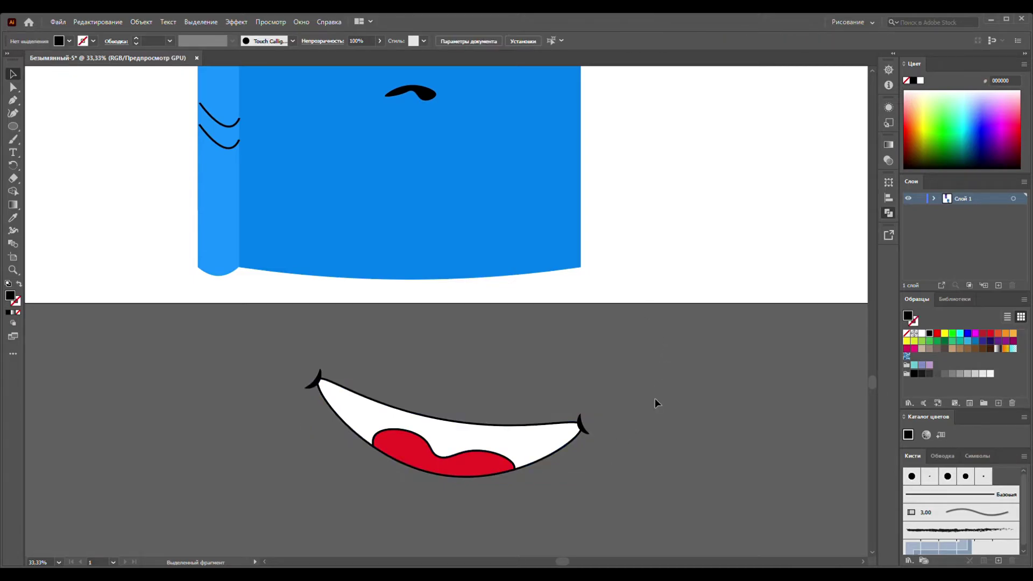
scroll(654, 398, down, 3)
drag(613, 412, 596, 319)
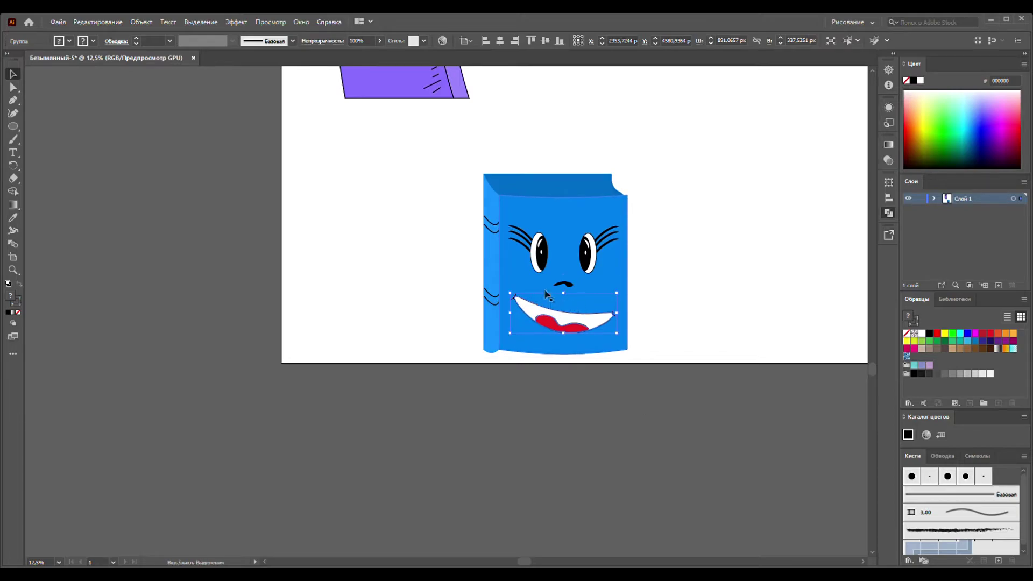
drag(511, 294, 531, 300)
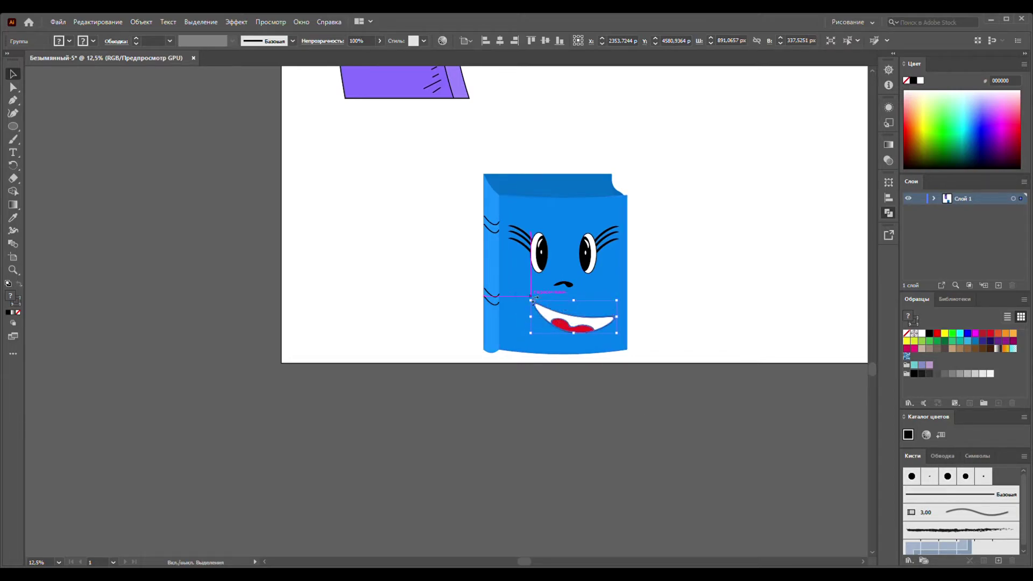
drag(623, 306, 611, 311)
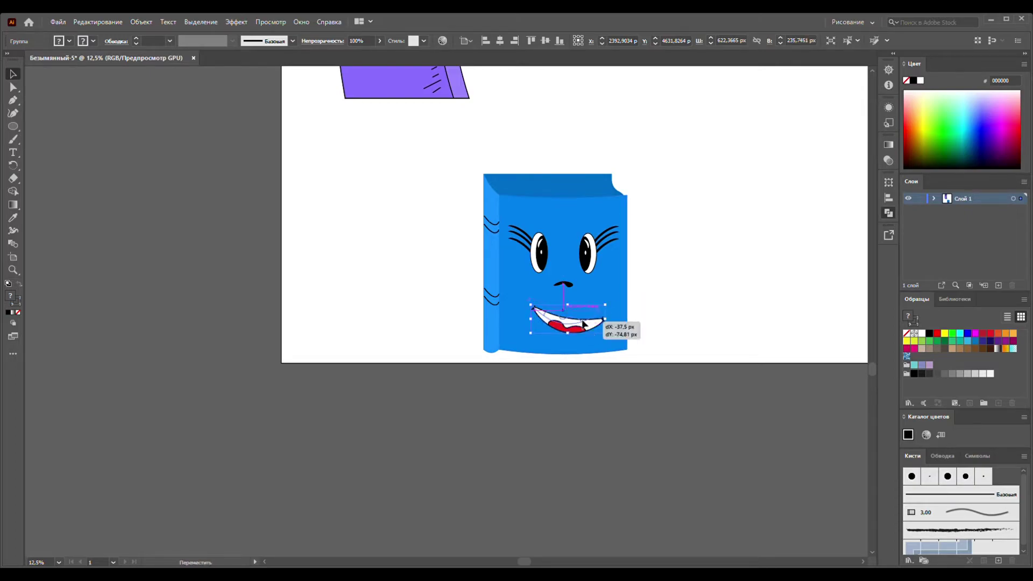
drag(583, 329, 580, 317)
click(640, 402)
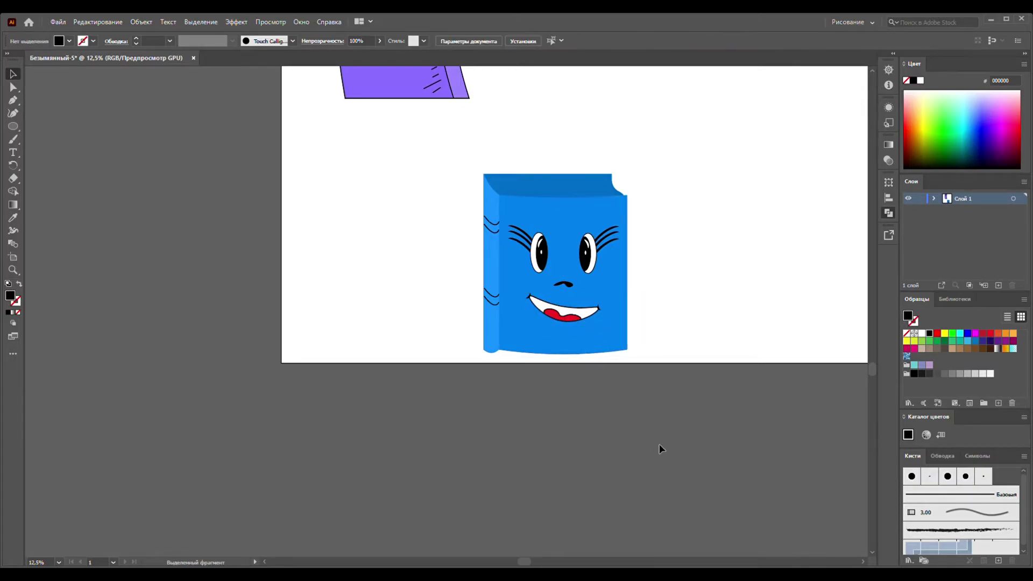
scroll(660, 442, down, 3)
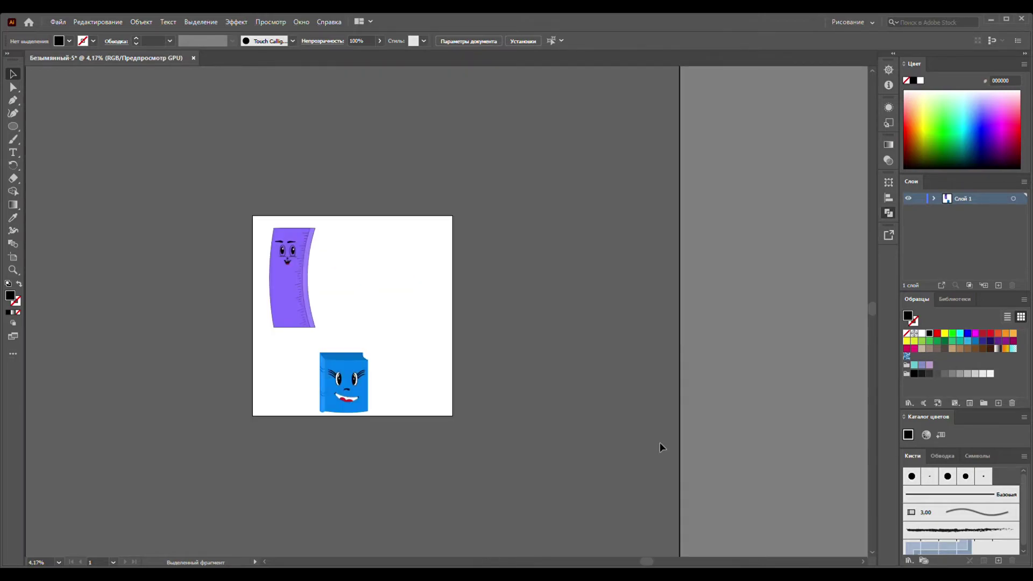
- Group the blue book's parts and move the book up beside the ruler
drag(294, 346, 396, 425)
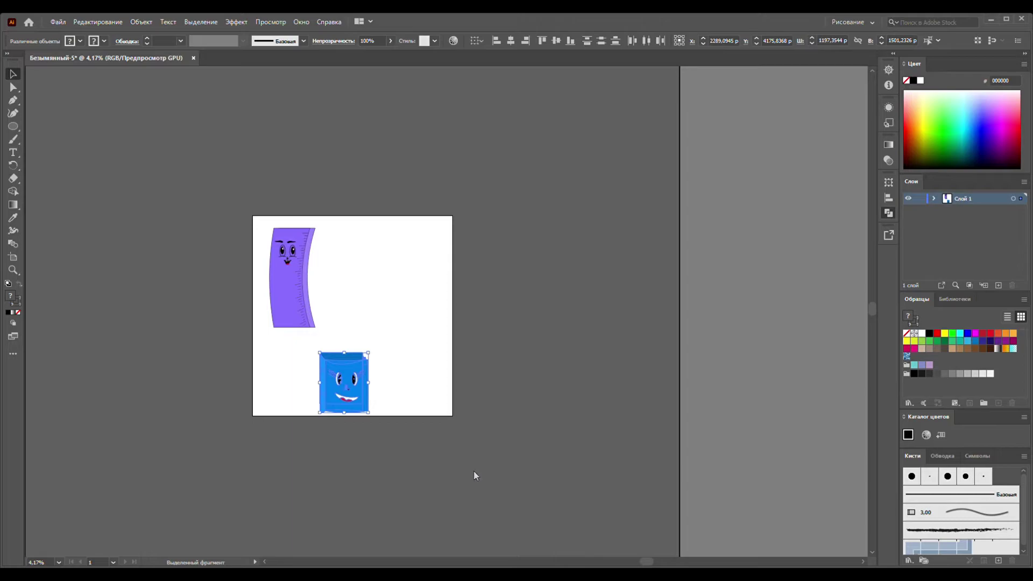
key(ctrl+g)
click(509, 421)
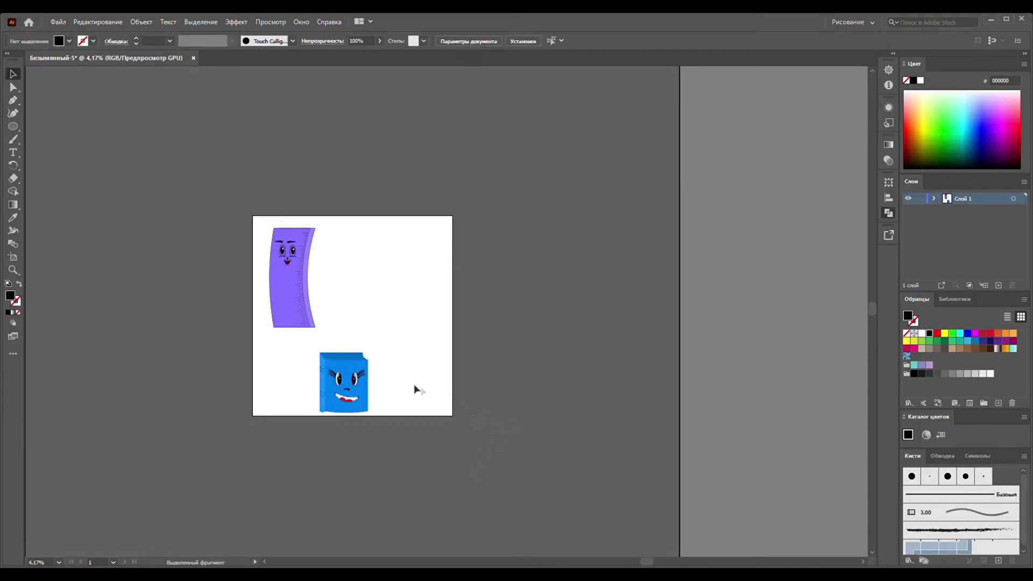
mouse_move(346, 381)
mouse_down()
mouse_move(345, 323)
mouse_move(421, 262)
mouse_up()
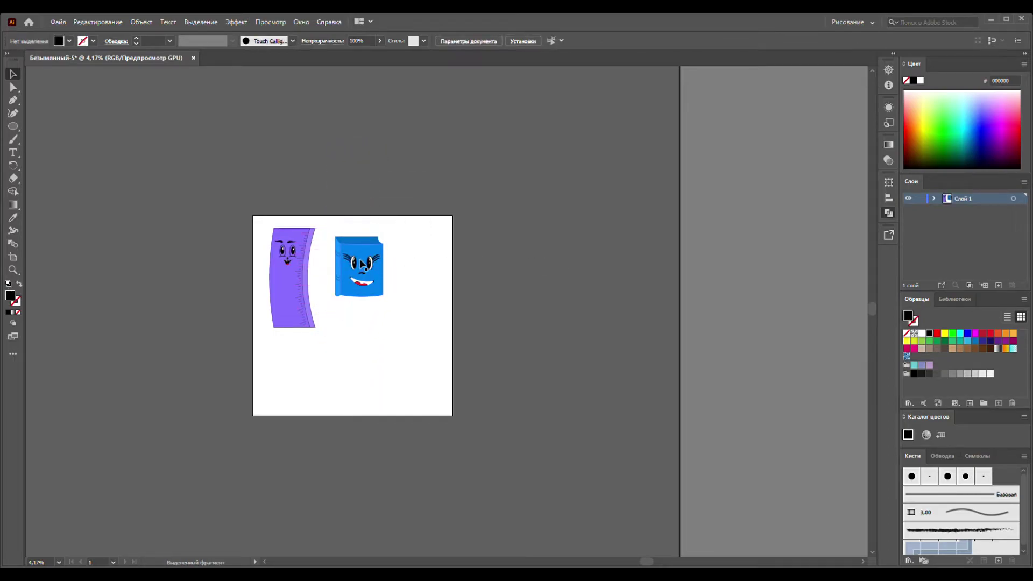
- Draw a tall grey rectangle and place it on the artboard's lower right
click(14, 129)
key(m)
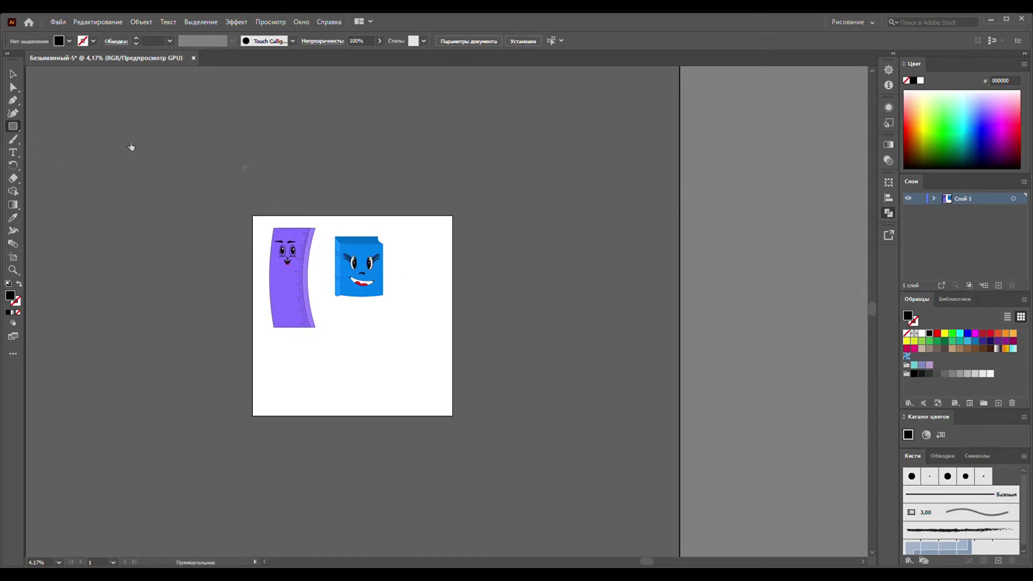
drag(557, 214, 621, 359)
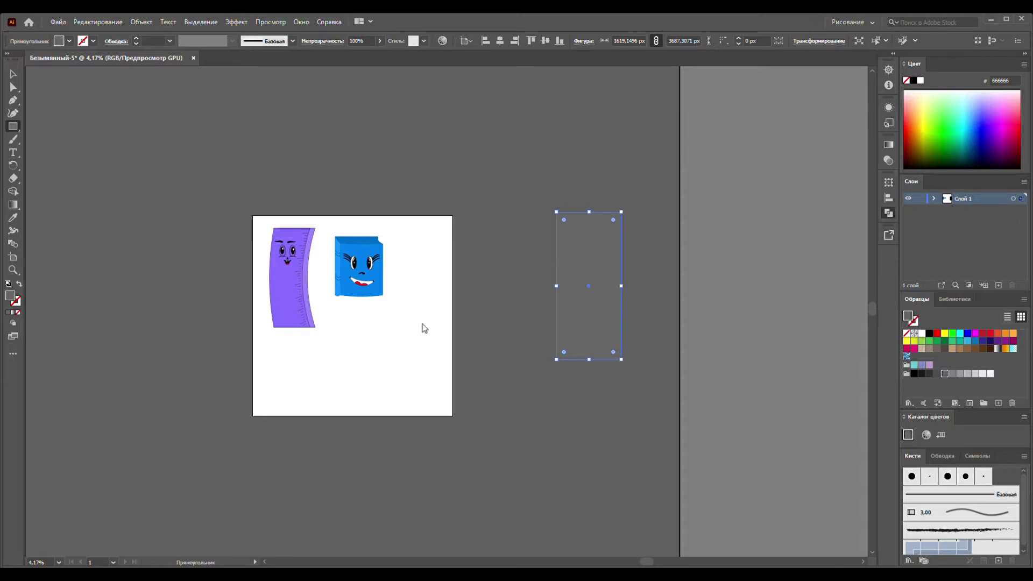
drag(590, 290, 419, 347)
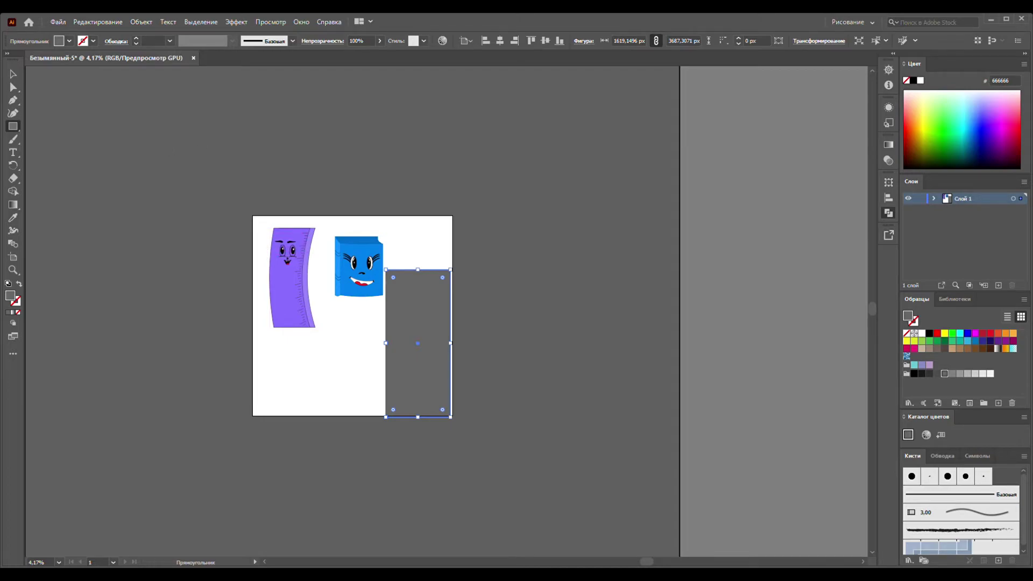
- Move the ruler and book above the artboard and the grey rectangle to its left-centre
click(12, 73)
click(268, 98)
drag(360, 245, 397, 92)
mouse_move(396, 289)
mouse_down()
mouse_move(334, 236)
mouse_move(318, 268)
mouse_up()
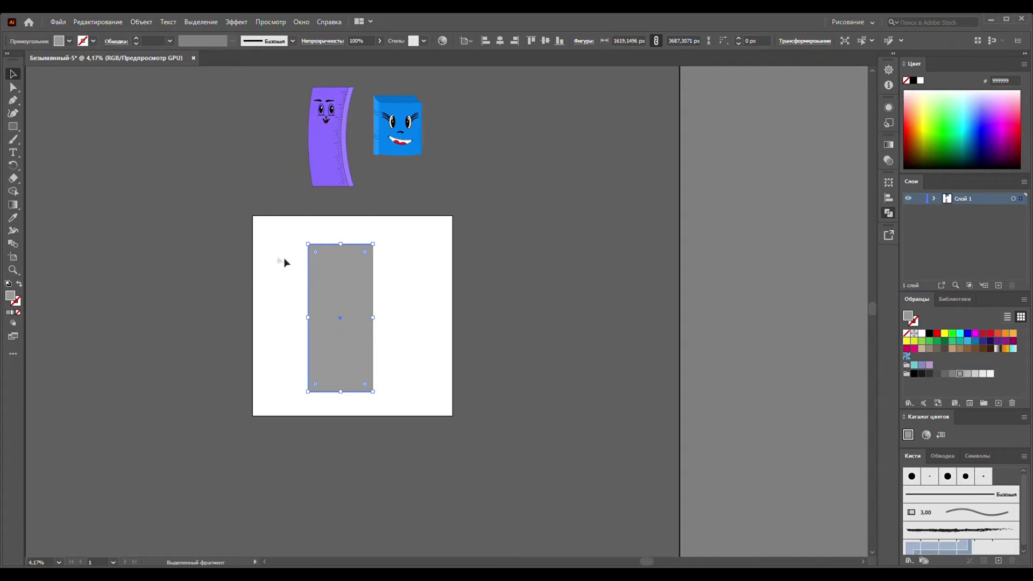
click(13, 114)
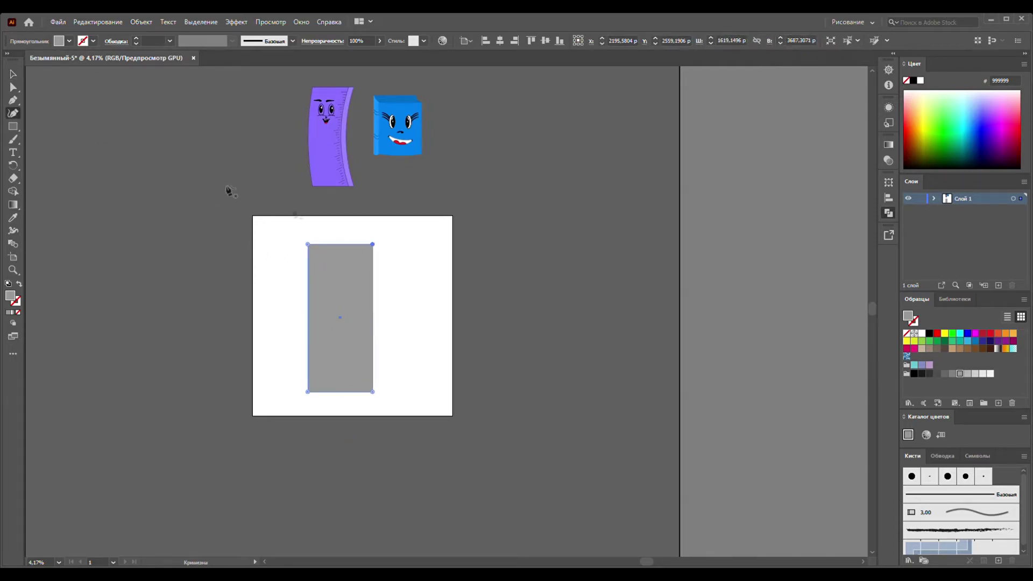
- Slant the grey rectangle's top-left corner and curve its bottom edge into a rounded base
drag(308, 245, 297, 228)
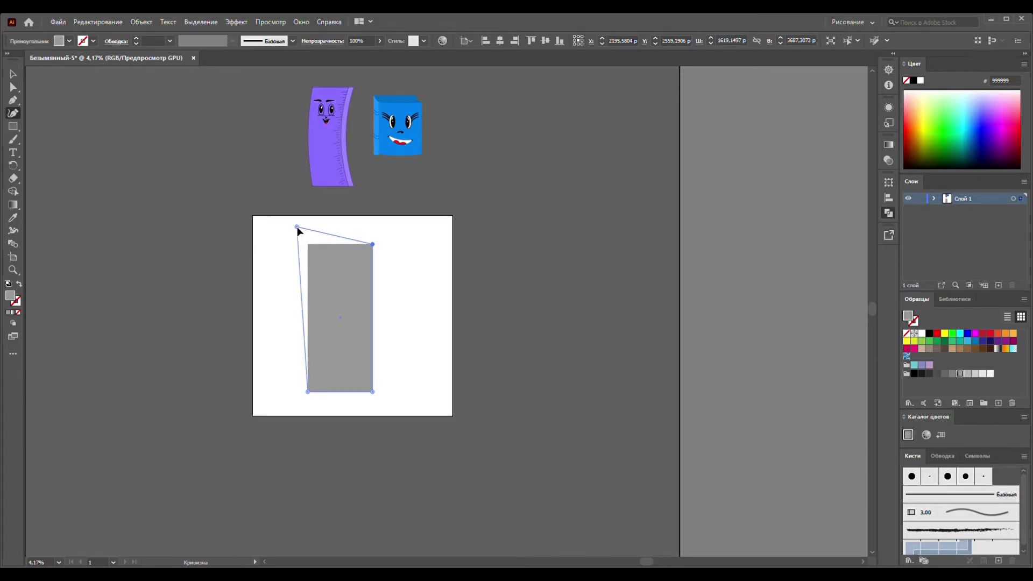
drag(299, 230, 298, 232)
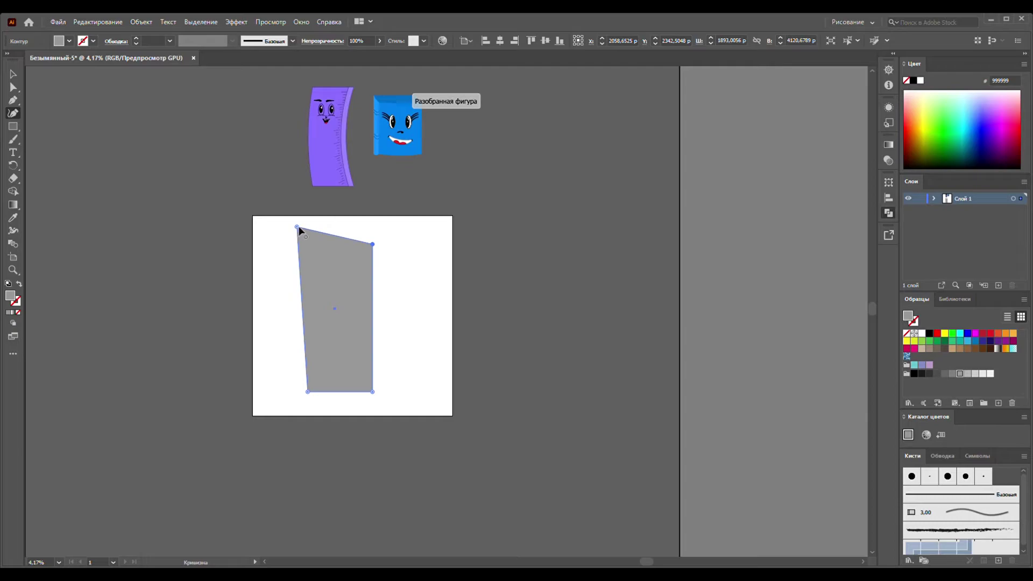
drag(299, 228, 304, 226)
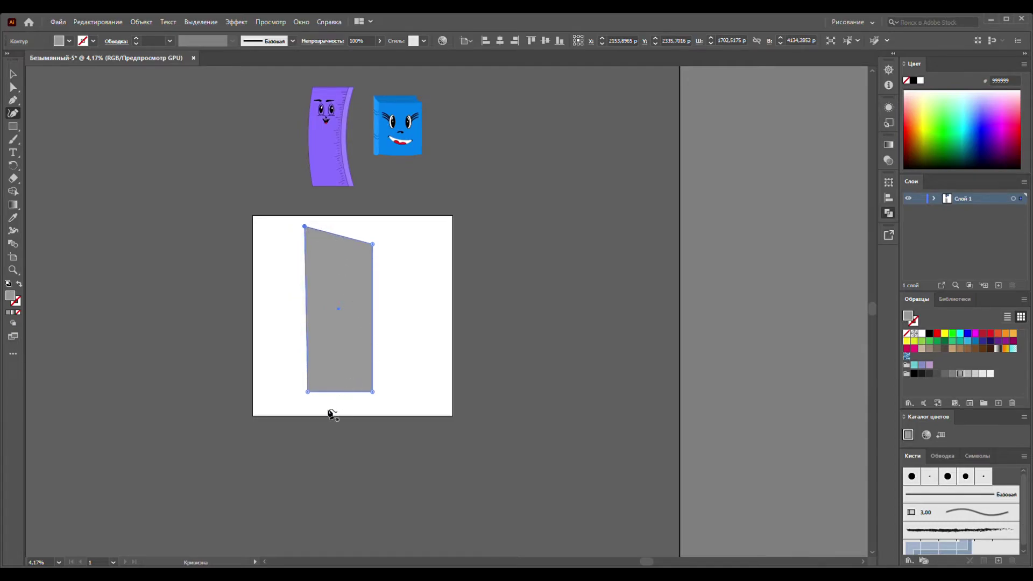
drag(340, 392, 335, 405)
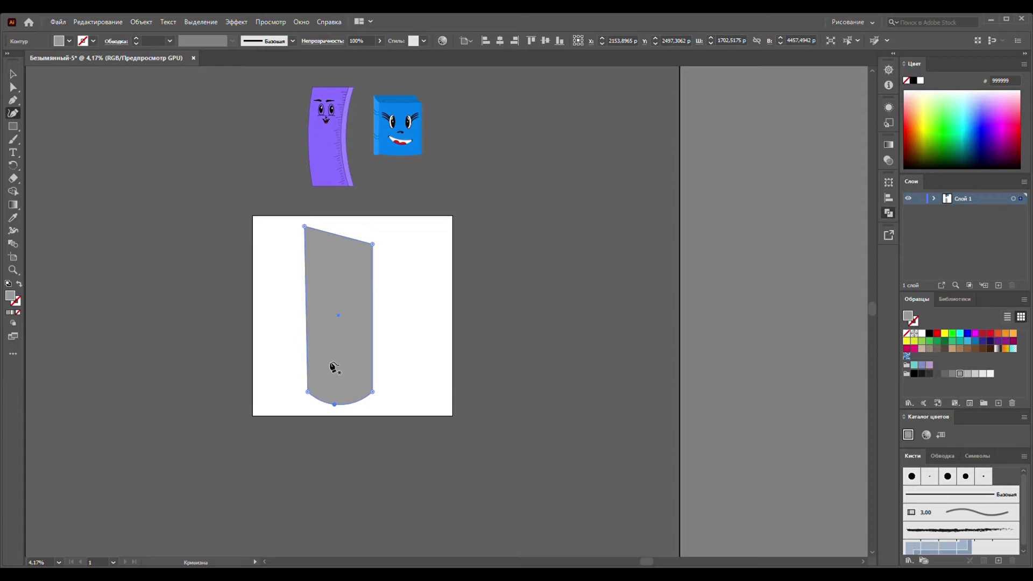
click(14, 74)
- Duplicate the grey shape slightly upward and give both shapes a black outline
drag(338, 318, 339, 305)
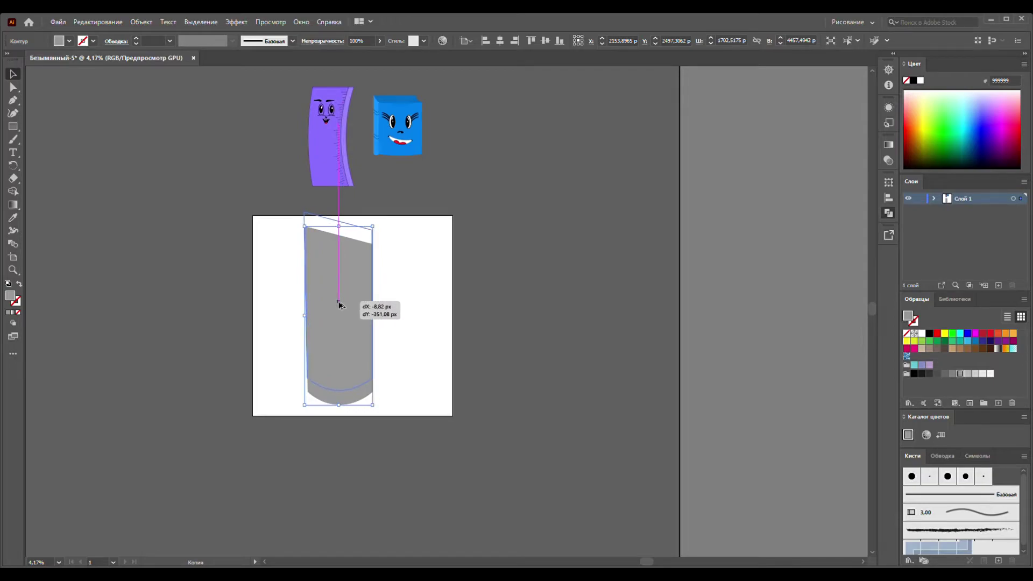
drag(339, 305, 340, 305)
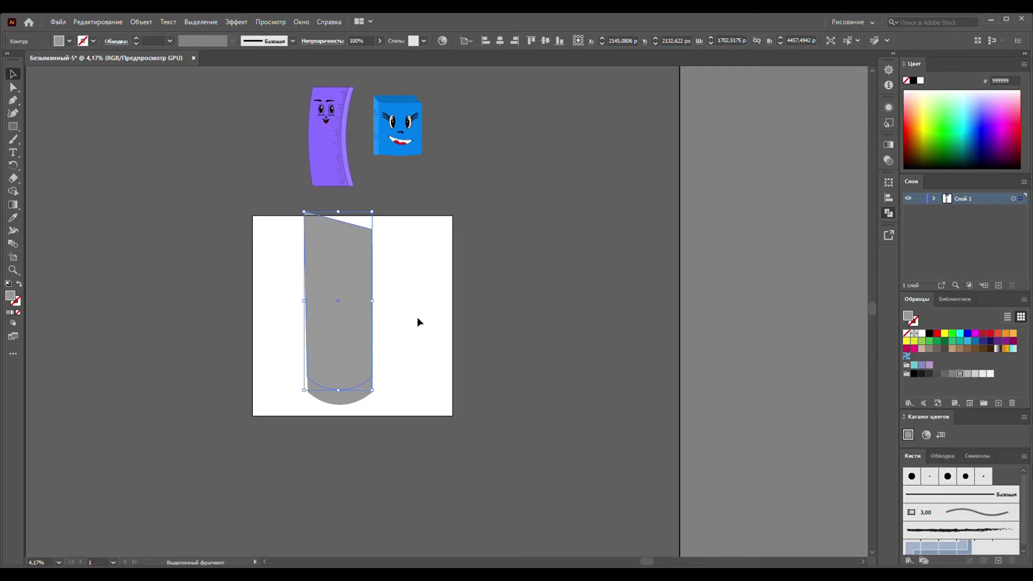
click(417, 317)
click(359, 396)
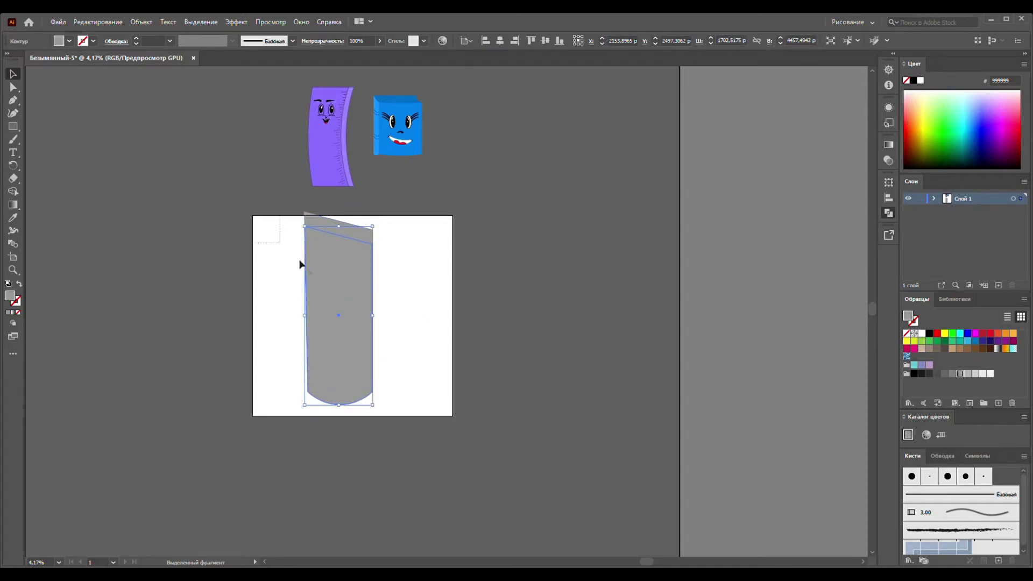
drag(288, 254, 331, 295)
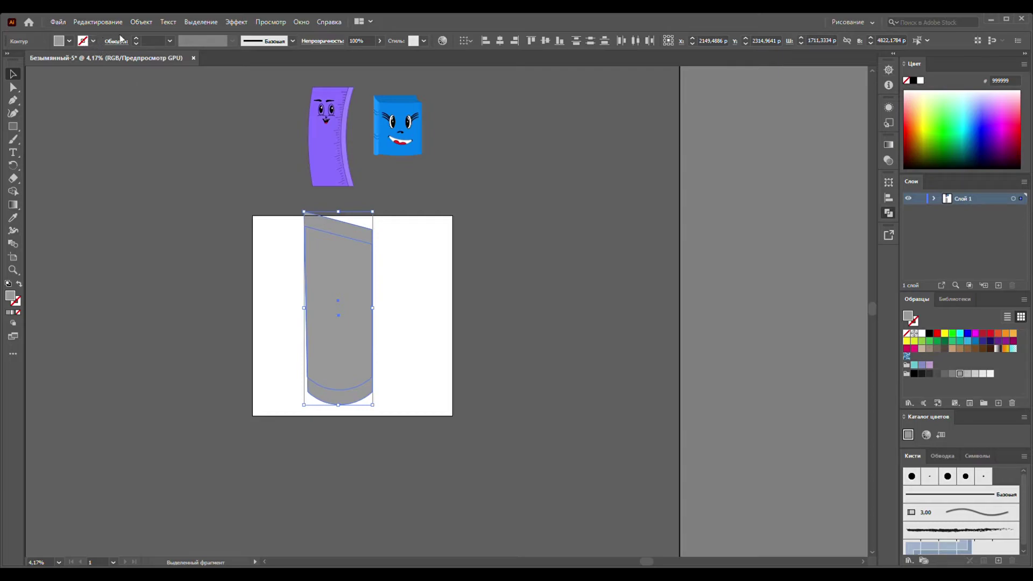
click(135, 38)
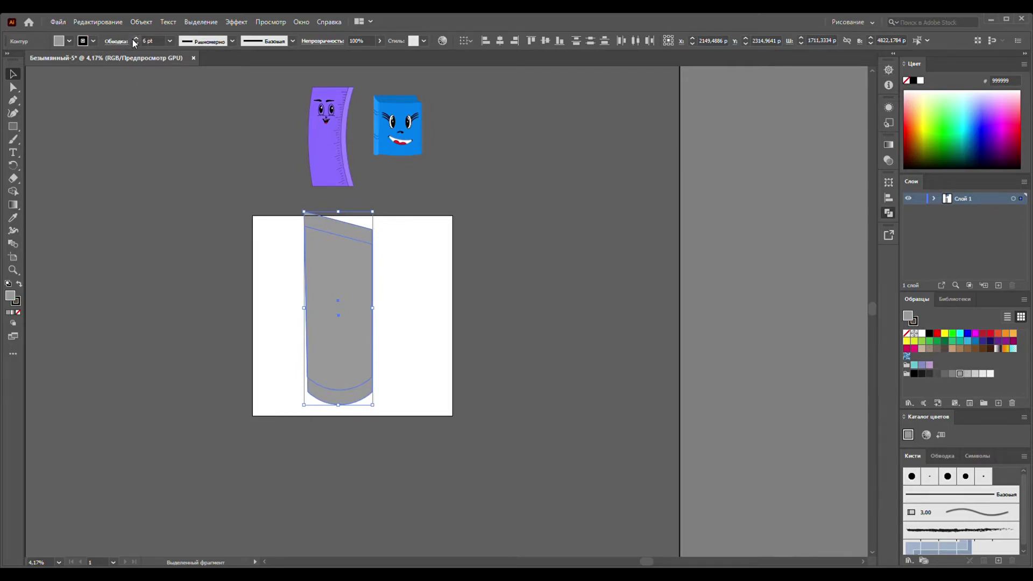
click(49, 85)
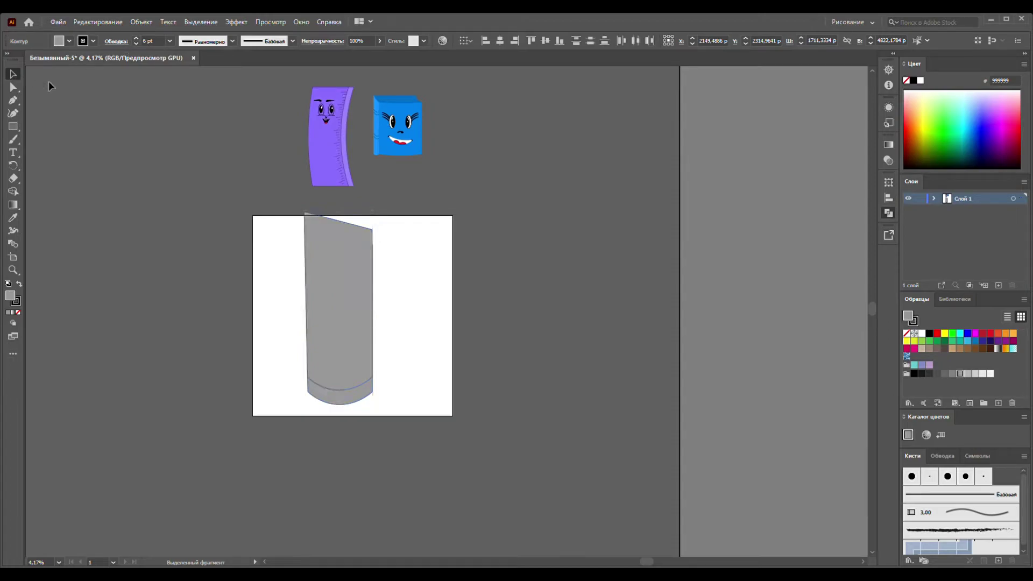
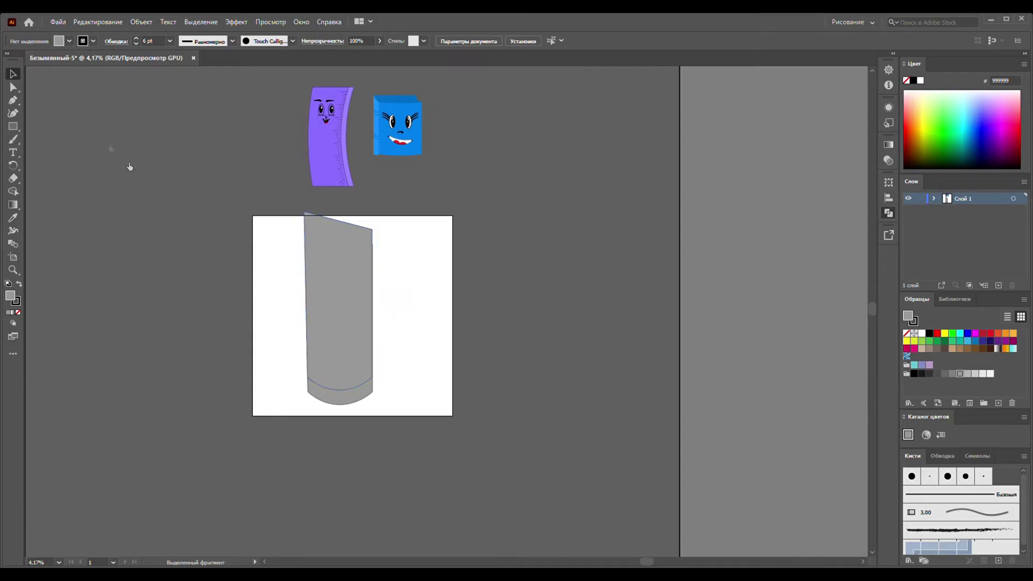
- Pen-draw a closed side panel from the body's top-right corner, curving its bottom edge back left
click(13, 100)
click(373, 231)
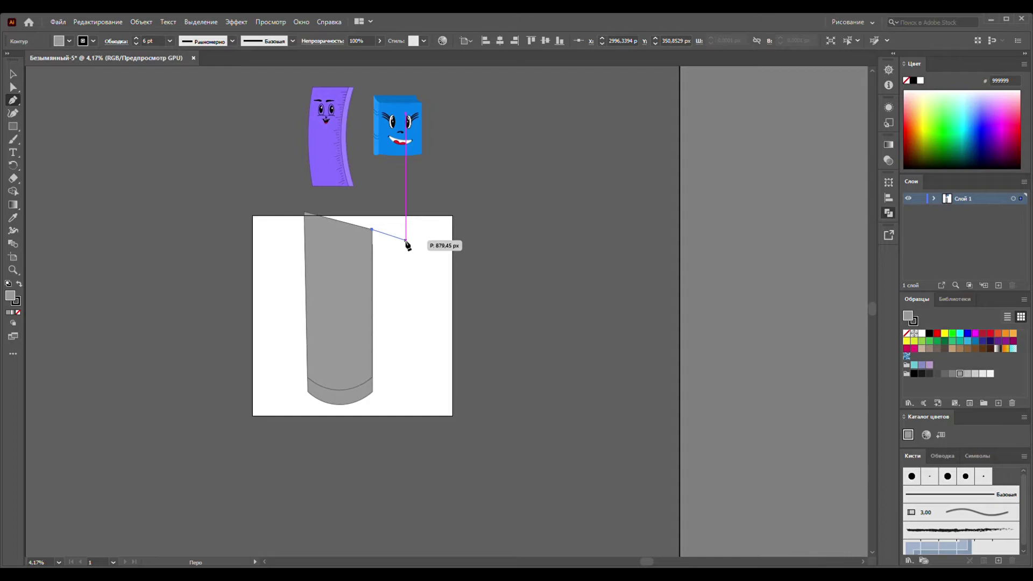
click(406, 241)
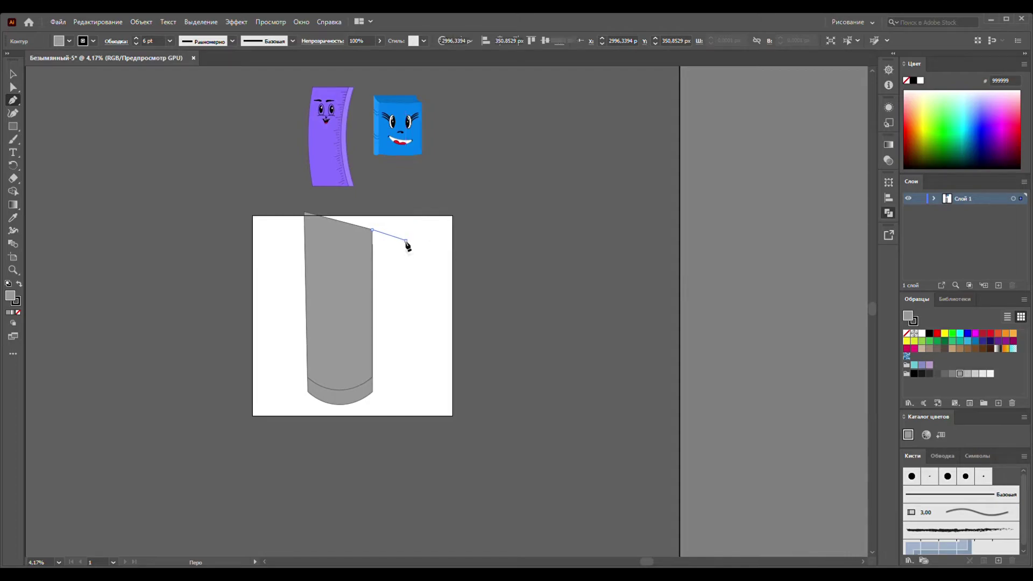
click(408, 372)
drag(372, 376, 354, 362)
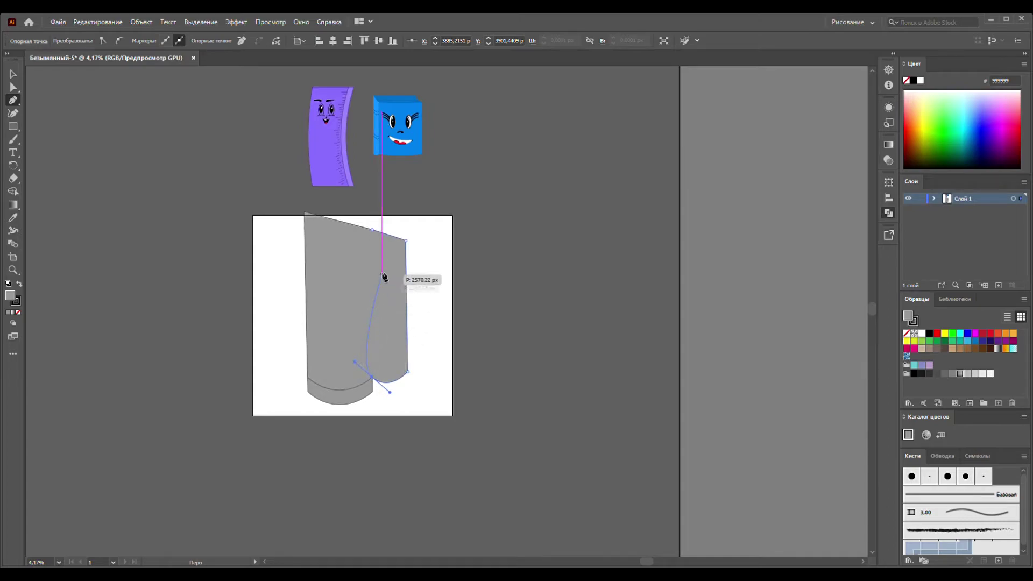
click(371, 230)
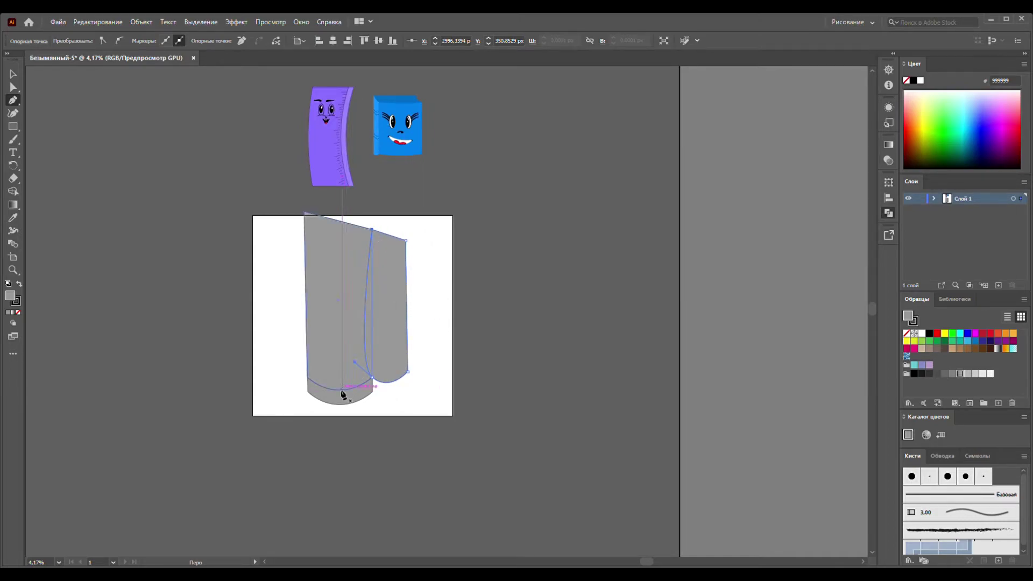
click(13, 74)
- Stretch the left grey shape's right edge across the side panel
click(502, 259)
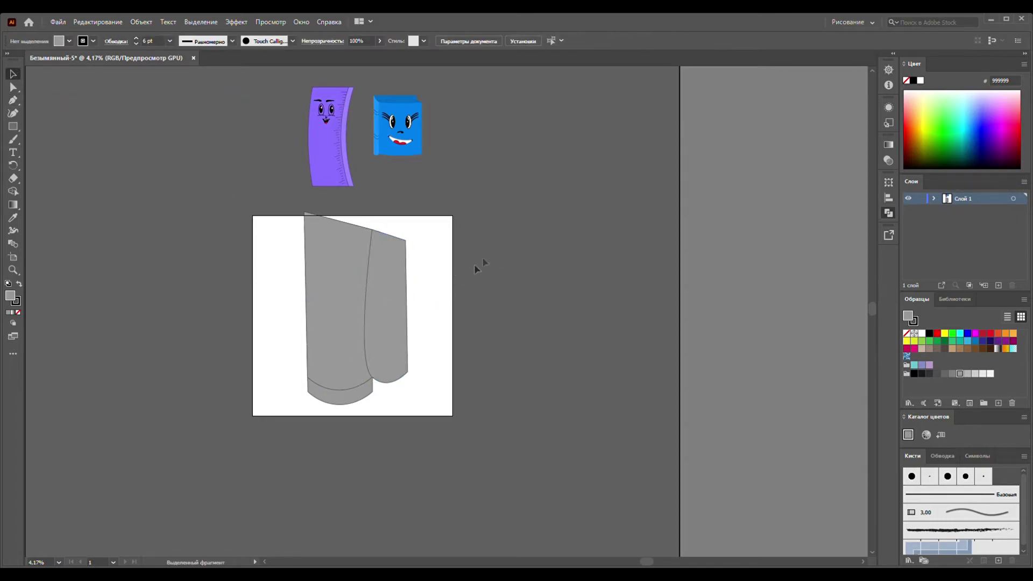
click(375, 398)
drag(377, 321, 408, 318)
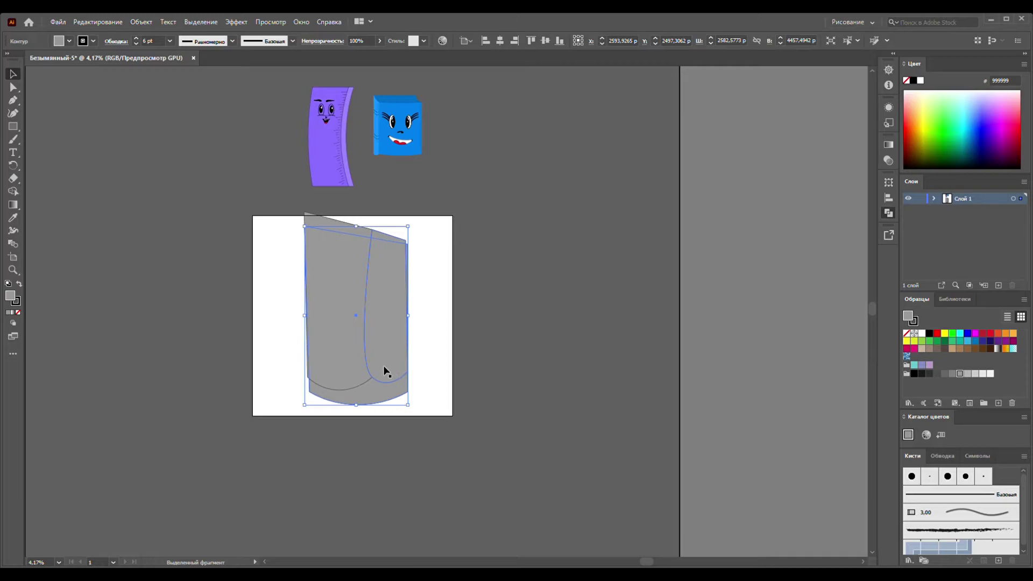
- Nudge the inner left piece's top-left corner slightly lower
click(275, 205)
click(306, 222)
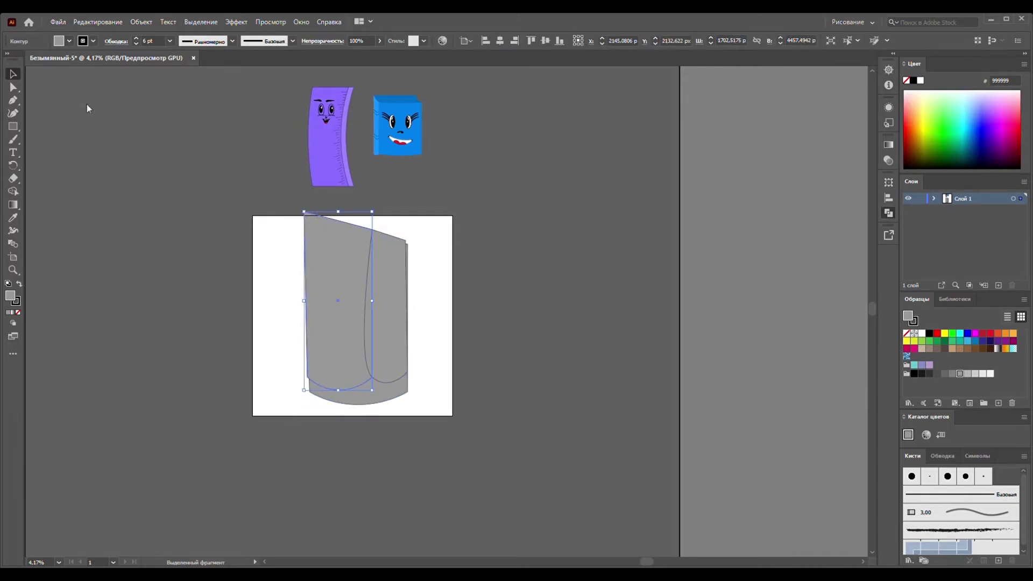
click(13, 113)
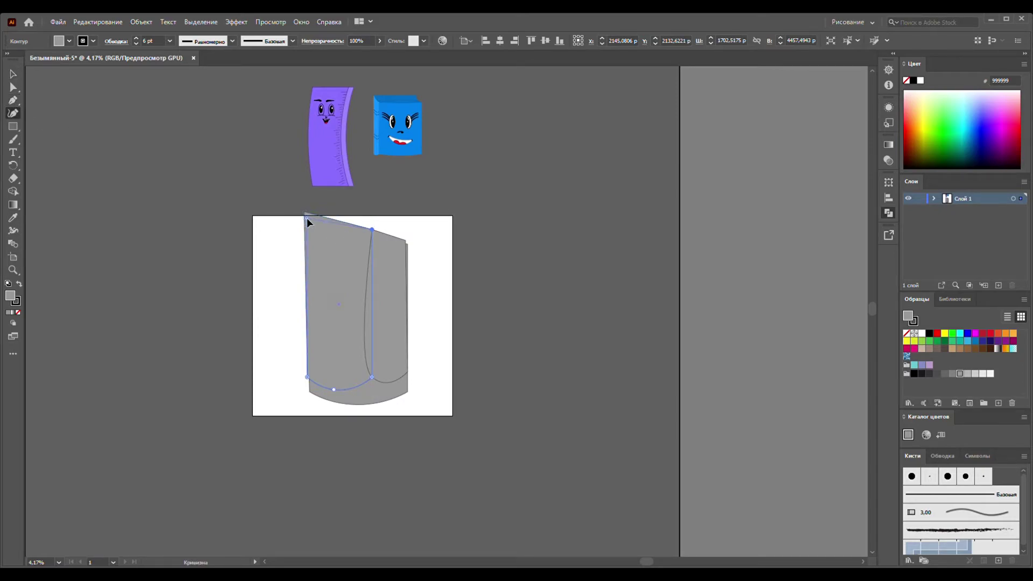
drag(307, 218, 308, 218)
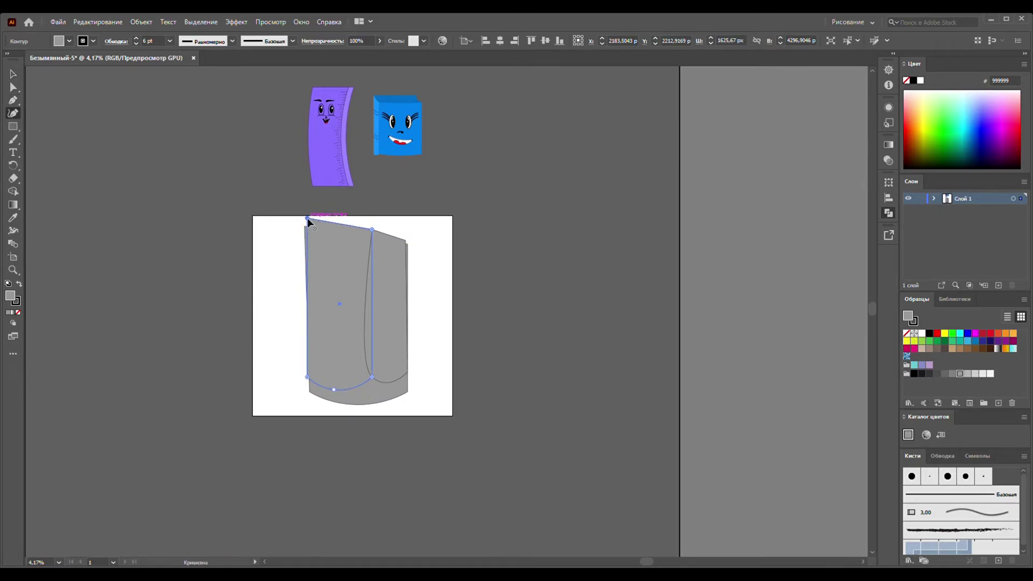
drag(308, 223, 308, 224)
click(14, 74)
click(271, 292)
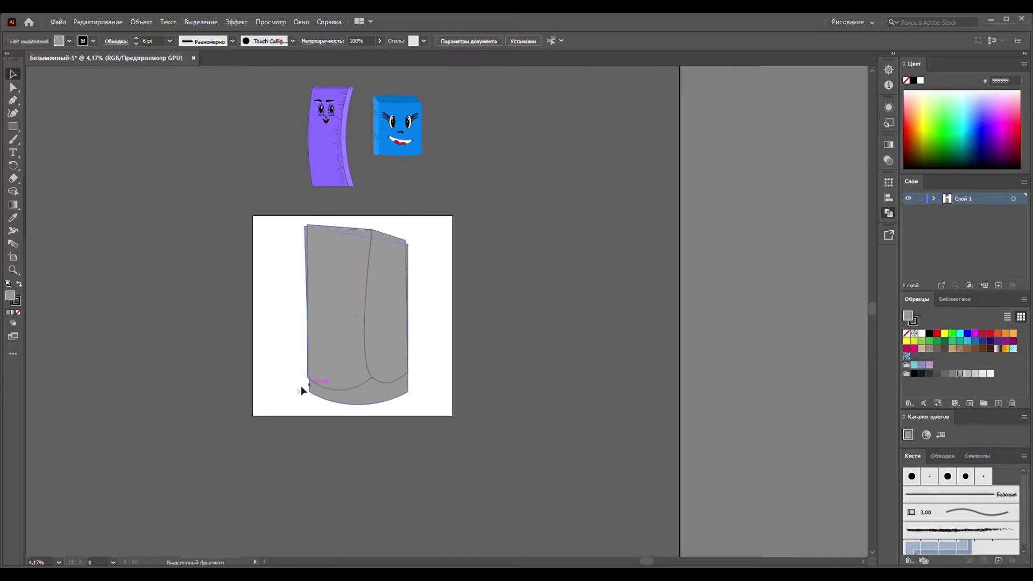
- Raise the back grey shape's bottom-left and bottom-right corners to reshape its curved bottom
click(316, 399)
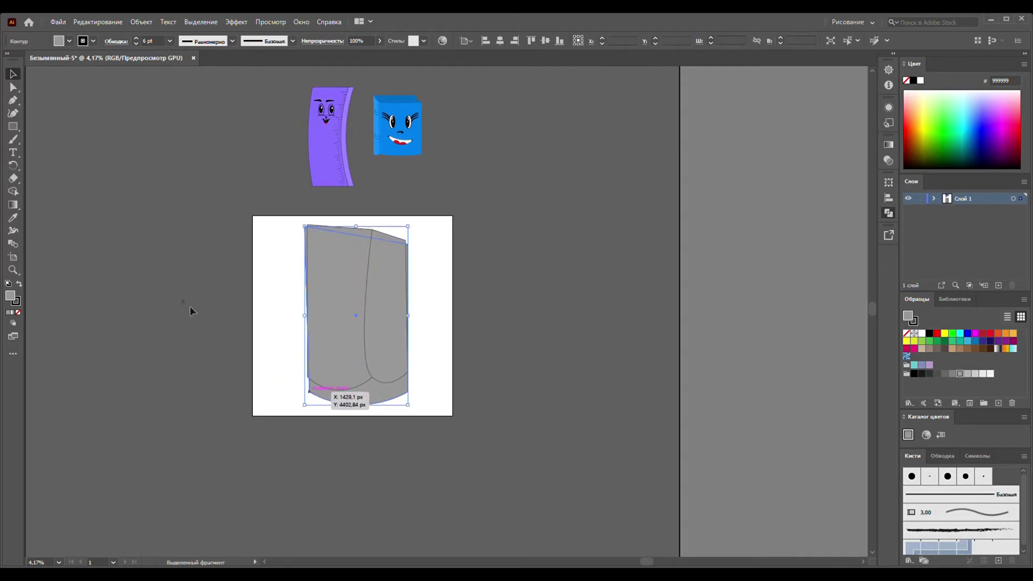
click(13, 112)
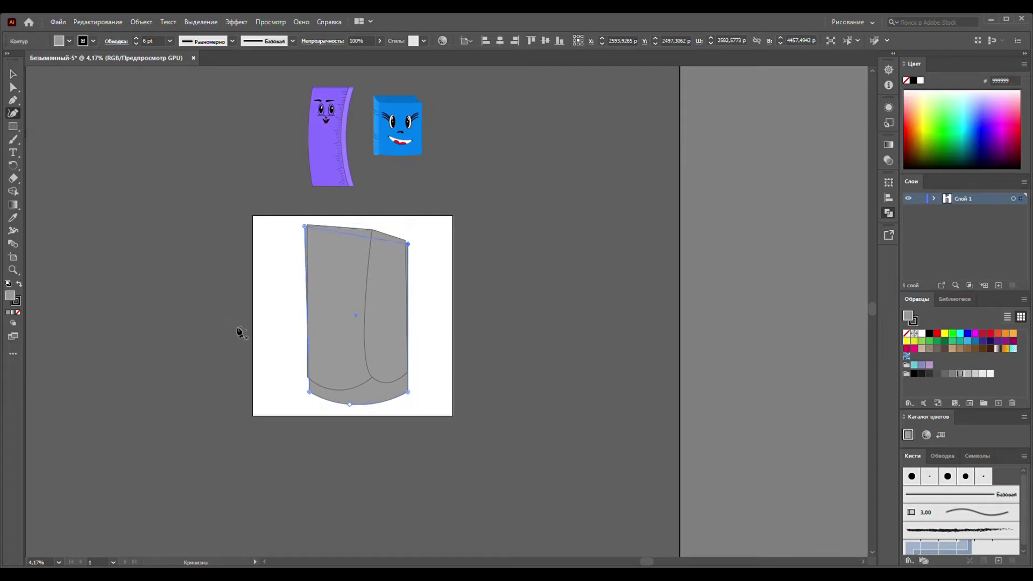
drag(310, 392, 309, 377)
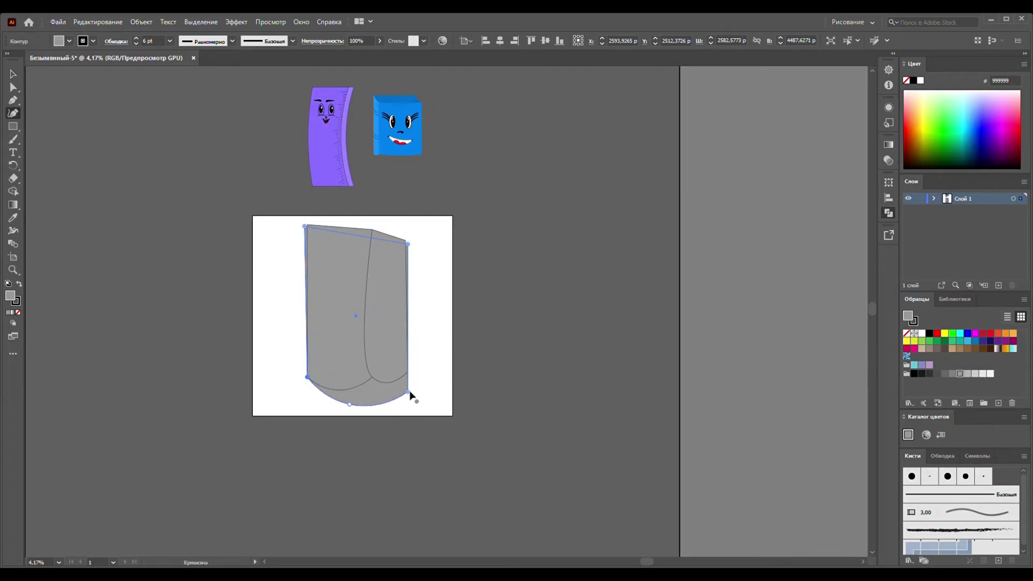
drag(408, 393, 409, 378)
- Select both grey shapes and scale the pencil body narrower from the right
click(13, 74)
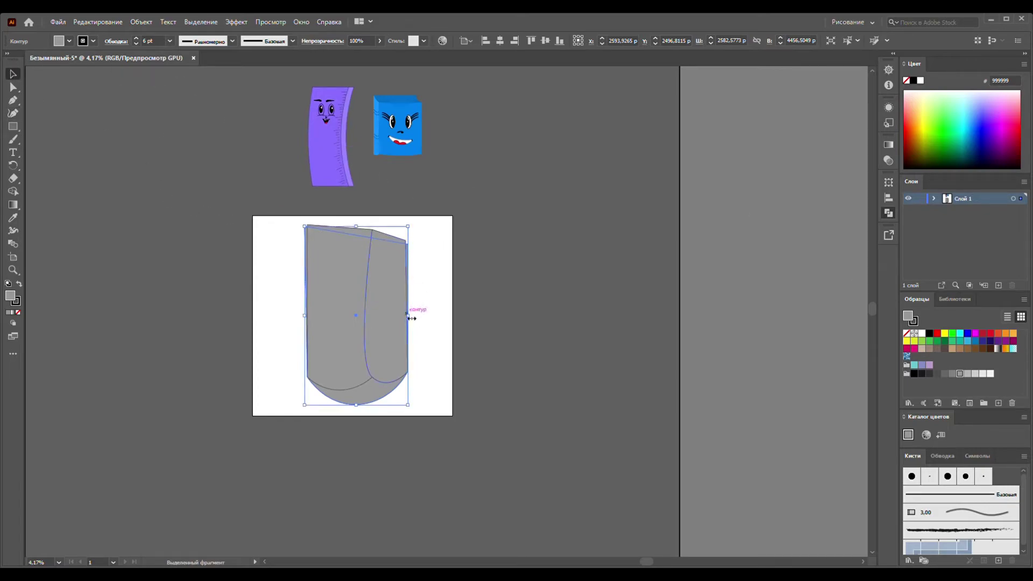
drag(410, 321, 394, 321)
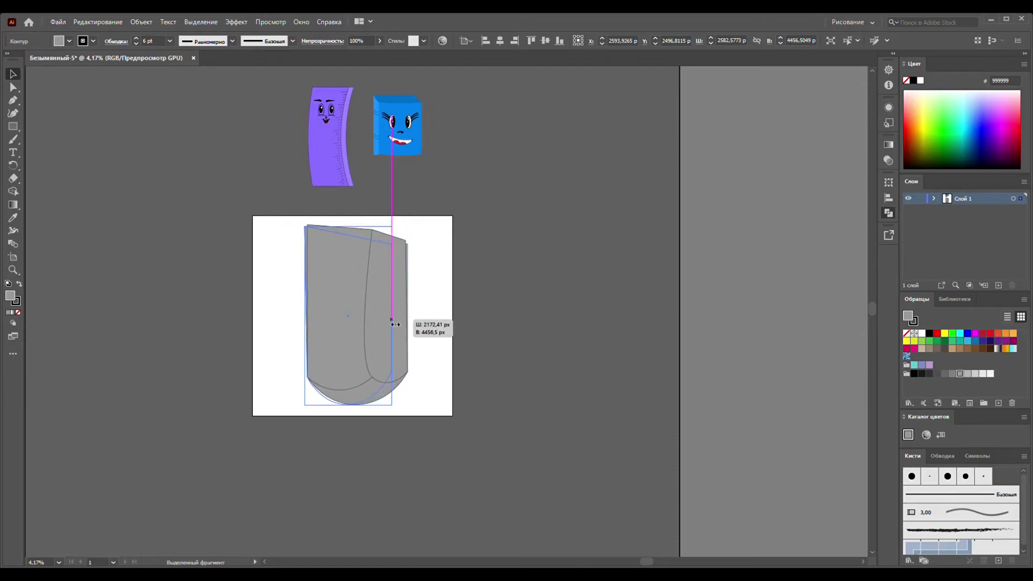
key(ctrl+z)
mouse_move(263, 233)
mouse_down()
mouse_move(428, 349)
mouse_move(391, 324)
mouse_up()
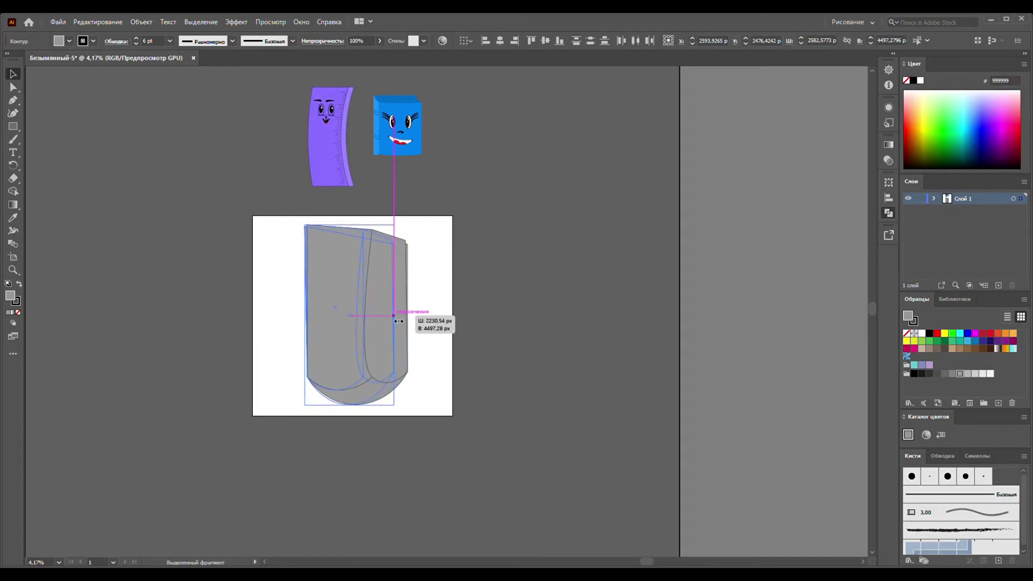
click(444, 300)
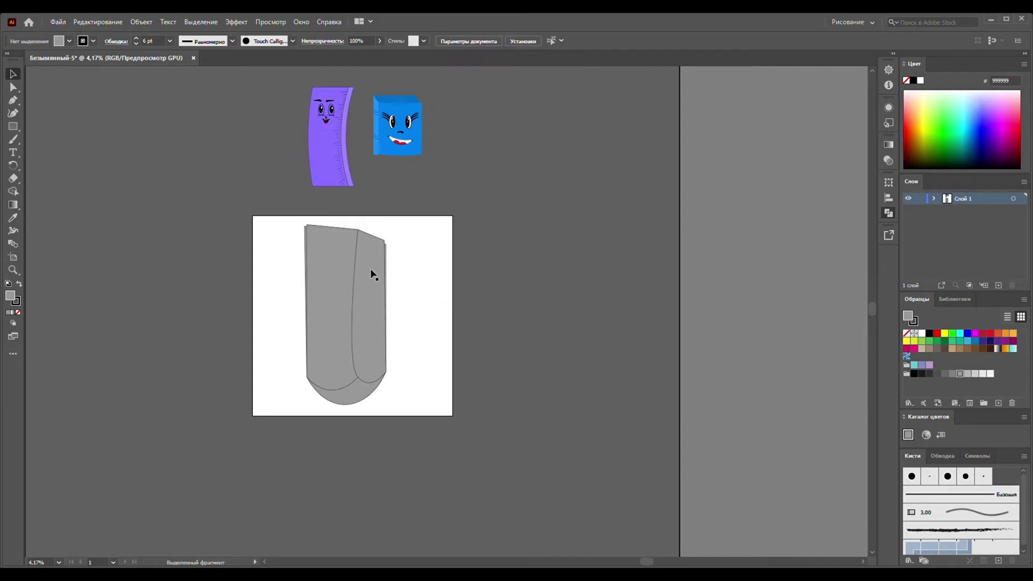
- Pull the front panel's top-left and side panel's top-right corners out to the body edges
scroll(315, 267, up, 1)
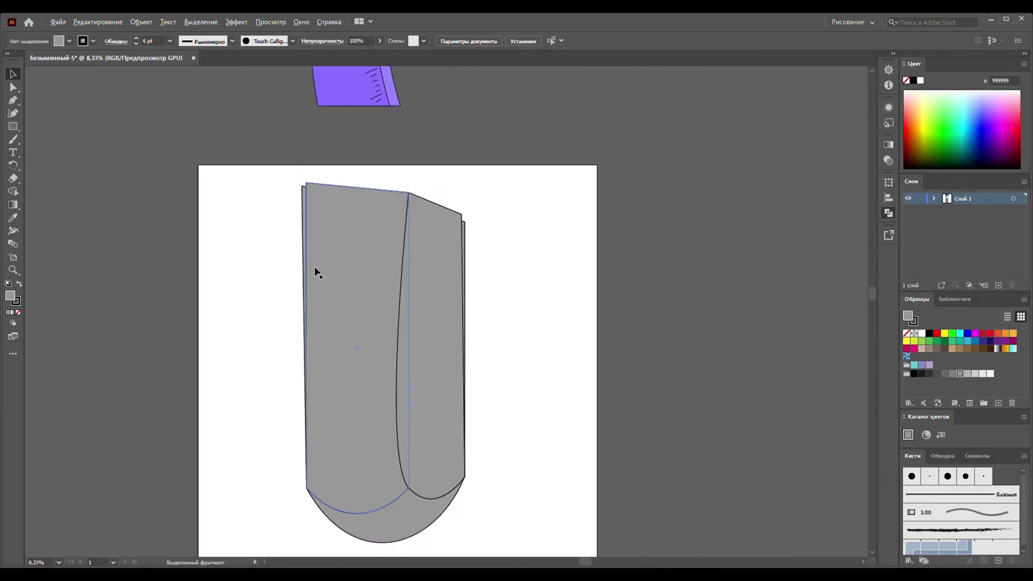
click(312, 185)
click(13, 113)
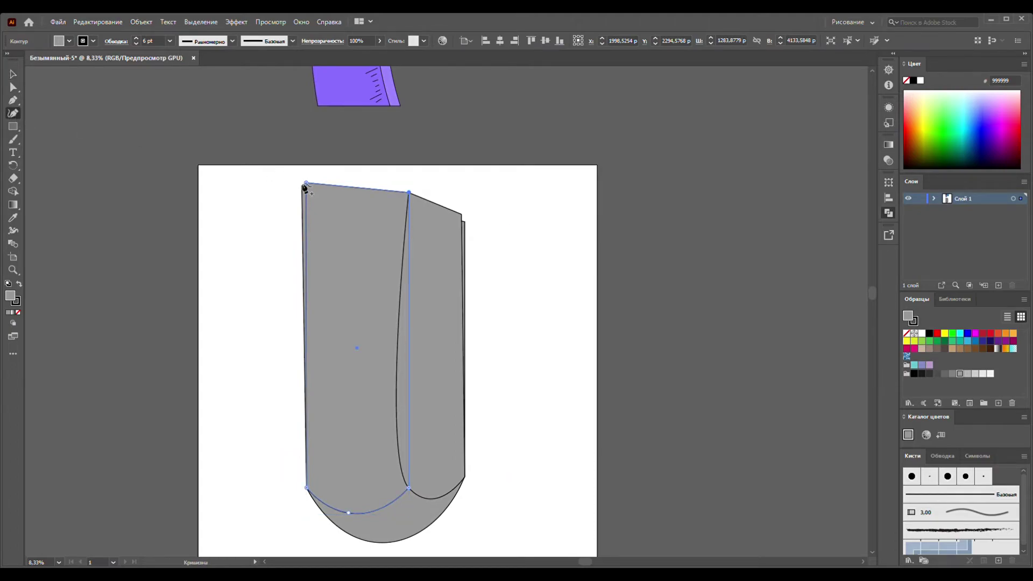
drag(306, 183, 299, 181)
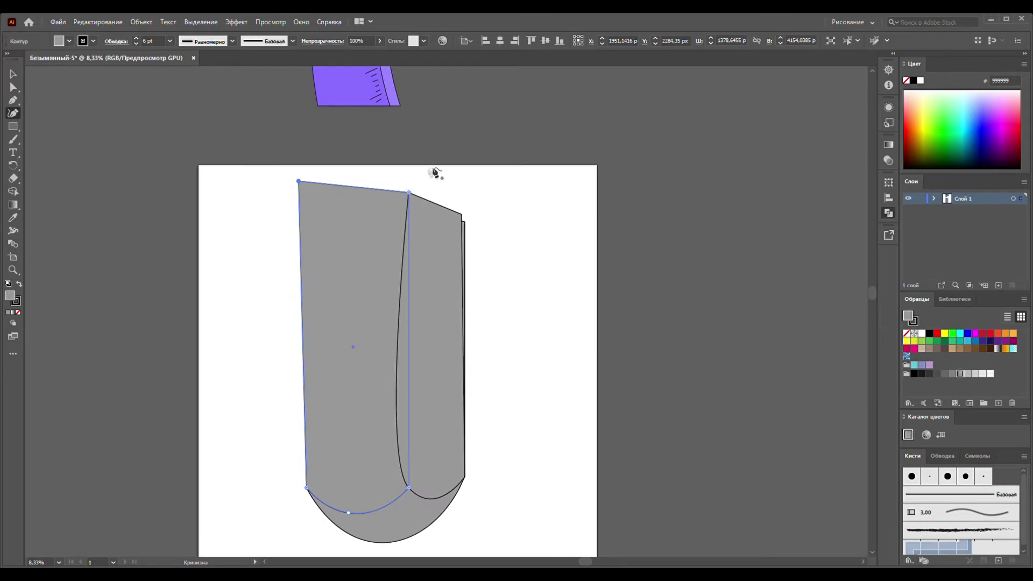
click(464, 217)
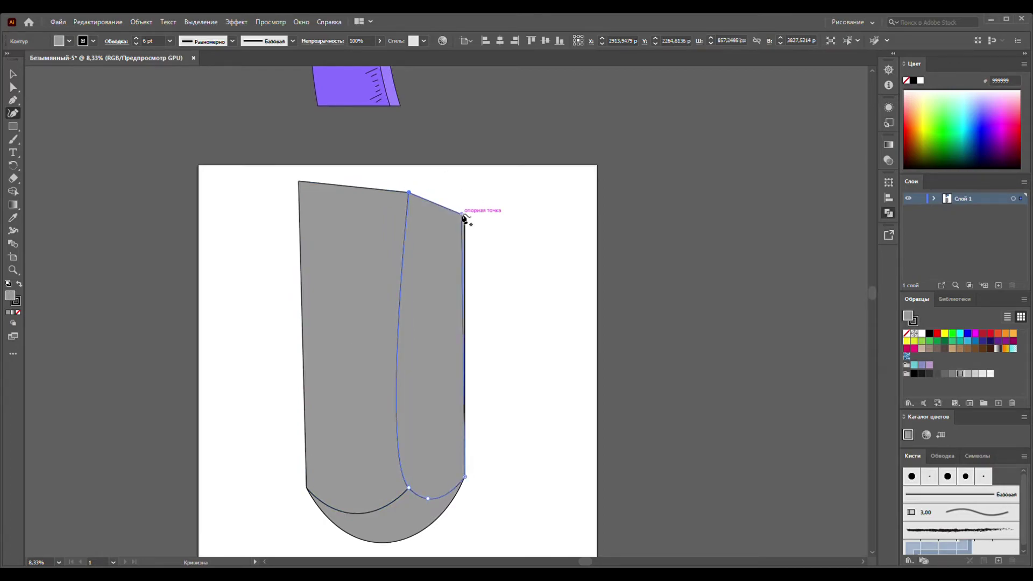
drag(464, 218, 468, 217)
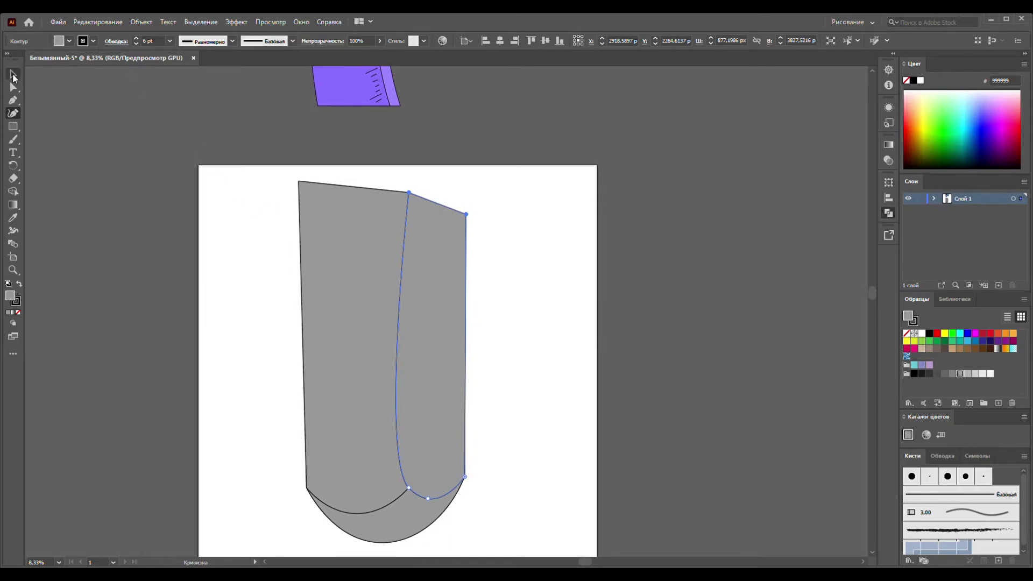
key(v)
click(211, 118)
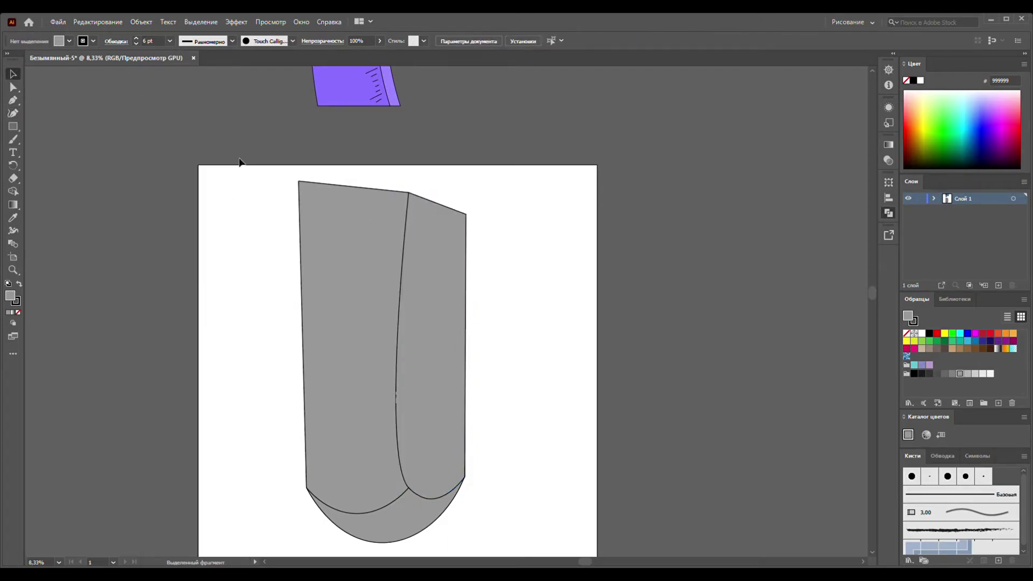
- Draw a four-sided shape across the front grey panel
click(14, 101)
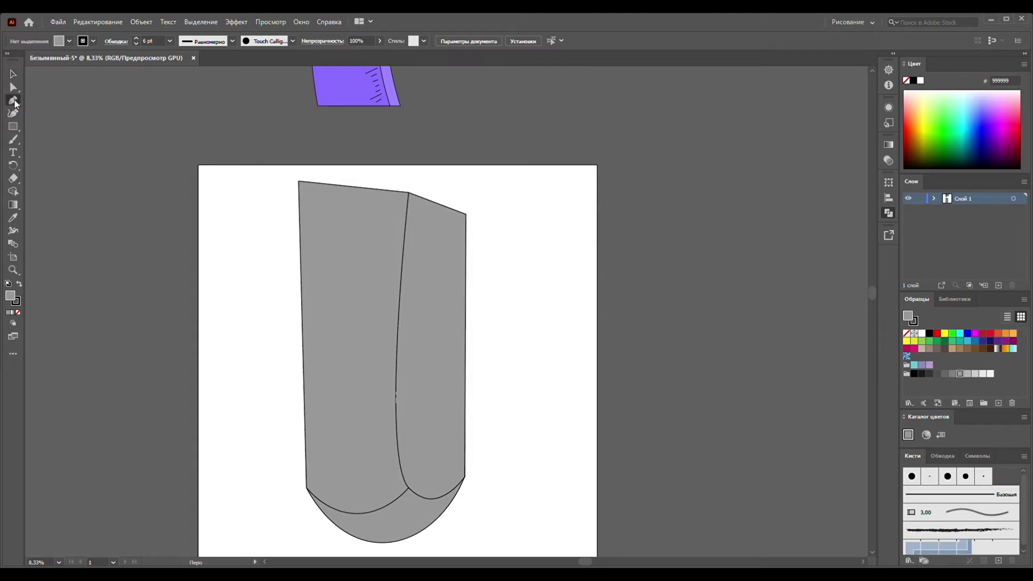
click(294, 256)
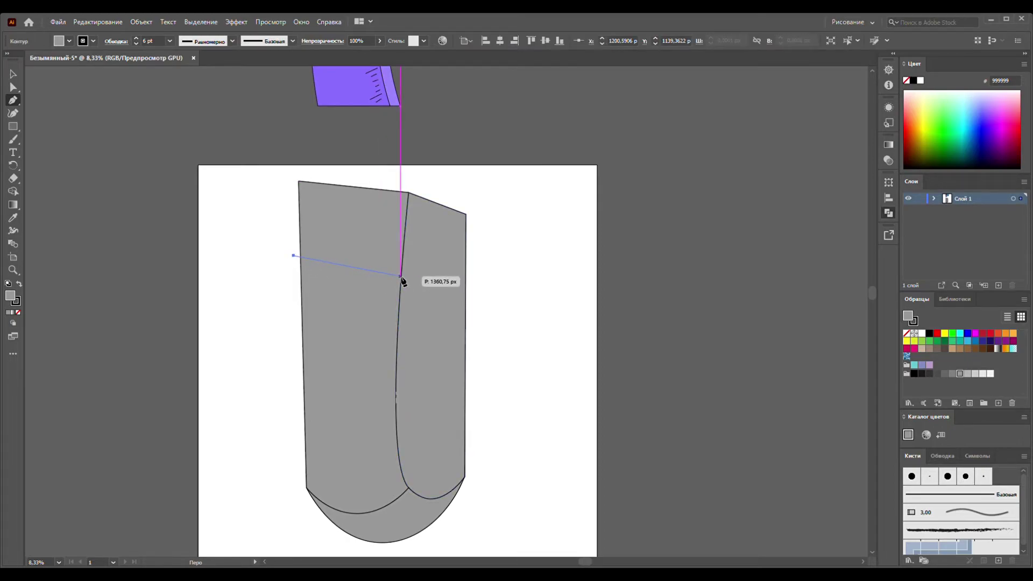
click(400, 276)
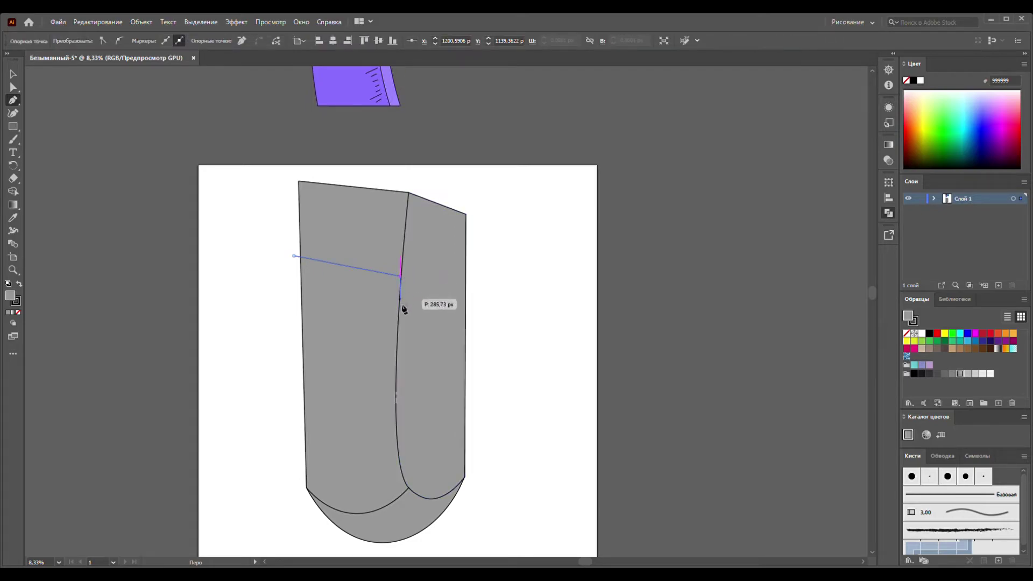
click(396, 394)
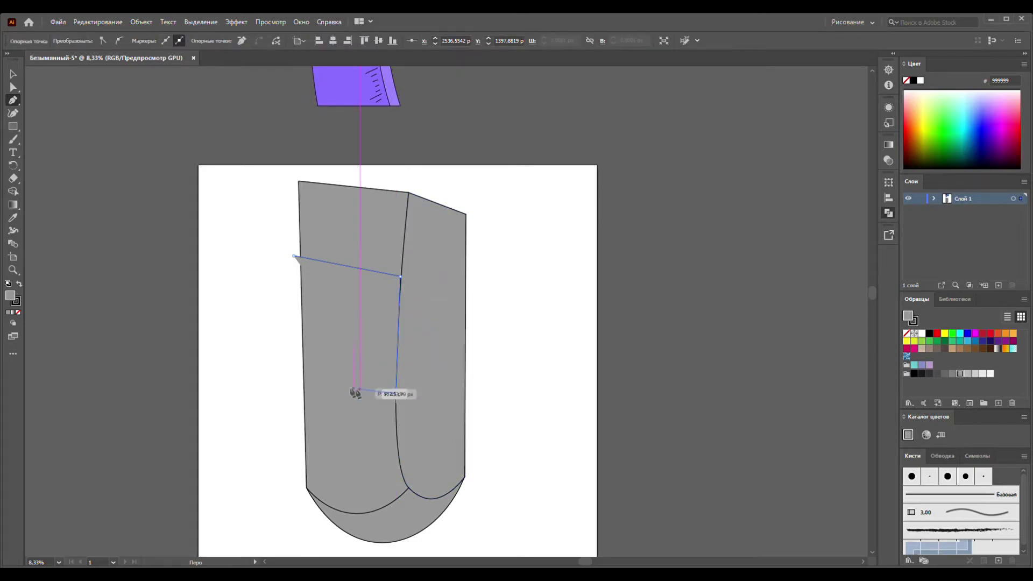
click(302, 380)
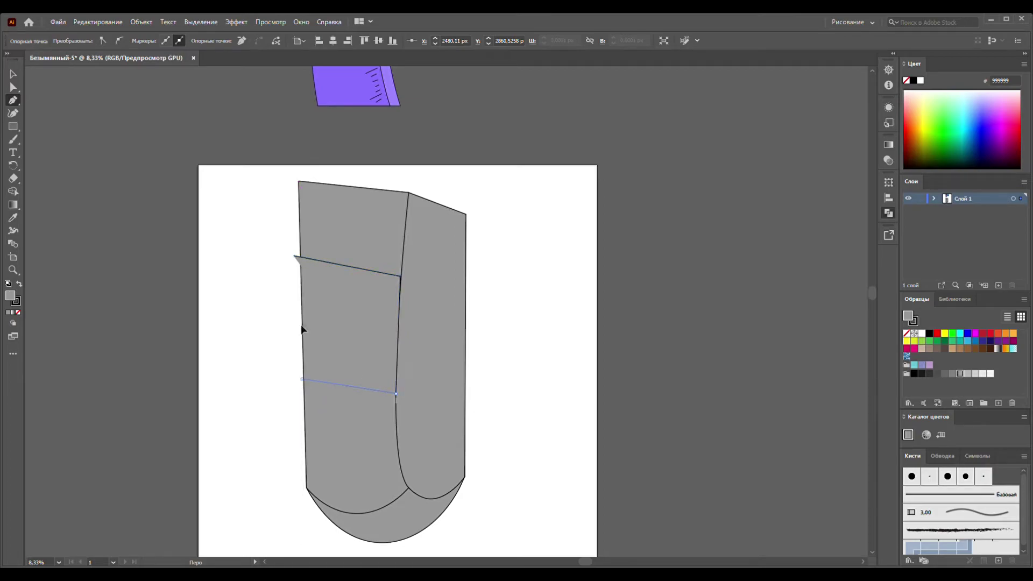
click(295, 256)
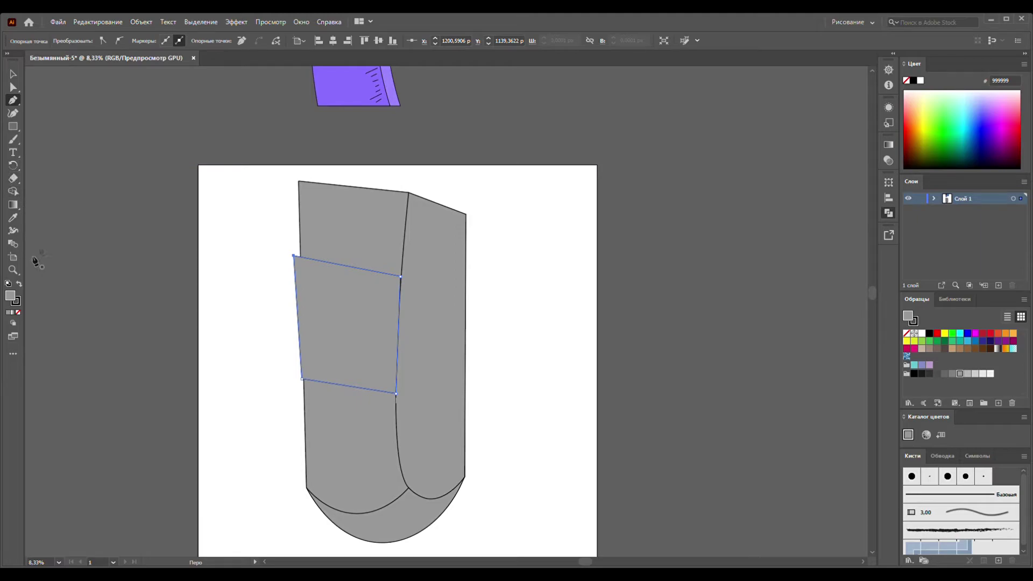
- Fill the four-sided shape with teal, hex 00BDC0, then deselect it
click(986, 137)
click(981, 127)
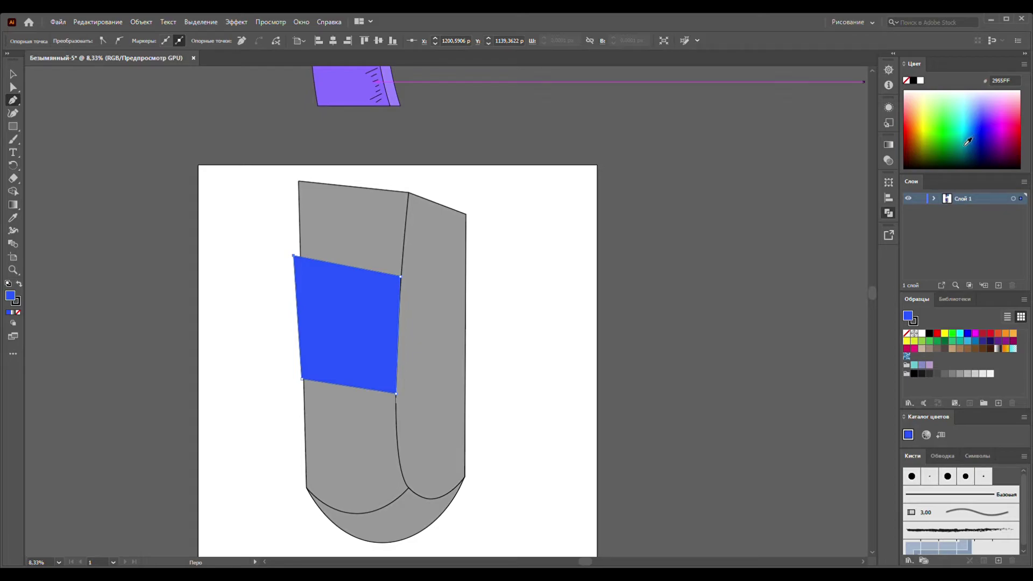
click(966, 143)
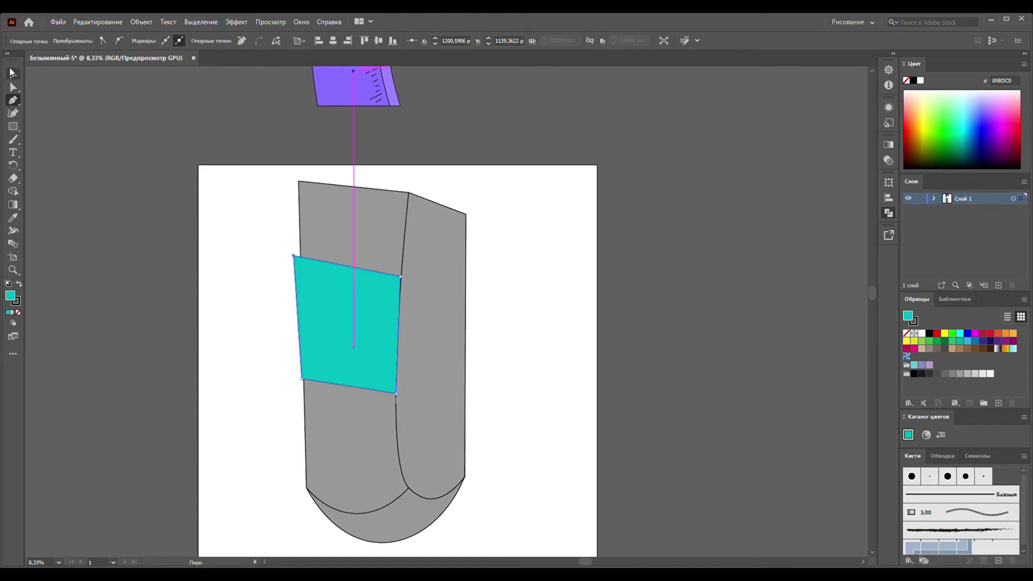
click(11, 73)
click(208, 181)
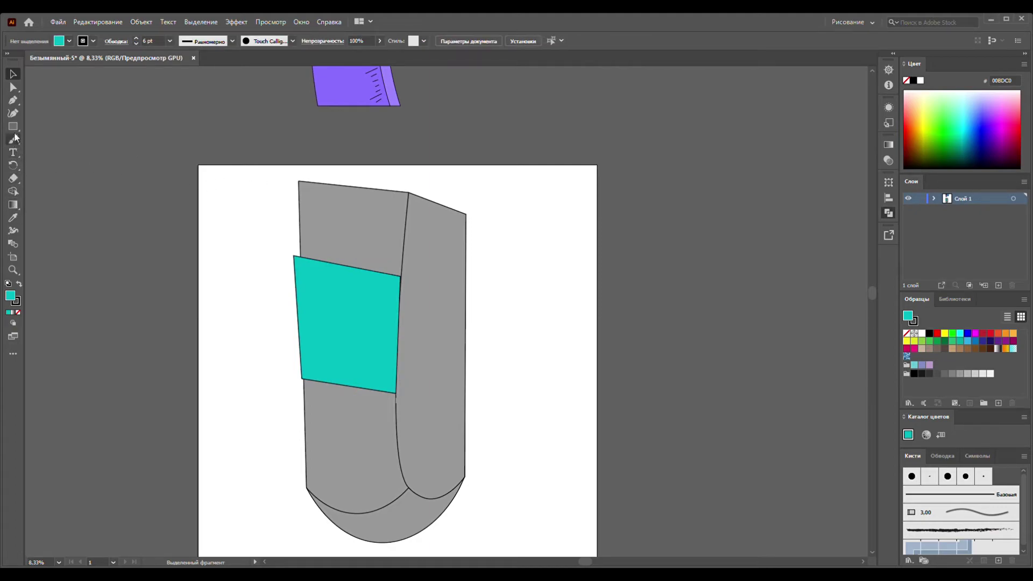
click(13, 100)
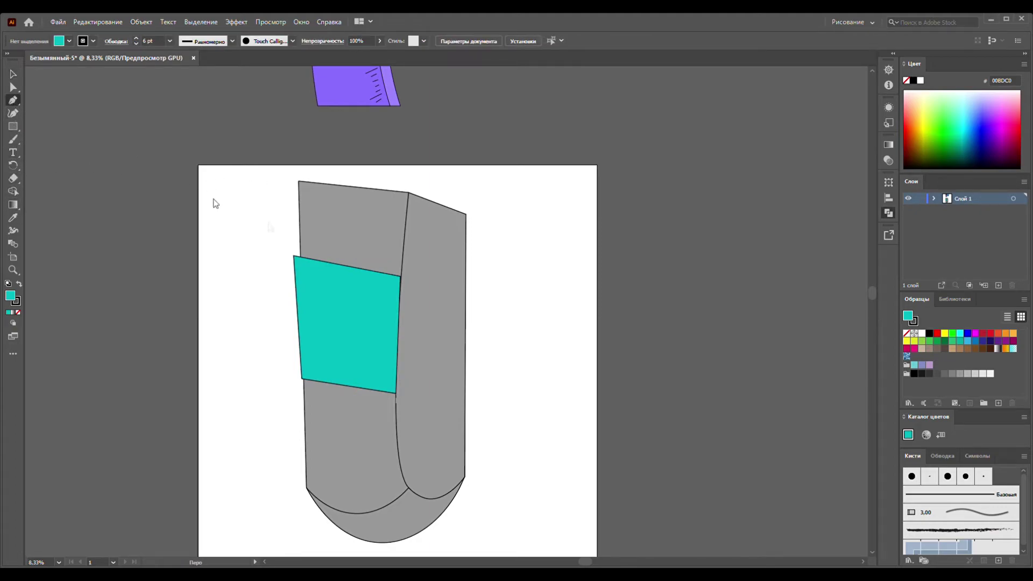
- Draw a four-cornered teal piece on the right side panel, continuing from the front teal shape
click(401, 277)
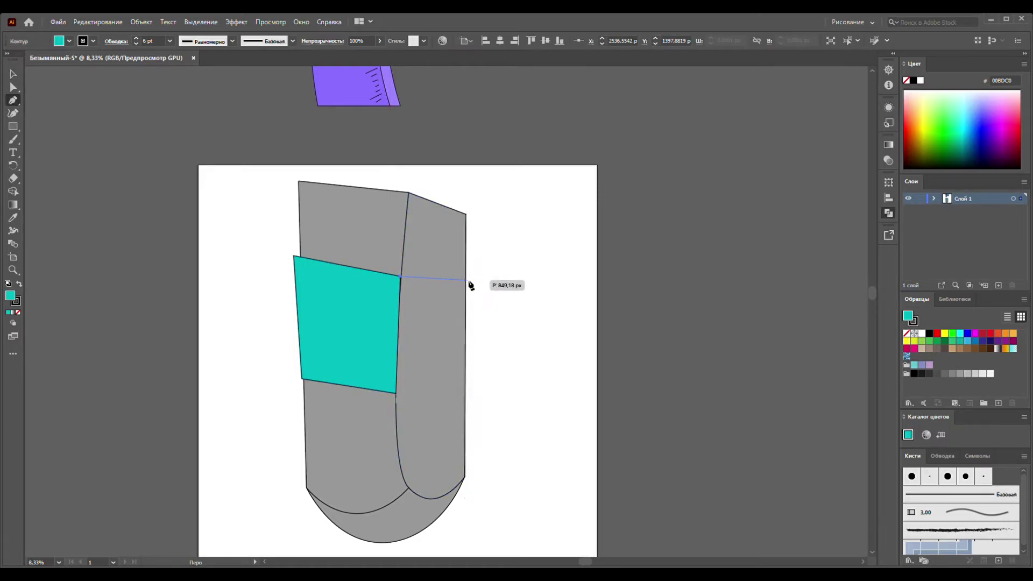
click(468, 280)
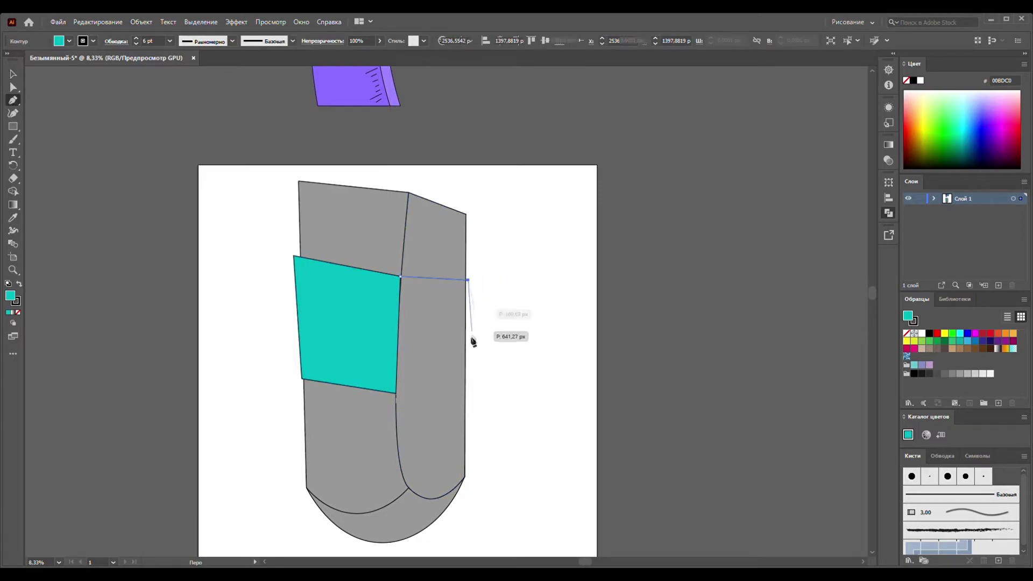
click(468, 385)
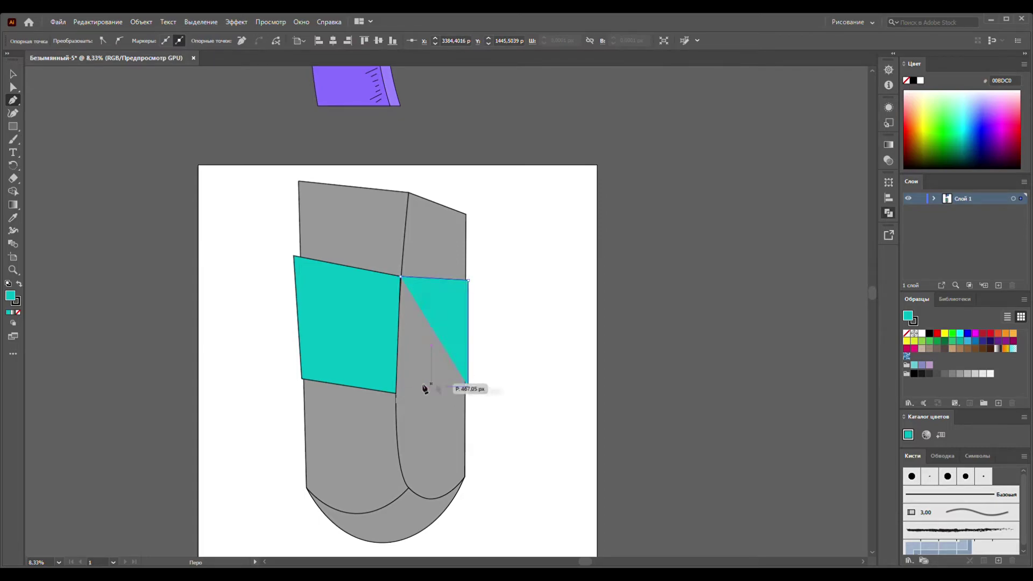
click(396, 393)
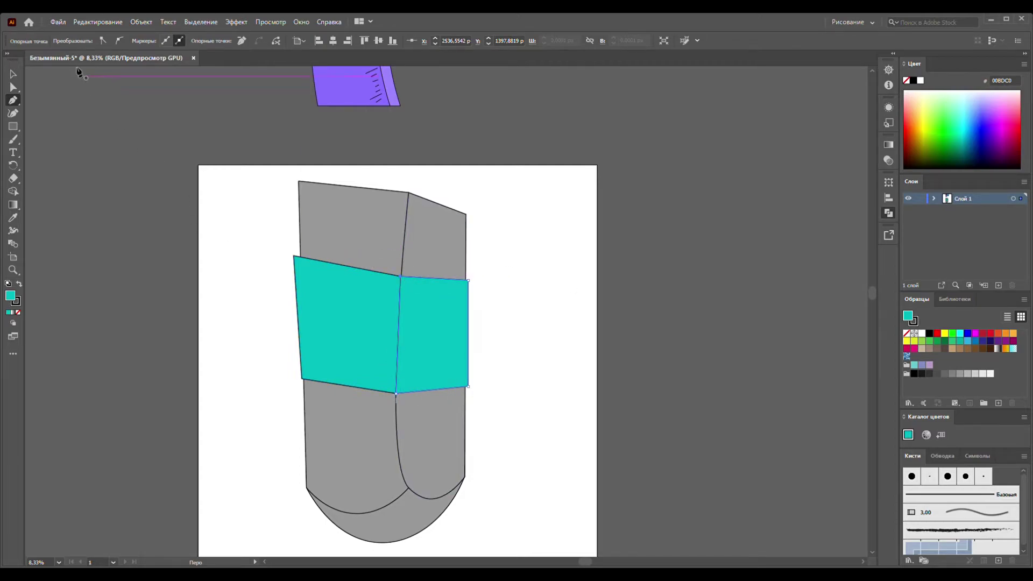
click(9, 70)
click(538, 292)
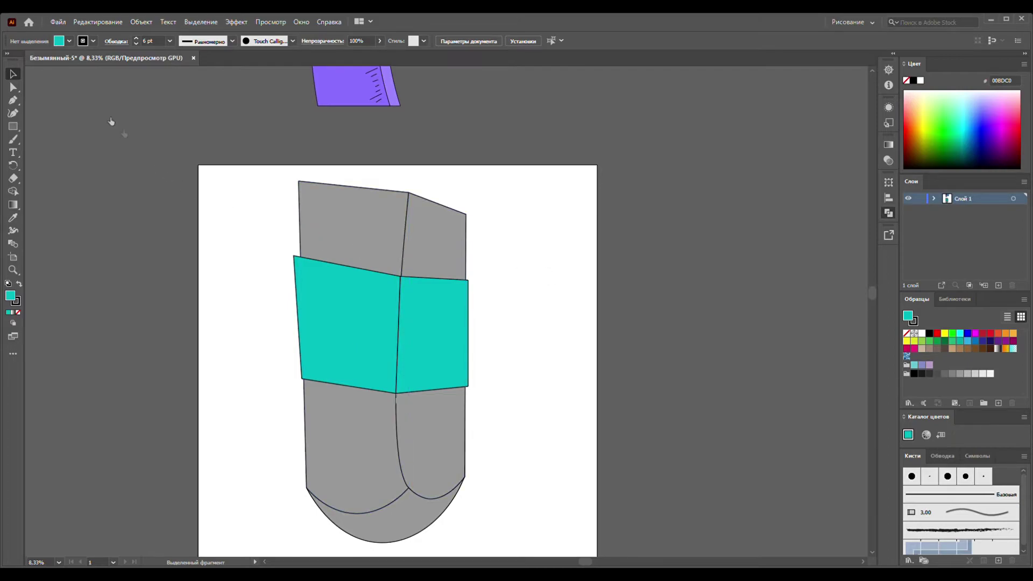
click(13, 113)
click(354, 272)
- Bend the top and bottom edges of both the front and side teal pieces into gentle curves
click(349, 269)
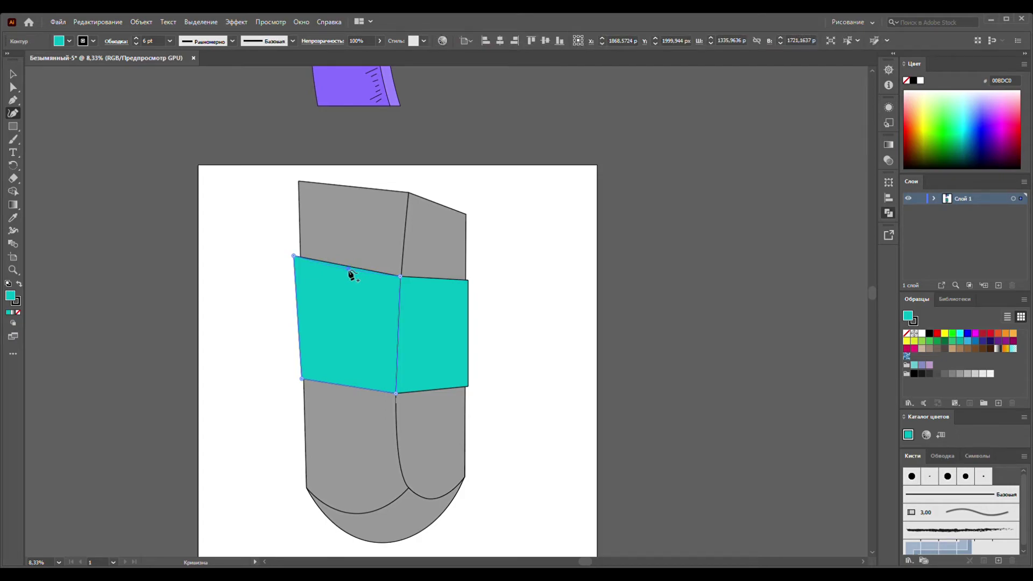
click(442, 280)
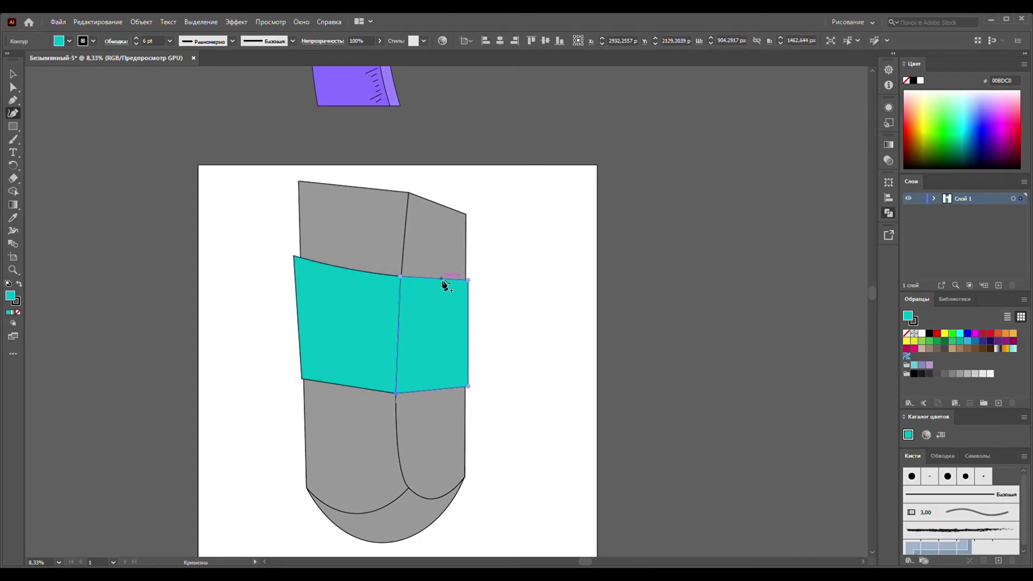
click(442, 280)
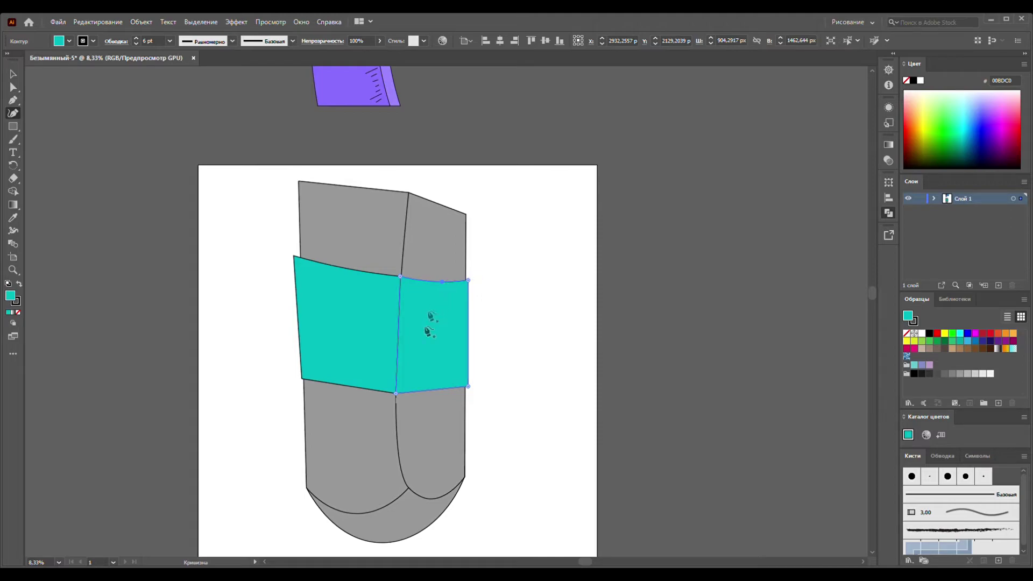
click(340, 386)
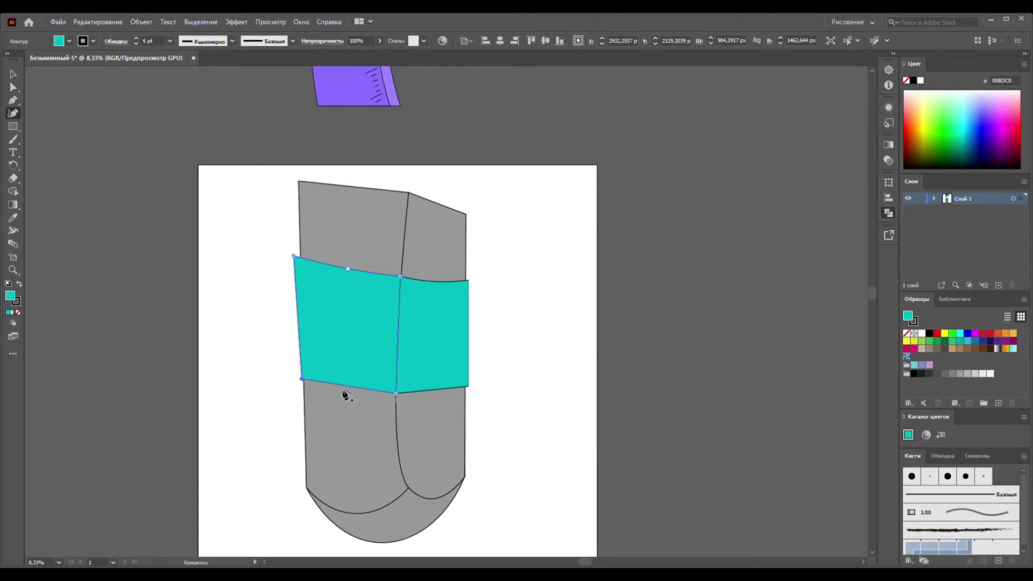
click(345, 387)
click(435, 389)
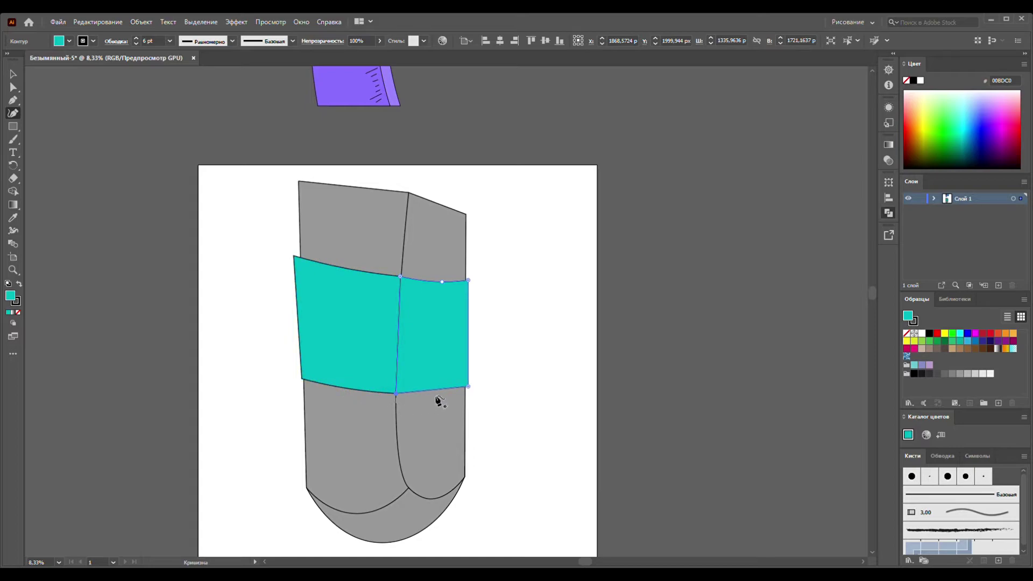
click(435, 389)
drag(434, 390, 434, 393)
click(13, 74)
click(48, 107)
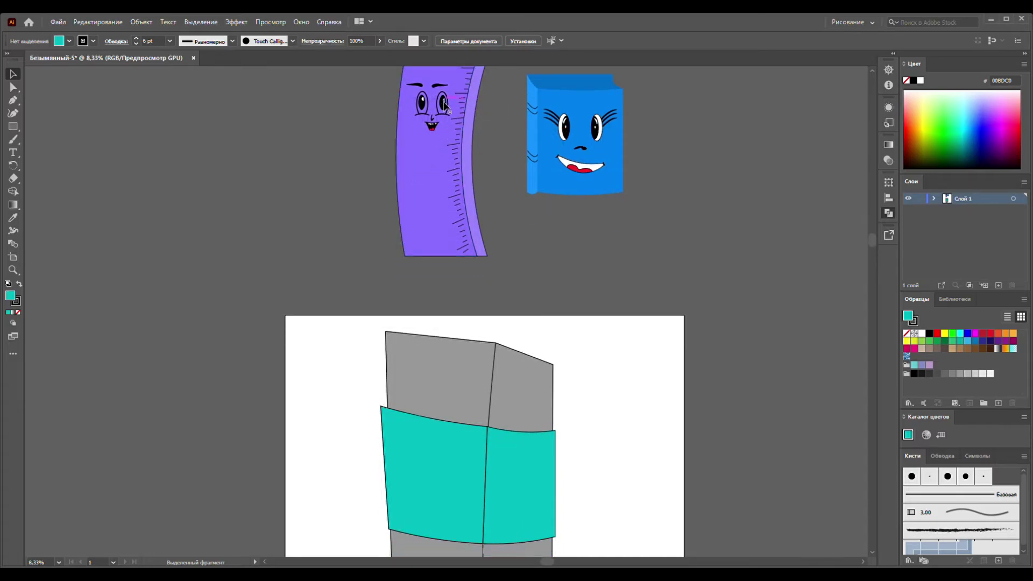
- Alt-drag a copy of the ruler's right eye to the left of the ruler
scroll(451, 109, up, 3)
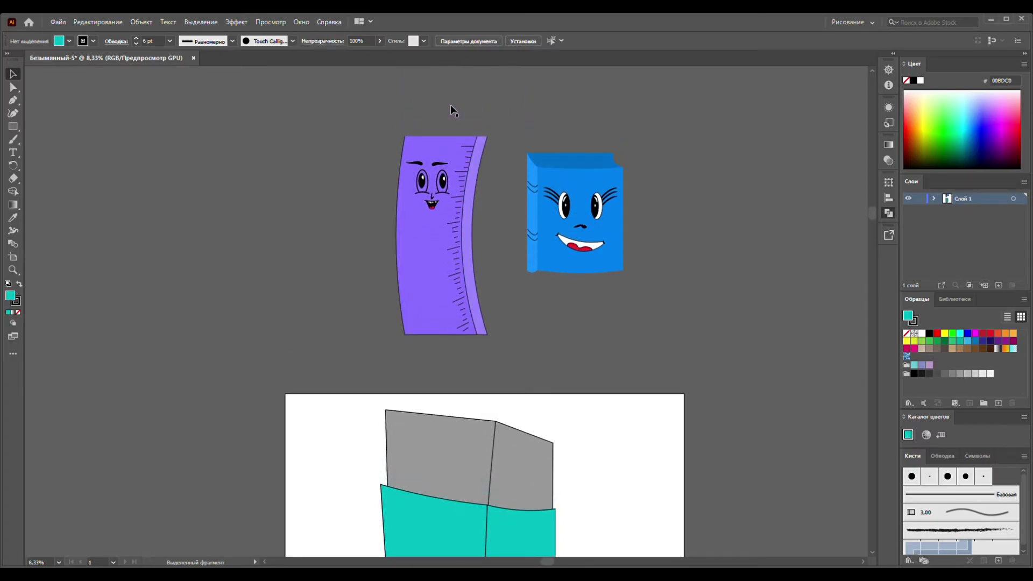
scroll(445, 183, up, 2)
scroll(445, 183, up, 1)
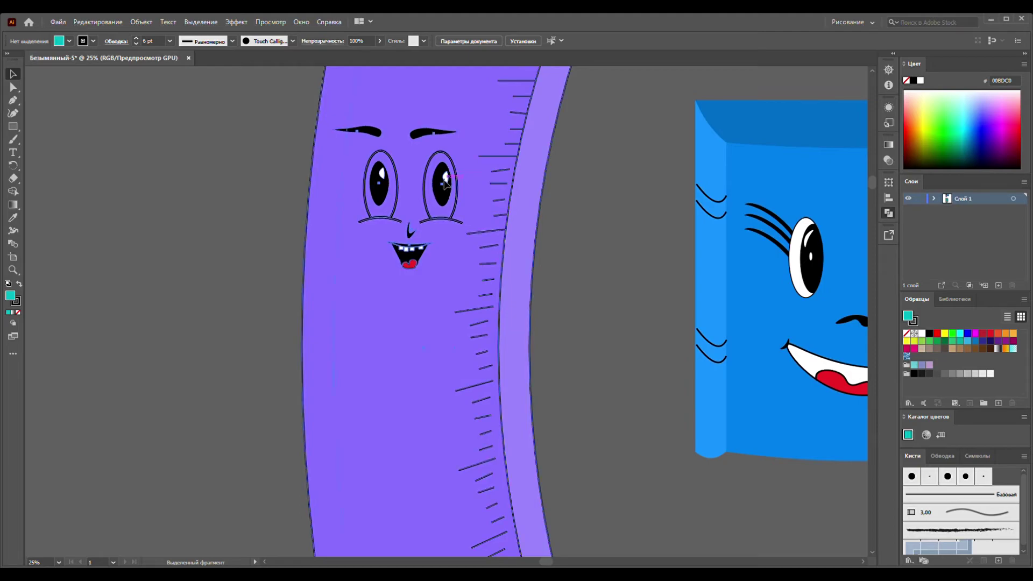
click(445, 183)
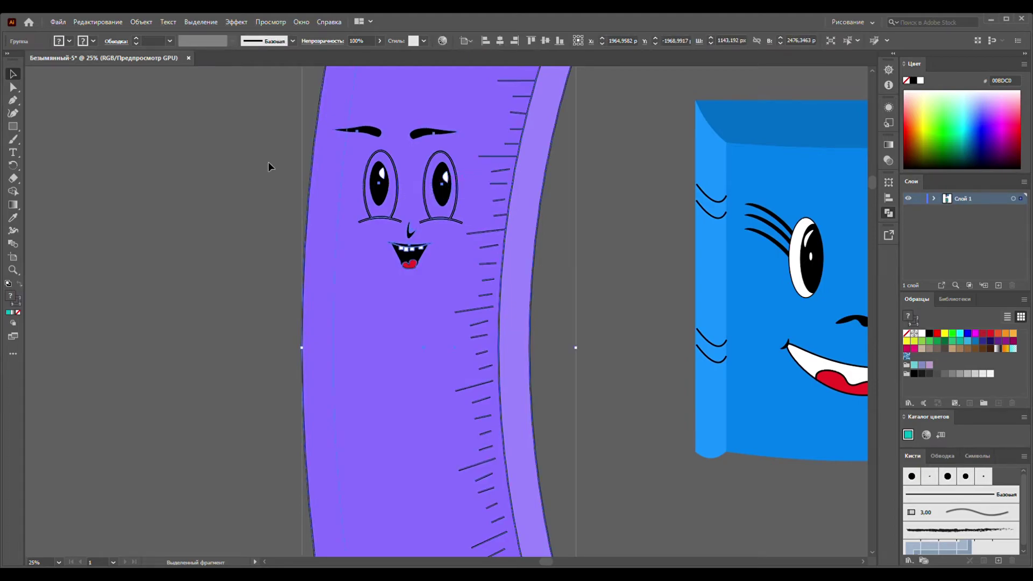
click(245, 256)
click(444, 204)
drag(445, 204, 257, 261)
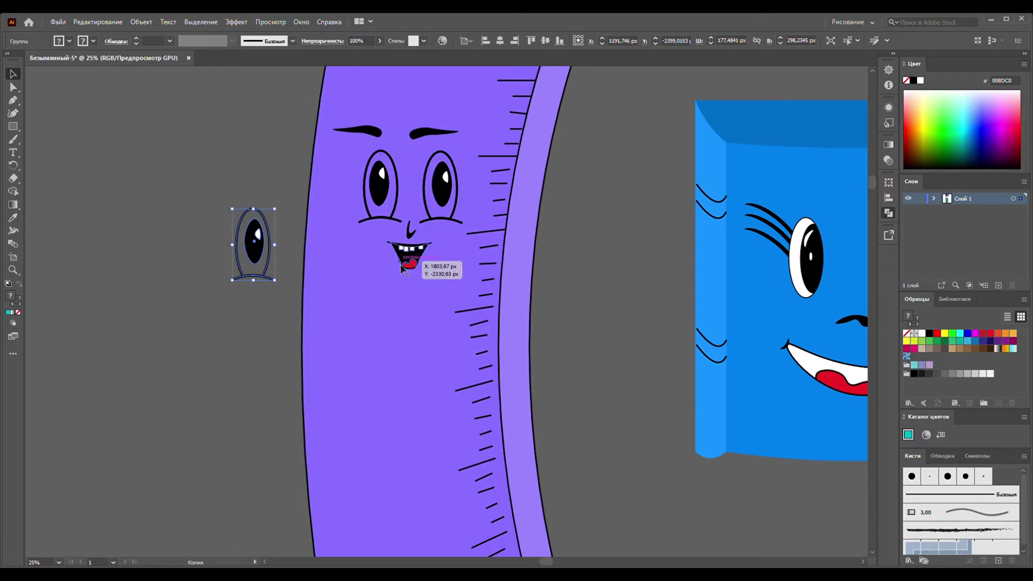
- Alt-drag a copy of the book's mouth beside the ruler
scroll(473, 275, down, 3)
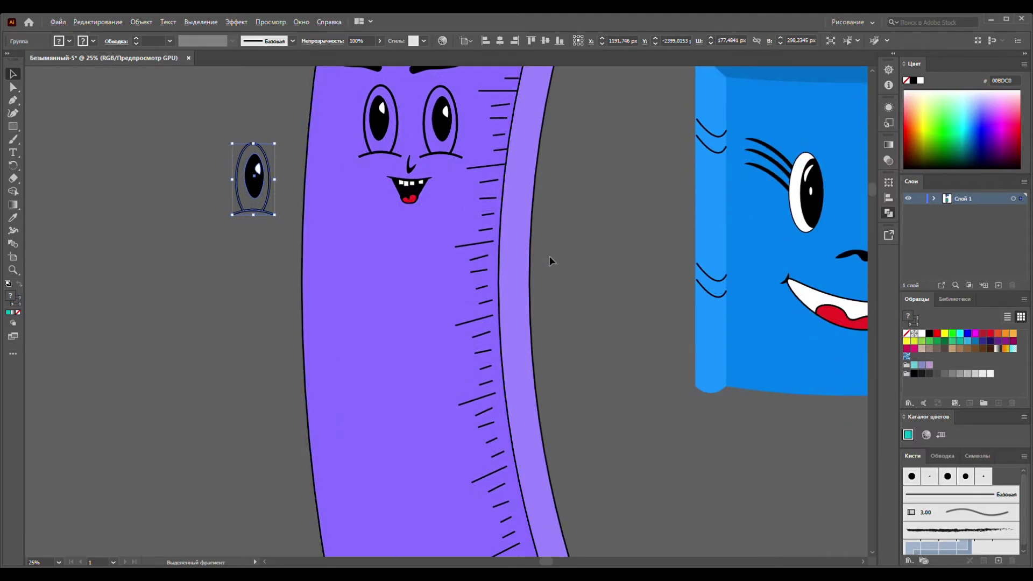
scroll(550, 261, down, 3)
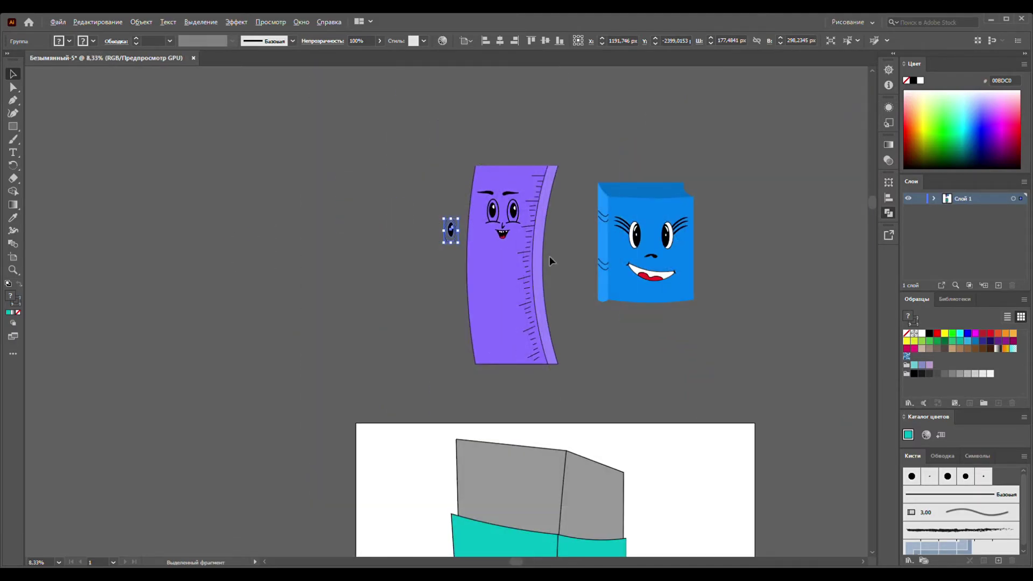
click(657, 278)
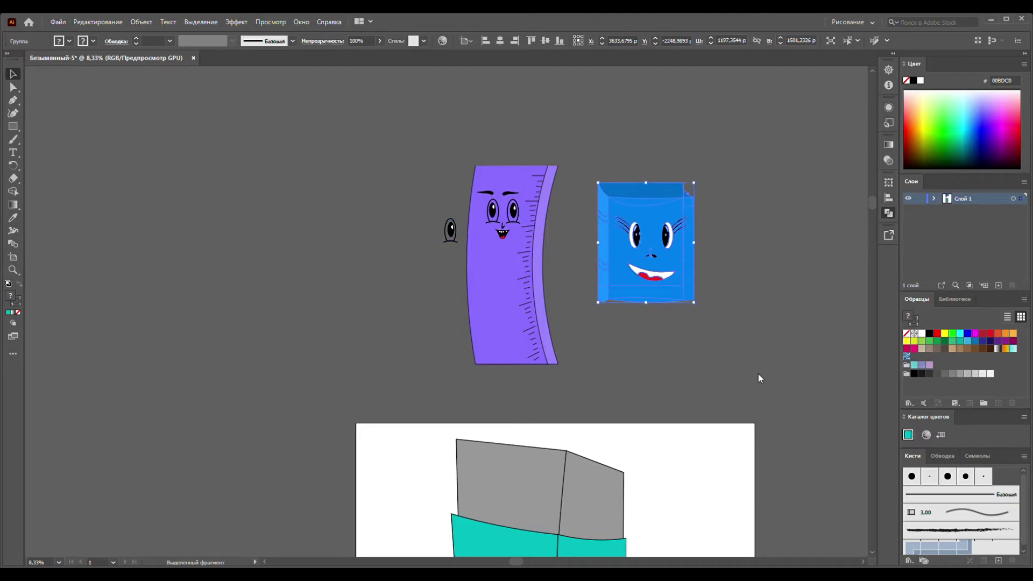
click(750, 353)
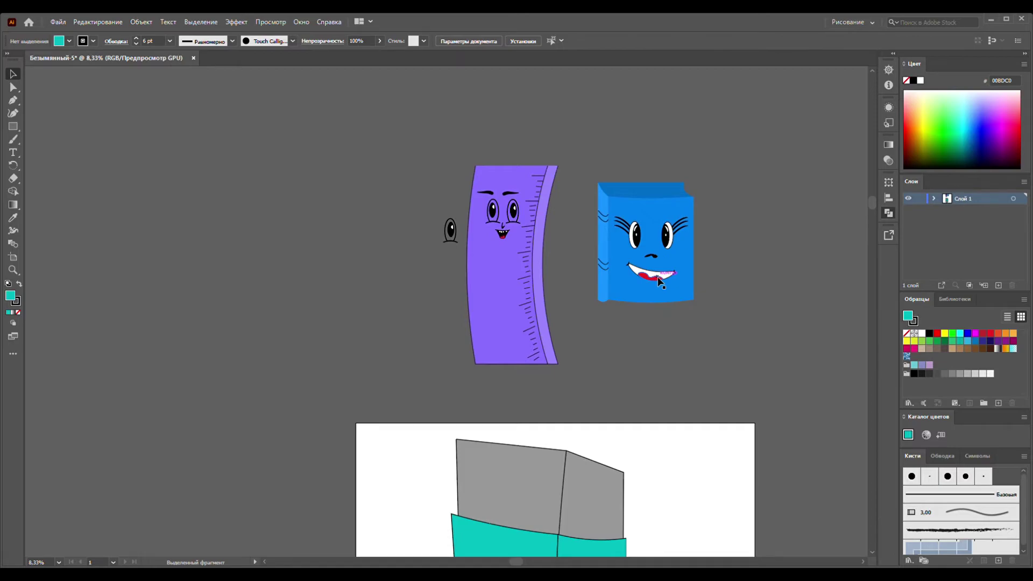
drag(657, 277, 386, 304)
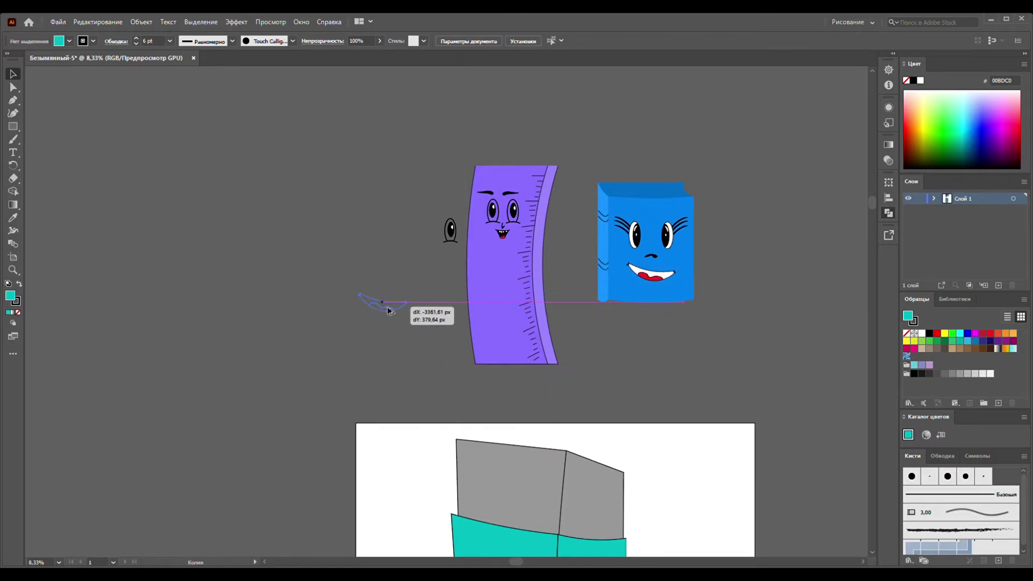
click(427, 271)
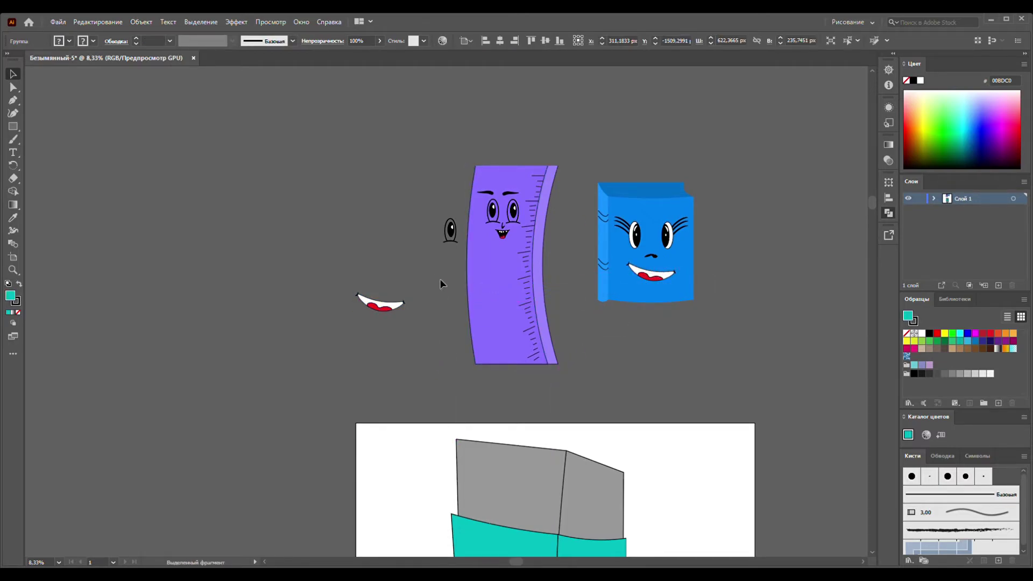
- Duplicate the copied eye to make a pair and move both eyes onto the teal band
scroll(444, 266, down, 2)
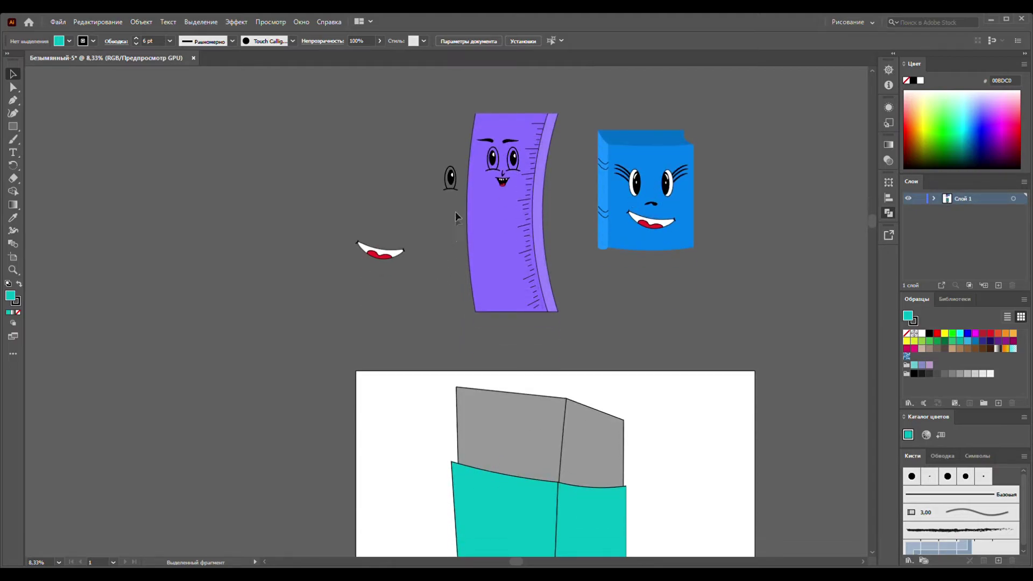
scroll(447, 184, down, 2)
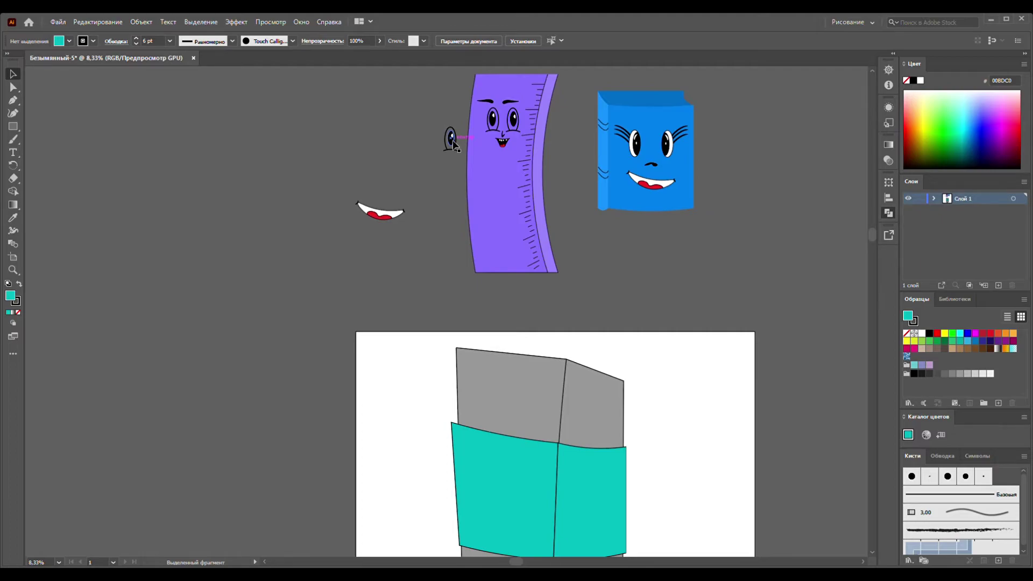
drag(454, 144, 429, 143)
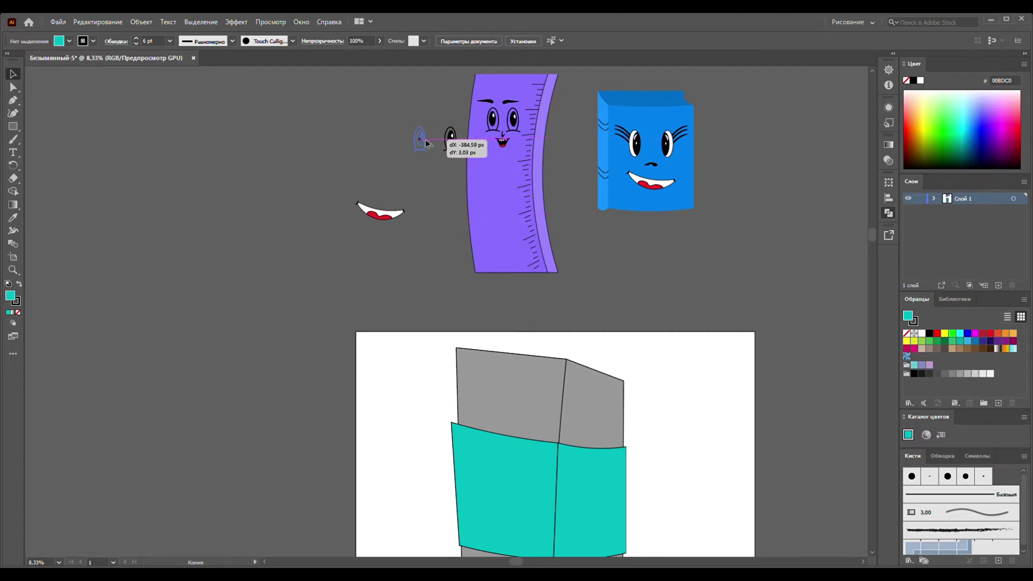
click(402, 109)
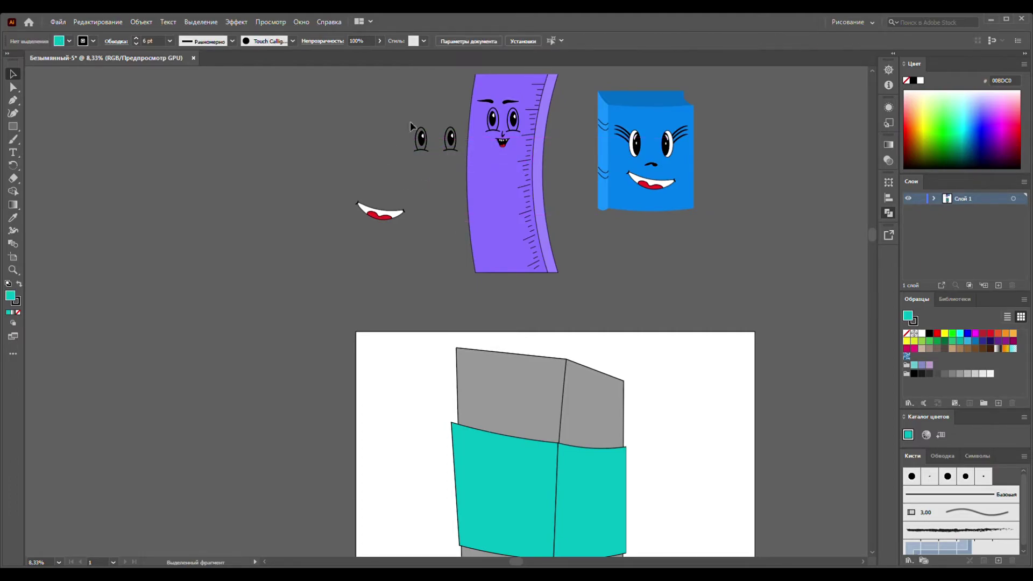
drag(460, 177, 364, 134)
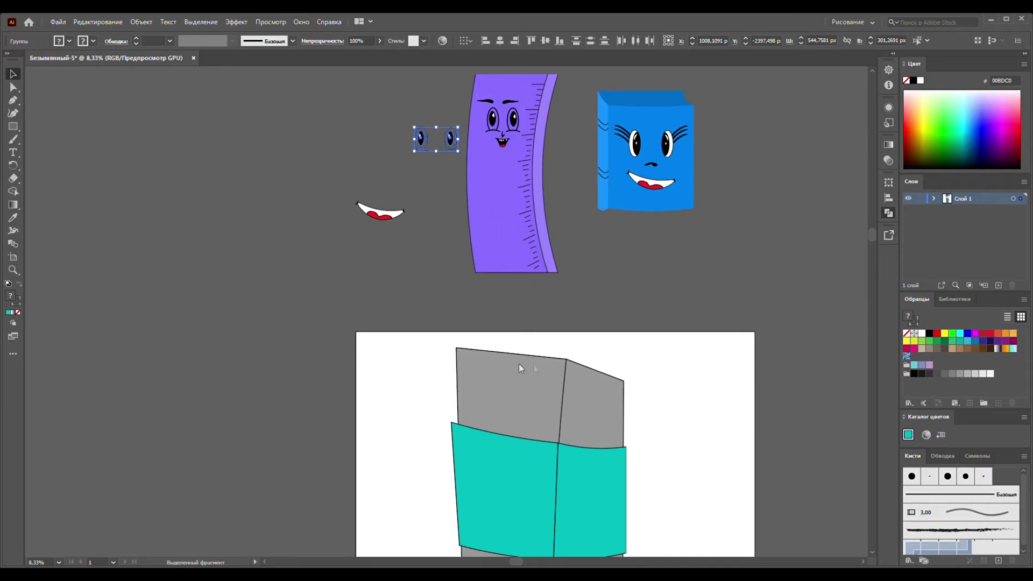
mouse_move(448, 152)
mouse_down()
mouse_move(520, 428)
mouse_move(518, 472)
mouse_up()
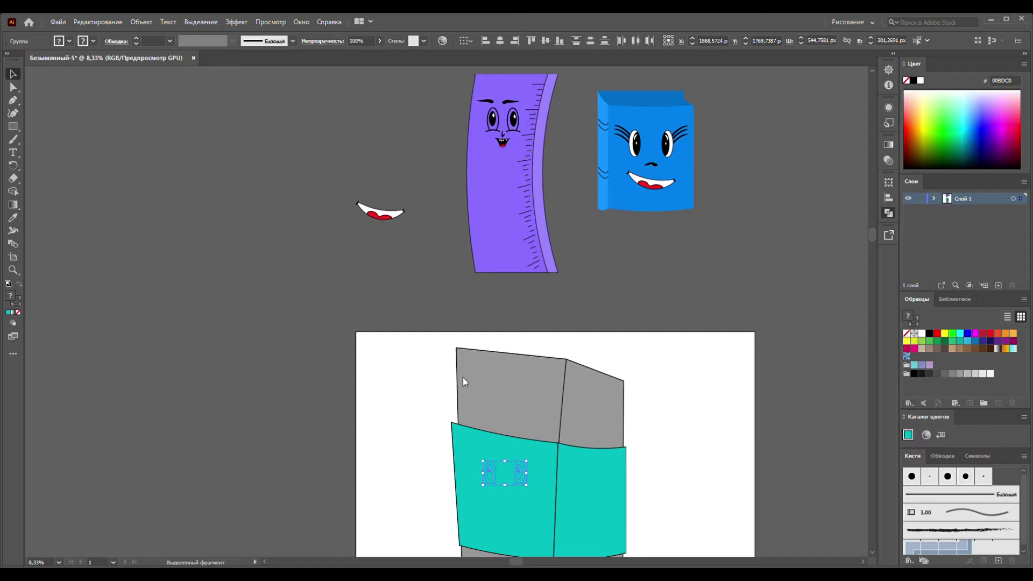
- Enlarge the left eye proportionally with its corner handle
scroll(348, 313, down, 1)
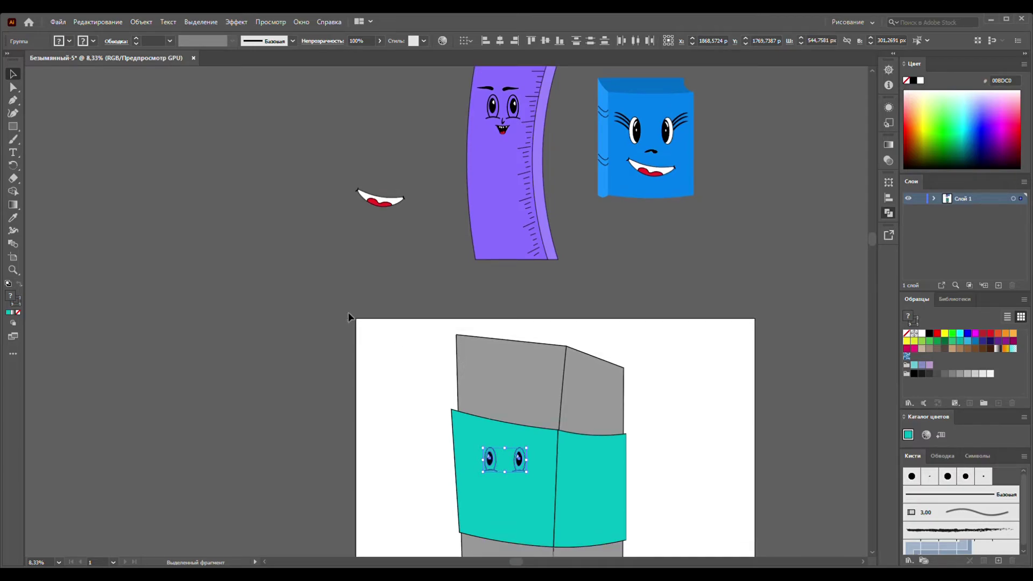
scroll(348, 313, down, 2)
scroll(348, 318, down, 2)
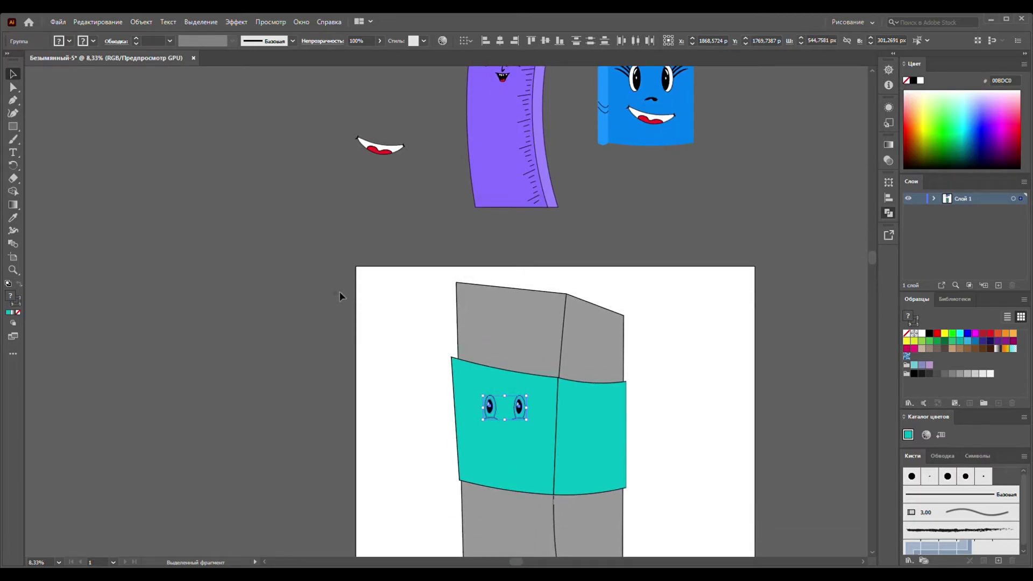
click(295, 270)
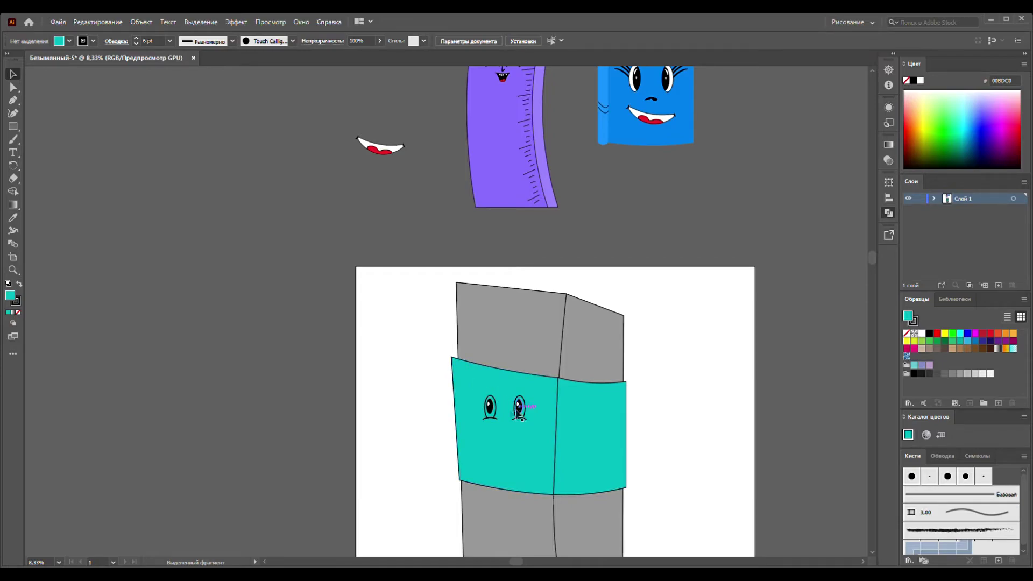
click(487, 407)
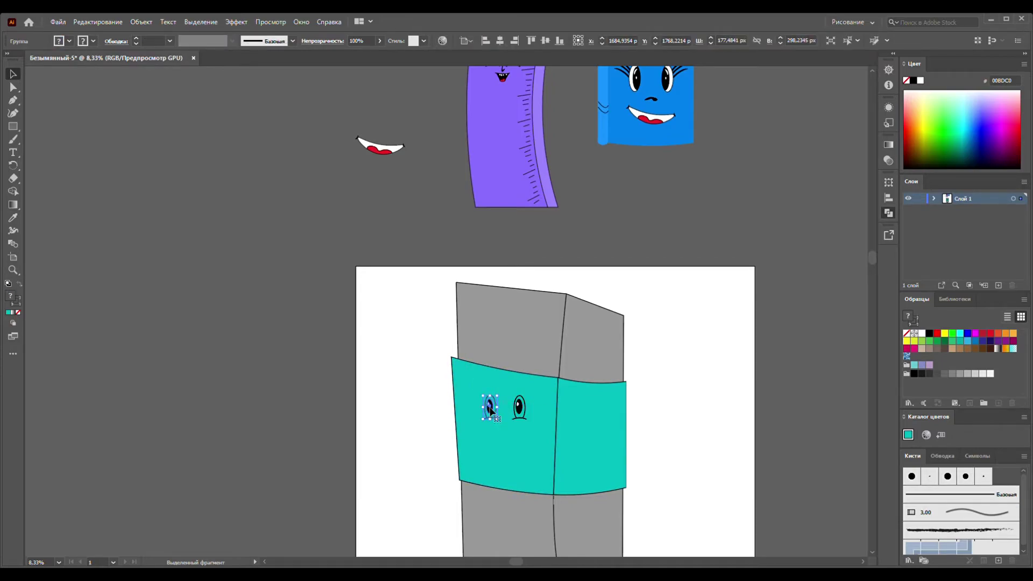
drag(482, 397, 479, 390)
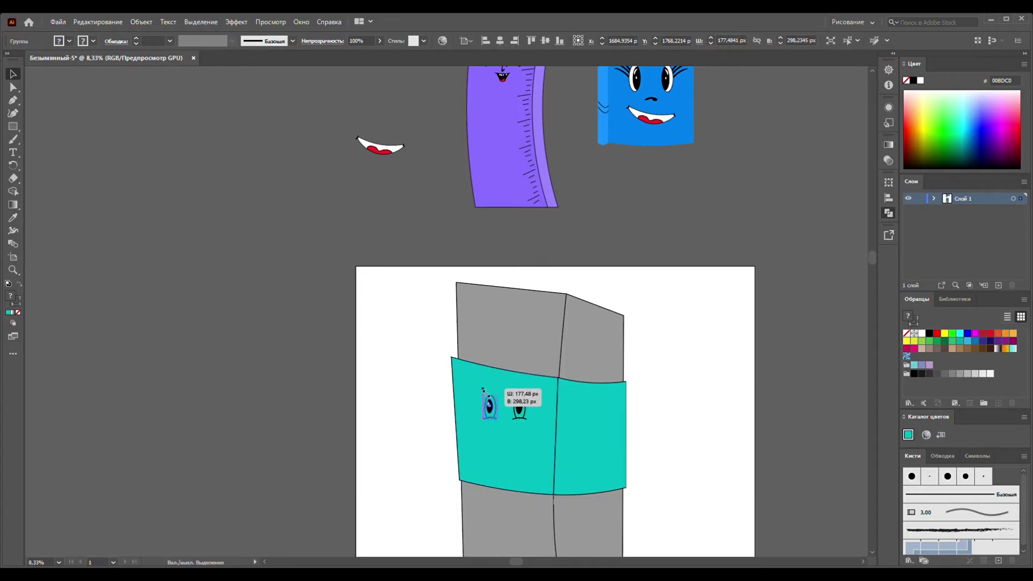
click(321, 347)
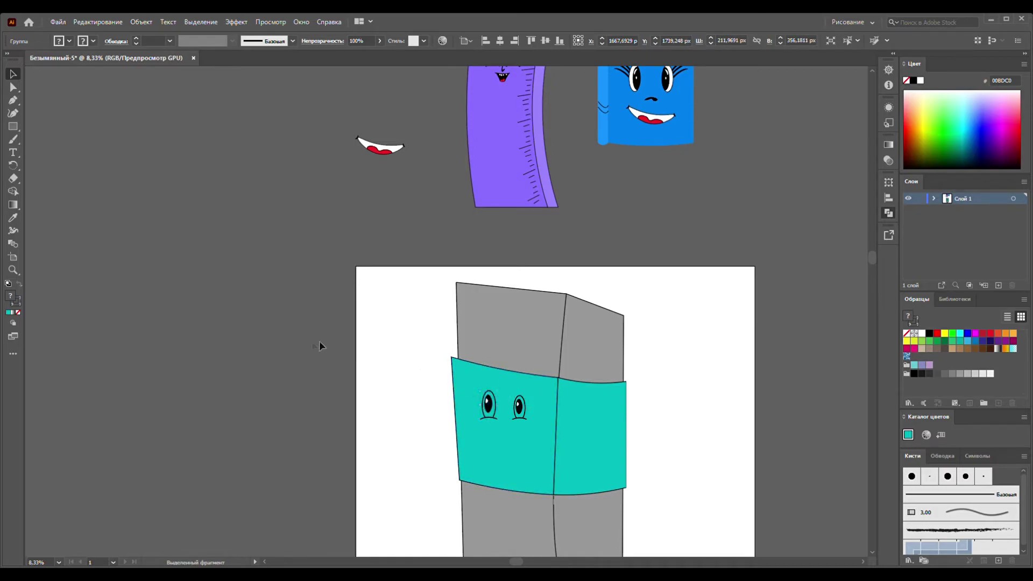
- Move the smiling mouth onto the teal band below the eyes and stretch it taller
drag(376, 151, 502, 454)
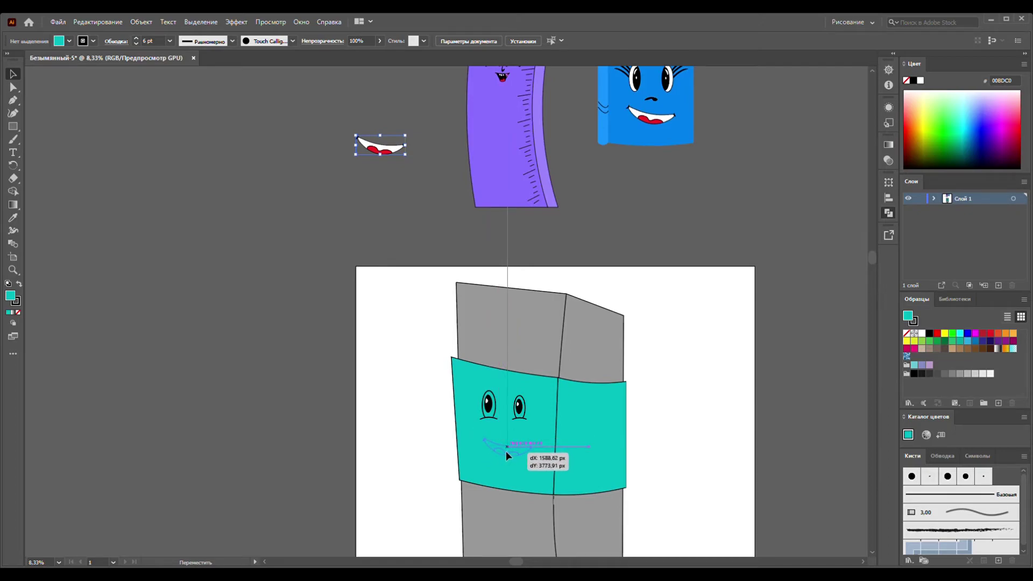
drag(502, 454, 506, 450)
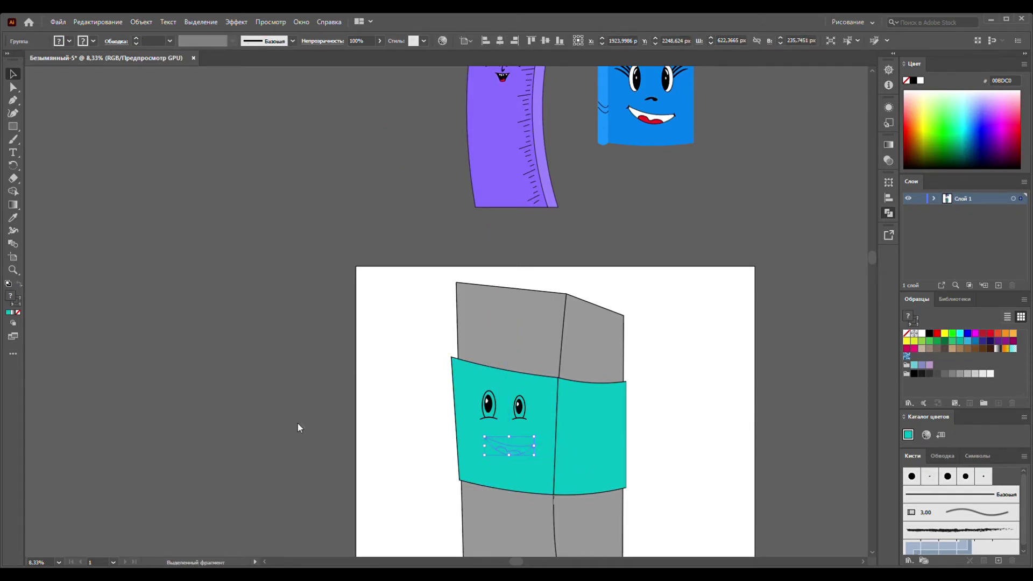
click(318, 339)
scroll(543, 379, down, 3)
scroll(543, 377, down, 1)
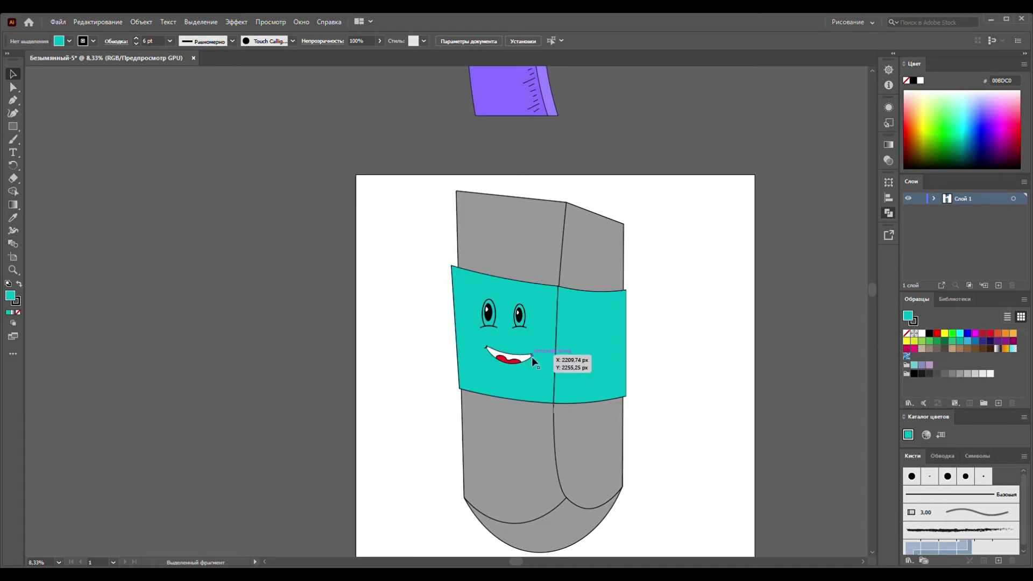
drag(509, 364, 544, 380)
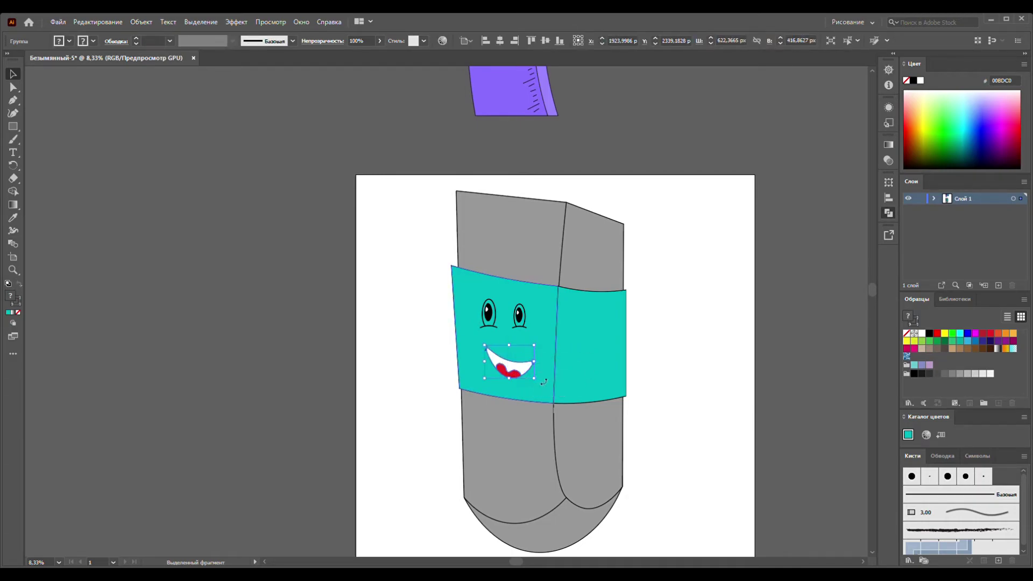
drag(518, 359, 510, 345)
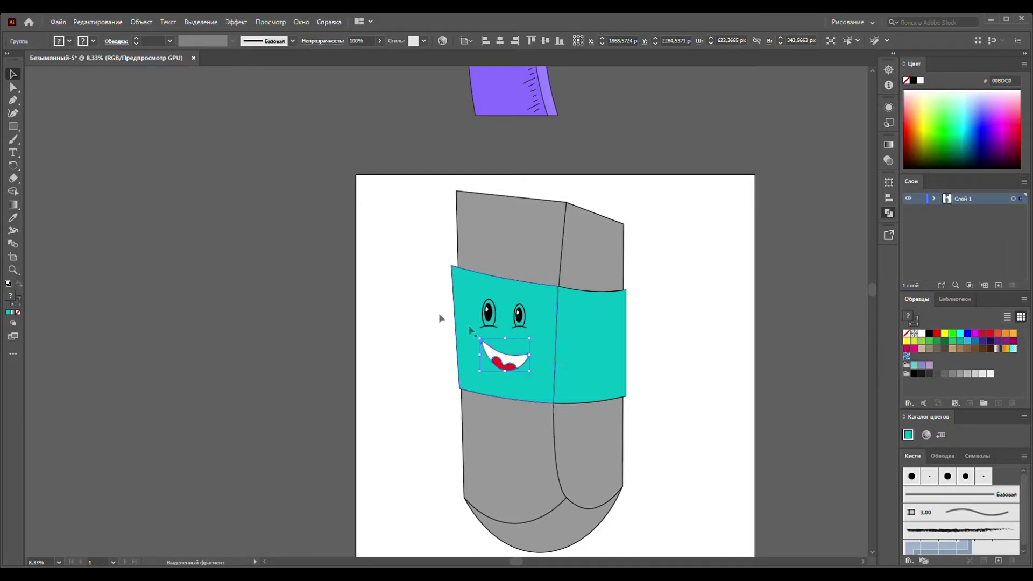
click(11, 127)
- Draw a small circle nose with a black fill and no stroke
key(l)
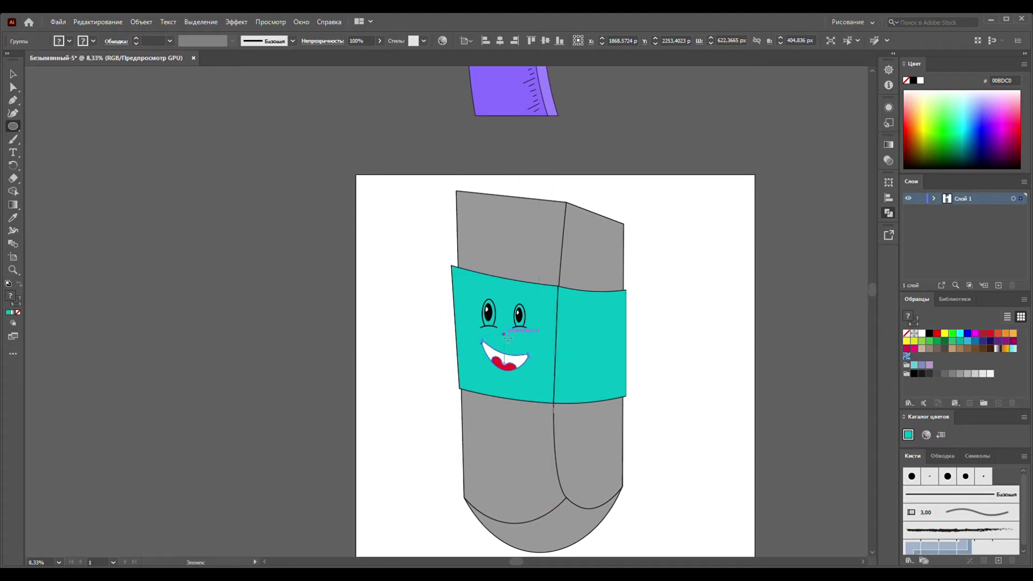
drag(503, 336, 509, 344)
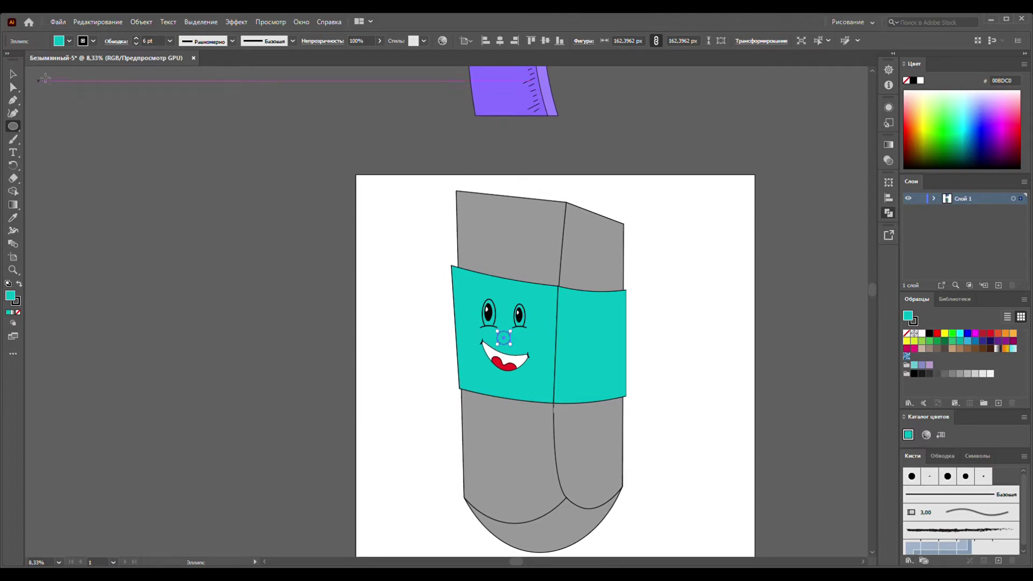
click(20, 286)
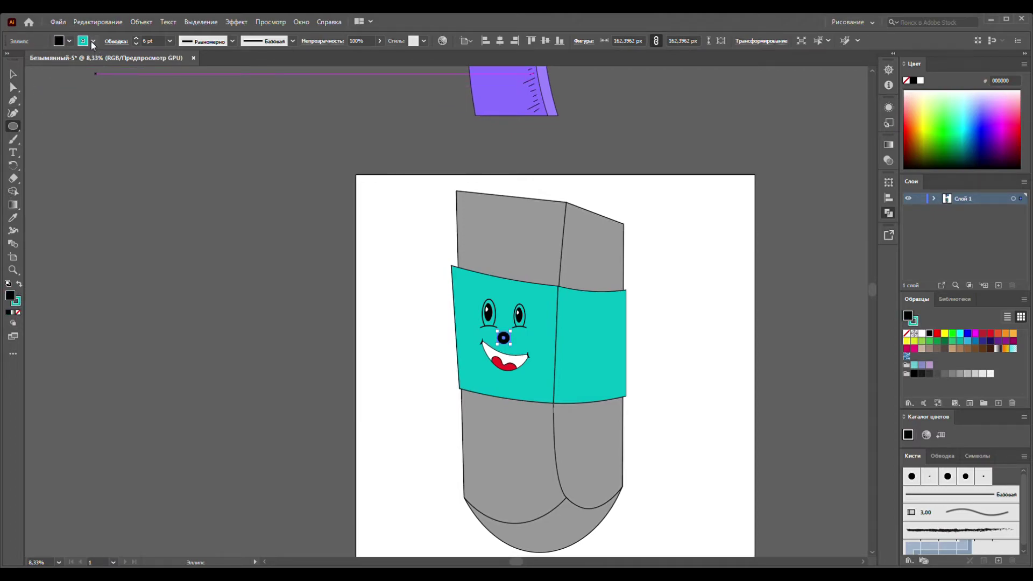
key(slash)
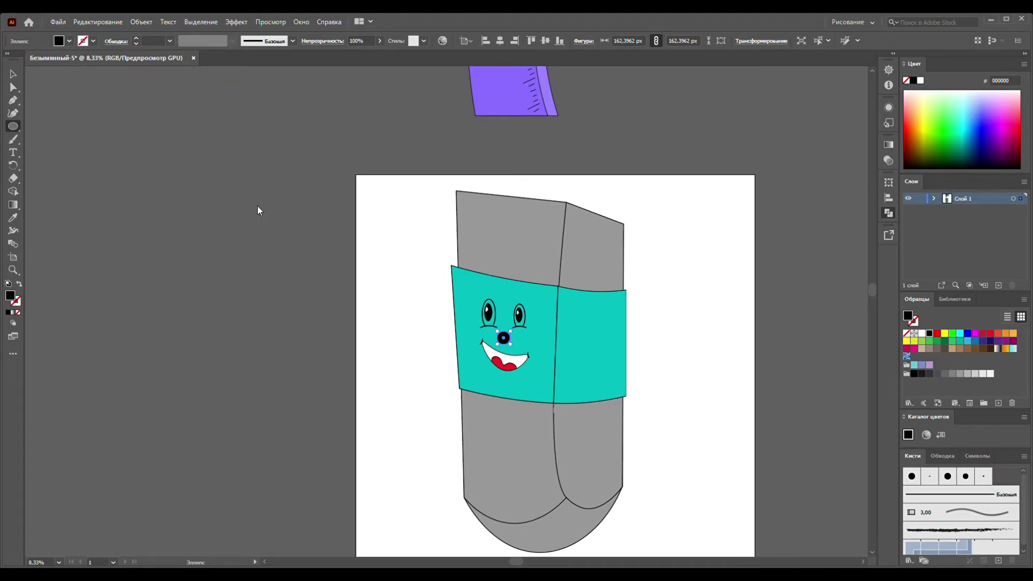
key(v)
click(319, 180)
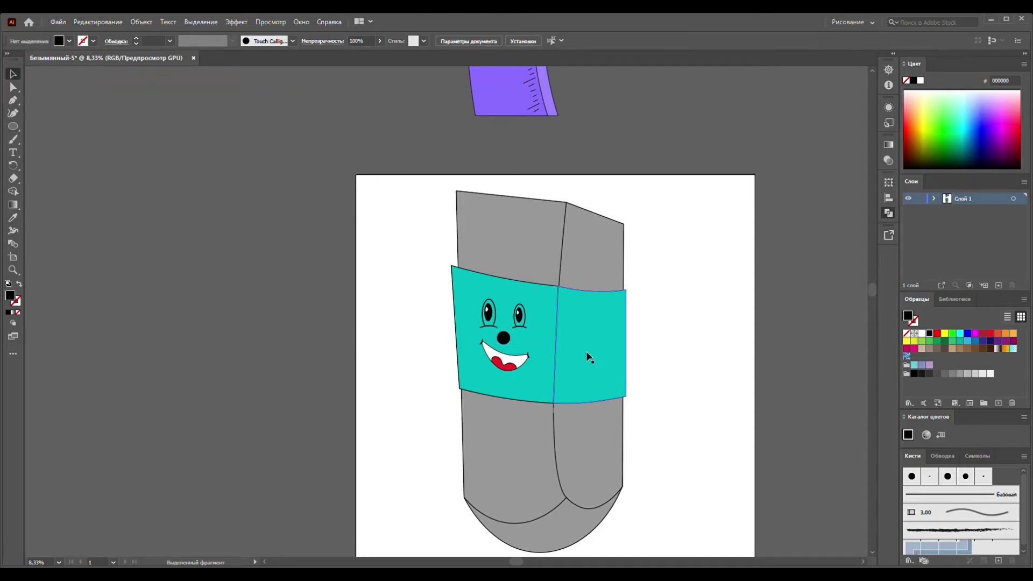
key(ctrl+minus)
key(ctrl+minus)
key(ctrl+minus)
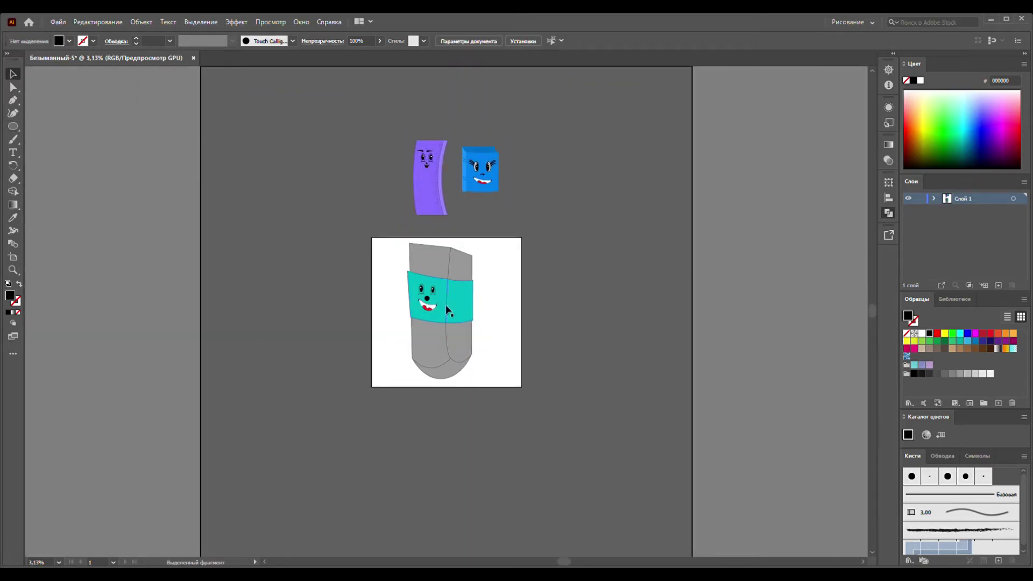
- Reshape the black nose circle into a small arched half-dome with the Curvature tool
scroll(438, 301, up, 4)
click(391, 299)
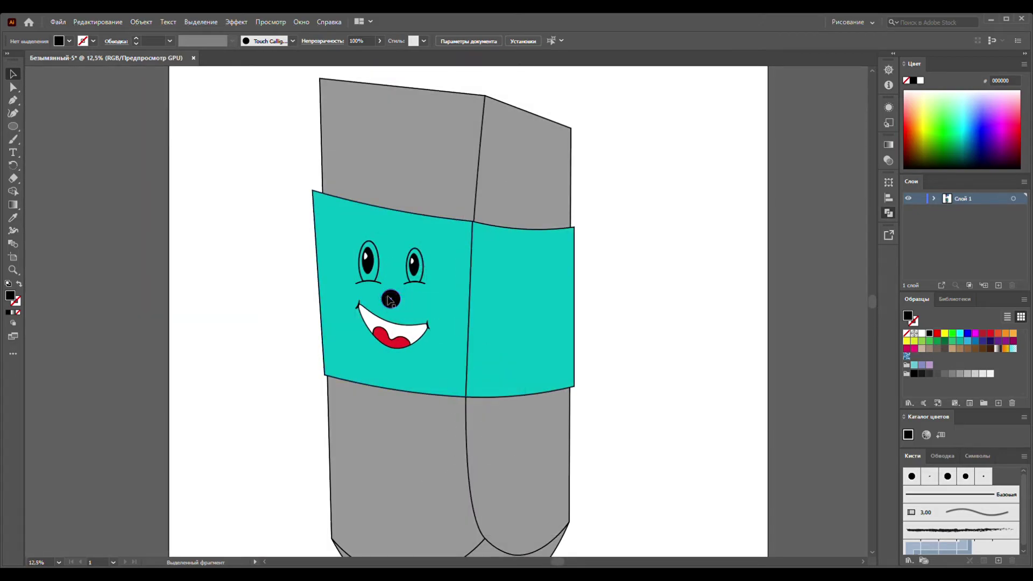
click(14, 114)
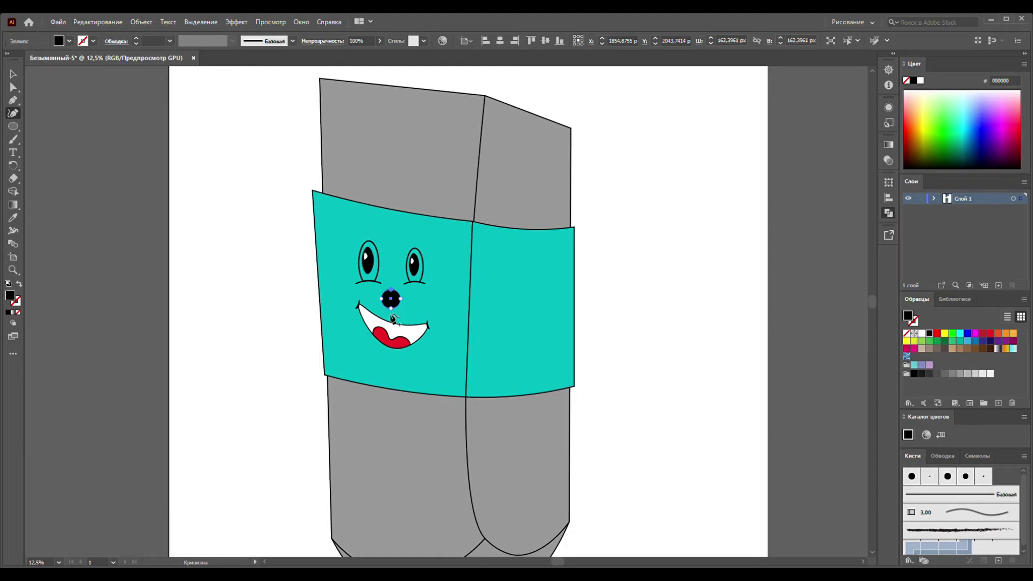
drag(391, 308, 400, 305)
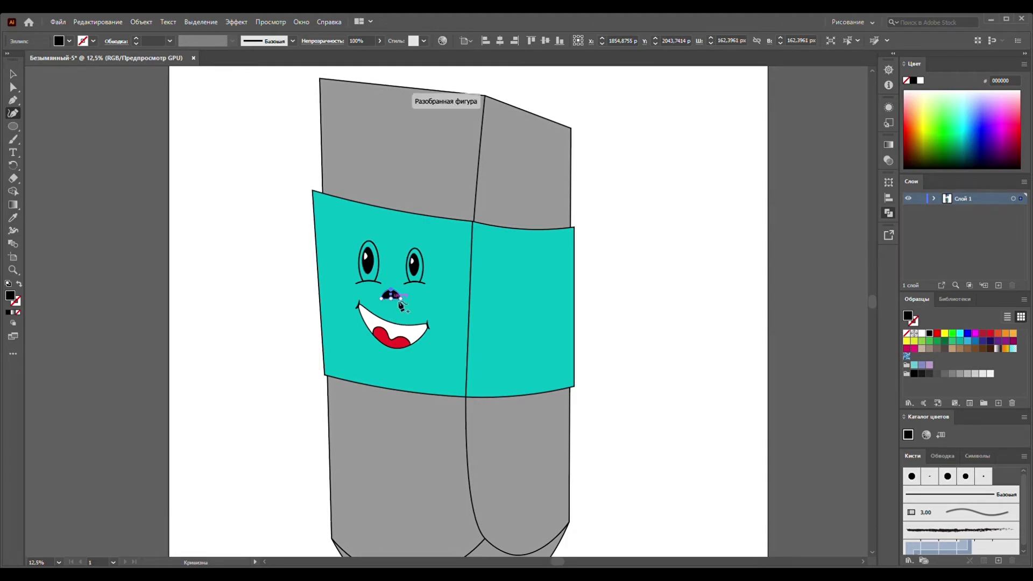
click(401, 307)
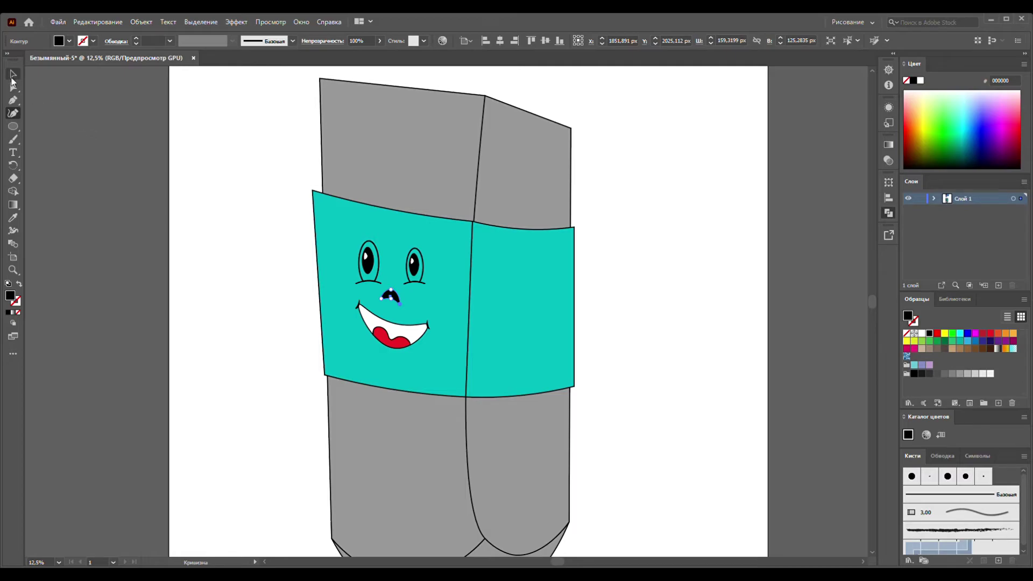
key(v)
click(233, 200)
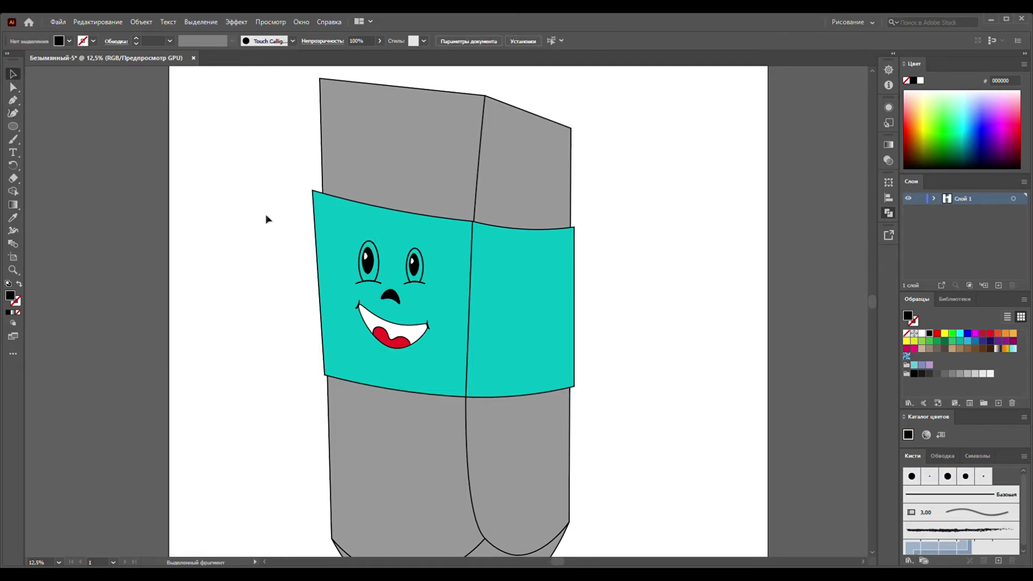
- Draw a small rectangular tooth on the upper mouth, tilted to about 344°, as an outline
scroll(270, 216, down, 2)
scroll(270, 217, down, 1)
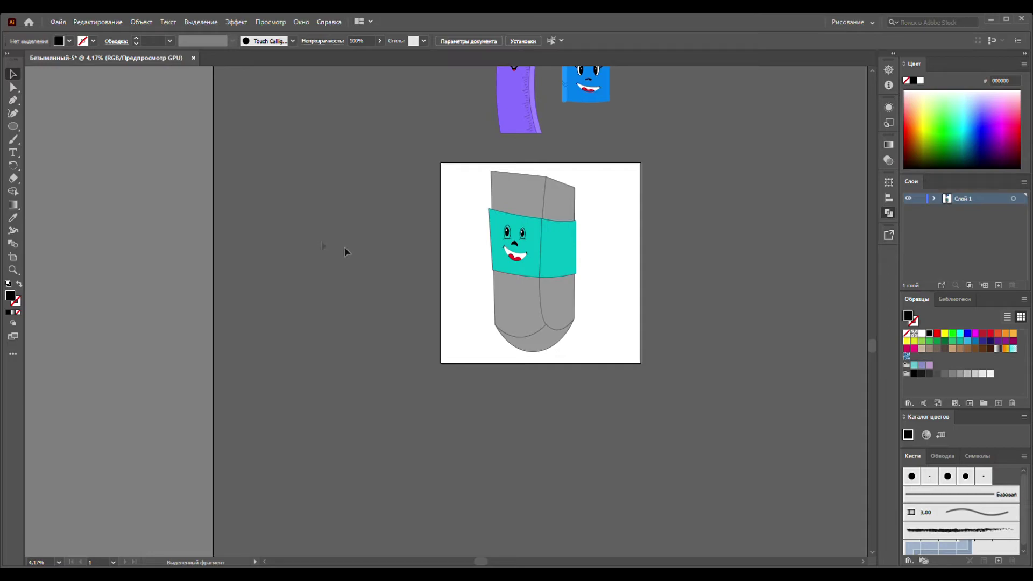
scroll(517, 253, up, 2)
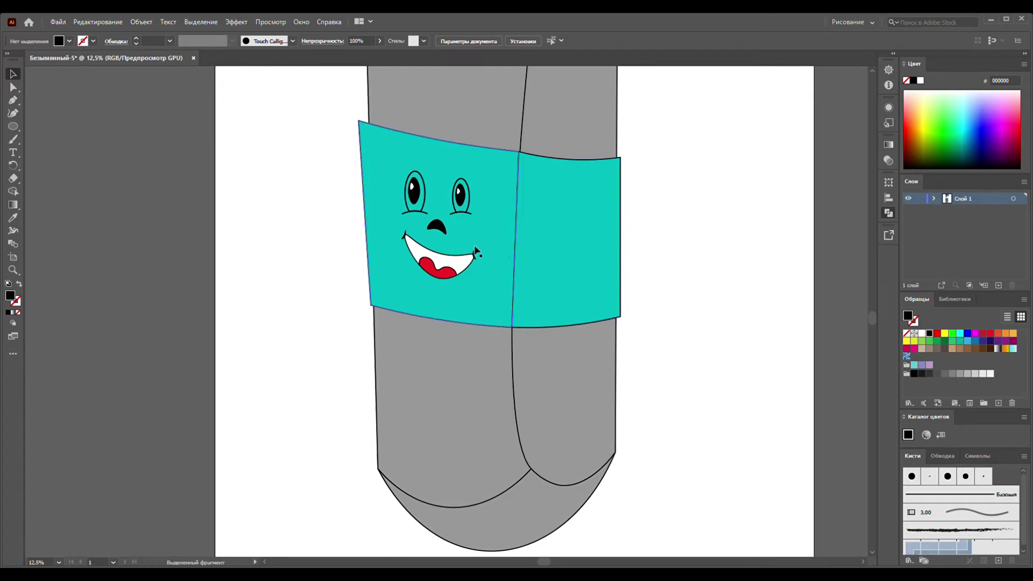
scroll(452, 248, up, 3)
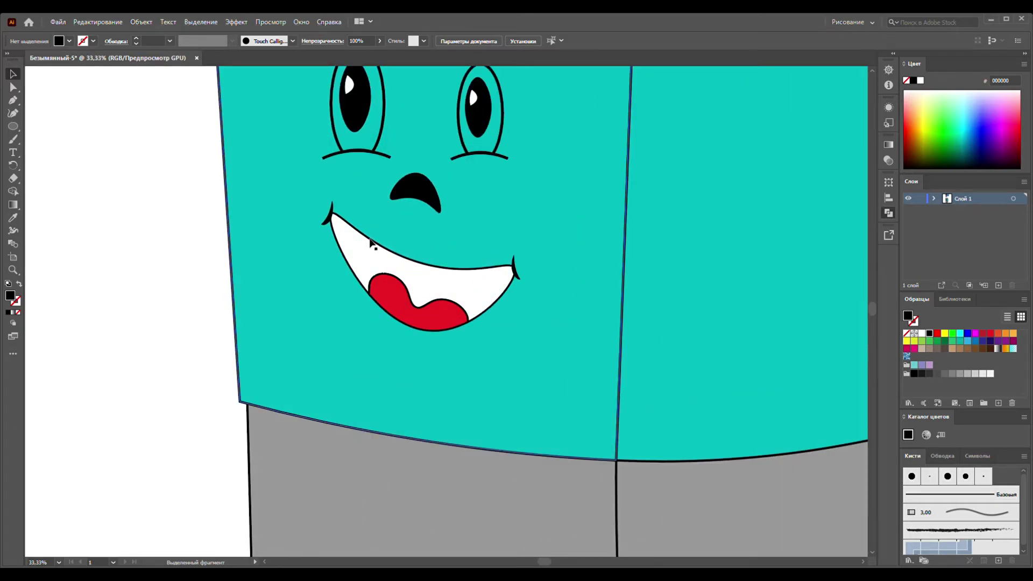
click(13, 126)
key(m)
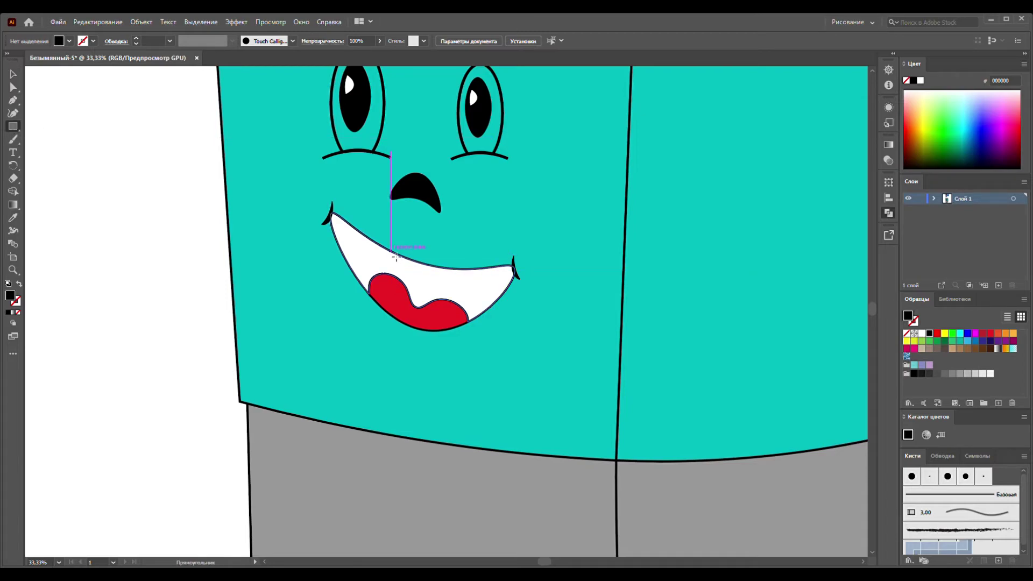
drag(395, 260, 442, 274)
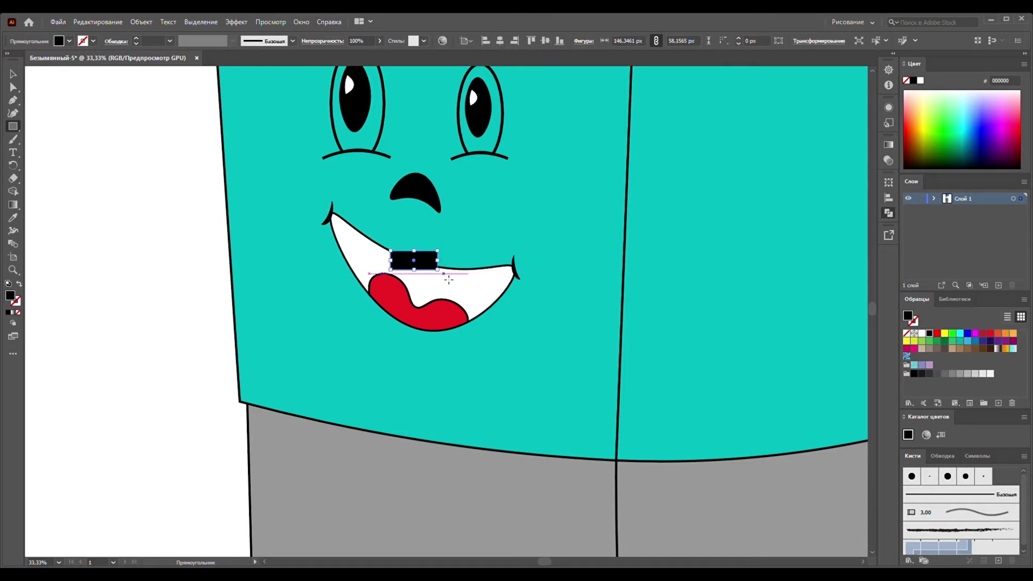
click(13, 74)
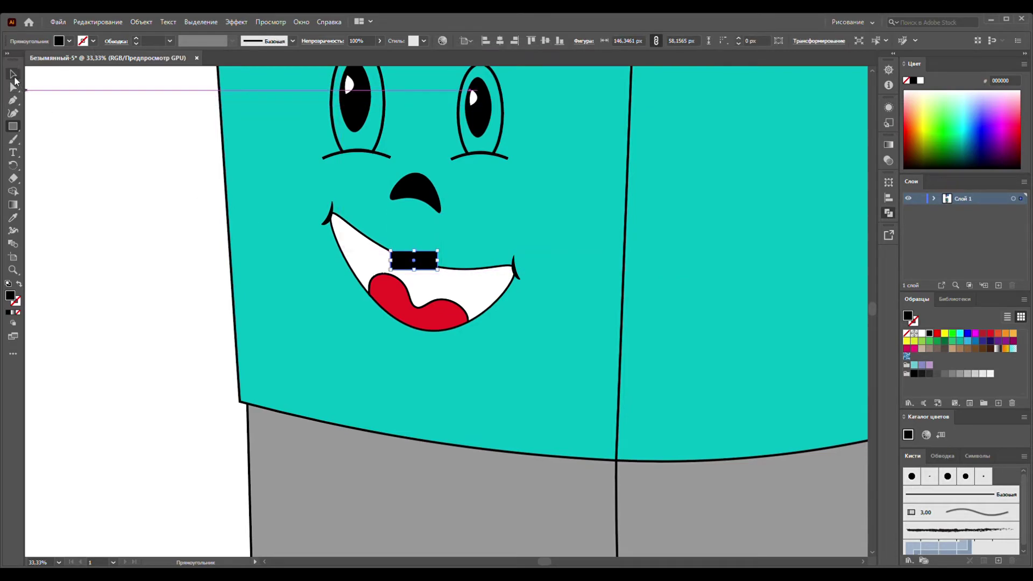
drag(444, 279, 441, 284)
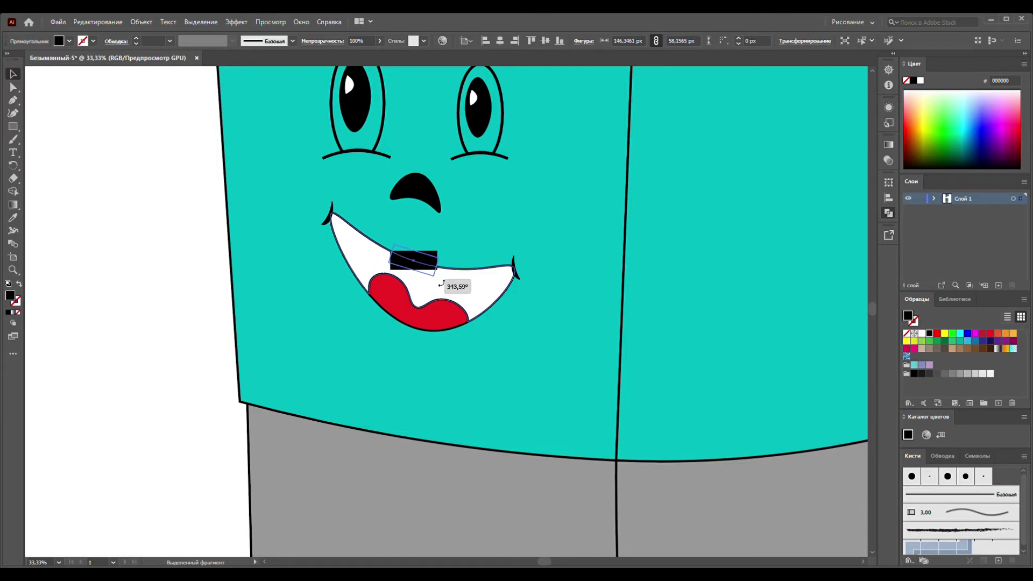
drag(441, 284, 441, 284)
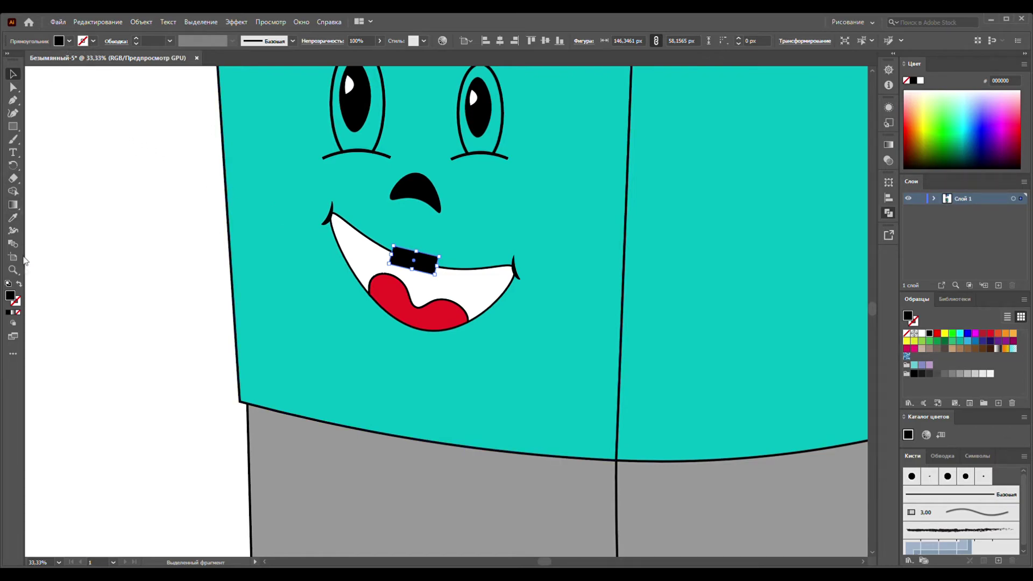
click(20, 287)
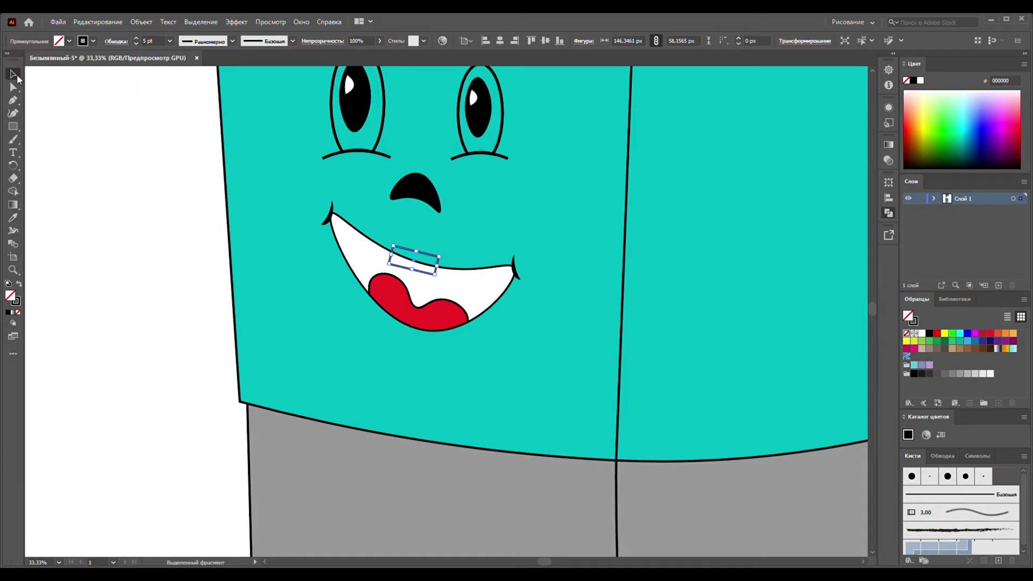
- Group the tooth outline with the smiling mouth shapes using Ctrl+G
click(17, 75)
scroll(451, 277, up, 1)
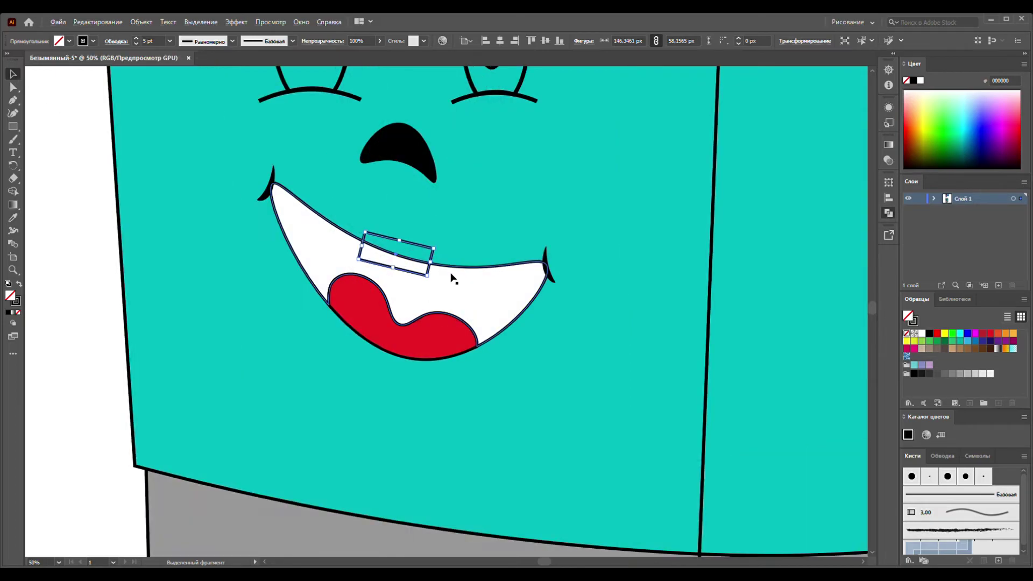
scroll(452, 277, up, 1)
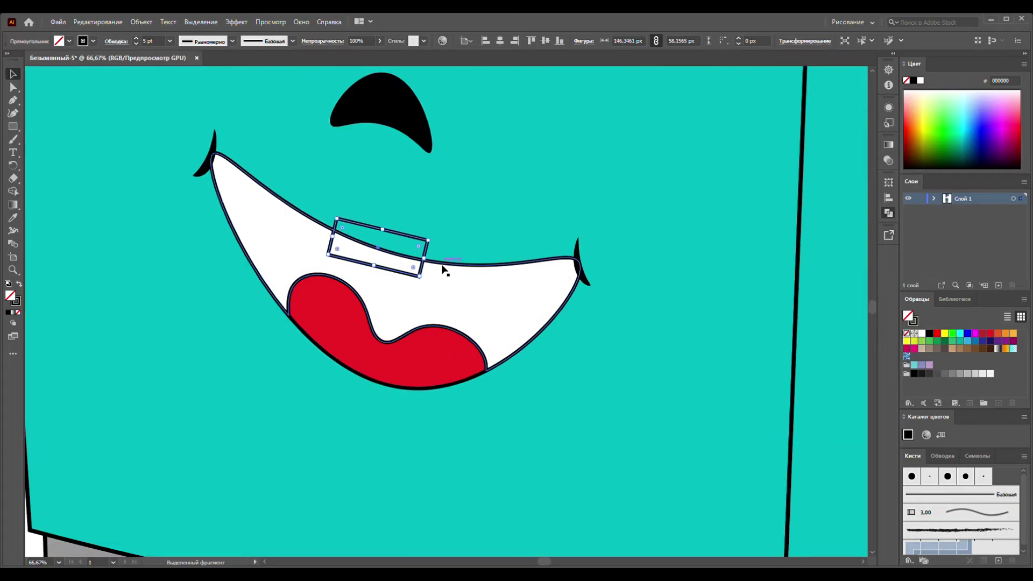
shift+click(442, 269)
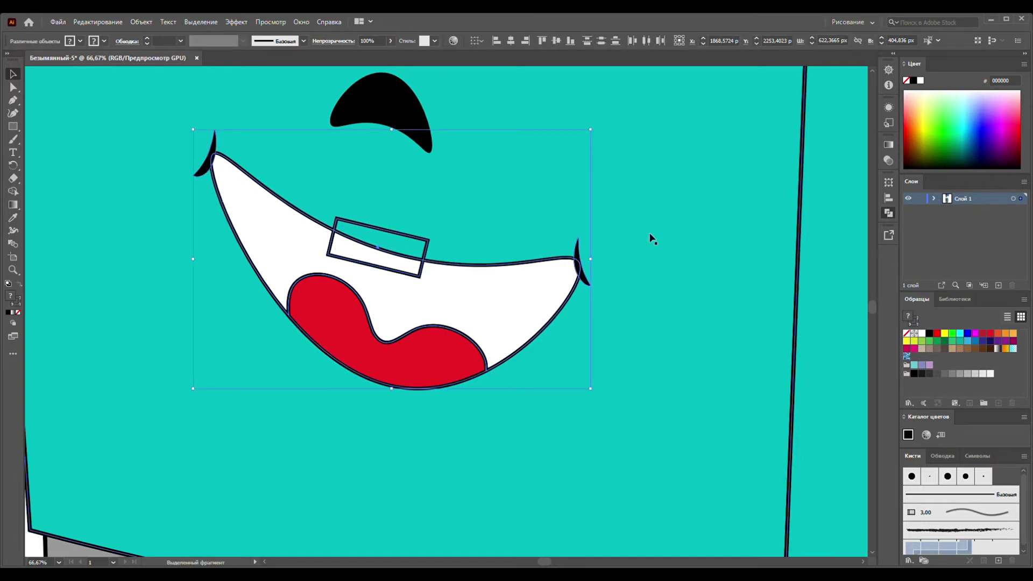
key(ctrl+g)
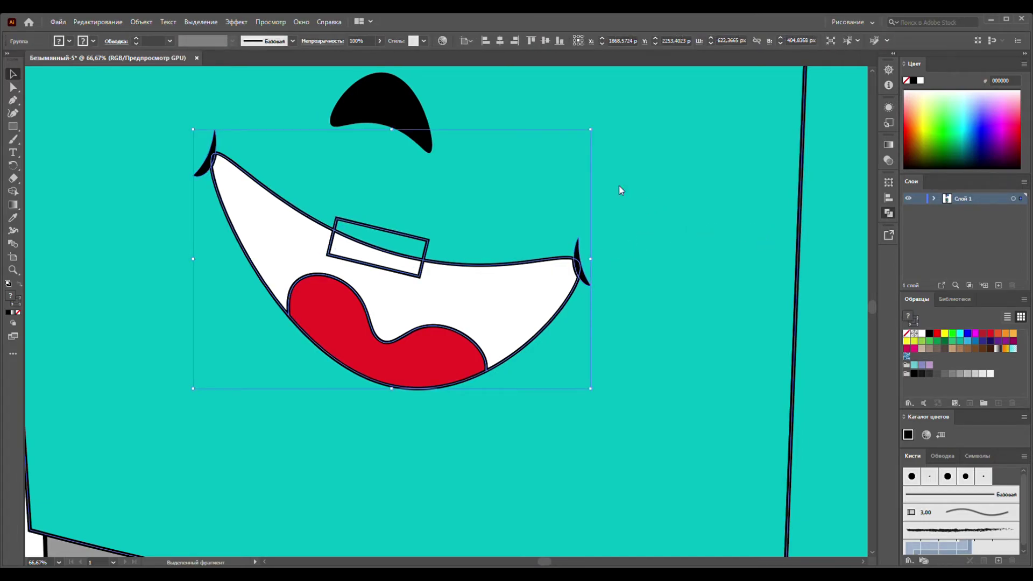
click(659, 281)
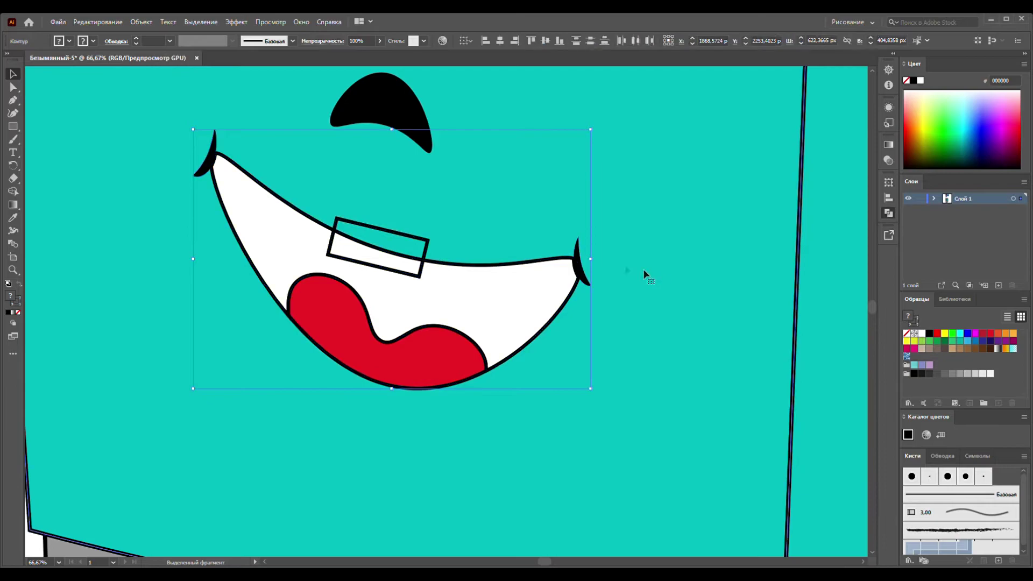
- Copy the tooth outline into a narrower, nearly level second tooth beside the first
drag(428, 247, 484, 246)
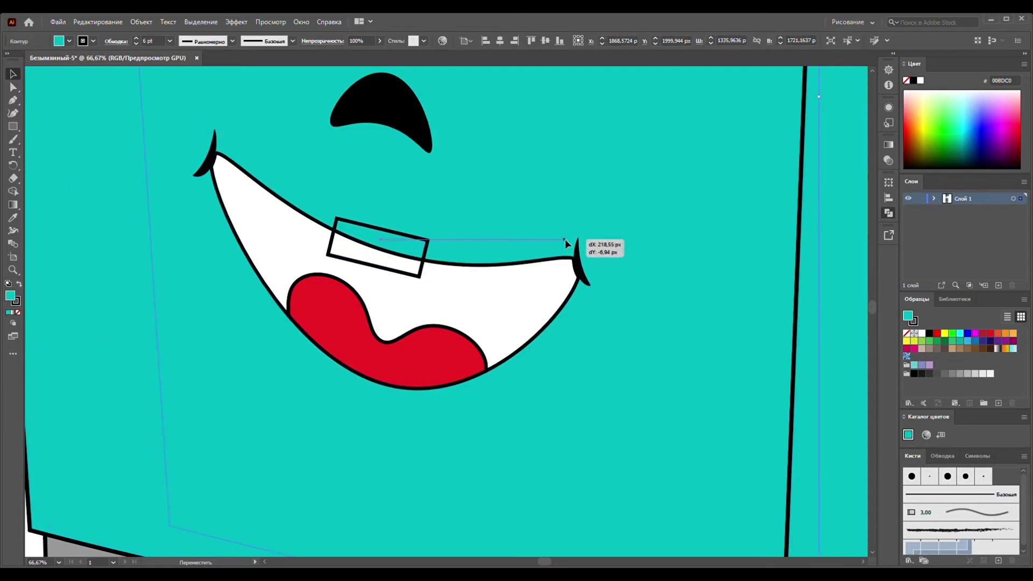
drag(430, 243, 582, 179)
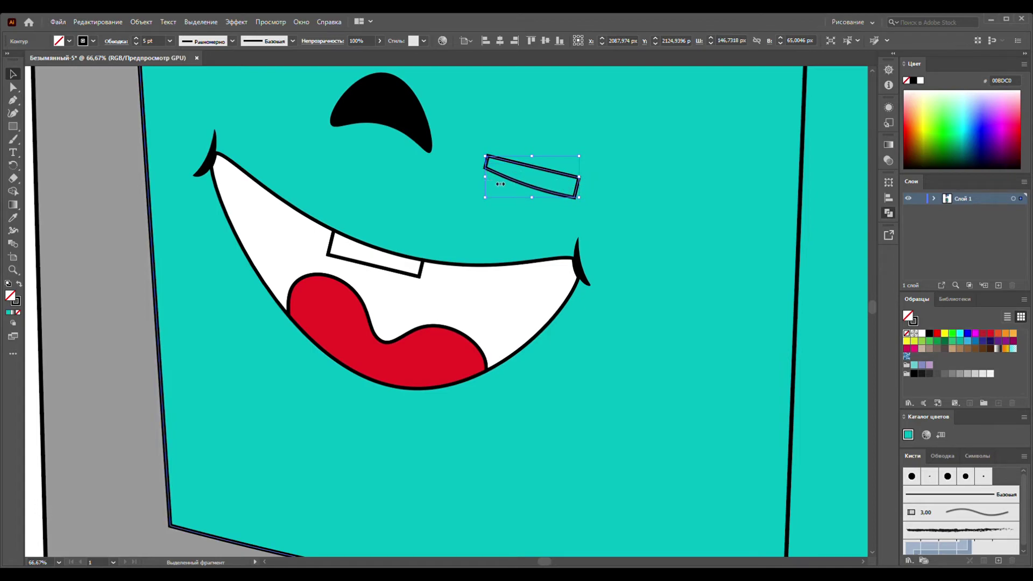
mouse_move(501, 184)
mouse_down()
mouse_move(549, 185)
mouse_move(479, 308)
mouse_up()
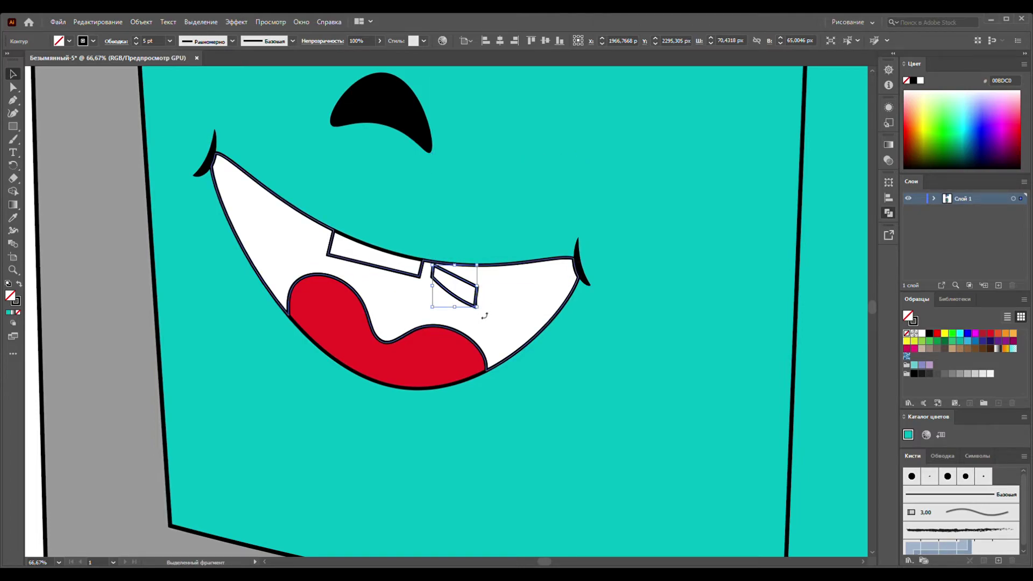
mouse_move(487, 311)
mouse_down()
mouse_move(510, 291)
mouse_move(473, 283)
mouse_up()
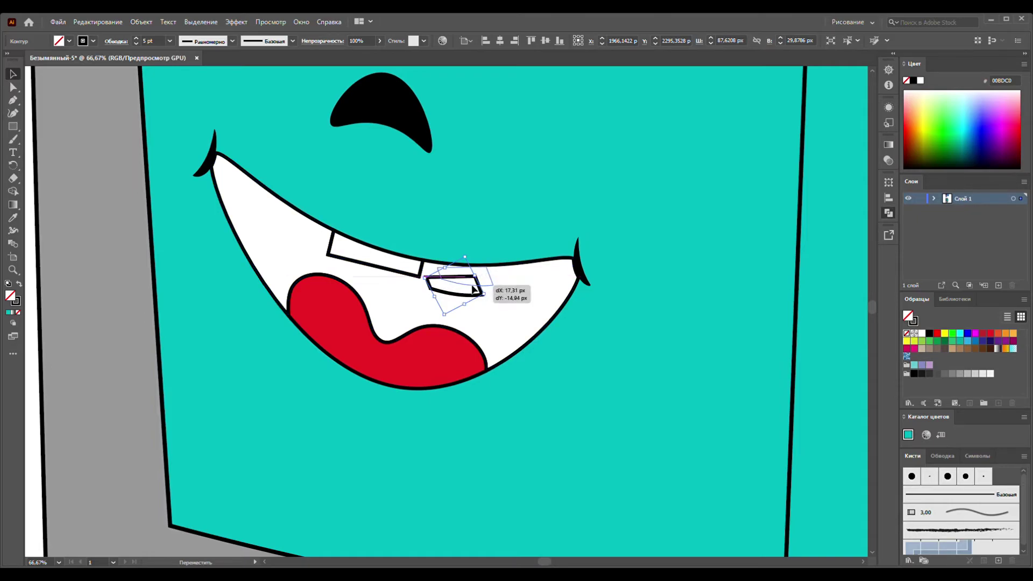
drag(473, 284, 479, 277)
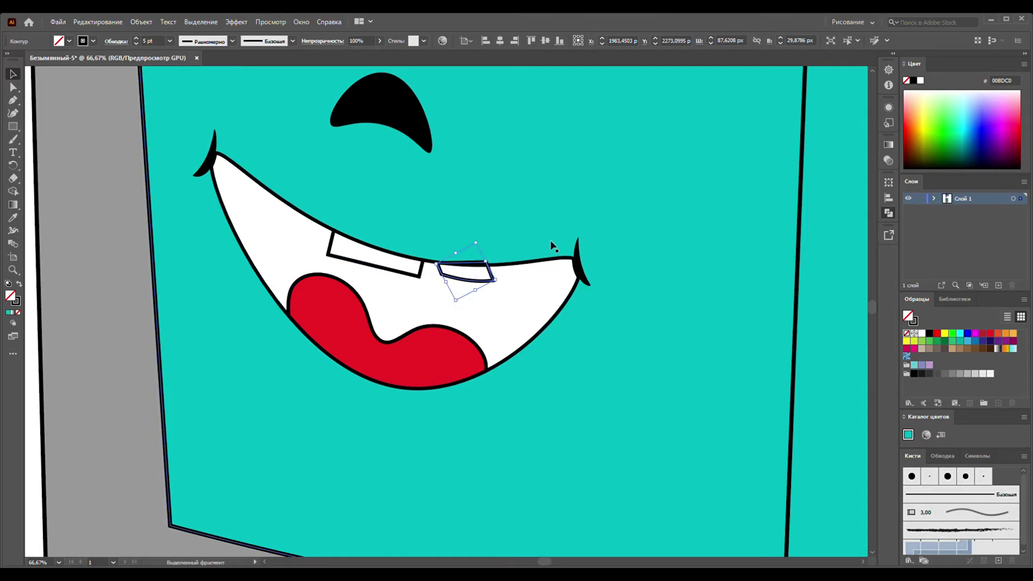
- Stretch the second tooth taller and move it under the upper lip
scroll(521, 246, up, 2)
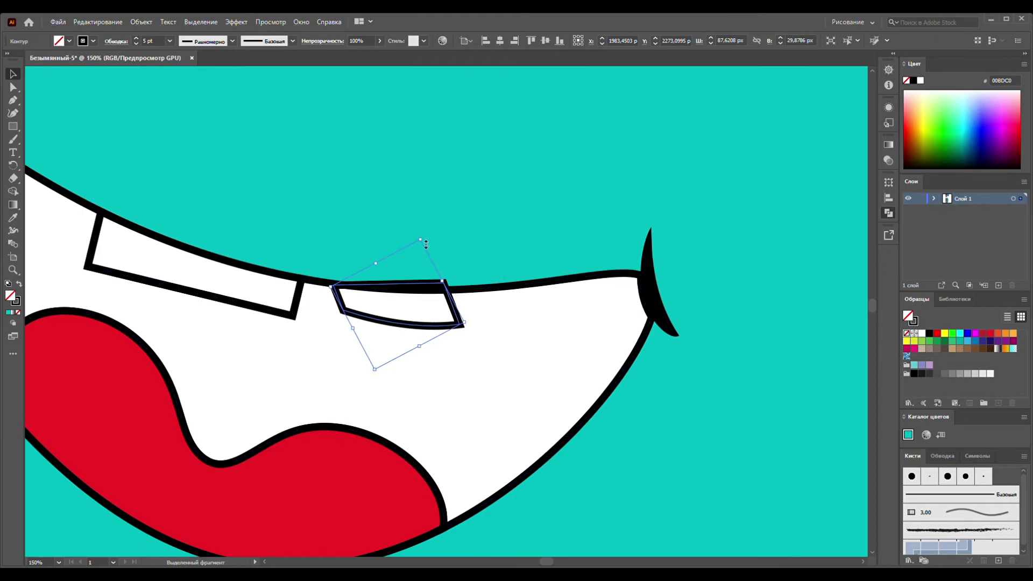
drag(424, 242, 430, 205)
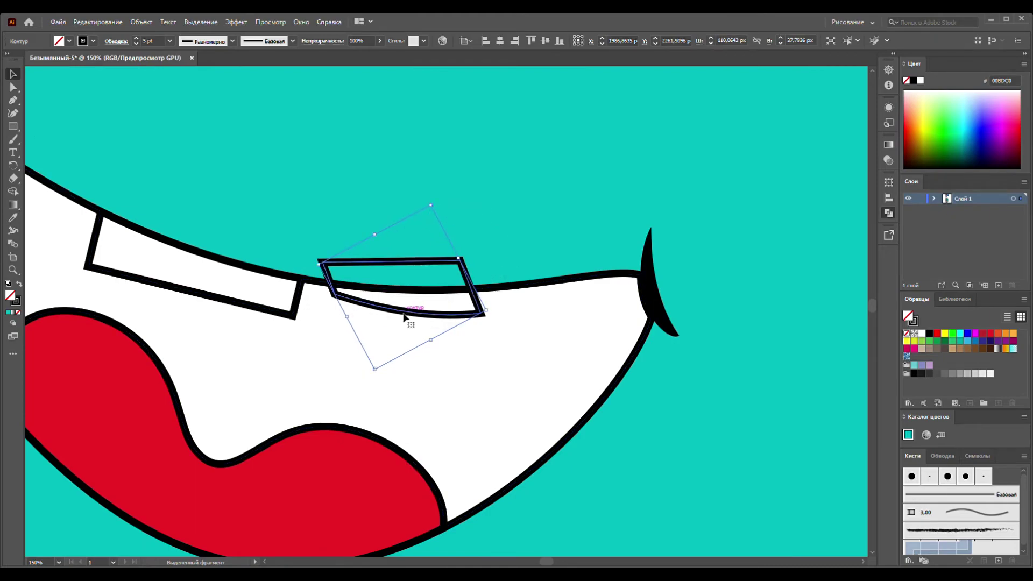
drag(375, 370, 367, 401)
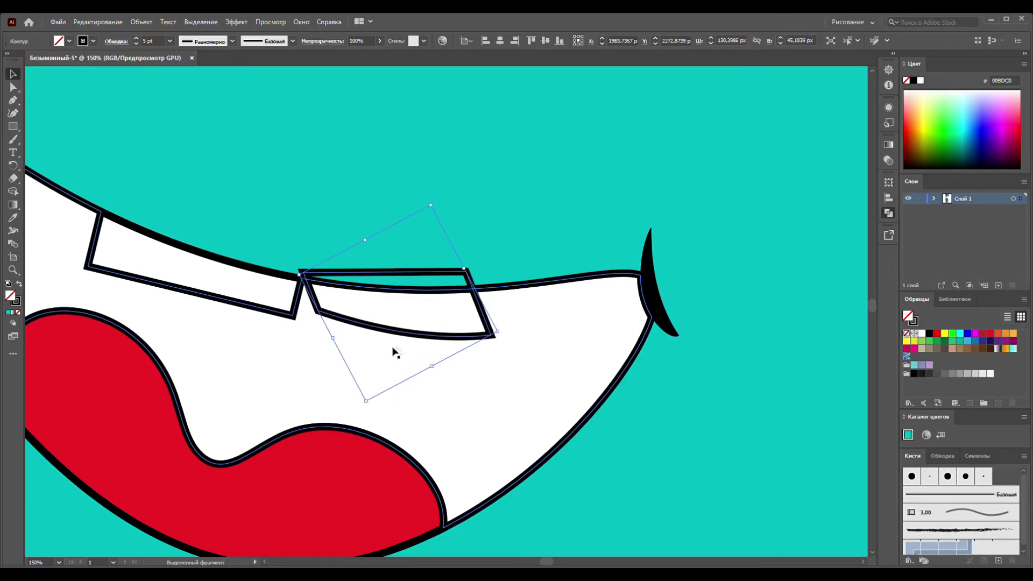
drag(404, 338, 409, 344)
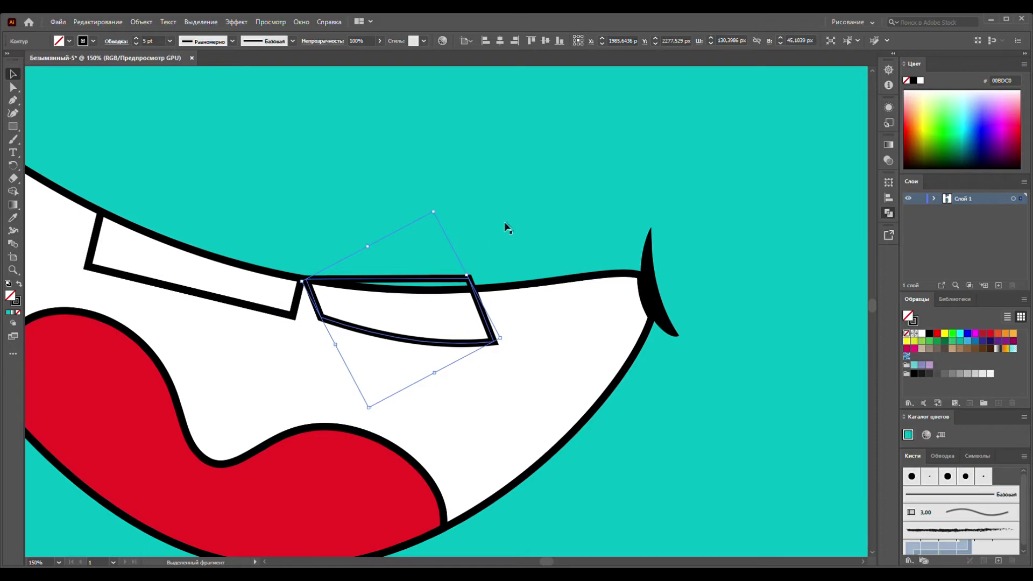
drag(489, 261, 462, 313)
click(490, 299)
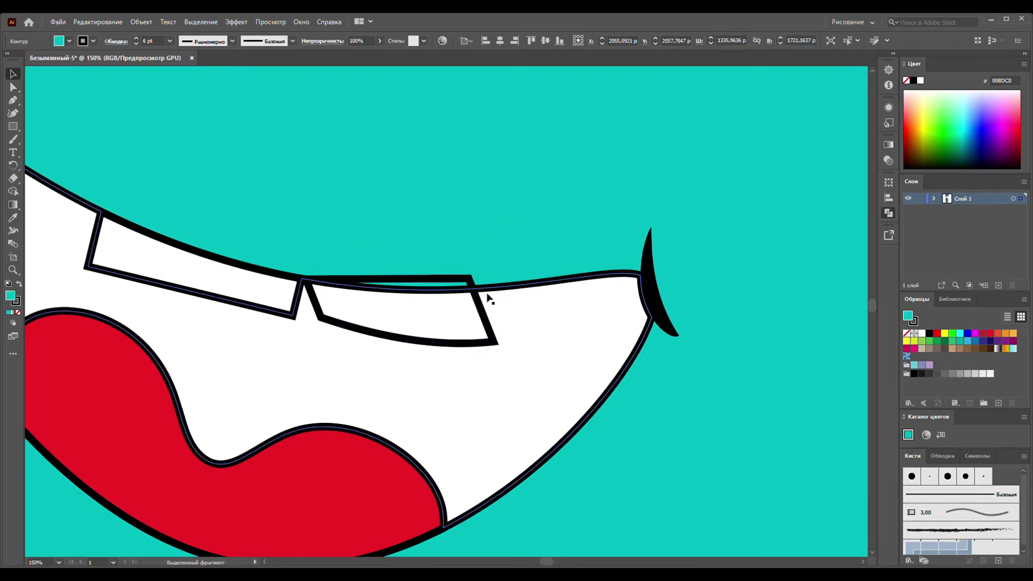
- Group the second tooth with the white mouth shape
click(519, 281)
click(526, 287)
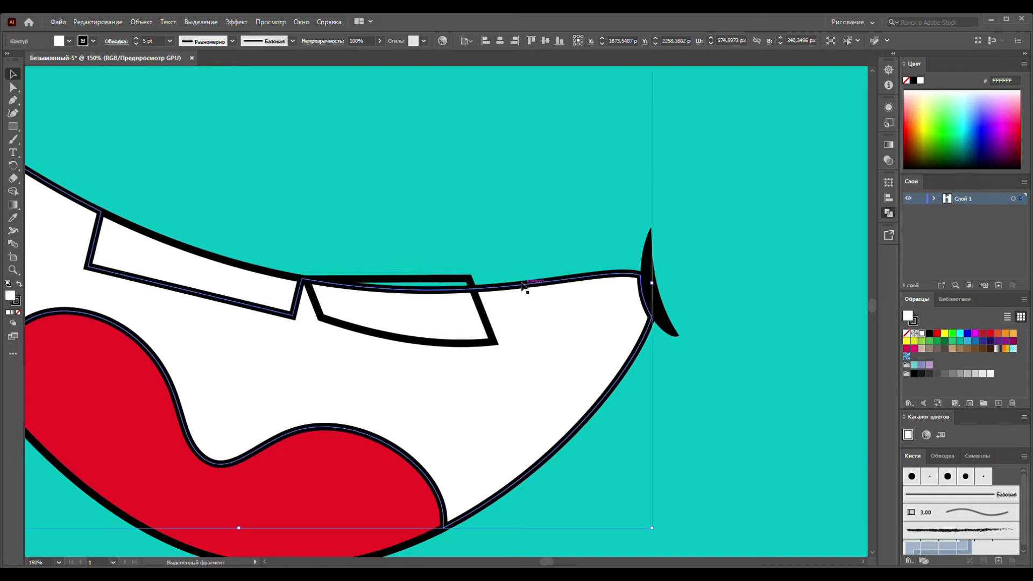
shift+click(467, 280)
key(ctrl+g)
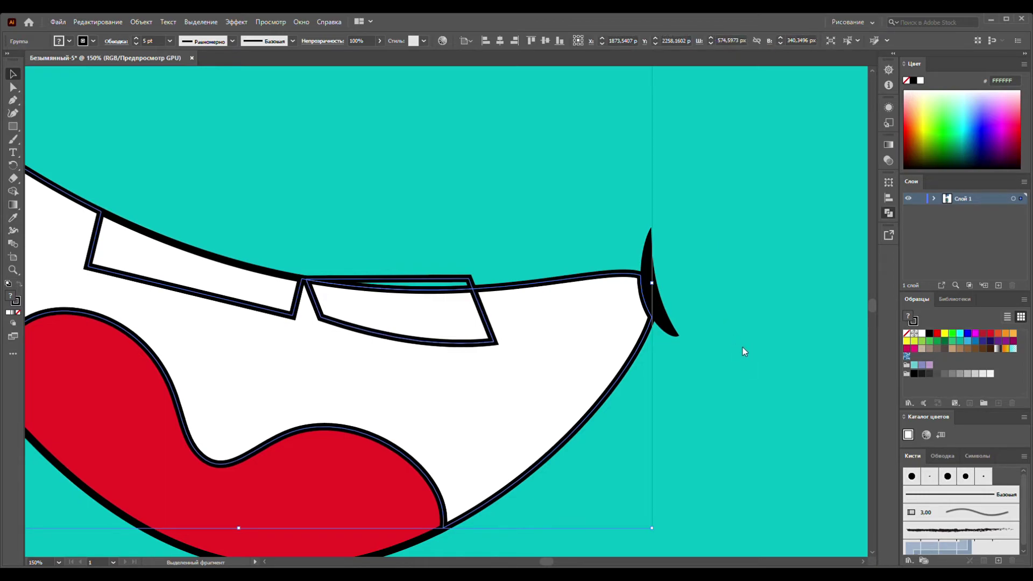
- Remove the thin stray sliver above the second tooth
click(753, 333)
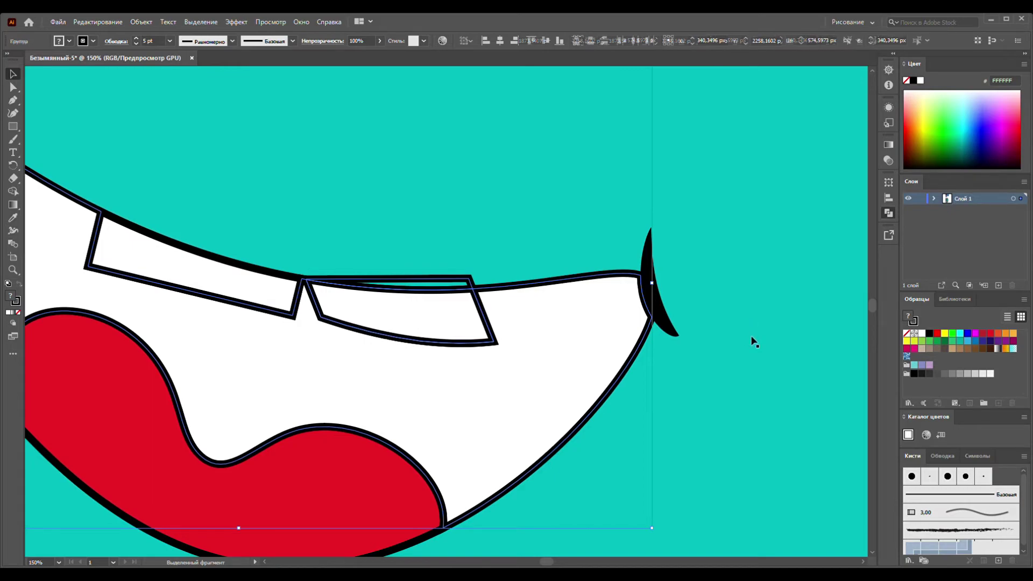
click(460, 283)
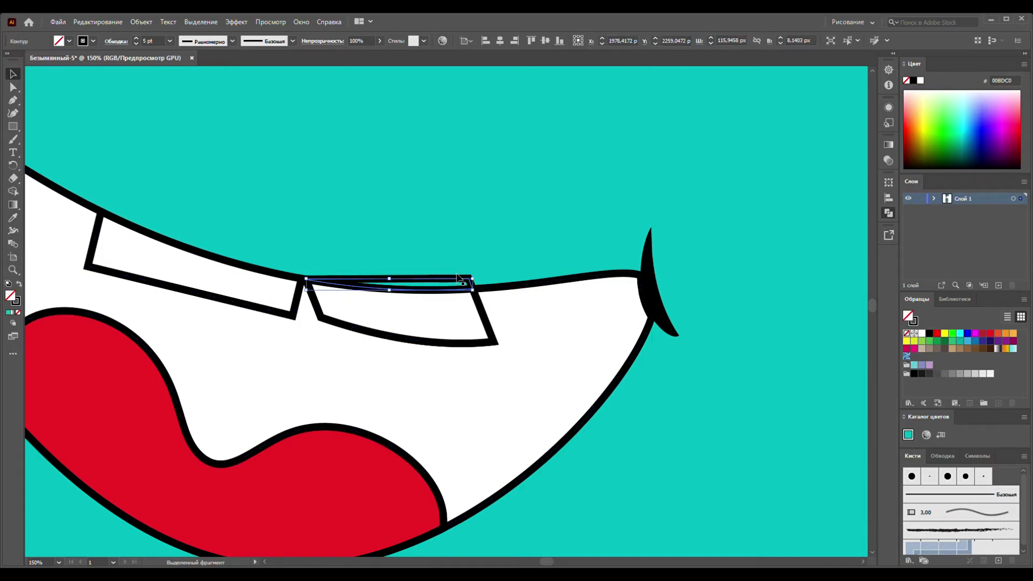
key(ctrl+shift+a)
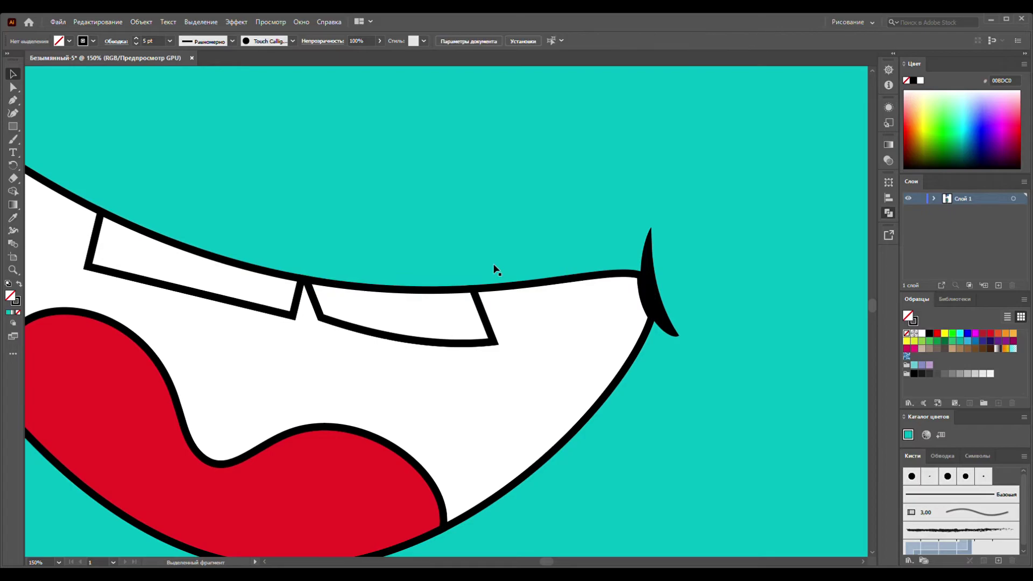
- Narrow the teal face panel to meet its neighbour and move it up into alignment
scroll(496, 270, down, 5)
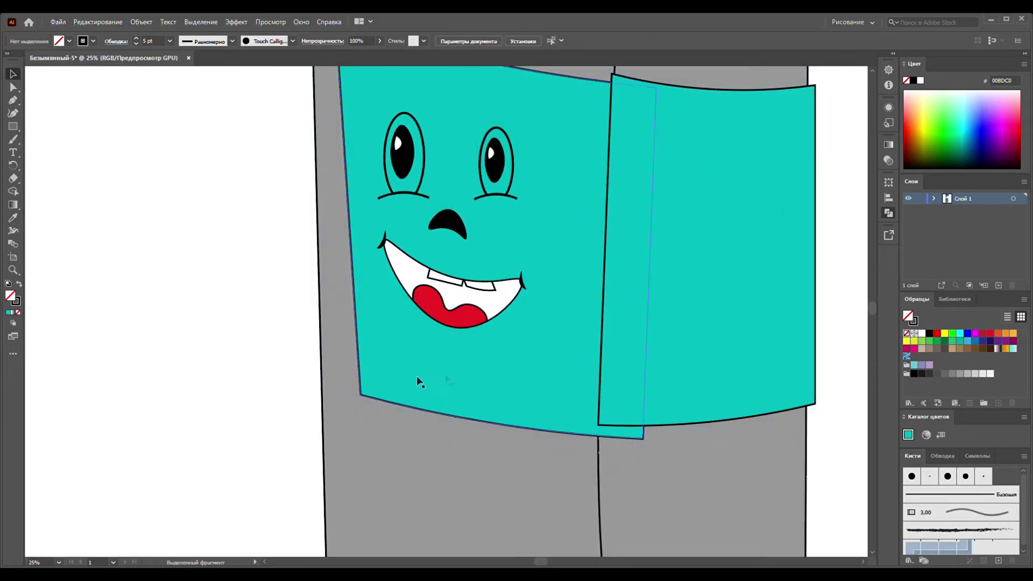
scroll(277, 218, down, 1)
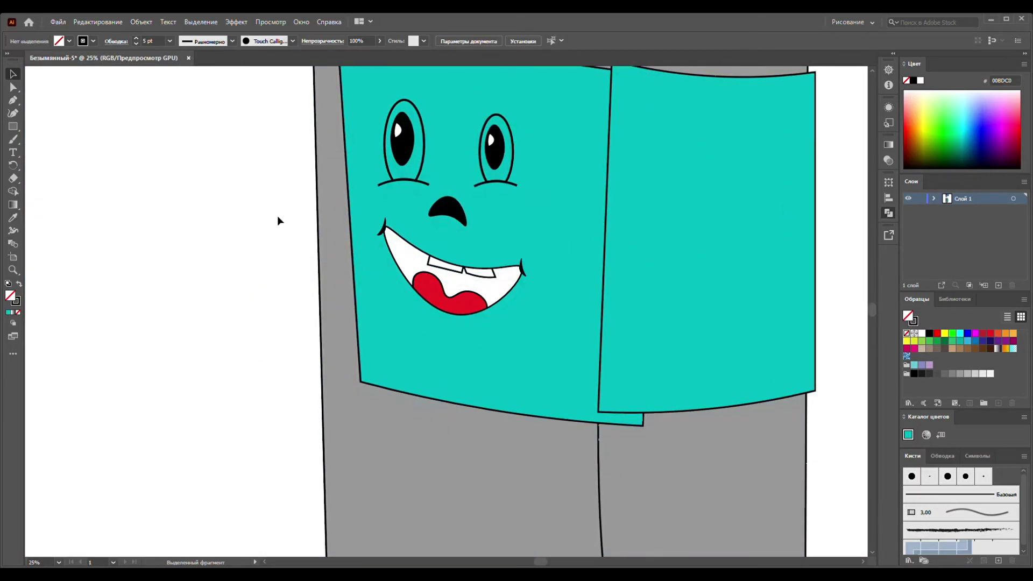
scroll(277, 218, down, 2)
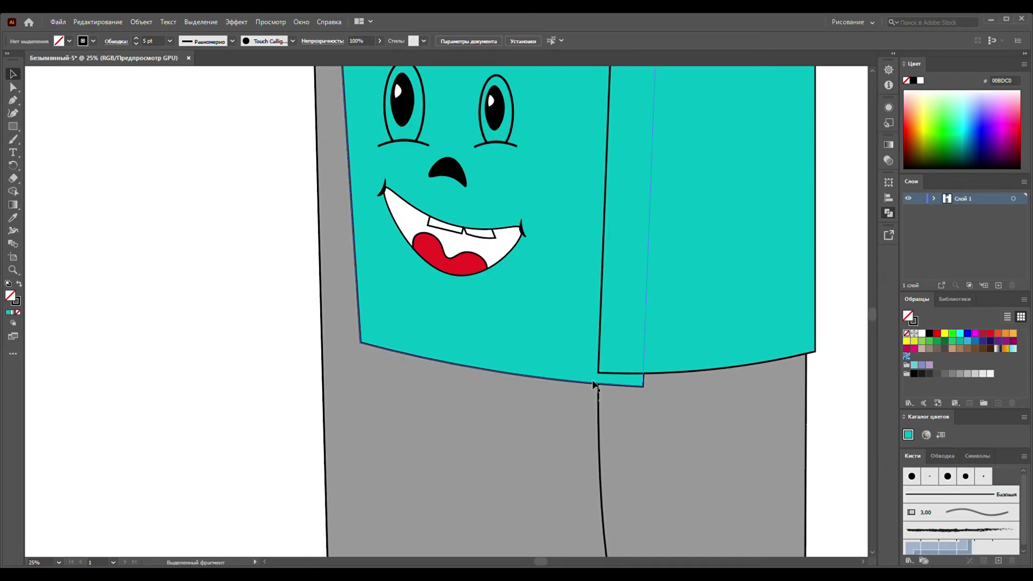
scroll(663, 415, up, 2)
scroll(662, 414, down, 4)
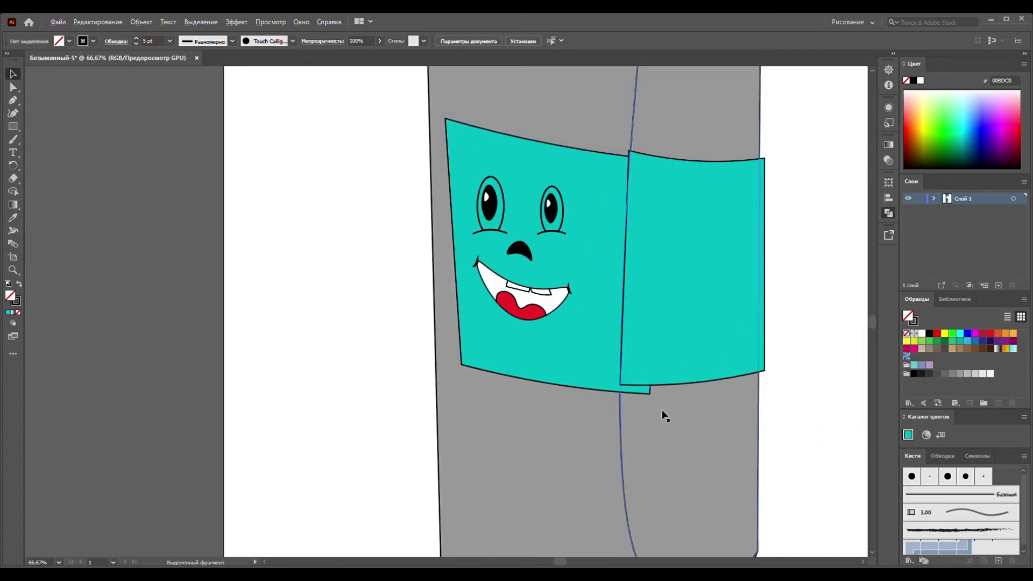
click(638, 395)
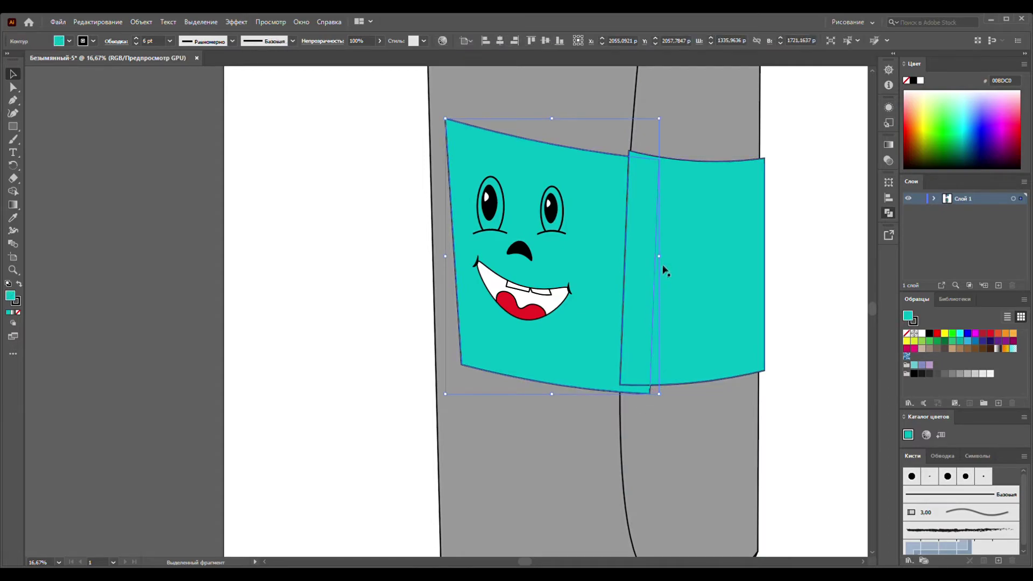
drag(663, 259, 637, 254)
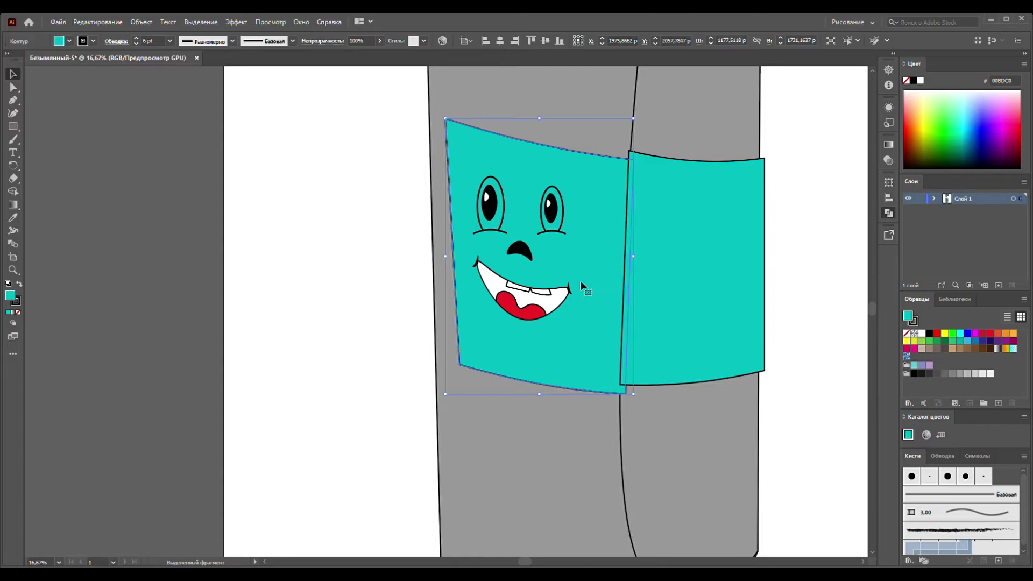
drag(588, 273, 586, 266)
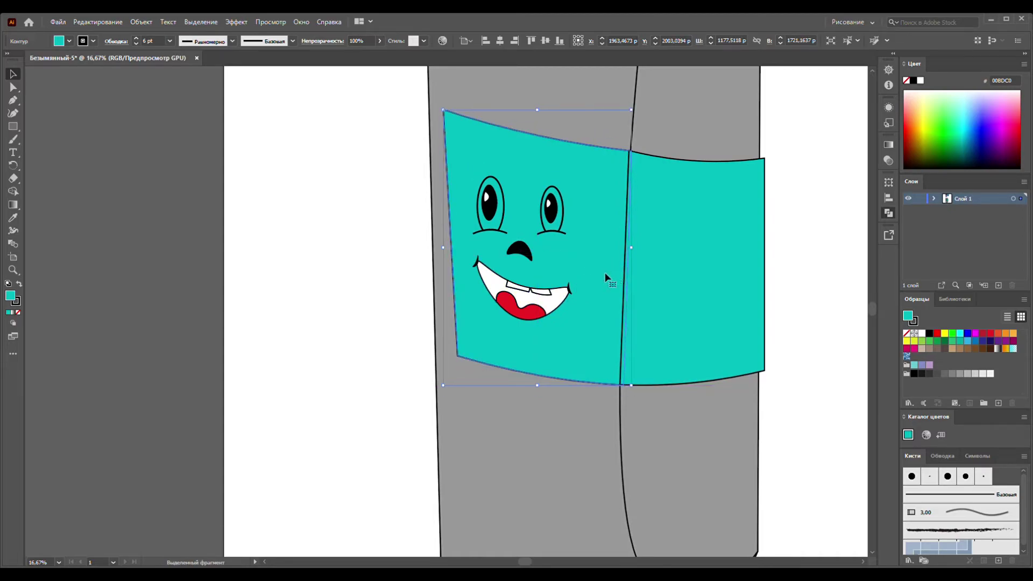
click(395, 272)
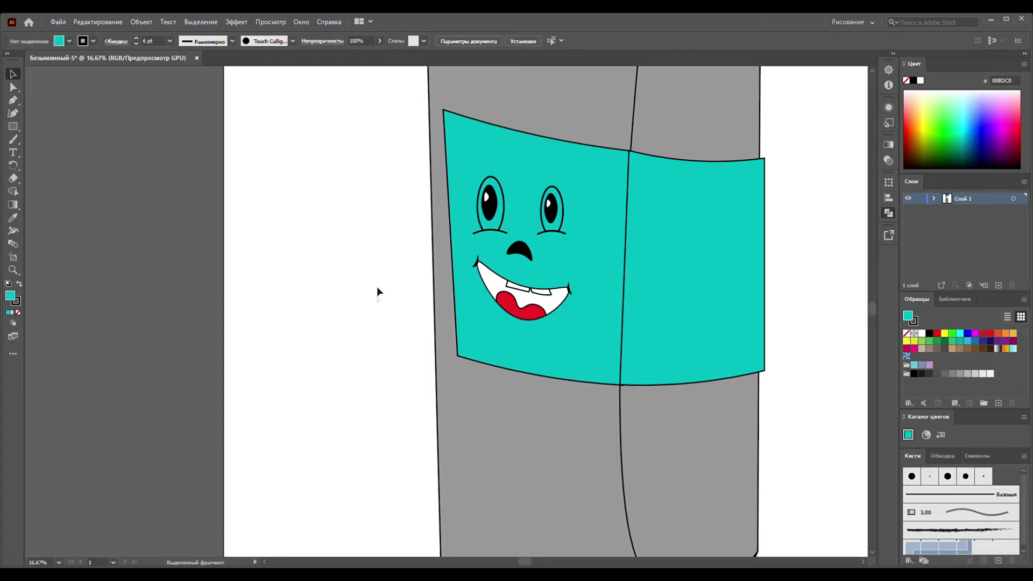
- Lower the face panel's bottom edge to match the neighbouring panel
scroll(644, 395, up, 4)
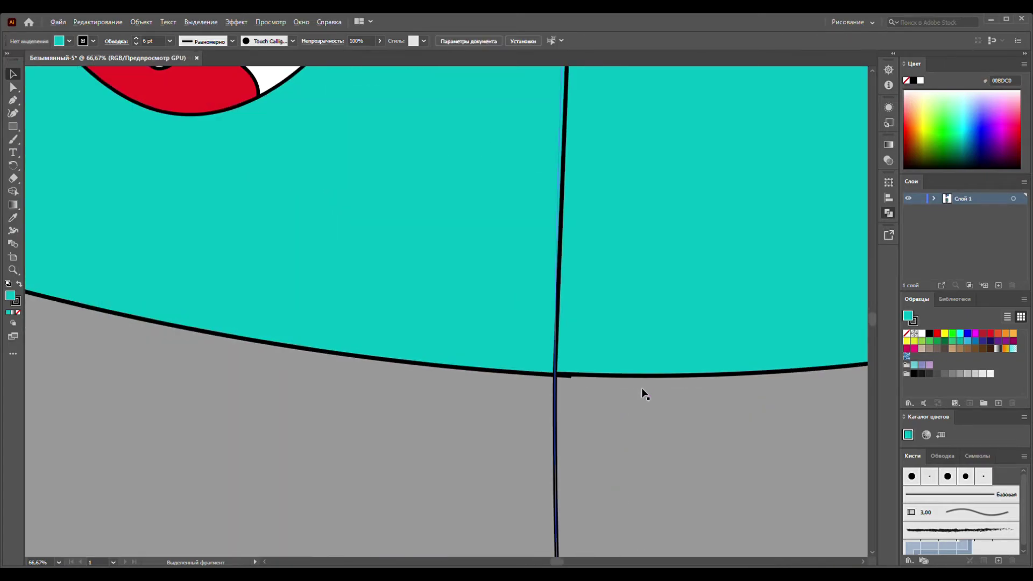
click(532, 377)
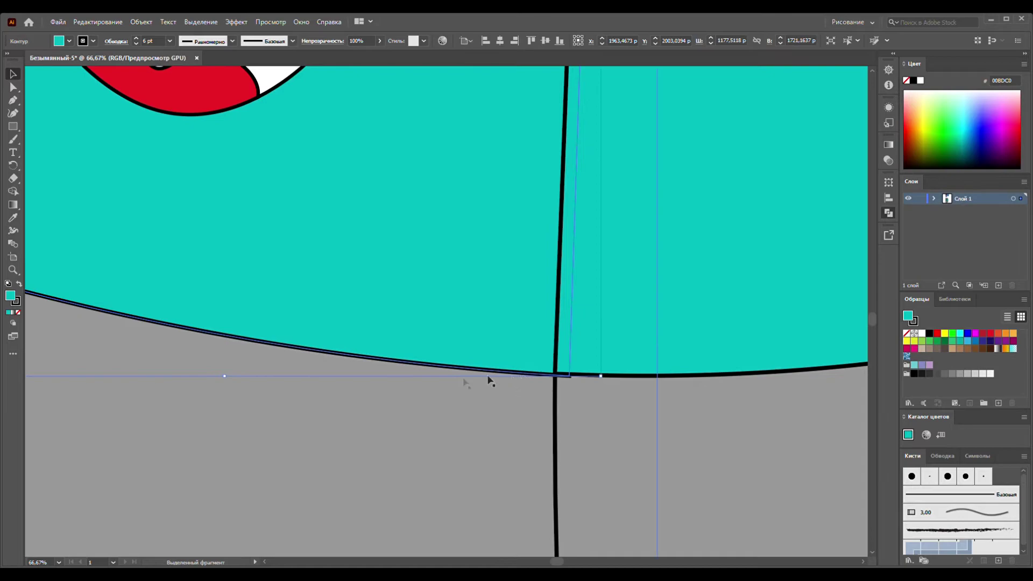
drag(231, 380, 229, 381)
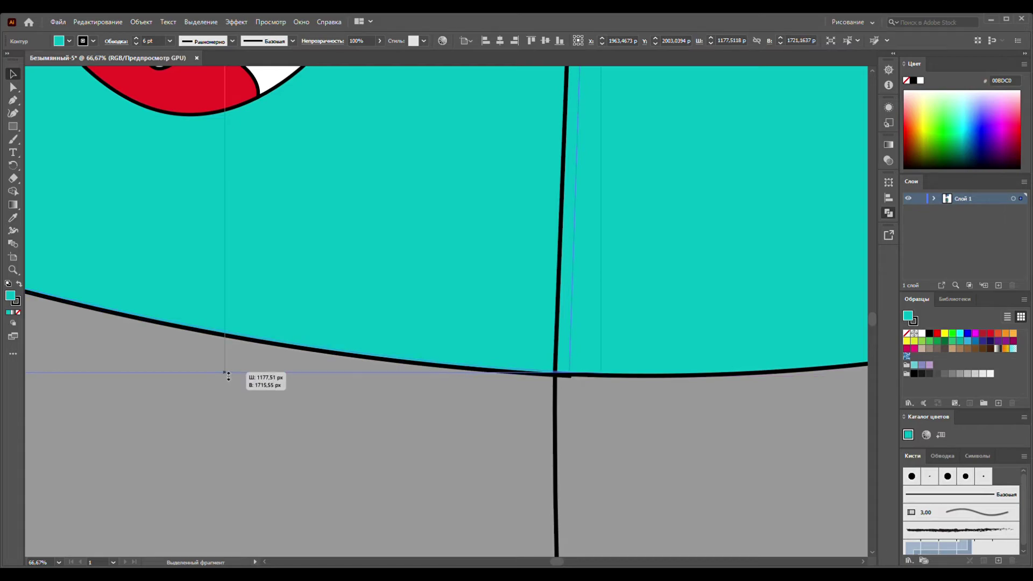
drag(229, 380, 226, 373)
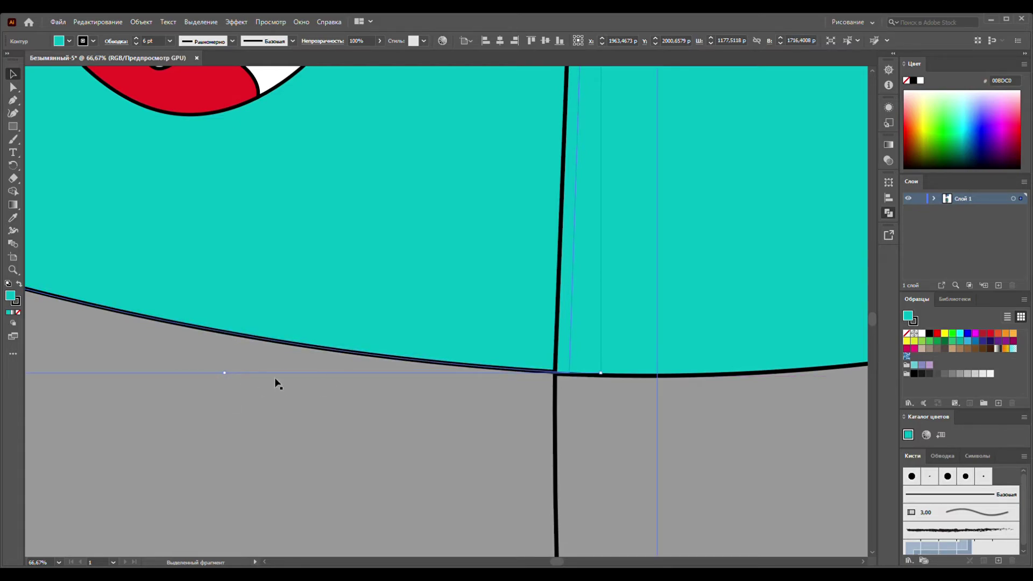
drag(231, 379, 232, 382)
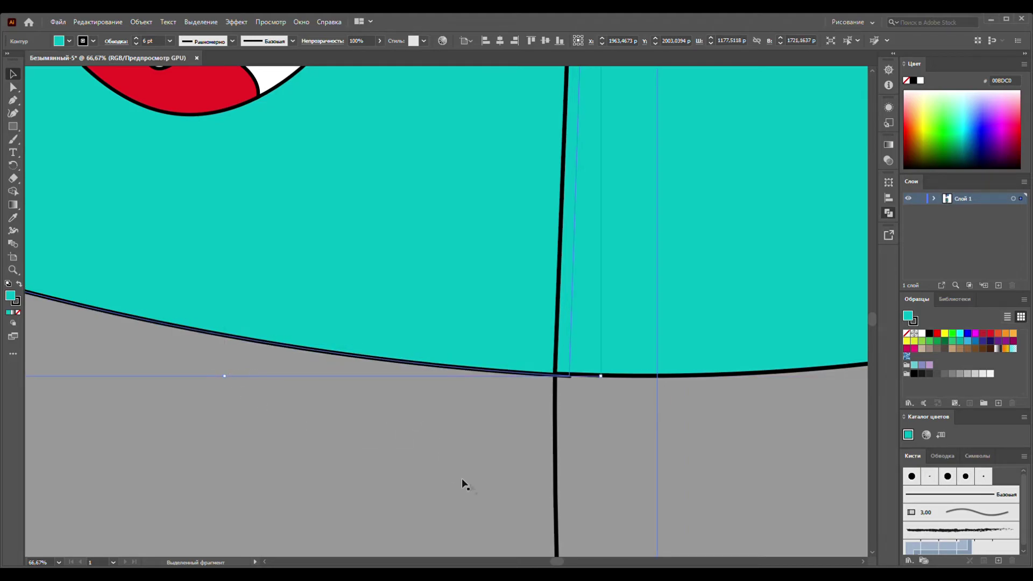
alt+scroll(458, 482, down, 4)
click(255, 311)
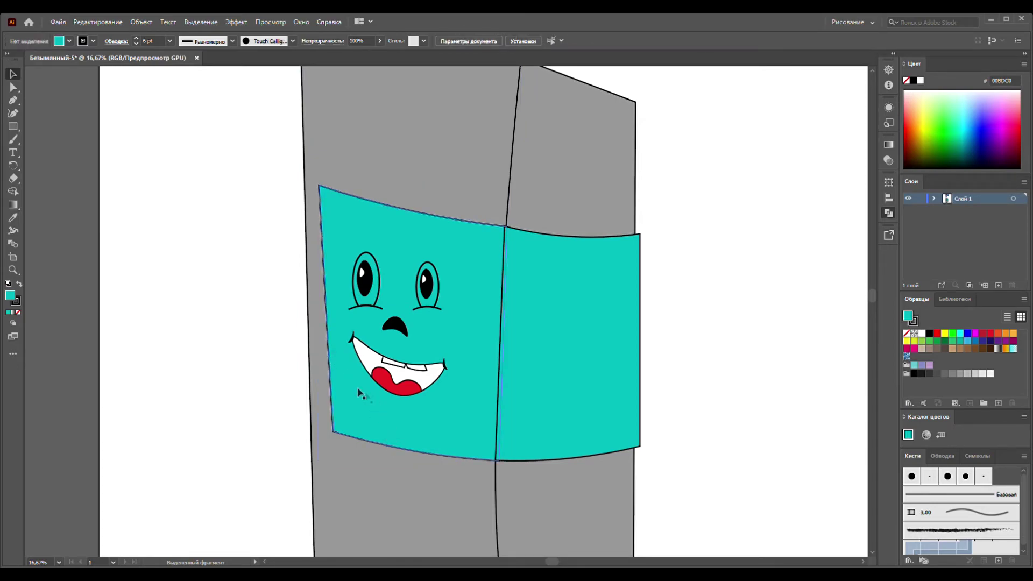
- Widen the left sleeve panel outward and pull its top-left corner slightly inward
click(325, 310)
drag(315, 323, 292, 324)
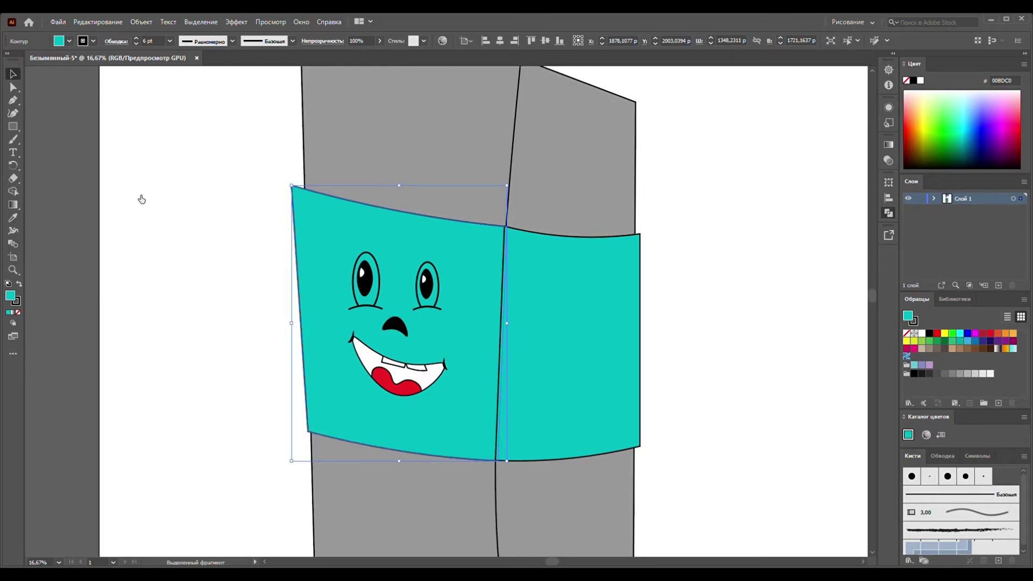
click(14, 114)
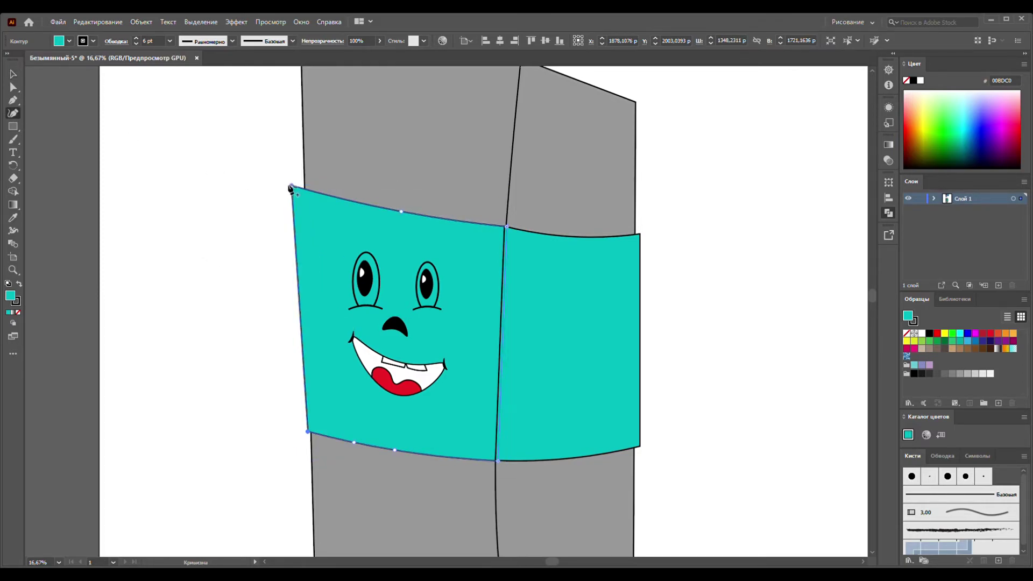
drag(291, 186, 298, 186)
drag(299, 188, 301, 189)
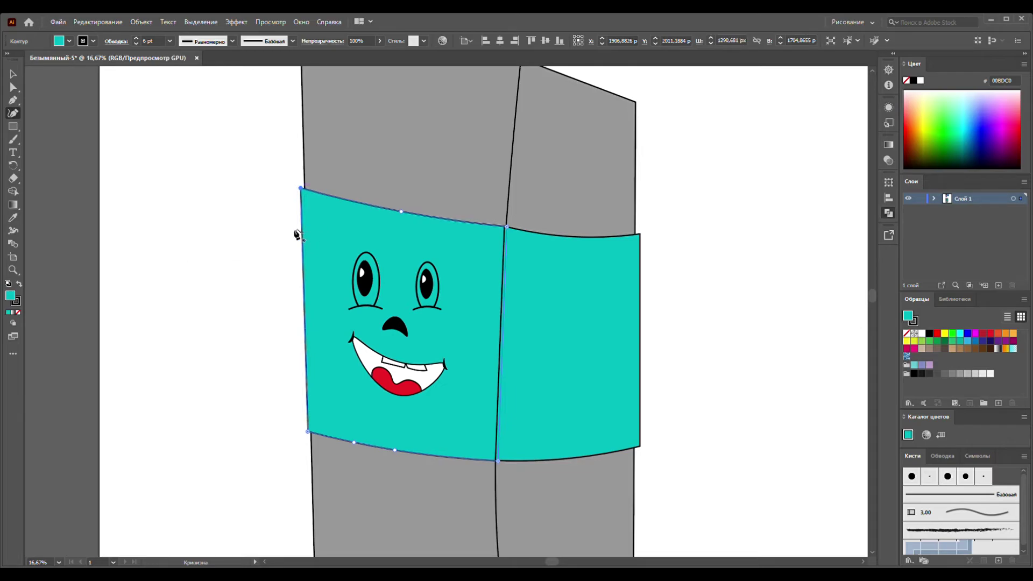
key(ctrl+minus)
key(ctrl+minus)
key(ctrl+minus)
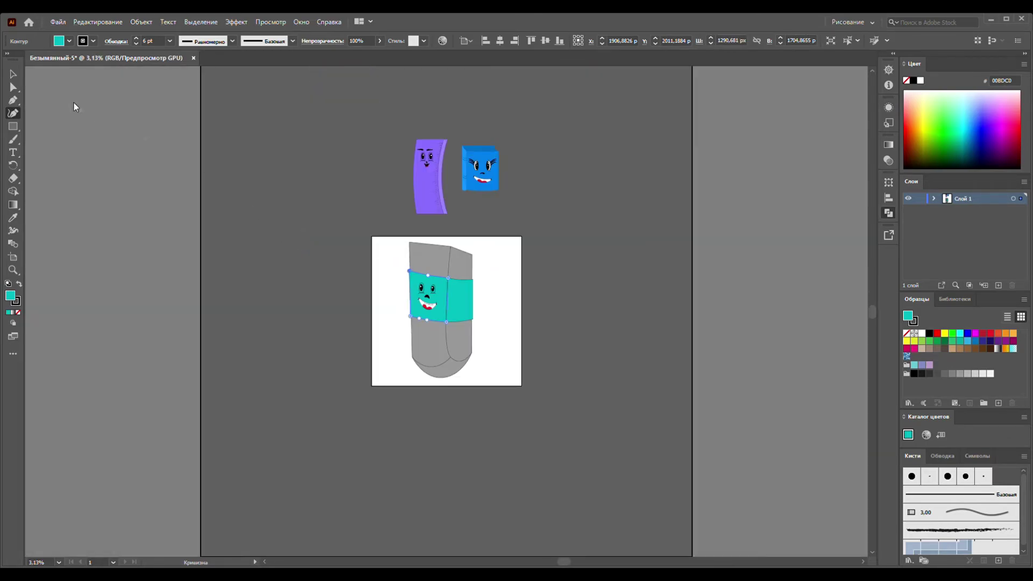
- Undo the stray two-point path accidentally started on the canvas
click(58, 85)
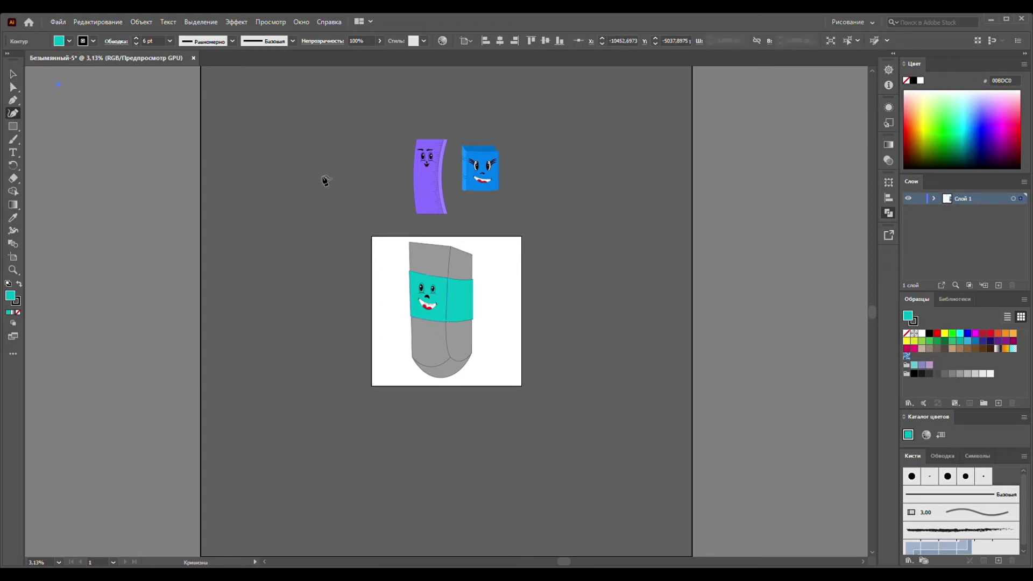
click(322, 175)
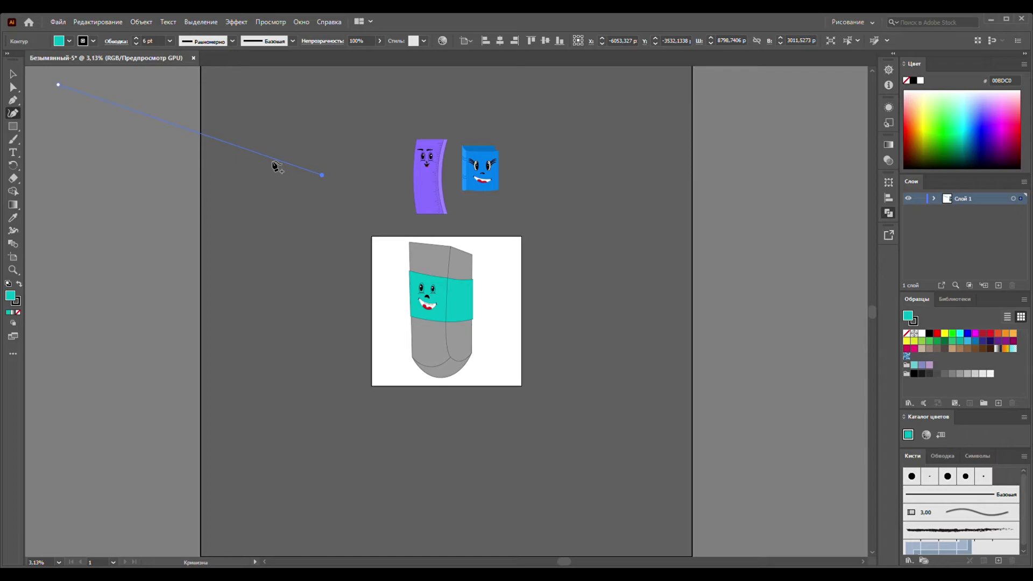
key(ctrl+z)
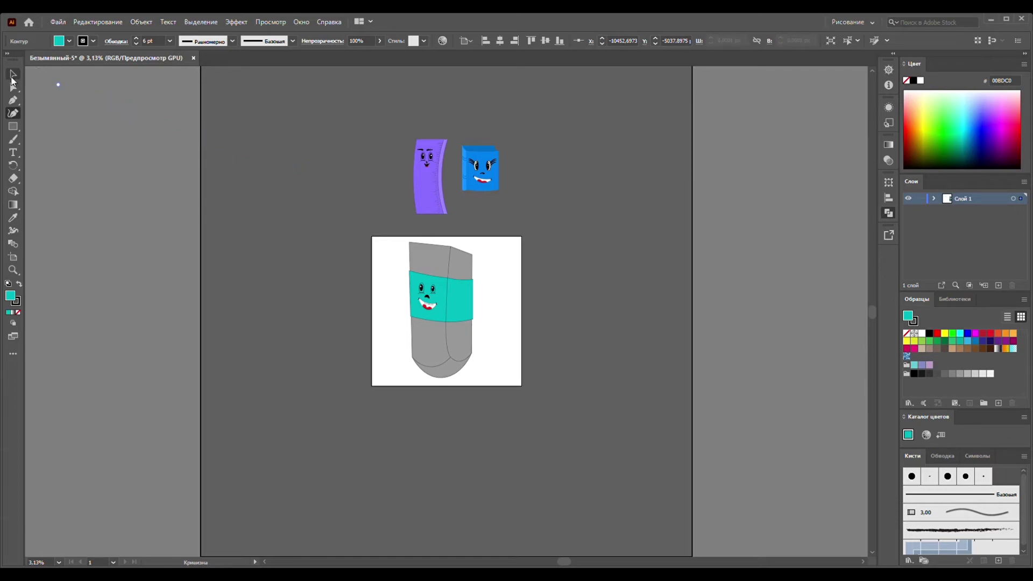
key(ctrl+z)
click(11, 77)
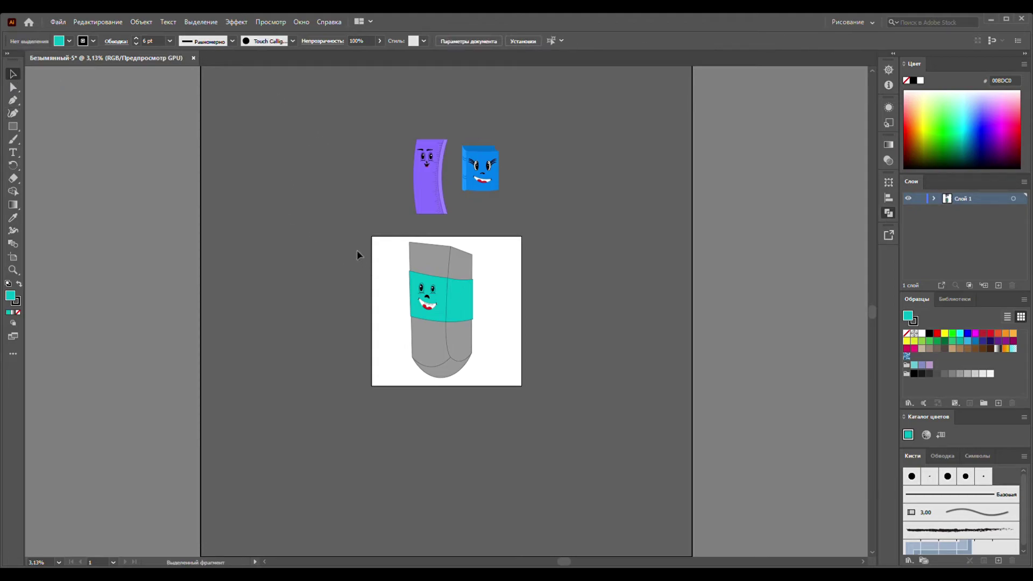
- Group the eraser's parts and move the group beside the blue cube
click(477, 344)
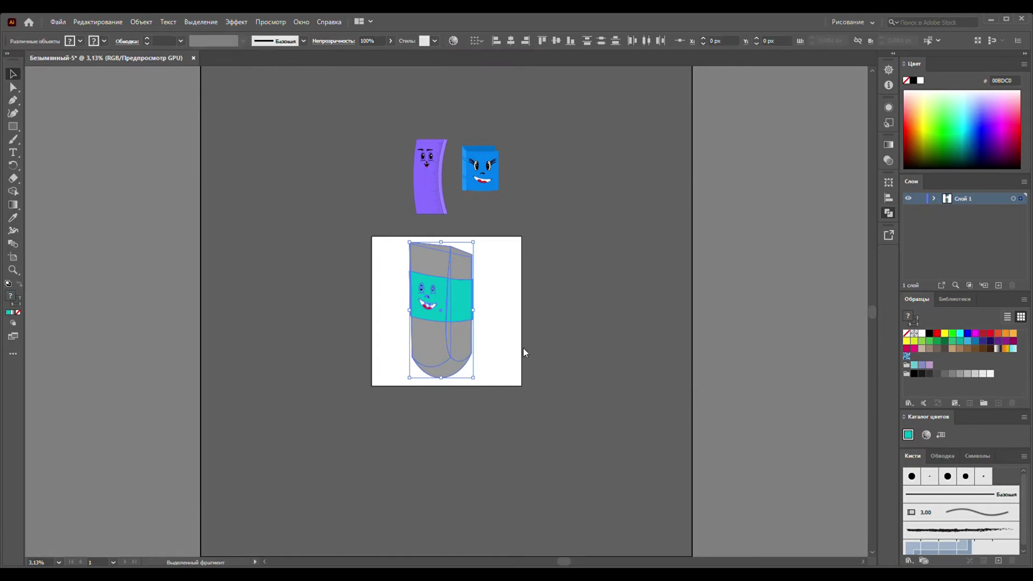
key(ctrl+g)
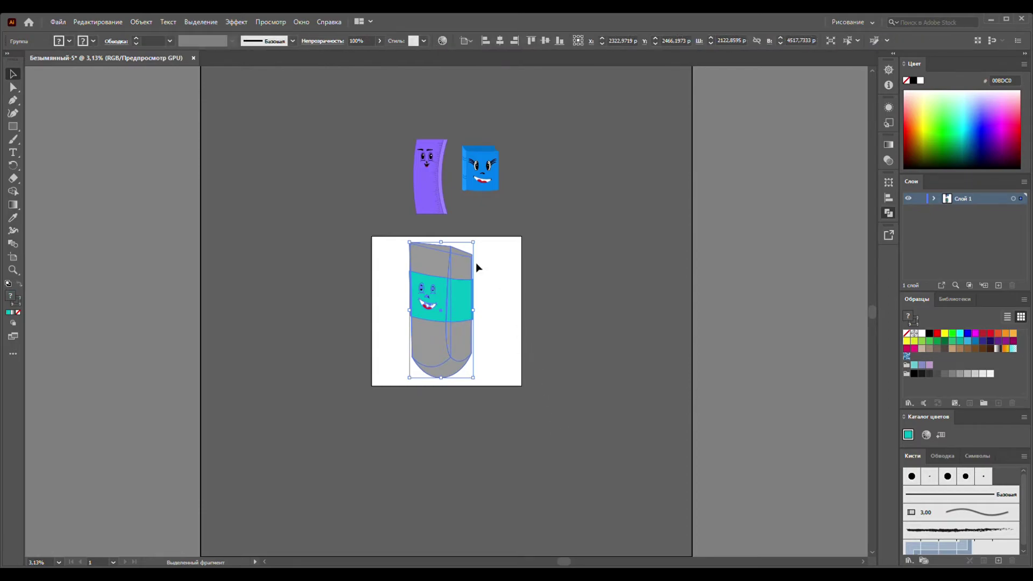
drag(473, 242, 472, 316)
drag(440, 349, 430, 326)
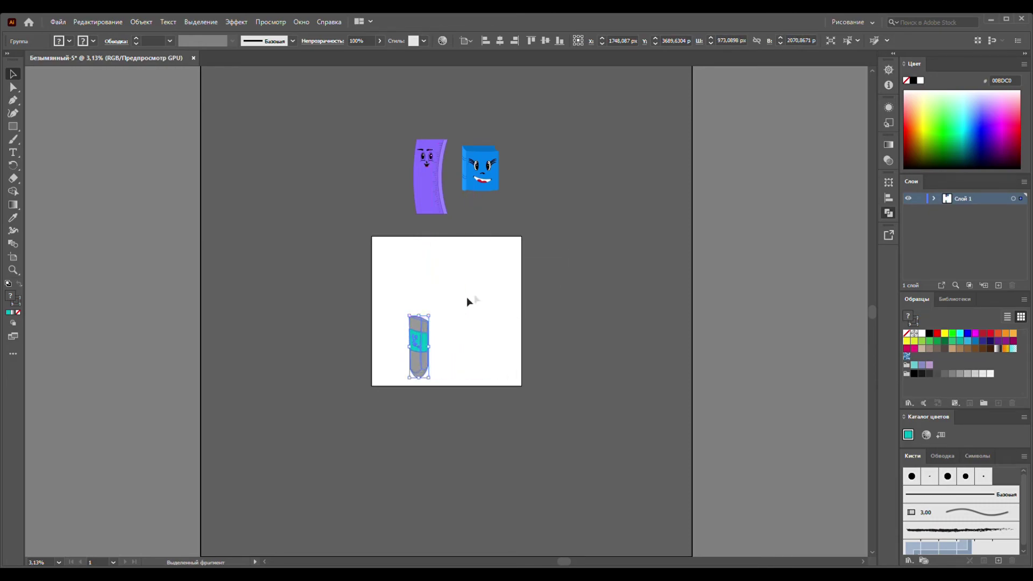
key(ctrl+z)
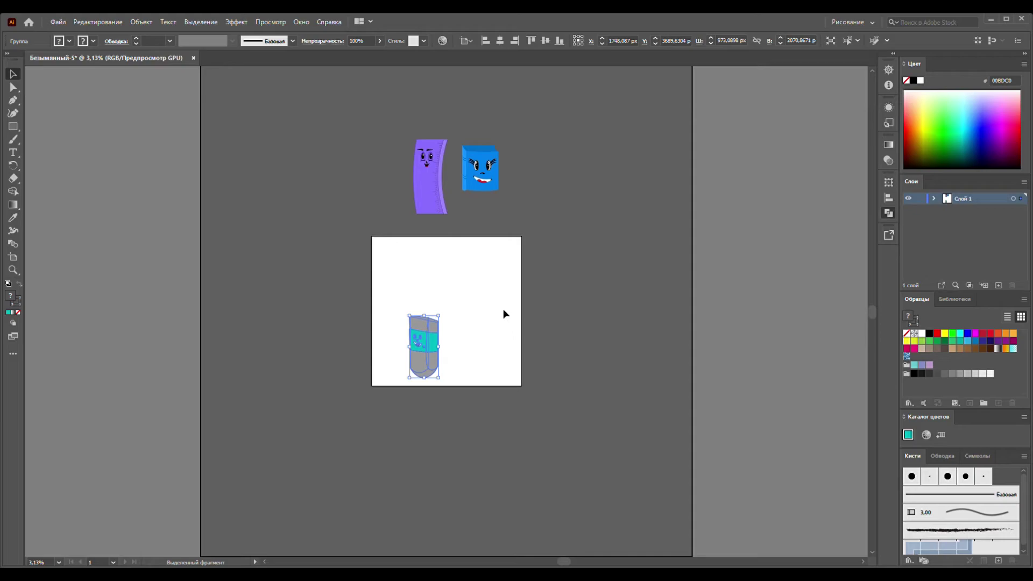
drag(427, 345, 542, 175)
click(580, 214)
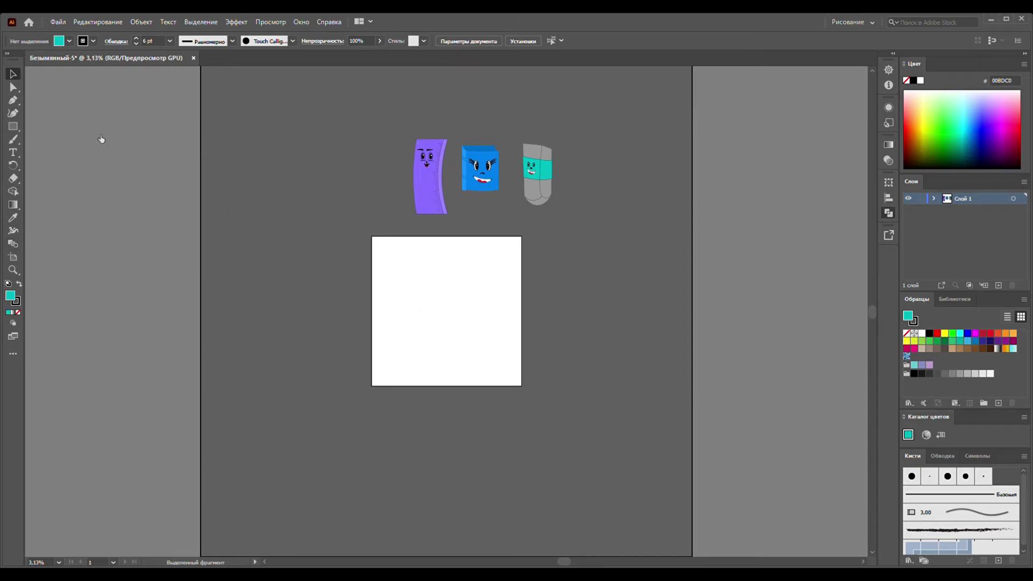
click(13, 126)
- Draw a tall rectangle on the artboard and colour it orange
mouse_move(408, 274)
mouse_down()
mouse_move(420, 362)
mouse_move(432, 363)
mouse_up()
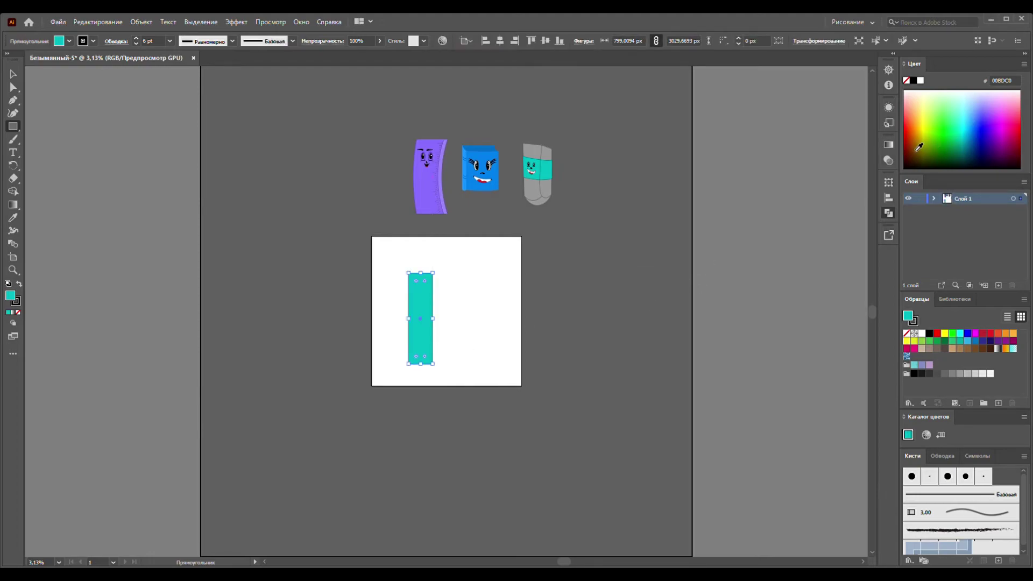
click(917, 143)
click(911, 136)
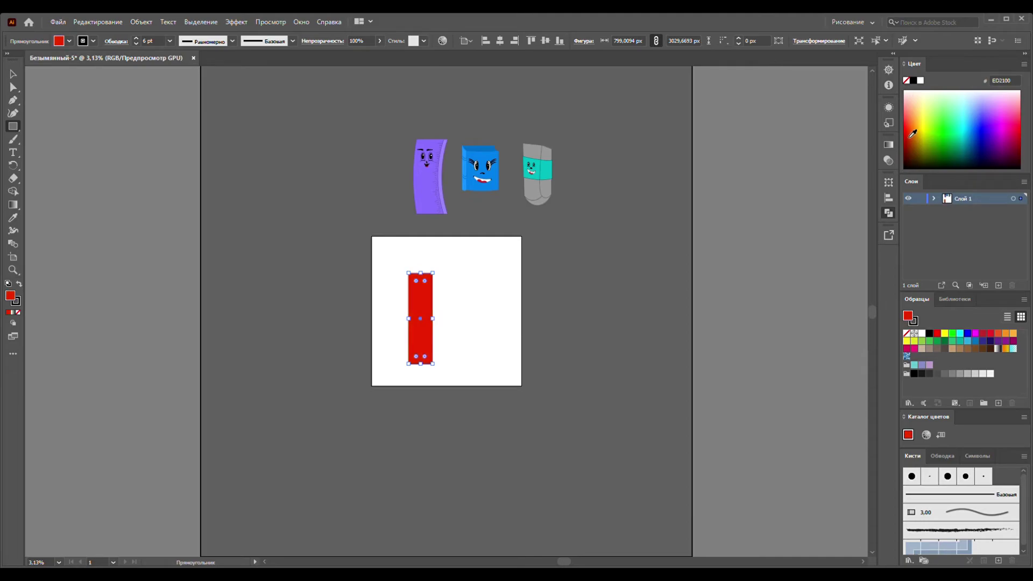
click(917, 130)
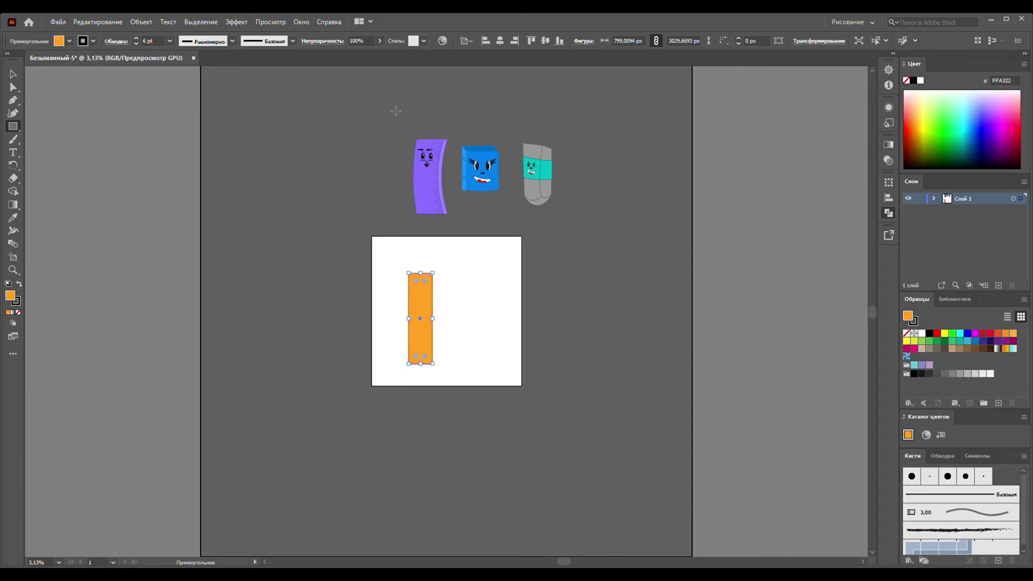
click(12, 75)
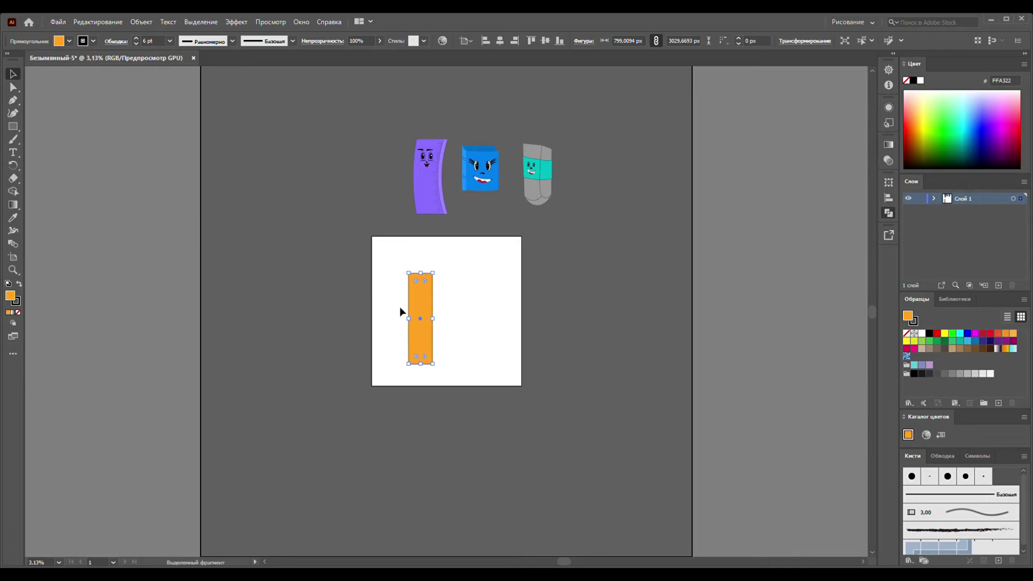
- Halve the rectangle's width, duplicate it into three adjoining strips, and align their bottoms
scroll(433, 336, down, 1)
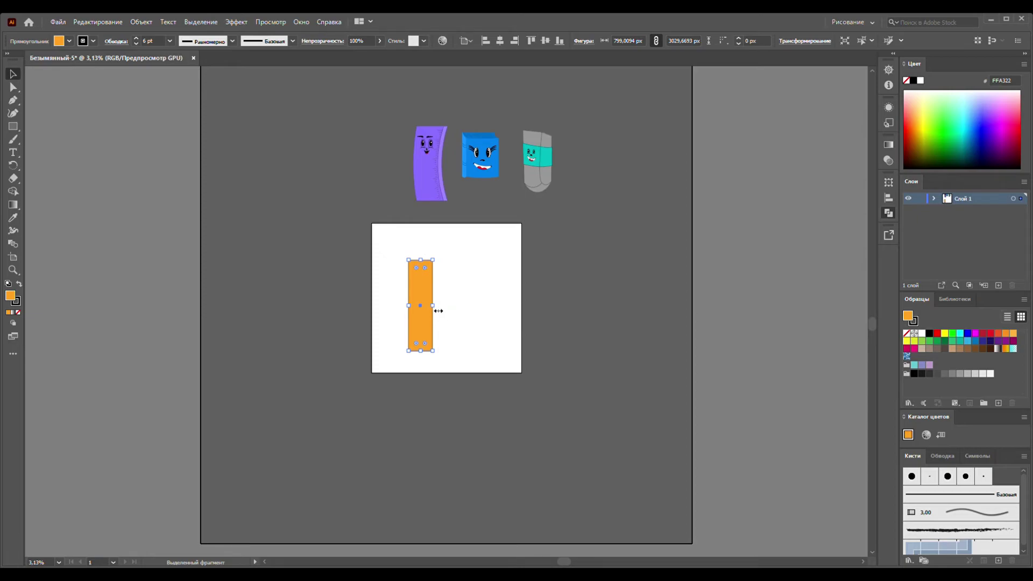
drag(434, 311, 422, 310)
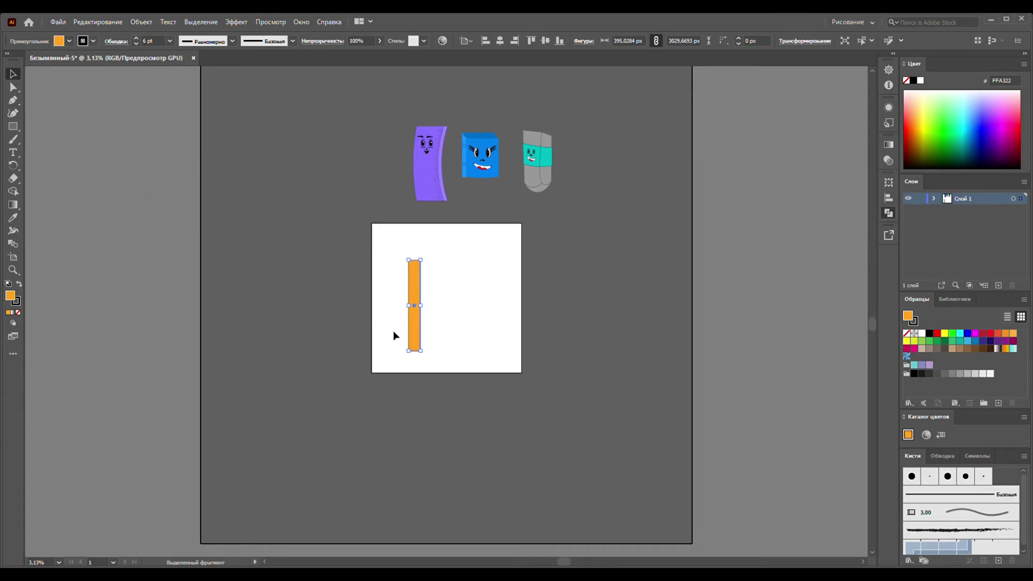
drag(415, 306, 436, 305)
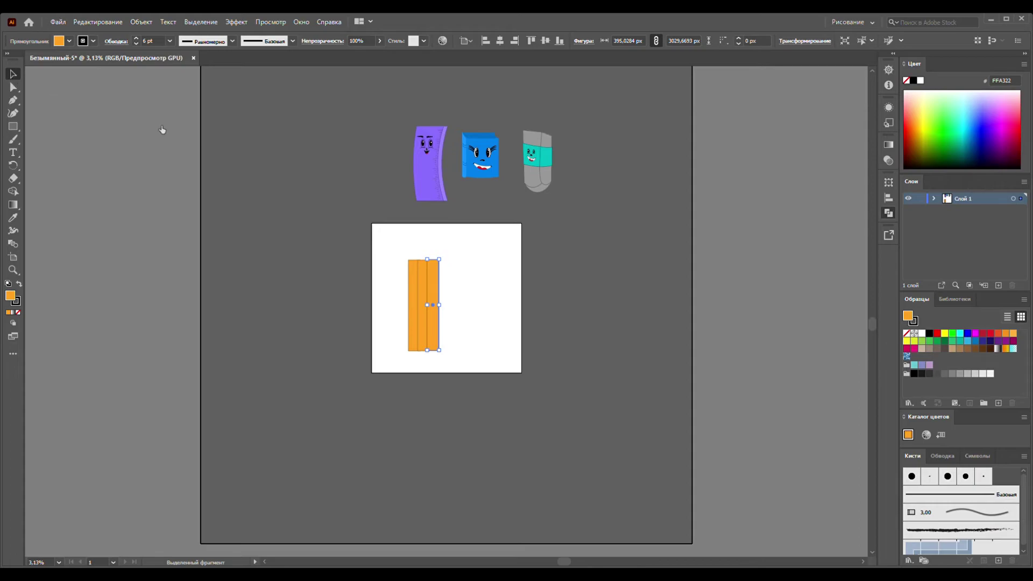
drag(403, 253, 503, 341)
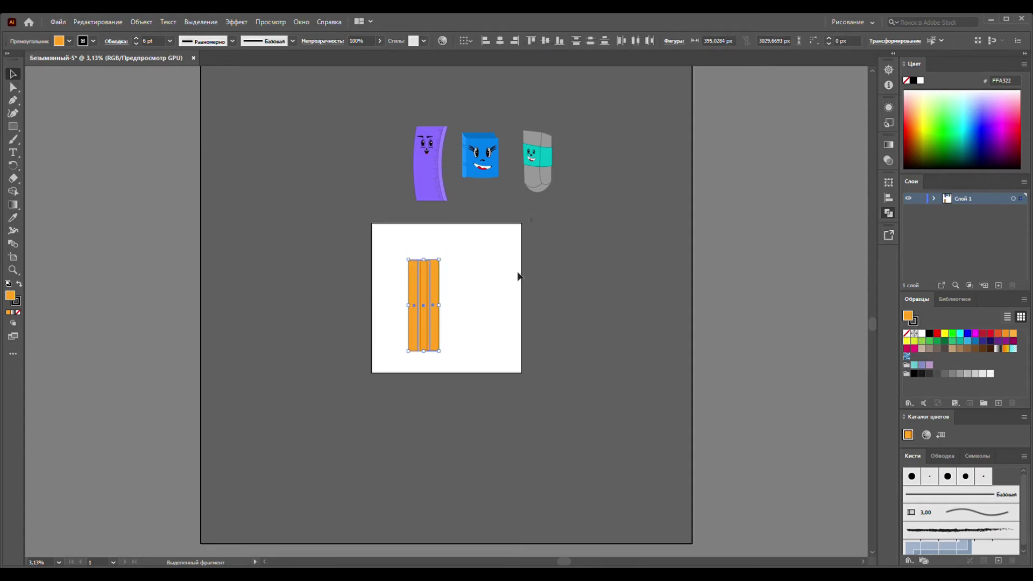
click(561, 46)
click(590, 194)
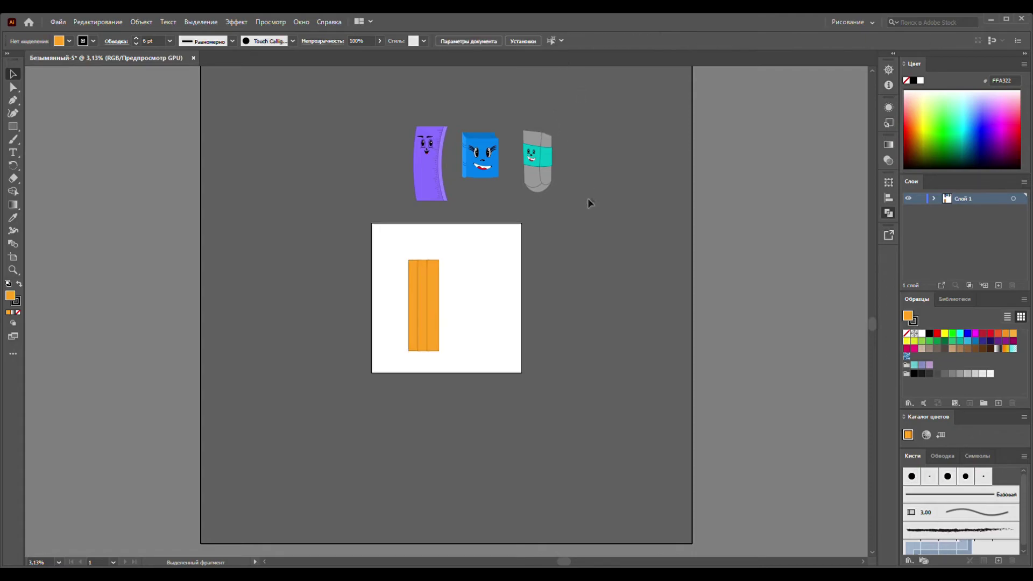
drag(391, 268, 472, 330)
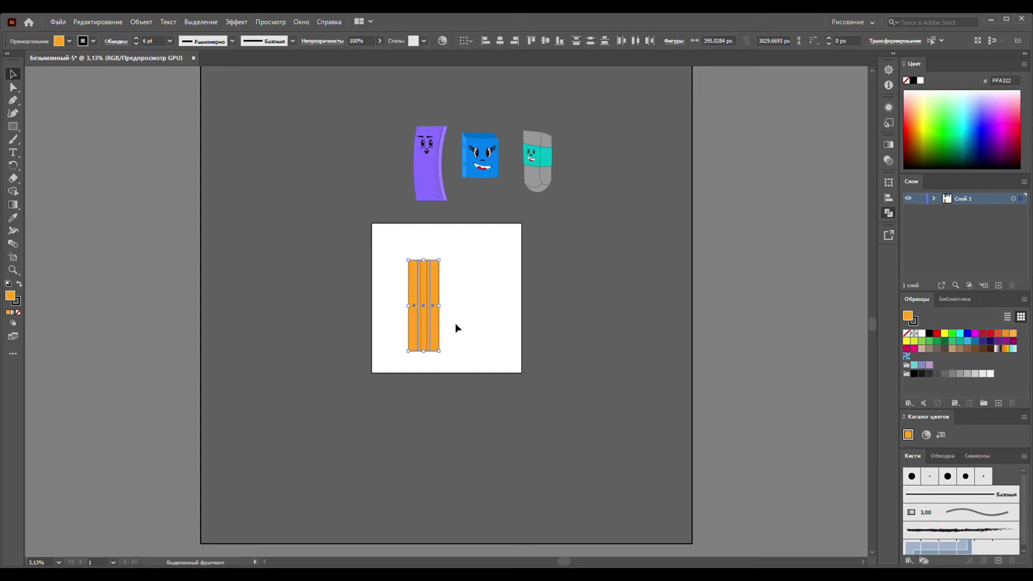
scroll(437, 325, up, 3)
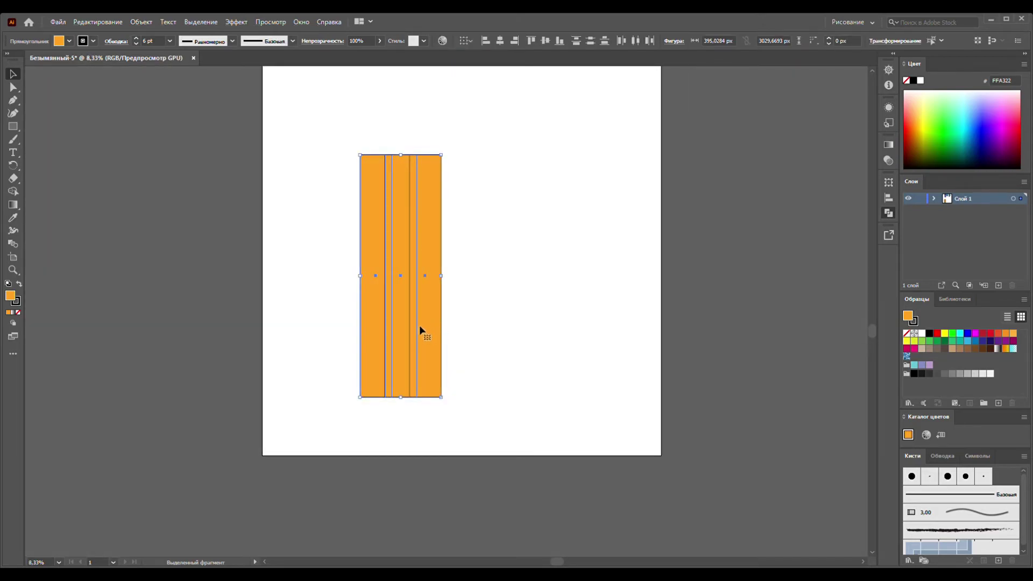
- Duplicate the three orange strips slightly higher up
click(472, 320)
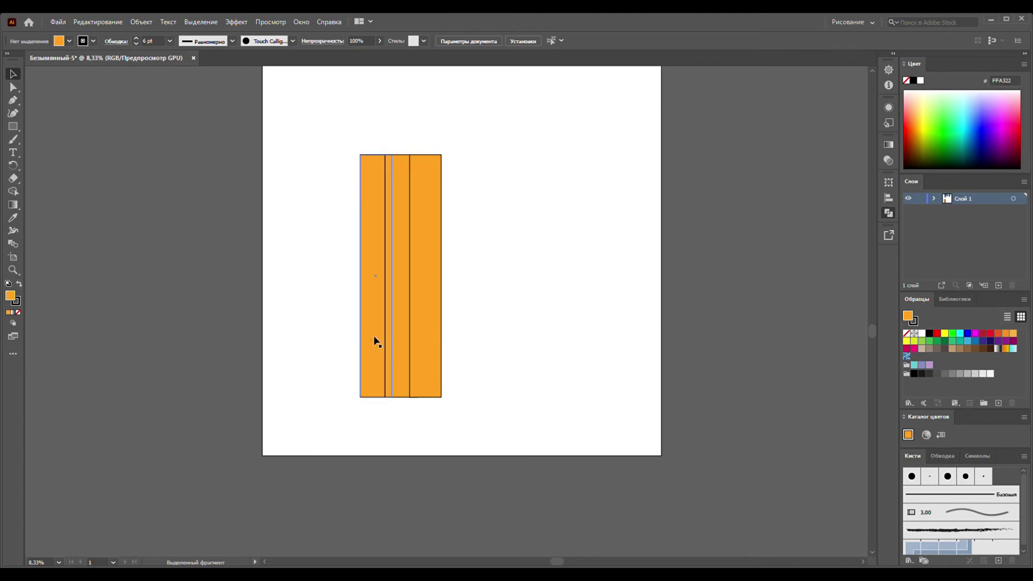
mouse_move(334, 317)
mouse_down()
mouse_move(492, 386)
mouse_move(463, 365)
mouse_up()
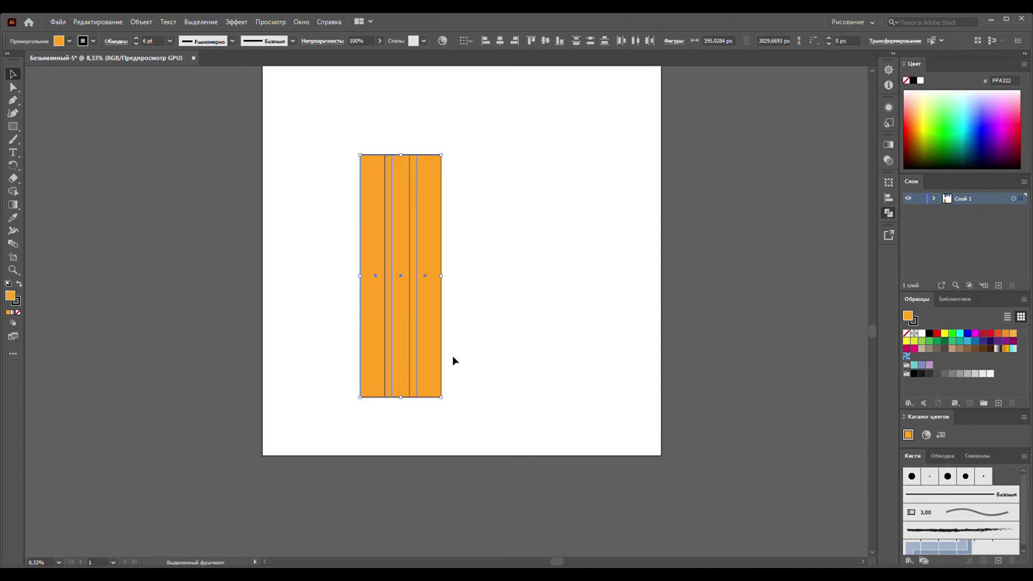
drag(434, 355, 435, 356)
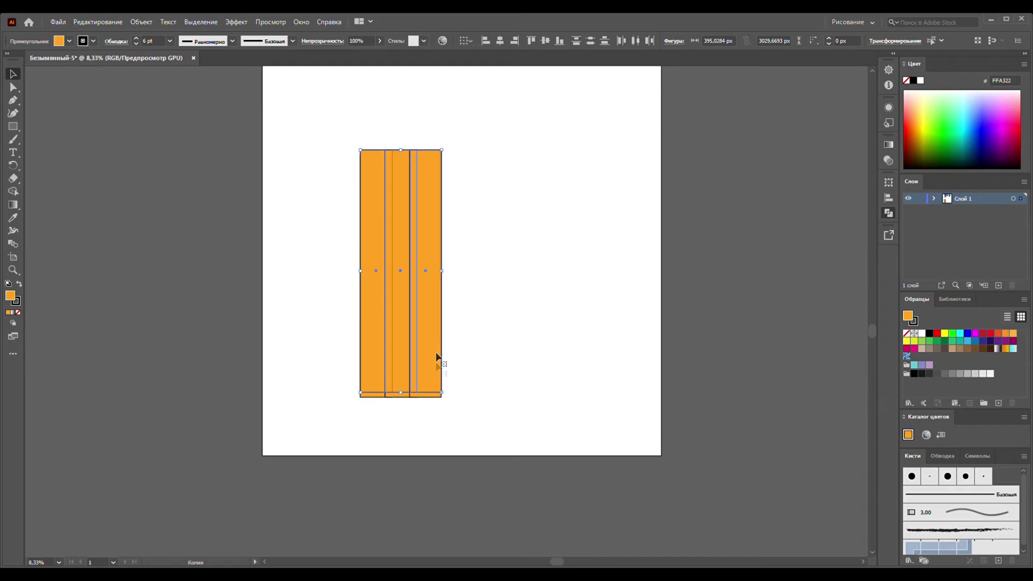
scroll(454, 414, up, 1)
click(354, 437)
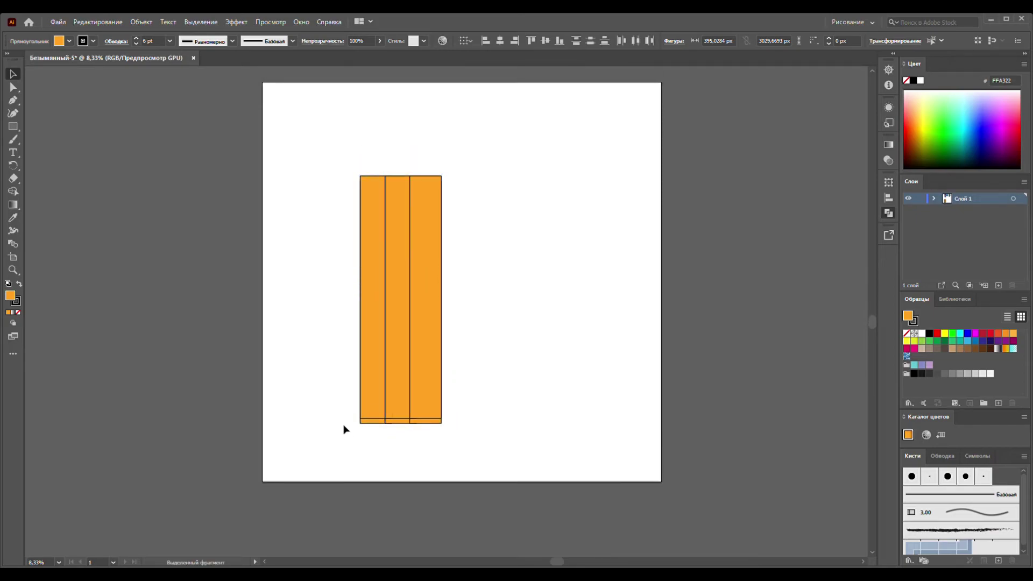
- Turn the bottom-edge strip black and place the tip's first point at the body's top-left corner
drag(346, 424, 443, 426)
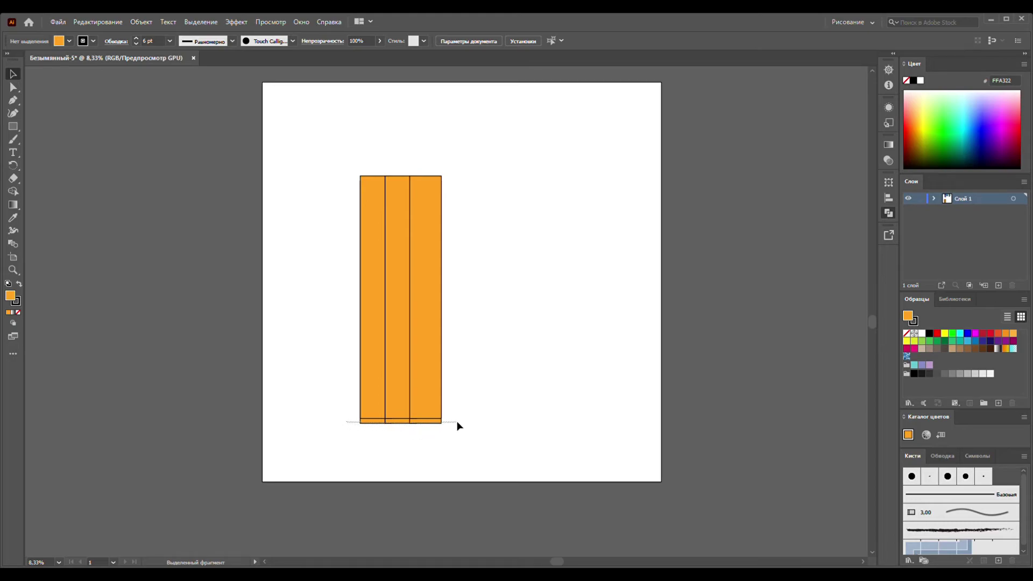
drag(442, 425, 463, 421)
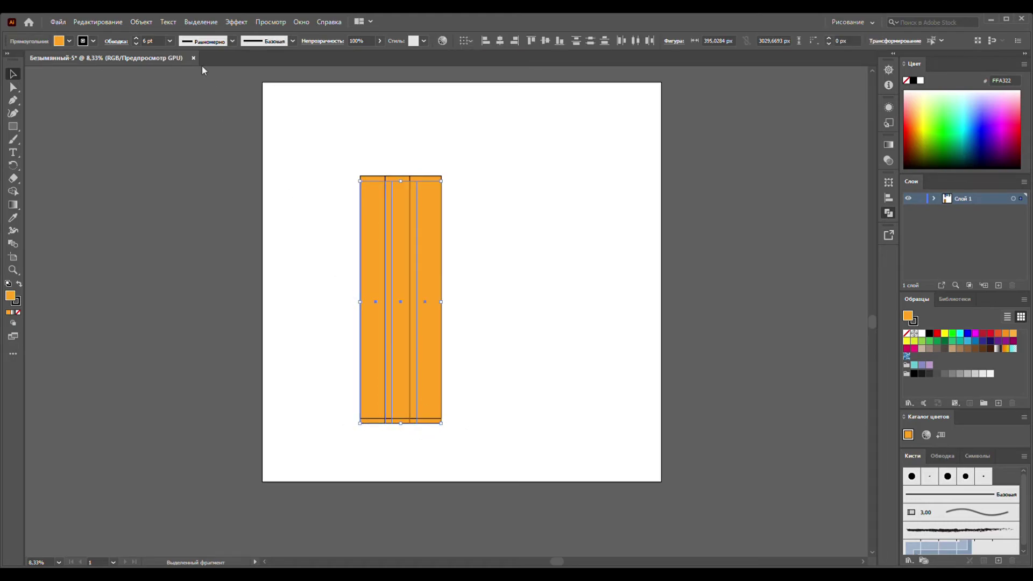
click(23, 290)
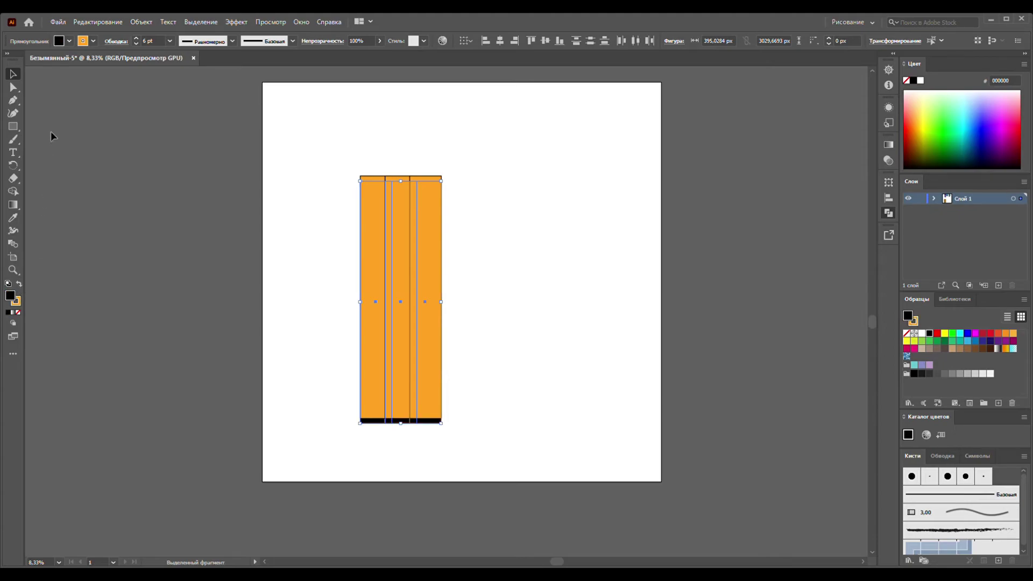
click(46, 97)
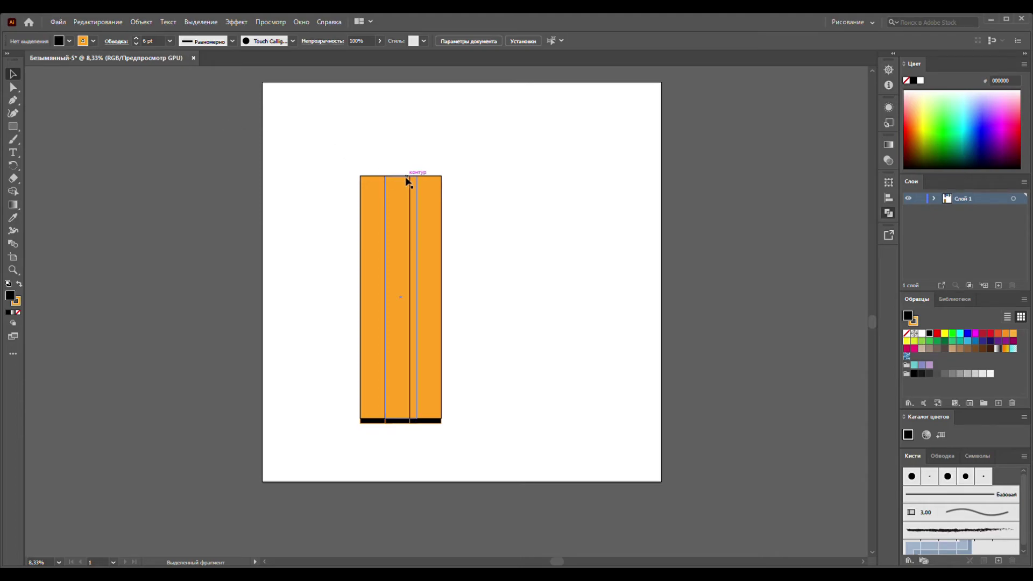
click(13, 100)
click(360, 176)
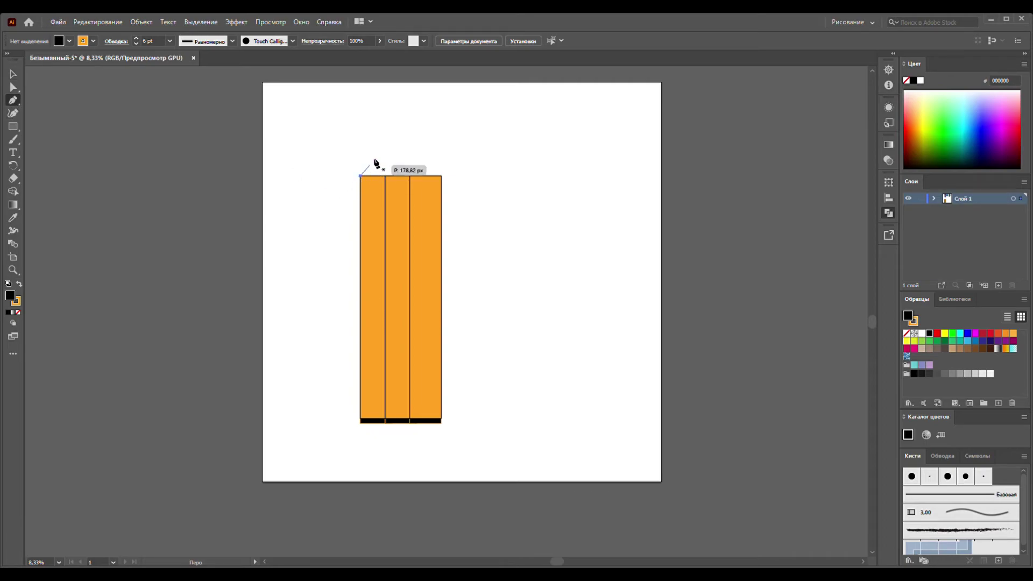
- Close the tip path through an apex above the body, with zigzag notches along its base
click(401, 79)
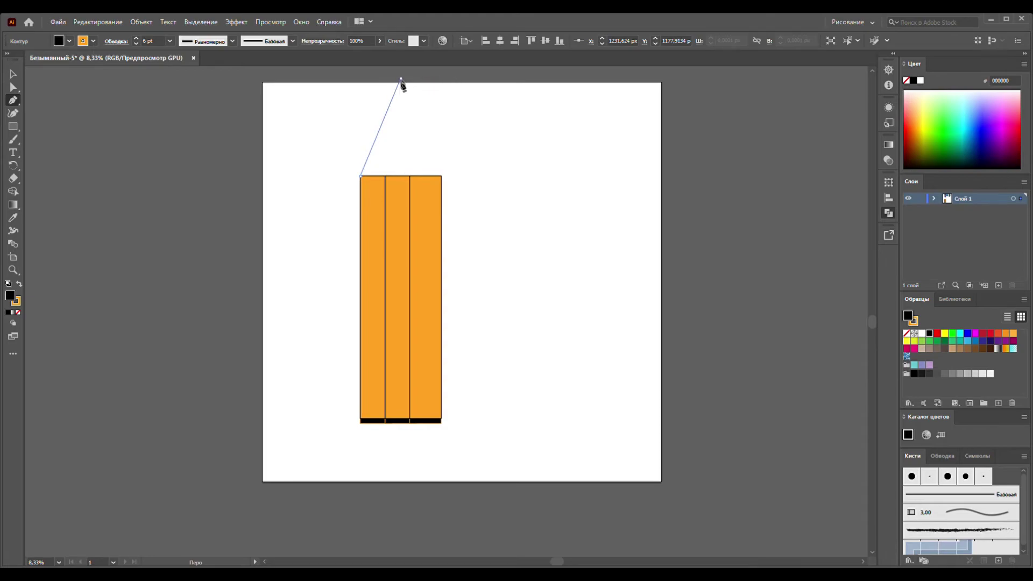
click(441, 176)
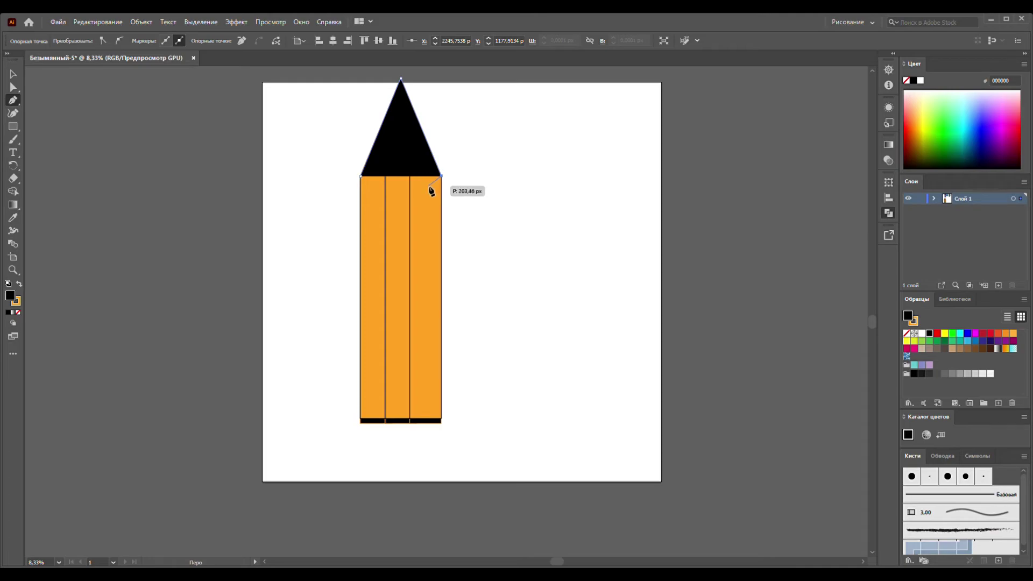
click(422, 191)
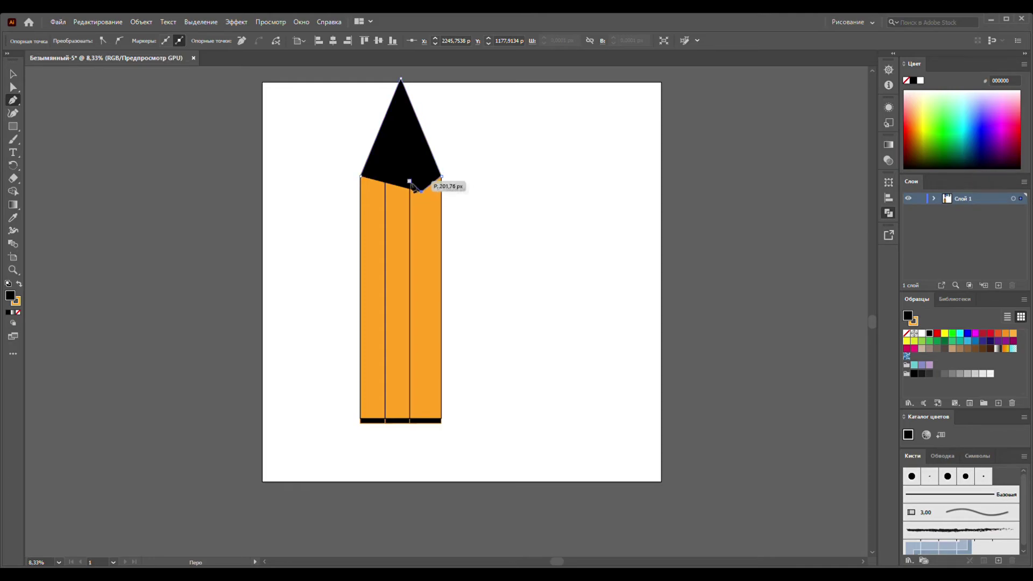
click(403, 174)
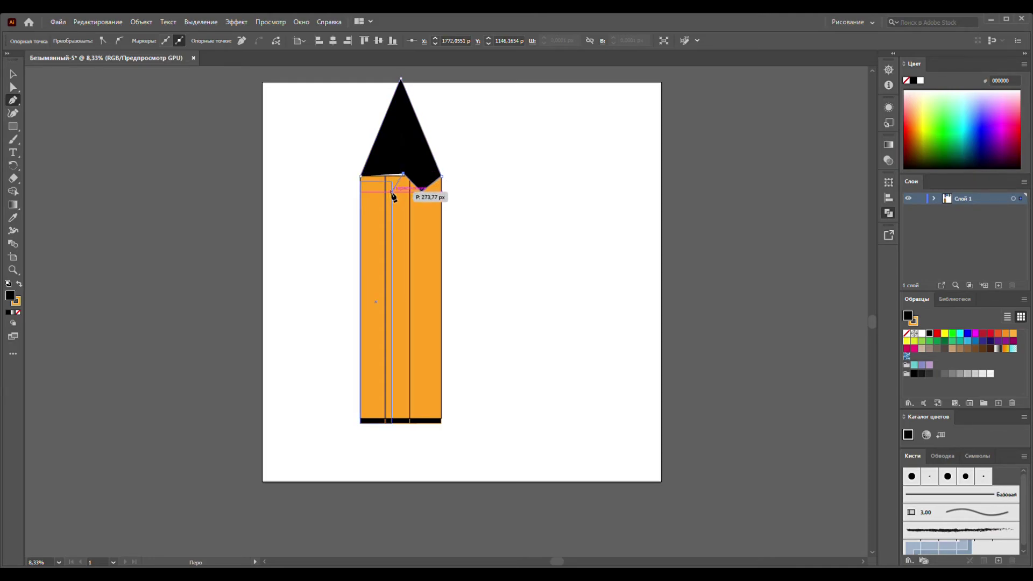
click(392, 192)
click(360, 176)
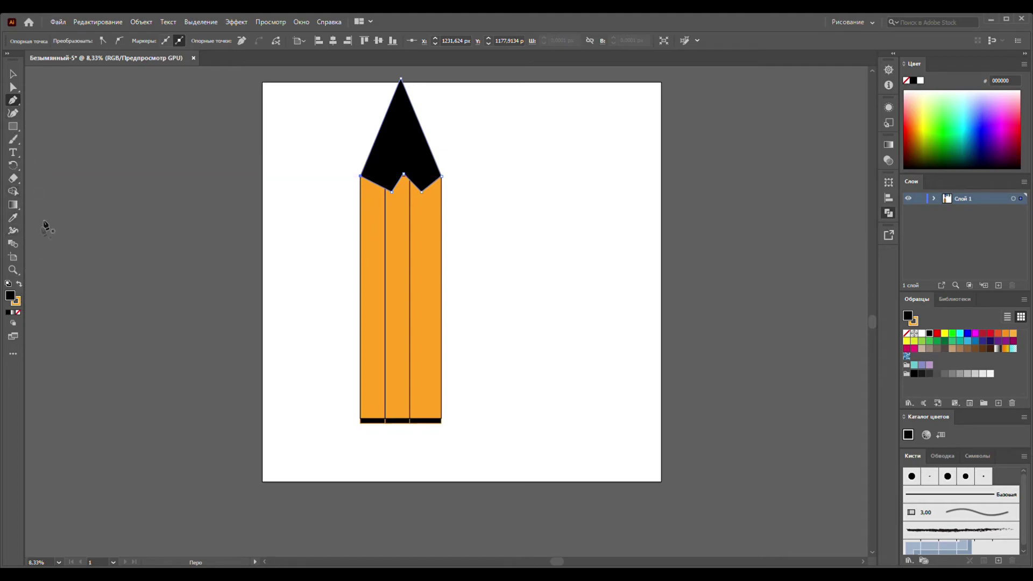
click(43, 111)
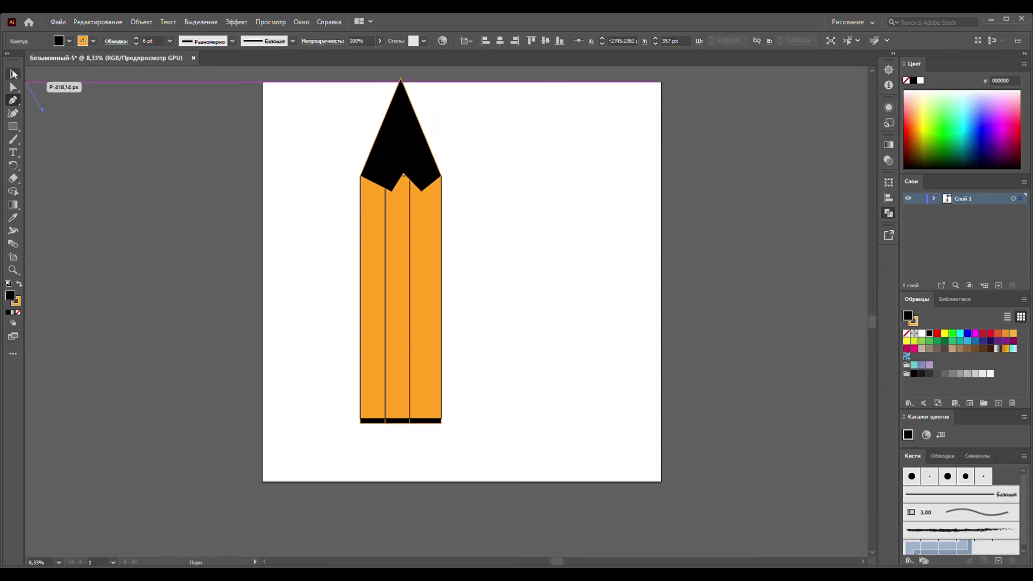
- Delete the stray point off the page and select the black pencil tip for reshaping
click(12, 74)
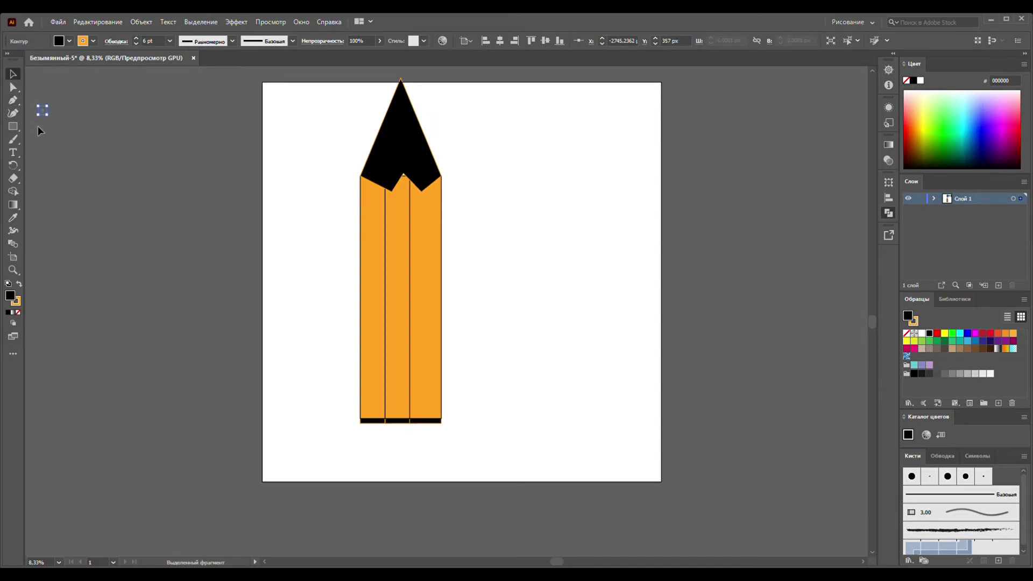
click(38, 126)
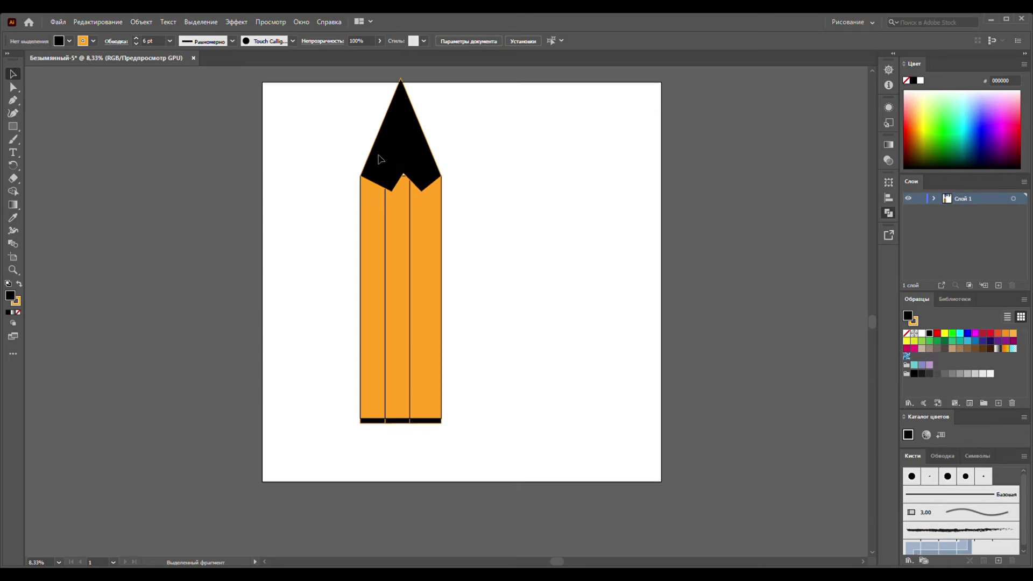
click(440, 183)
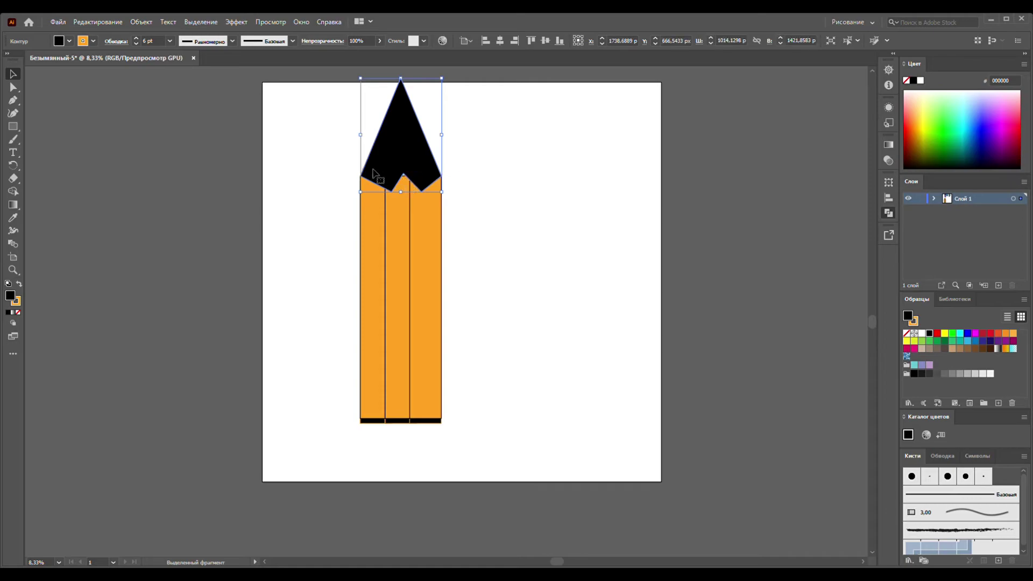
click(12, 100)
click(14, 114)
scroll(395, 203, up, 2)
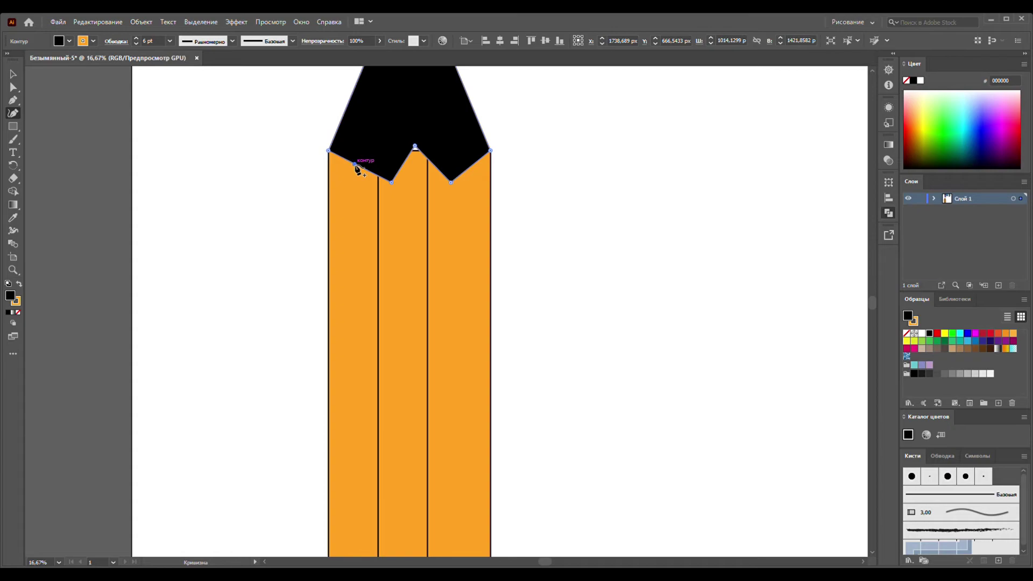
- Curve the tip's notched lower edge into wavy scallops and fill it orange
mouse_move(371, 171)
mouse_down()
mouse_move(381, 152)
mouse_move(417, 156)
mouse_up()
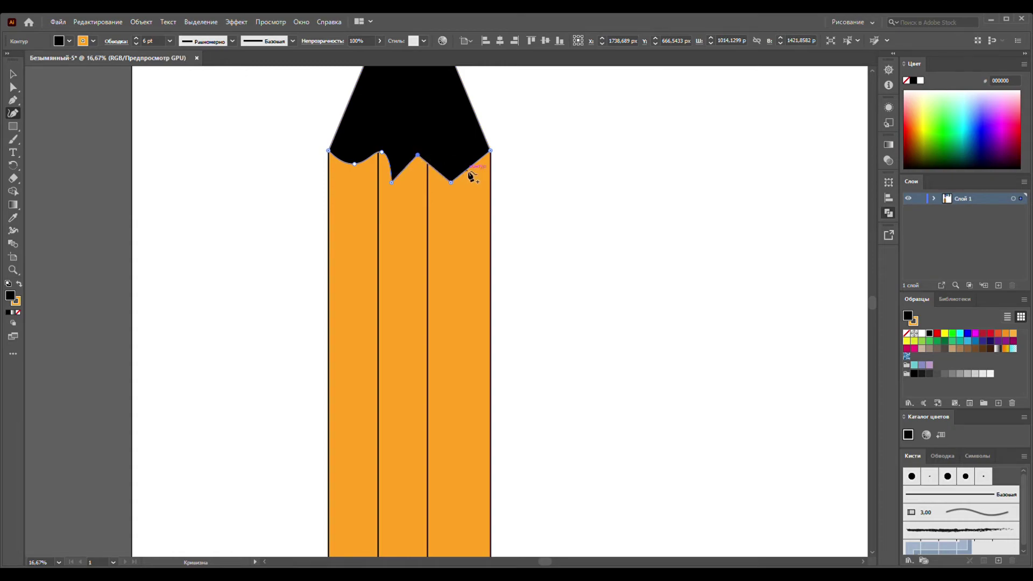
mouse_move(469, 168)
mouse_down()
mouse_move(462, 162)
mouse_move(487, 175)
mouse_up()
drag(353, 170, 353, 175)
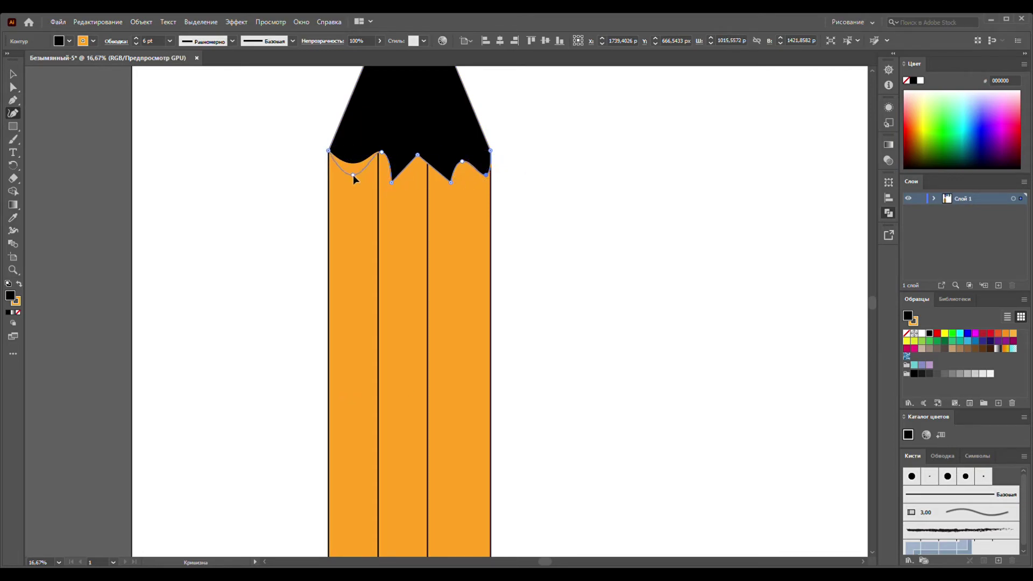
drag(364, 161, 358, 164)
scroll(411, 162, up, 1)
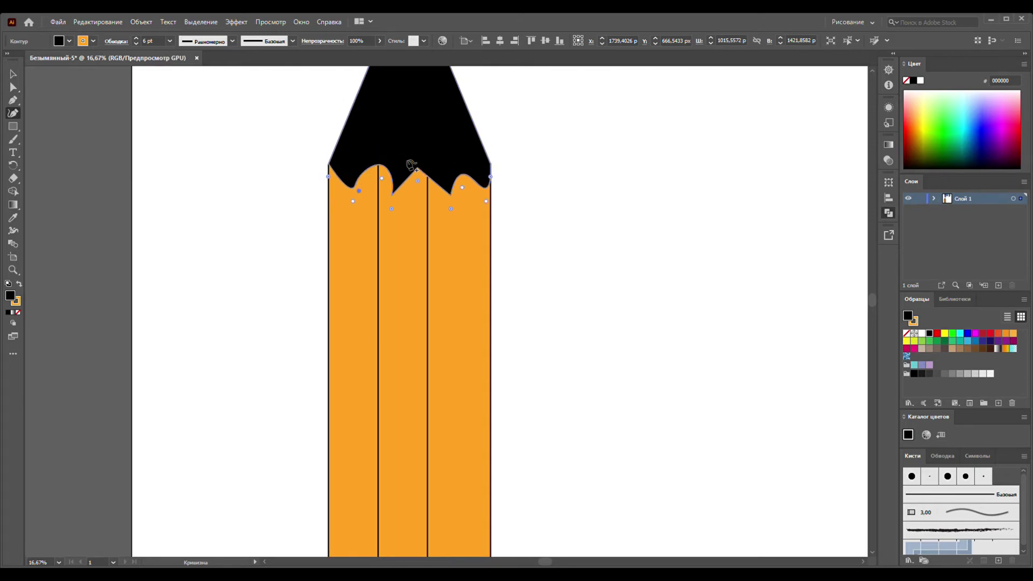
scroll(410, 162, up, 2)
scroll(410, 162, up, 2)
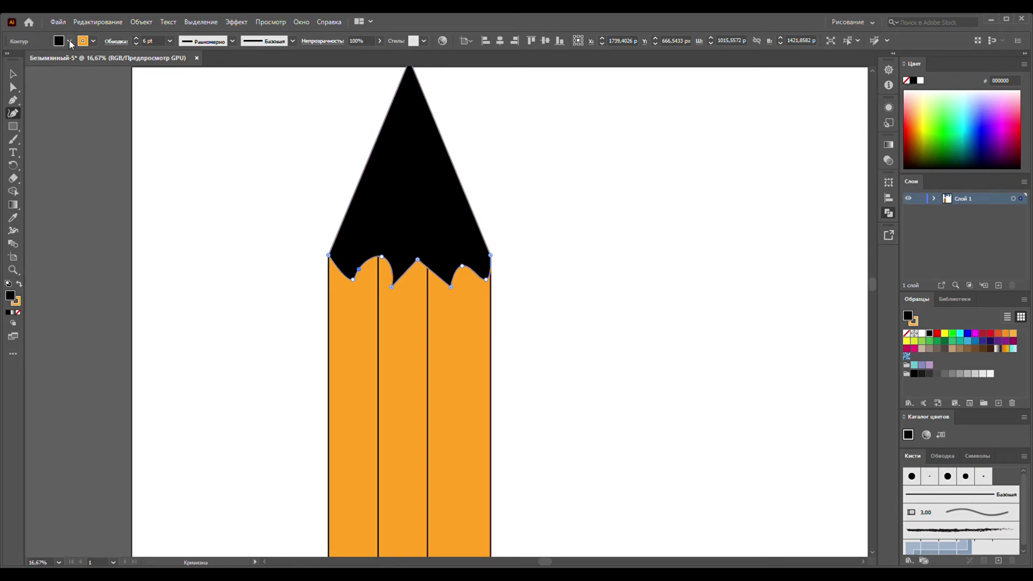
click(21, 285)
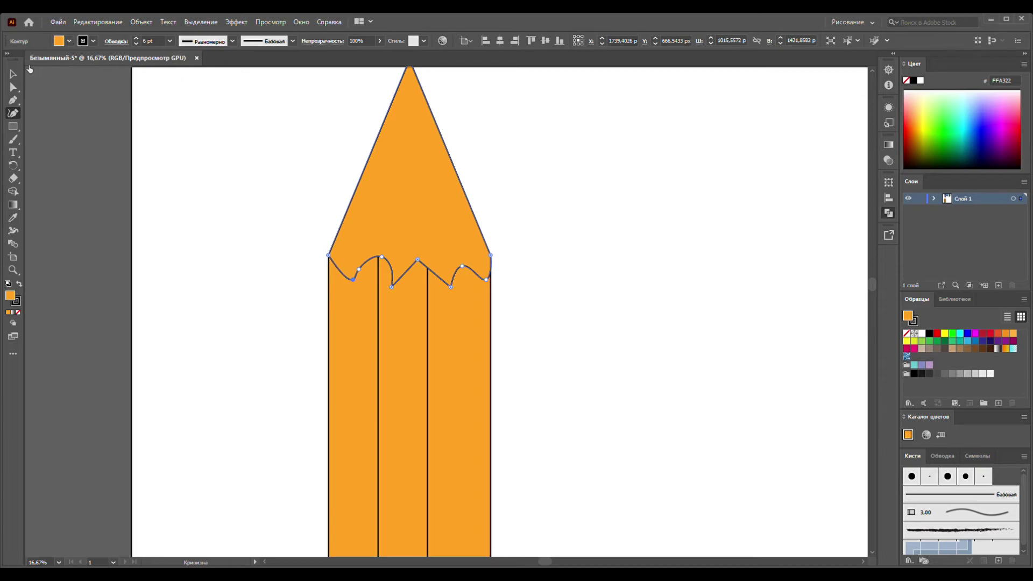
- Reset the pencil tip to the default white fill and black outline
key(d)
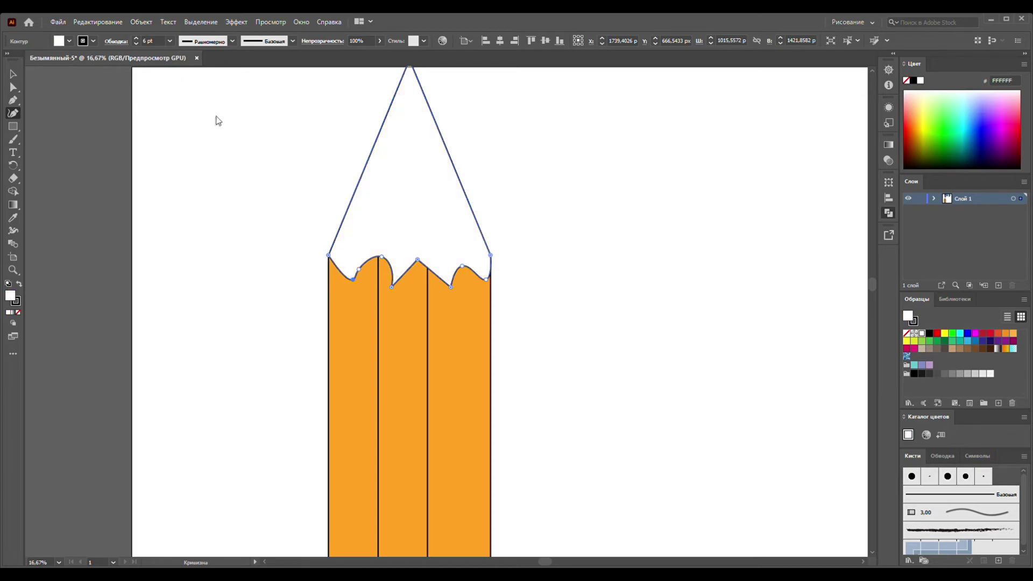
click(14, 74)
click(258, 134)
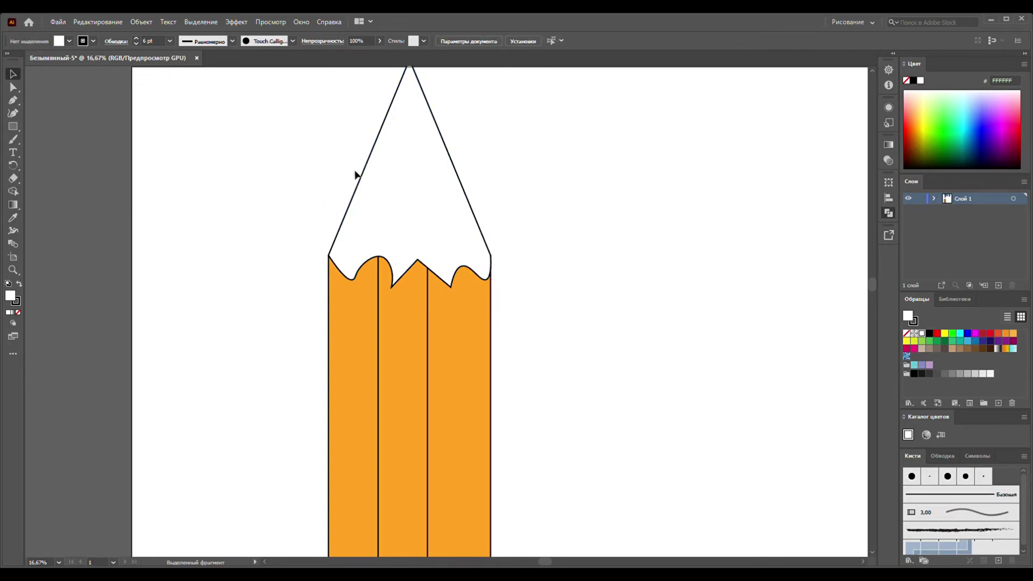
scroll(376, 184, up, 5)
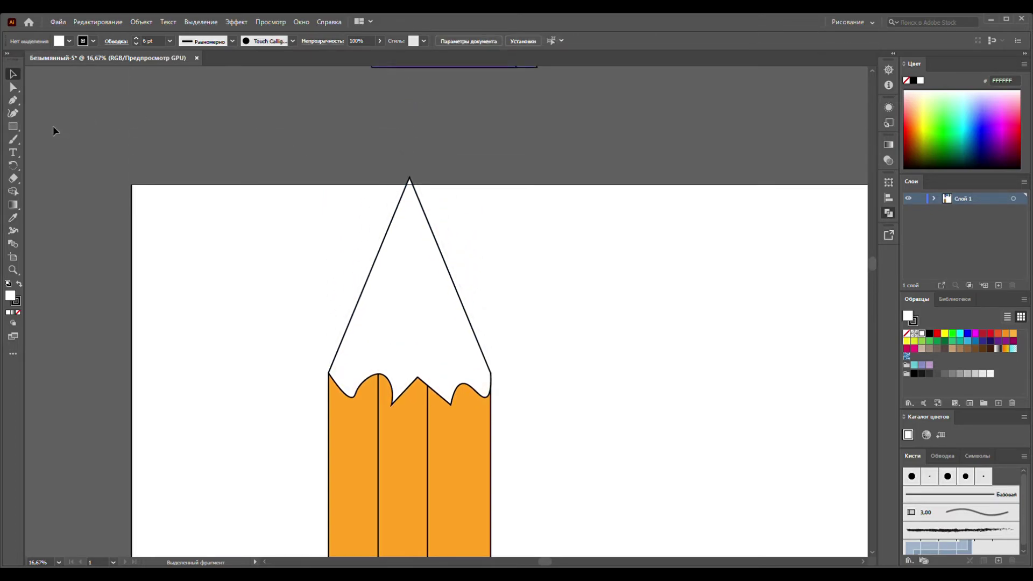
- Draw a rectangle over the tip, sample the body's orange into it, then delete it
click(14, 127)
drag(378, 170, 451, 260)
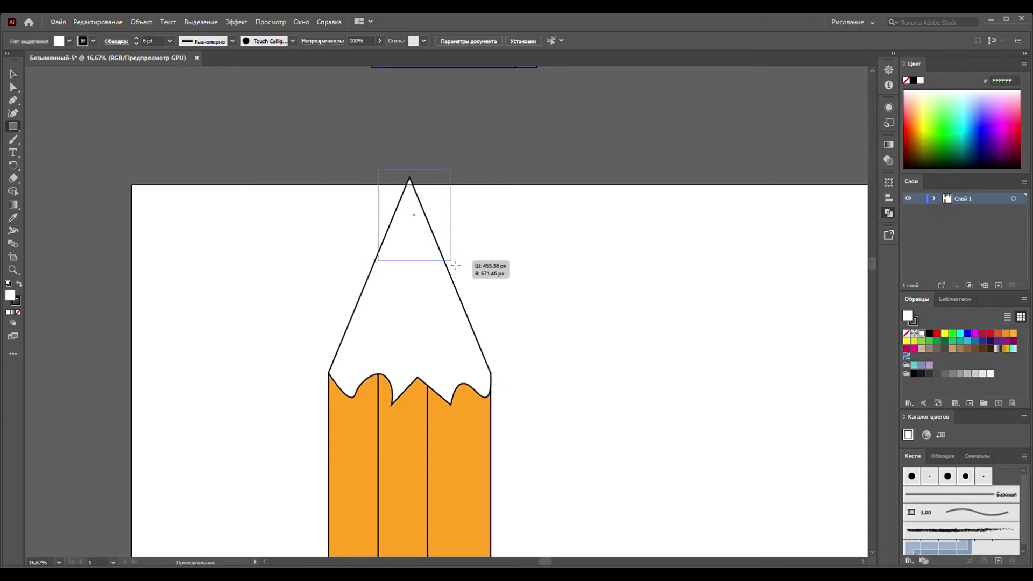
drag(455, 265, 456, 265)
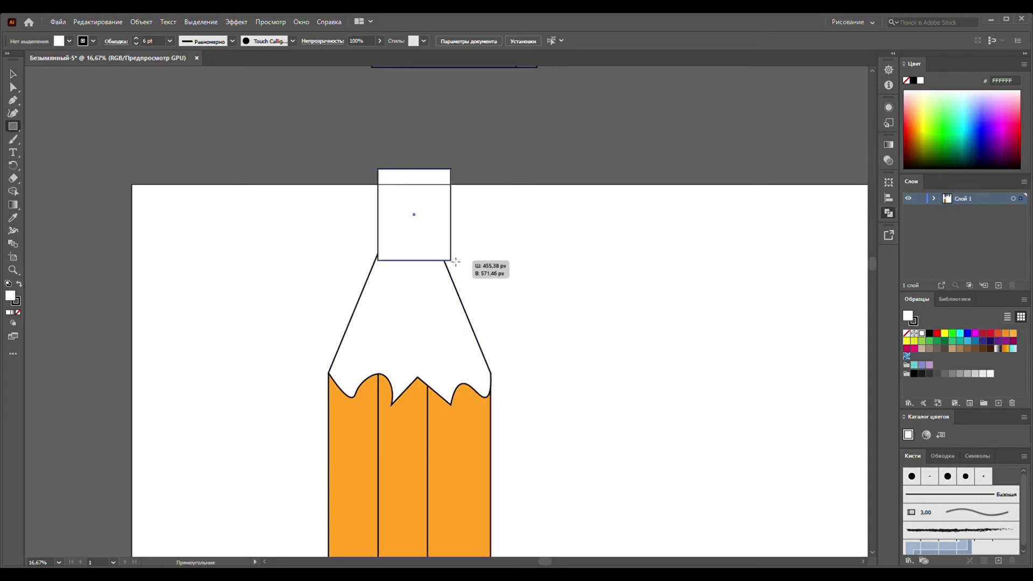
click(13, 76)
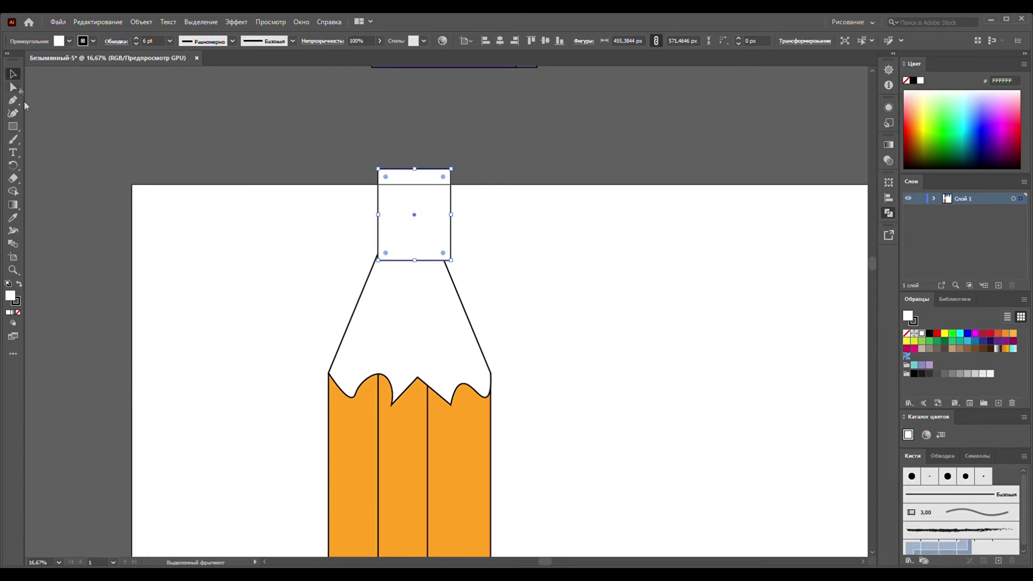
click(14, 218)
click(378, 426)
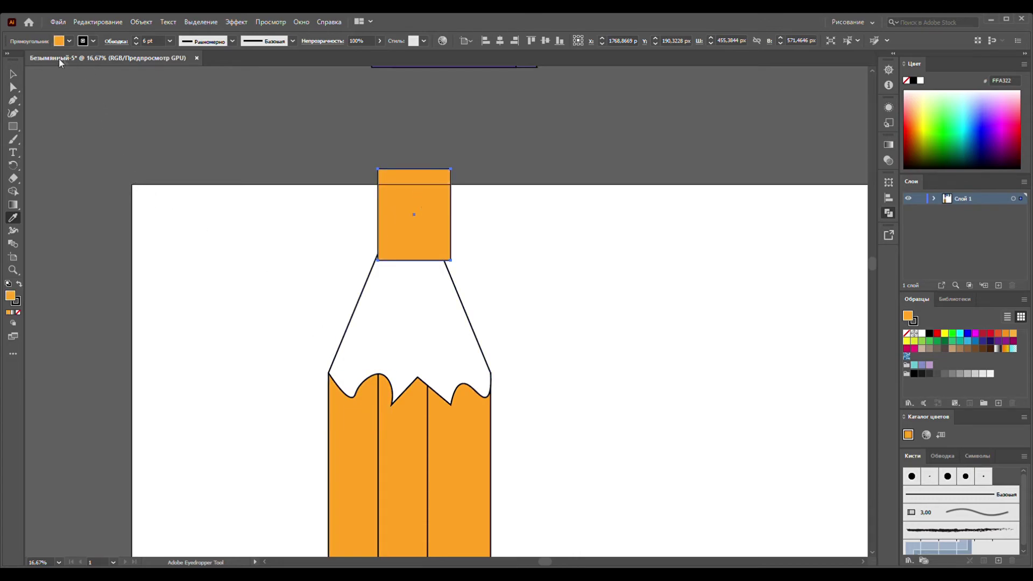
click(14, 78)
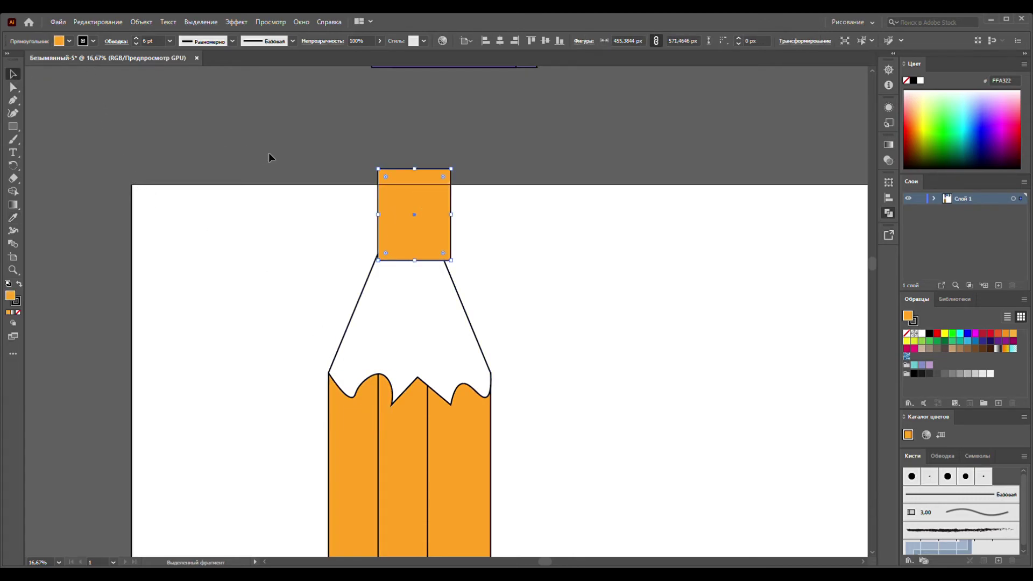
key(Delete)
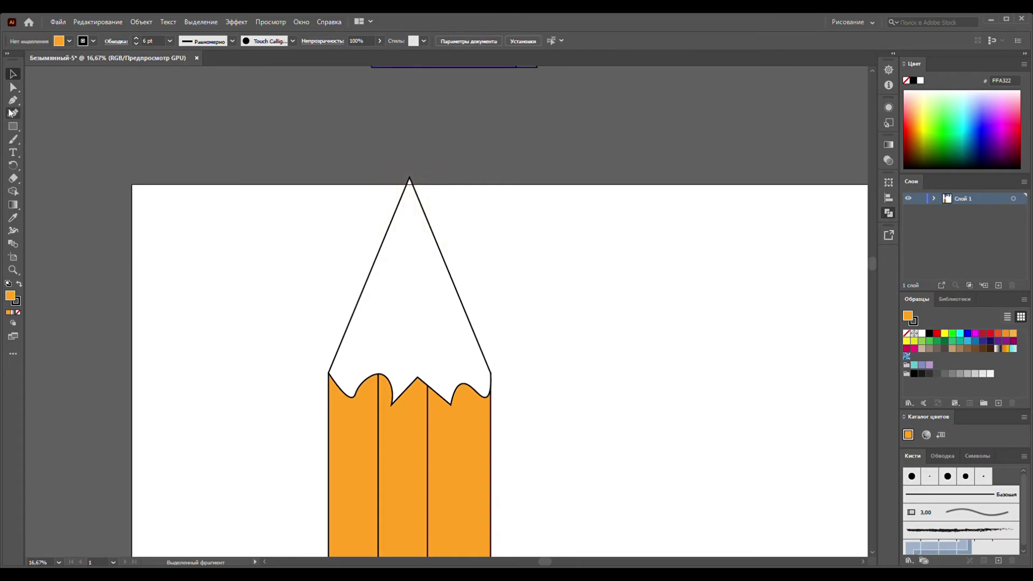
- Draw an orange triangular lead on the pencil tip, giving it a curved bottom edge
click(12, 100)
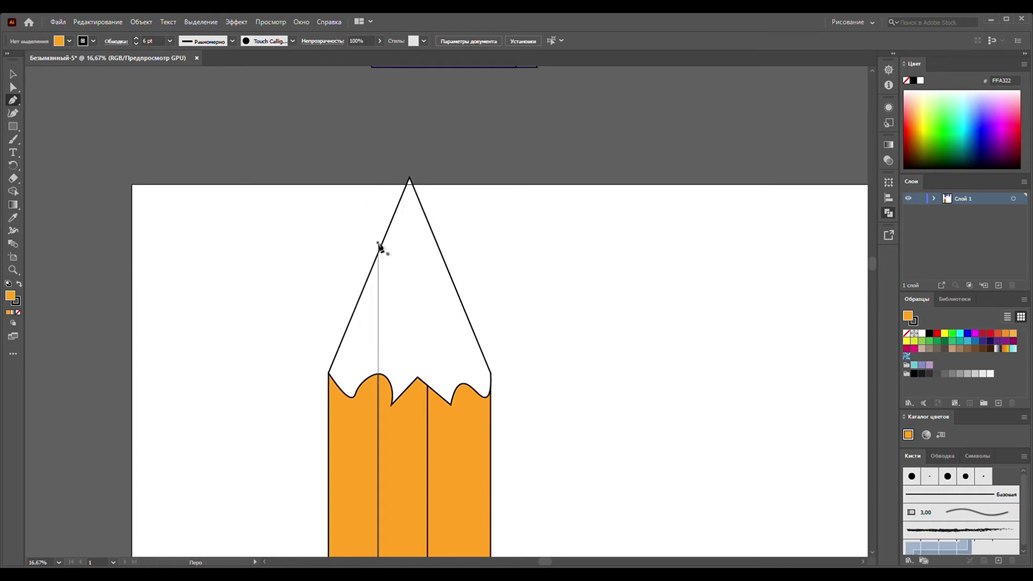
click(380, 249)
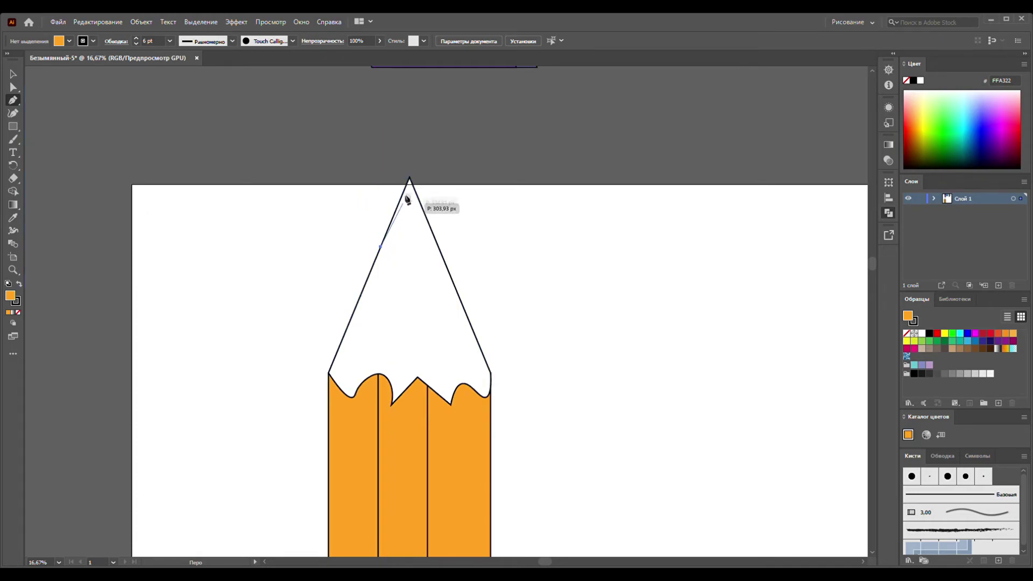
click(410, 178)
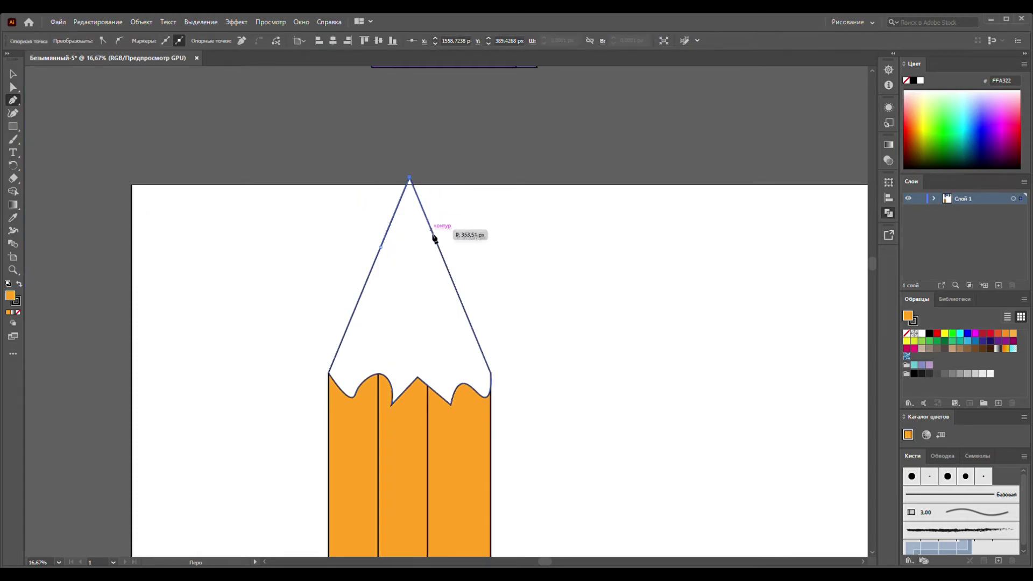
click(439, 249)
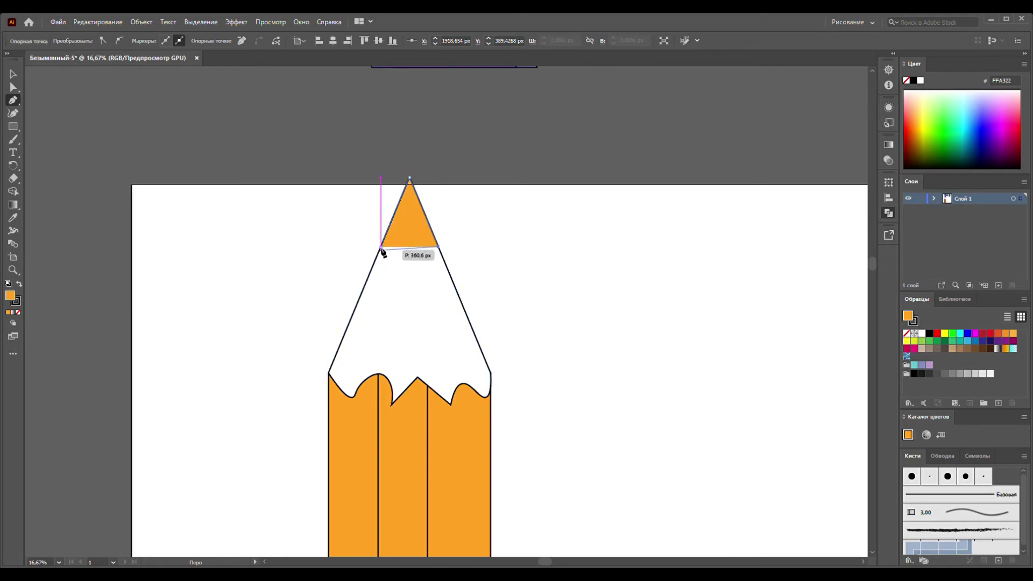
drag(381, 247, 426, 281)
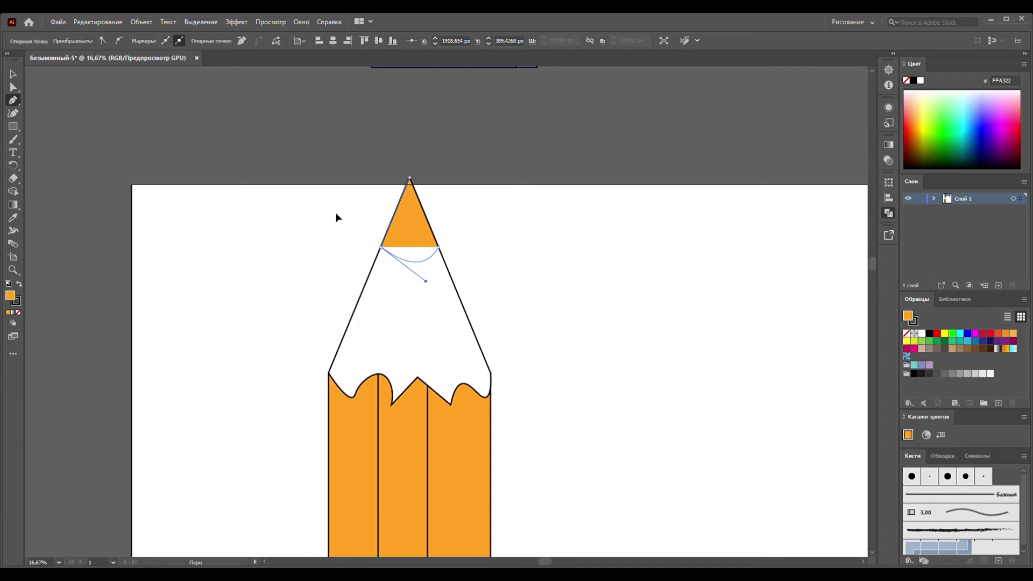
drag(336, 217, 352, 190)
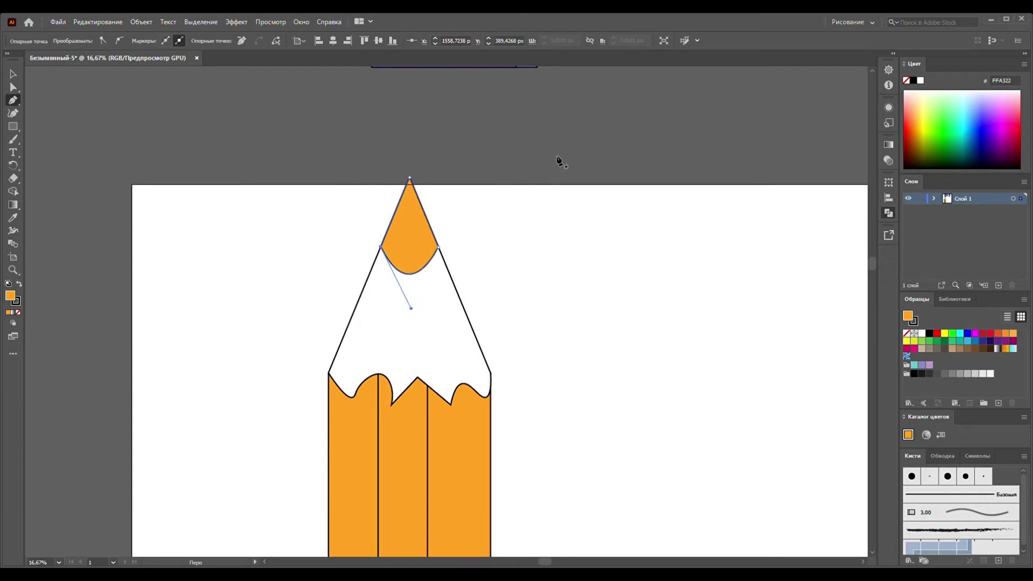
click(11, 73)
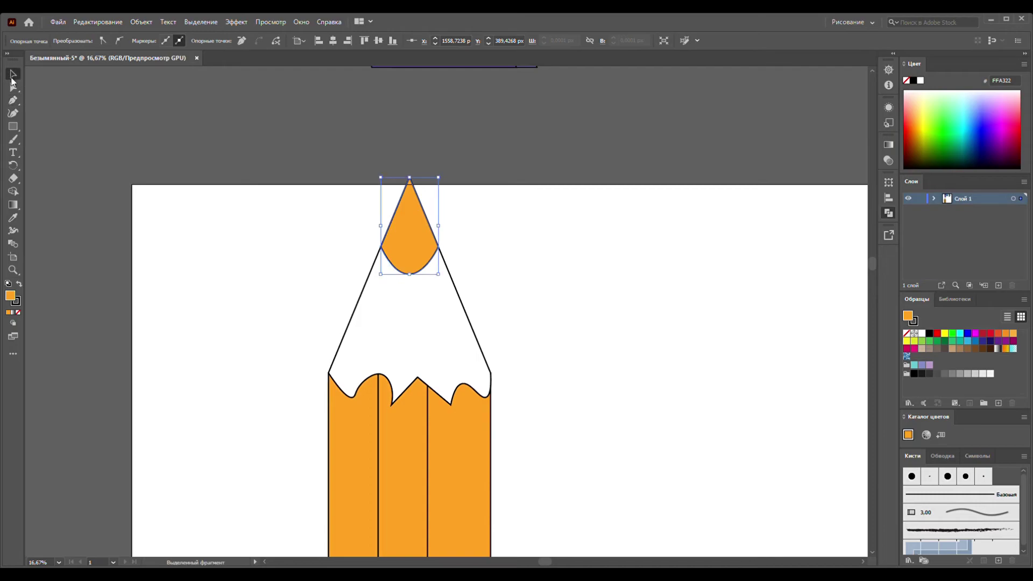
click(518, 233)
scroll(518, 233, down, 3)
- Select all the pencil parts, rotate the pencil onto its side, and group them
scroll(517, 232, down, 2)
scroll(518, 232, down, 6)
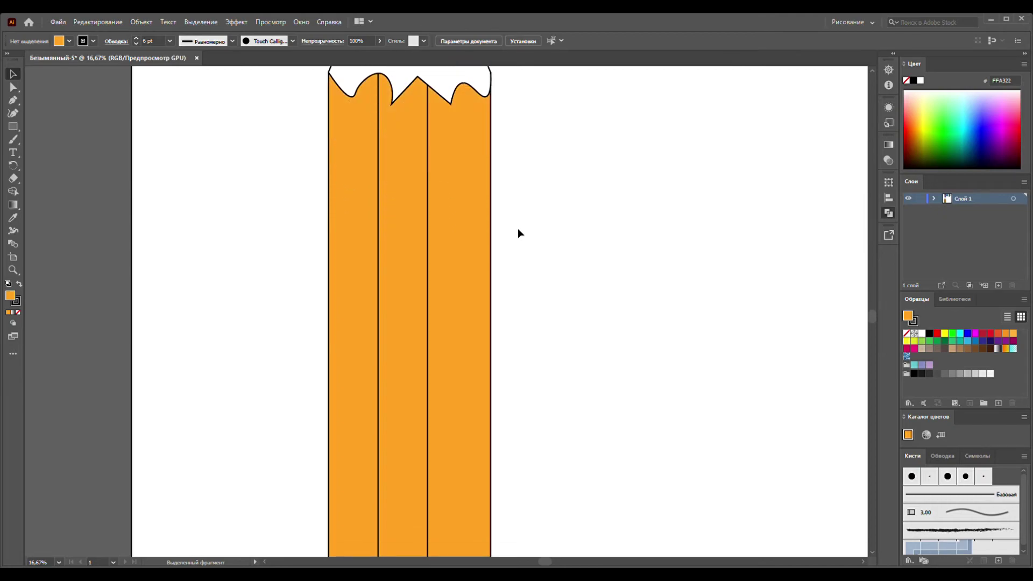
scroll(522, 236, down, 4)
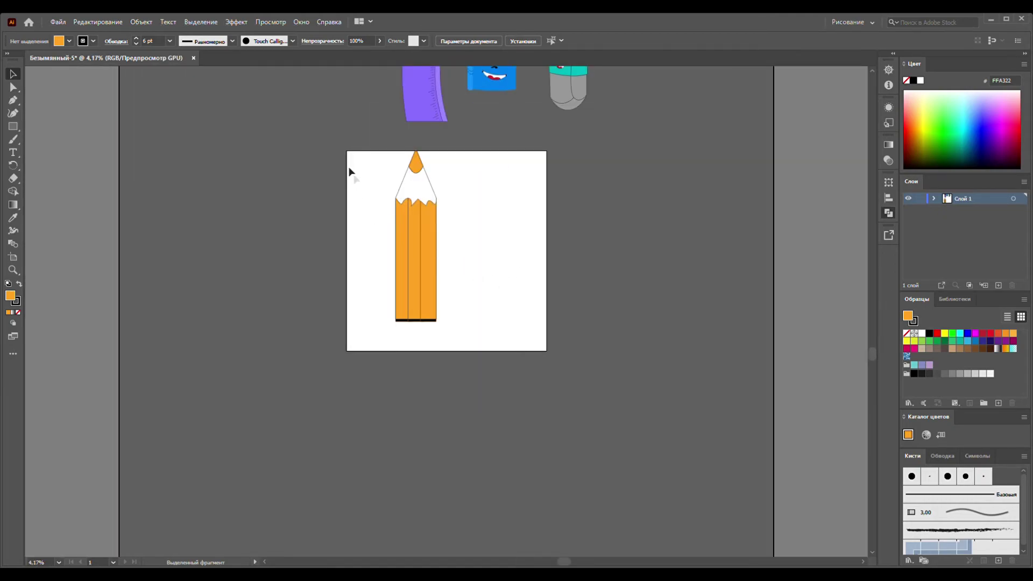
drag(348, 160, 511, 350)
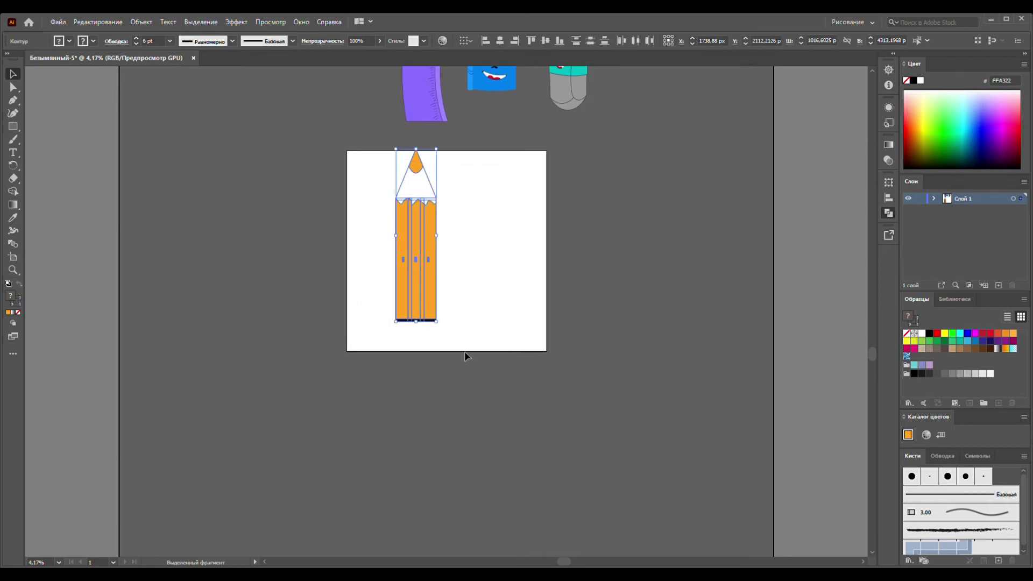
drag(443, 329, 520, 252)
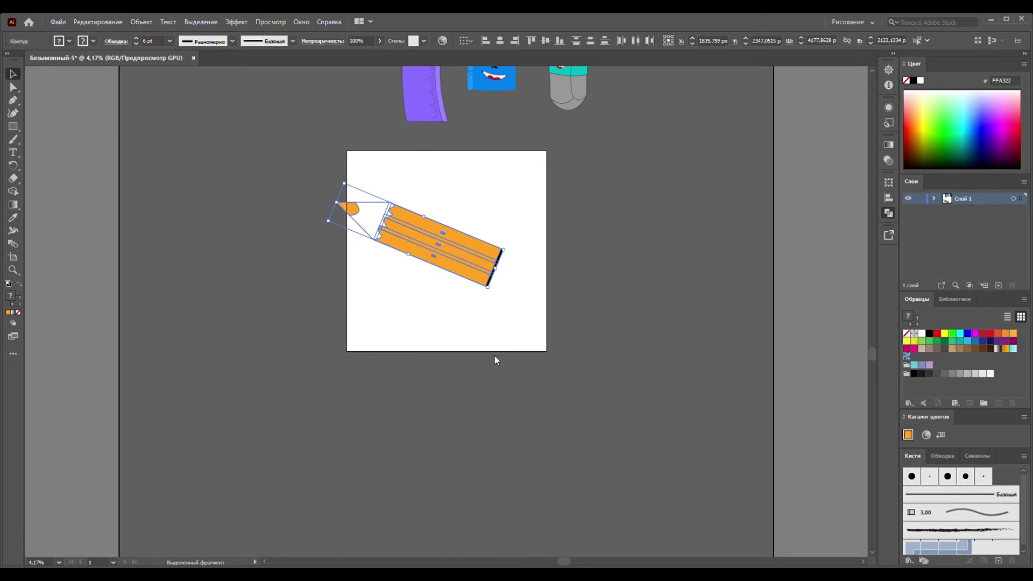
key(ctrl+g)
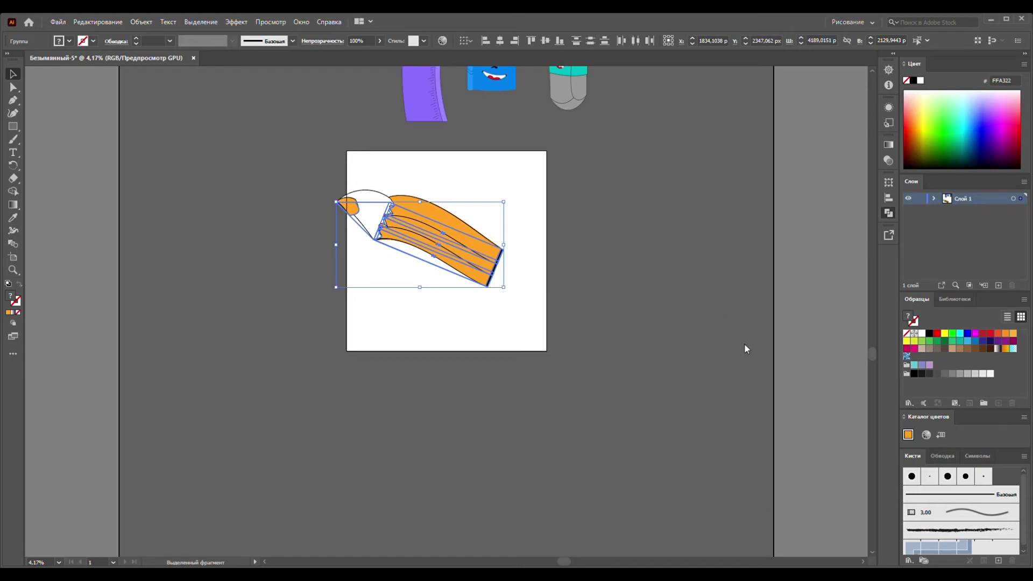
- Try a slight tilt and an Arc warp on the pencil group, then undo them
key(ctrl+z)
drag(506, 294, 517, 263)
key(Escape)
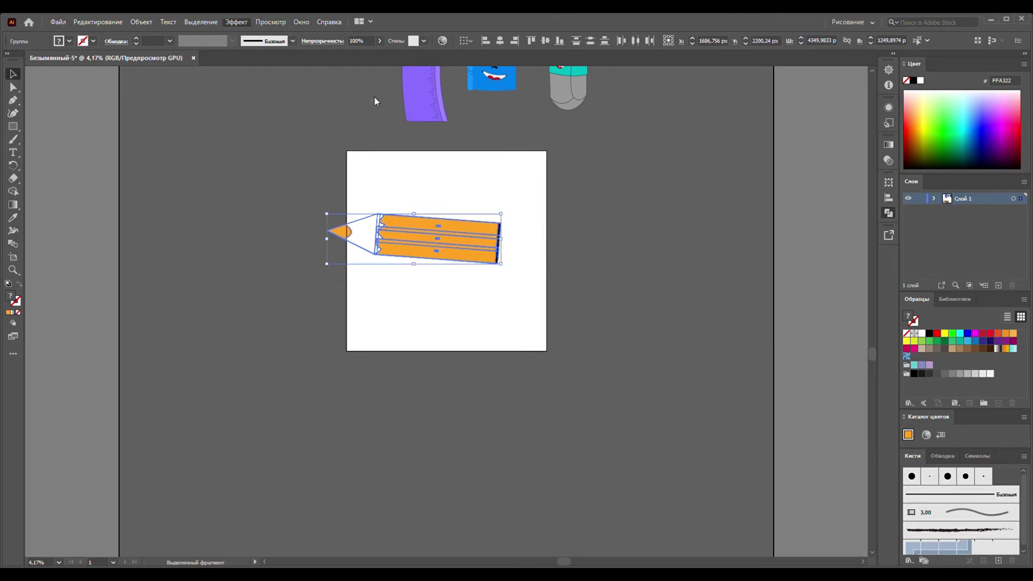
key(shift+ctrl+e)
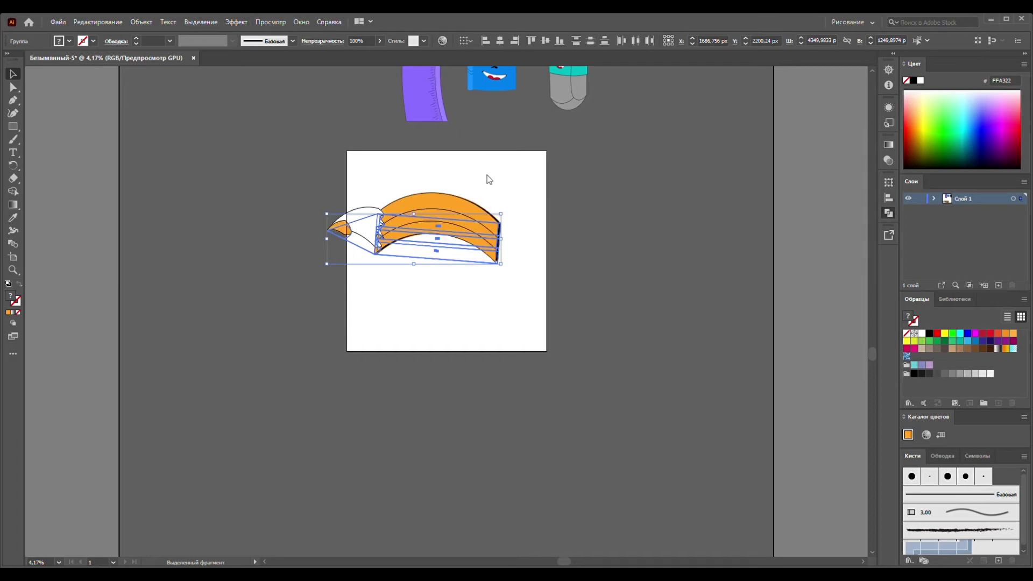
key(ctrl+z)
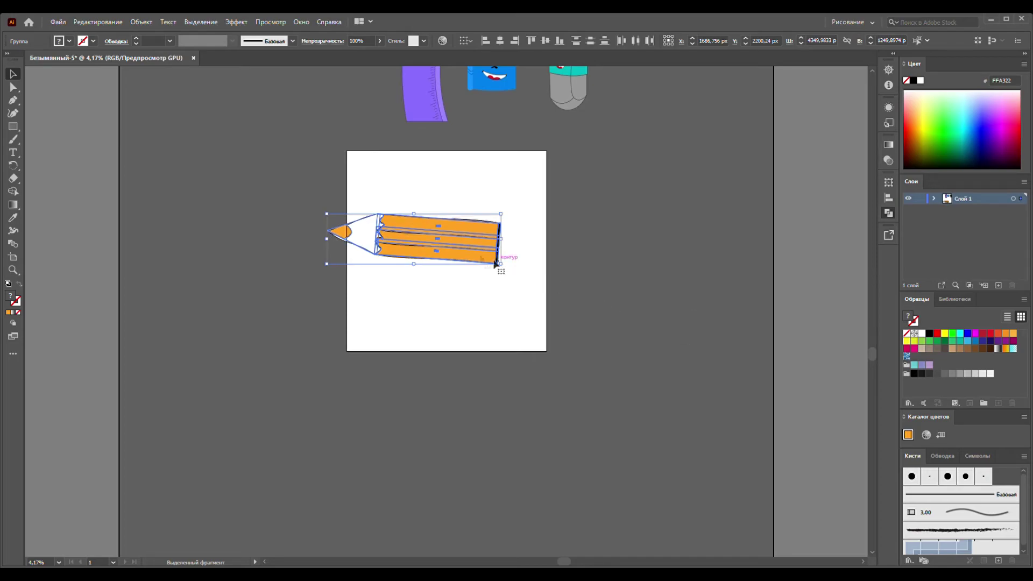
scroll(412, 232, up, 2)
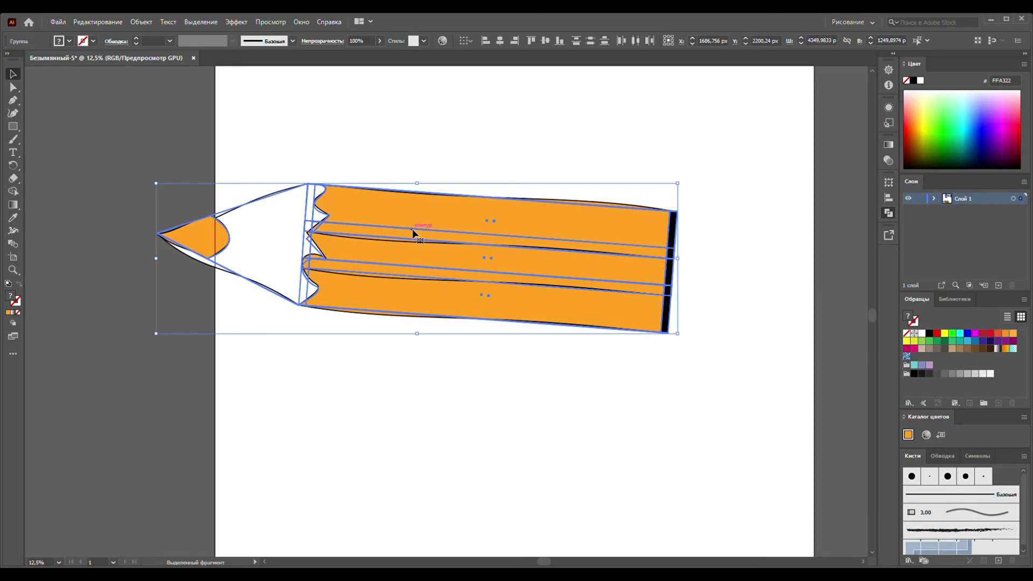
scroll(414, 231, down, 1)
key(a)
key(v)
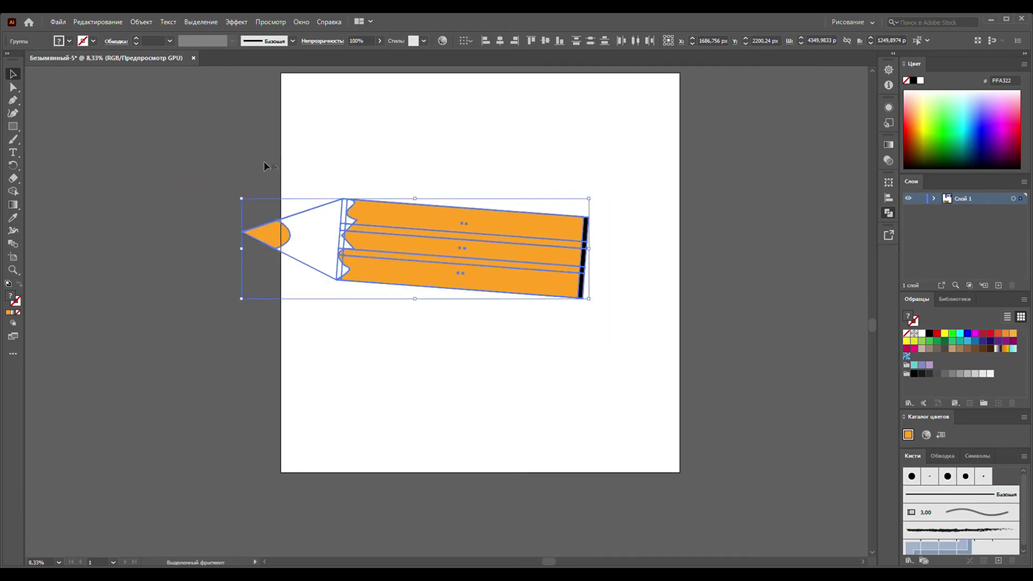
click(13, 113)
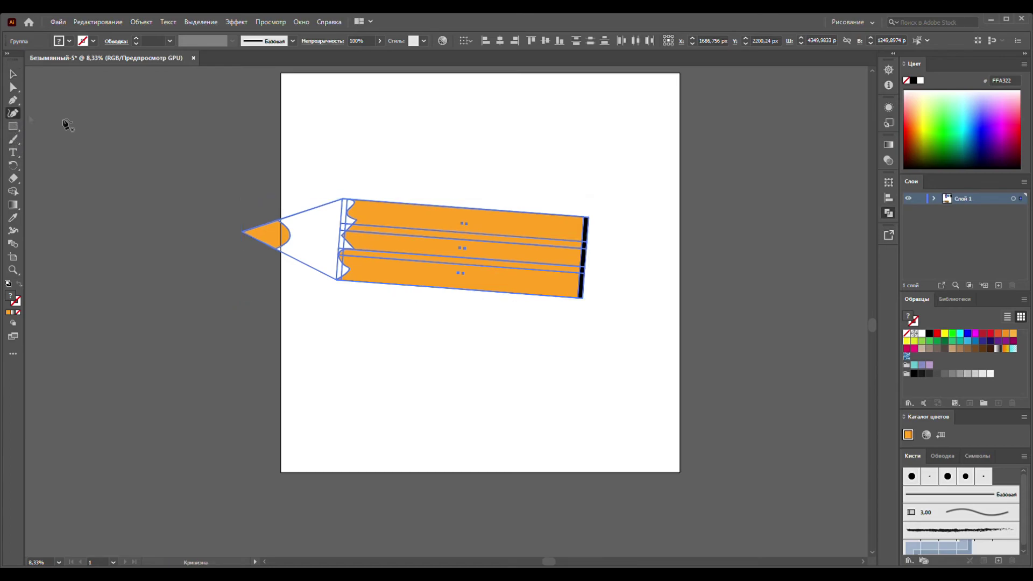
click(470, 210)
drag(469, 207, 471, 201)
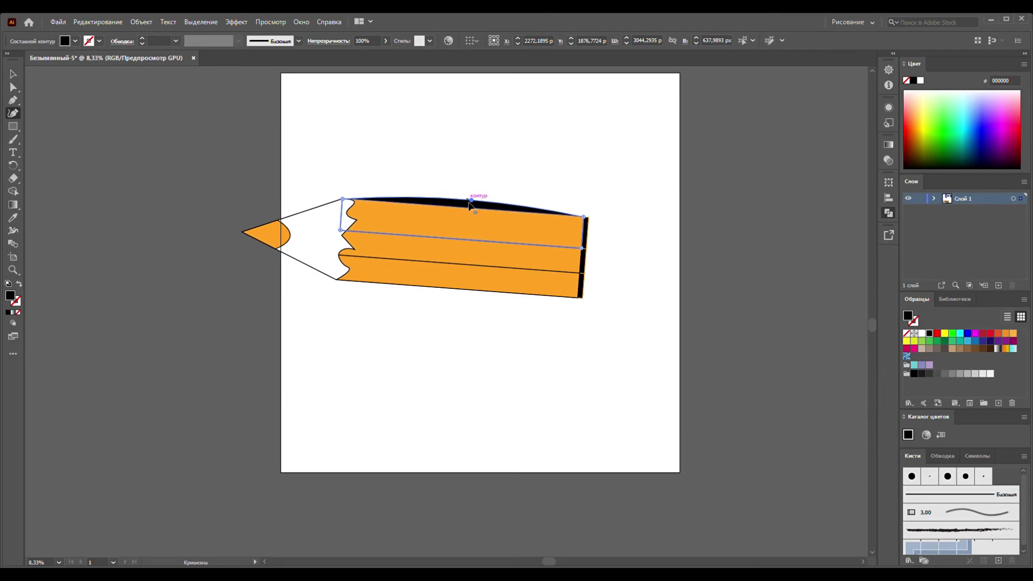
drag(471, 200, 470, 205)
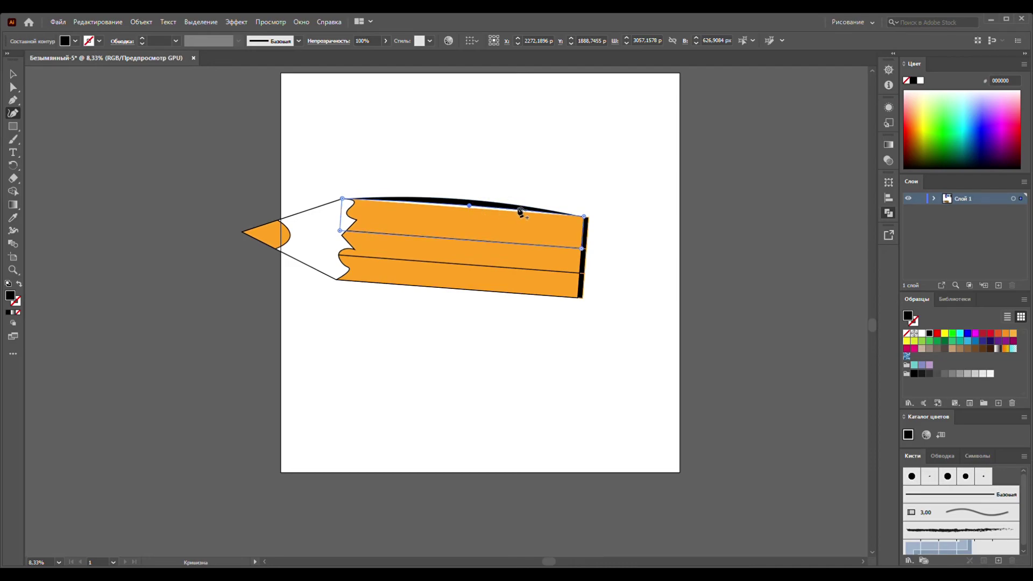
key(ctrl)
key(ctrl+z)
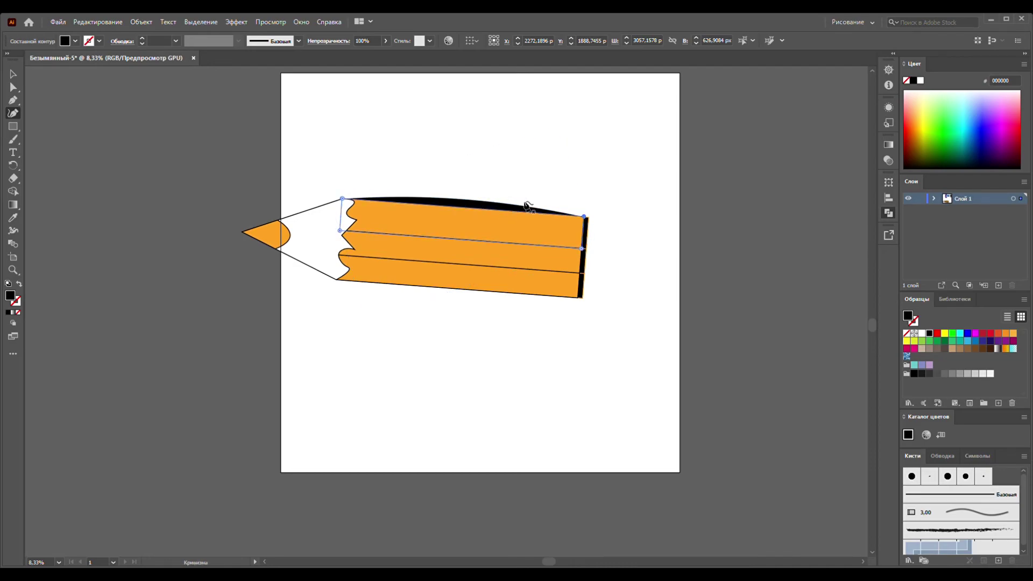
key(ctrl+z)
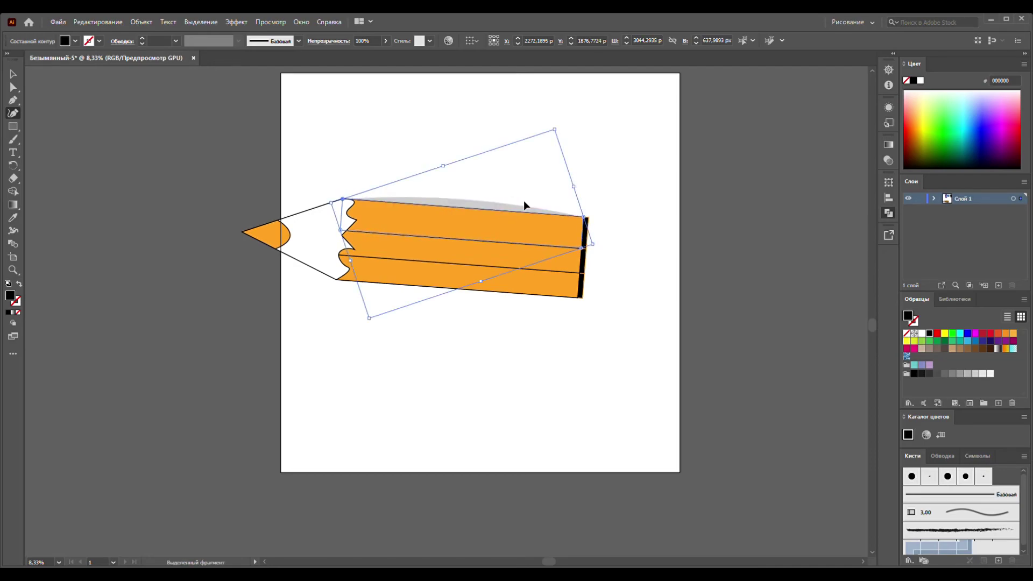
click(12, 79)
click(221, 101)
drag(240, 139, 627, 338)
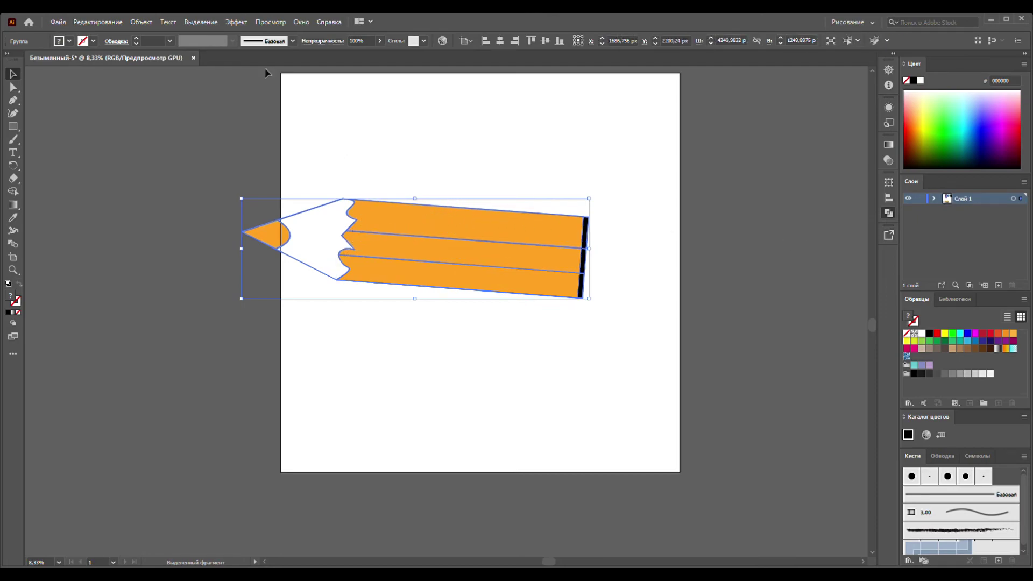
- With the Curvature tool, add points to bow the pencil's top and bottom stripe edges
click(13, 113)
click(444, 211)
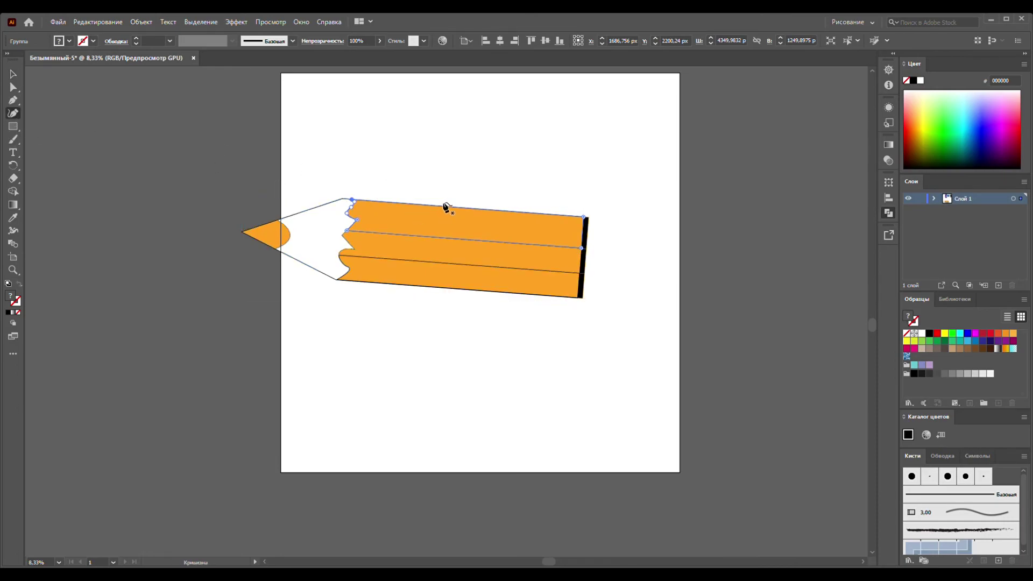
click(444, 207)
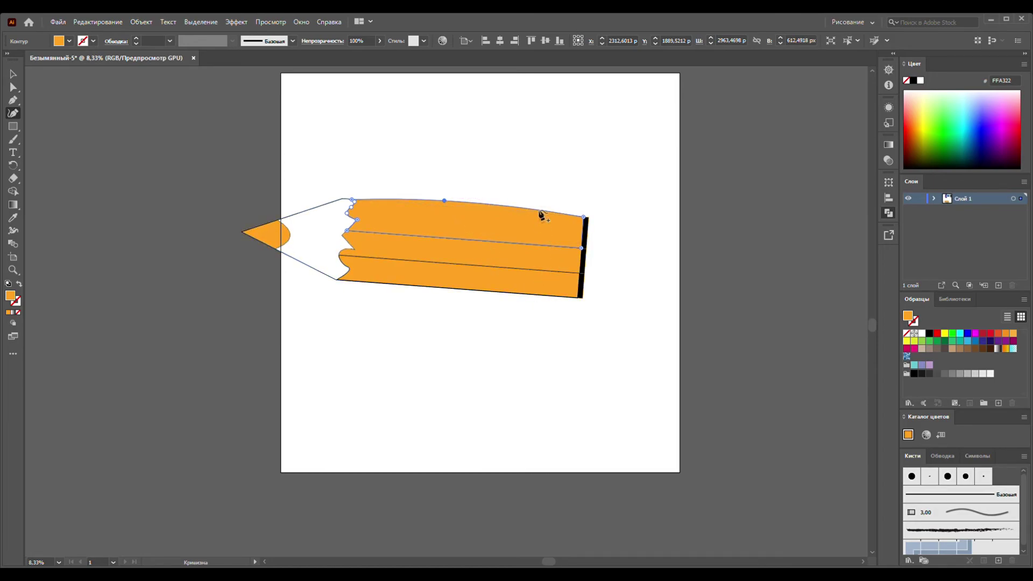
ctrl+click(515, 295)
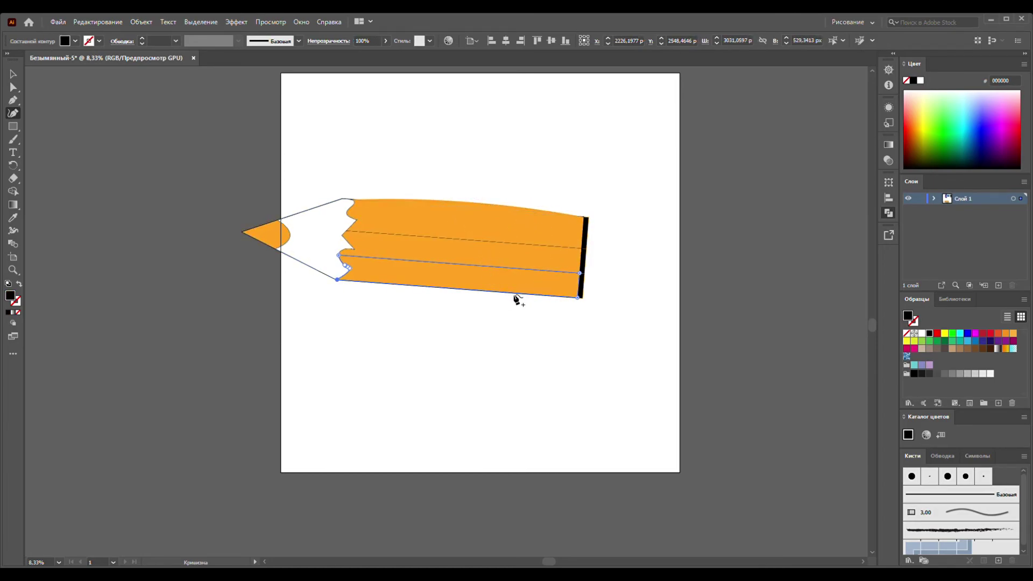
drag(518, 295, 525, 282)
click(469, 284)
drag(526, 285, 526, 293)
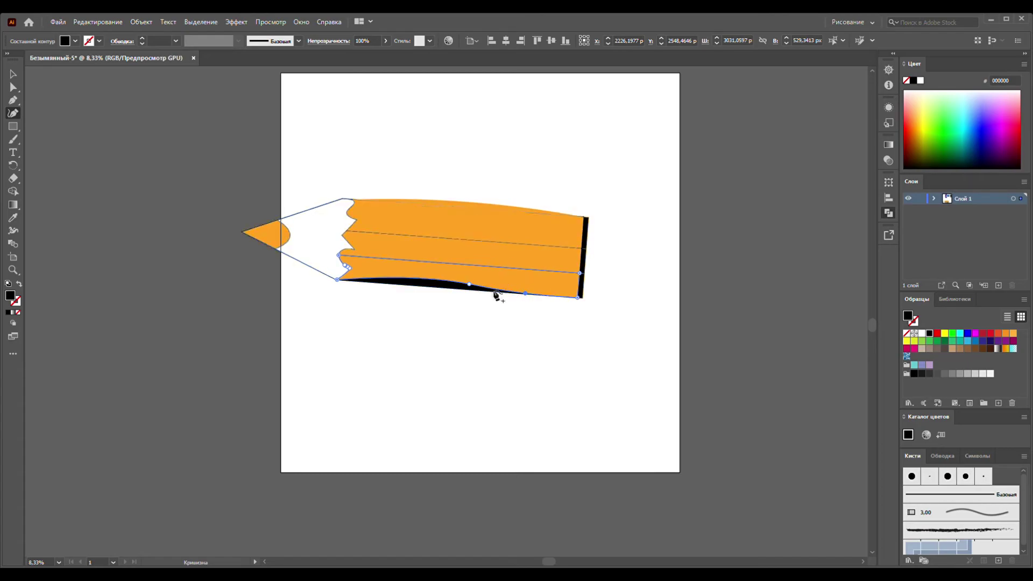
drag(468, 285, 464, 290)
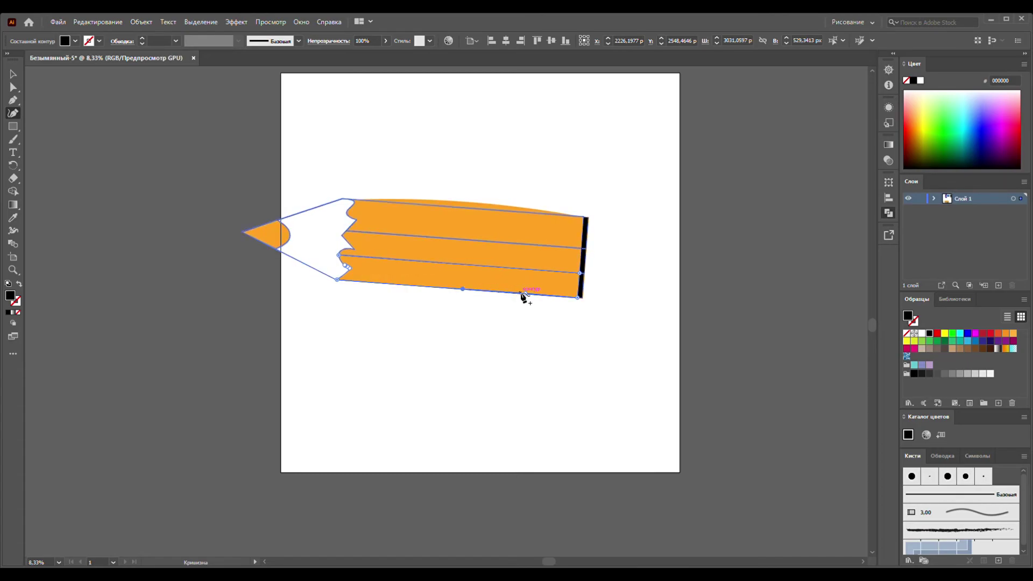
- Lift the orange body's bottom edge so a thin black shadow shows underneath
alt+scroll(521, 295, up, 2)
alt+scroll(517, 299, up, 1)
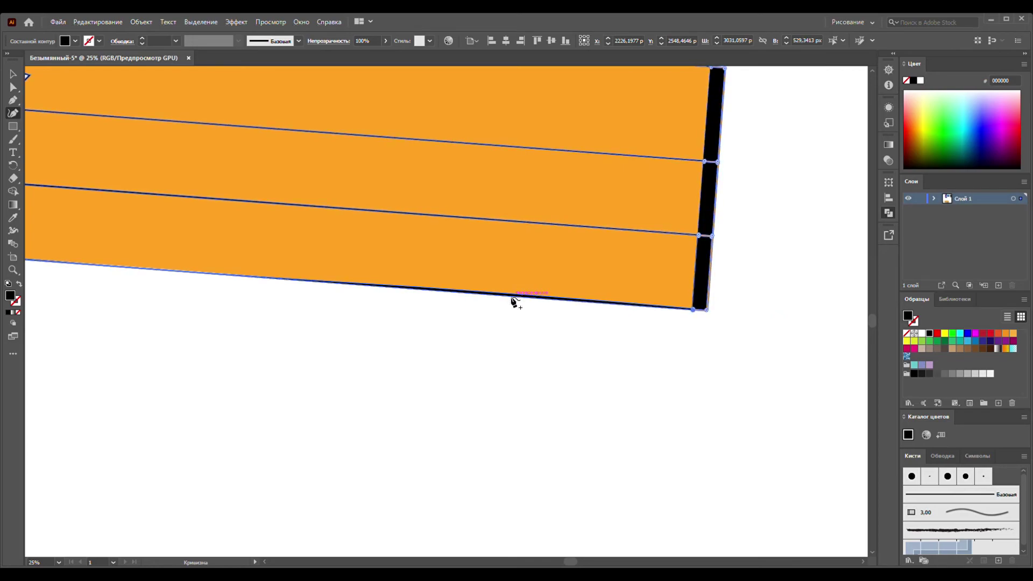
drag(513, 299, 520, 288)
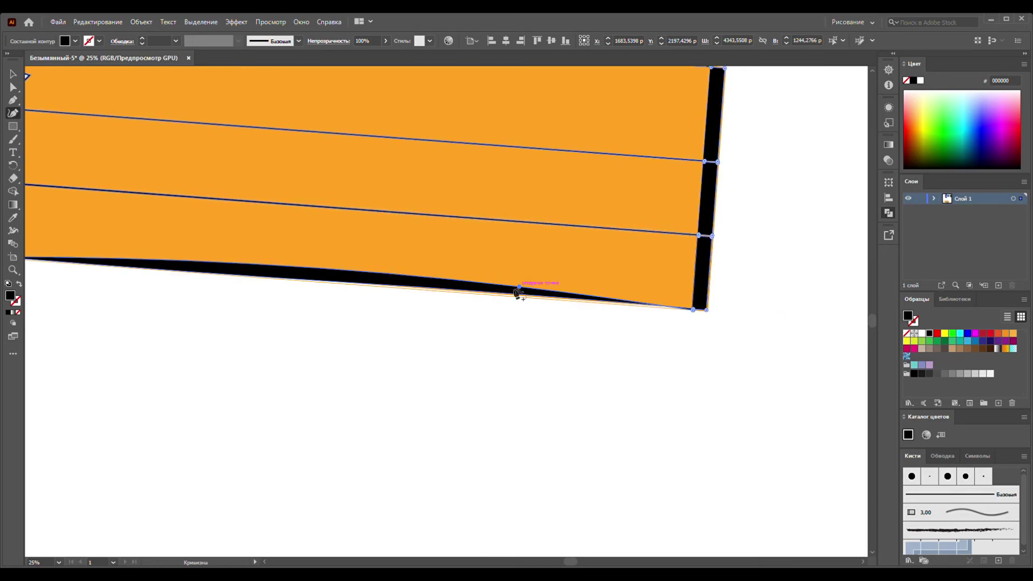
click(492, 294)
drag(491, 293, 503, 286)
click(473, 294)
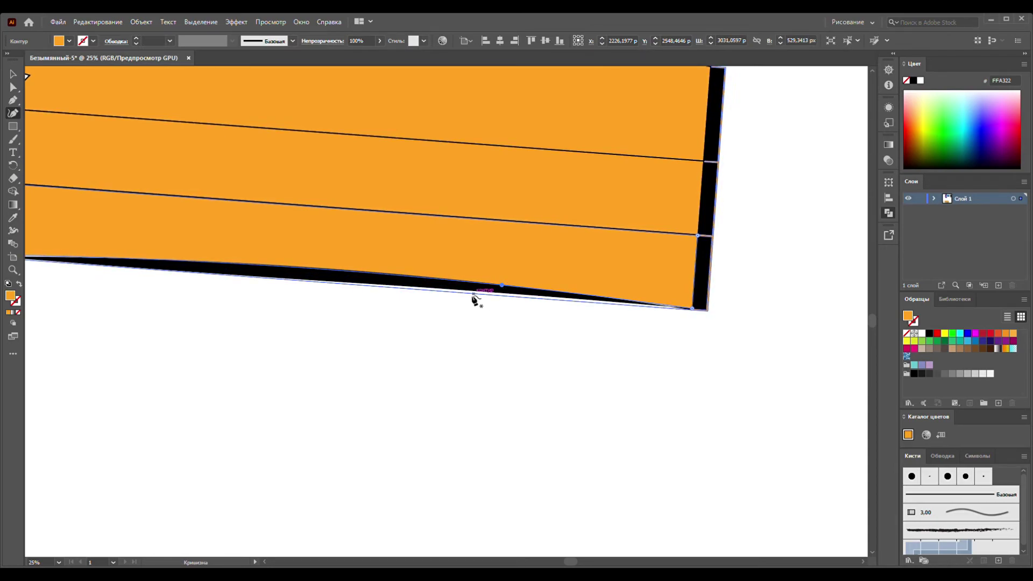
click(473, 294)
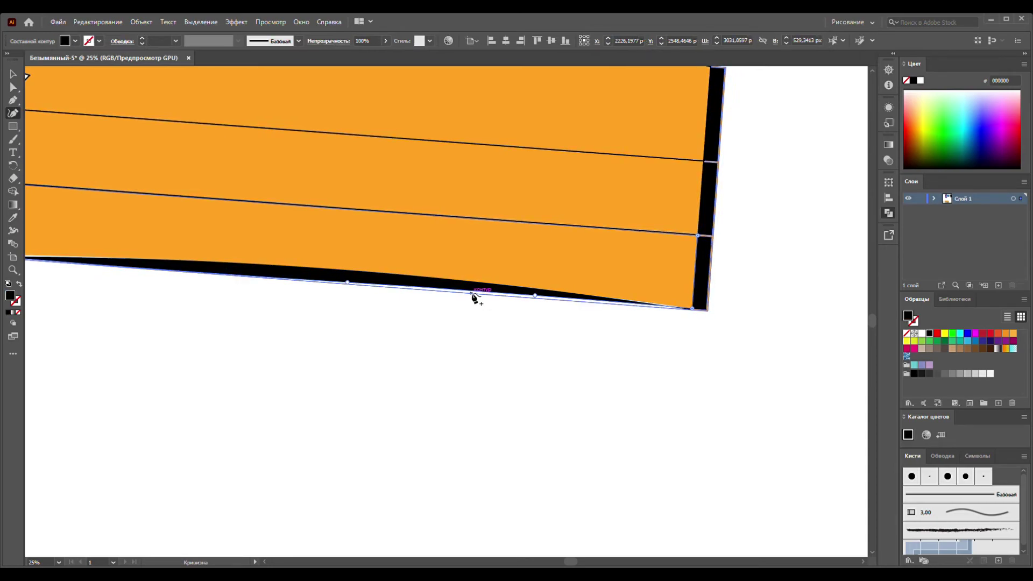
click(432, 285)
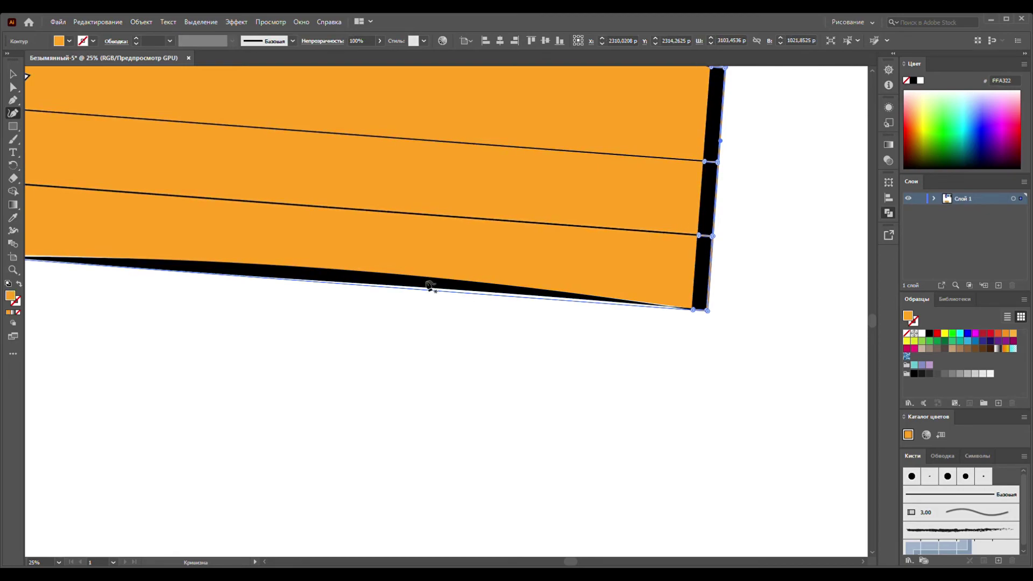
drag(416, 290, 425, 276)
scroll(440, 291, down, 6)
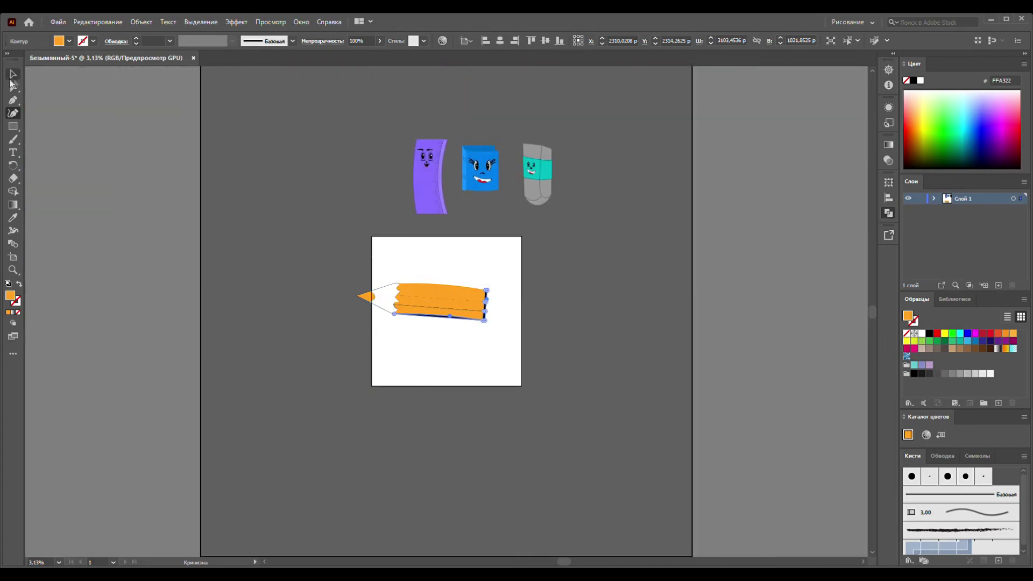
click(13, 74)
- Move the pencil toward the artboard's top-left corner
click(371, 253)
click(367, 290)
drag(410, 319, 359, 266)
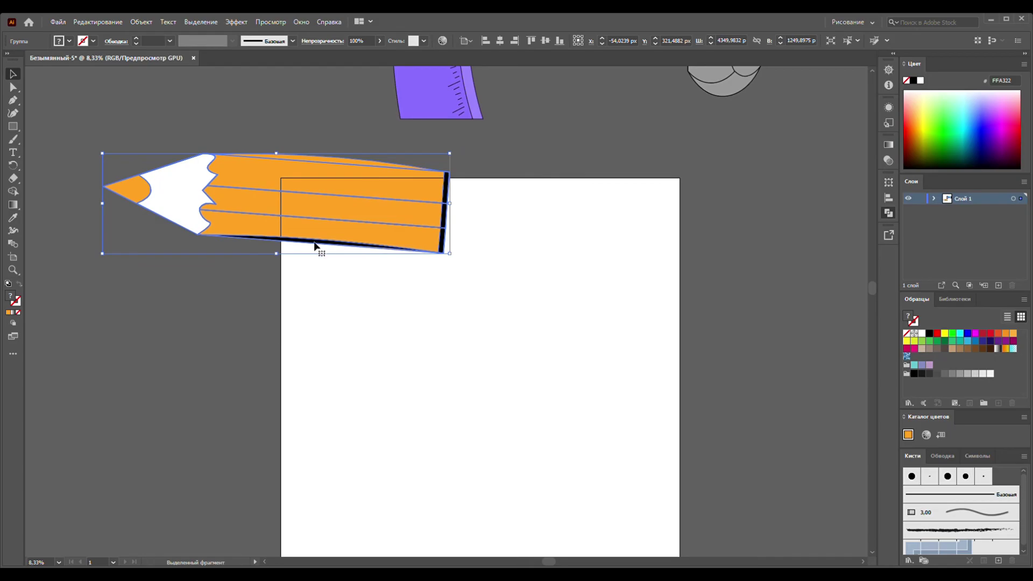
scroll(314, 247, up, 3)
scroll(296, 233, up, 2)
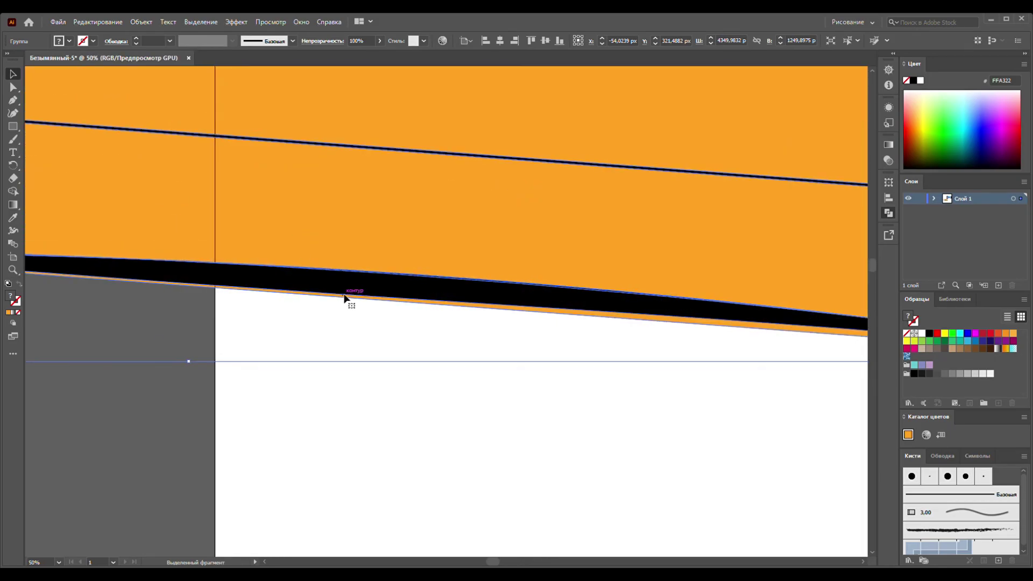
- Add anchors on the black band's lower edge and pull it up to thin the band
click(13, 113)
click(457, 296)
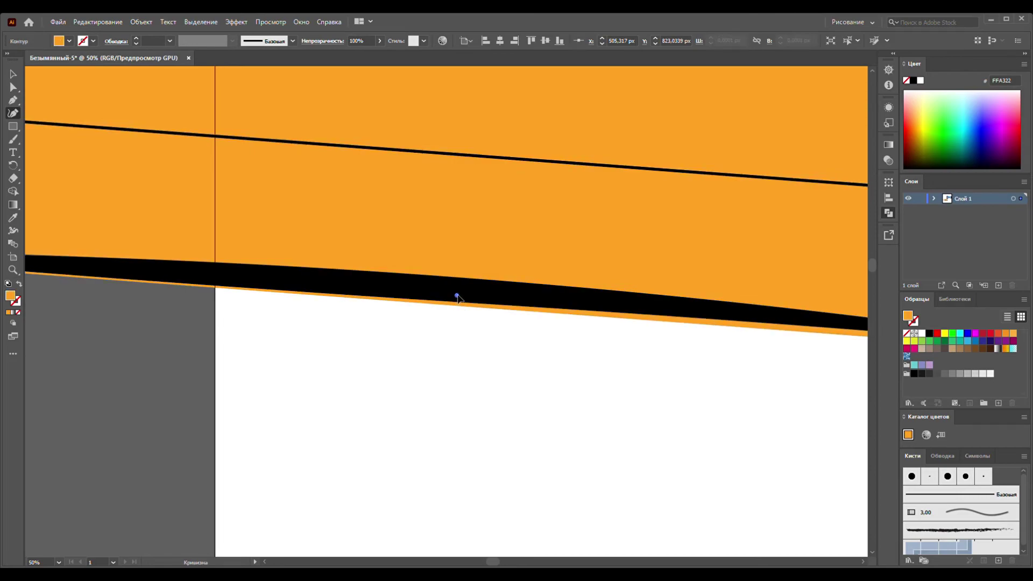
key(Escape)
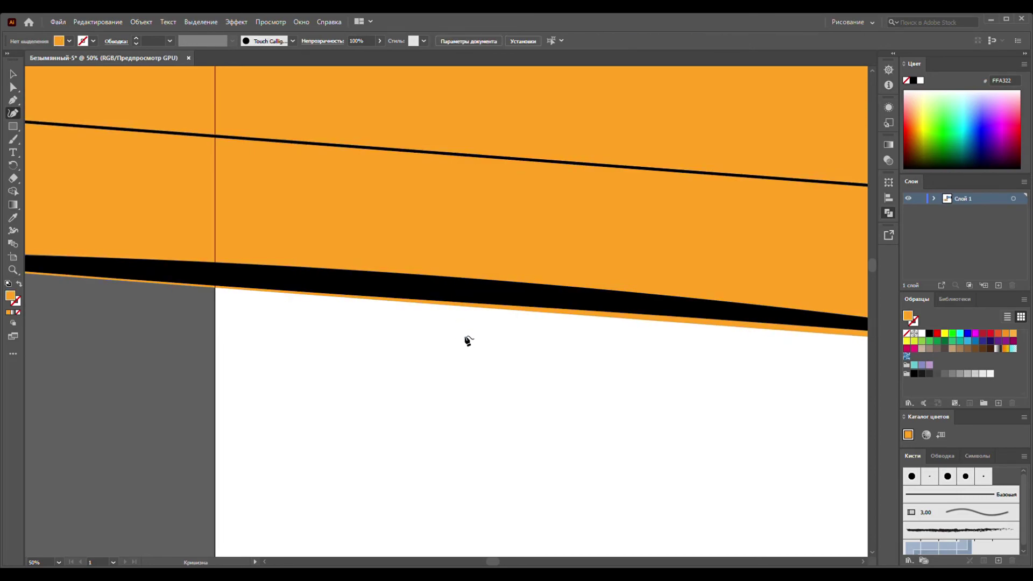
click(11, 75)
drag(384, 276, 386, 277)
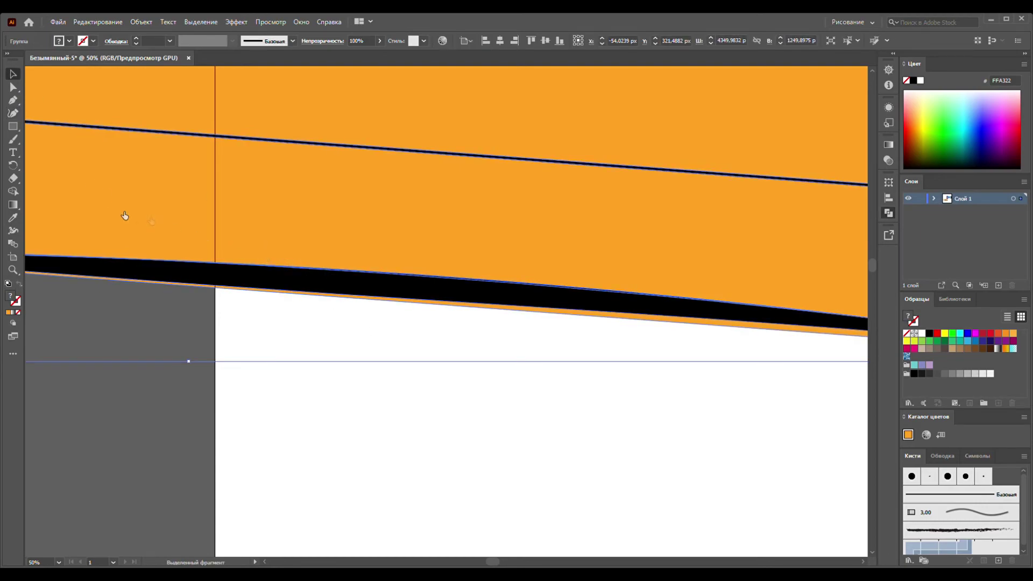
click(11, 112)
click(380, 298)
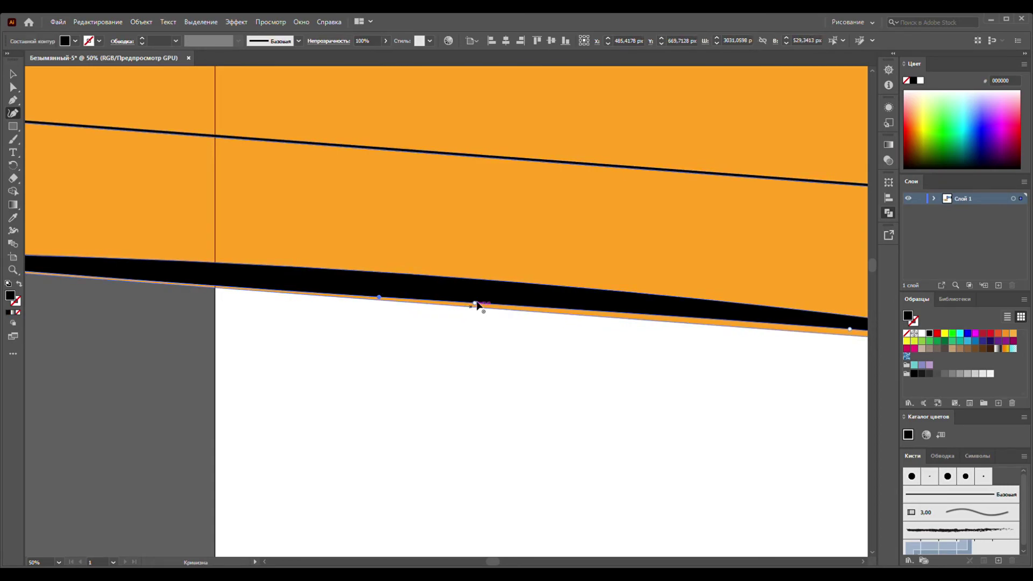
click(475, 304)
drag(475, 303, 452, 301)
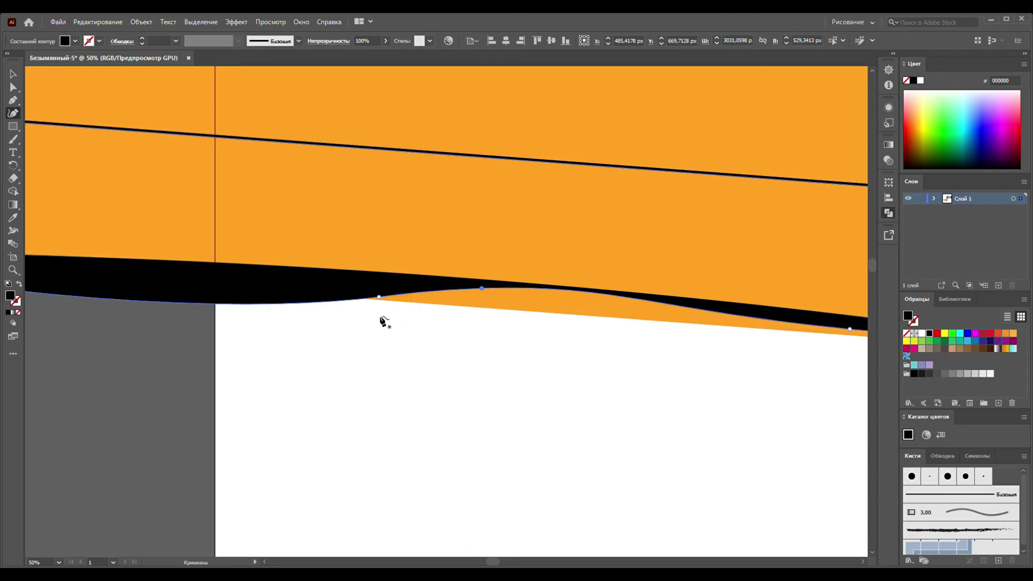
- Add more points along the pencil's lower edge, then undo the resulting wavy edge
scroll(383, 321, down, 4)
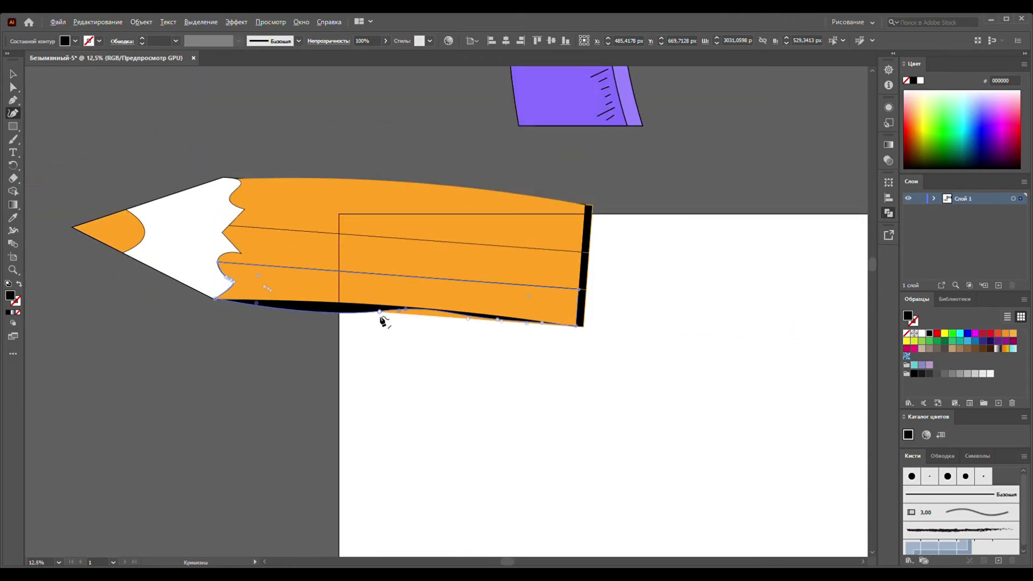
click(318, 306)
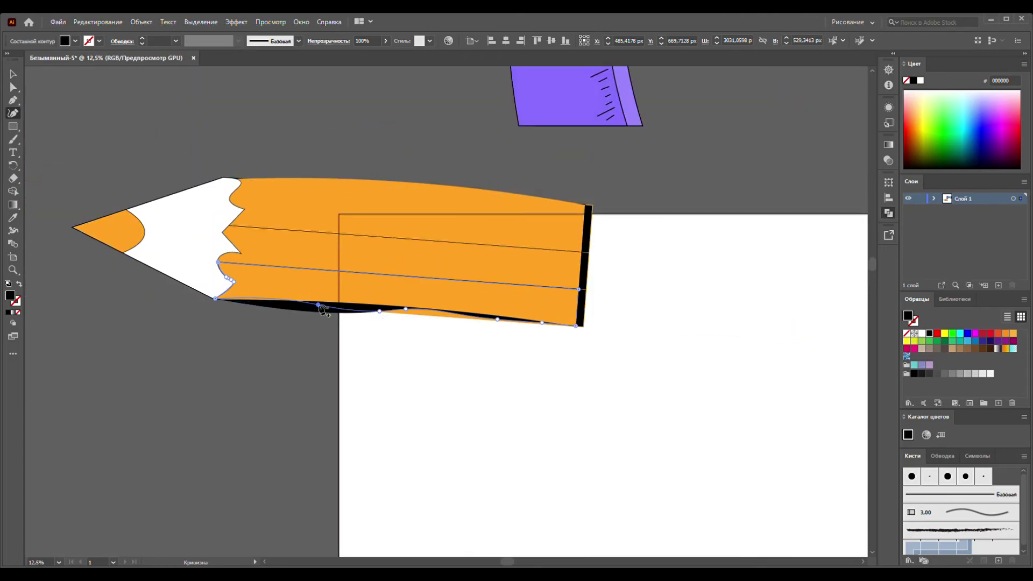
click(363, 305)
ctrl+click(364, 326)
key(ctrl+z)
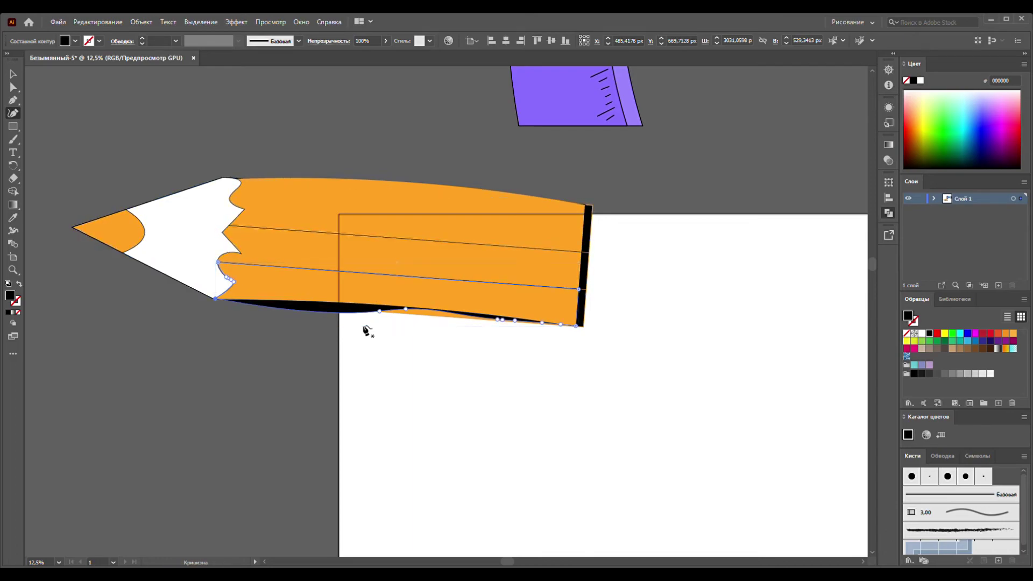
ctrl+click(365, 328)
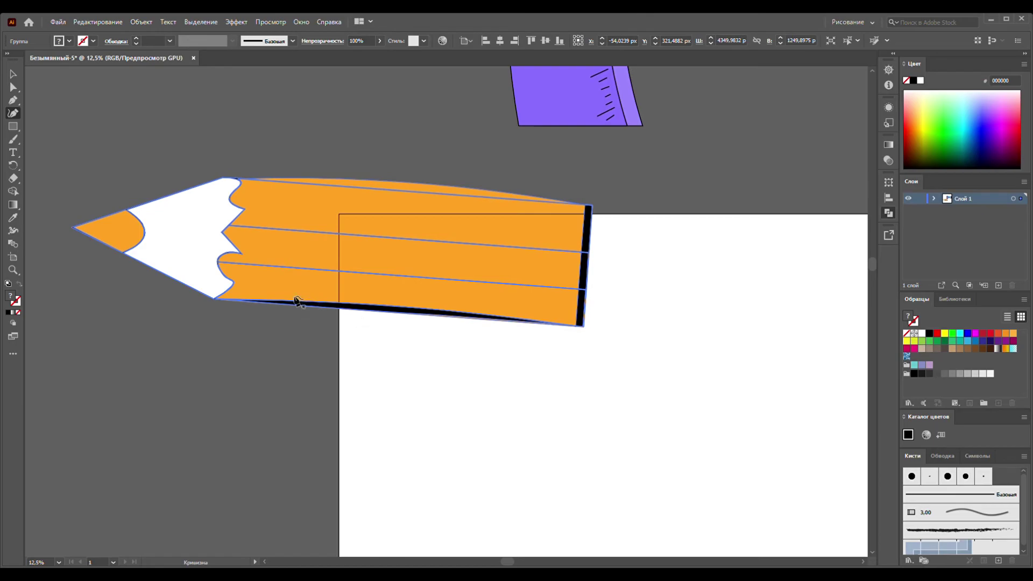
click(13, 74)
click(450, 397)
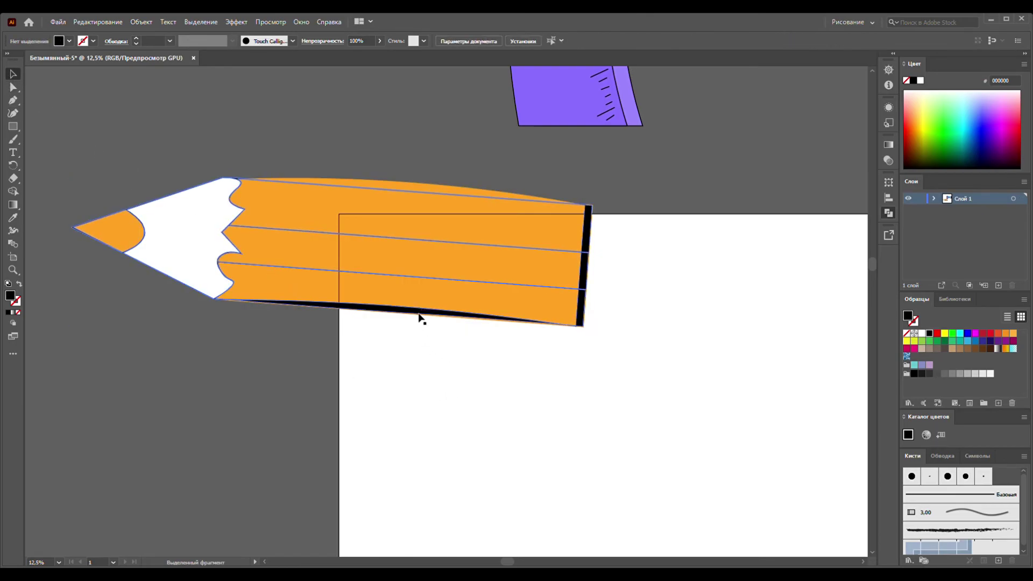
- Curve the black band's edge smoothly and lift the orange body's lower edge to slim the shadow
scroll(418, 313, up, 2)
click(419, 313)
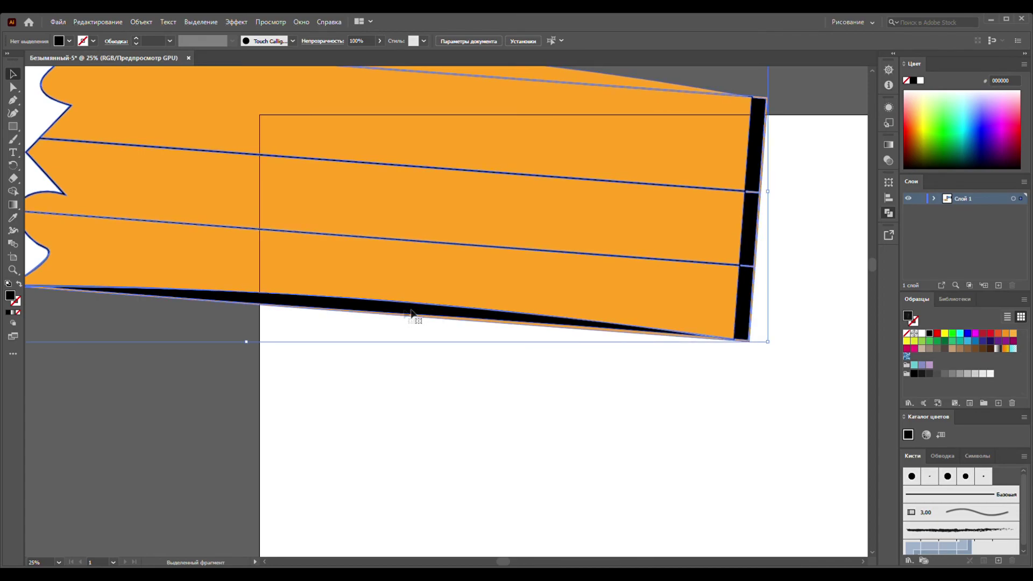
click(13, 114)
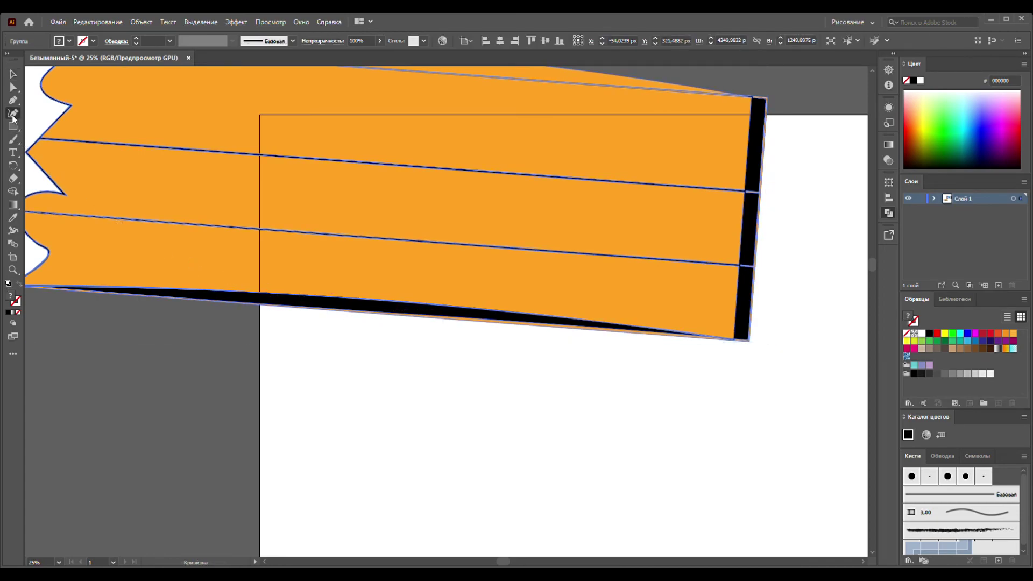
click(336, 313)
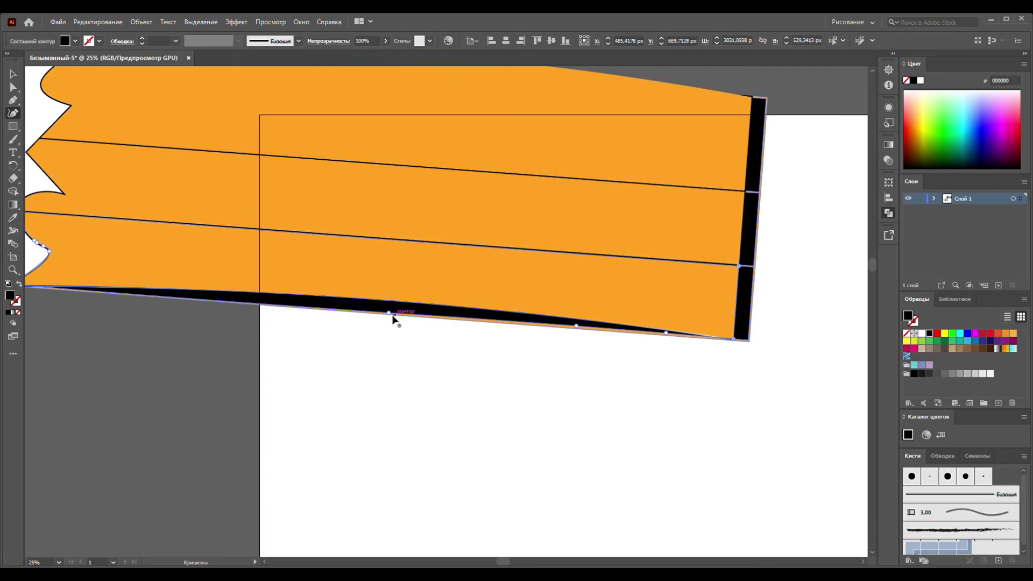
drag(389, 314, 389, 302)
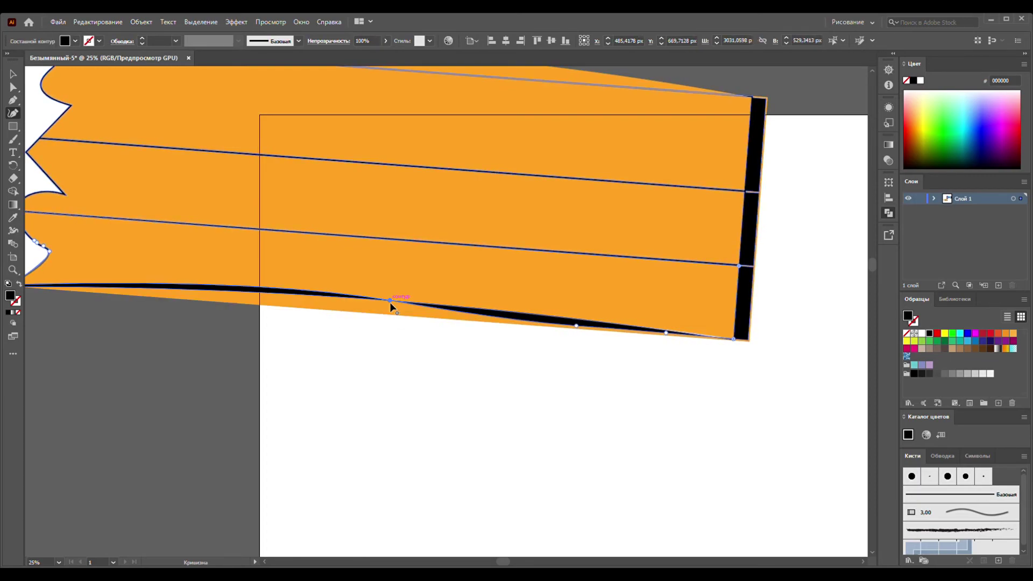
drag(576, 325, 578, 321)
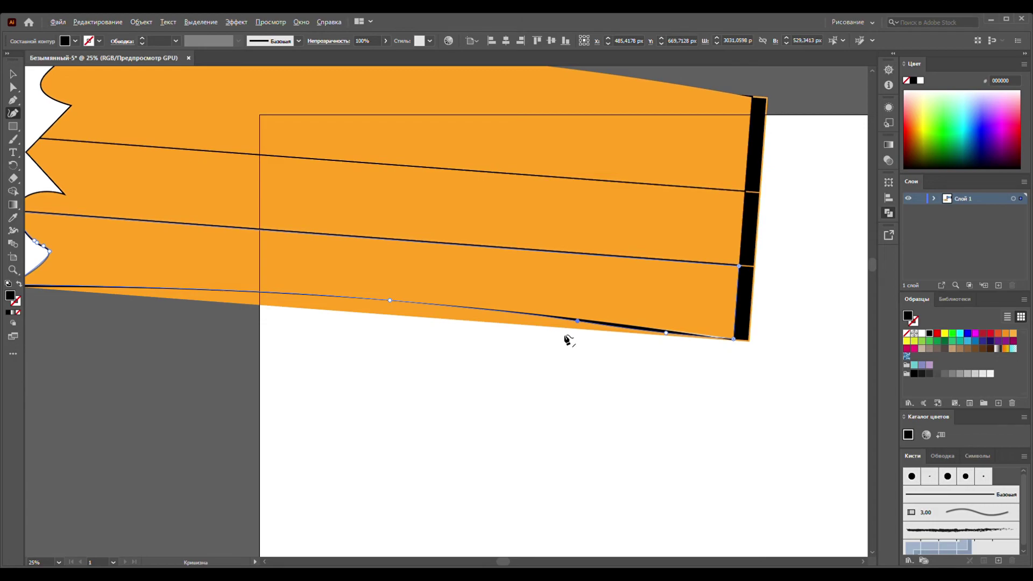
click(444, 321)
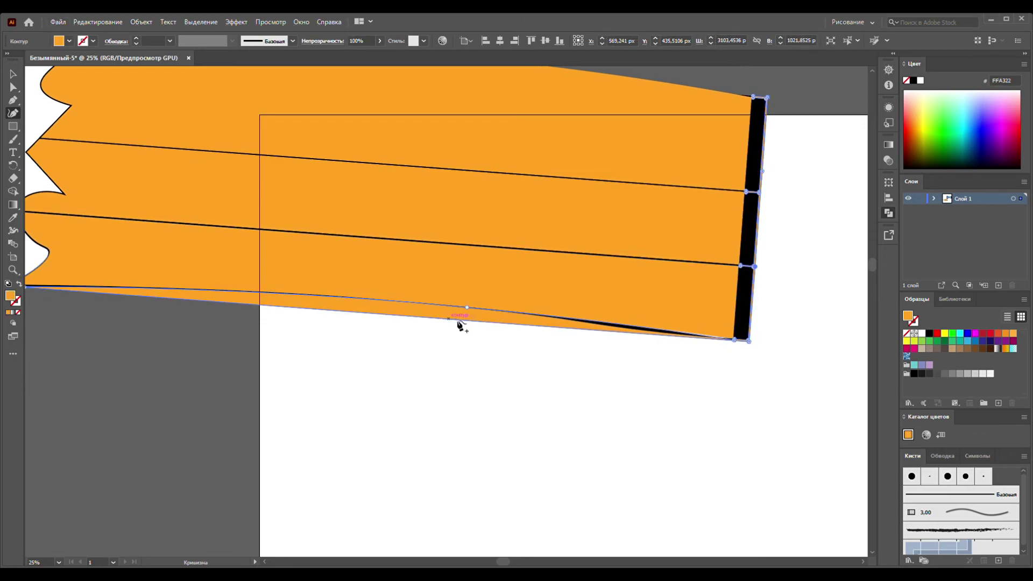
drag(447, 320, 448, 315)
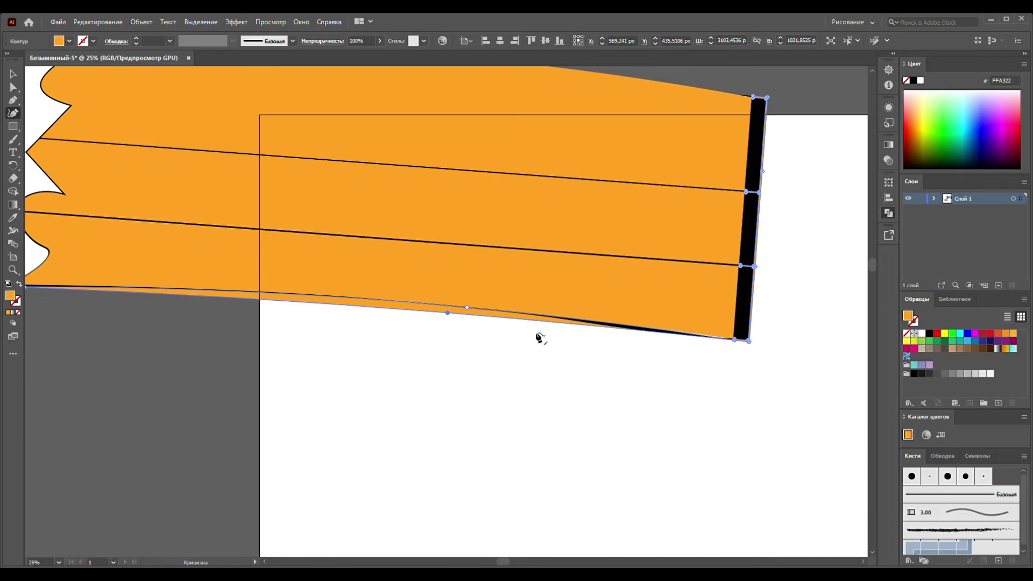
scroll(535, 339, down, 6)
click(13, 73)
click(281, 150)
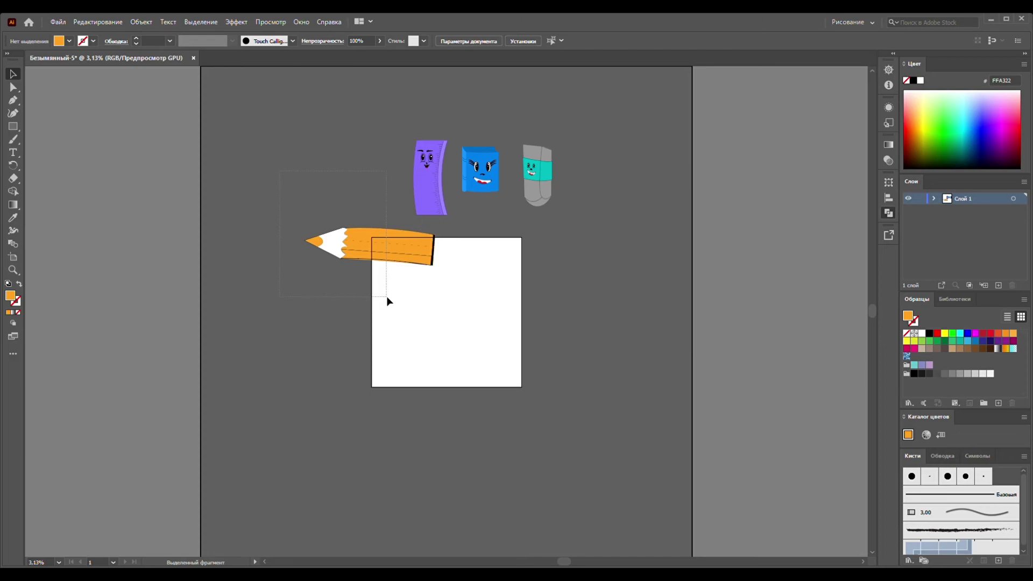
- Rotate the pencil group about 90° so it stands upright
click(425, 261)
mouse_move(437, 273)
mouse_down()
mouse_move(361, 306)
mouse_move(381, 289)
mouse_up()
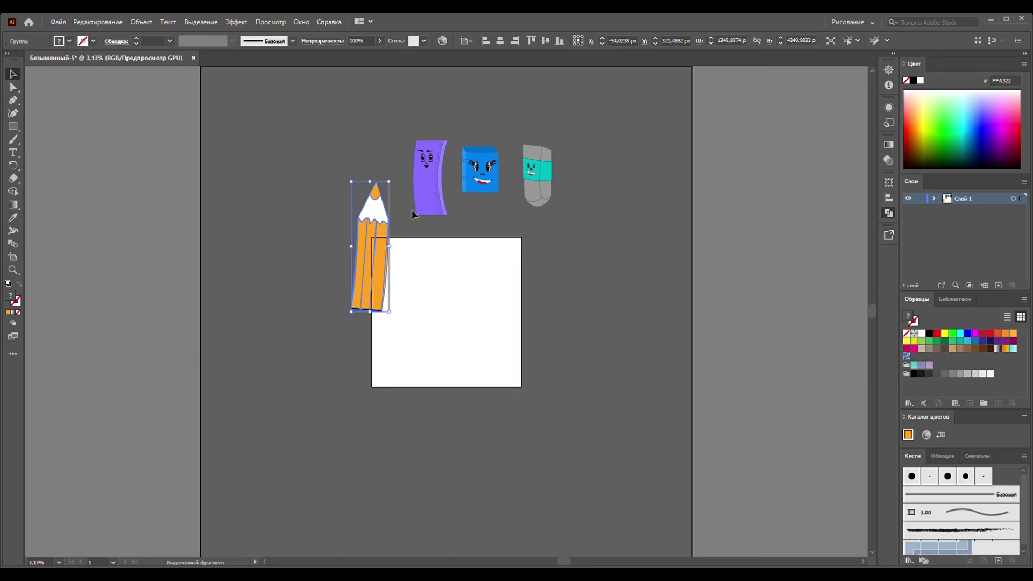
key(ctrl+plus)
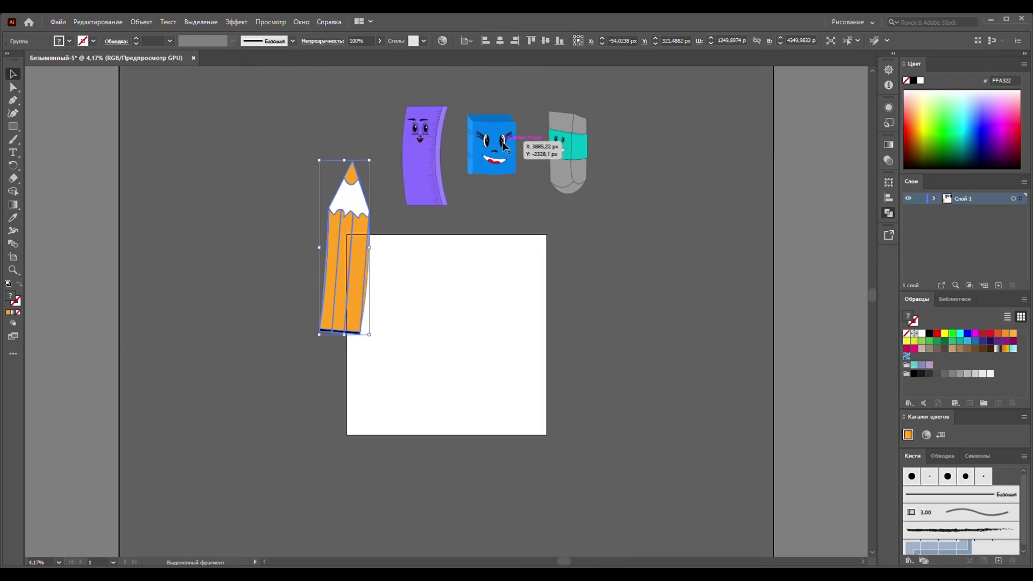
- Alt-drag a copy of a lashed eye from the blue cube to the artboard centre
drag(505, 146, 455, 306)
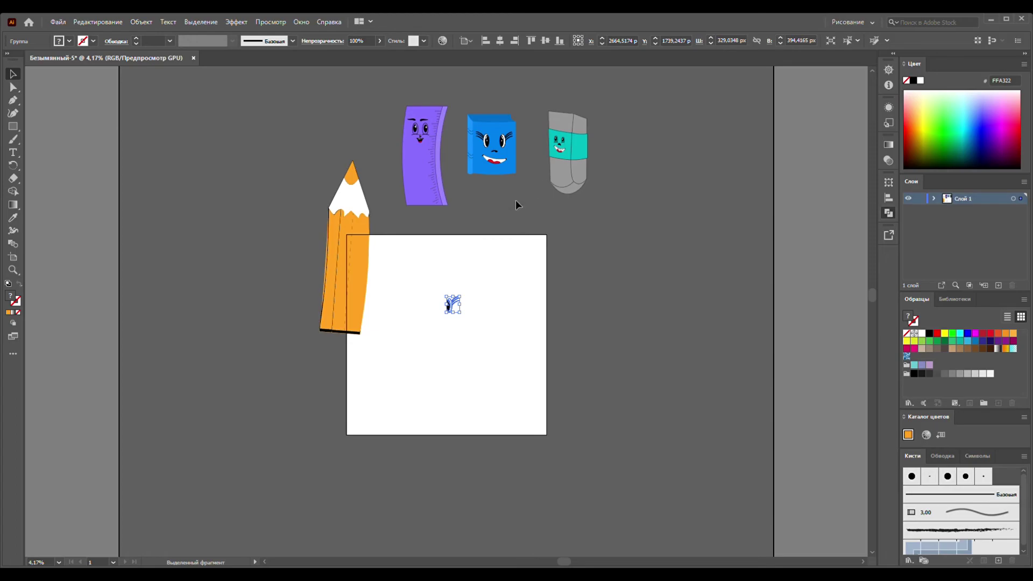
scroll(470, 290, up, 3)
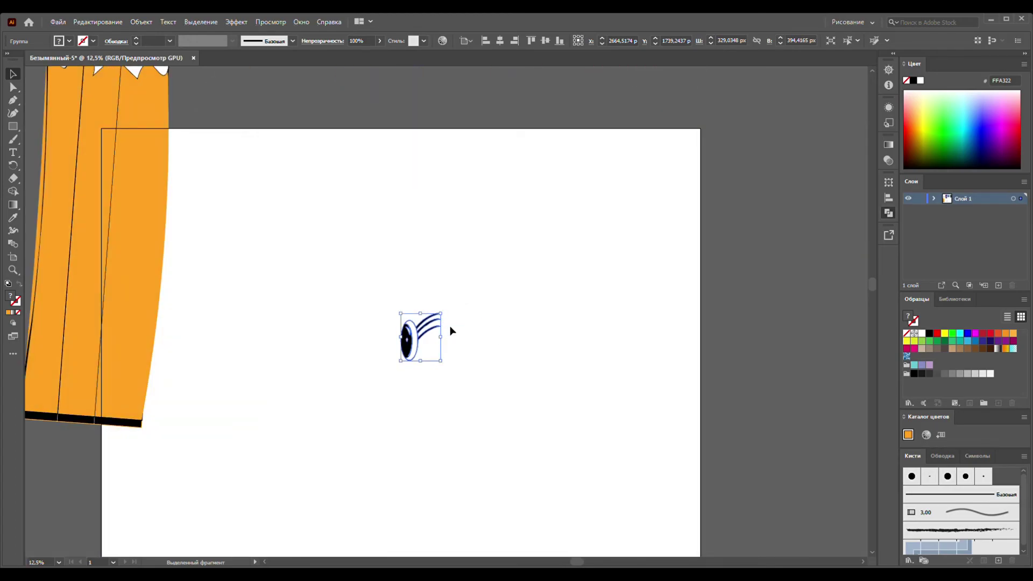
scroll(429, 341, up, 1)
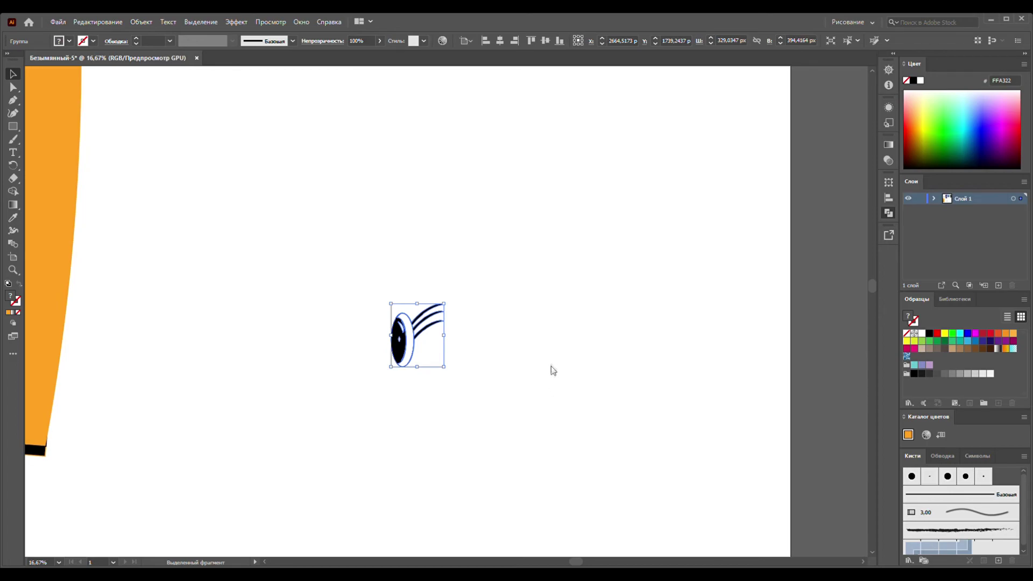
- Group the eye's three long lashes into one object
click(544, 333)
mouse_move(440, 332)
mouse_down()
mouse_move(450, 334)
mouse_move(454, 318)
mouse_up()
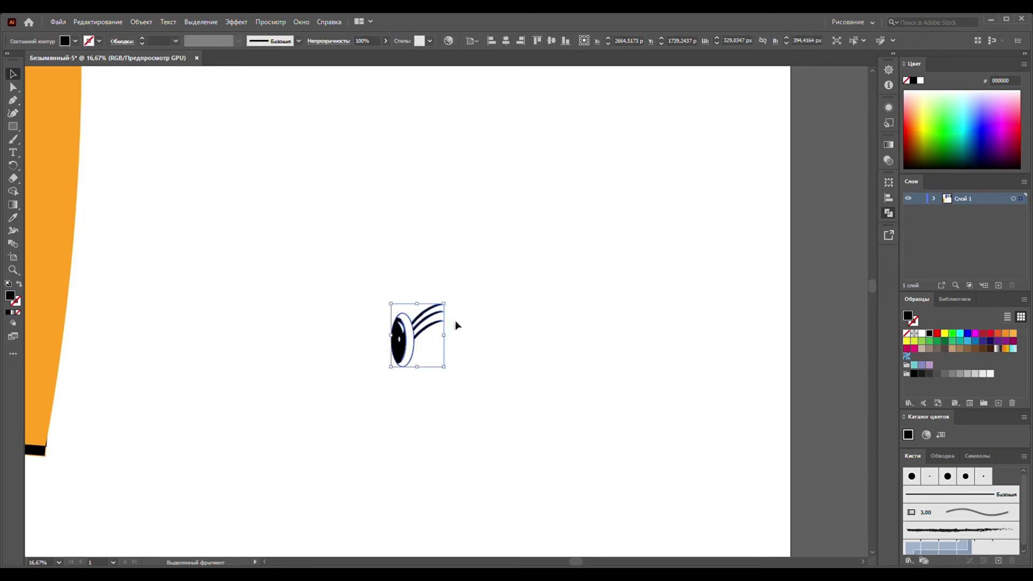
key(ctrl+h)
key(ctrl+h)
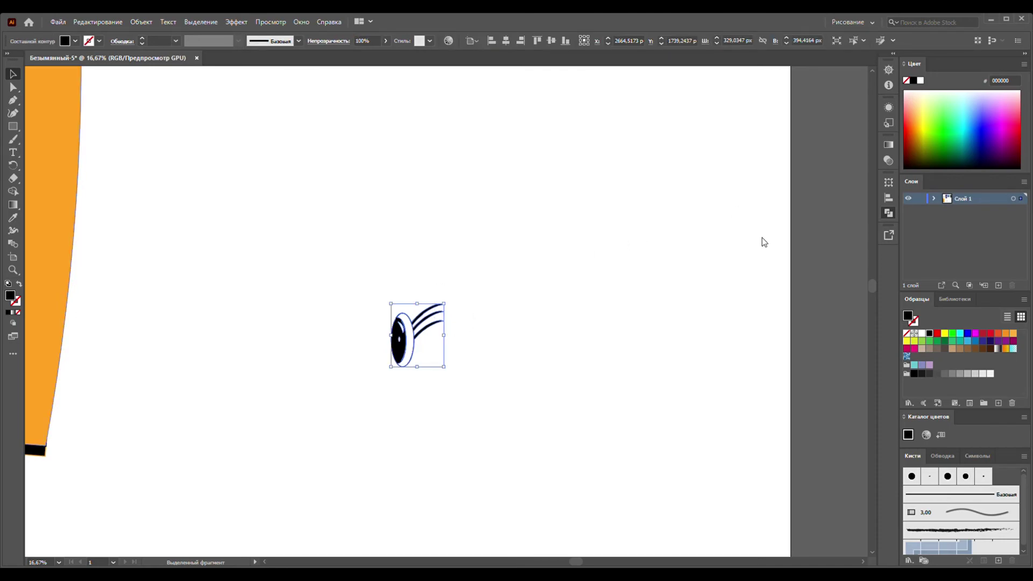
key(ctrl+g)
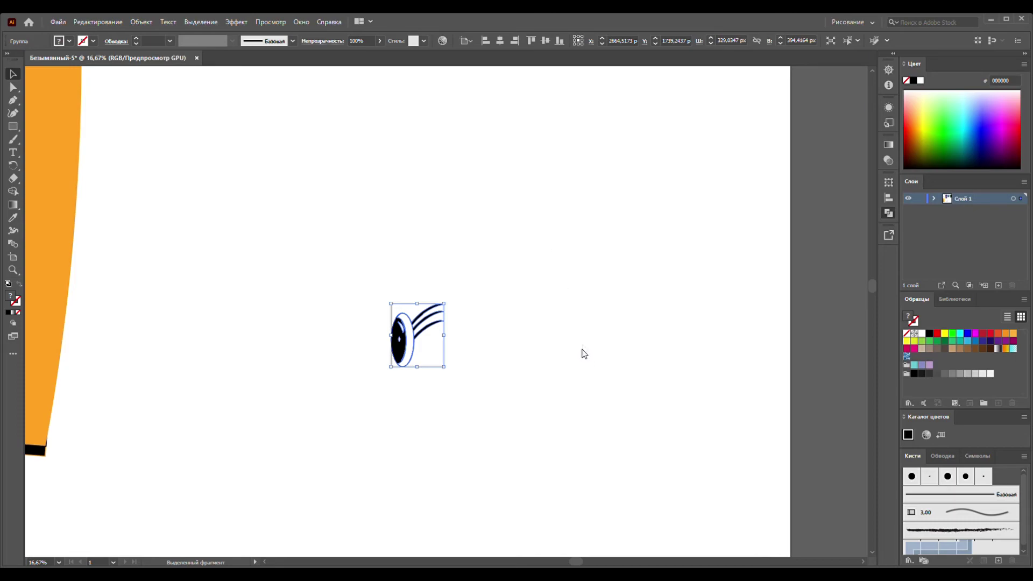
- Zoom to 100% and move the eye artwork further right on the canvas
click(511, 324)
click(433, 341)
key(ctrl+1)
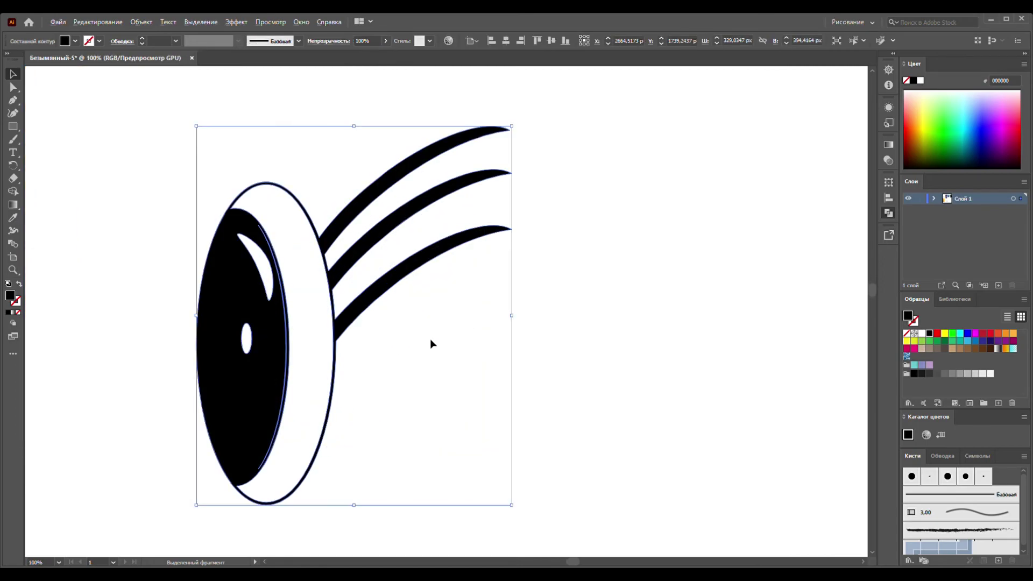
click(430, 285)
drag(395, 286, 633, 290)
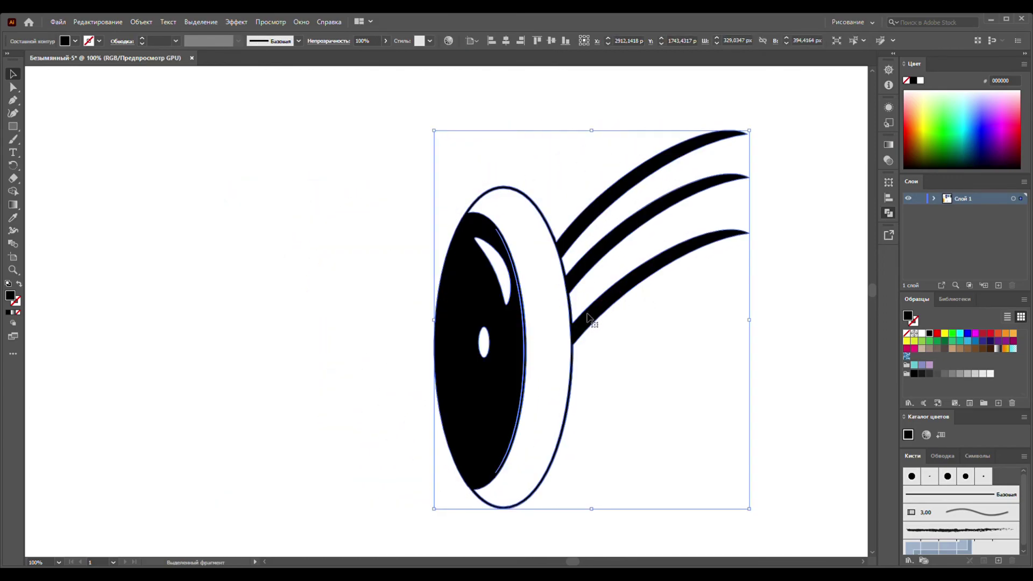
click(14, 127)
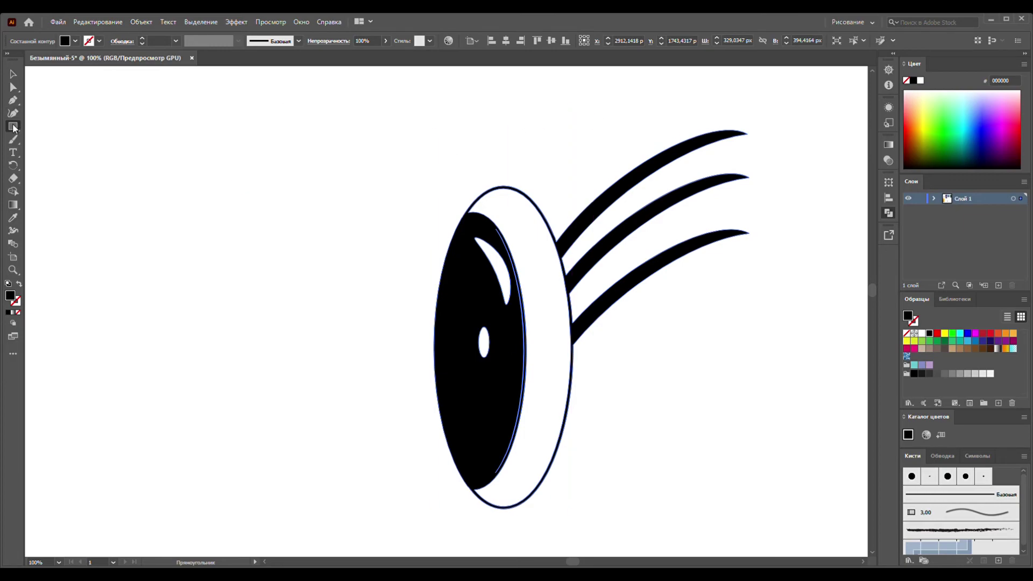
- Draw a tall ellipse covering the ends of the three lashes
key(l)
drag(610, 117, 690, 467)
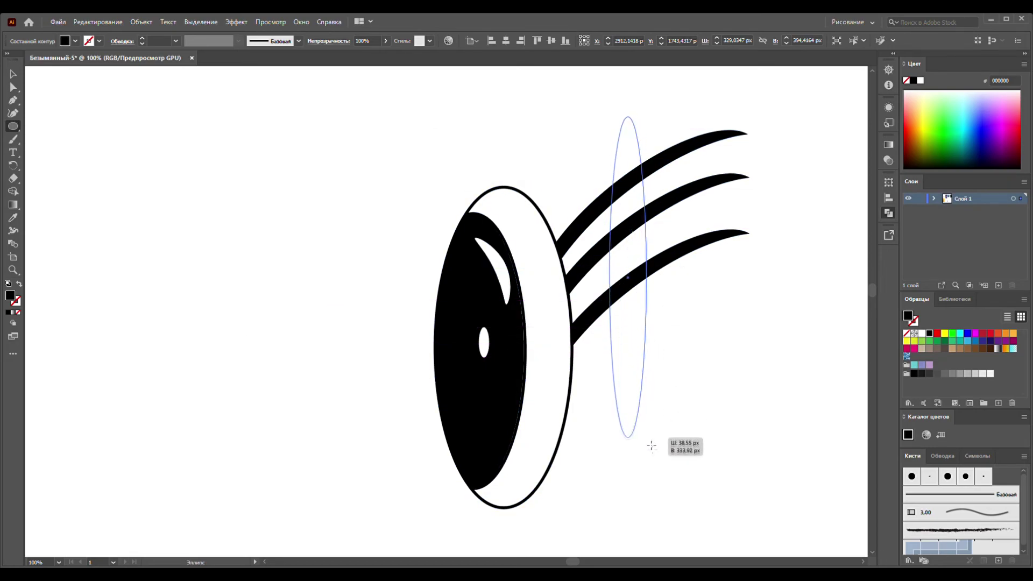
drag(690, 467, 806, 430)
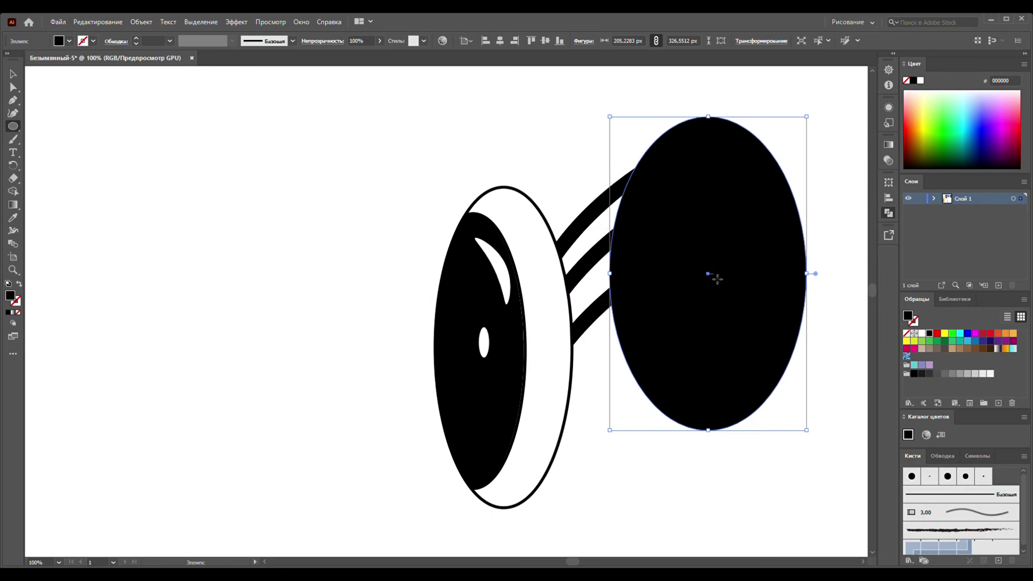
drag(710, 277, 692, 262)
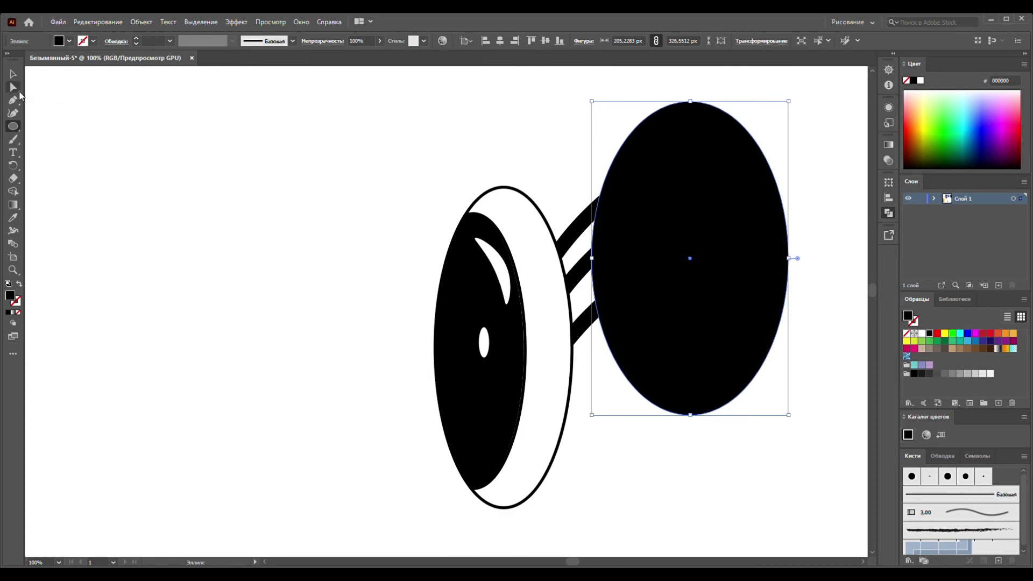
- Group the ellipse with the lashes and delete it to leave short lashes, then copy the eye leftward
click(13, 73)
mouse_move(357, 143)
mouse_down()
mouse_move(617, 400)
mouse_move(720, 347)
mouse_up()
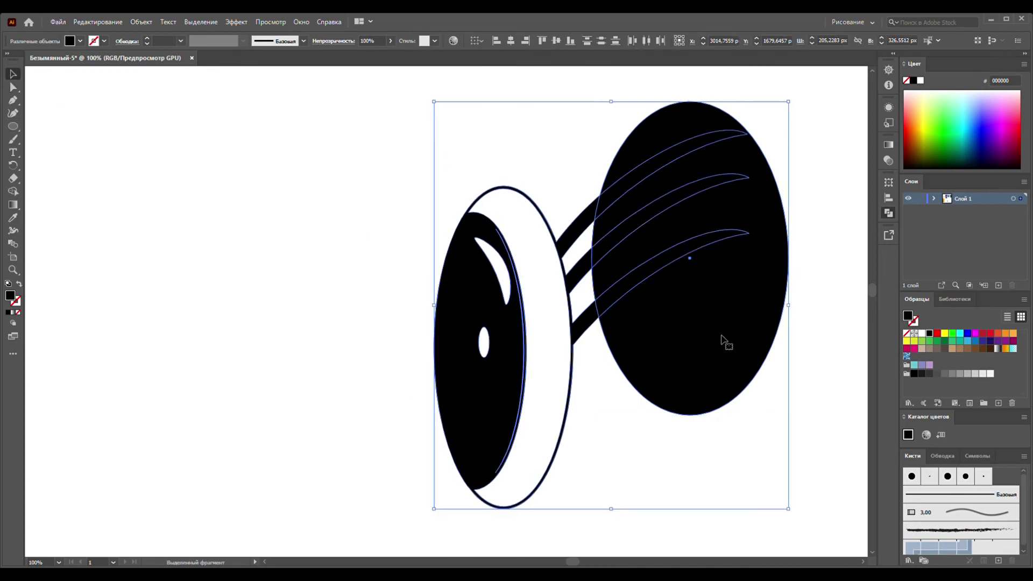
key(ctrl+g)
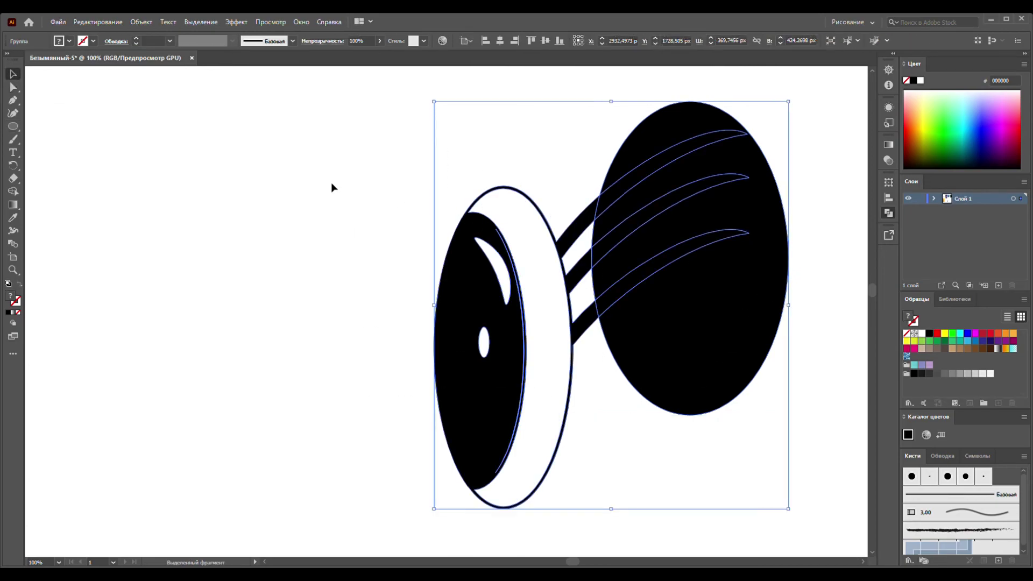
click(331, 238)
mouse_move(614, 122)
mouse_down()
mouse_move(719, 383)
mouse_move(734, 460)
mouse_up()
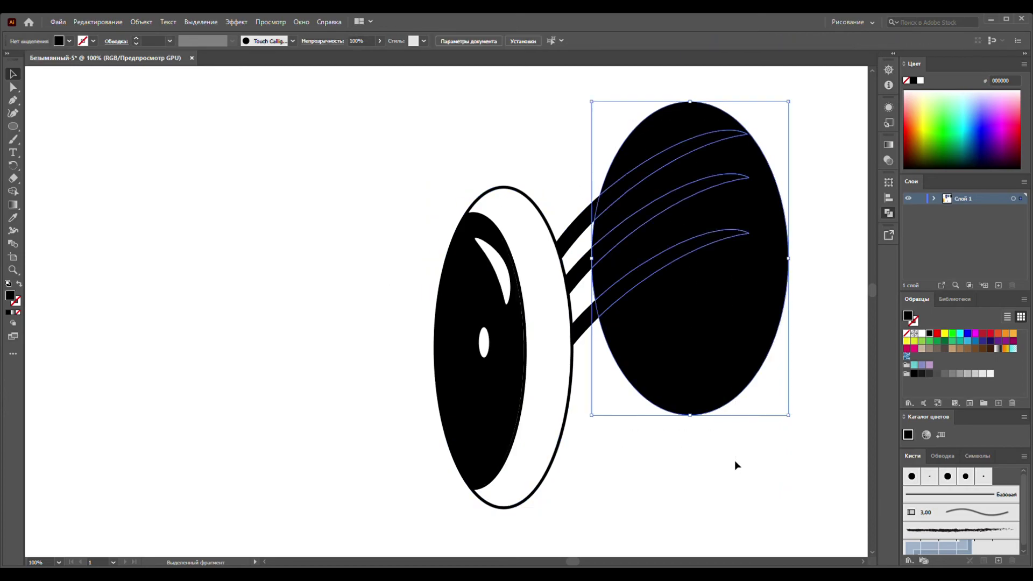
key(Delete)
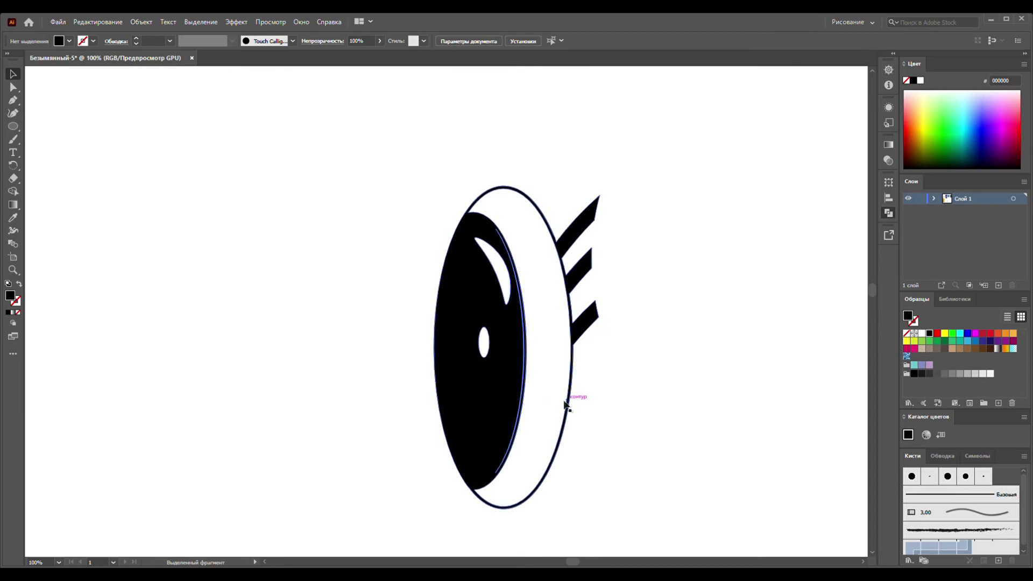
drag(507, 392, 266, 380)
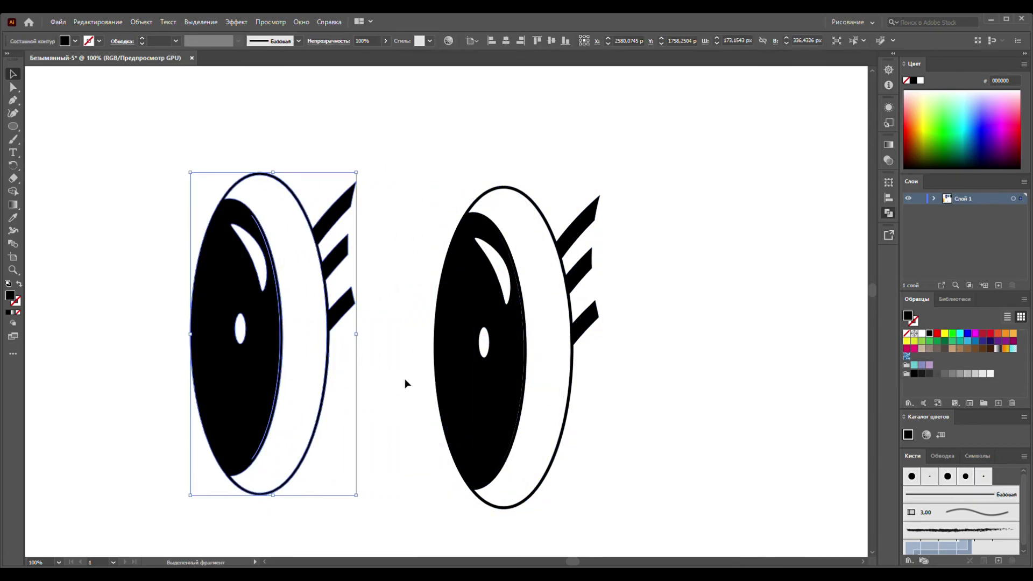
- Select both eyes and drag their bounding box handles to flatten and widen the pair
scroll(405, 383, down, 2)
alt+scroll(405, 385, down, 2)
alt+scroll(406, 385, down, 1)
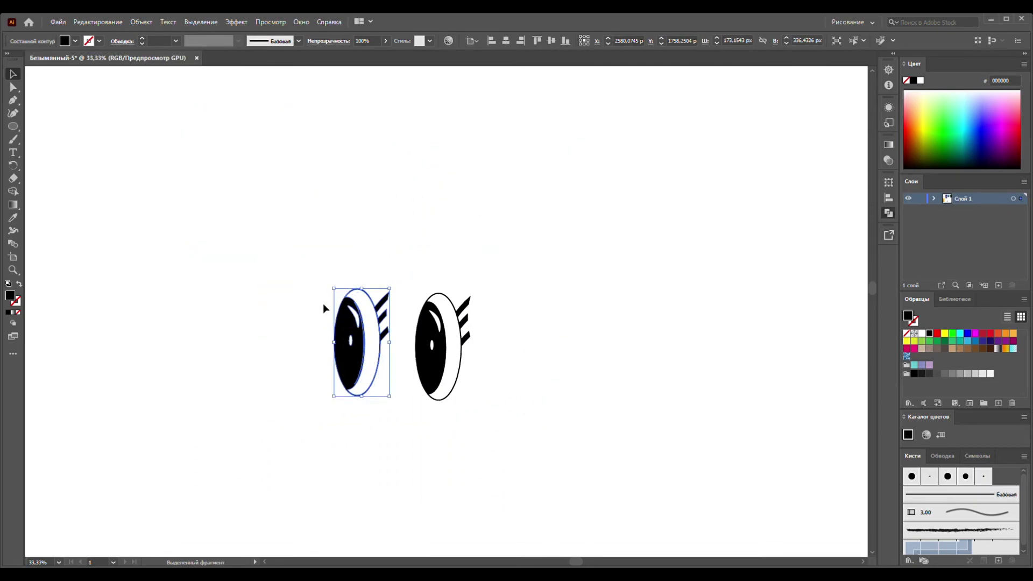
drag(296, 267, 504, 392)
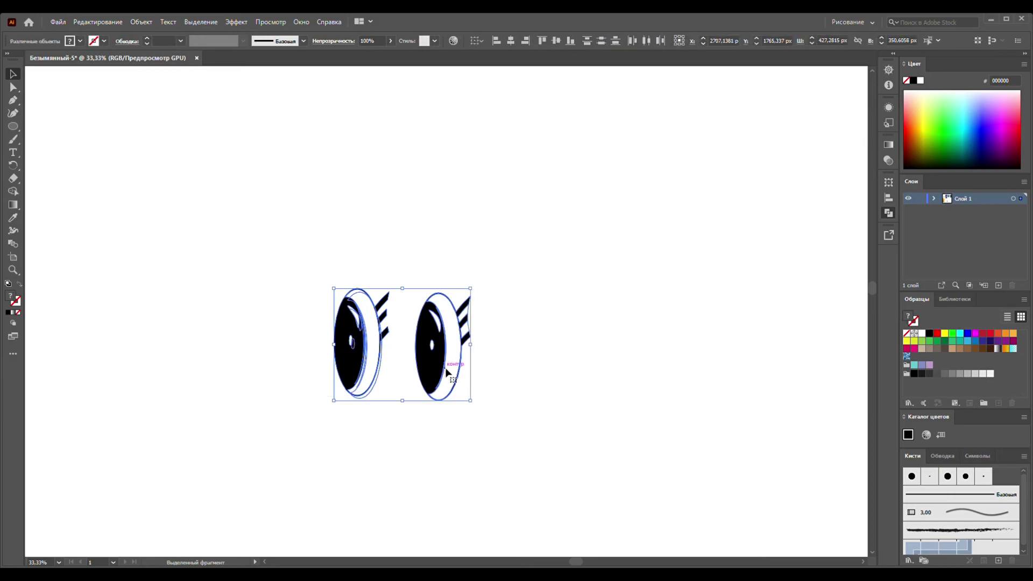
drag(407, 406, 406, 385)
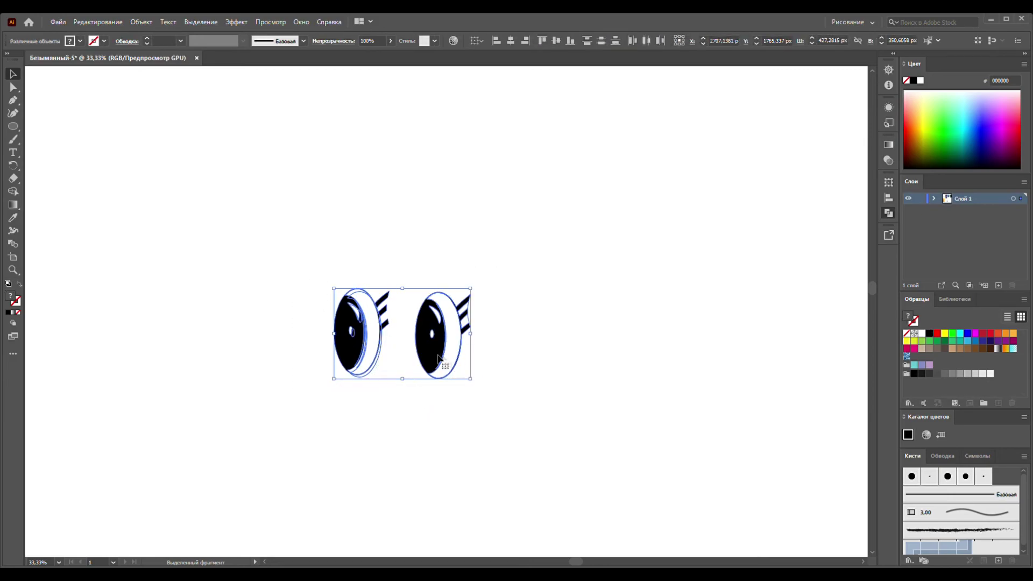
drag(474, 338, 509, 338)
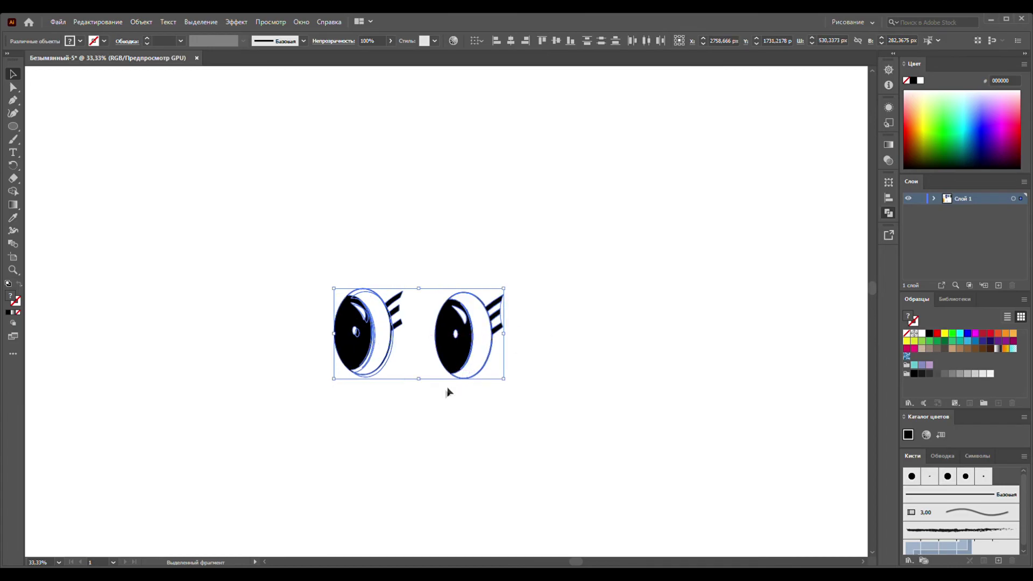
drag(423, 384, 422, 375)
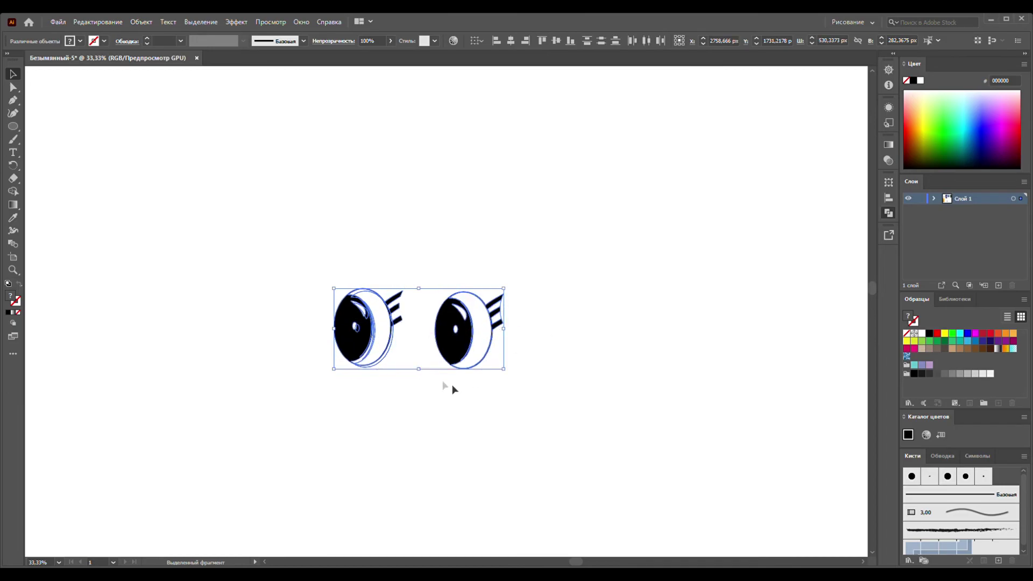
click(472, 398)
scroll(471, 398, down, 4)
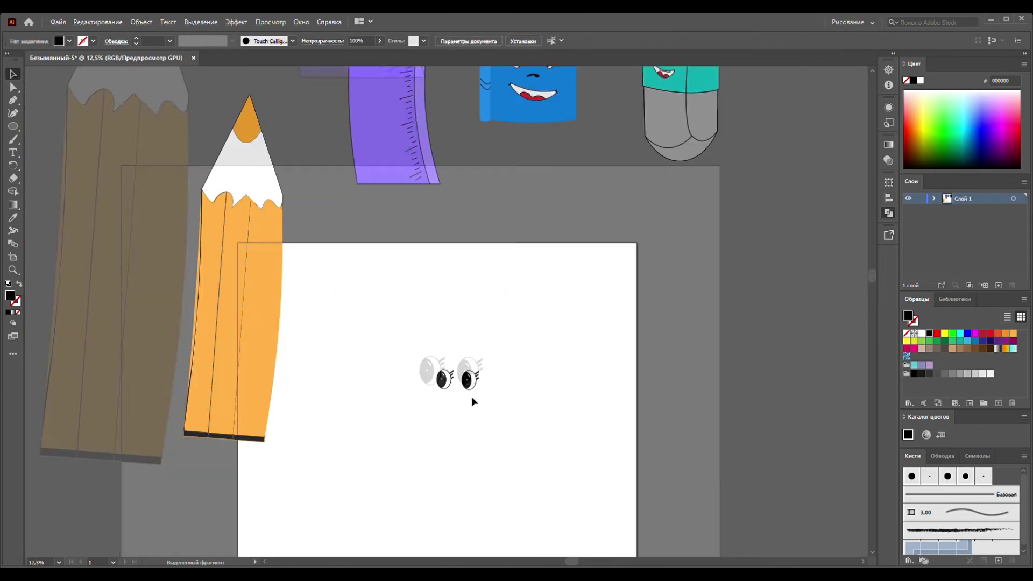
mouse_move(412, 347)
mouse_down()
mouse_move(509, 405)
mouse_move(250, 231)
mouse_up()
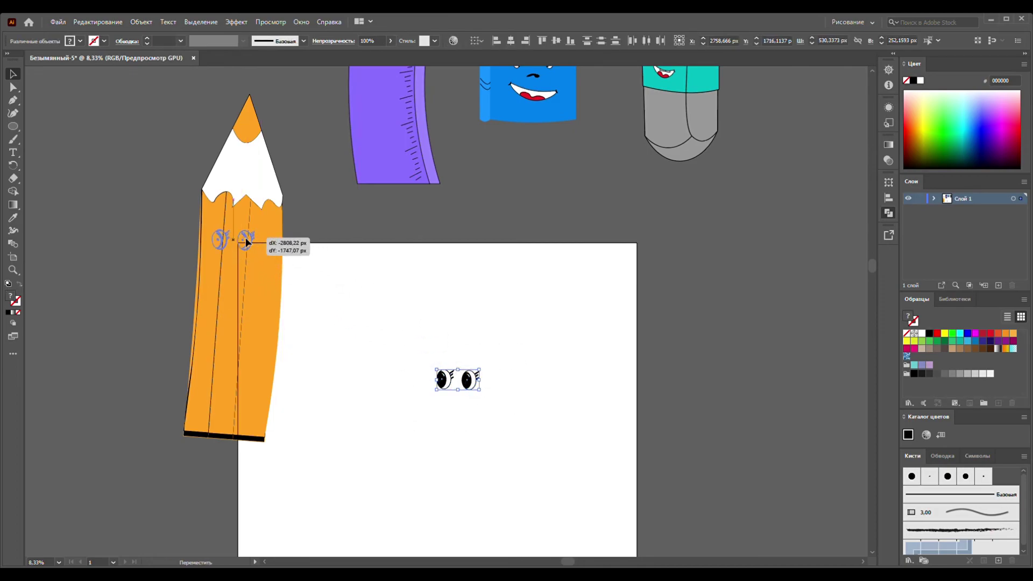
drag(249, 231, 249, 231)
click(344, 252)
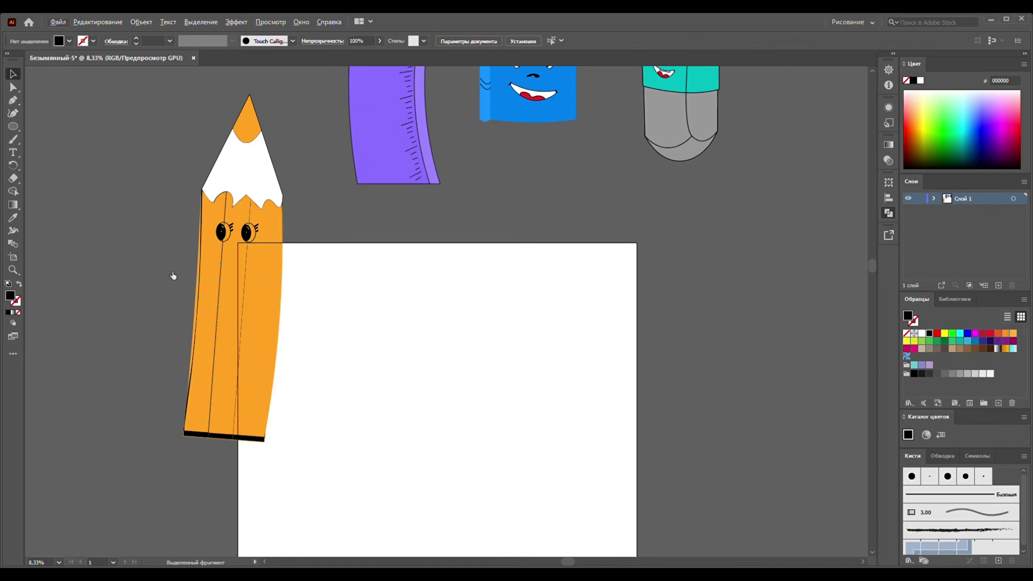
key(ctrl+z)
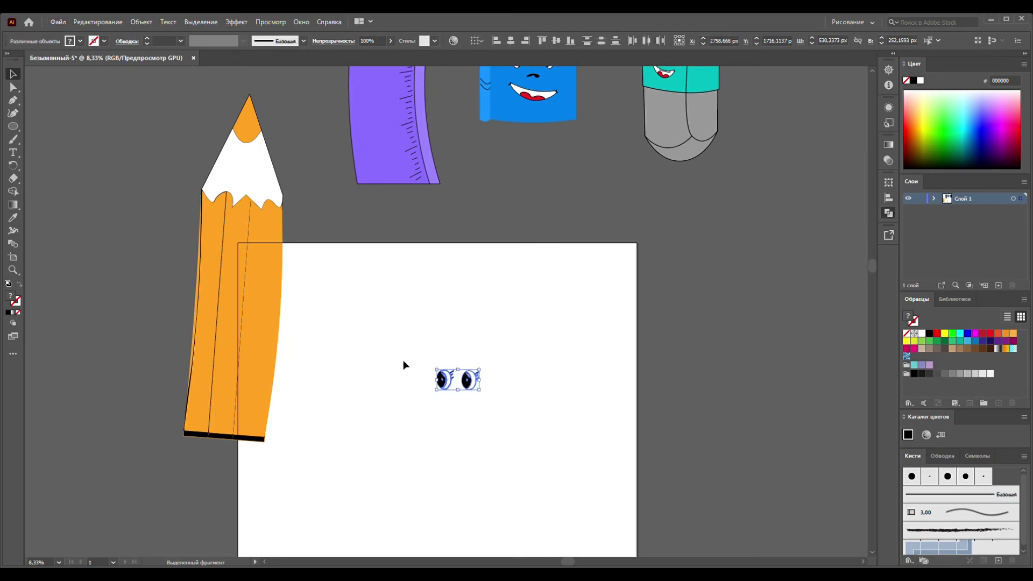
- Draw a large black ellipse behind the eyes and move it lower on the artboard
click(14, 125)
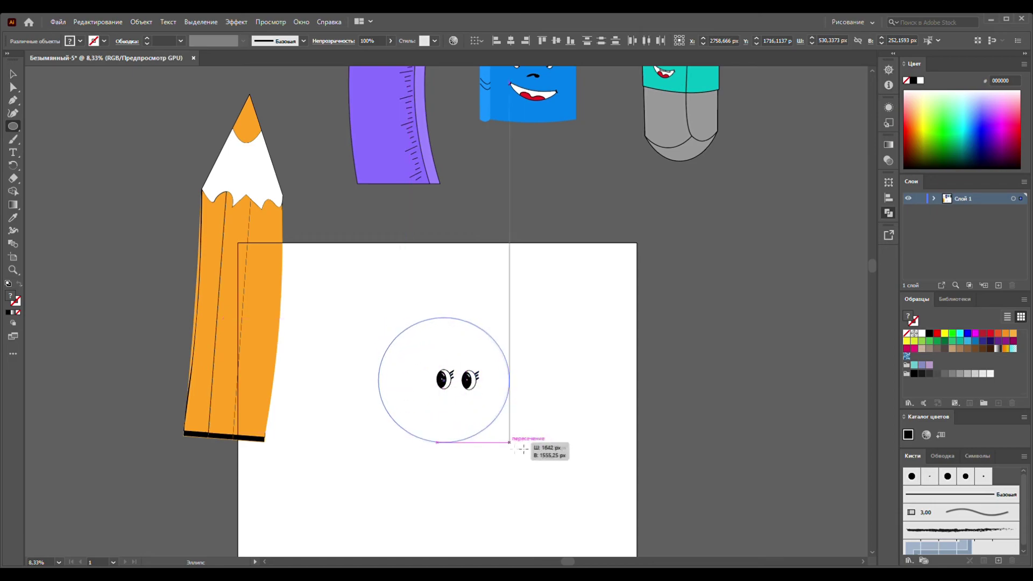
drag(379, 318, 565, 452)
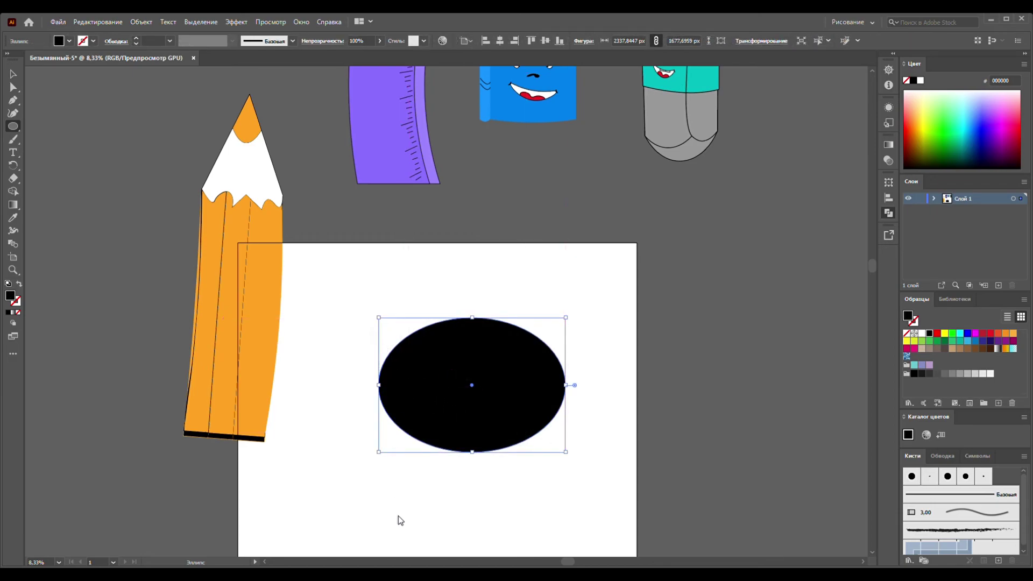
key(ctrl+shift+[)
click(12, 74)
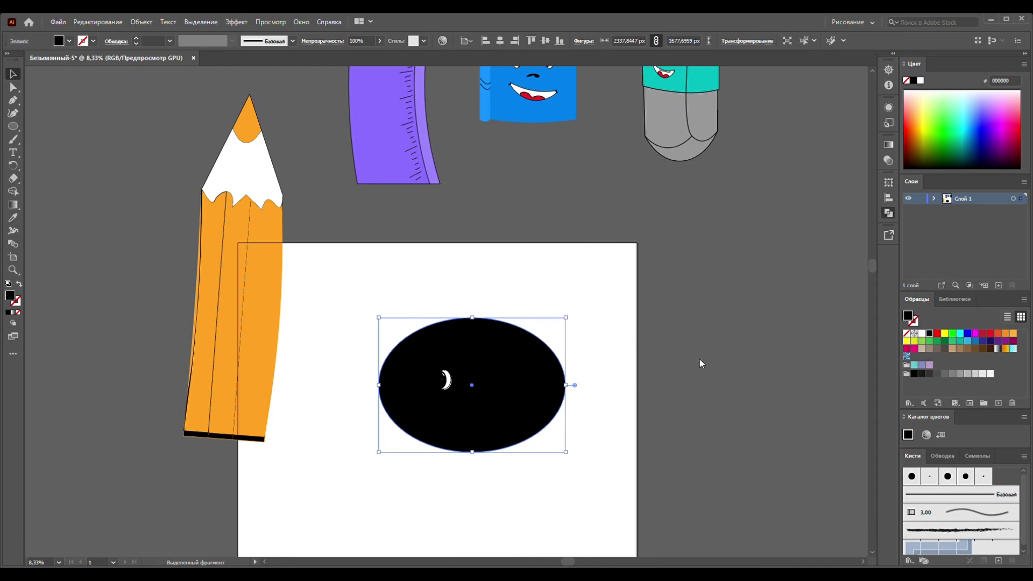
mouse_move(538, 394)
mouse_down()
mouse_move(581, 425)
mouse_move(495, 480)
mouse_up()
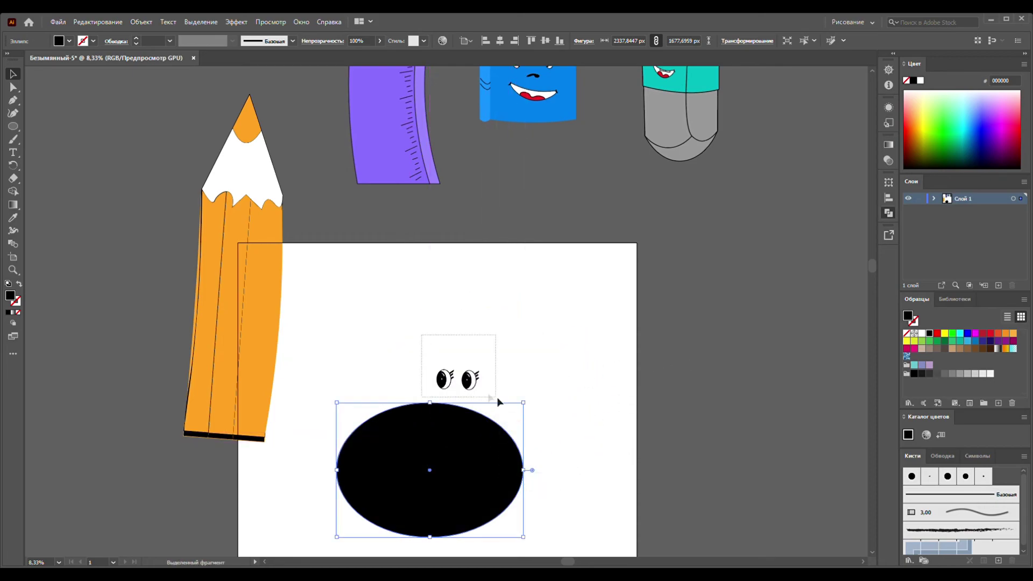
- Group the eyes, move the ellipse to the upper right, and park the eyes off the artboard
key(ctrl+alt+bracketright)
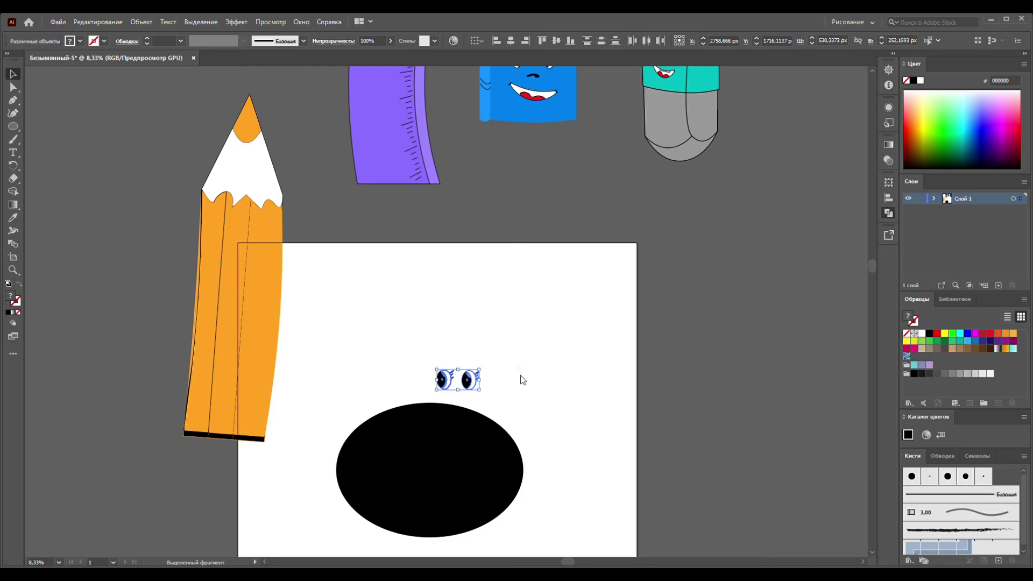
key(ctrl+g)
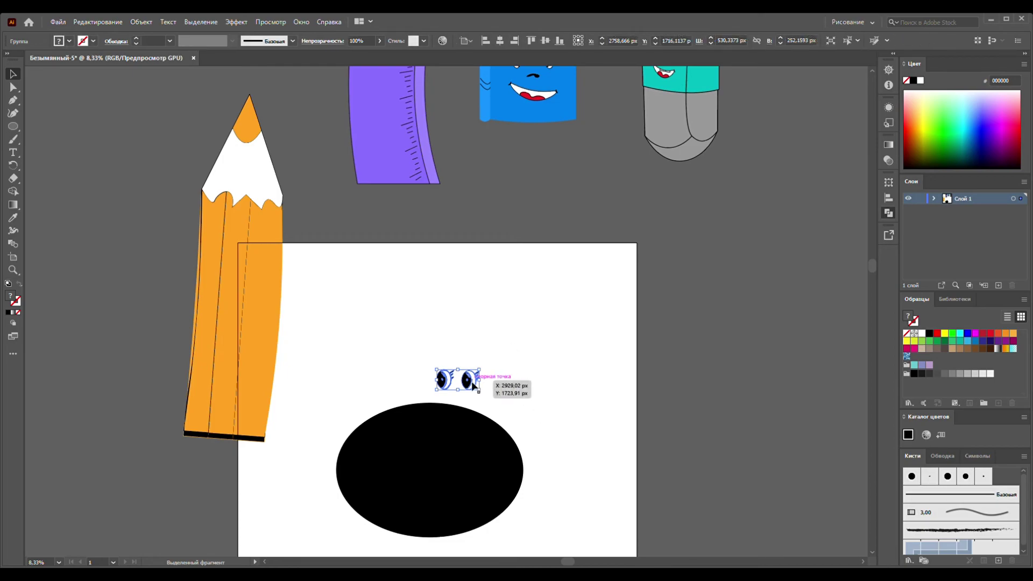
drag(473, 383, 445, 455)
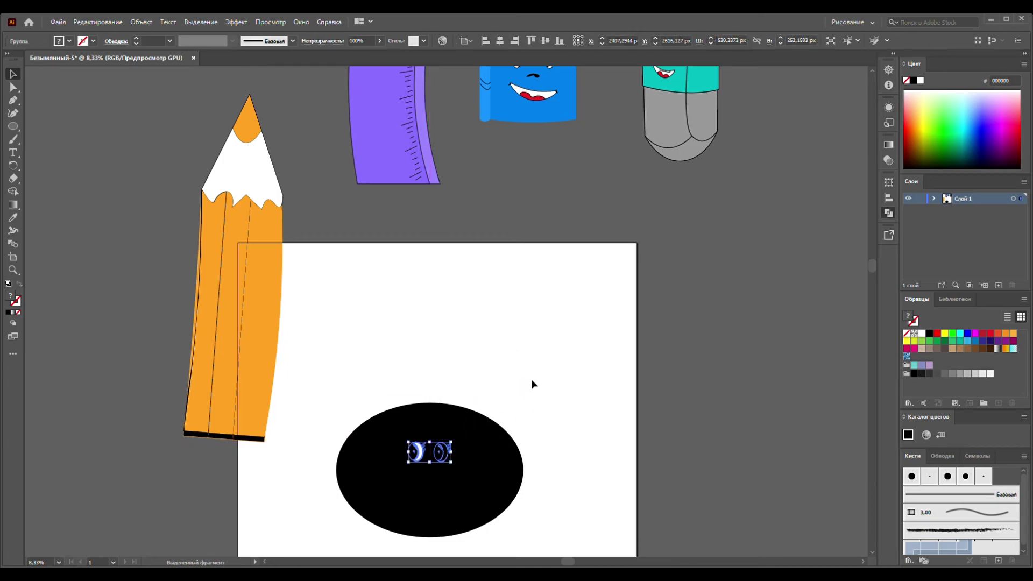
drag(497, 433, 641, 297)
click(442, 456)
drag(432, 453, 734, 438)
click(731, 482)
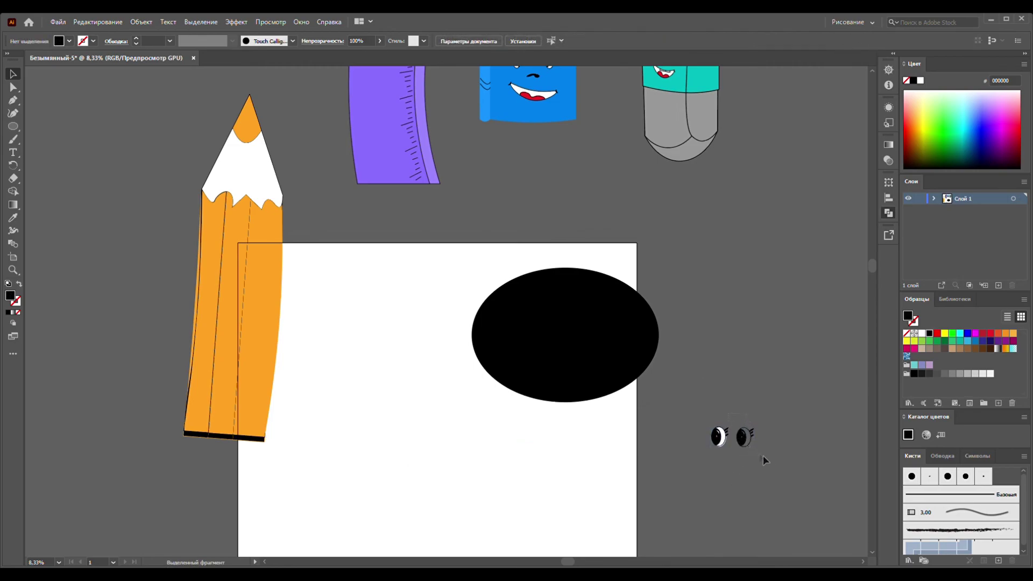
scroll(785, 442, up, 5)
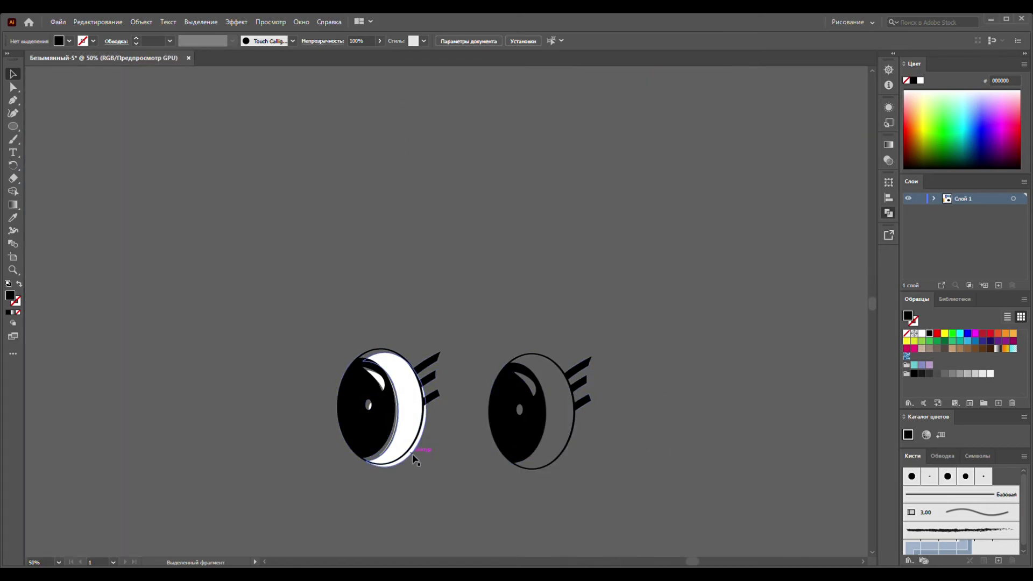
- Ungroup the eyes, pull the white crescent out, and delete the left eye
drag(411, 453, 412, 450)
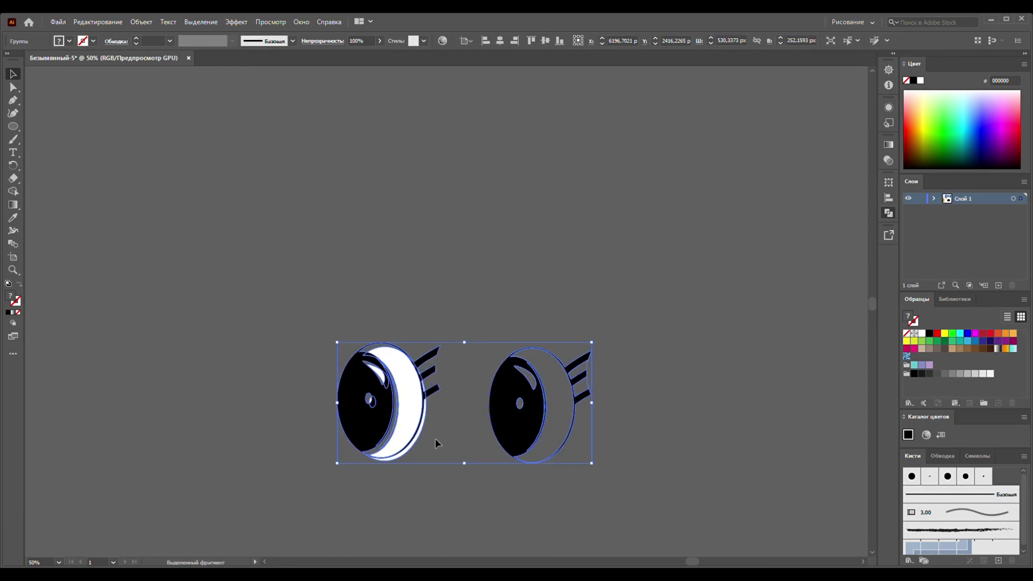
scroll(477, 484, up, 2)
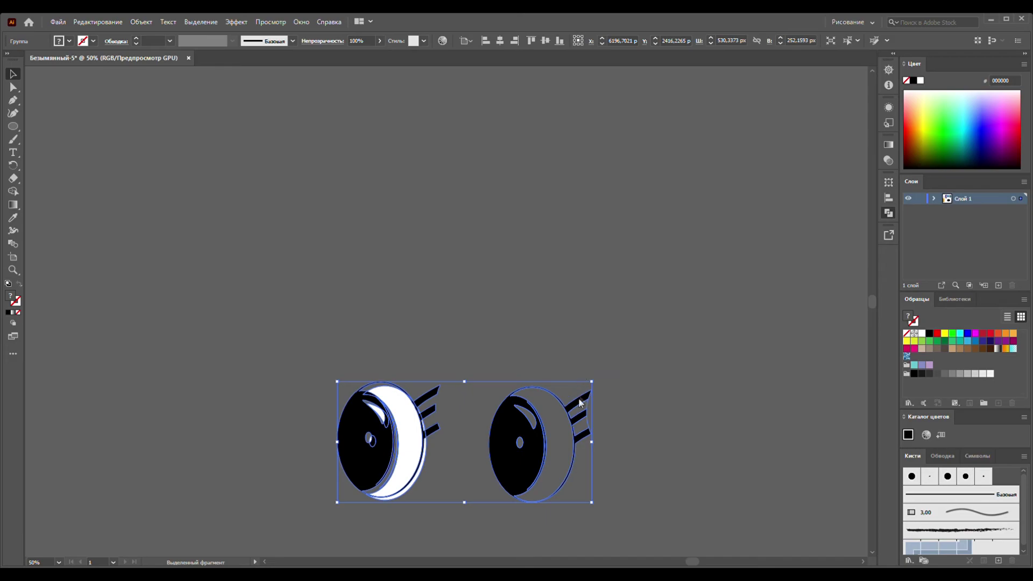
key(ctrl+shift+g)
click(562, 334)
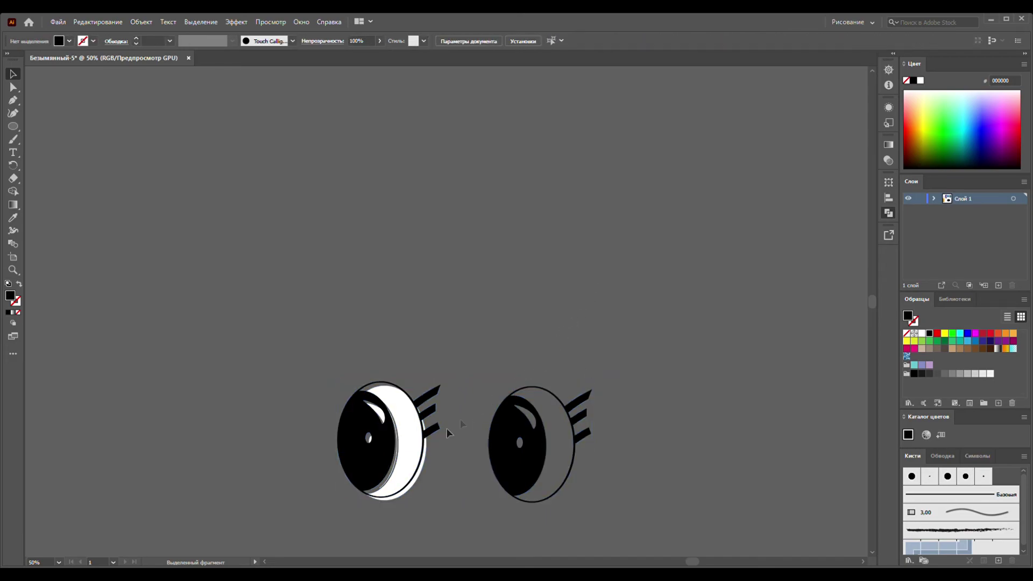
drag(408, 466, 516, 290)
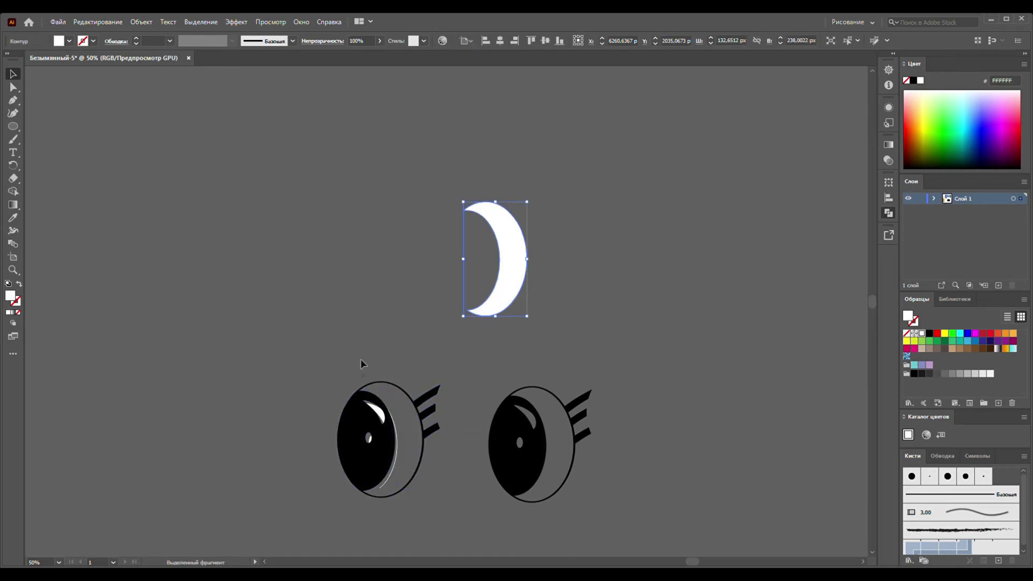
drag(338, 347, 450, 514)
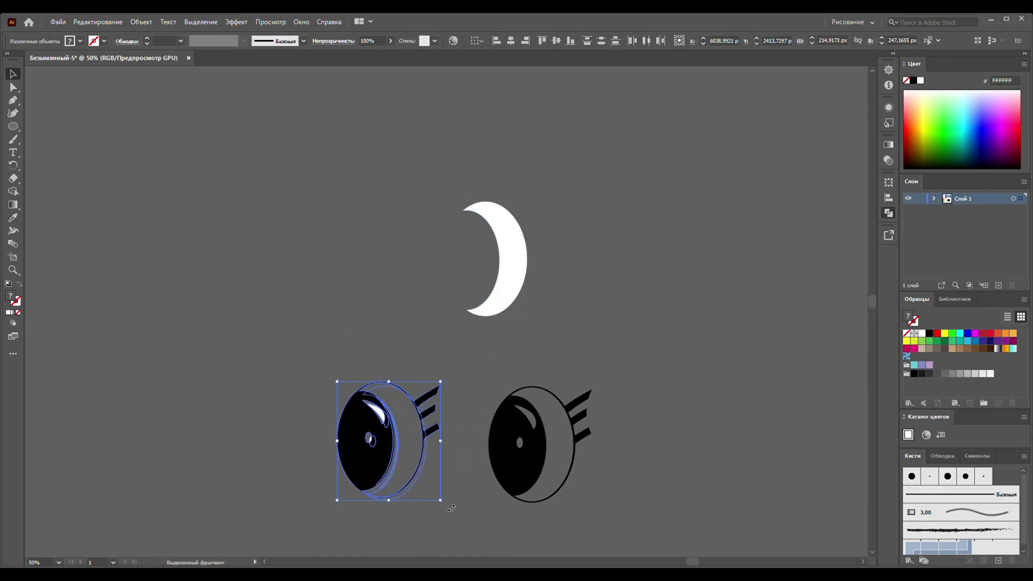
key(Delete)
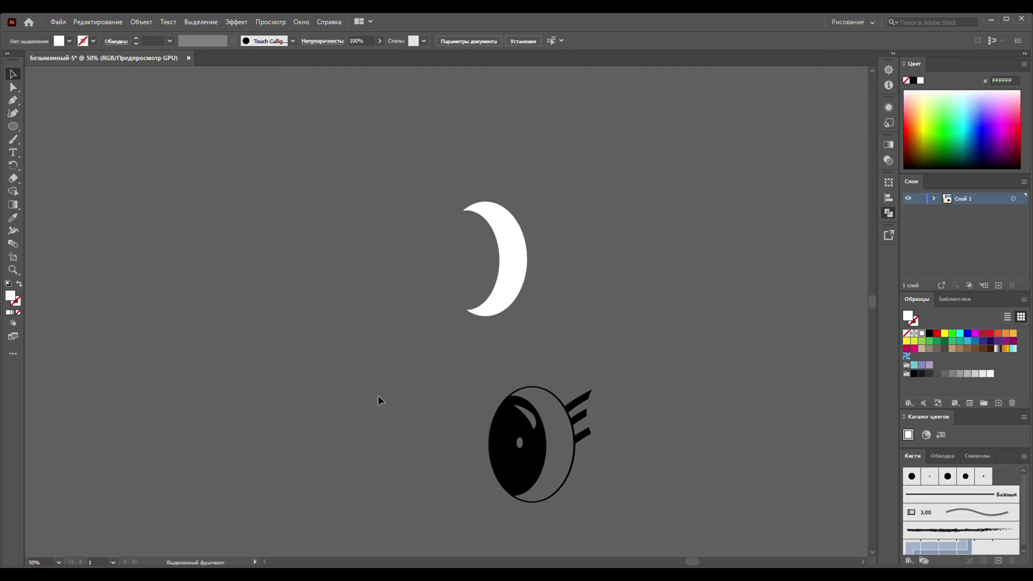
- Duplicate the right eye to the left side and run Simplify on both eyes
drag(421, 351, 637, 545)
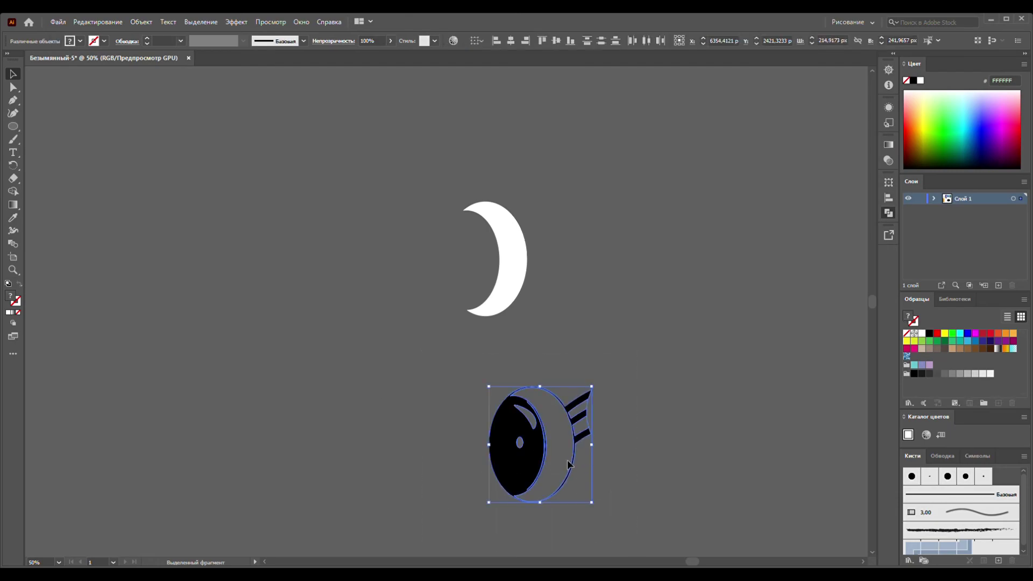
drag(547, 442, 351, 412)
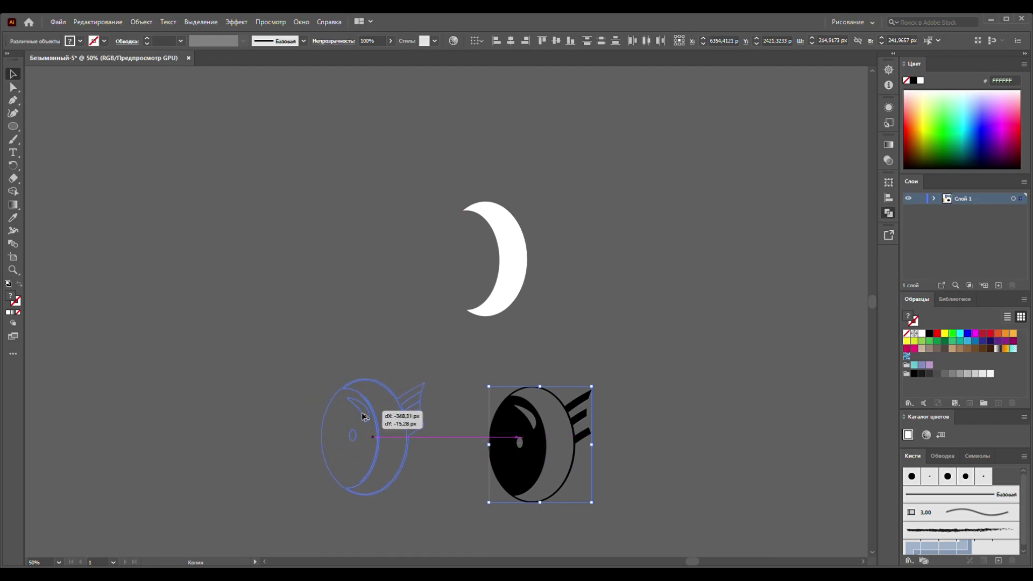
drag(351, 413, 379, 411)
drag(260, 338, 615, 537)
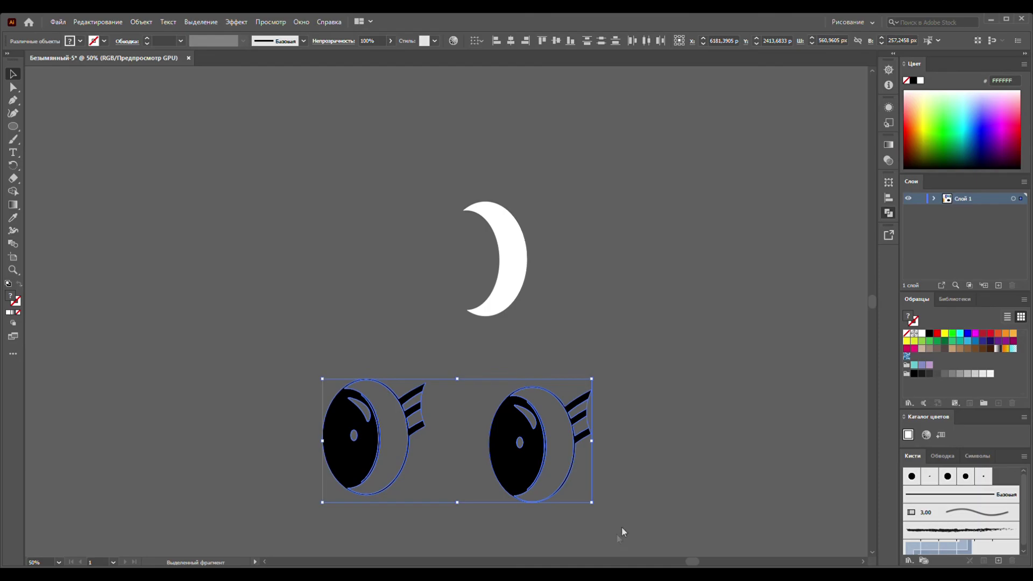
key(ctrl+q)
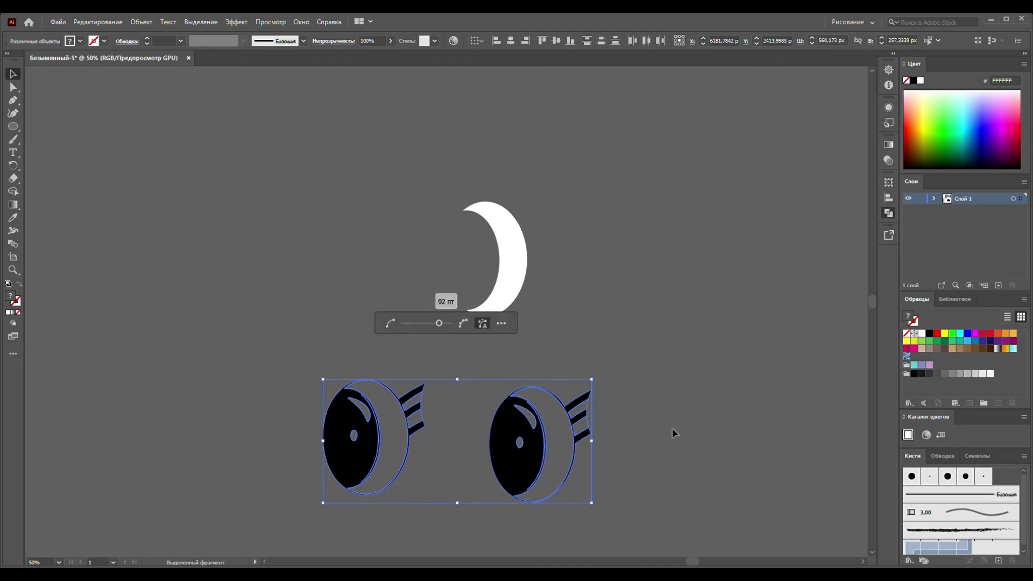
scroll(673, 427, down, 3)
- Increase the Simplify amount and turn the black ellipse white
scroll(673, 428, down, 2)
scroll(672, 427, down, 1)
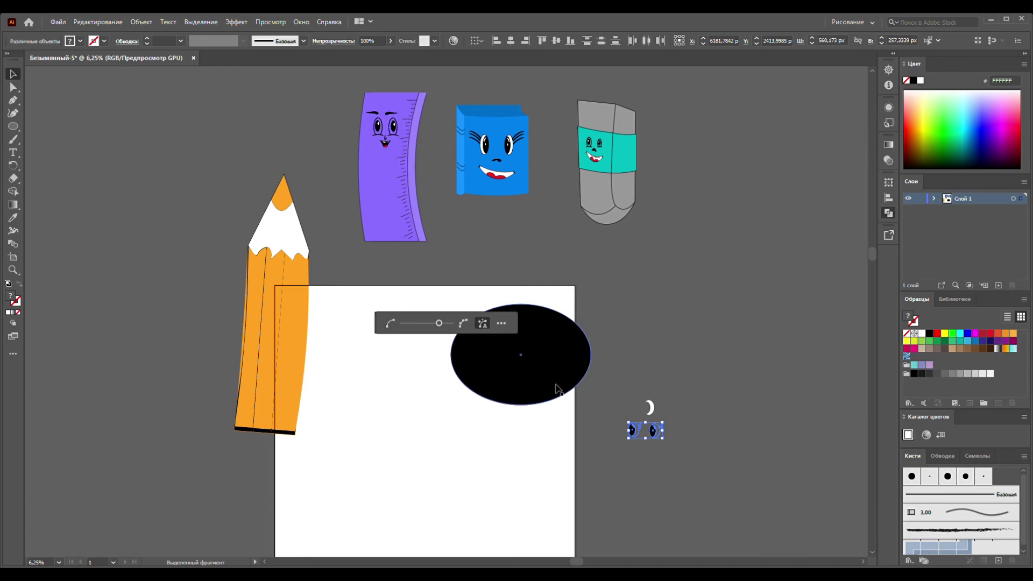
click(451, 324)
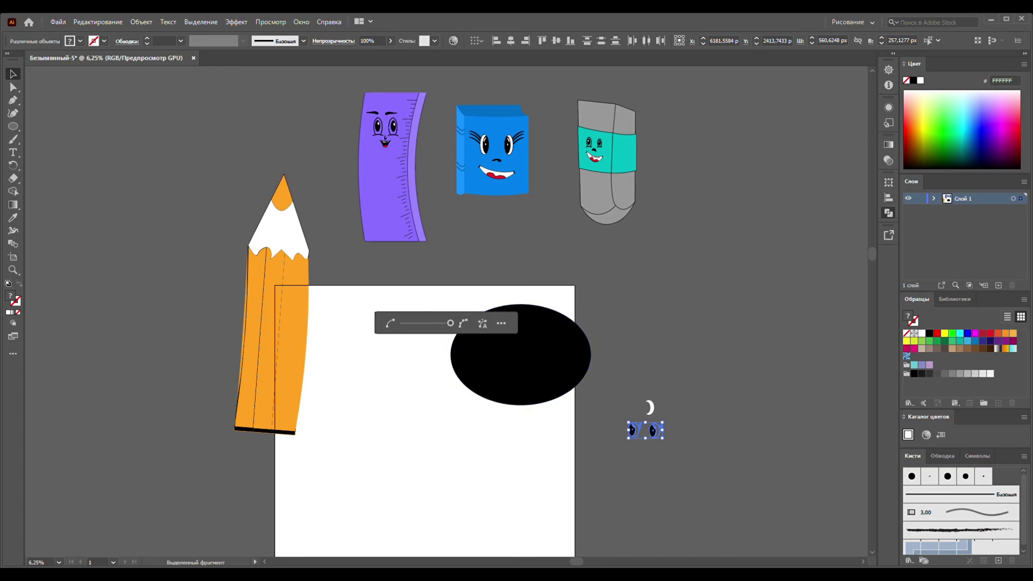
click(36, 76)
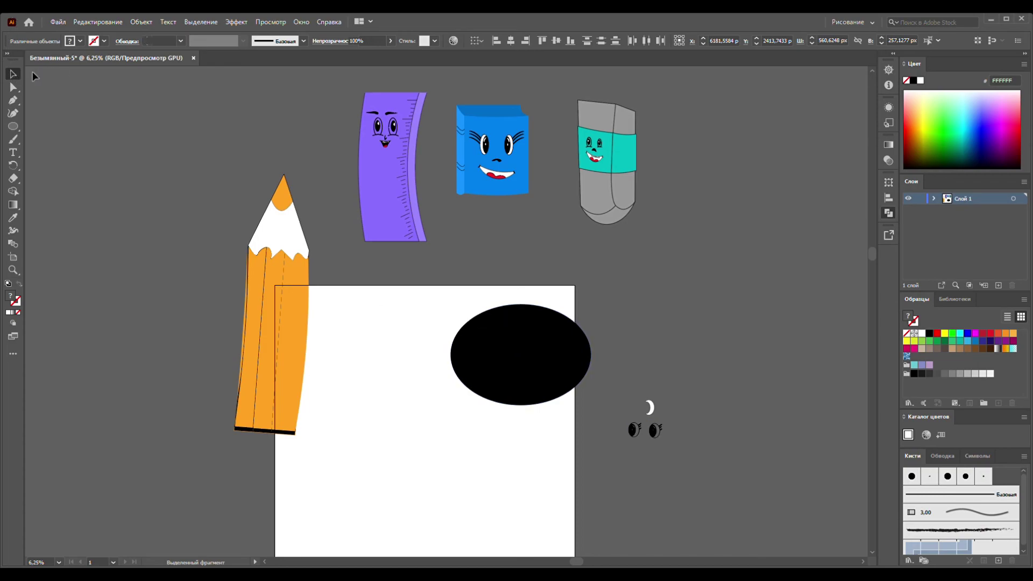
click(488, 363)
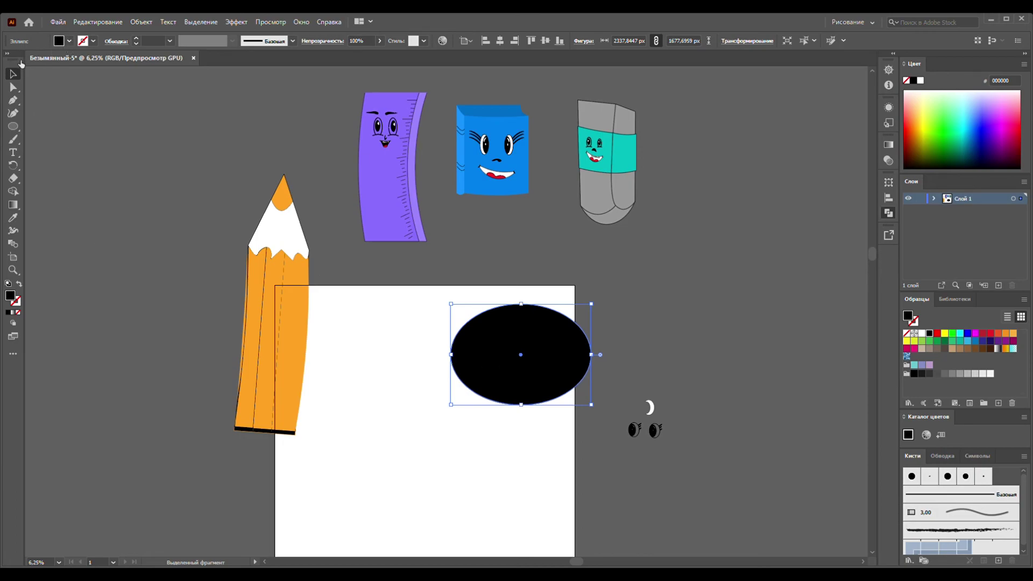
key(ctrl+z)
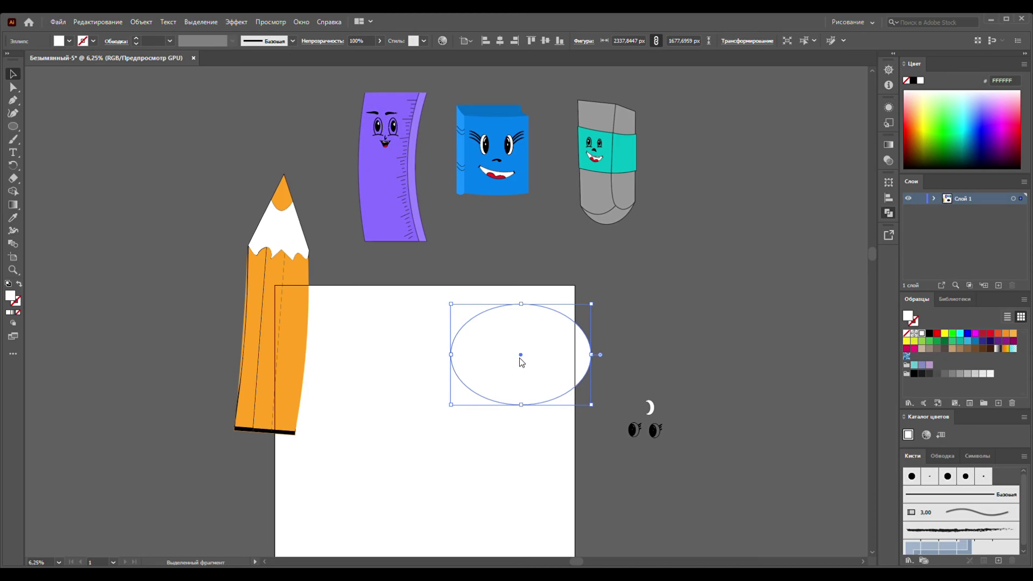
- Move the white ellipse beneath the eyes and raise the crescent higher
click(624, 293)
mouse_move(582, 353)
mouse_down()
mouse_move(701, 432)
mouse_move(714, 469)
mouse_move(703, 470)
mouse_up()
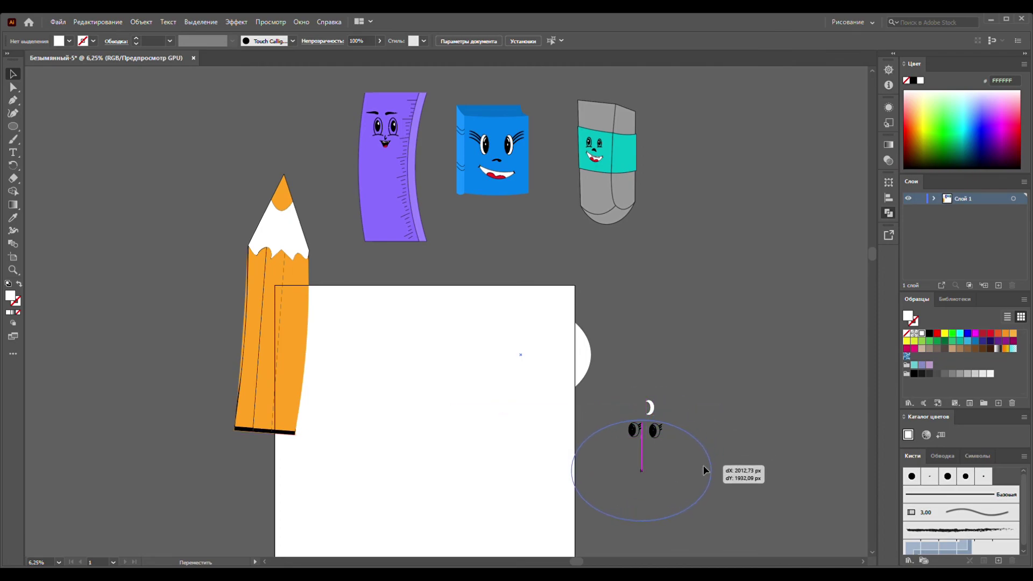
drag(703, 470, 705, 468)
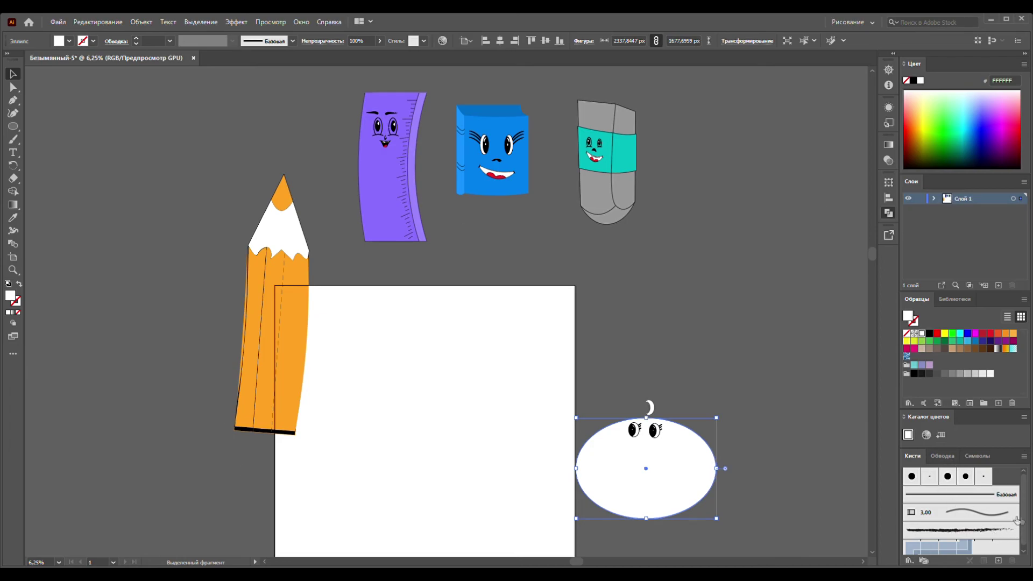
drag(645, 406, 644, 337)
- Group the white ellipse with the eyes, then remove the oval and reselect the eye pair
drag(606, 409, 698, 474)
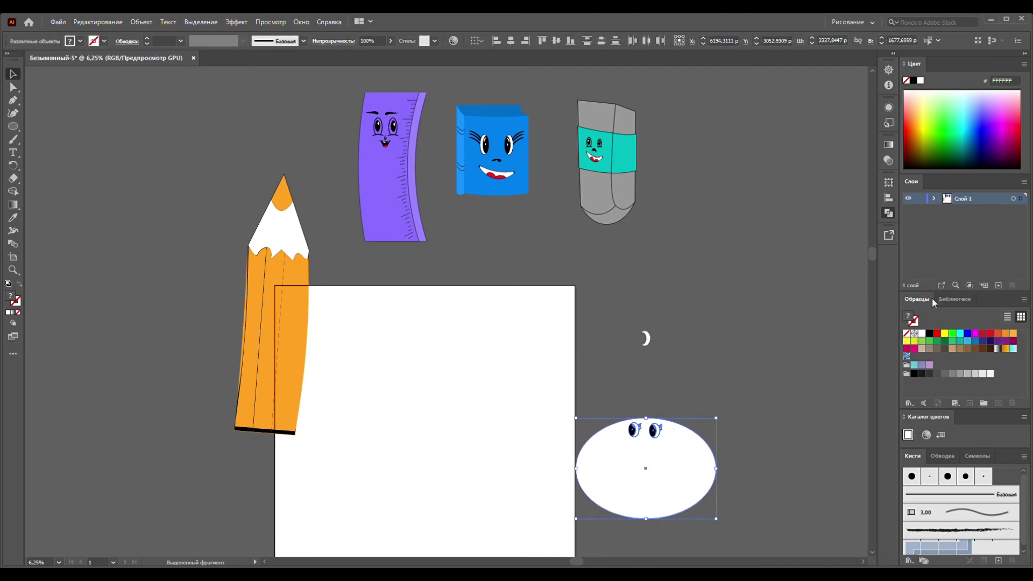
key(ctrl+g)
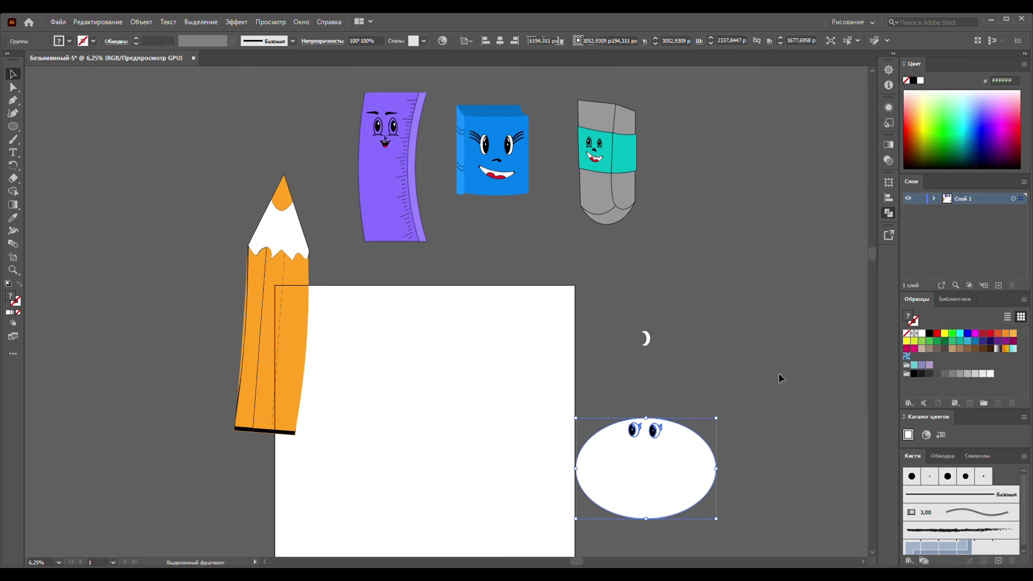
click(738, 422)
mouse_move(715, 458)
mouse_down()
mouse_move(756, 428)
mouse_move(807, 355)
mouse_up()
key(Delete)
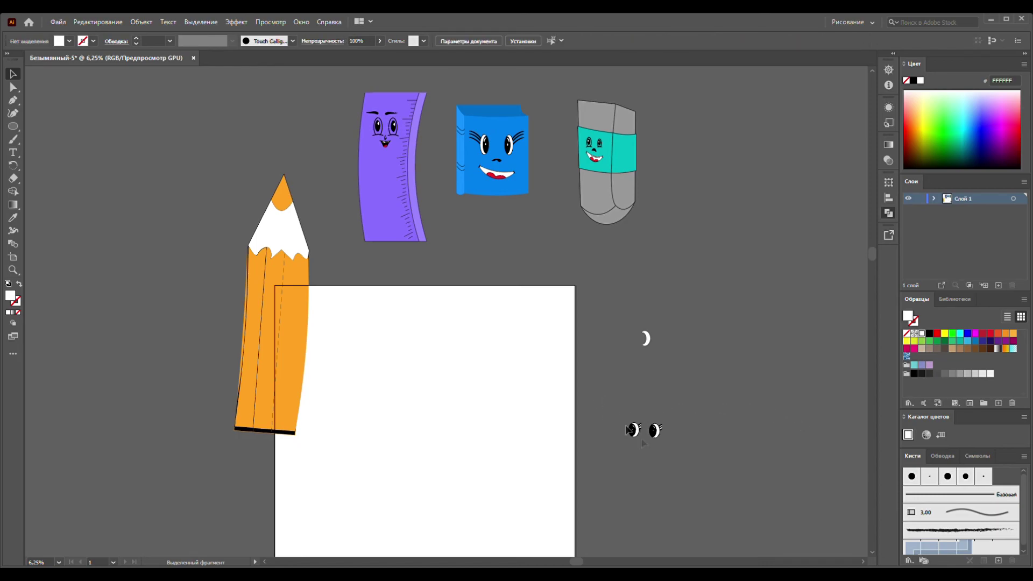
drag(715, 480, 714, 478)
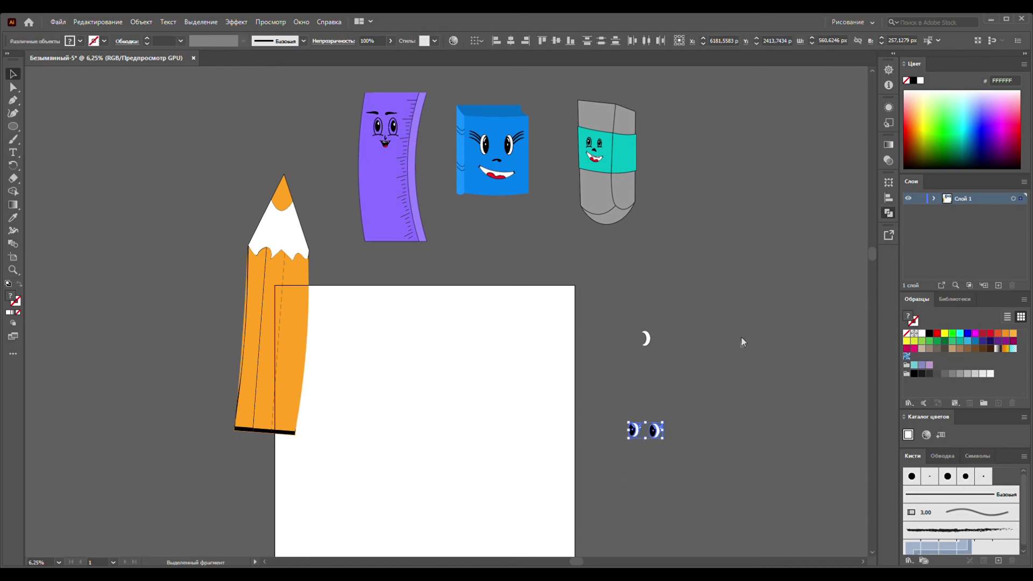
- Place the slightly enlarged eyes atop the pencil body with the white crescent beneath them
drag(640, 429, 287, 284)
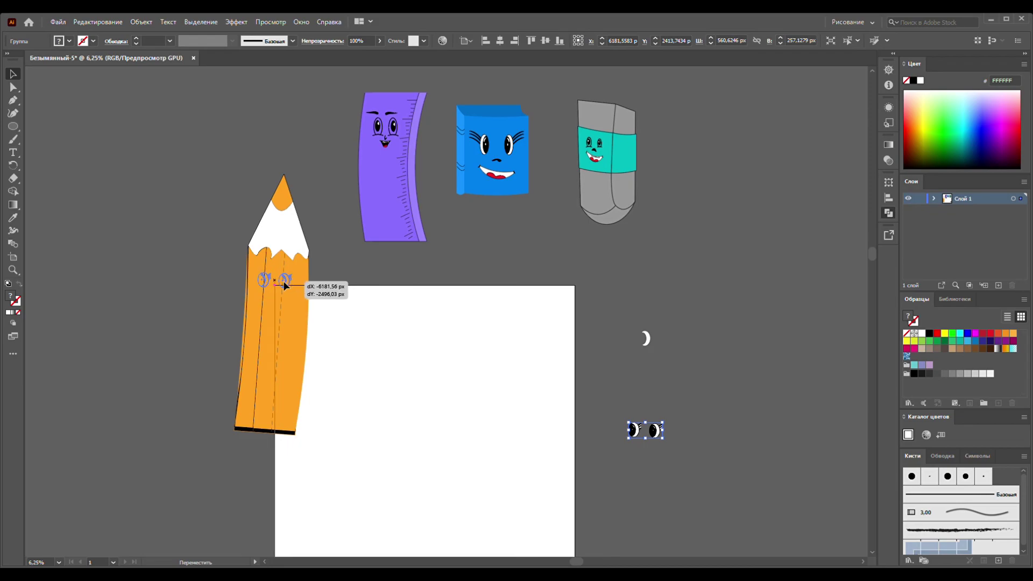
drag(287, 283, 283, 286)
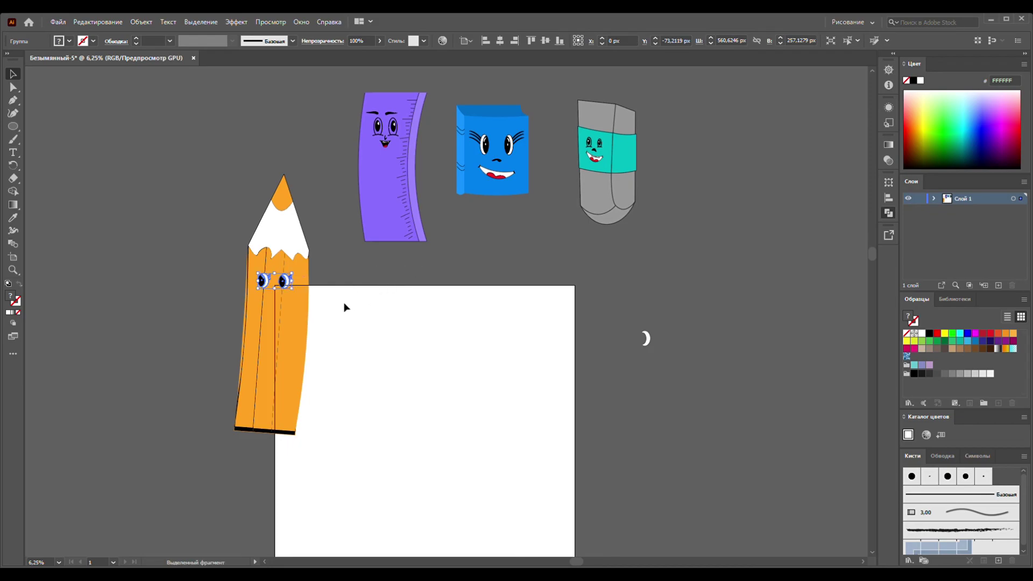
drag(295, 279, 299, 276)
click(421, 267)
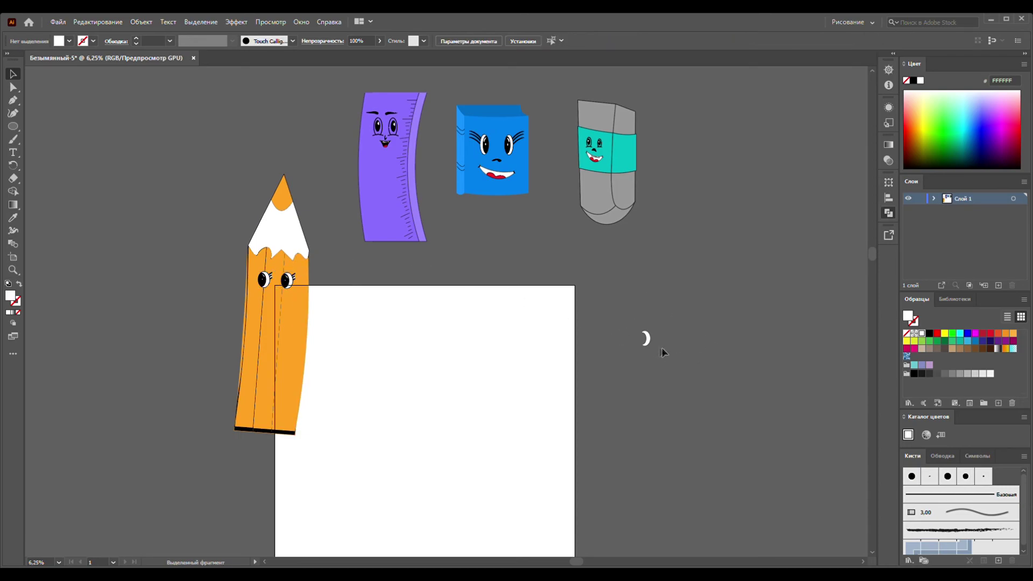
drag(646, 338, 268, 342)
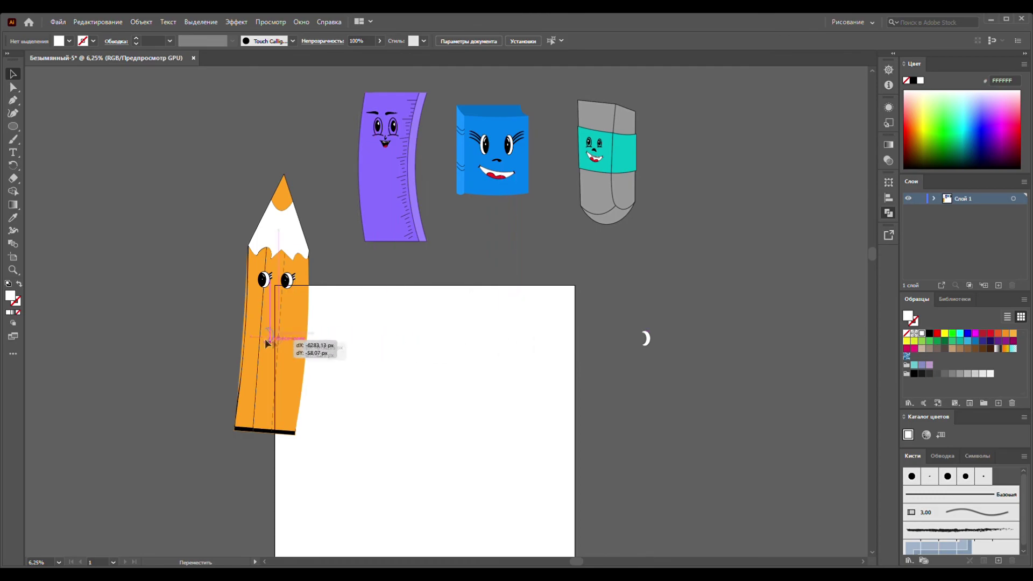
mouse_move(267, 342)
mouse_down()
mouse_move(271, 323)
mouse_move(312, 322)
mouse_up()
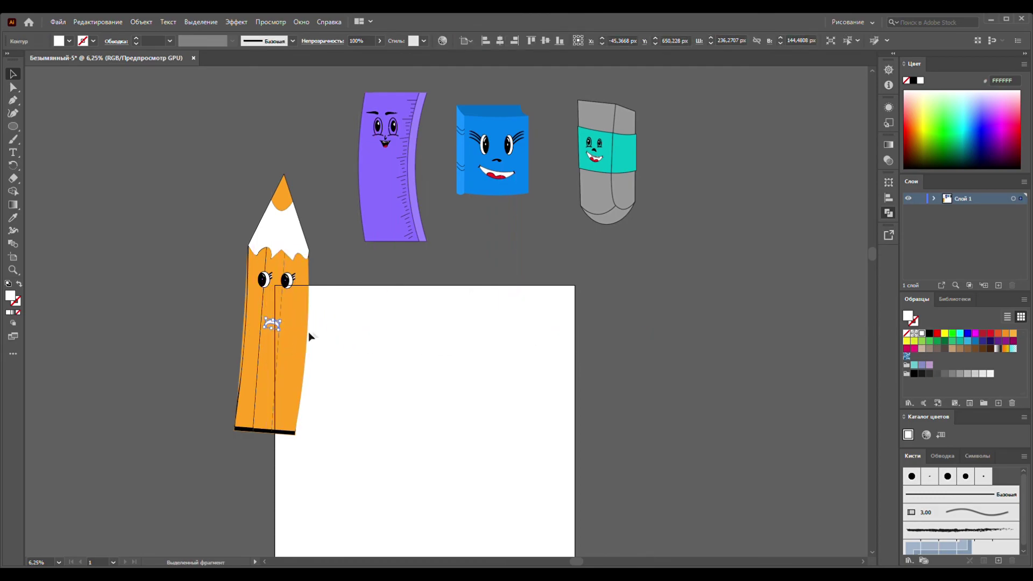
alt+scroll(270, 340, up, 2)
- Raise and enlarge the crescent mouth and colour it red
drag(278, 309, 276, 295)
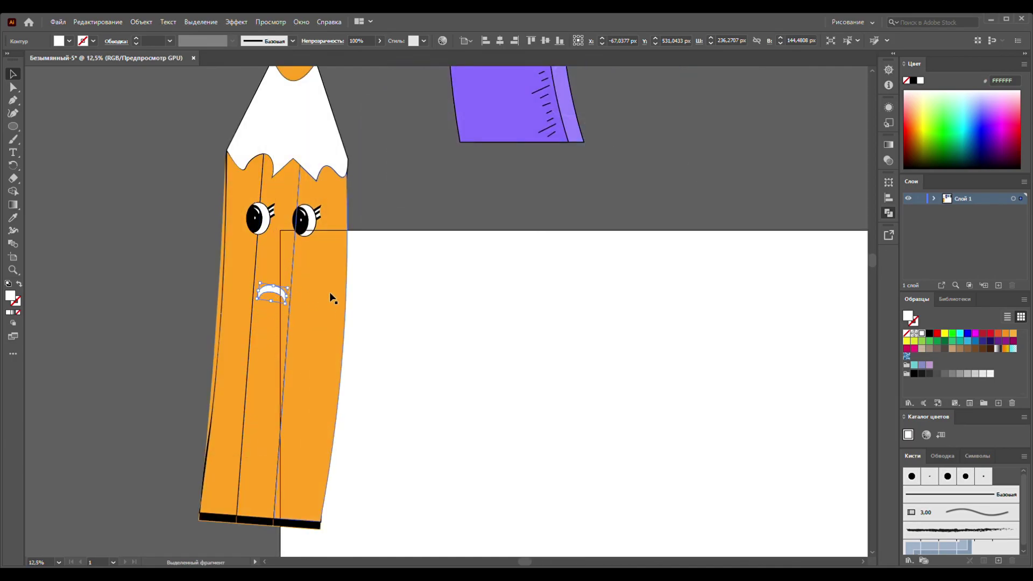
drag(286, 284, 311, 285)
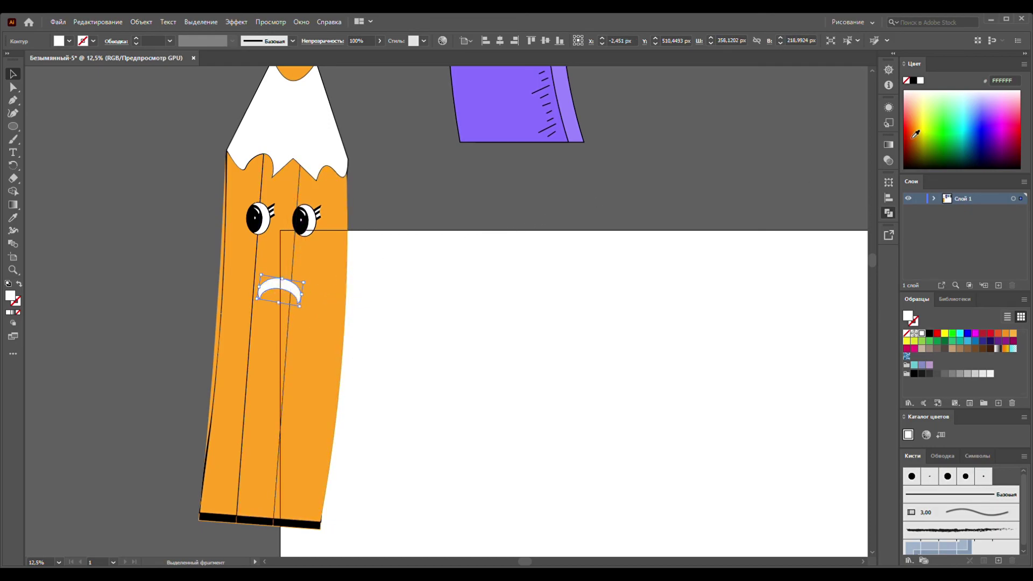
click(912, 138)
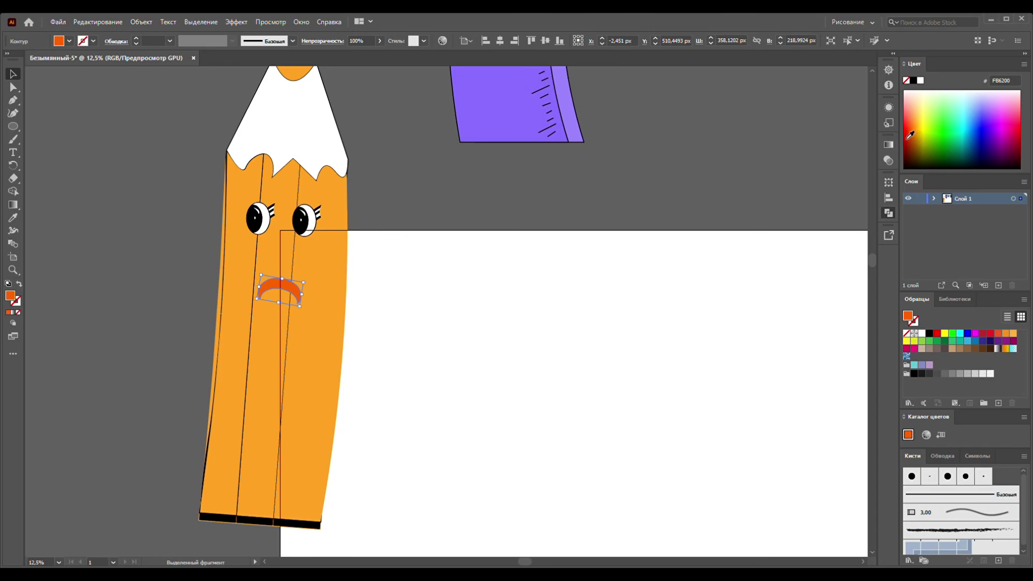
click(910, 135)
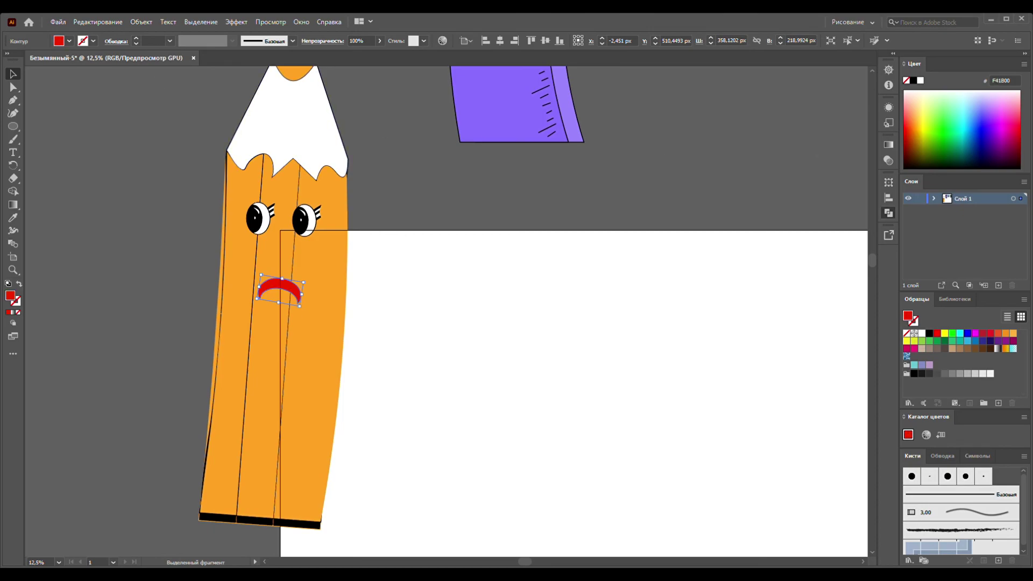
click(42, 100)
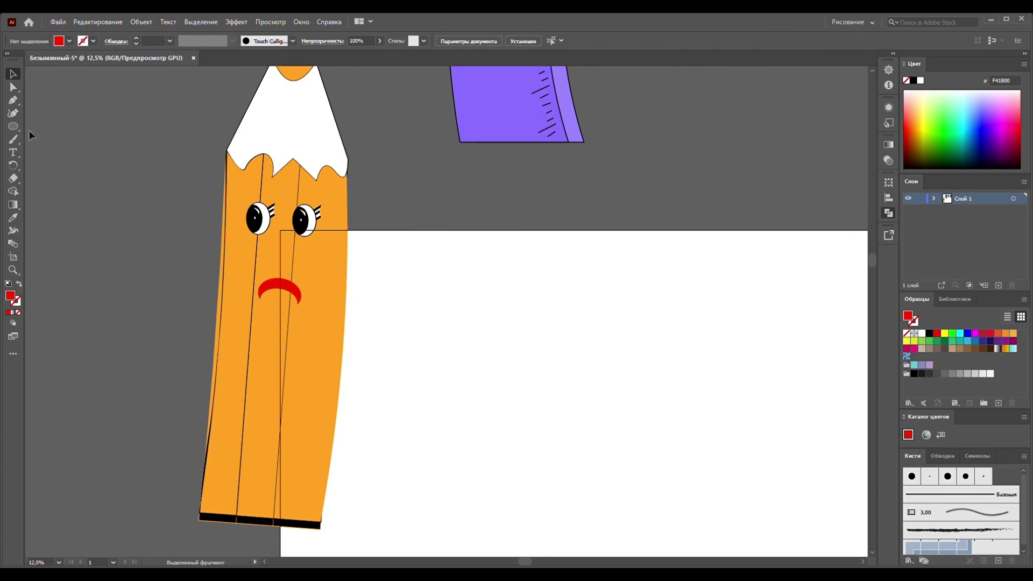
- Draw a small ellipse nose above the mouth and eyedrop the eyes' black onto it
click(13, 126)
drag(272, 254, 295, 263)
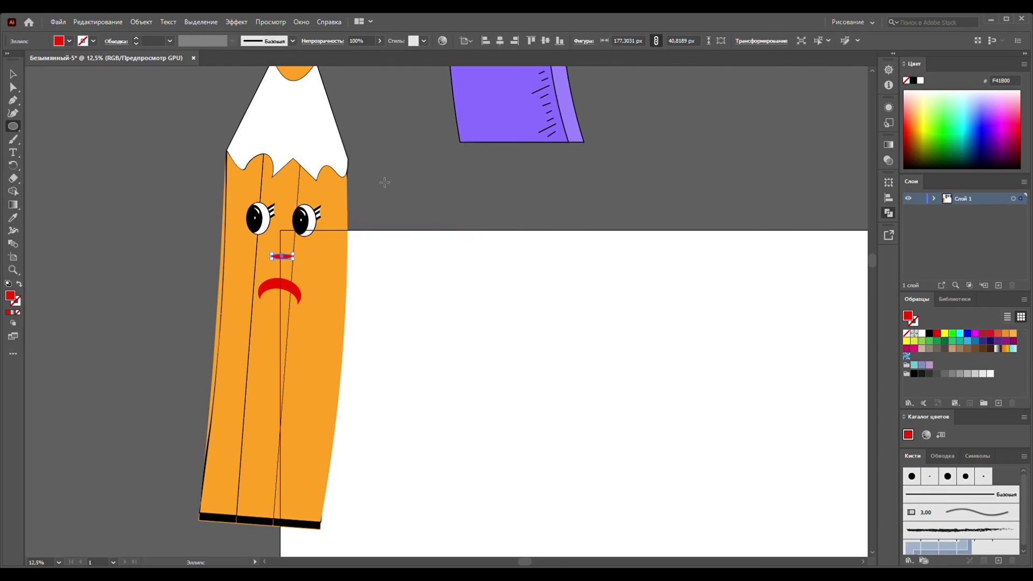
click(14, 218)
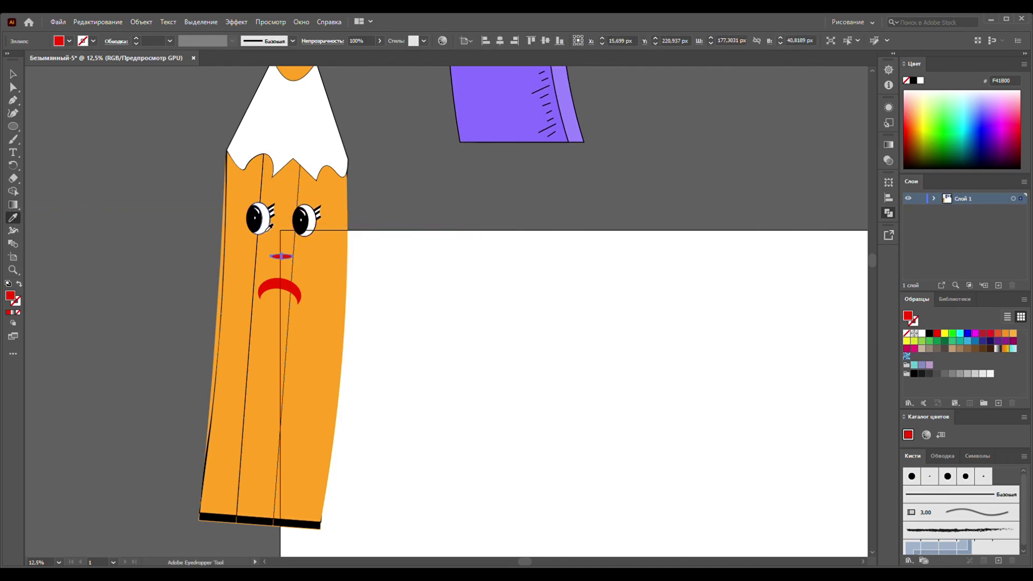
click(258, 232)
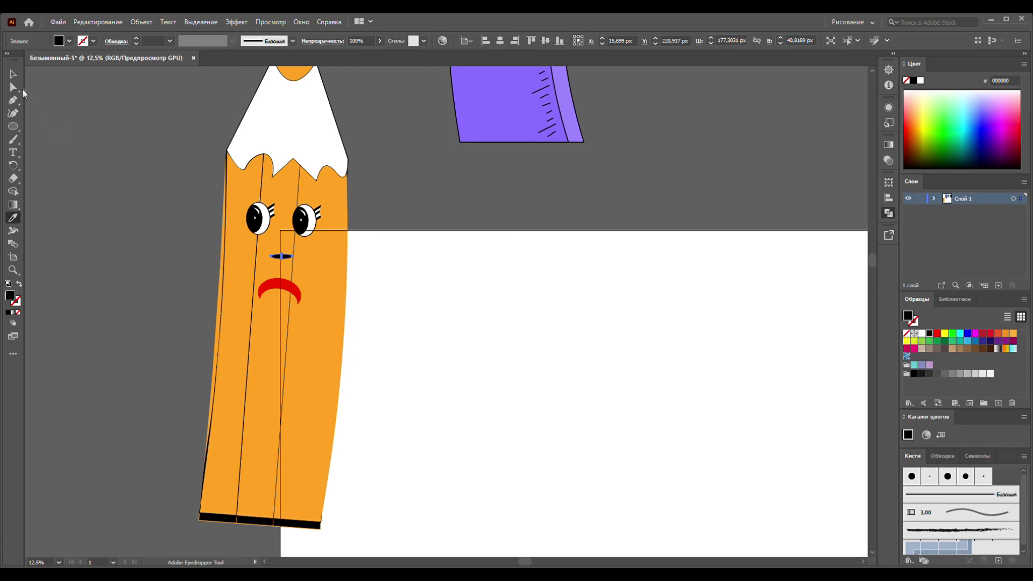
click(14, 73)
click(118, 154)
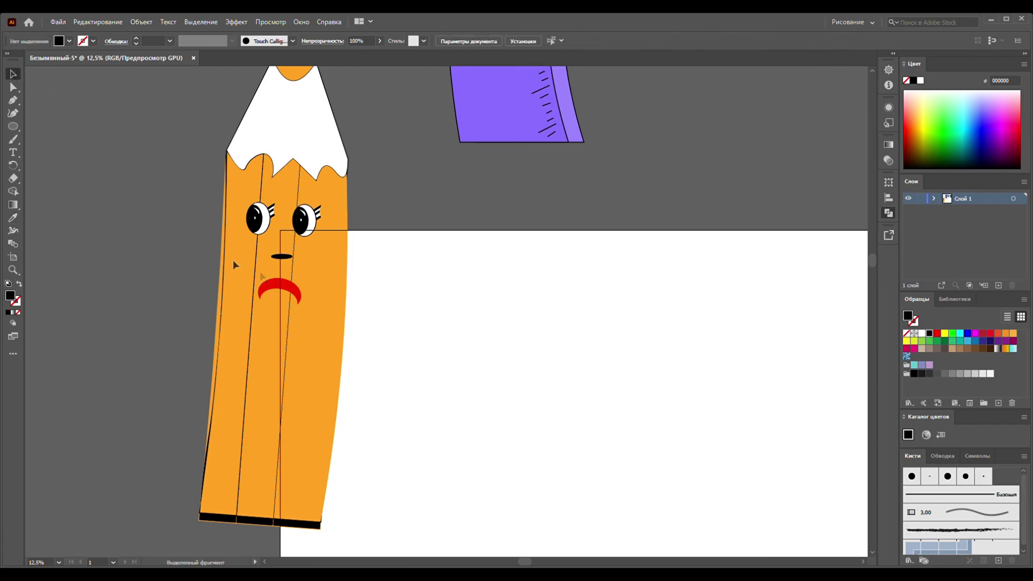
- Select all the pencil's parts and group them into one object
scroll(345, 308, down, 2)
scroll(346, 296, down, 1)
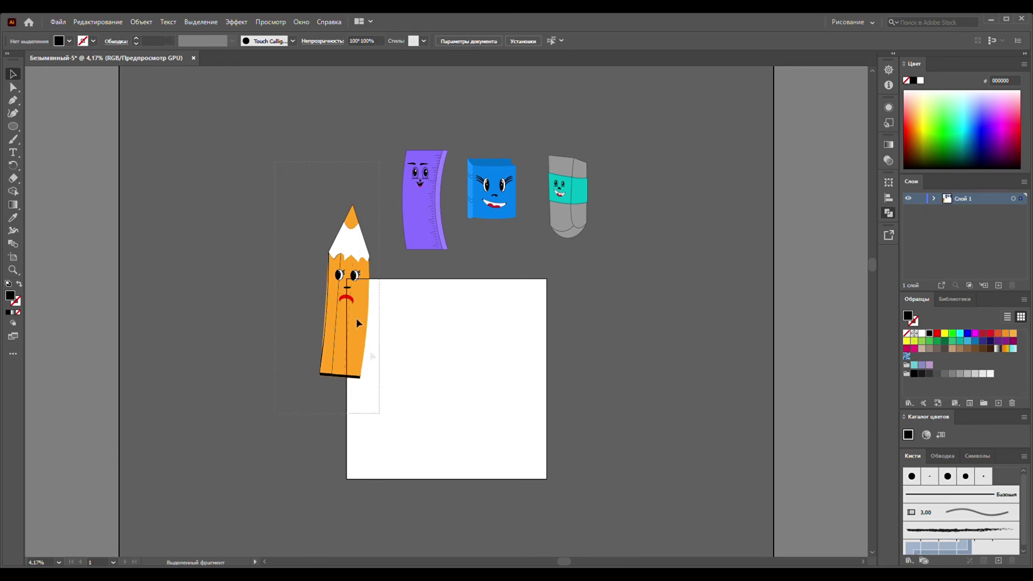
drag(373, 357, 357, 318)
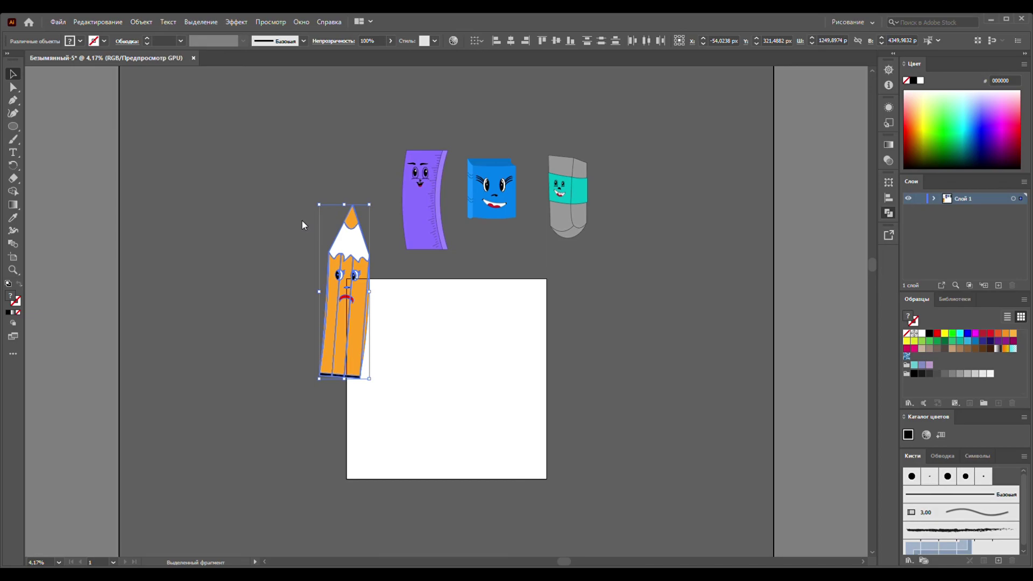
key(ctrl+g)
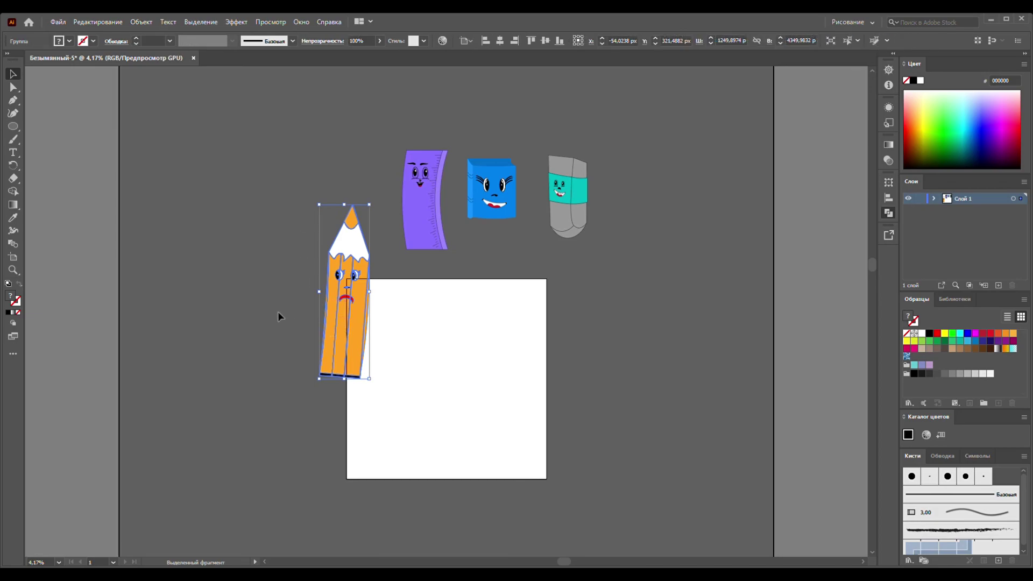
- Group the purple ruler's and blue book's parts into single objects, then select the eraser's parts
click(420, 202)
drag(373, 112, 453, 263)
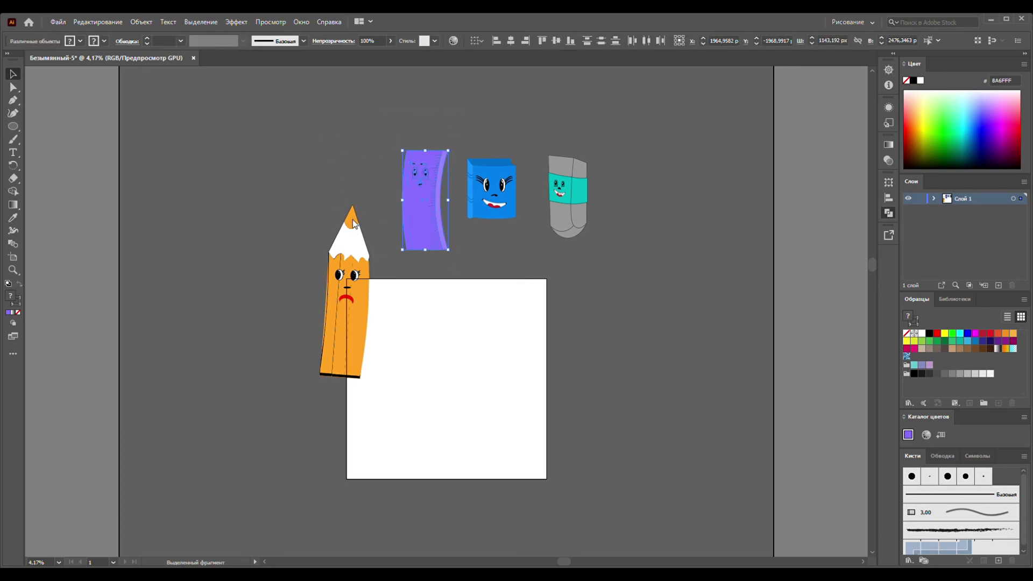
key(ctrl+g)
drag(457, 126, 486, 223)
drag(534, 250, 534, 250)
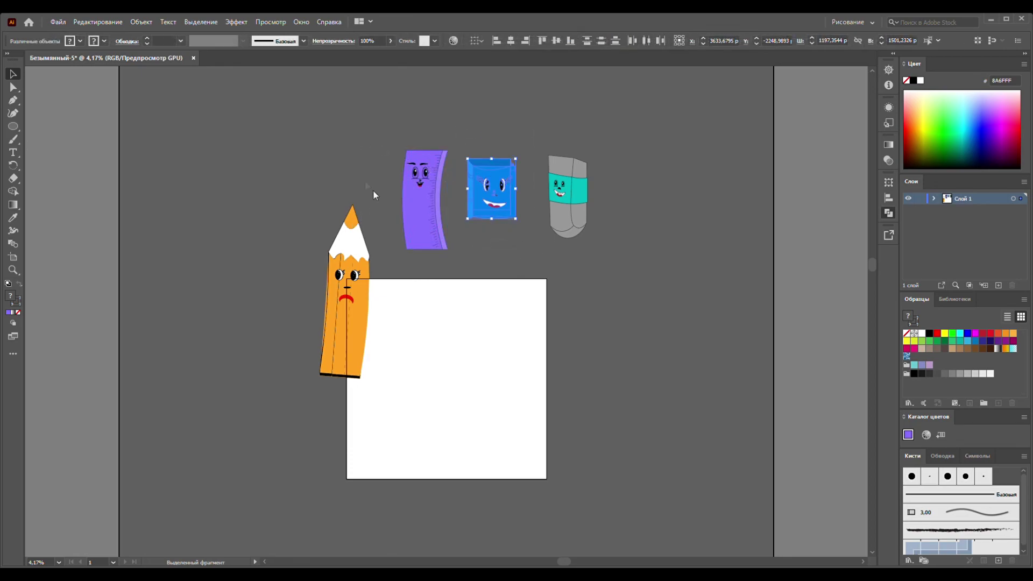
key(ctrl+g)
drag(534, 128, 623, 277)
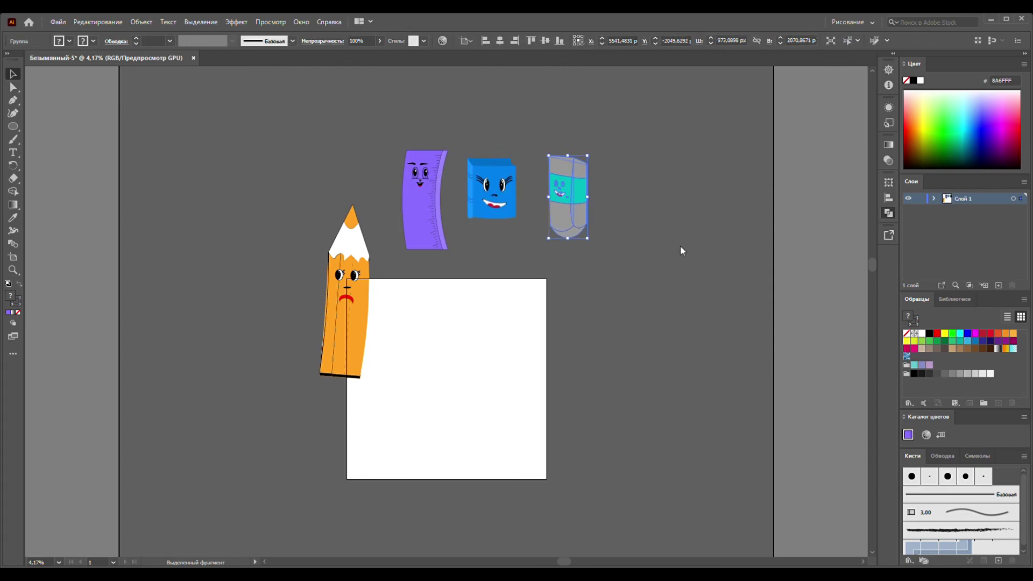
click(615, 195)
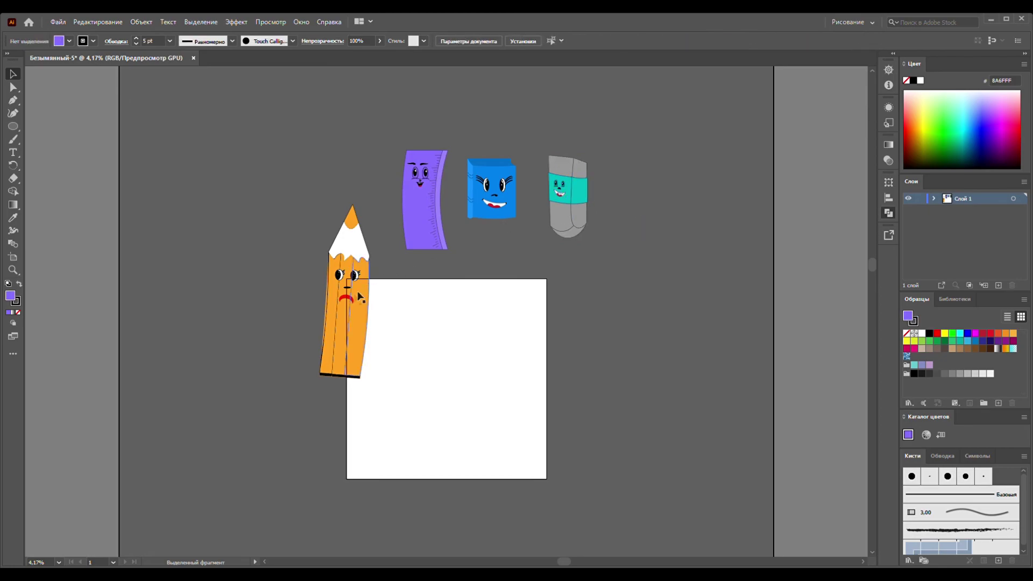
- Move the pencil, ruler, book and eraser onto the artboard, then select all four
drag(370, 325, 415, 376)
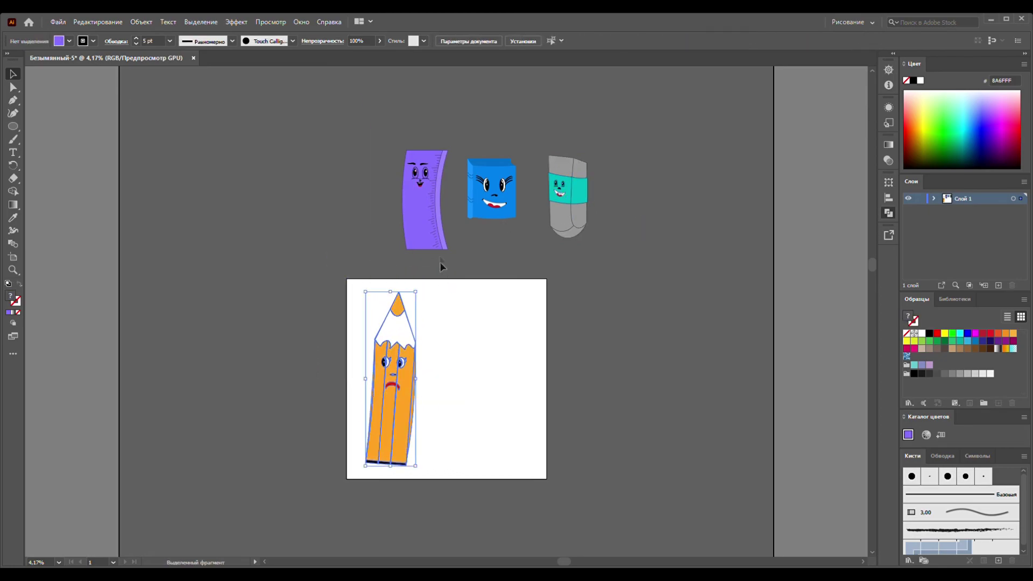
drag(438, 247, 468, 396)
drag(506, 217, 526, 355)
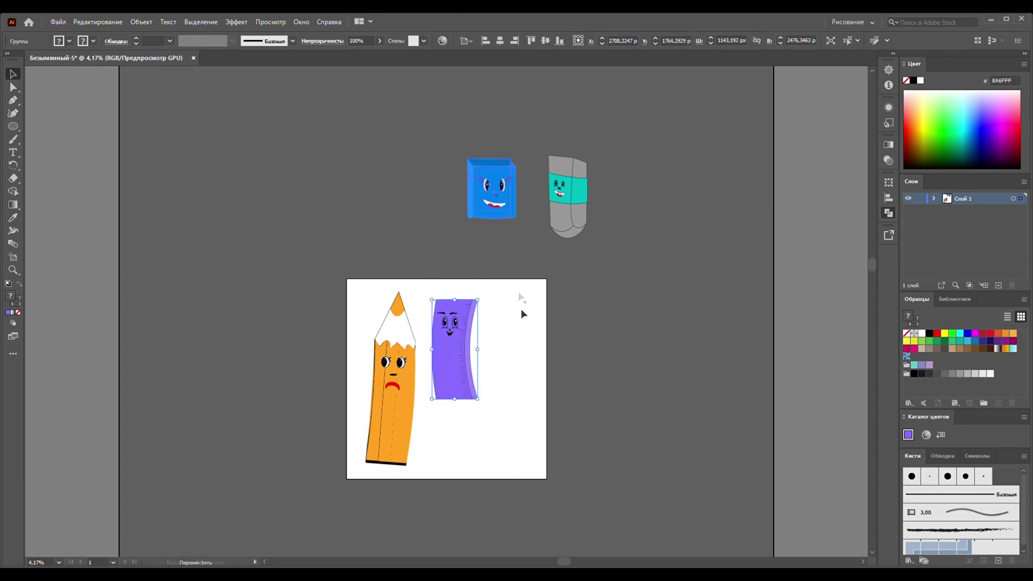
drag(580, 231, 517, 450)
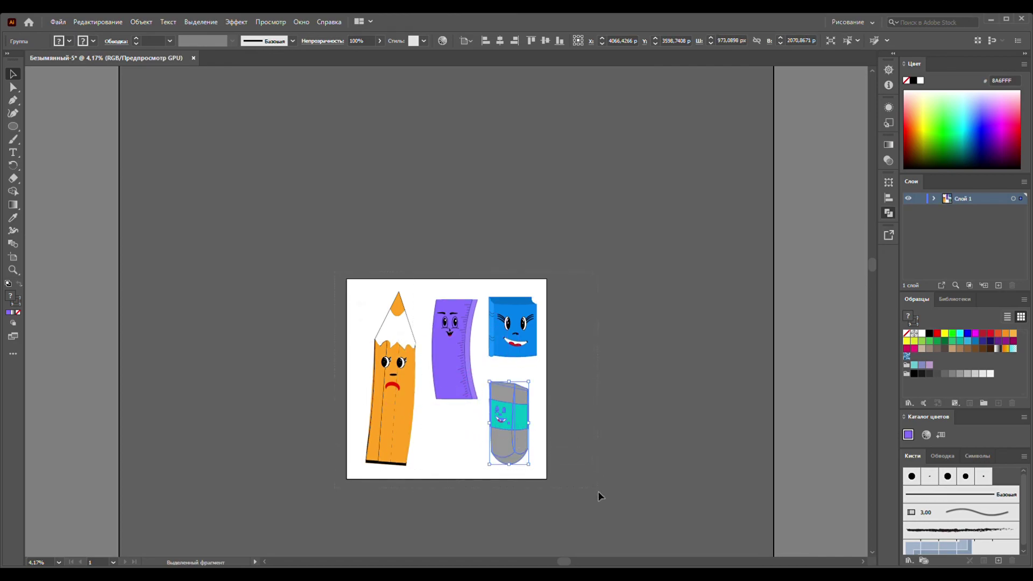
key(ctrl+a)
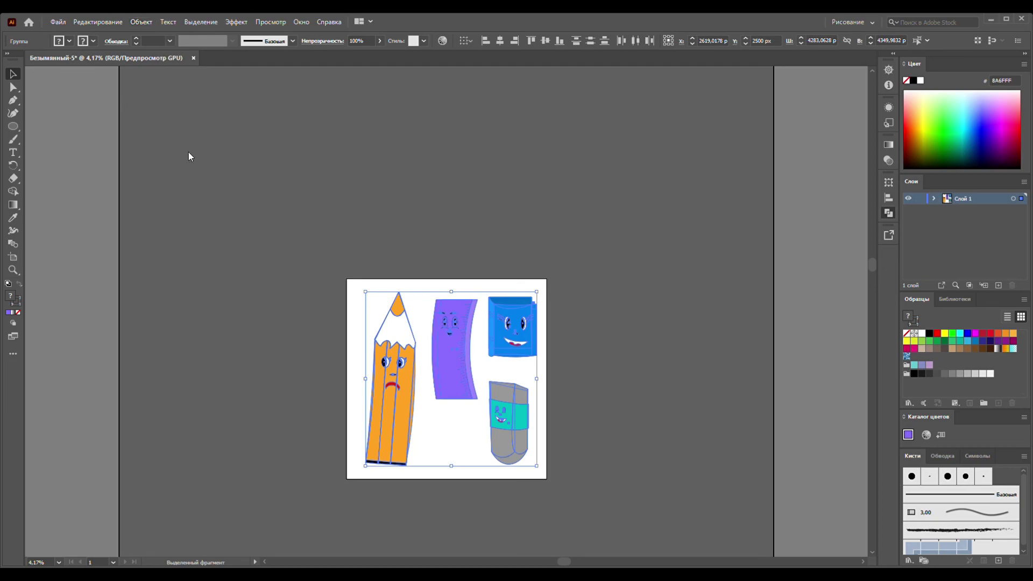
- Set the stroke to None so the four characters lose their outlines
key(slash)
click(286, 253)
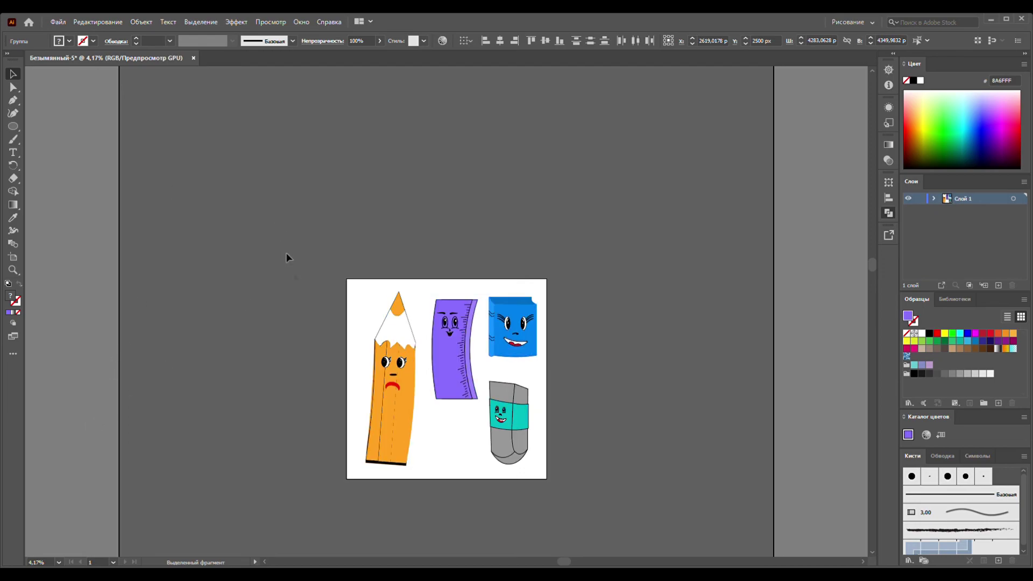
click(385, 399)
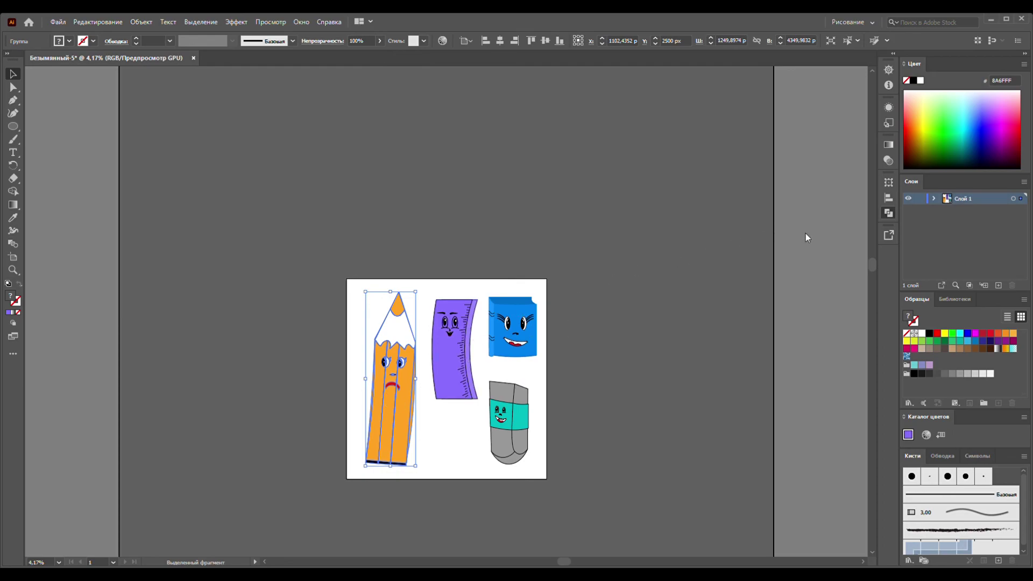
key(ctrl+z)
click(590, 185)
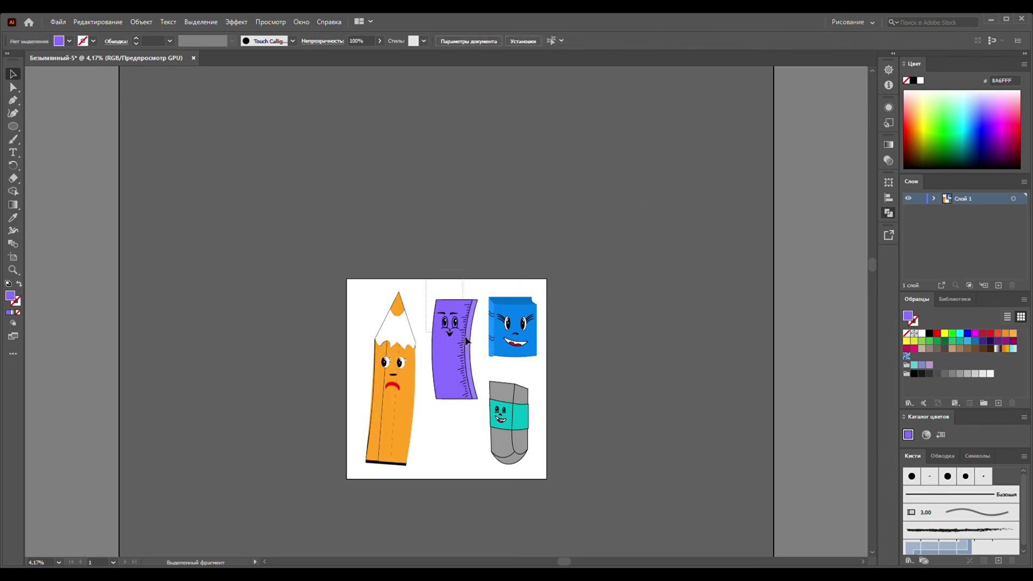
click(473, 385)
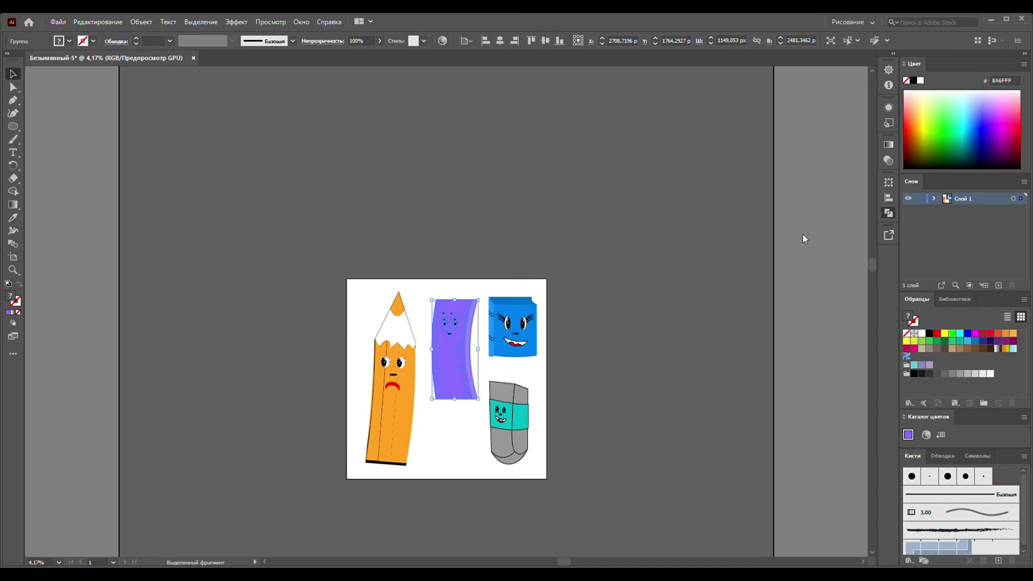
key(x)
key(x)
click(512, 333)
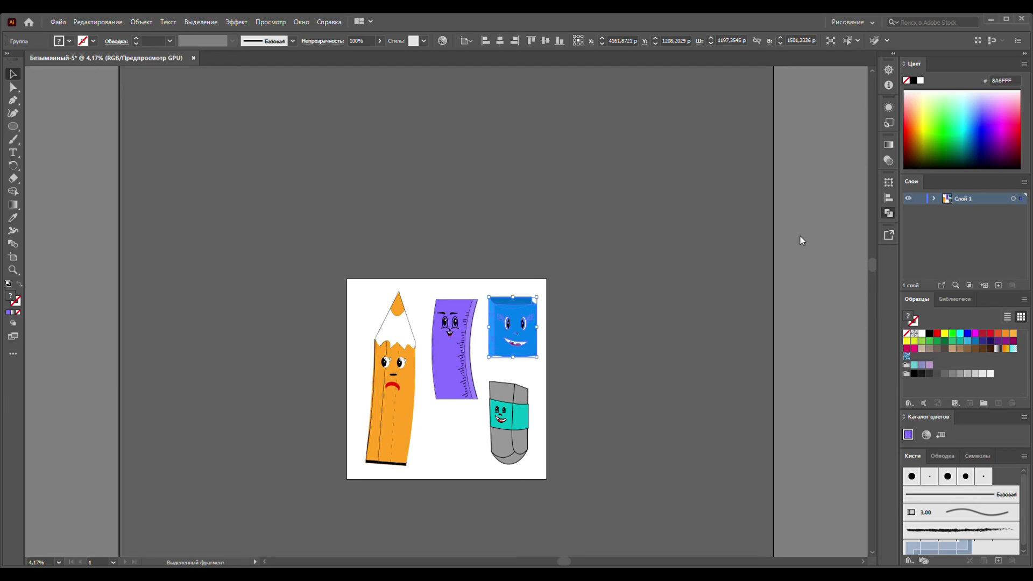
click(686, 299)
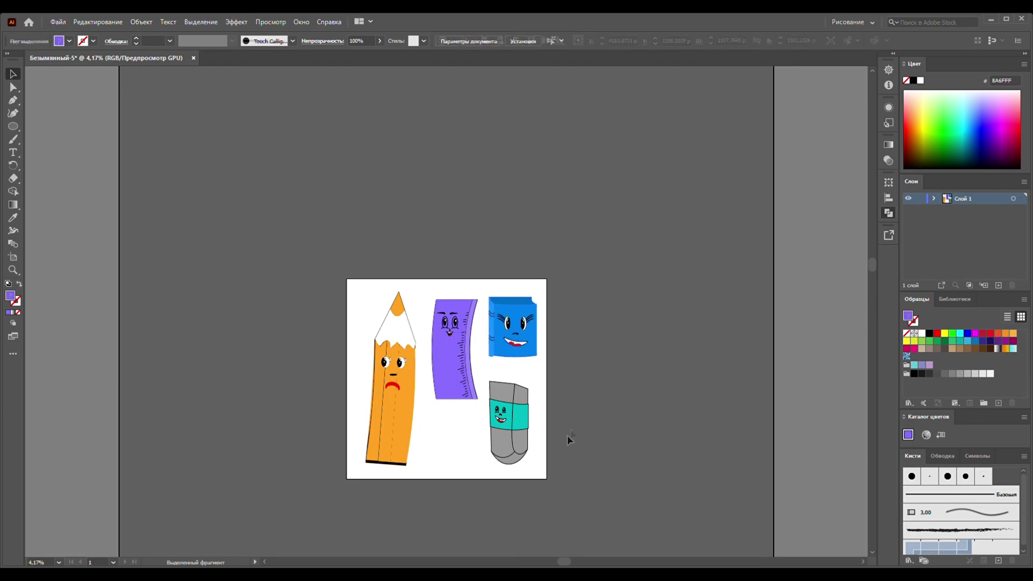
click(494, 439)
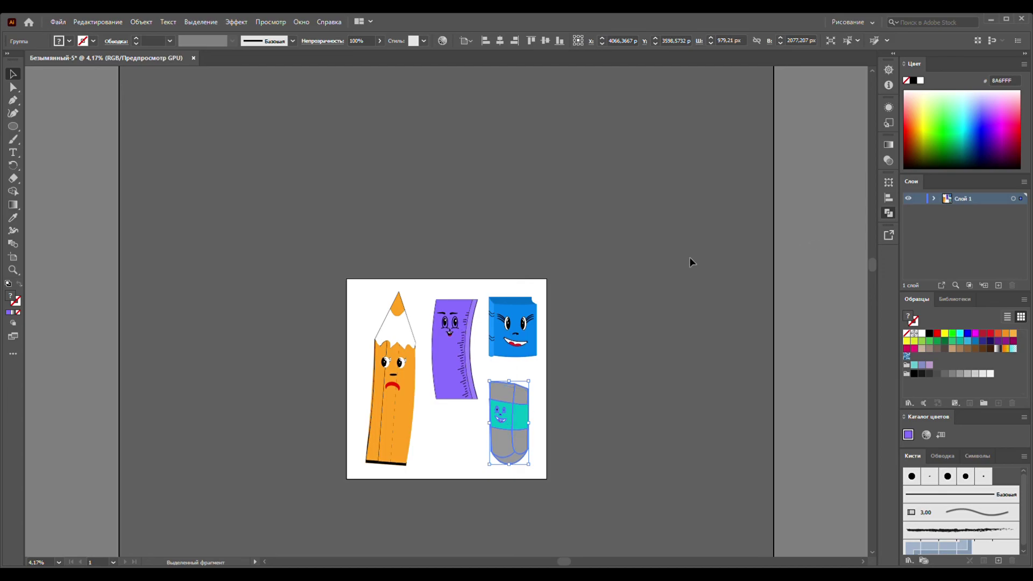
click(580, 237)
scroll(496, 277, down, 5)
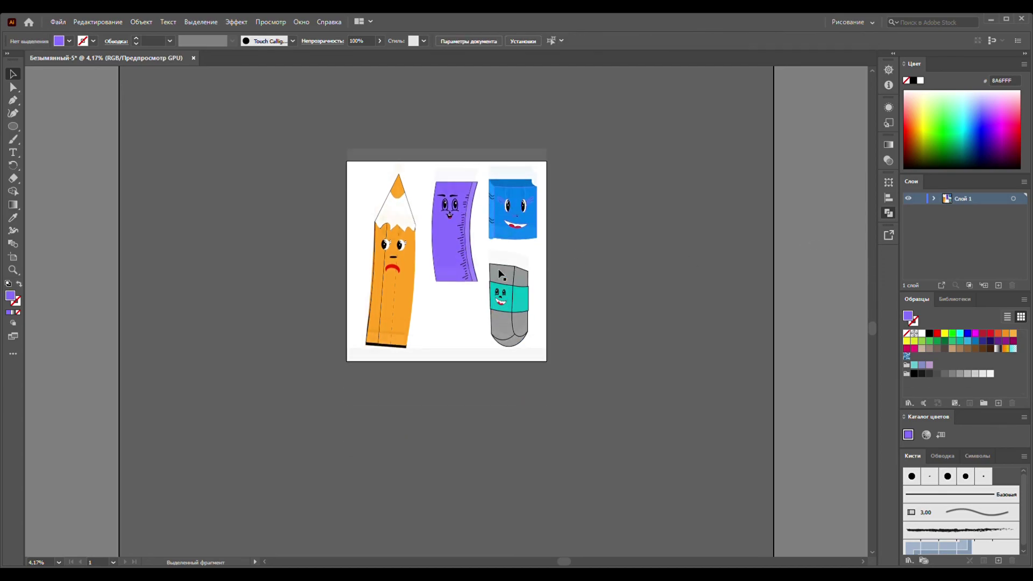
- Enlarge the ruler and notebook characters by dragging their corner handles
click(448, 233)
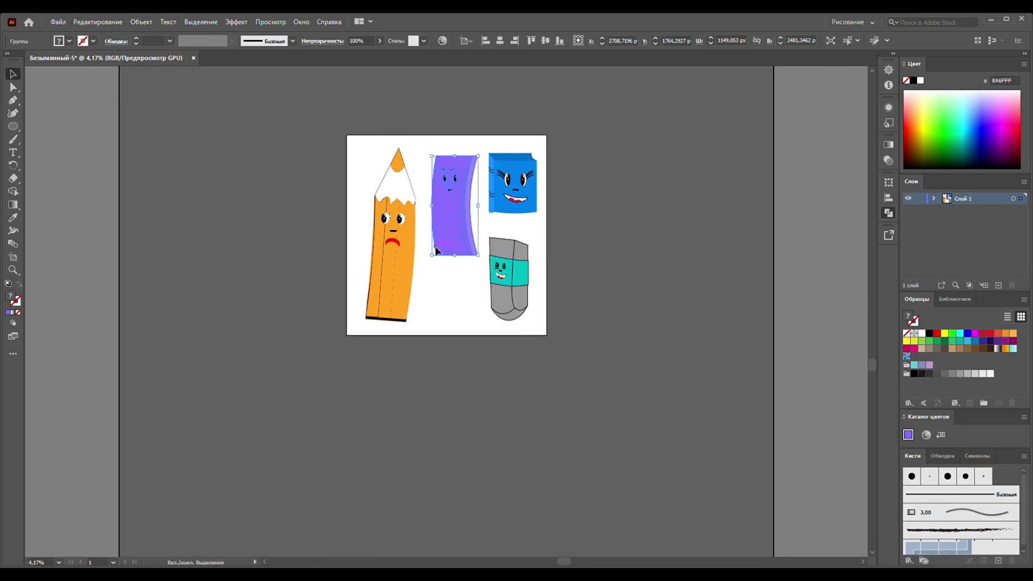
drag(432, 255, 427, 308)
click(585, 269)
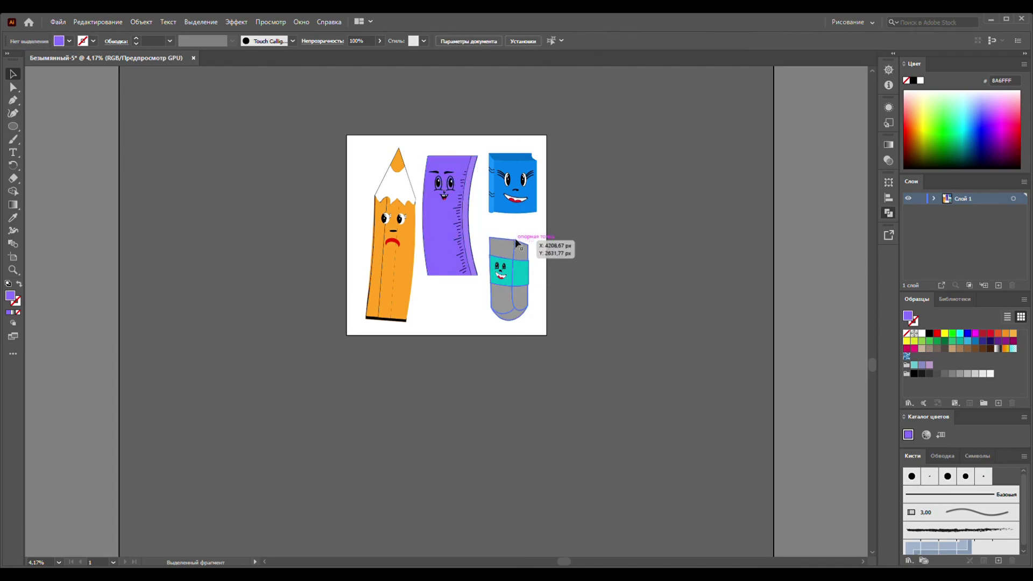
click(520, 211)
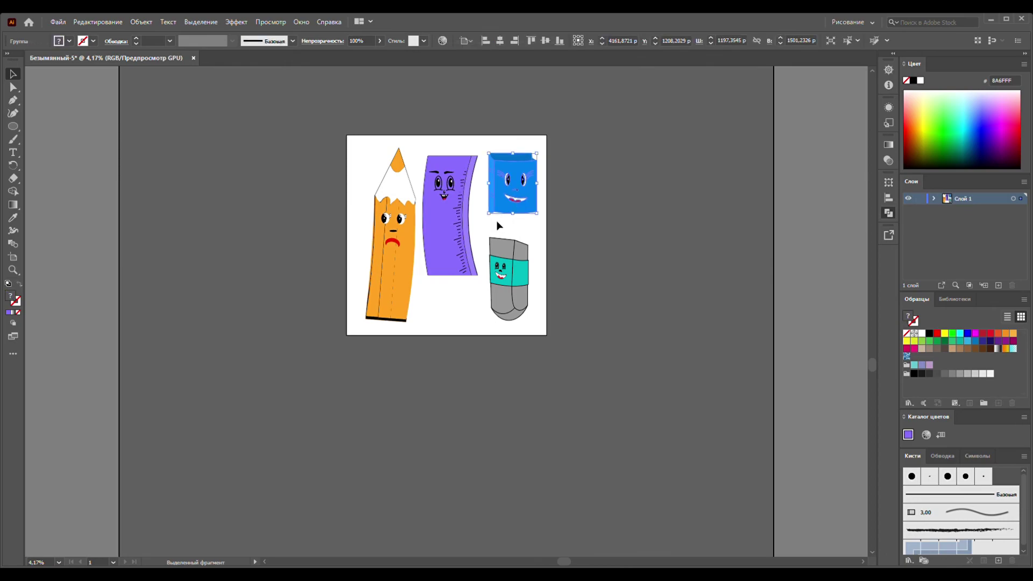
drag(489, 213, 486, 250)
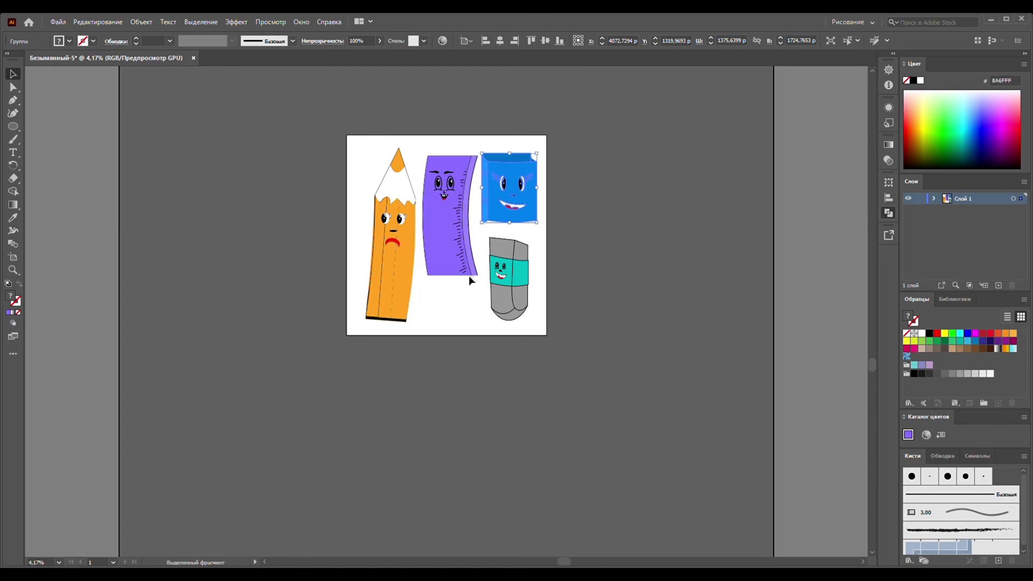
click(285, 114)
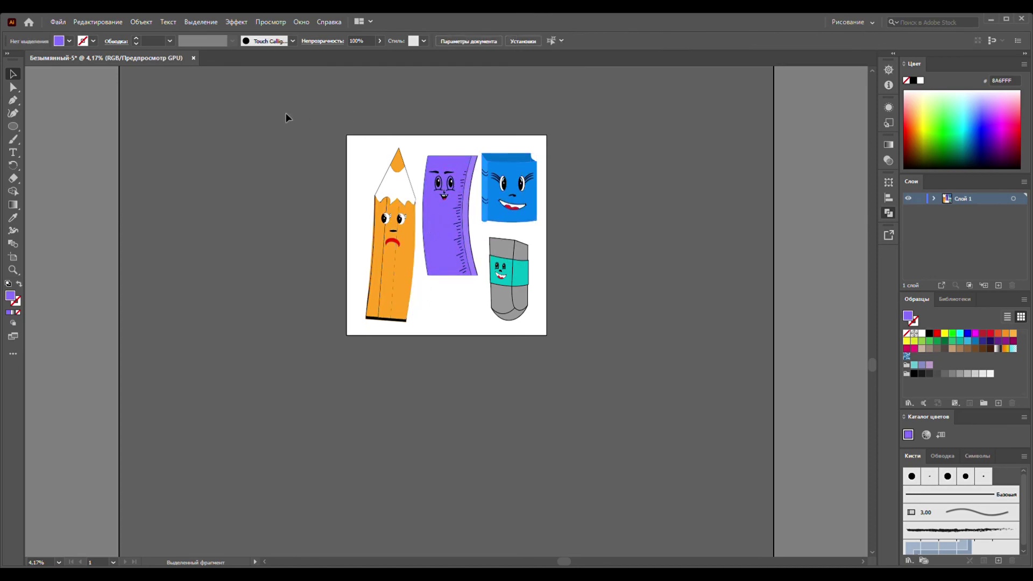
key(ctrl+a)
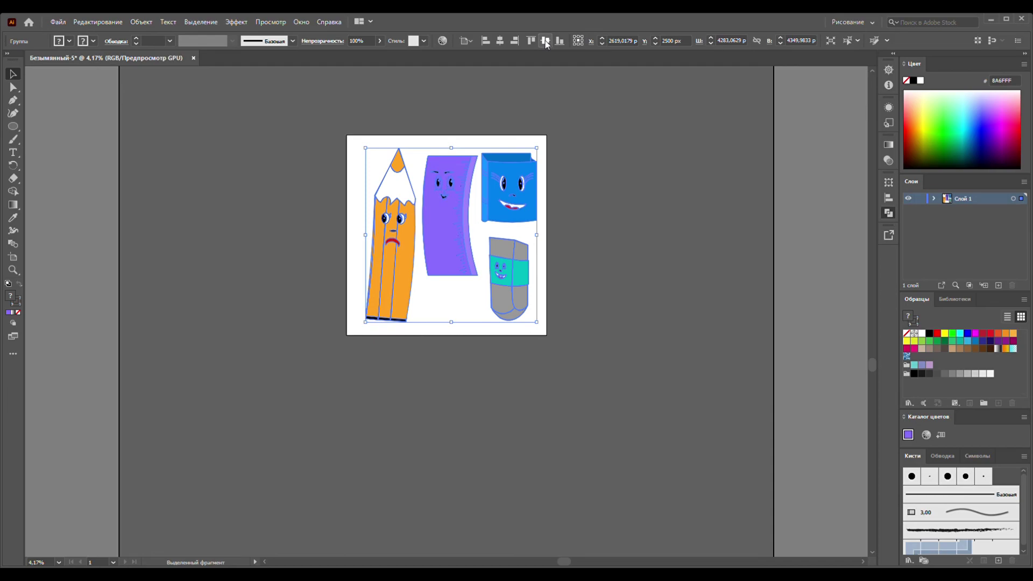
- Center the characters horizontally on the artboard and draw a large background square
click(500, 41)
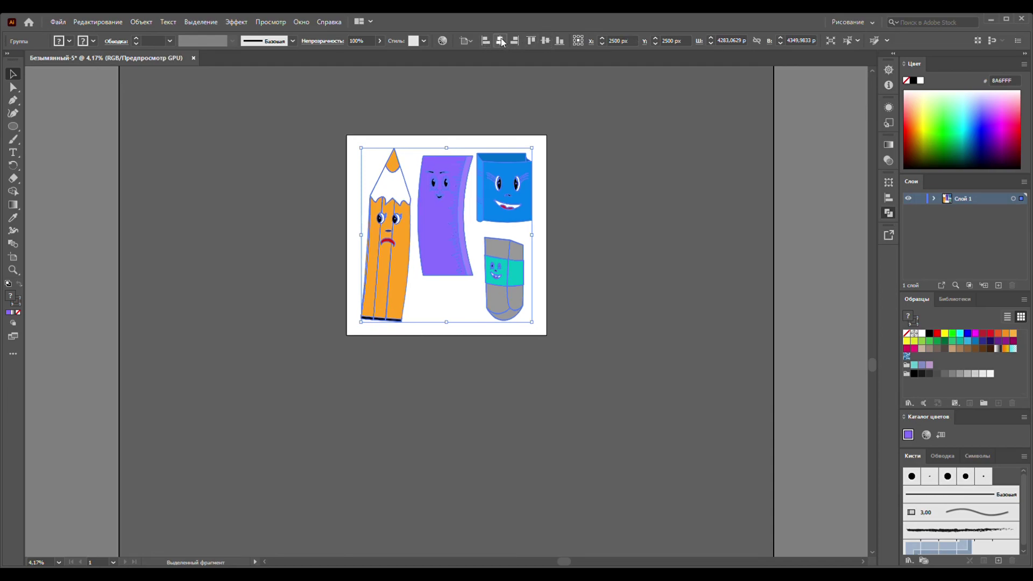
click(272, 110)
click(12, 127)
key(m)
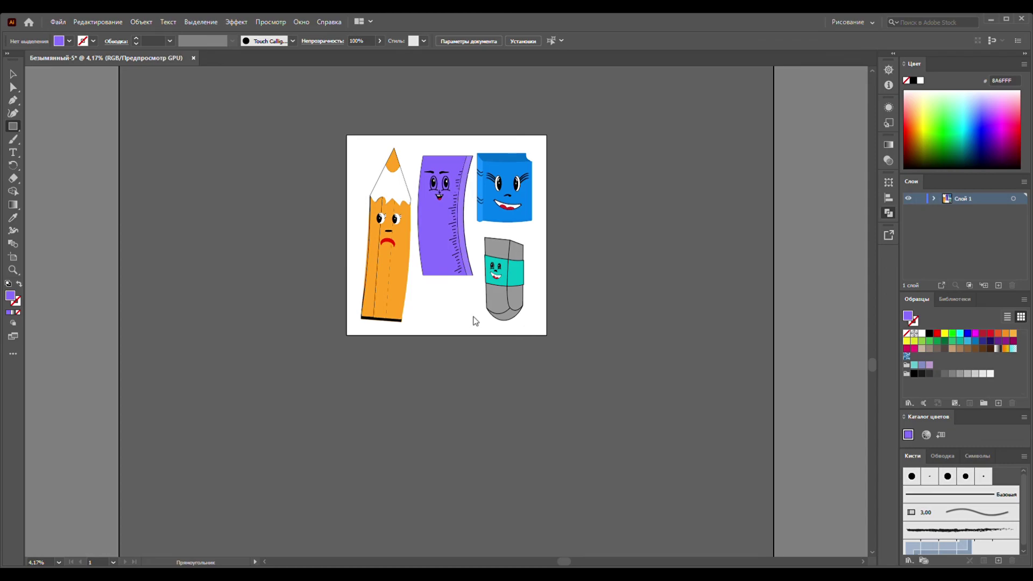
drag(447, 327, 248, 128)
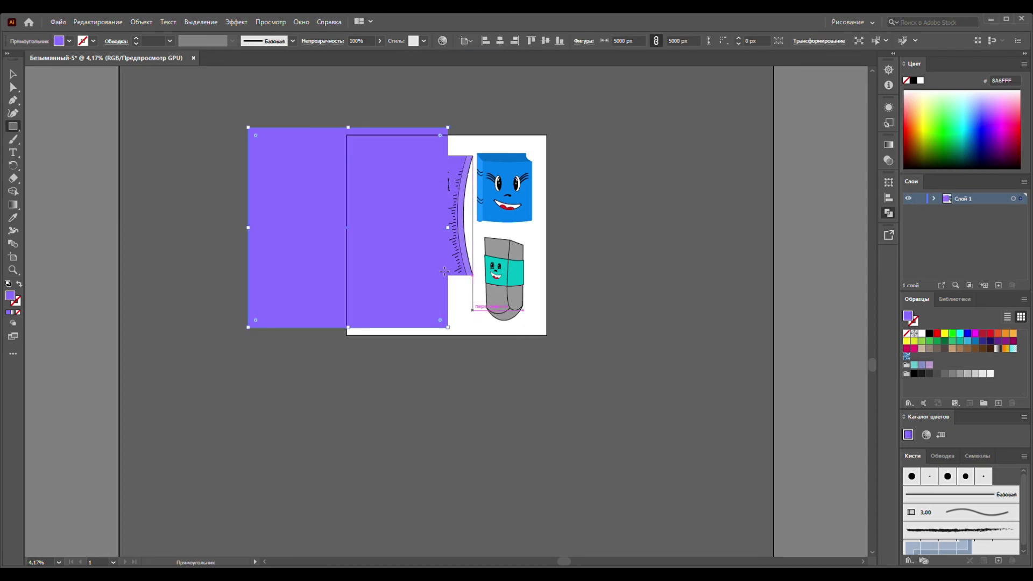
- Center the square on the artboard and send it behind the characters
click(499, 42)
click(545, 42)
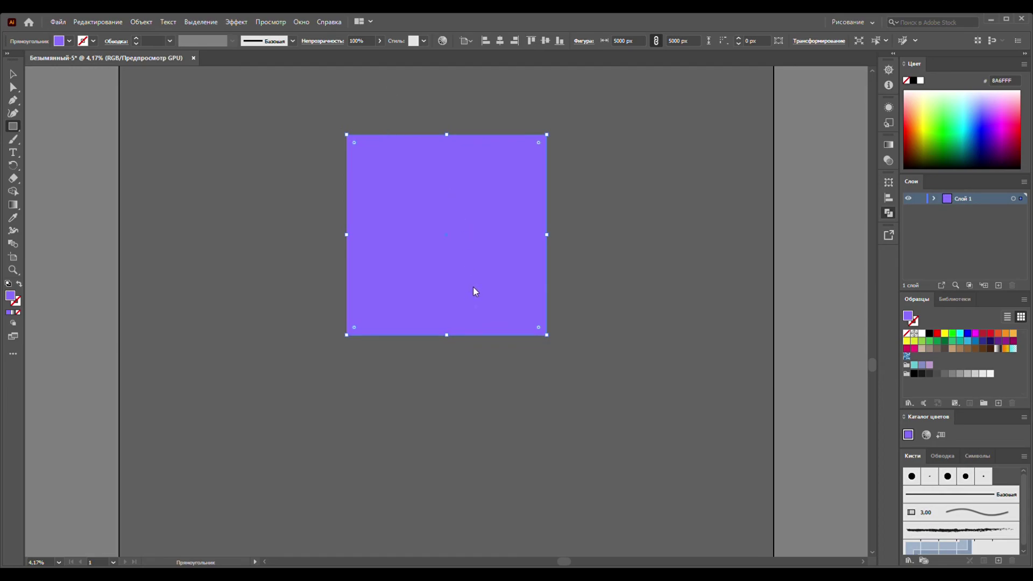
key(ctrl+v)
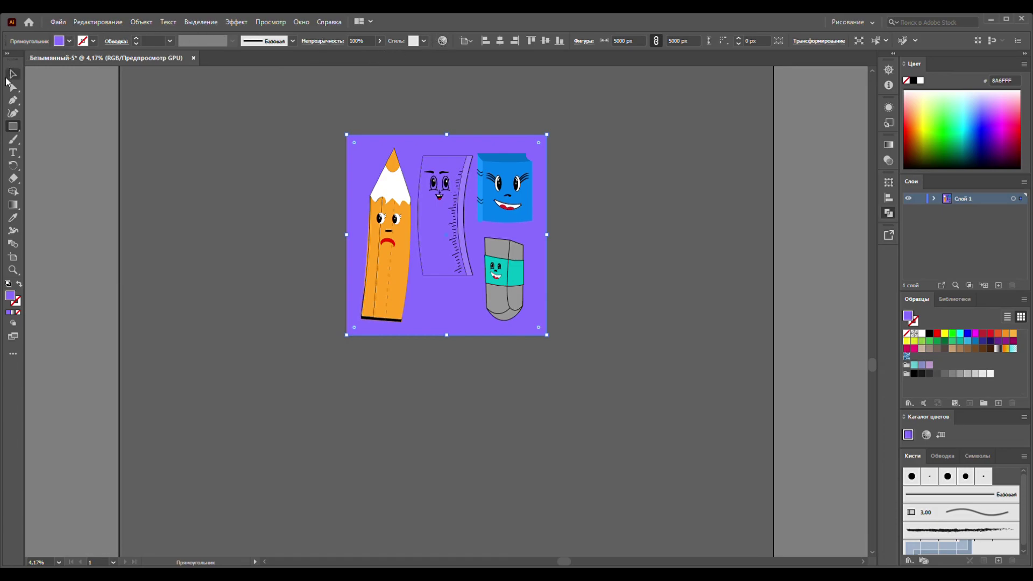
click(14, 75)
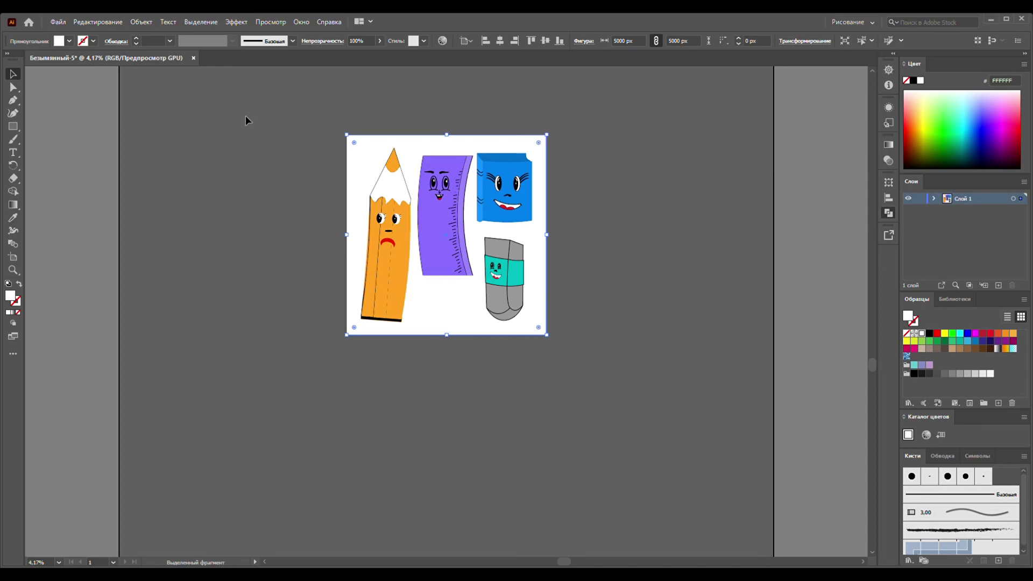
- Group all the artwork together, then deselect and zoom in
key(ctrl+a)
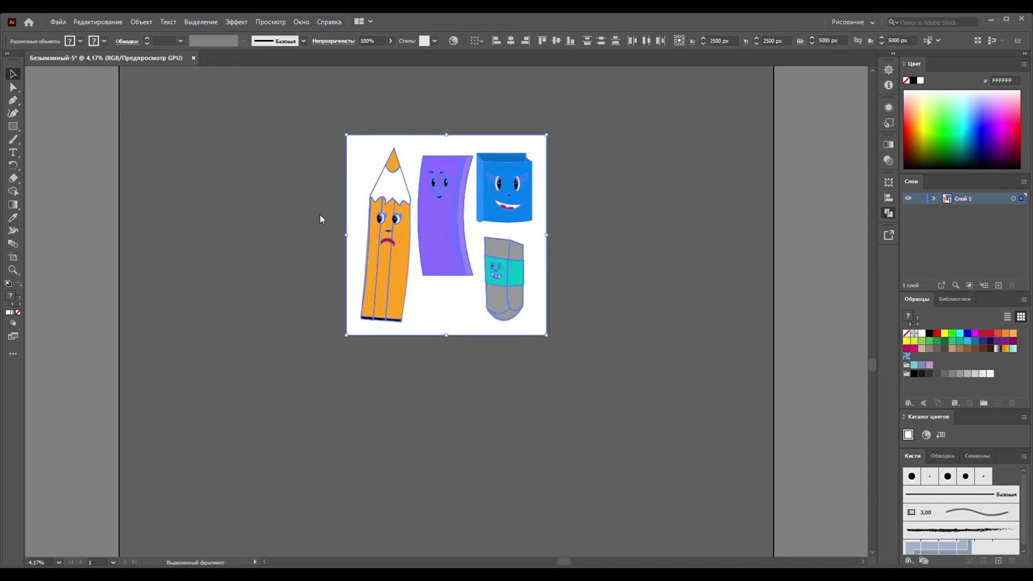
key(ctrl+g)
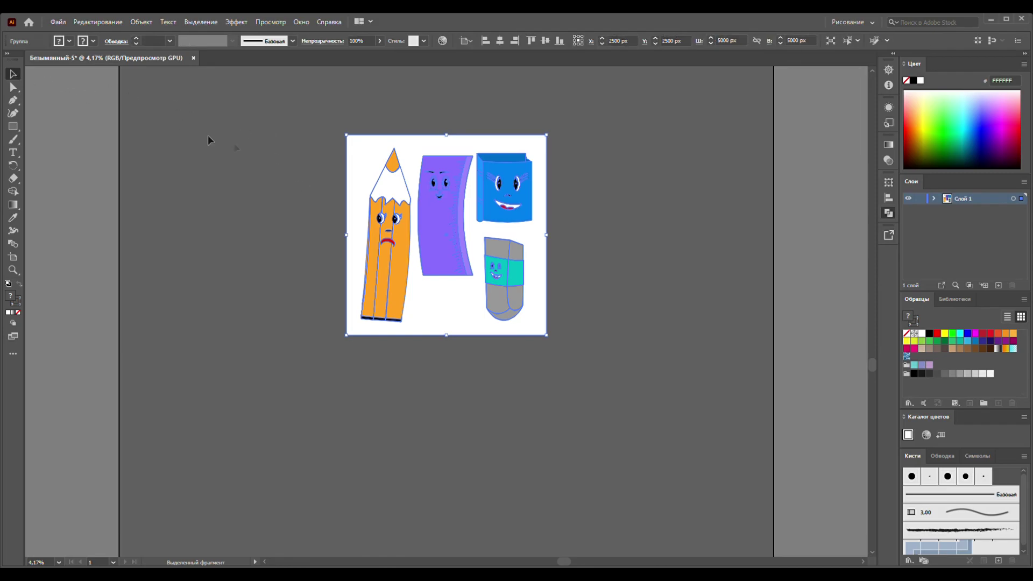
click(298, 156)
scroll(522, 262, up, 3)
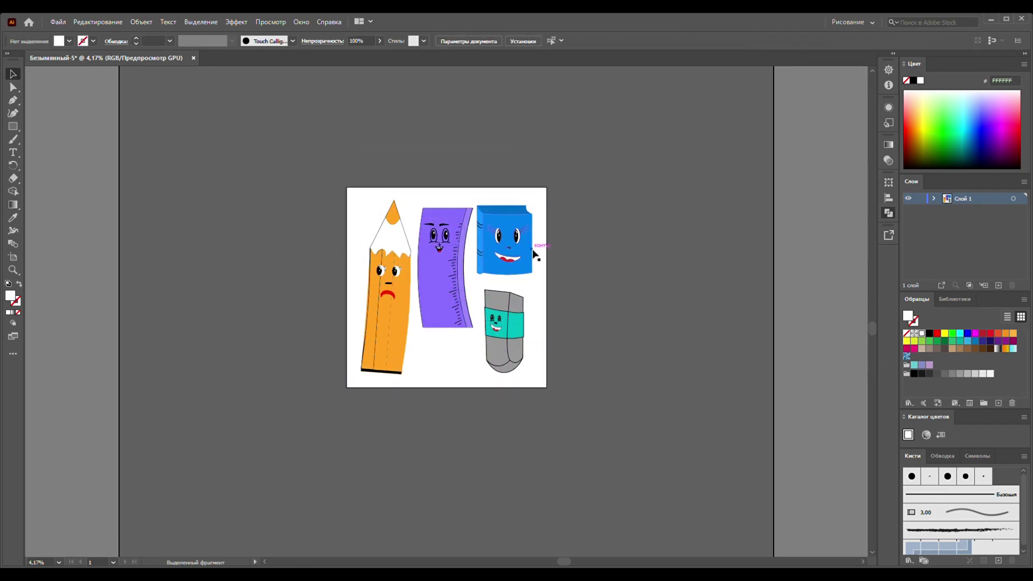
scroll(524, 244, up, 2)
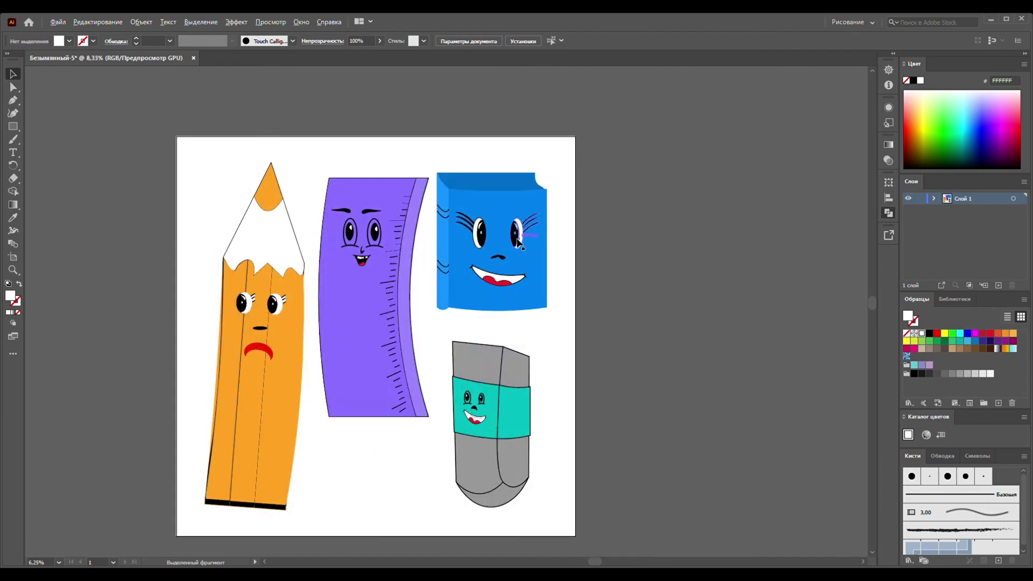
drag(594, 561, 551, 561)
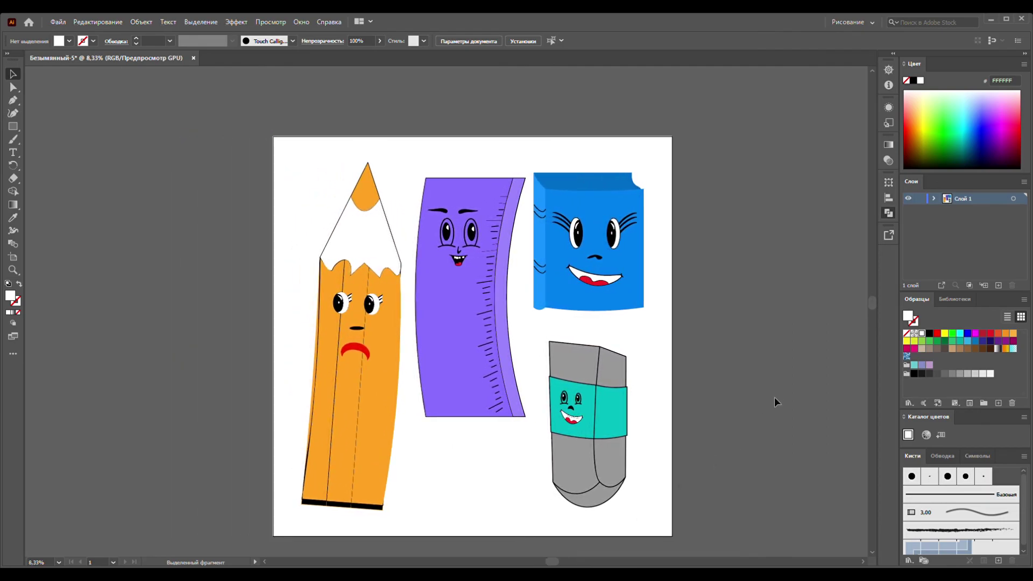